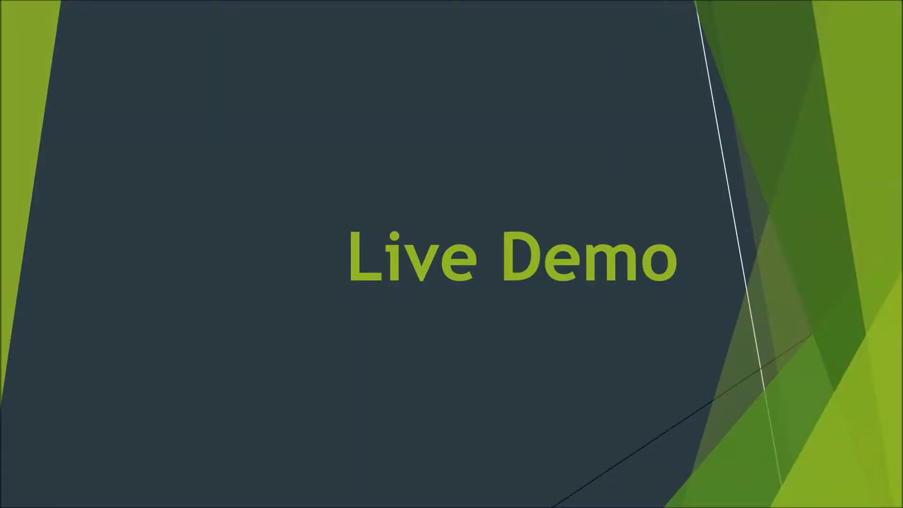
Step: Switch to Chrome and copy the address of the IMDb Top Rated Movies page
key(alt+Tab)
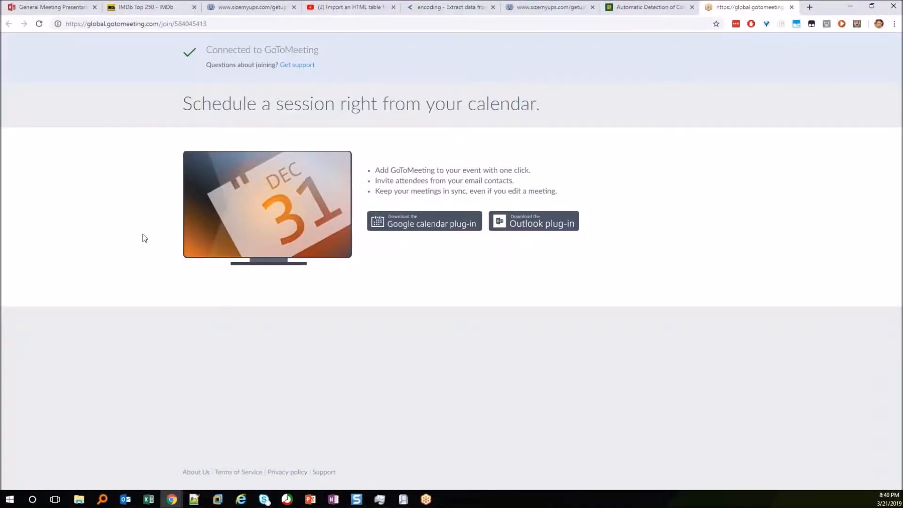
click(150, 7)
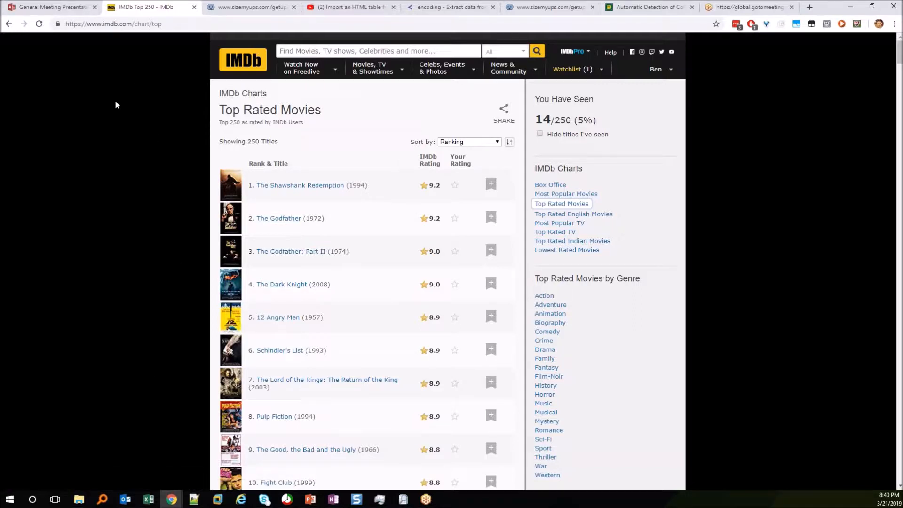
click(190, 26)
key(ctrl+c)
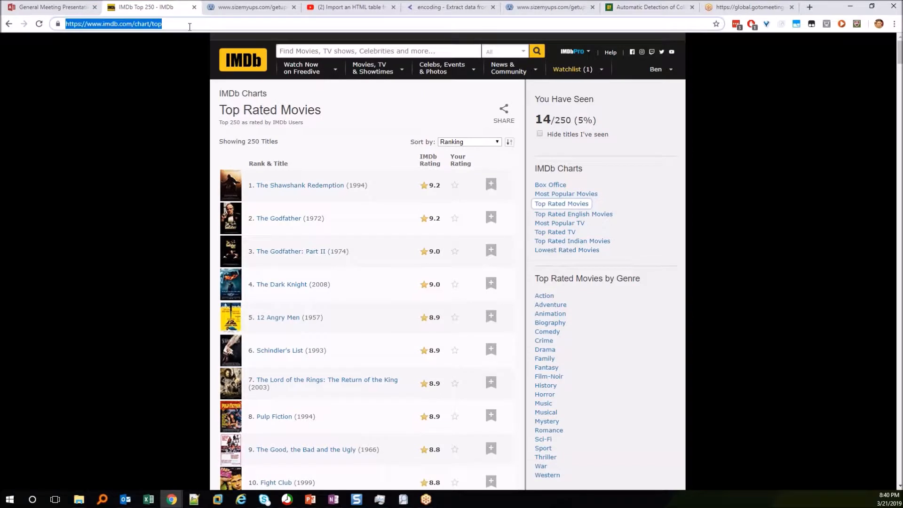
Step: Switch to the Excel workbook IMDB_Top_250_PQ.xlsx with the empty Sheet1
key(alt+Tab)
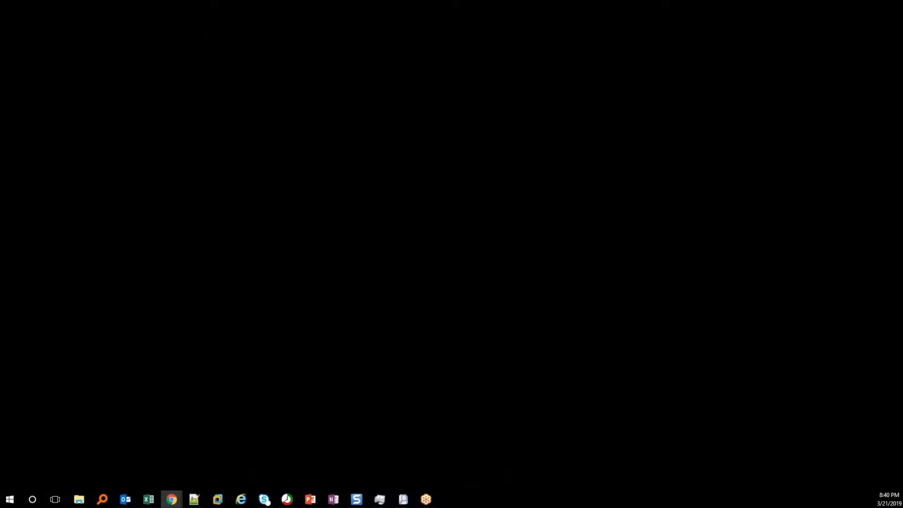
key(alt+Tab)
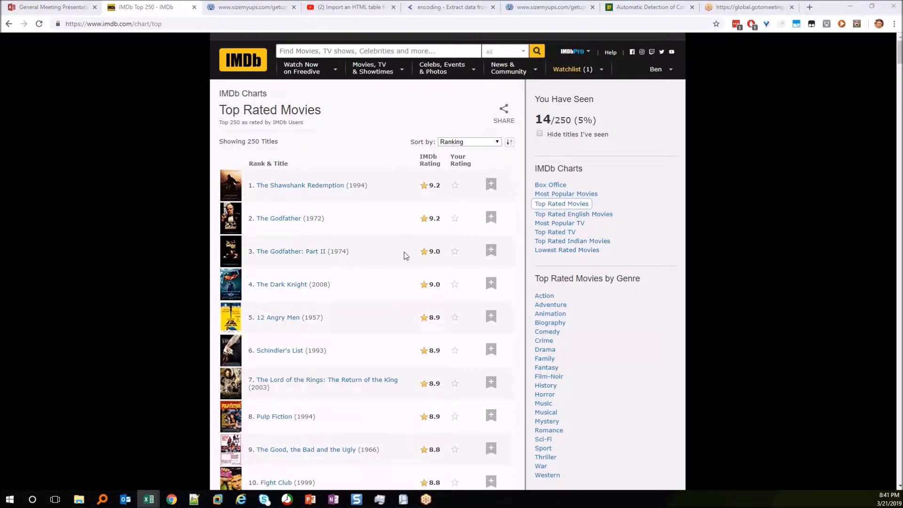
key(alt+Tab)
double_click(394, 137)
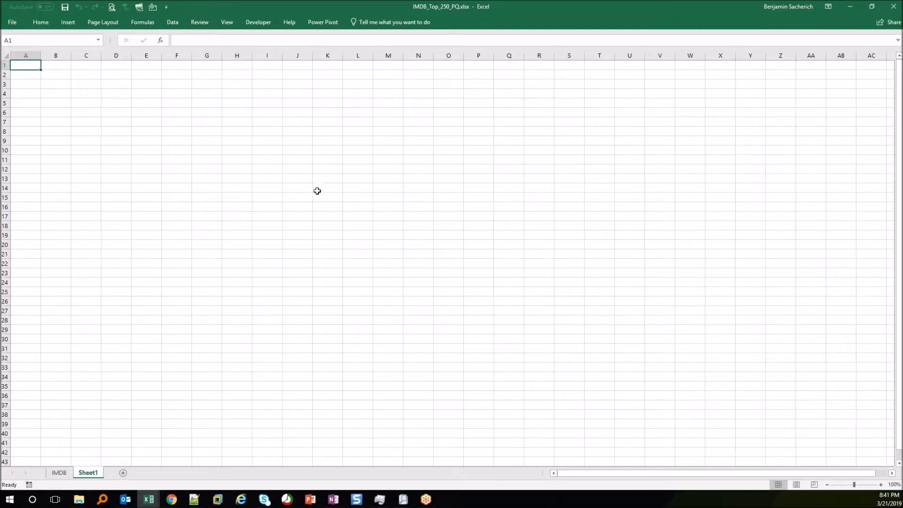
click(168, 23)
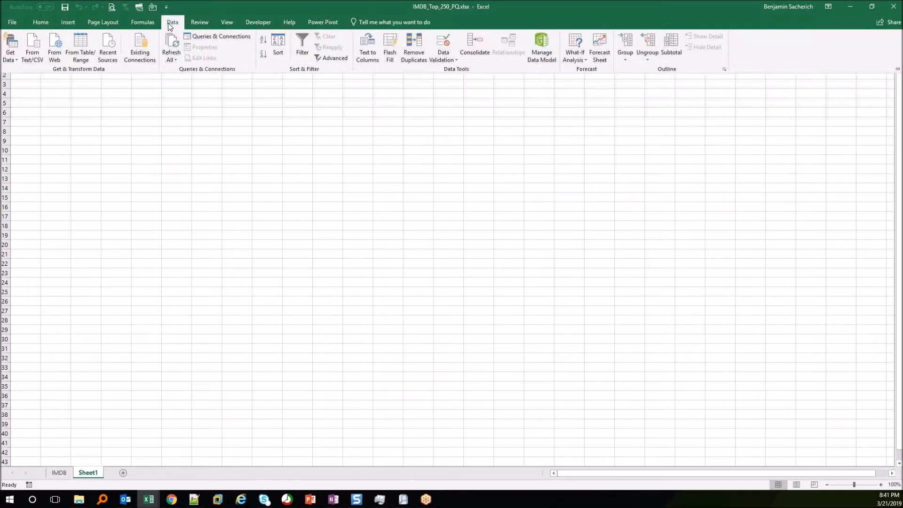
click(168, 23)
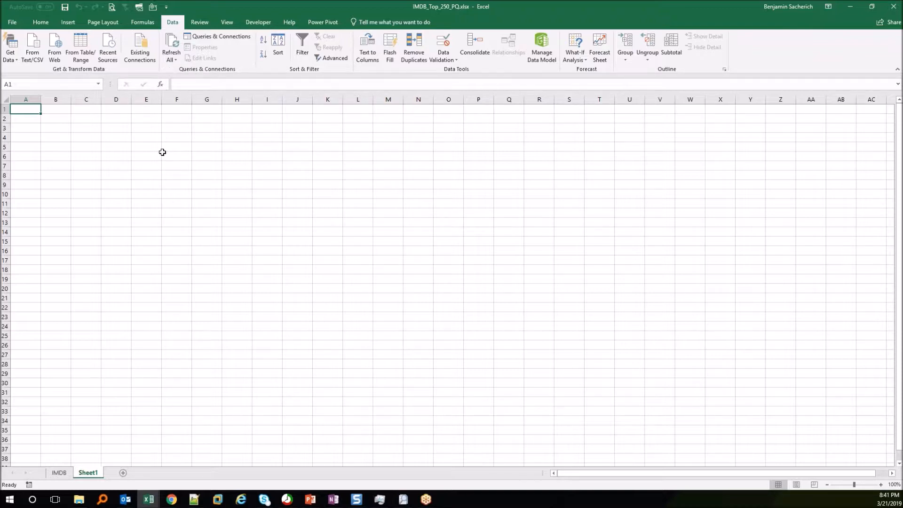
click(54, 49)
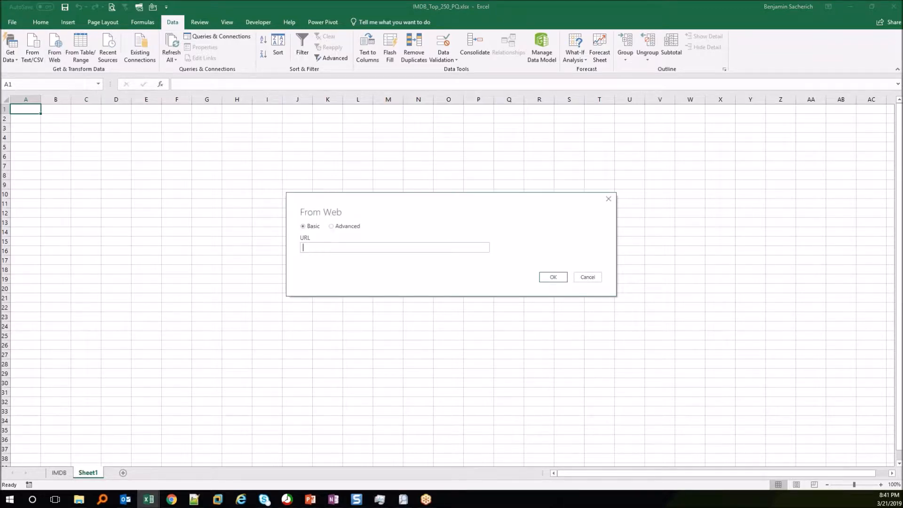
key(ctrl+v)
click(562, 277)
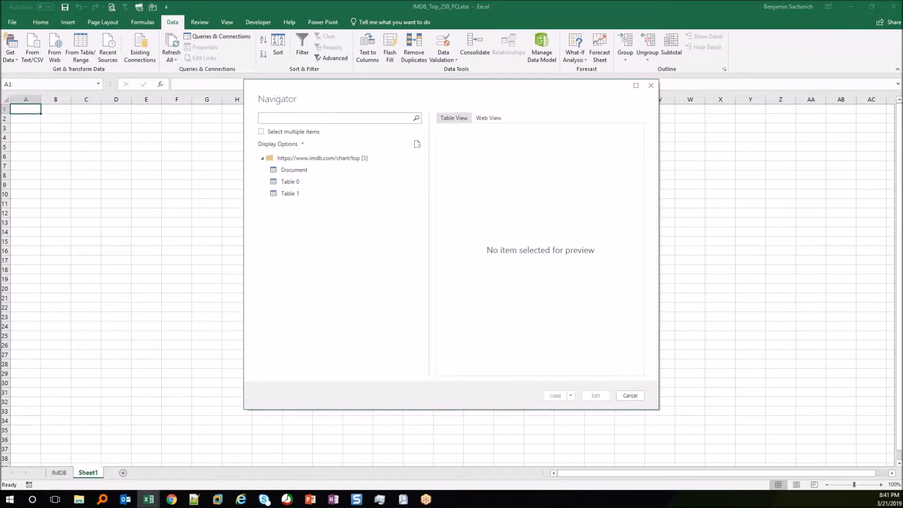
Step: Preview the page's available tables and open Table 0 for editing in the Power Query Editor
click(294, 171)
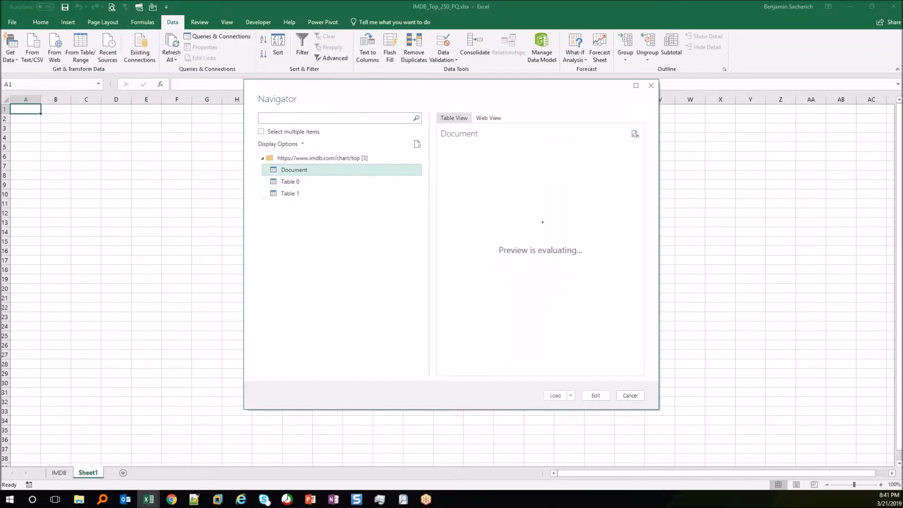
click(288, 194)
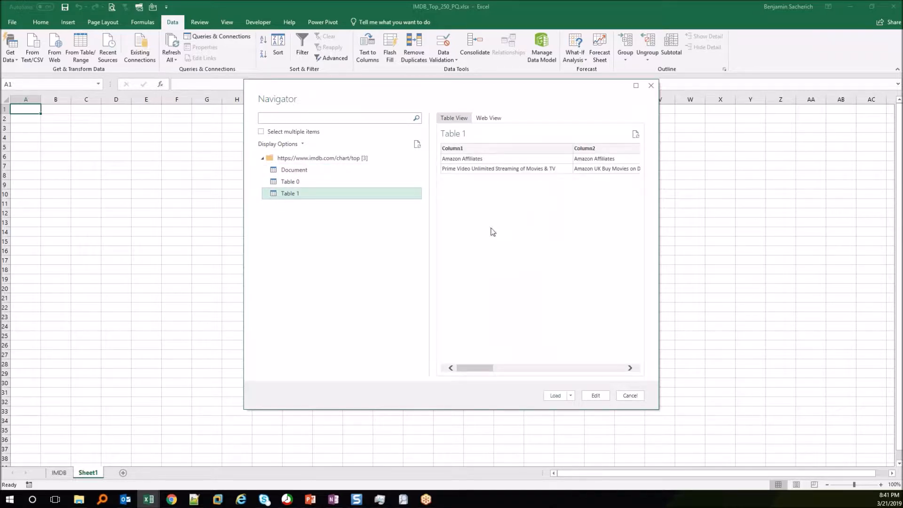
click(285, 184)
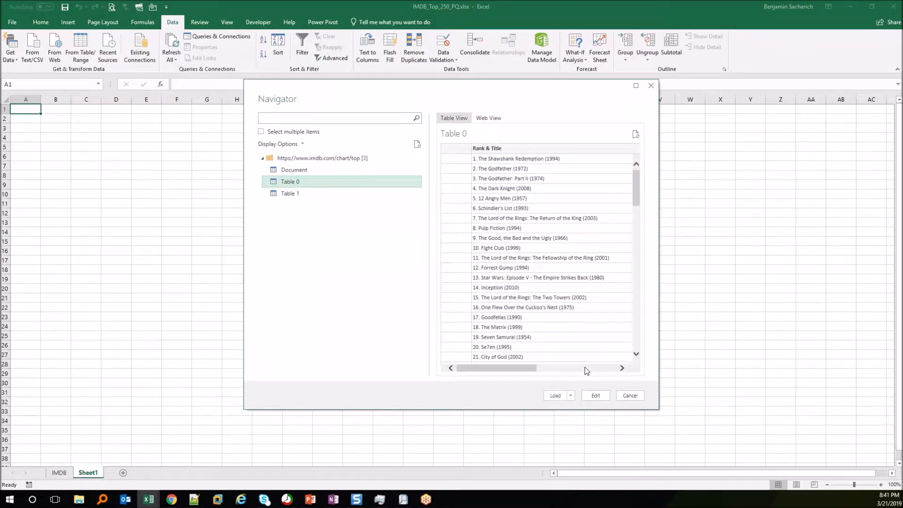
click(596, 396)
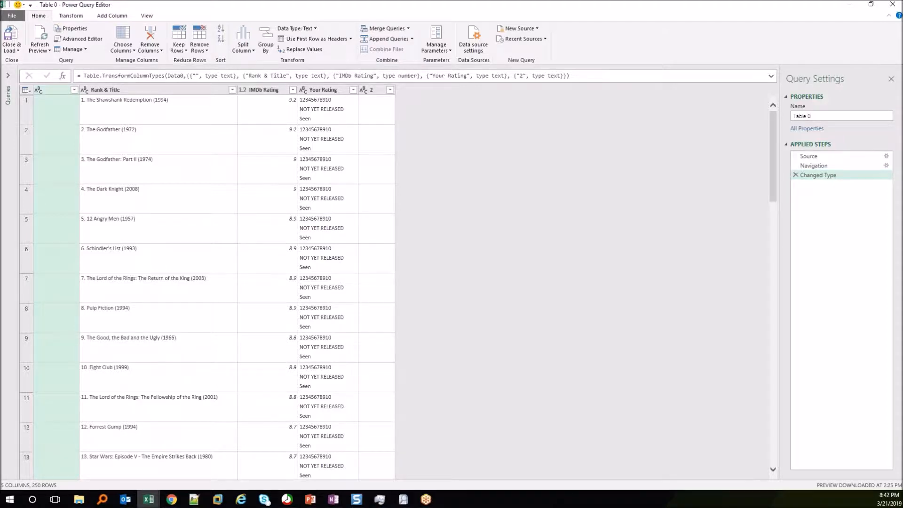
Step: Review the formulas and data previews of the query's Source, Navigation and Changed Type steps
key(alt+Tab)
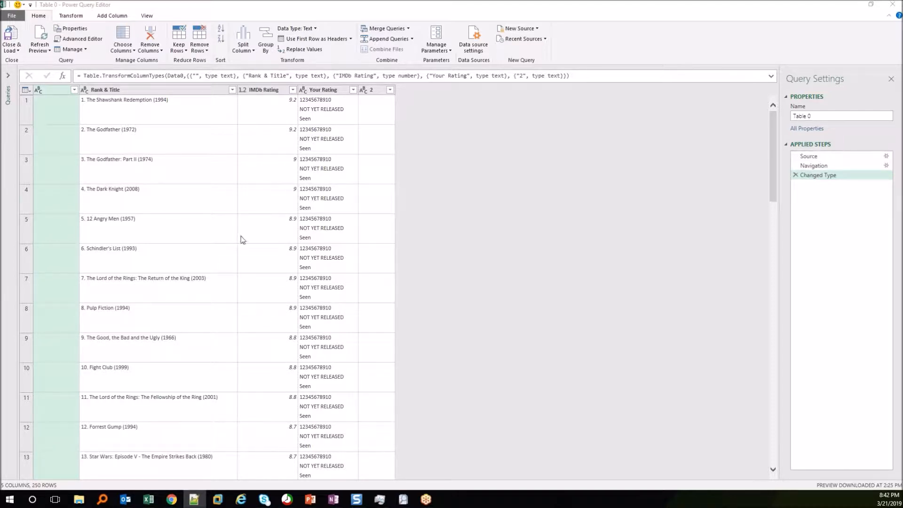
click(816, 158)
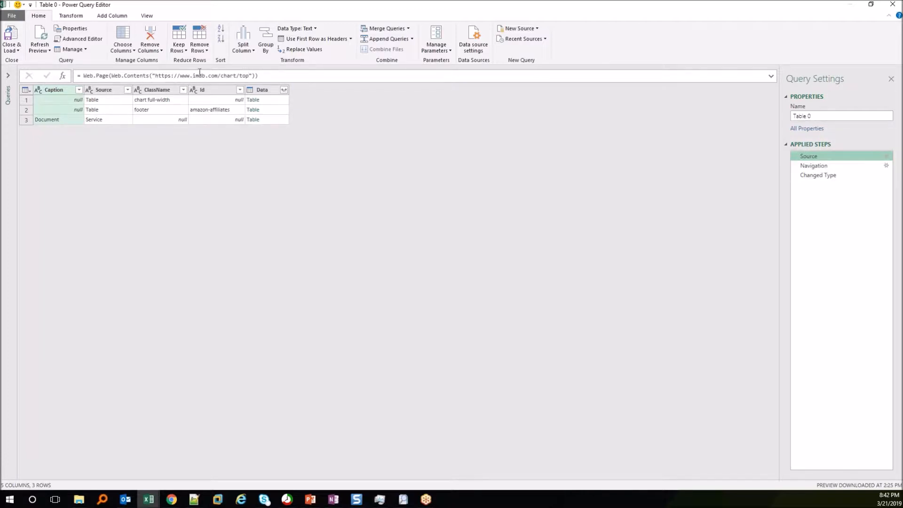
click(269, 75)
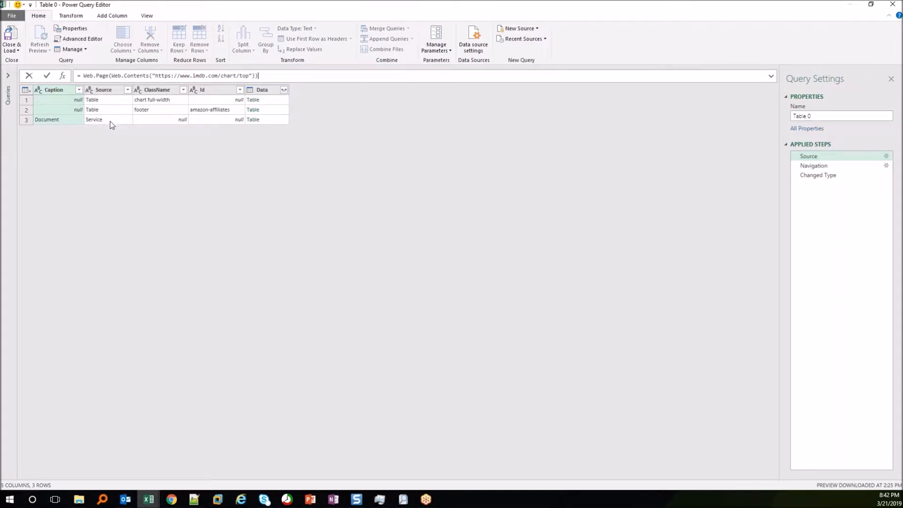
click(816, 166)
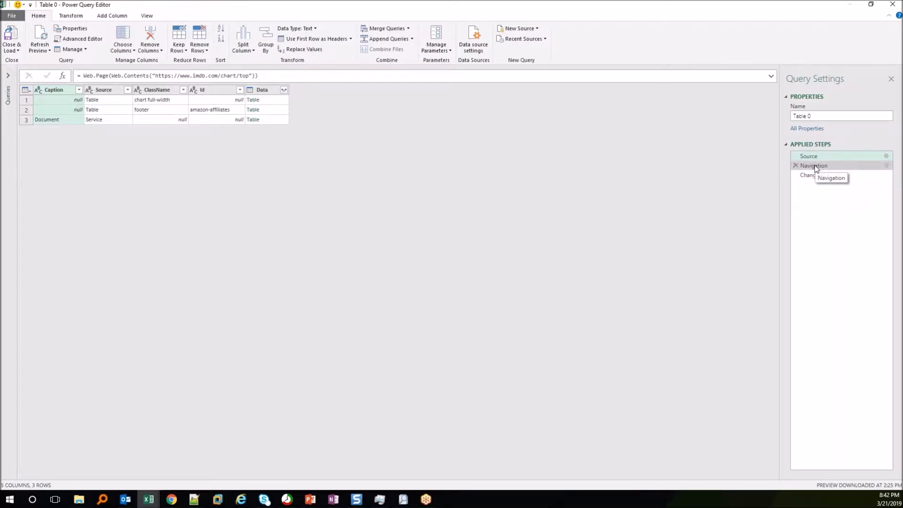
click(817, 166)
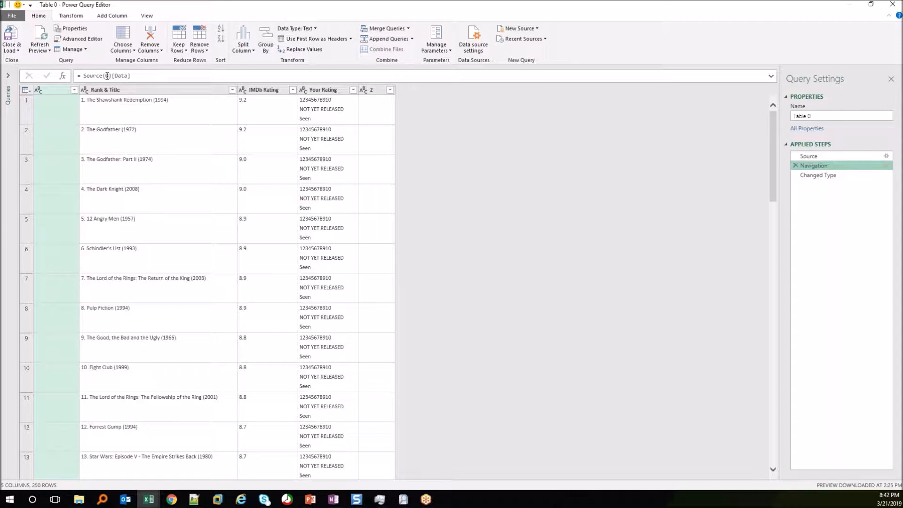
click(823, 158)
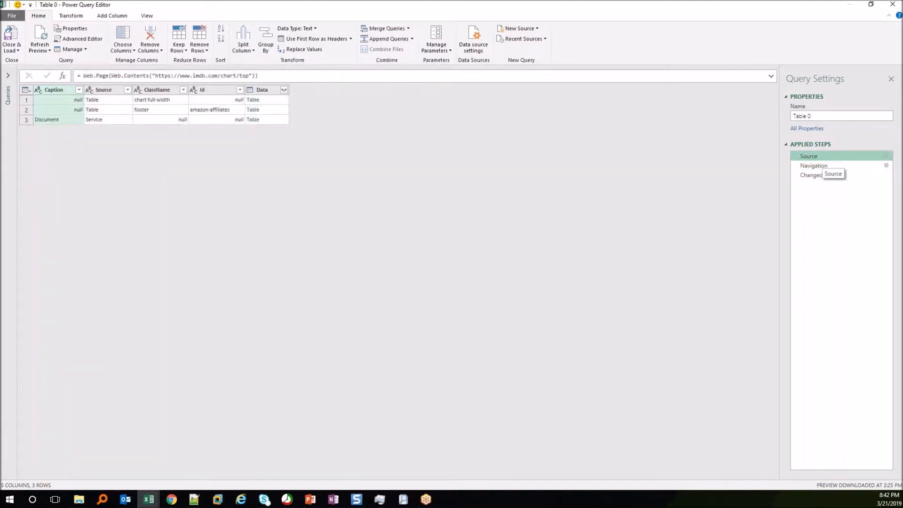
click(821, 167)
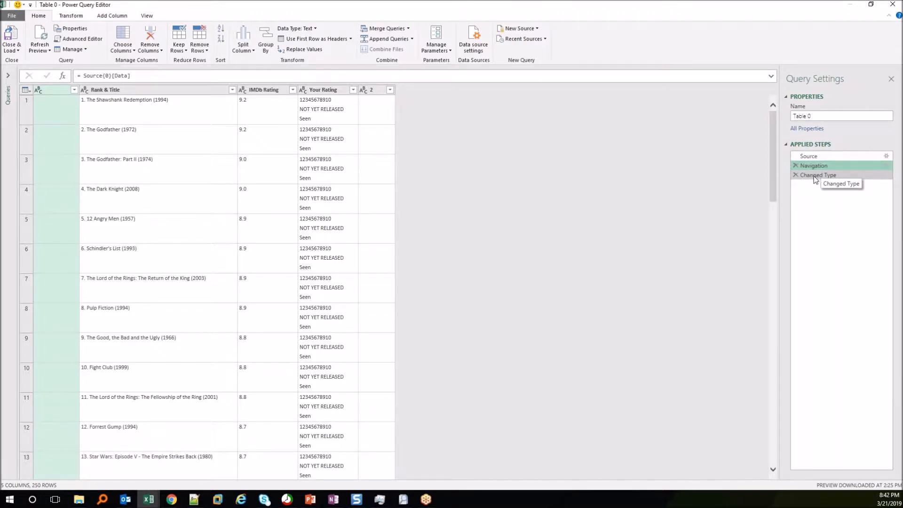
click(814, 176)
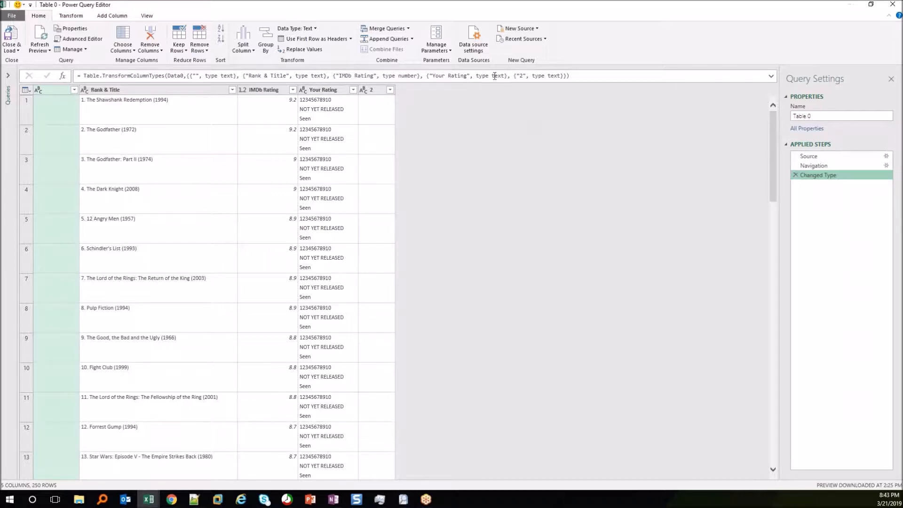
Step: Remove the unnamed first column, the Your Rating column and the column named 2 from the query
click(330, 97)
ctrl+click(372, 92)
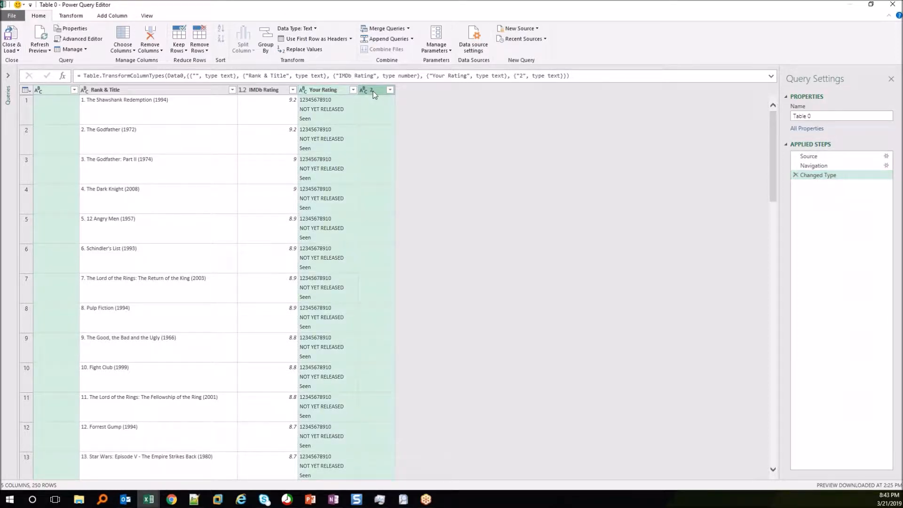
click(151, 36)
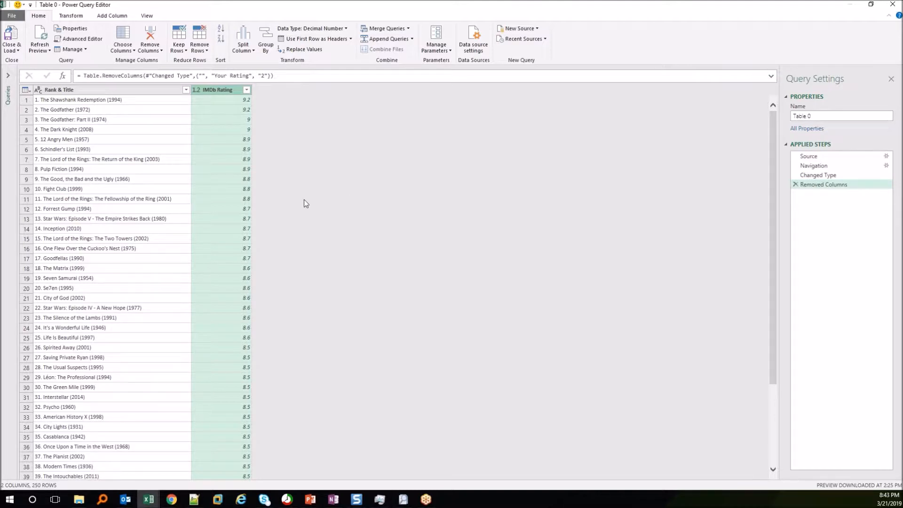
Step: Split the Rank & Title column by the custom delimiter "." at the left-most delimiter
click(81, 91)
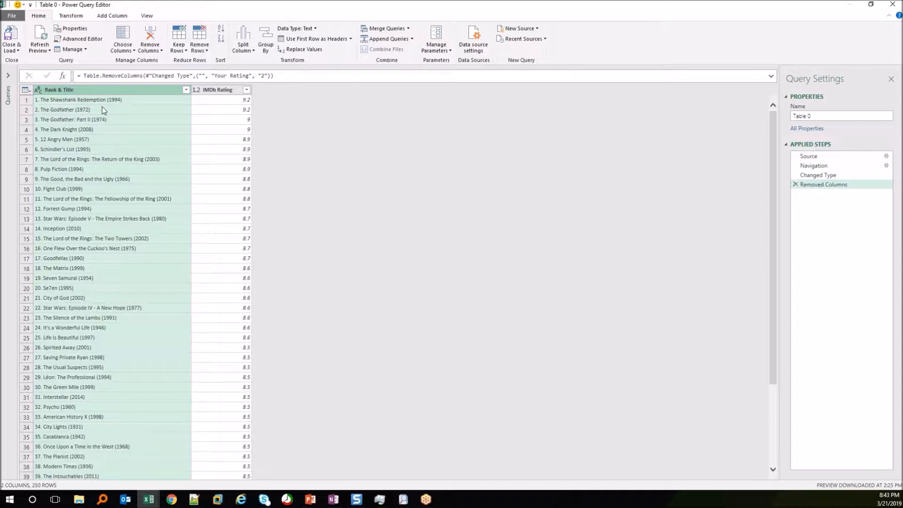
click(245, 42)
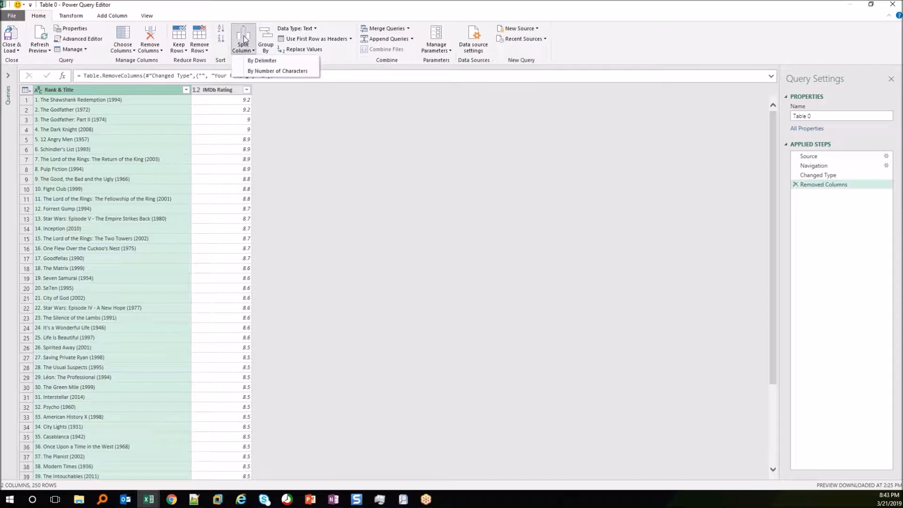
click(260, 61)
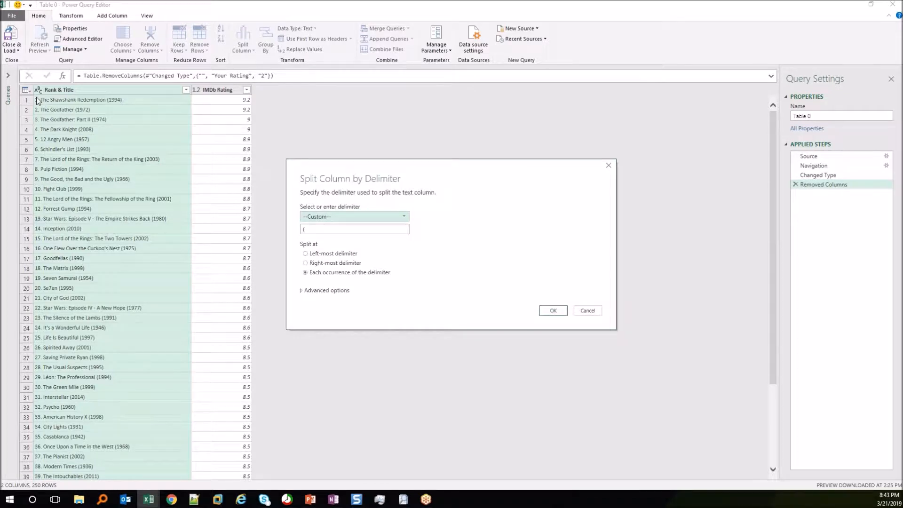
key(Tab)
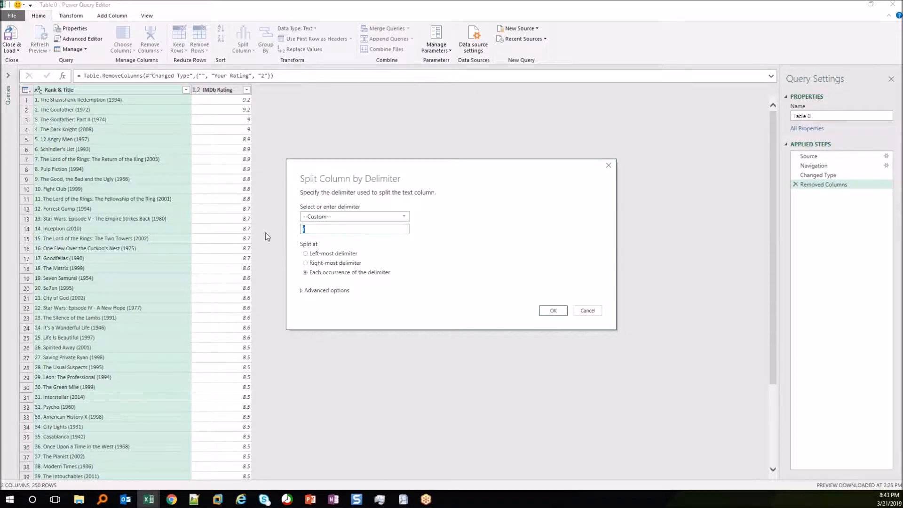
text(.)
click(306, 253)
click(553, 311)
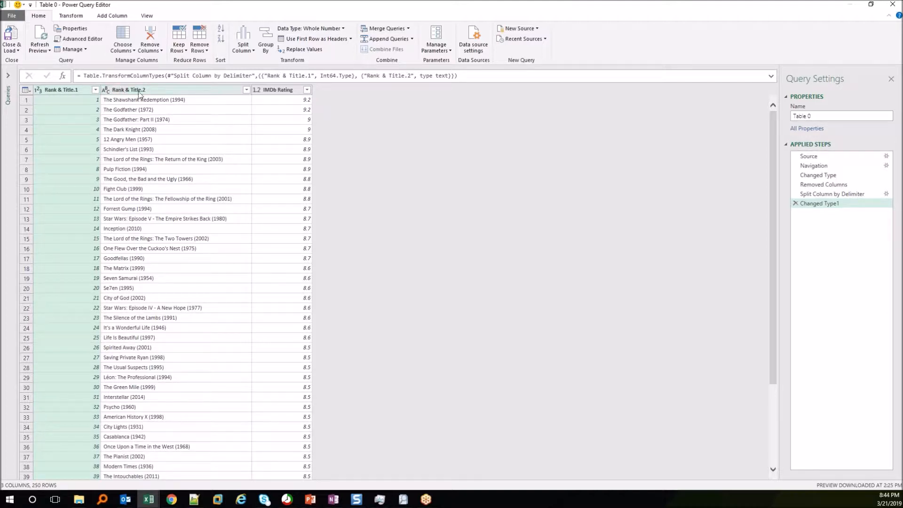
Step: Split the Rank & Title.2 column by the custom delimiter "(" at the right-most delimiter
click(165, 88)
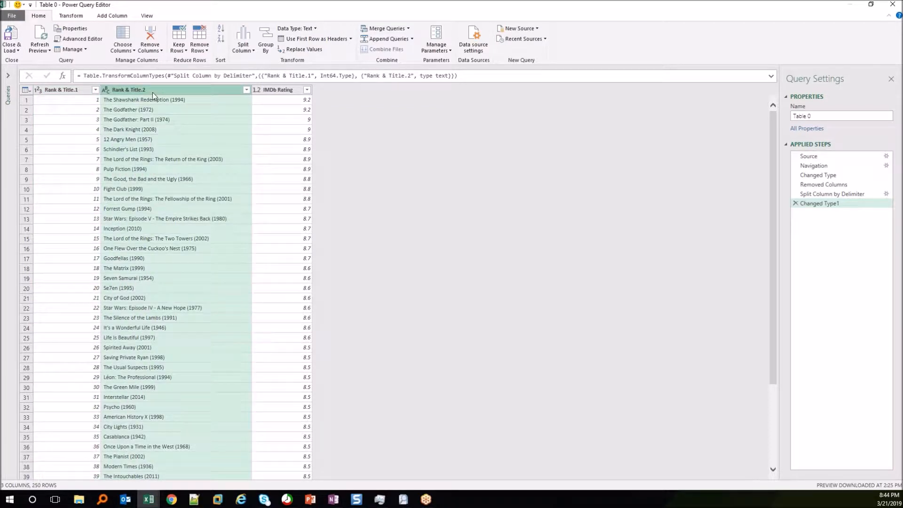
right_click(164, 92)
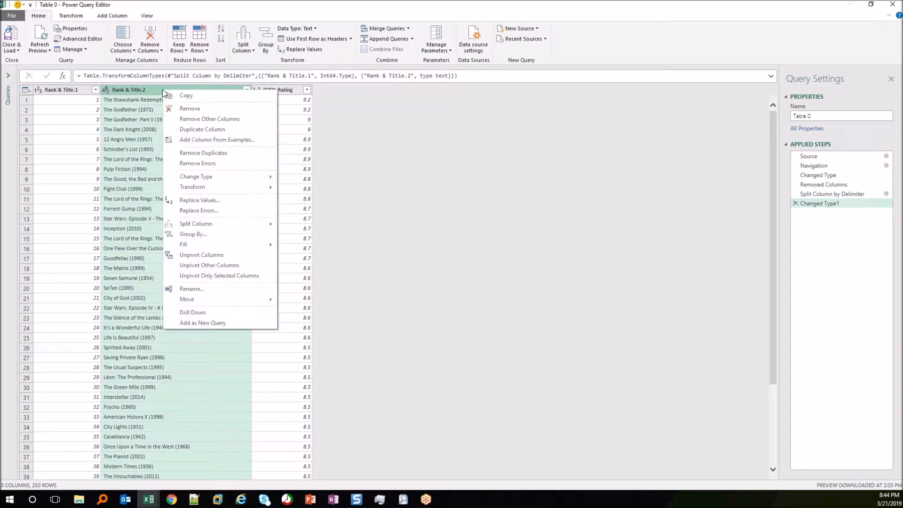
mouse_move(198, 226)
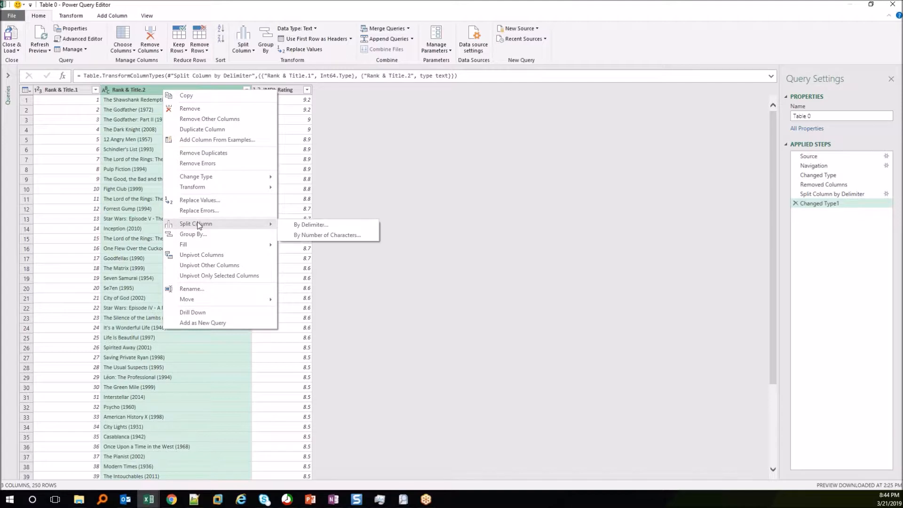
click(326, 229)
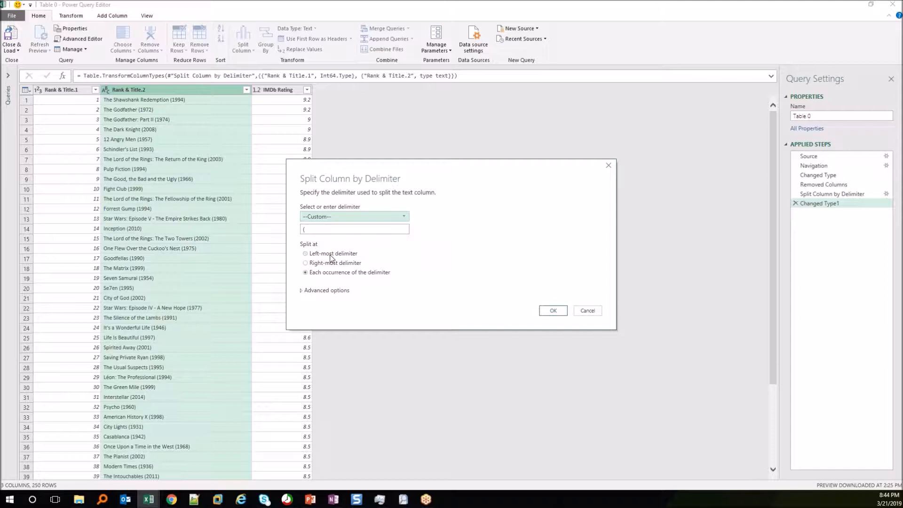
click(311, 254)
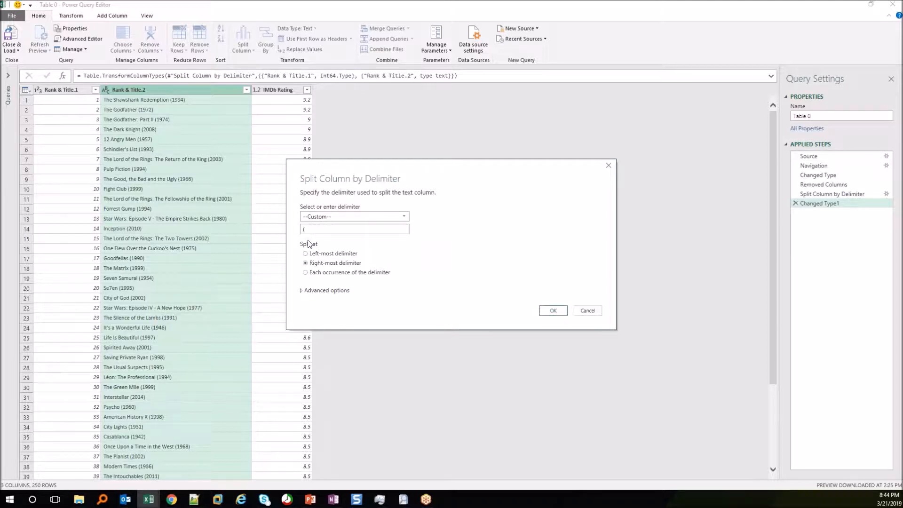
click(566, 311)
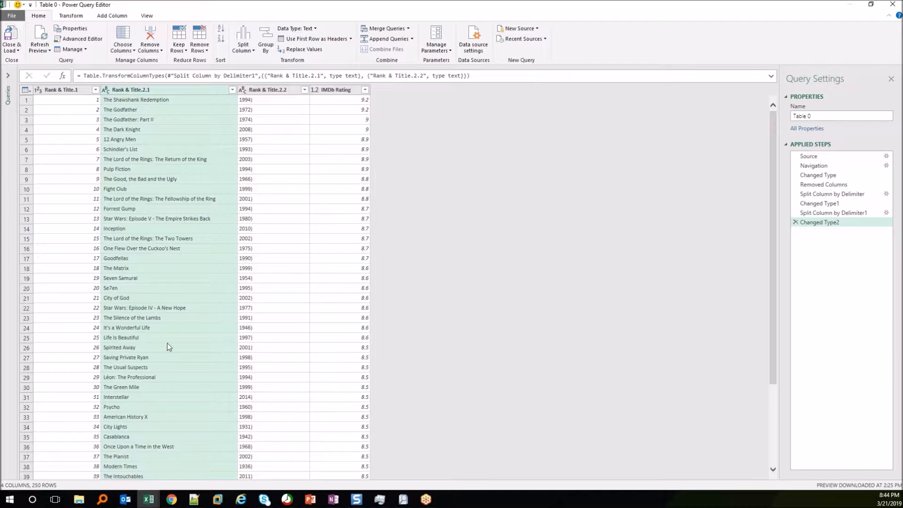
Step: Strip the closing parentheses from the Rank & Title.2.2 column by replacing ")" with nothing
click(188, 343)
scroll(202, 343, down, 15)
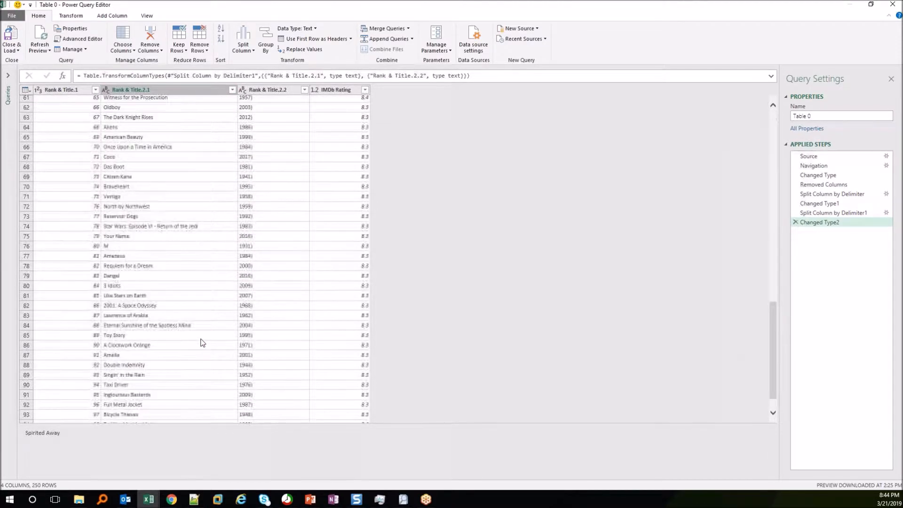
scroll(203, 342, down, 20)
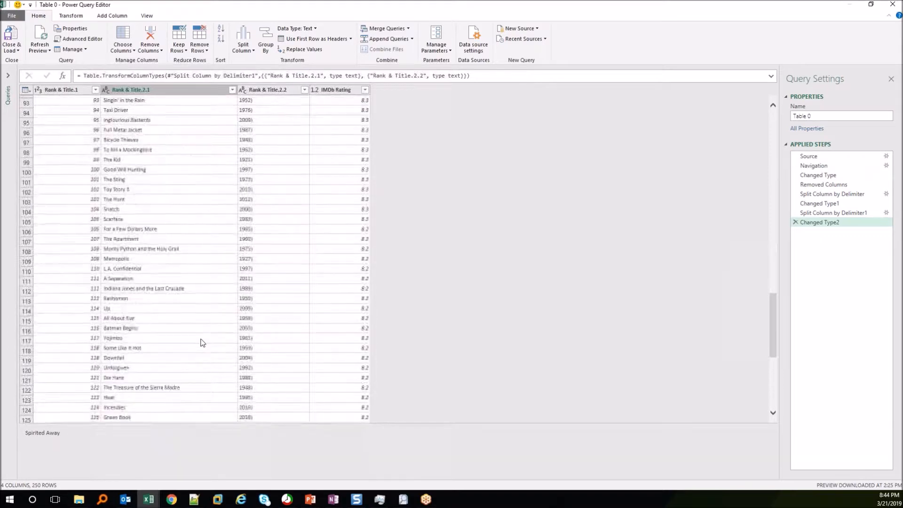
scroll(202, 343, down, 17)
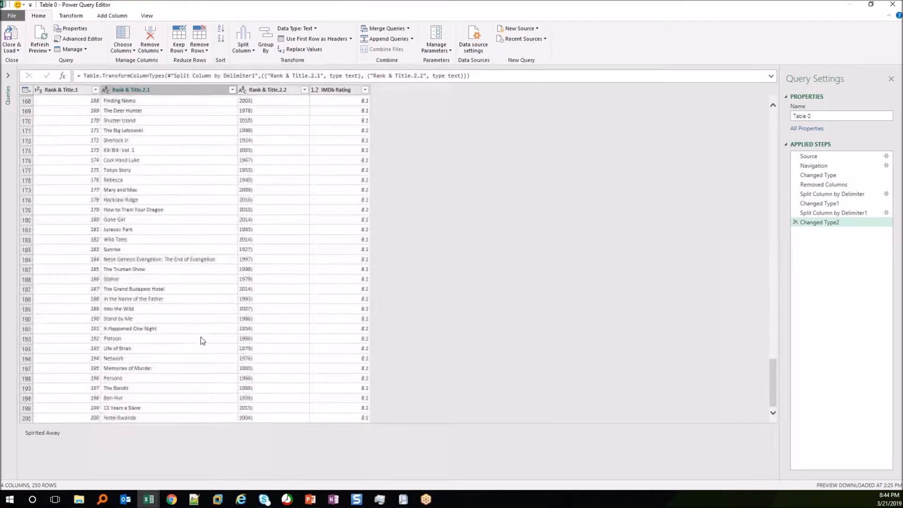
scroll(202, 340, down, 16)
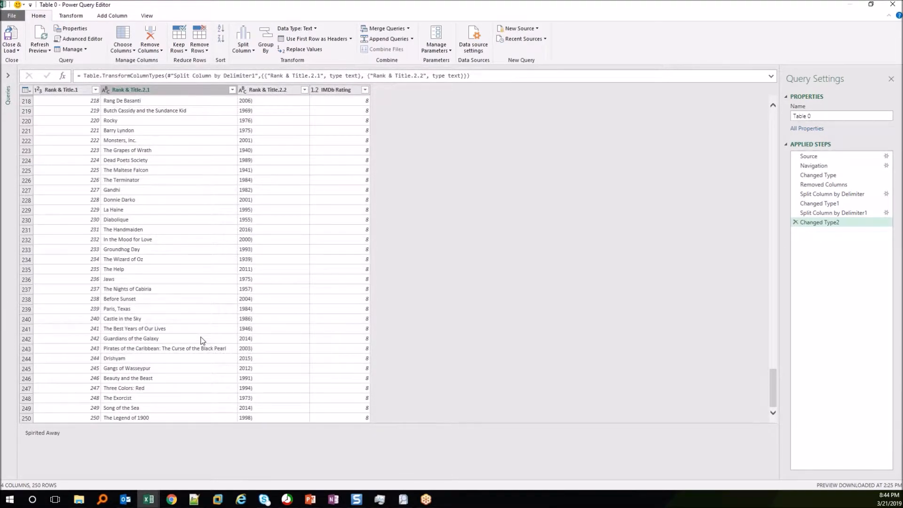
key(Left)
click(289, 90)
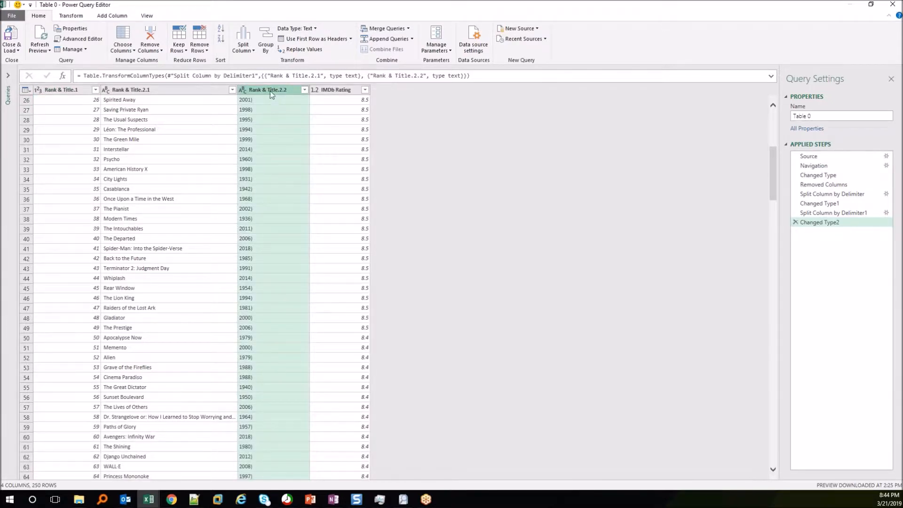
click(301, 49)
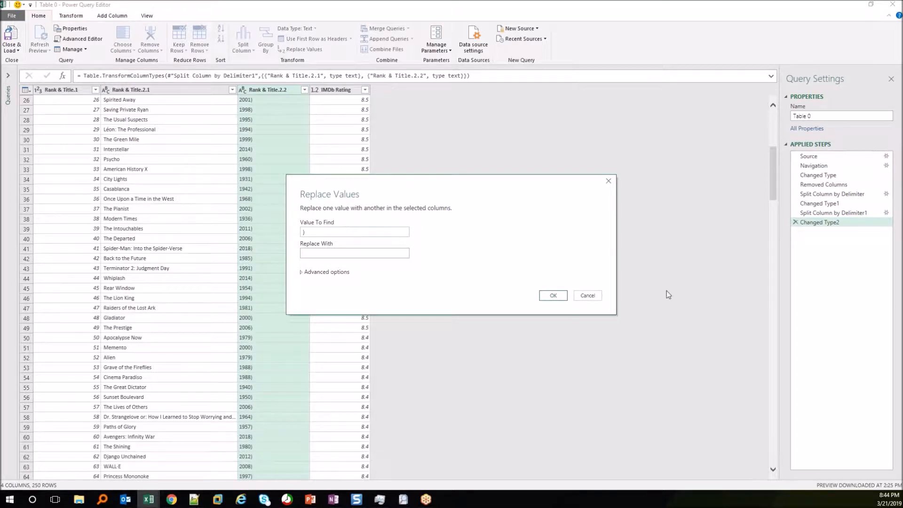
click(554, 296)
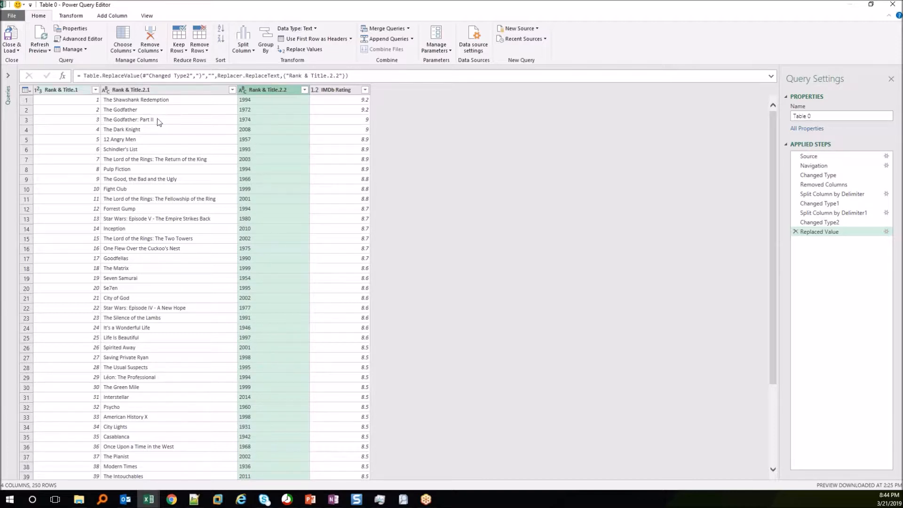
Step: Trim the leading and trailing spaces from the movie titles in the Rank & Title.2.1 column
click(132, 92)
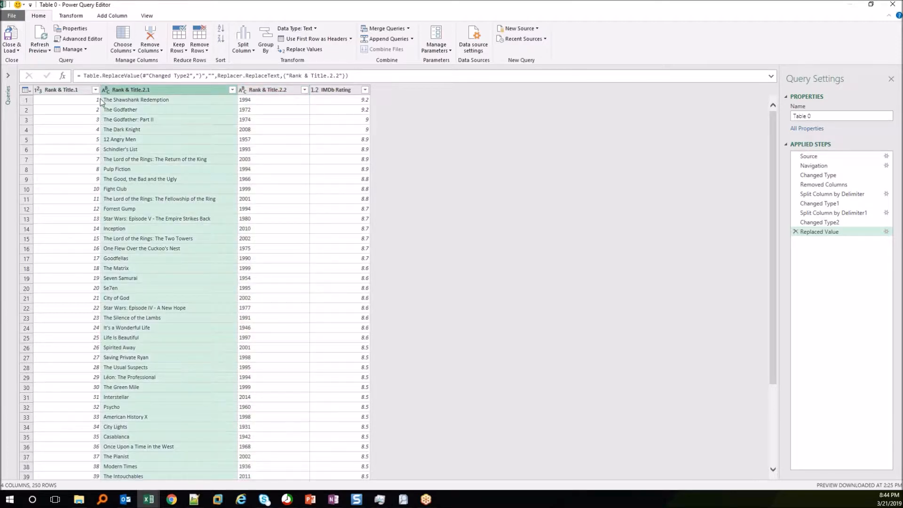
right_click(125, 96)
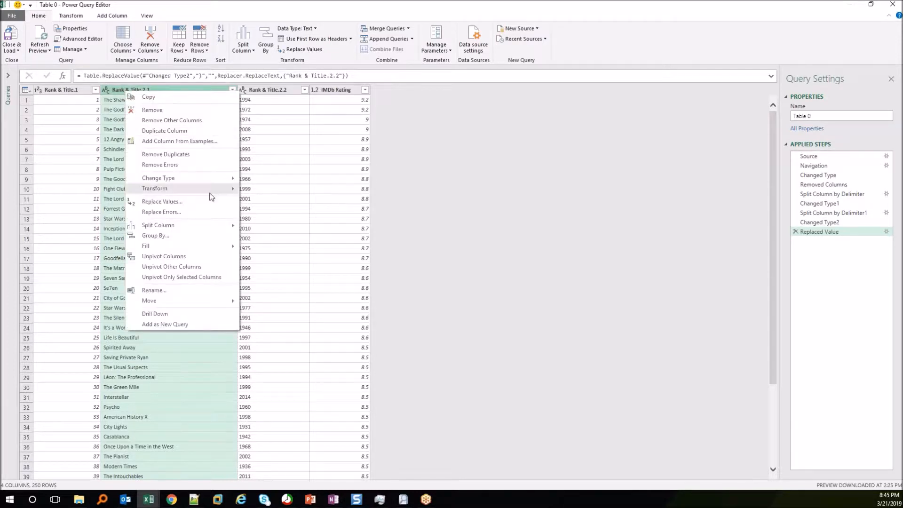
mouse_move(198, 189)
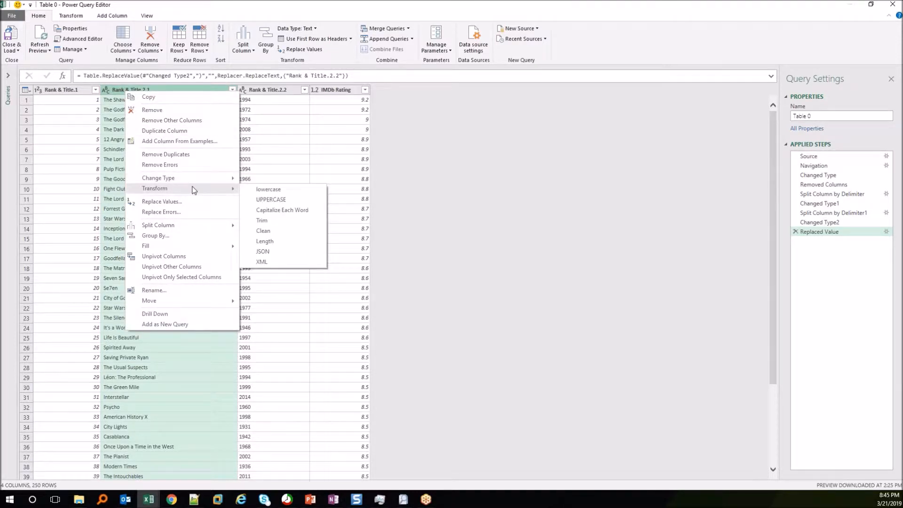
click(267, 224)
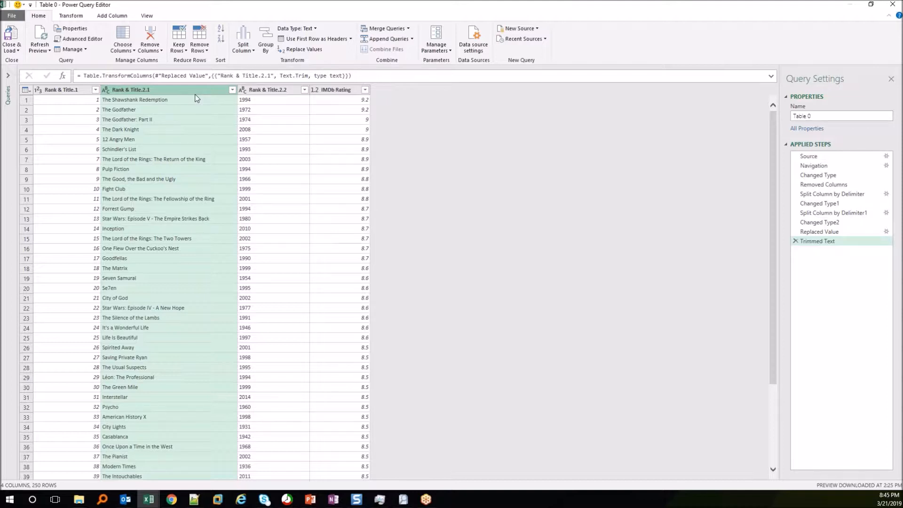
Step: Change the data type of the Rank & Title.2.2 column to Whole Number
click(247, 90)
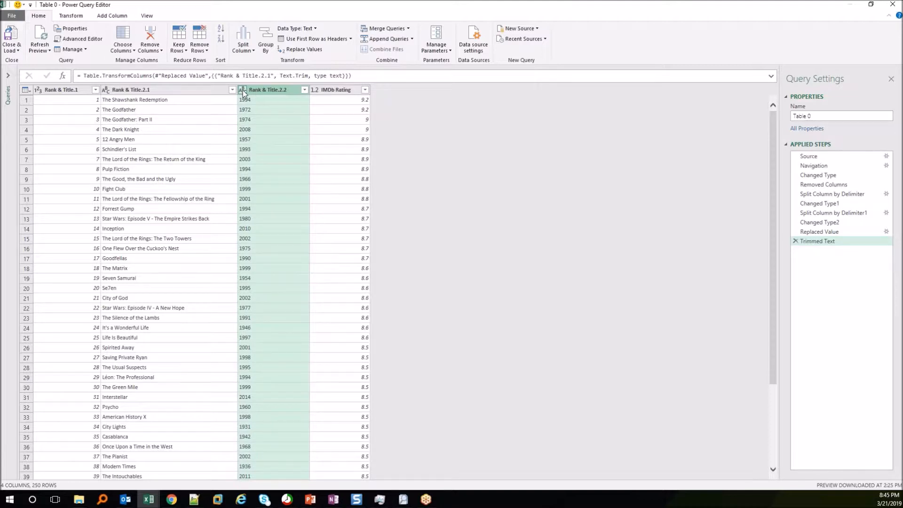
right_click(244, 93)
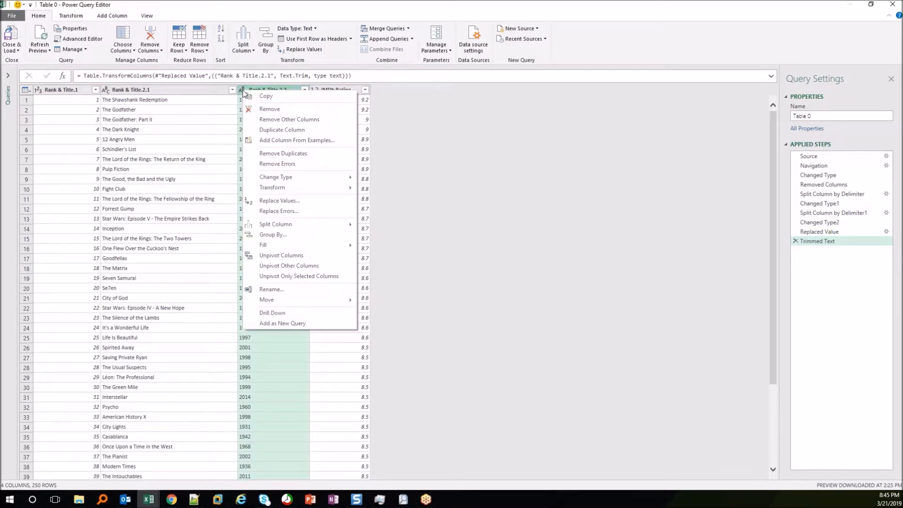
mouse_move(292, 178)
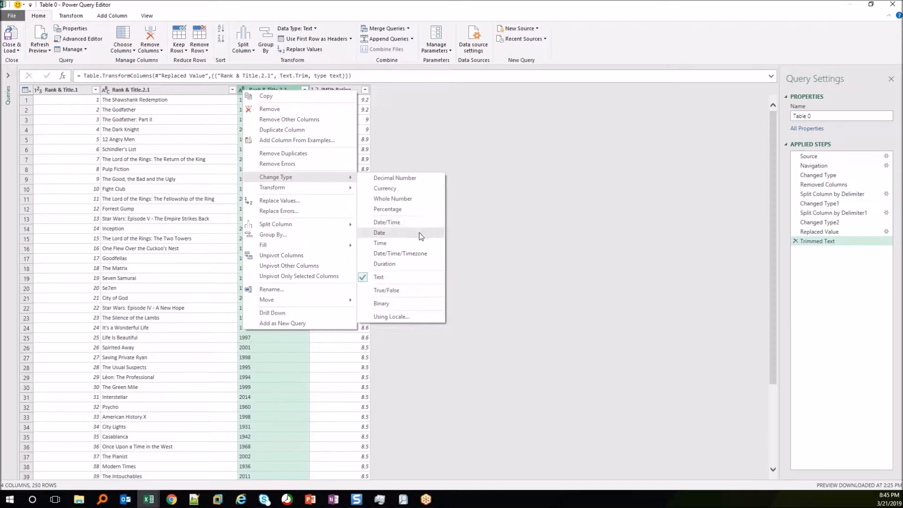
click(389, 198)
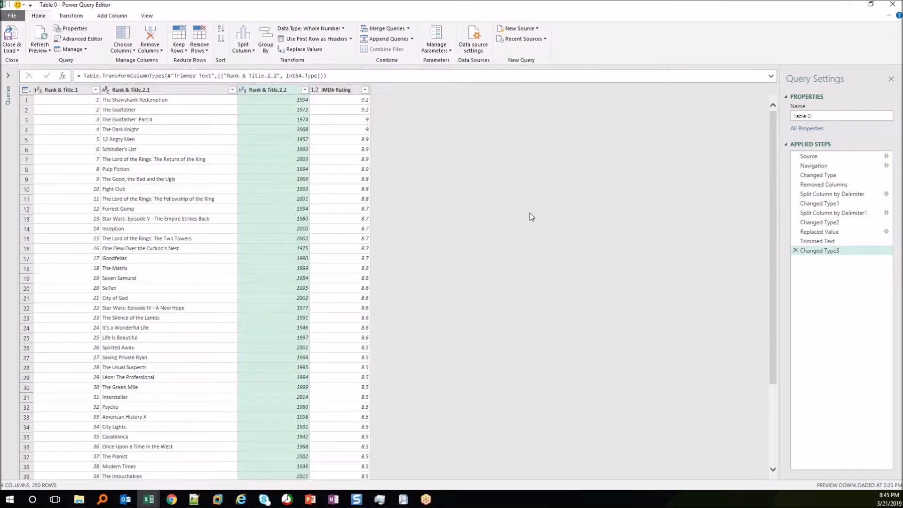
Step: Rename the Rank & Title.1 column as Rank and the Rank & Title.2.1 column as Title
click(57, 90)
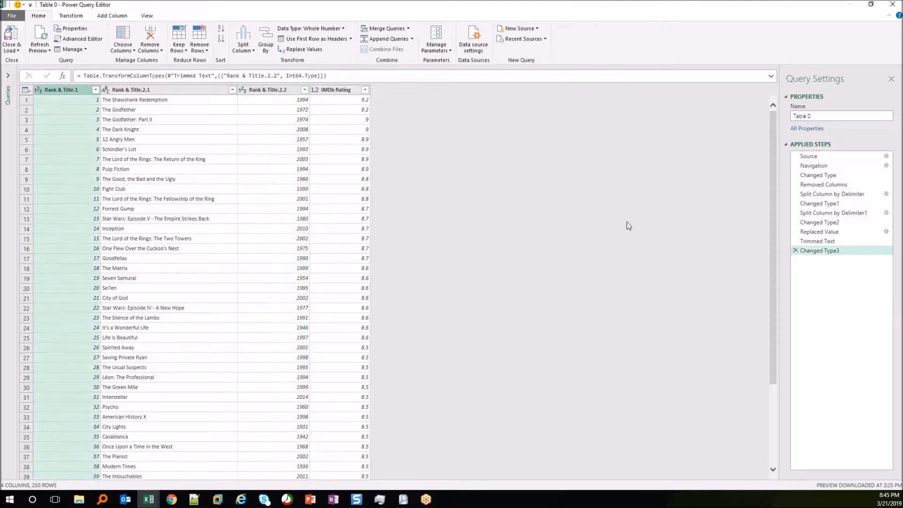
key(F2)
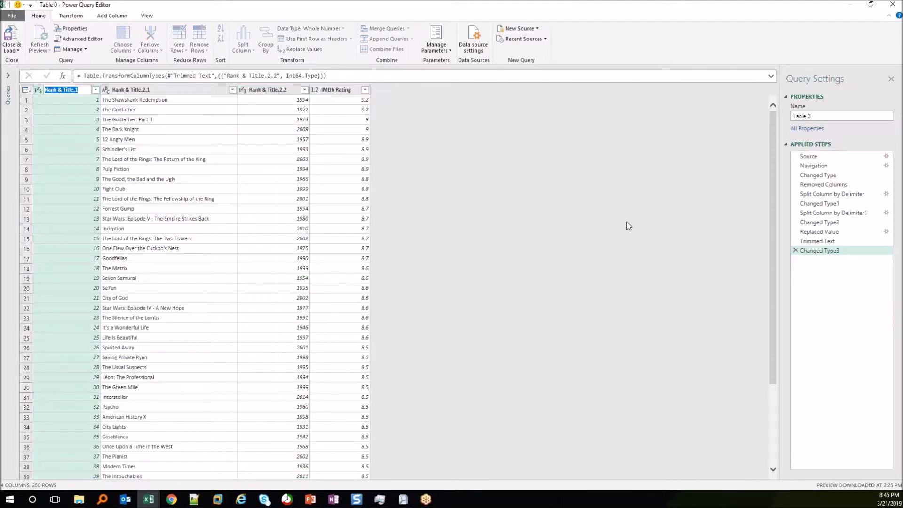
text(Rank)
key(Return)
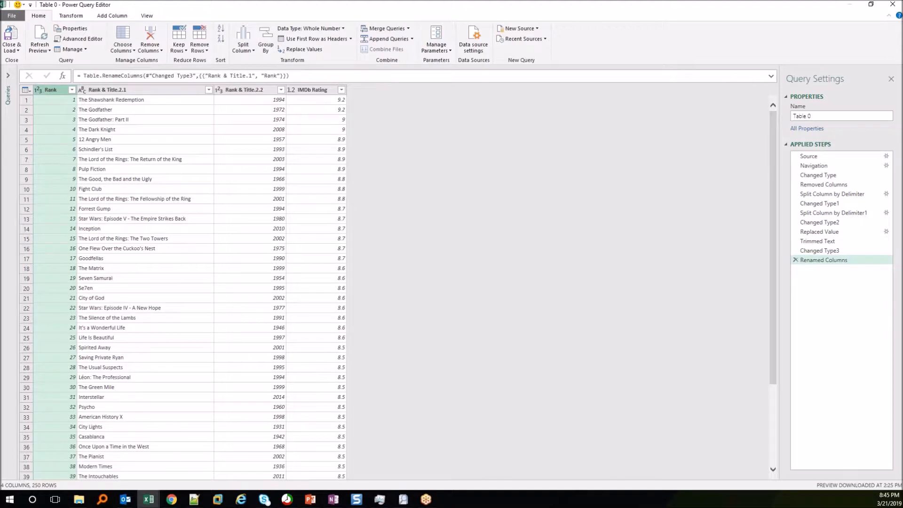
click(132, 89)
right_click(131, 89)
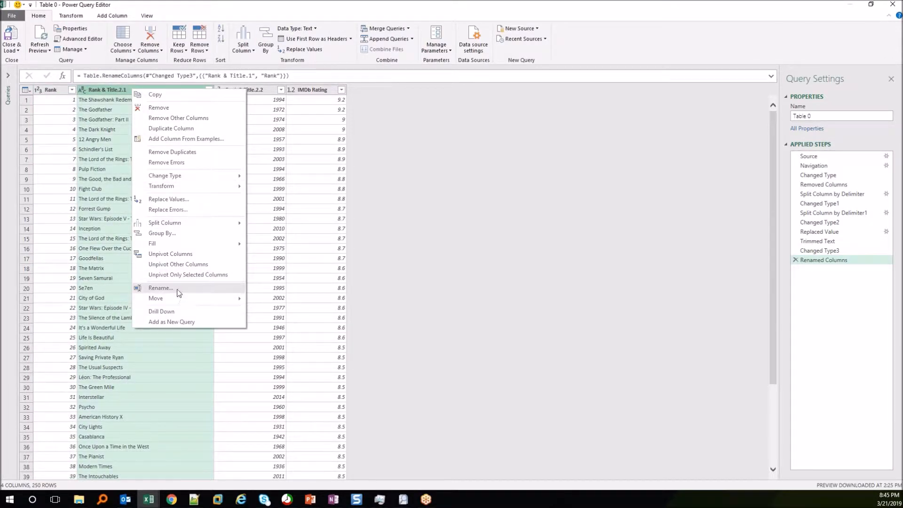
click(161, 288)
text(Title)
key(Return)
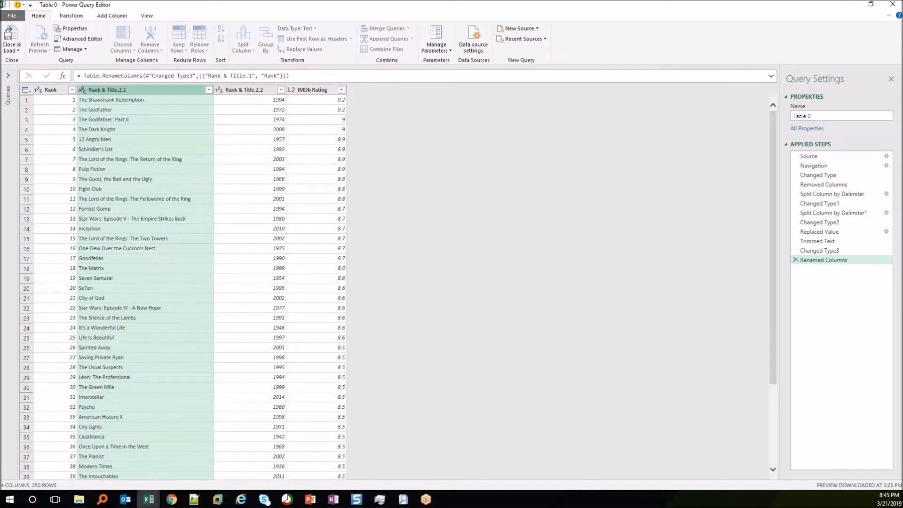
Step: Rename the Rank & Title.2.2 column as Release Year
right_click(248, 88)
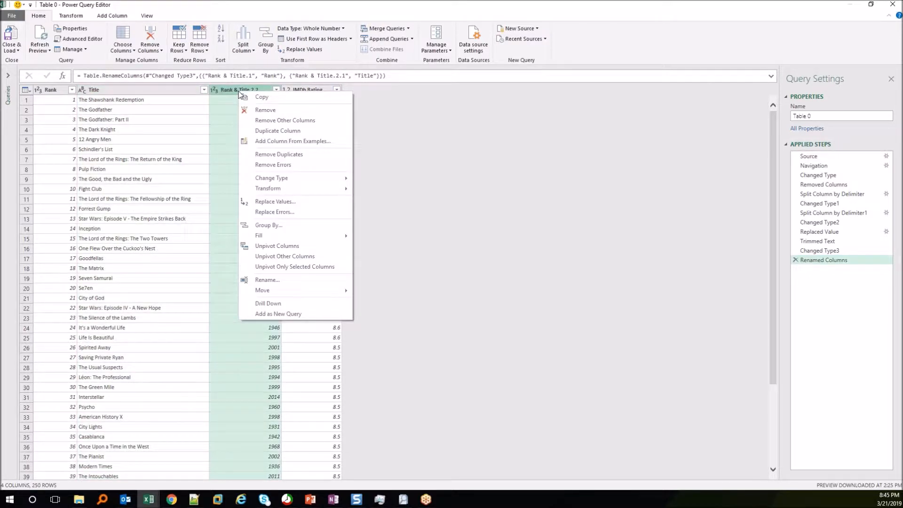
click(267, 281)
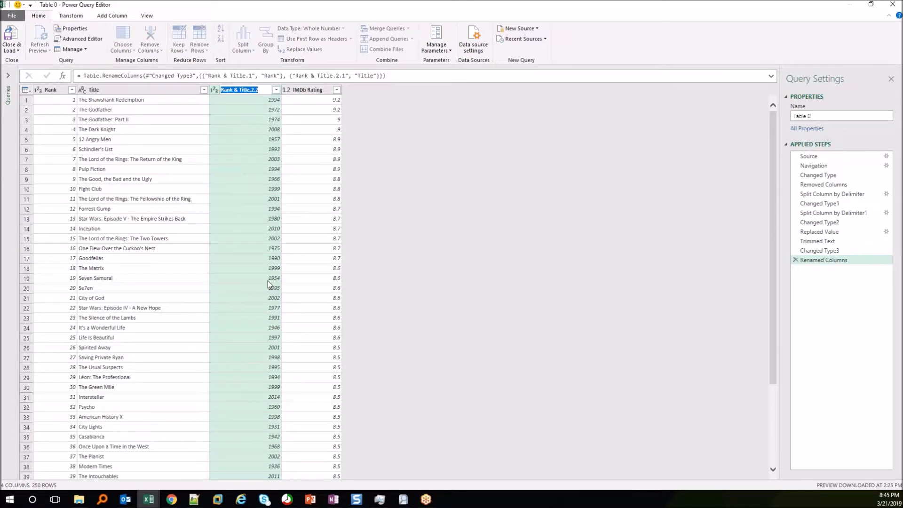
text(Release Year)
key(Return)
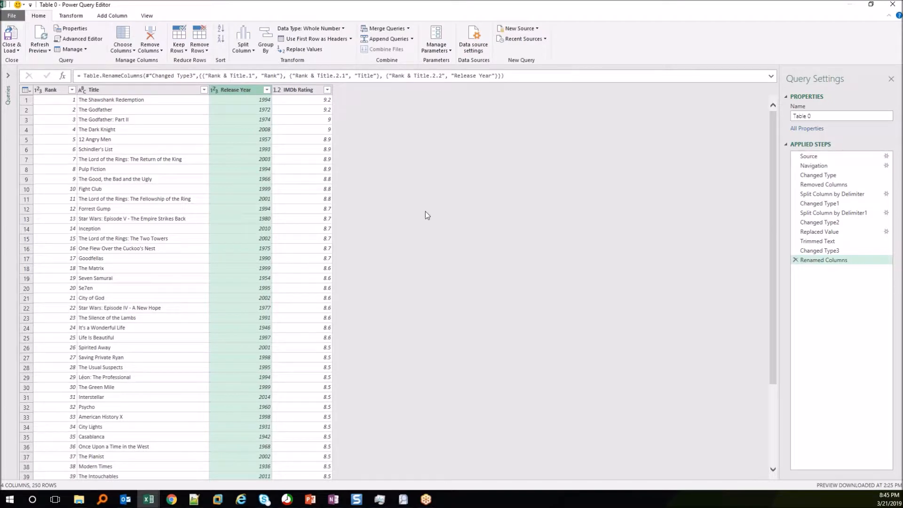
Step: Review the cleaned movie rows and the delimiter settings of the first Split Column by Delimiter step
click(163, 230)
scroll(160, 238, down, 20)
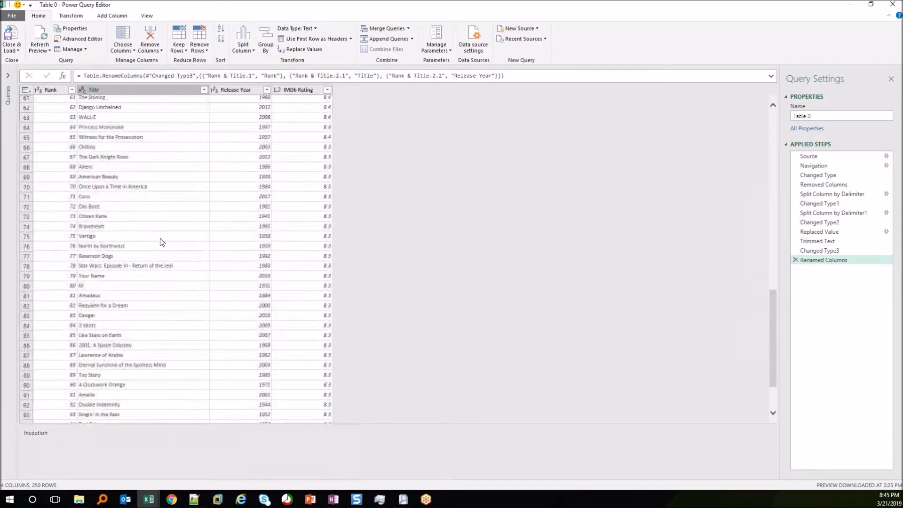
scroll(59, 227, down, 3)
scroll(60, 225, up, 20)
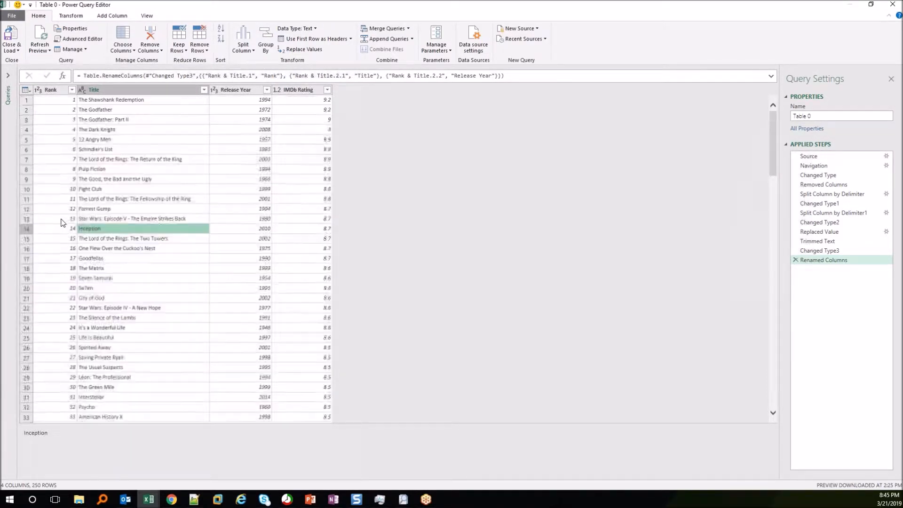
click(190, 100)
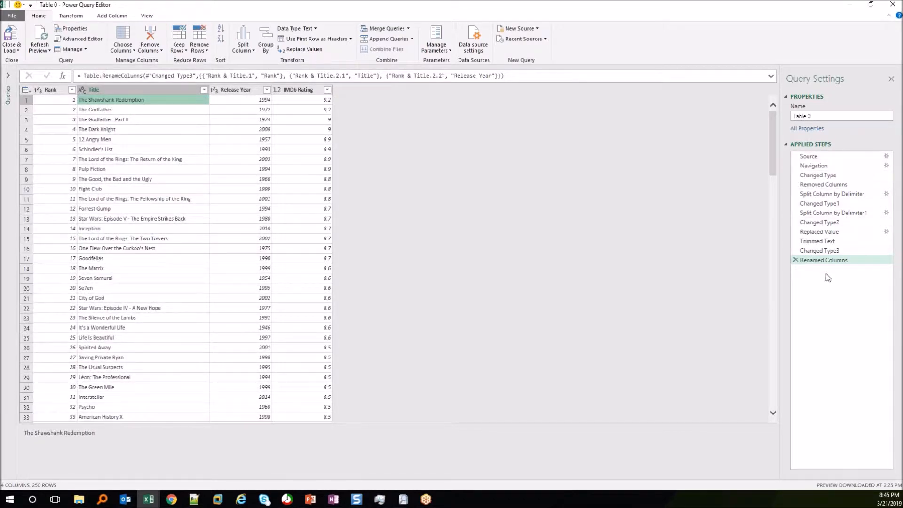
click(821, 195)
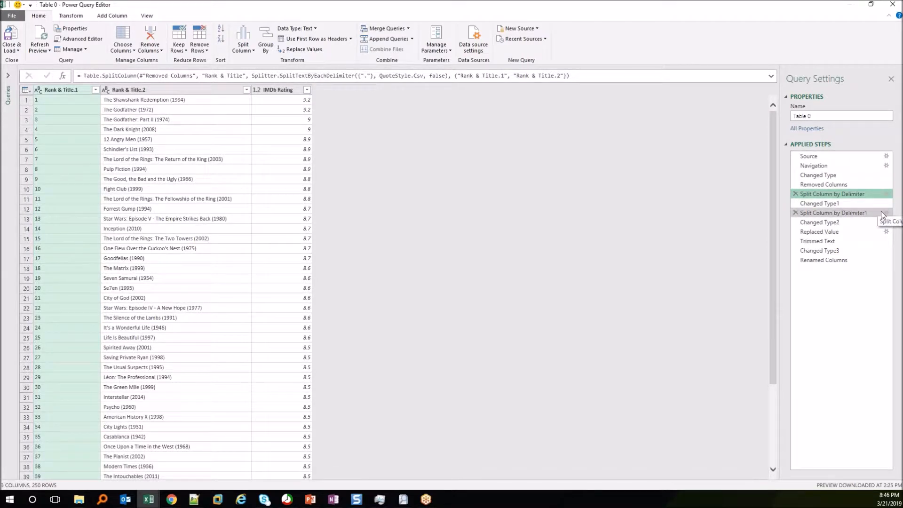
click(887, 195)
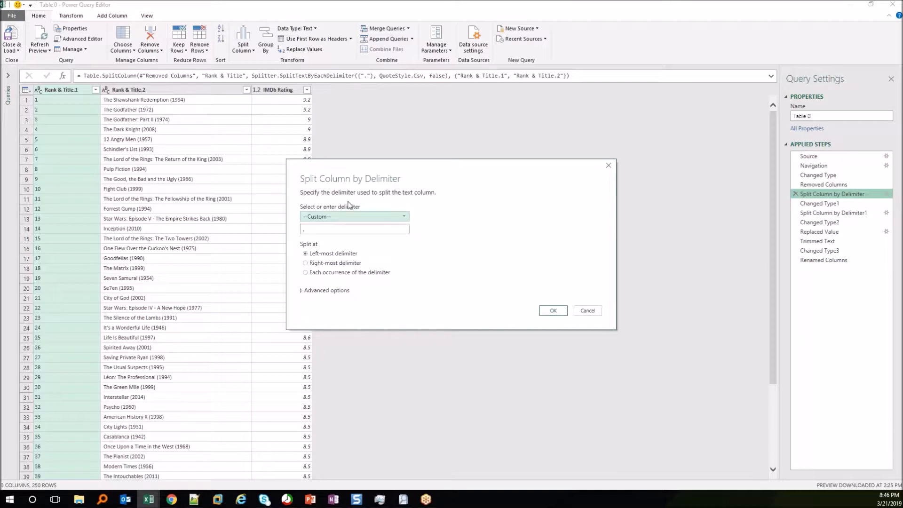
click(589, 311)
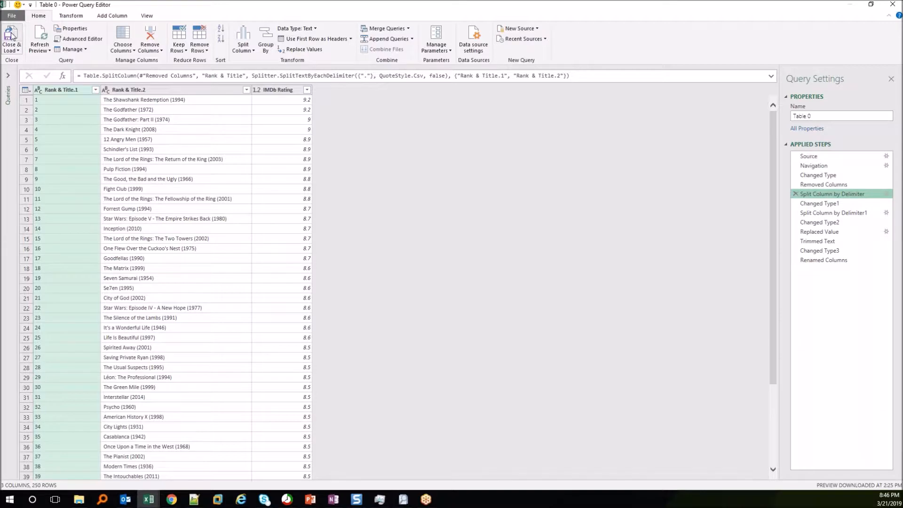
Step: Close the query editor and load the cleaned movie table into a new worksheet of the workbook
drag(247, 15, 412, 53)
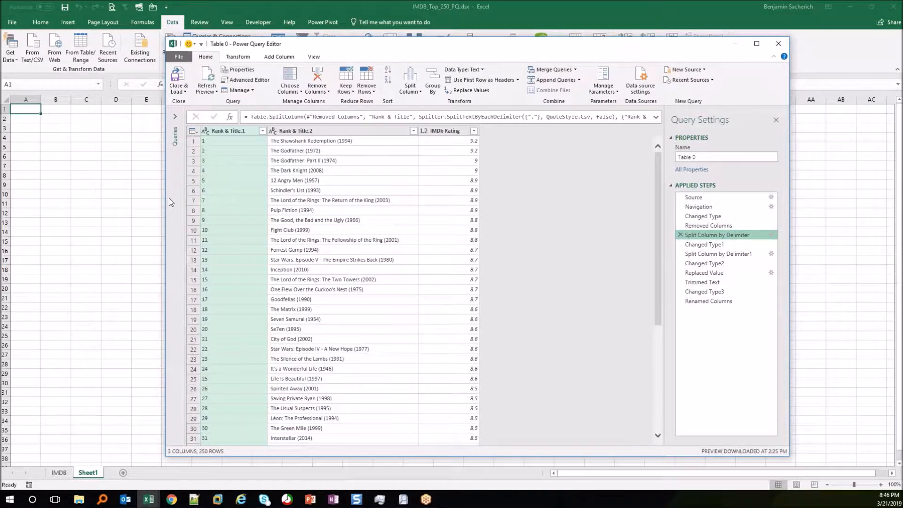
drag(354, 47, 333, 50)
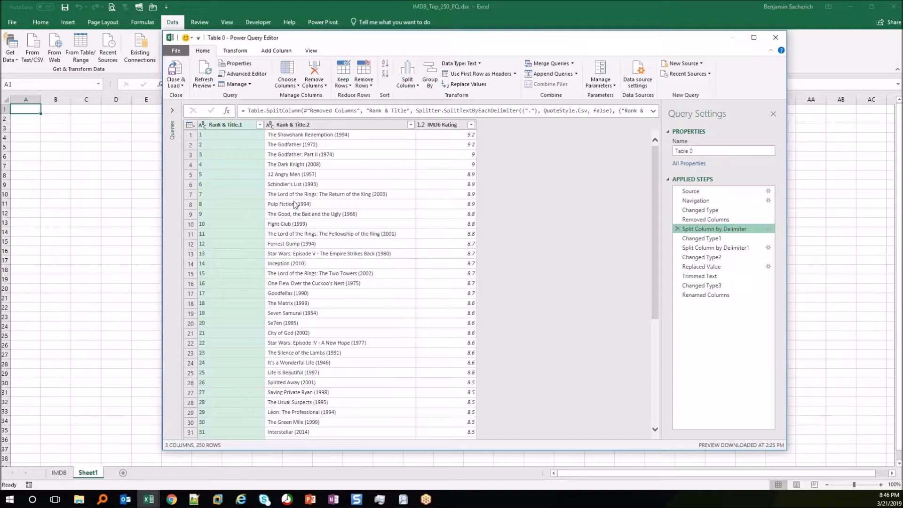
drag(404, 43, 360, 32)
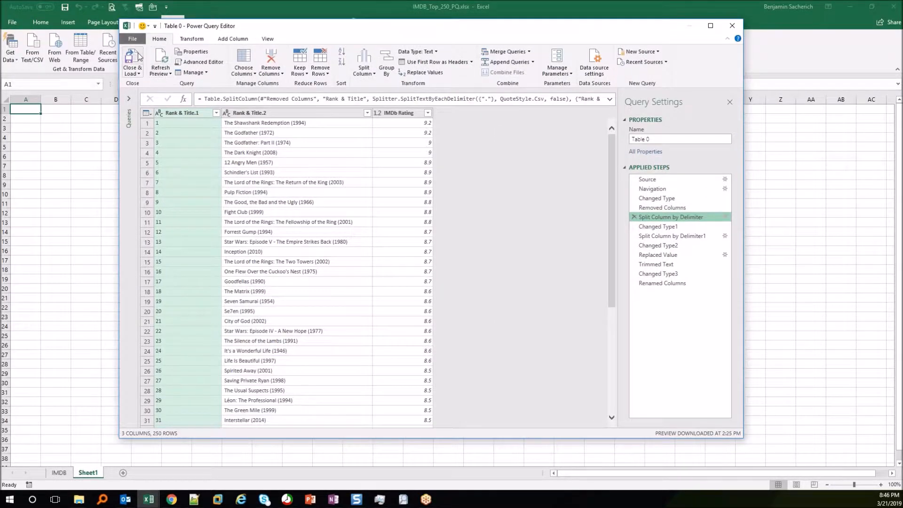
click(140, 62)
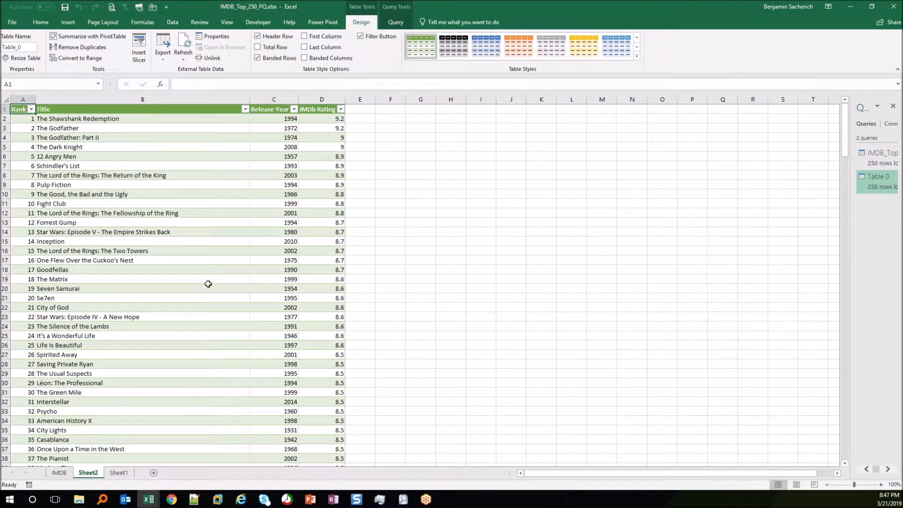
click(193, 195)
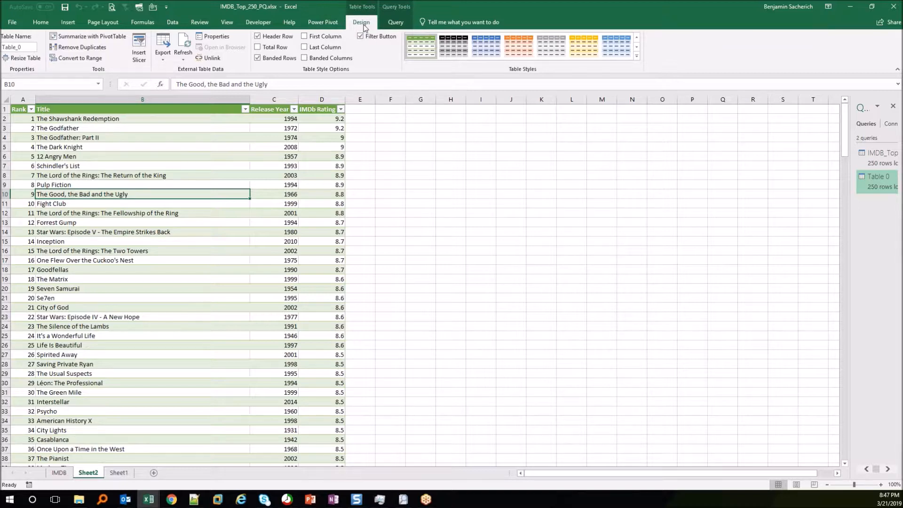
click(212, 147)
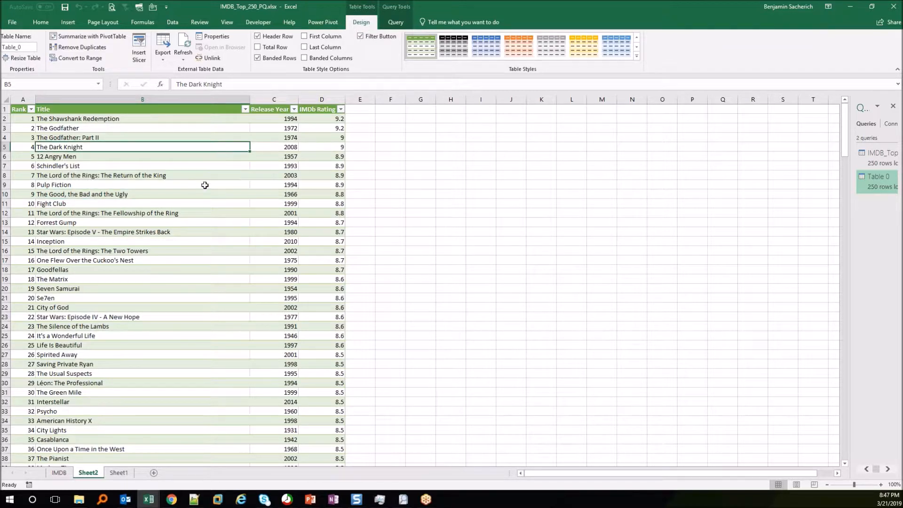
Step: Try a blue table style and turning off banded rows on the movie table, restoring the green banded style
click(486, 46)
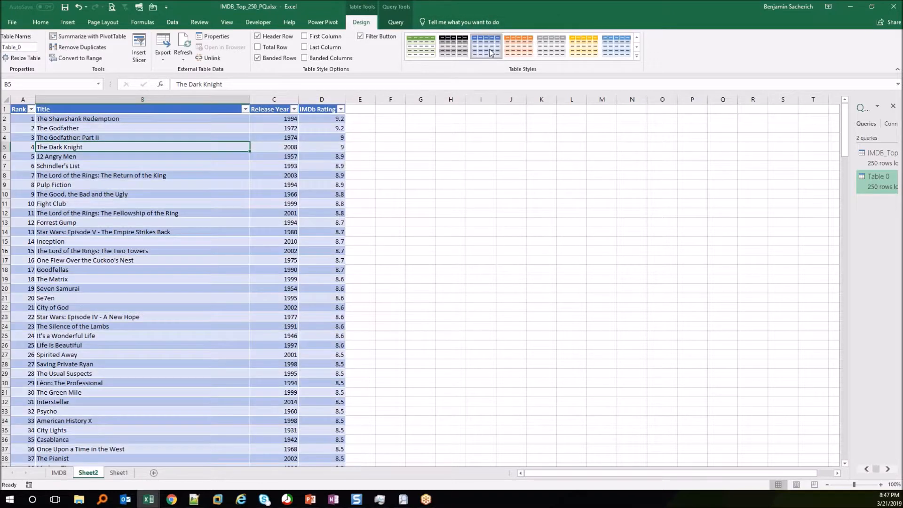
click(574, 52)
click(421, 47)
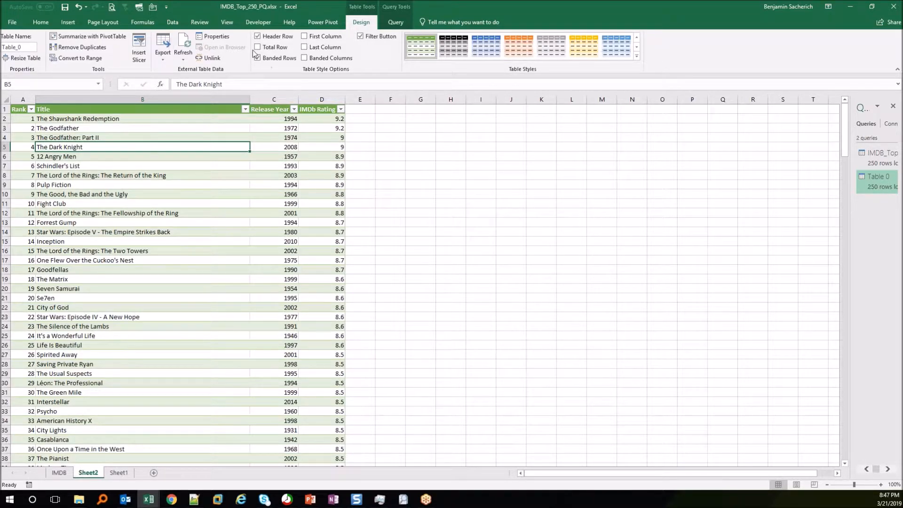
click(275, 57)
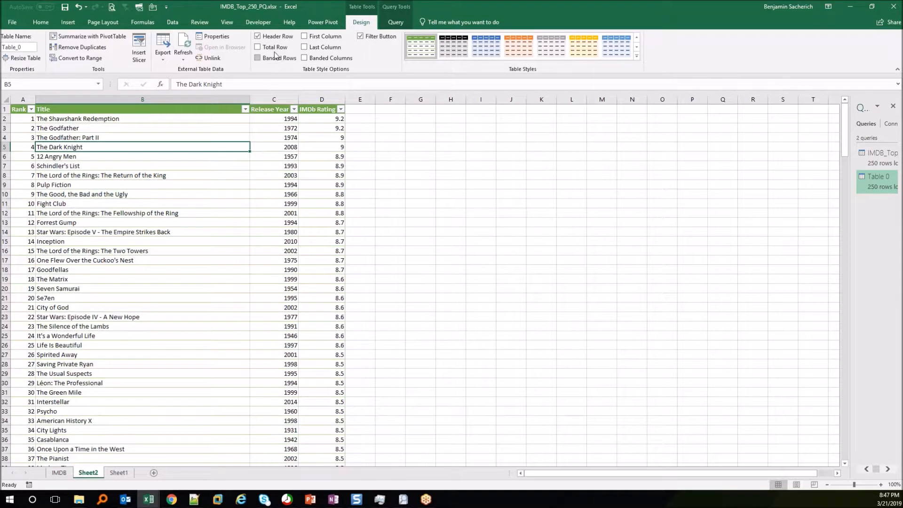
click(275, 59)
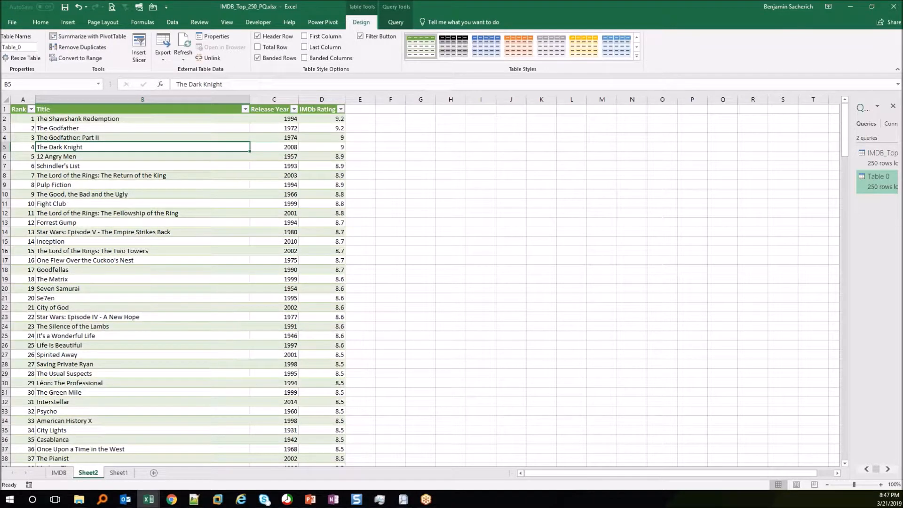
Step: Insert two blank rows above the movie table on Sheet2
scroll(197, 195, down, 5)
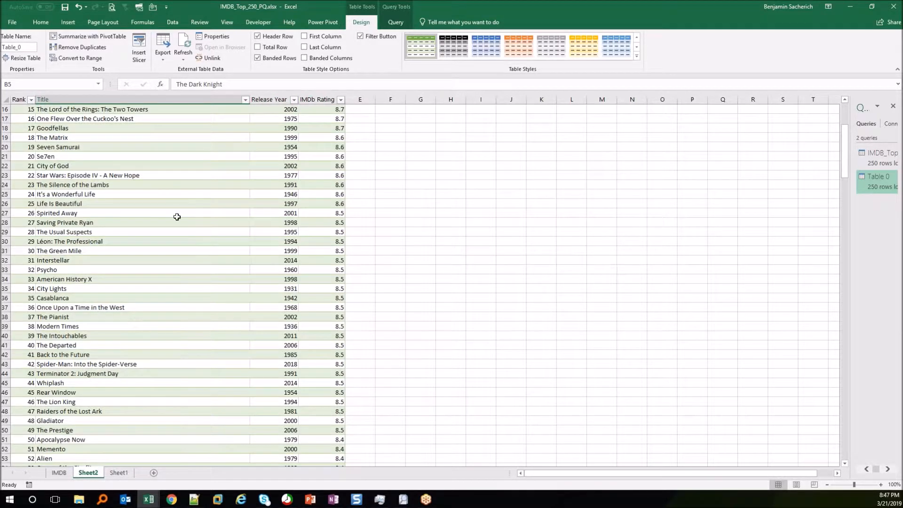
scroll(177, 217, up, 4)
scroll(177, 217, up, 1)
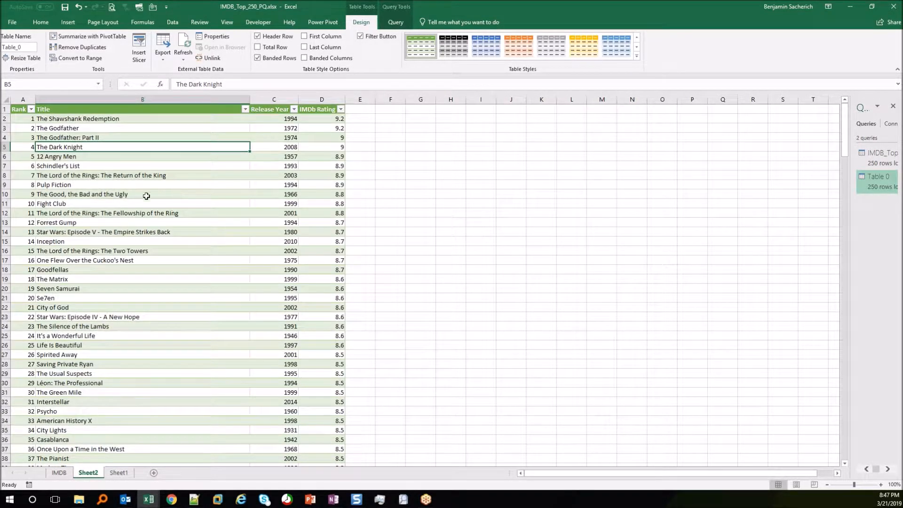
click(5, 108)
right_click(5, 108)
click(45, 175)
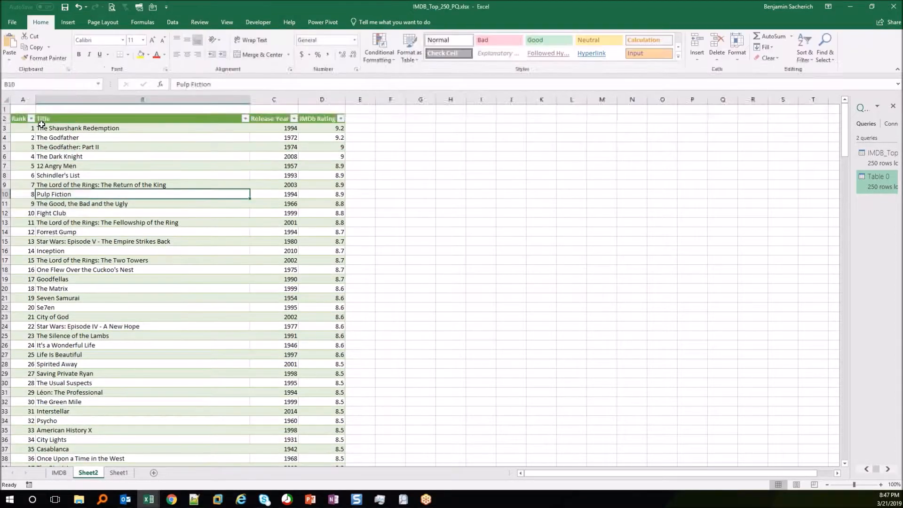
click(5, 118)
right_click(6, 118)
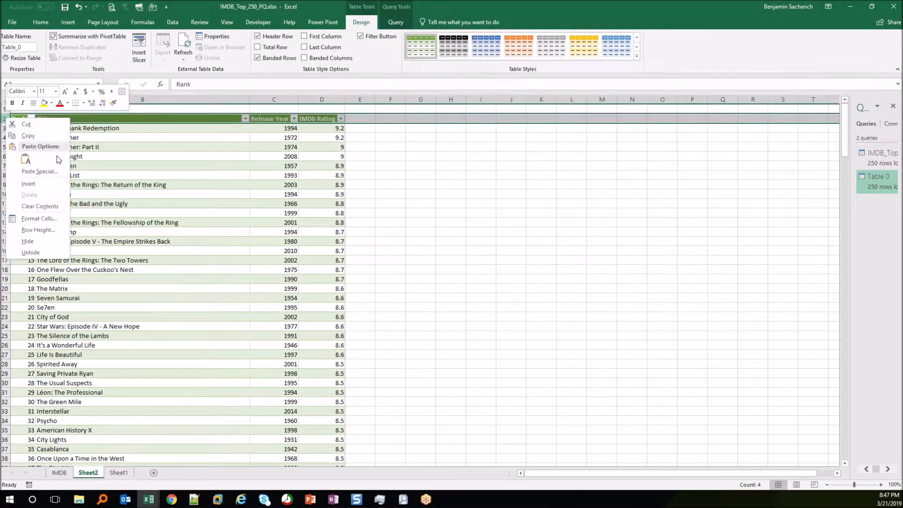
click(39, 185)
Step: Try a formula in cell A1 that references the movie table's Rank header, and clear the cell again
key(ctrl+Home)
text(=)
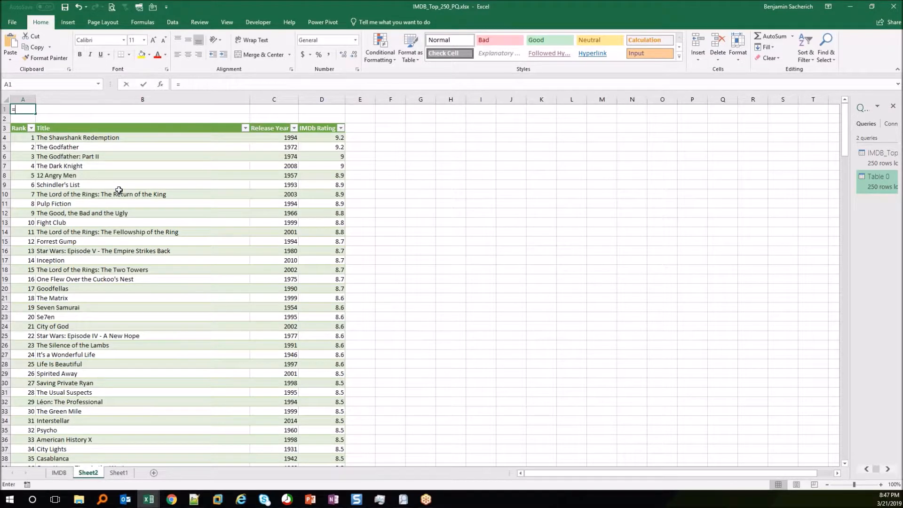
click(20, 130)
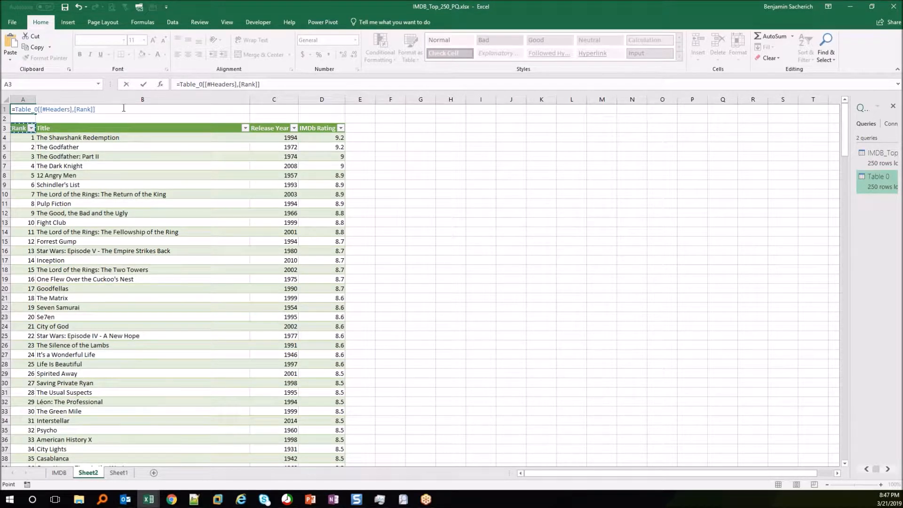
key(Return)
key(Up)
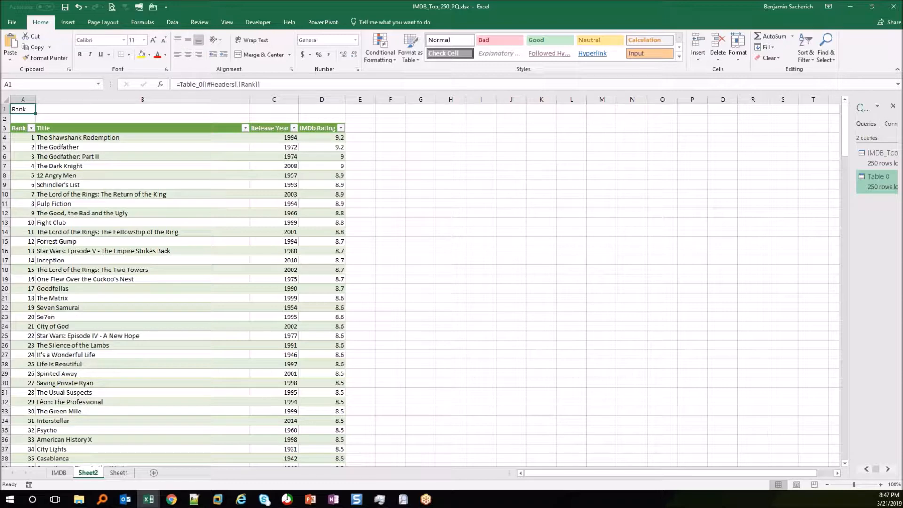
key(F2)
key(Escape)
key(Delete)
key(Down)
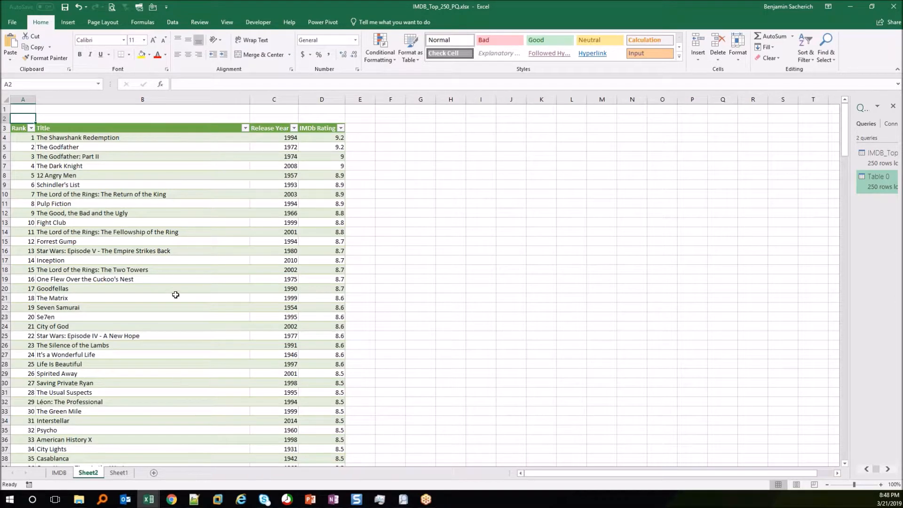
Step: Clear the titles, release years and ratings for ranks 4 to 29 and enter sdfasdf and werqwerwqer as titles for ranks 16 and 6
click(163, 236)
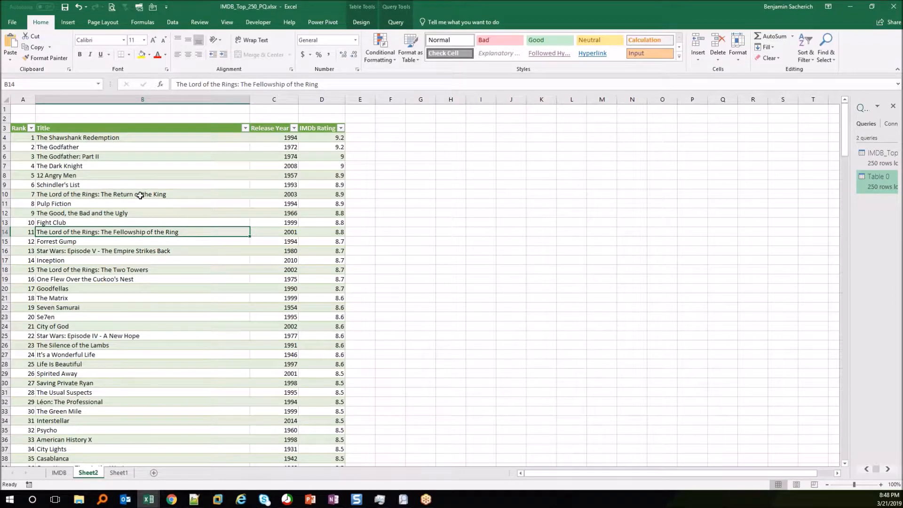
click(141, 177)
drag(191, 208, 292, 403)
key(Delete)
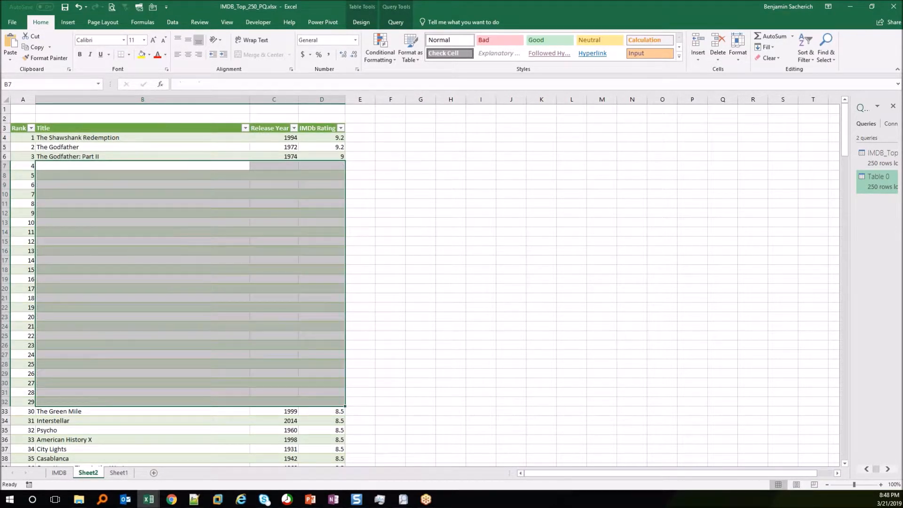
click(173, 278)
text(sdfasdf)
click(137, 186)
text(werqwerwqer)
click(136, 240)
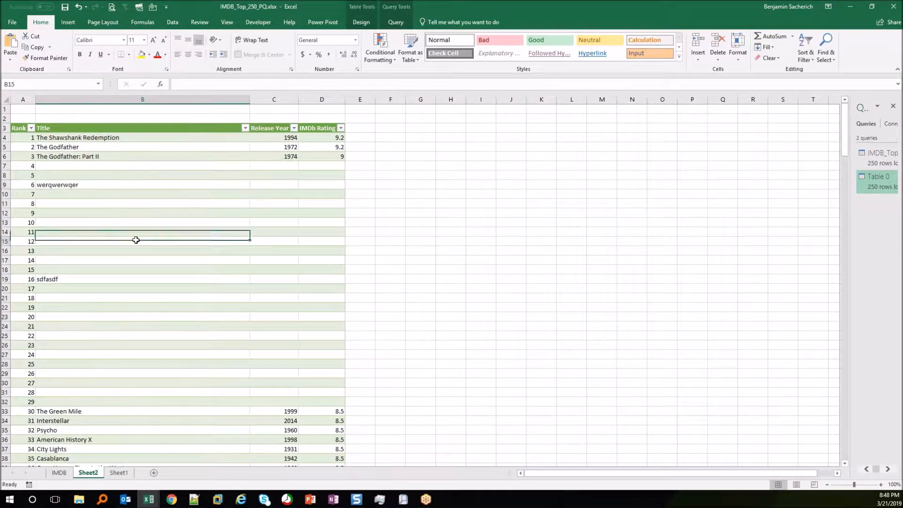
Step: Refresh the movie table on Sheet2 to reload its data from the web query
right_click(129, 148)
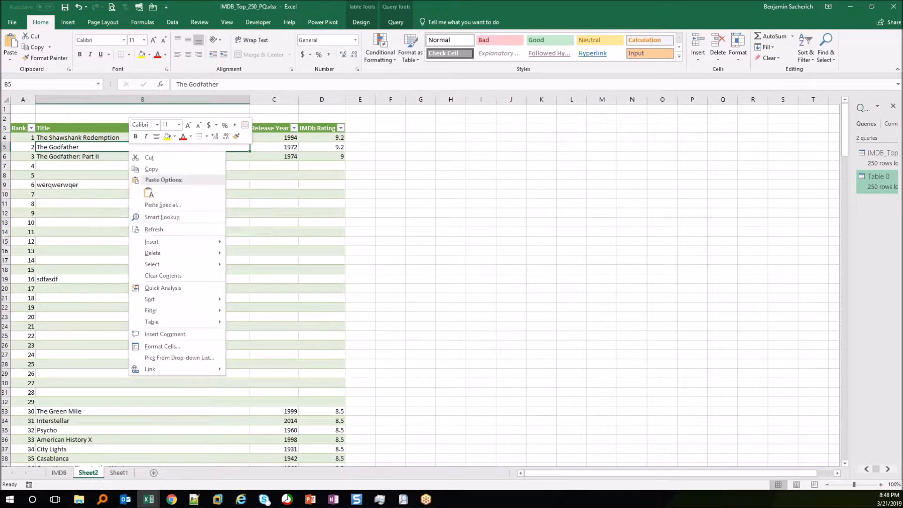
click(173, 231)
click(197, 24)
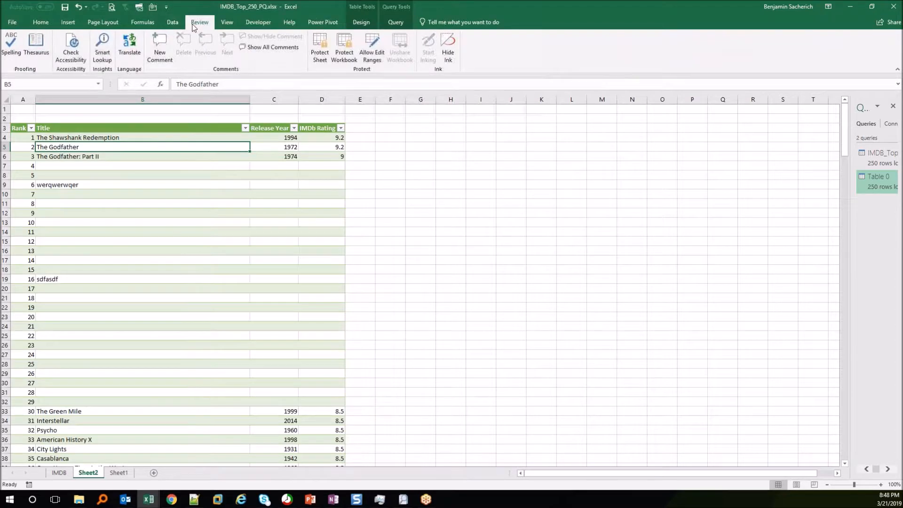
click(173, 22)
click(171, 47)
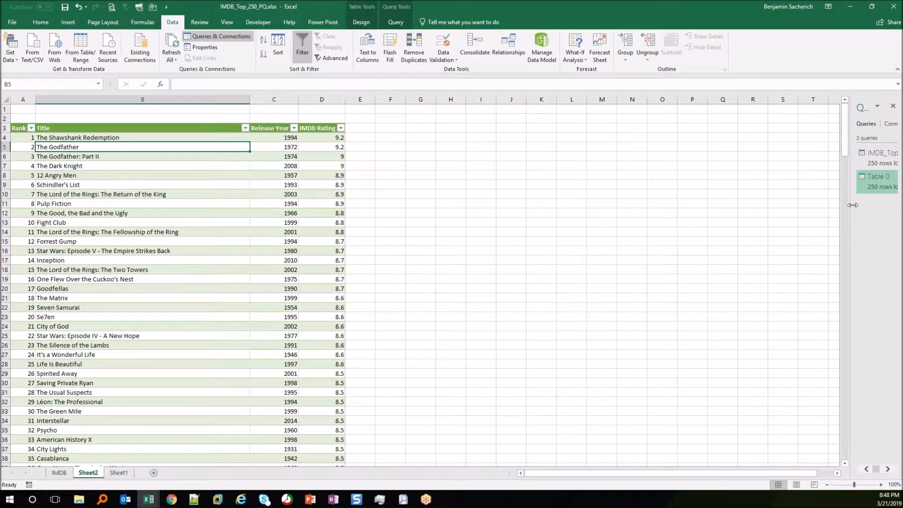
Step: Widen the Queries & Connections pane, hide it and show it again
drag(853, 205, 731, 201)
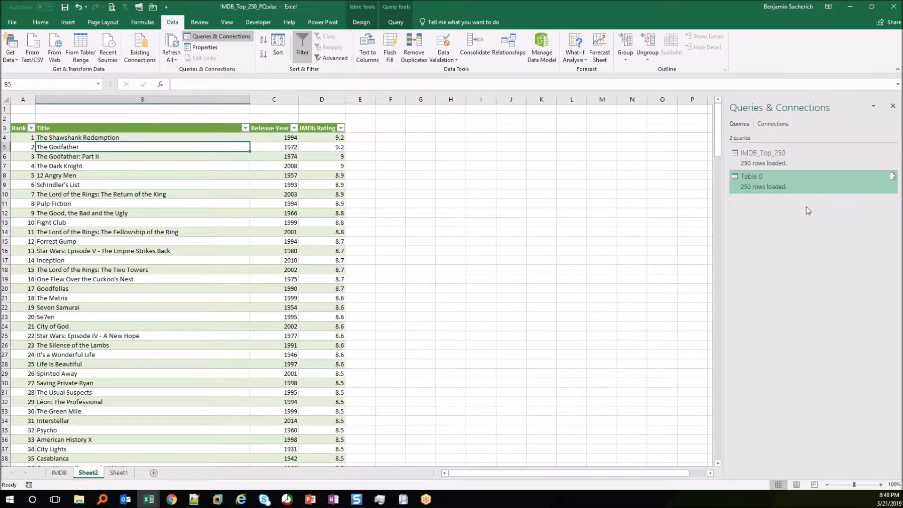
click(204, 37)
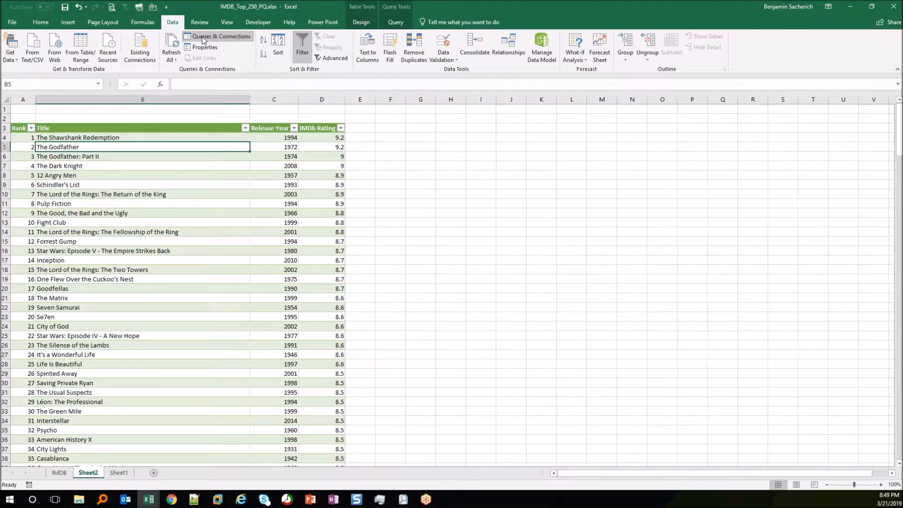
click(204, 38)
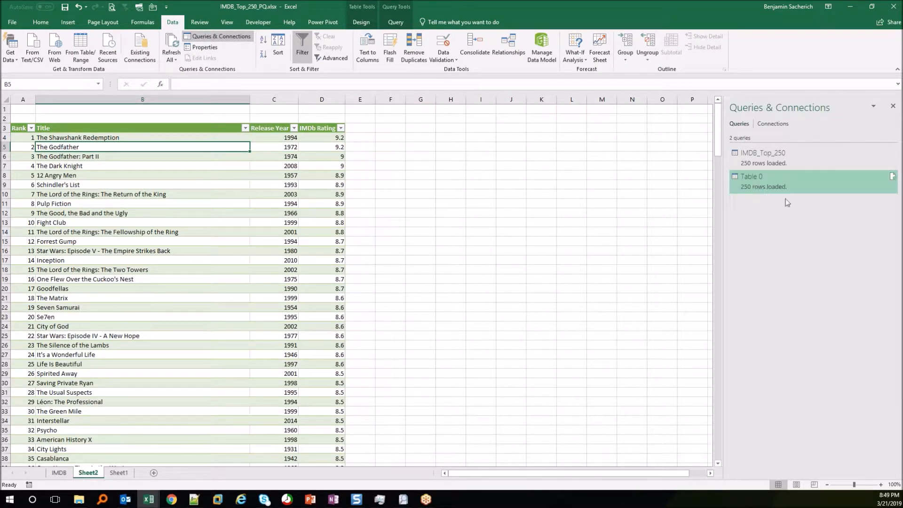
Step: Compare the worksheet tables loaded by the IMDB_Top_250 and Table 0 queries and preview the Table 0 query's details
click(752, 159)
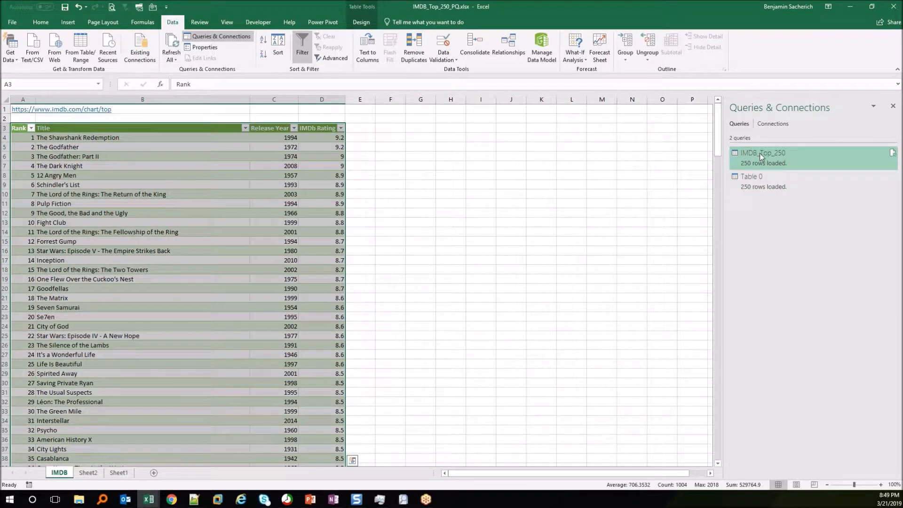
click(760, 179)
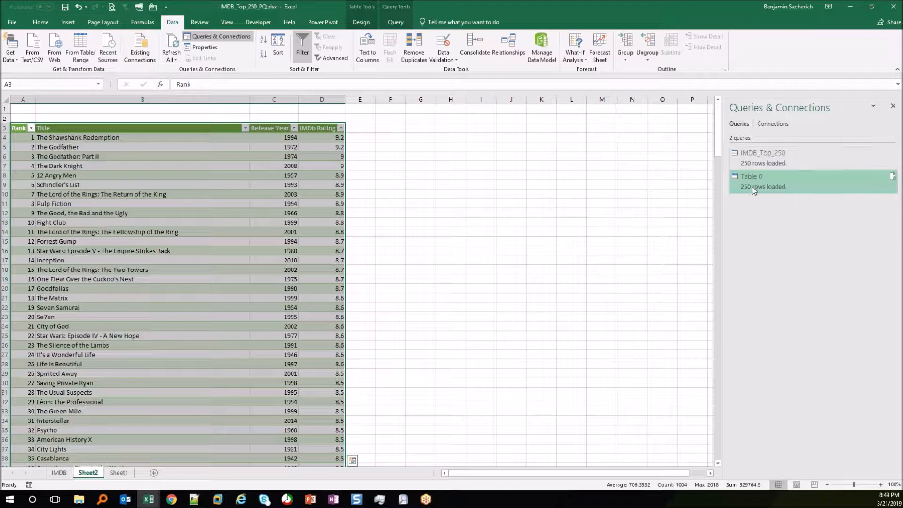
click(769, 160)
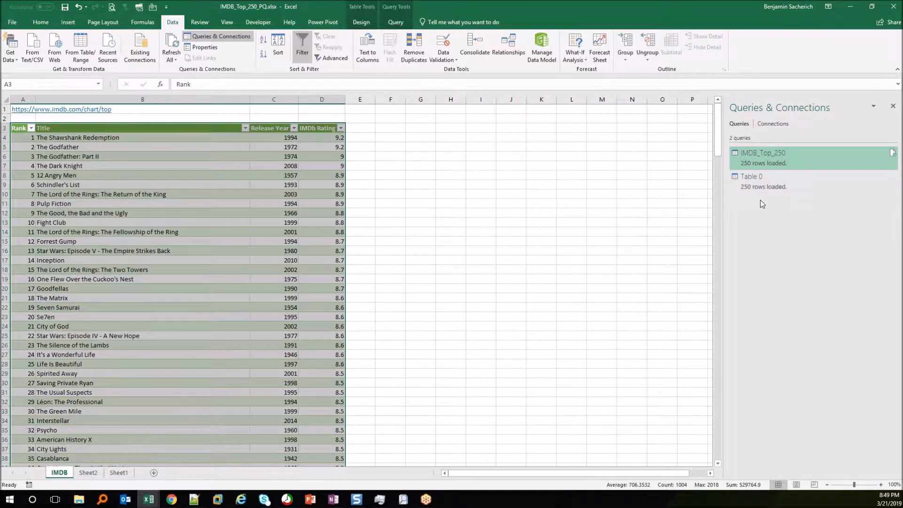
mouse_move(751, 183)
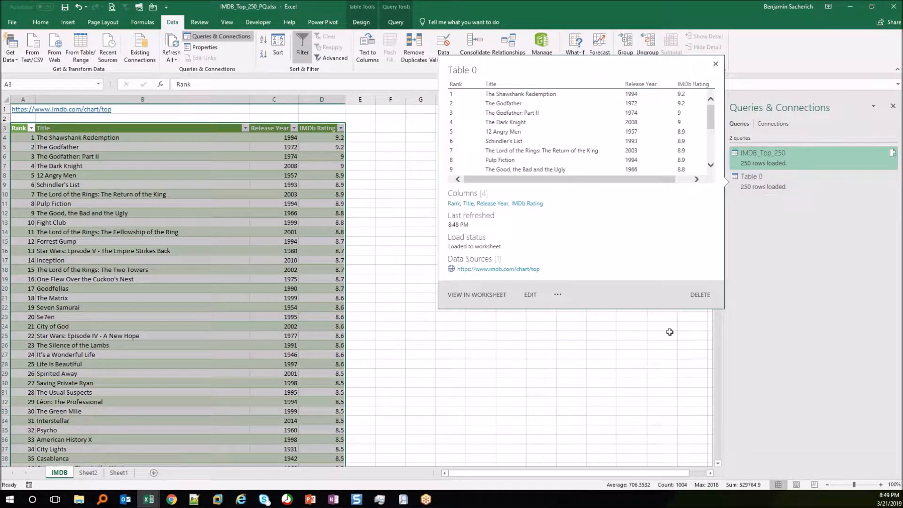
click(507, 275)
click(473, 249)
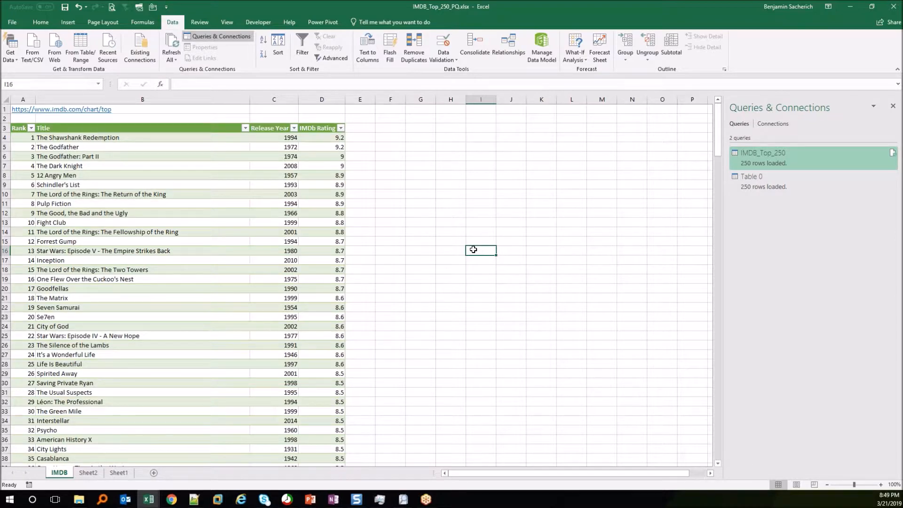
click(474, 242)
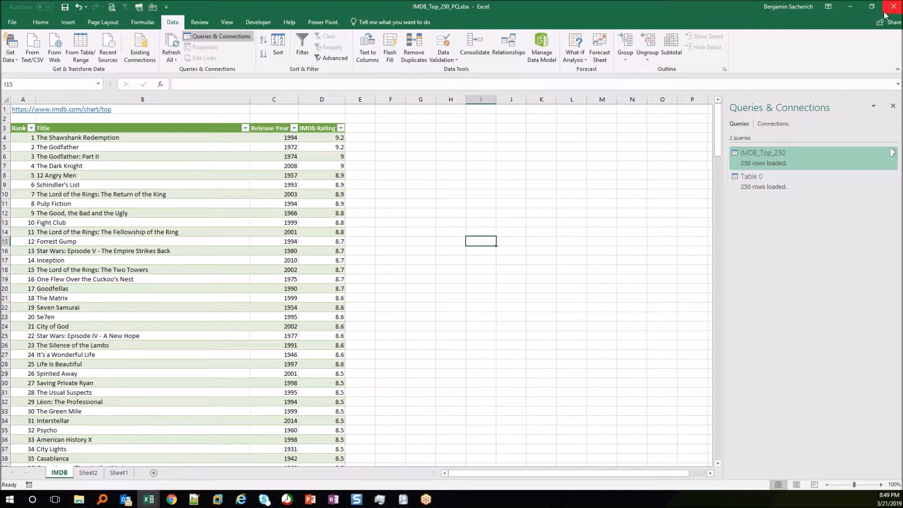
Step: Minimize the IMDB workbook's window and switch to the Resource_Loader_PADU.xlsm workbook, maximizing its window
double_click(634, 12)
drag(640, 11, 648, 186)
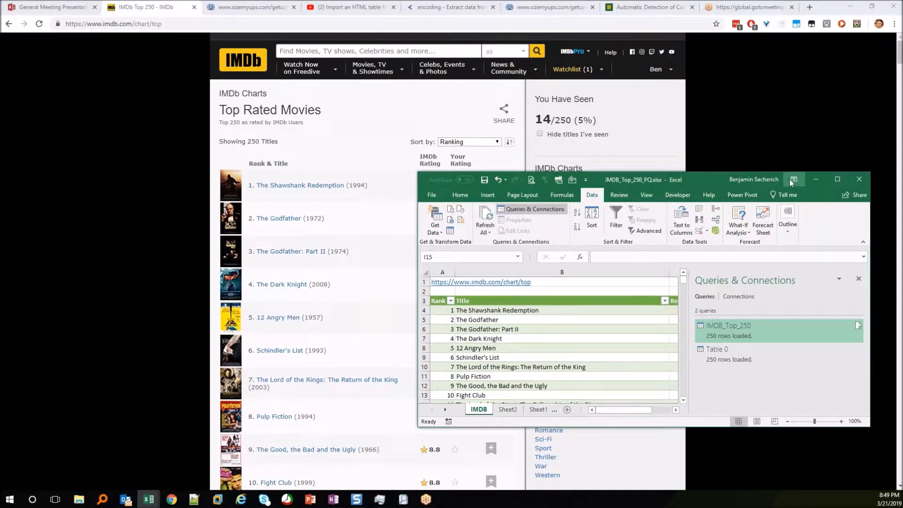
click(816, 180)
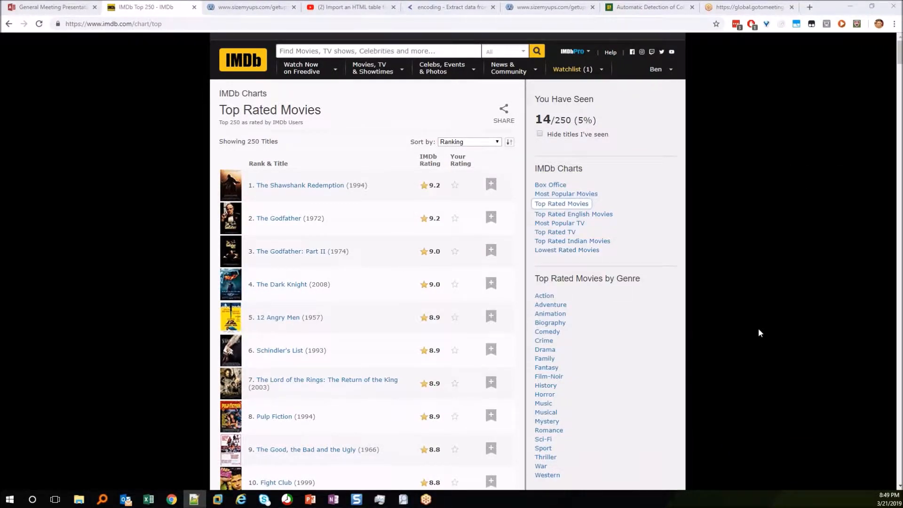
key(alt+Tab)
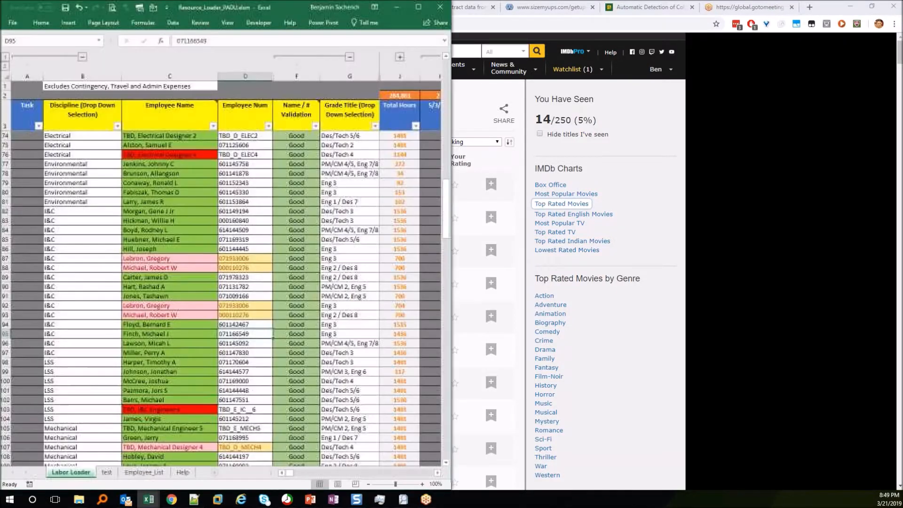
click(415, 9)
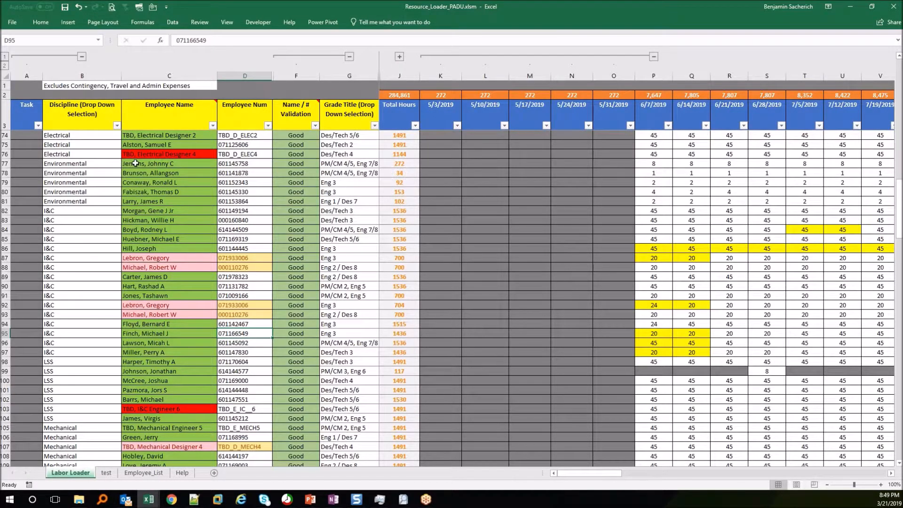
Step: Examine the Employee Name header and the first entries of the Discipline column on the Labor Loader sheet
click(32, 139)
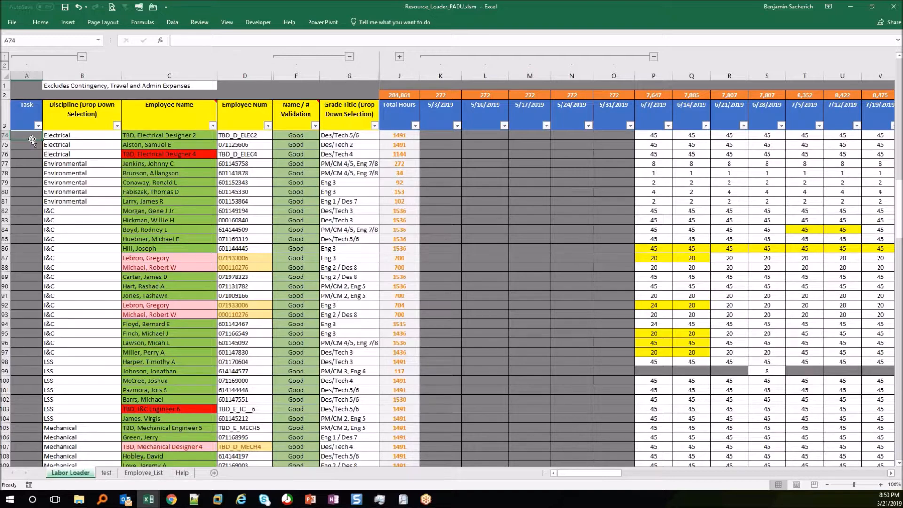
click(188, 117)
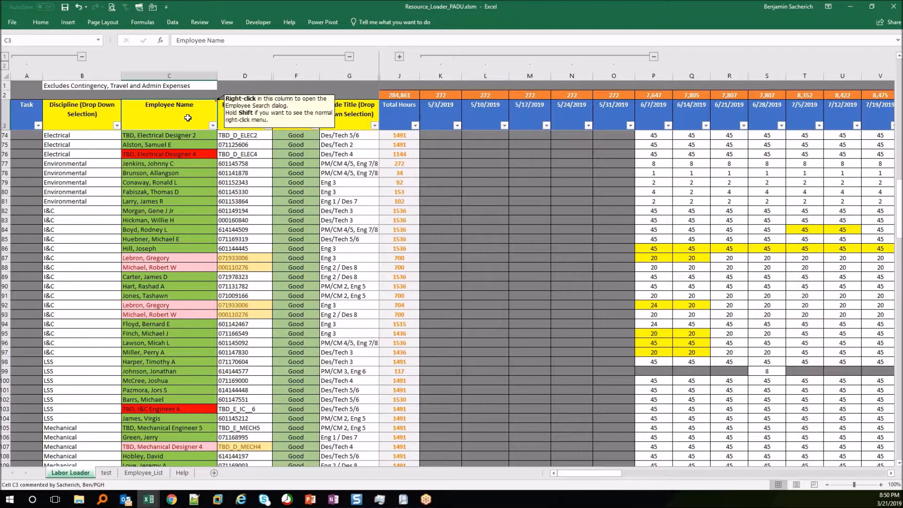
key(Down)
key(Down)
key(Down)
key(Up)
key(Left)
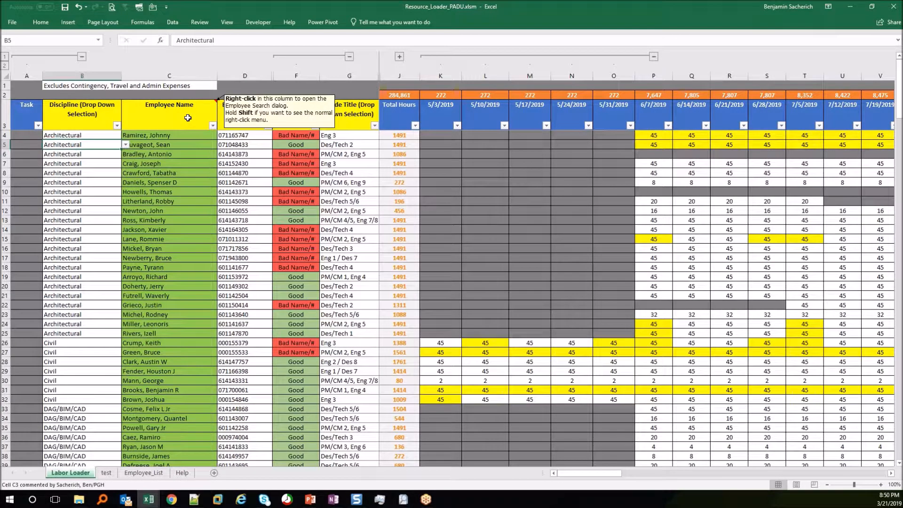
drag(76, 135, 69, 180)
click(66, 165)
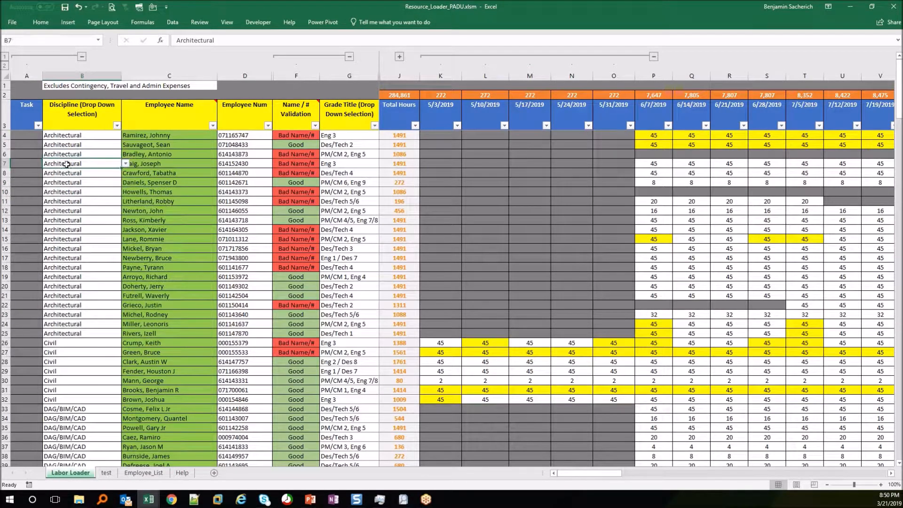
Step: Examine the Employee Name, Employee Num and Grade Title columns and collapse the column group containing Name / # Validation
drag(162, 138, 175, 321)
drag(254, 156, 247, 294)
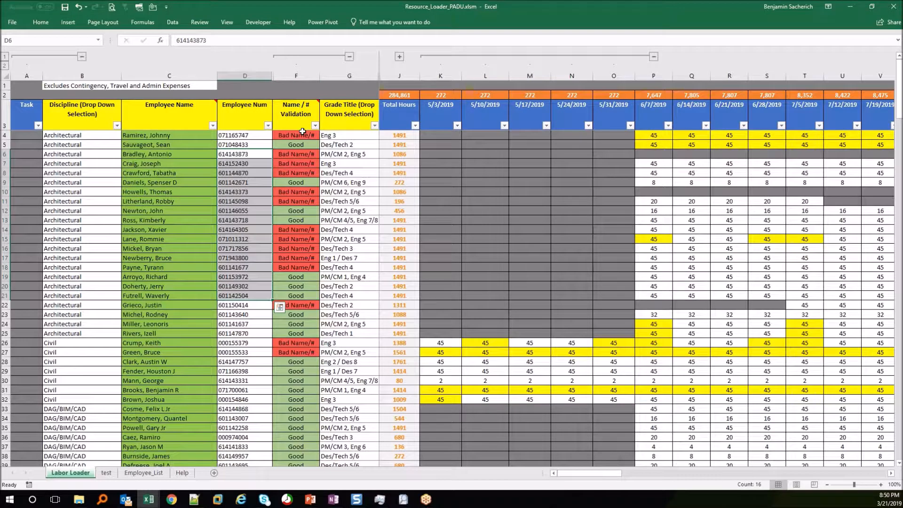
click(349, 56)
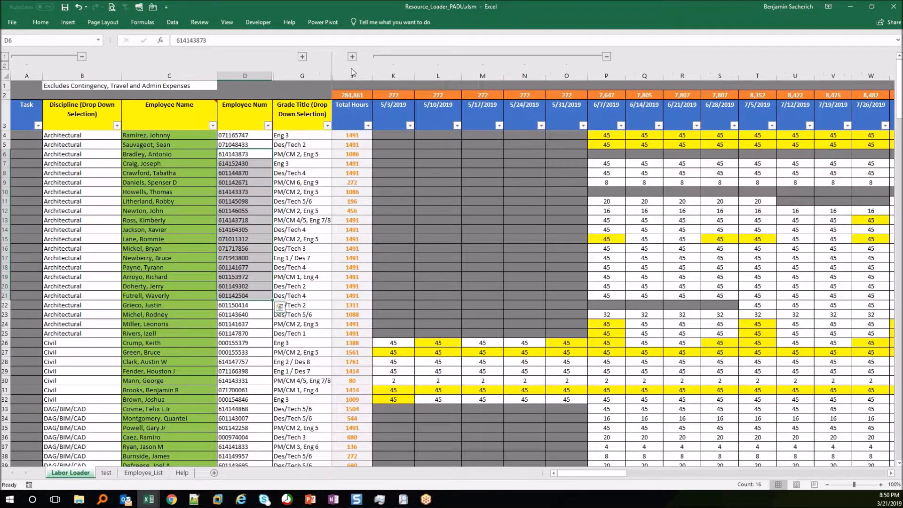
drag(306, 141, 296, 218)
click(302, 160)
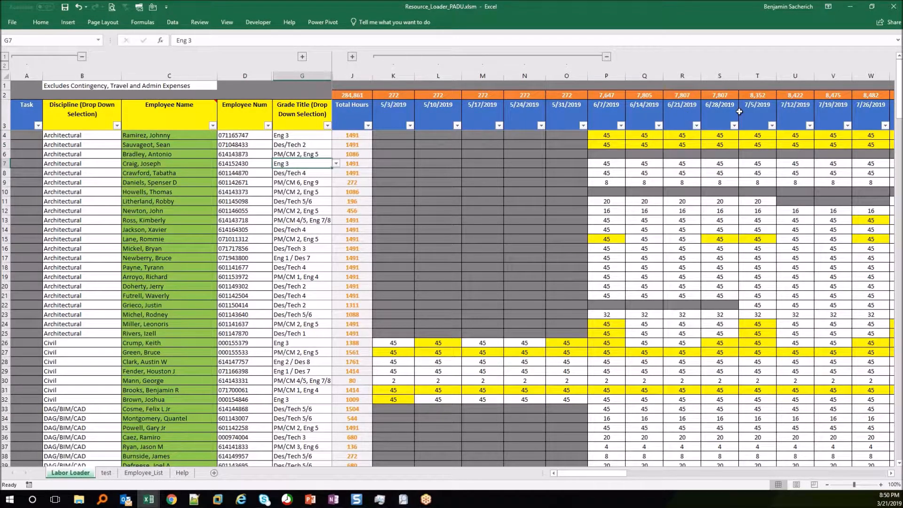
Step: Examine the weekly date headers and follow the row 12 hours across to the 3/20/2020 column, returning to Total Hours
click(664, 115)
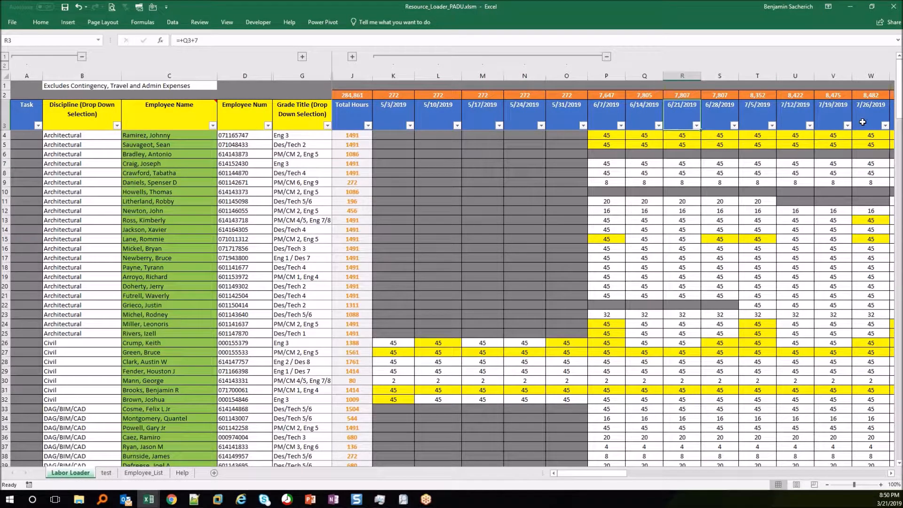
click(671, 247)
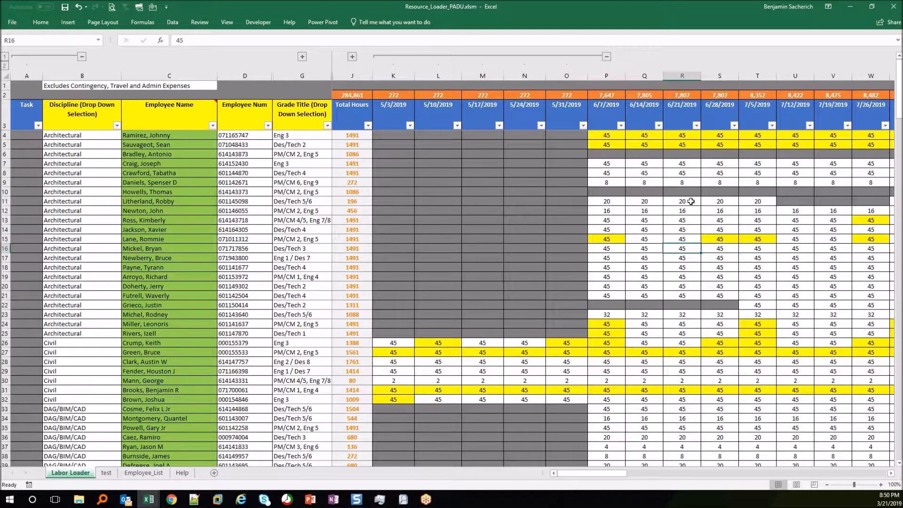
click(671, 211)
key(Right)
key(Right)
key(Right)
key(Right)
key(Right)
key(Right)
key(Right)
key(Right)
key(Right)
key(Right)
key(Right)
key(Right)
key(Right)
key(Right)
key(Right)
key(Right)
key(Right)
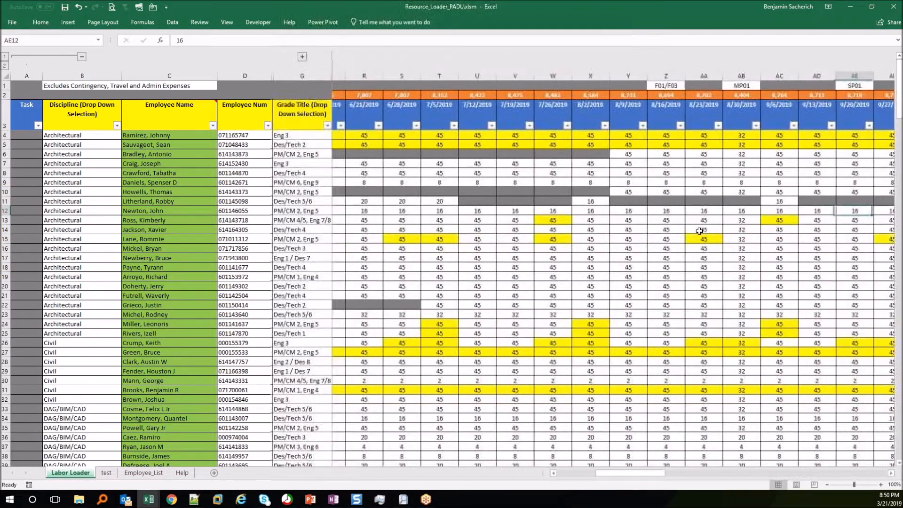
key(Right)
key(Right)
key(Right)
key(Right)
key(Right)
key(Right)
key(Right)
key(Right)
key(Right)
key(Right)
key(Right)
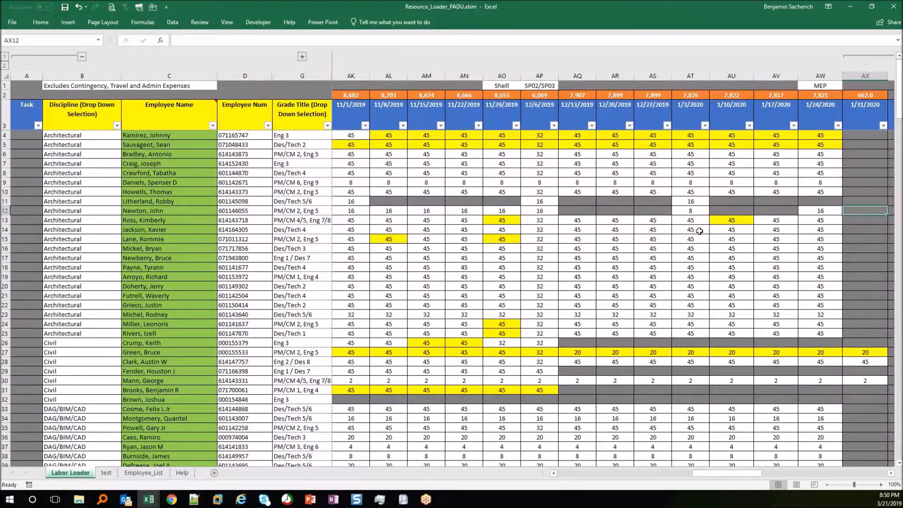
key(Right)
key(Right)
key(Right)
key(Right)
key(Right)
key(Right)
key(Right)
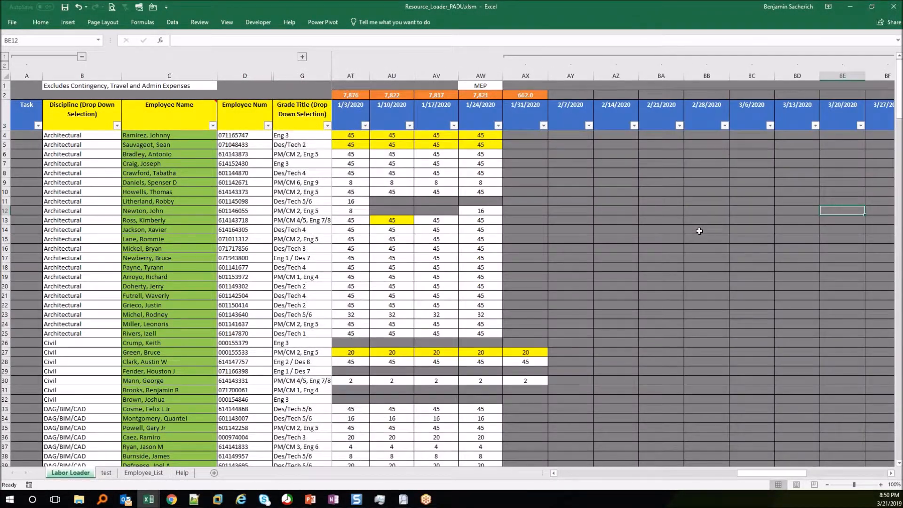
key(Home)
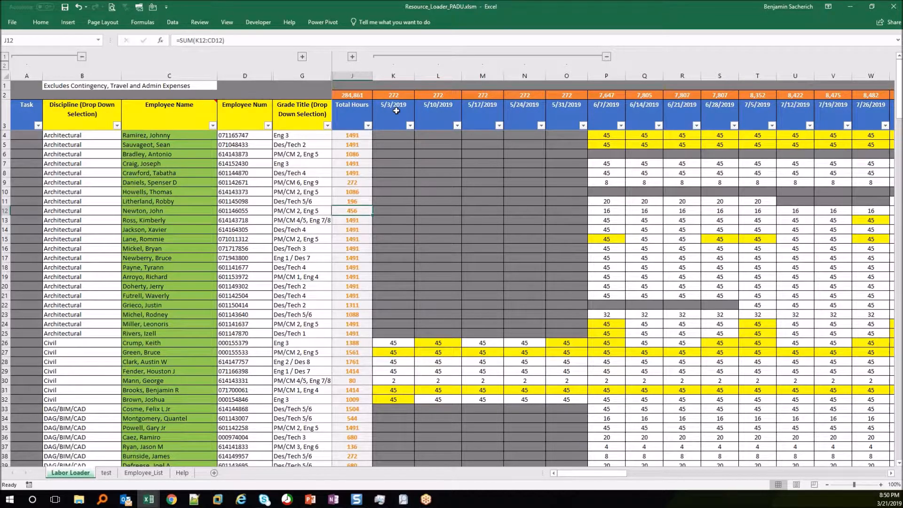
Step: Change the first weekly date header in cell K3 to 9/1/2019
click(391, 126)
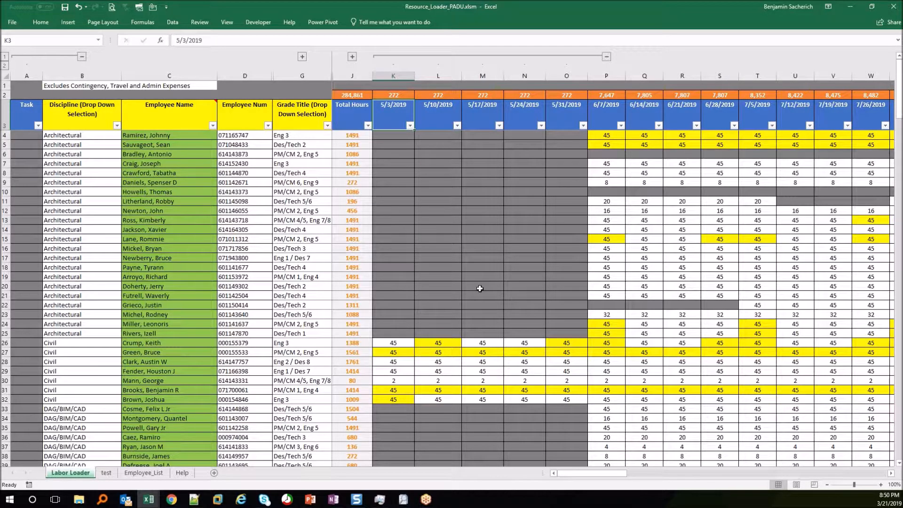
text(9/1)
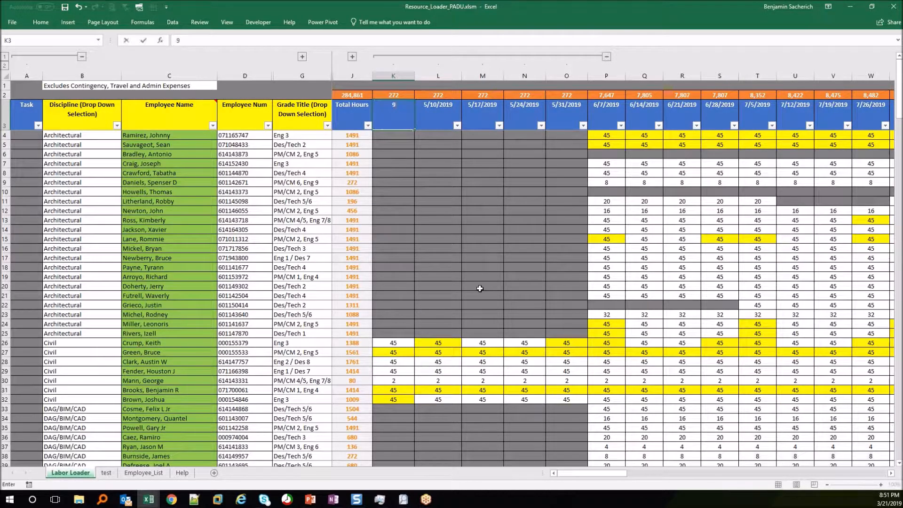
key(Return)
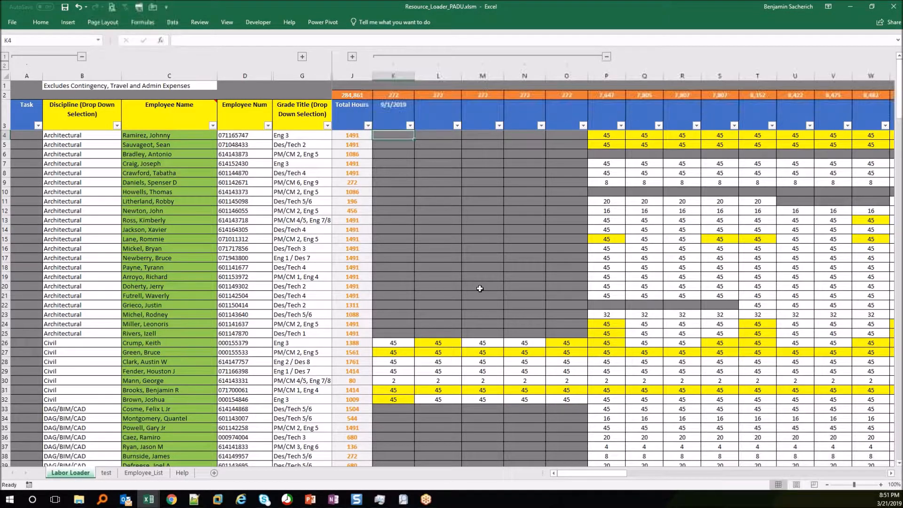
key(Up)
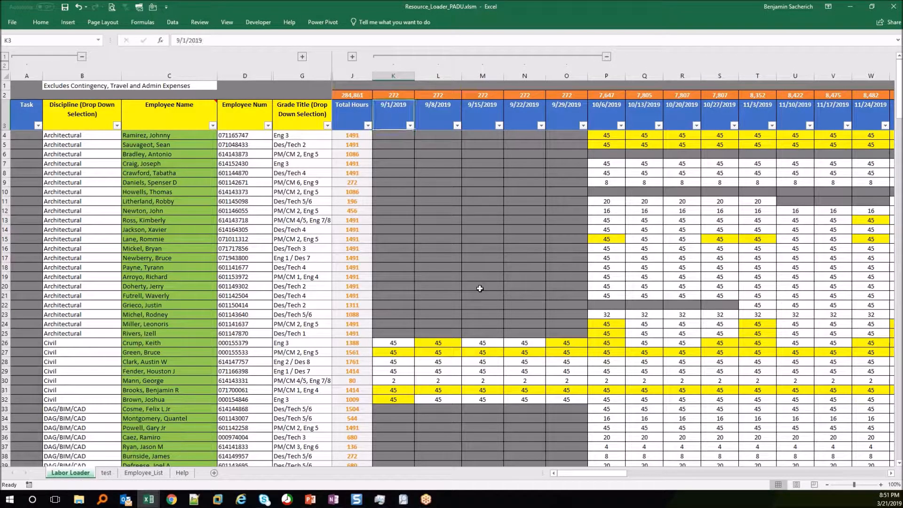
Step: Check the recalculated weekly date headers across row 3 and undo the start date change
key(Right)
key(Right)
key(Right)
key(Right)
key(Right)
key(Right)
key(Right)
key(Right)
key(Right)
key(Right)
key(Right)
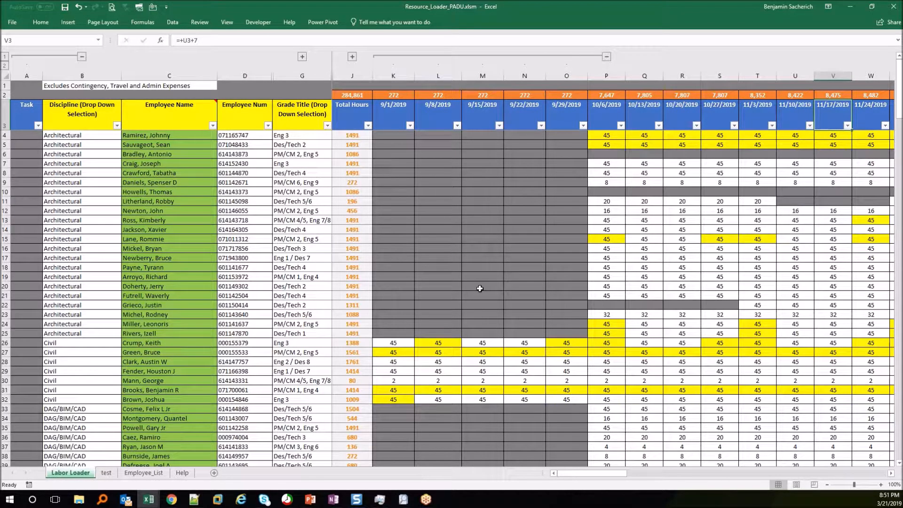
key(Left)
key(Left)
key(Left)
key(Left)
key(Left)
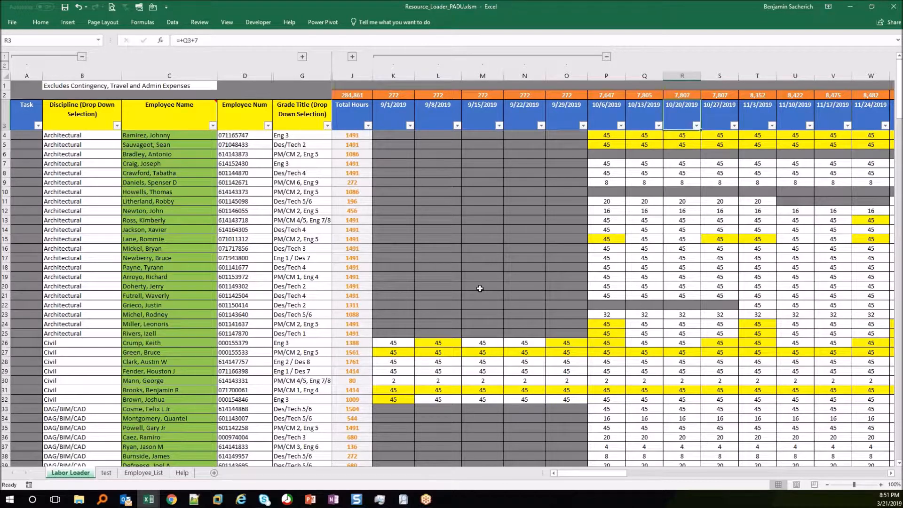
key(ctrl+z)
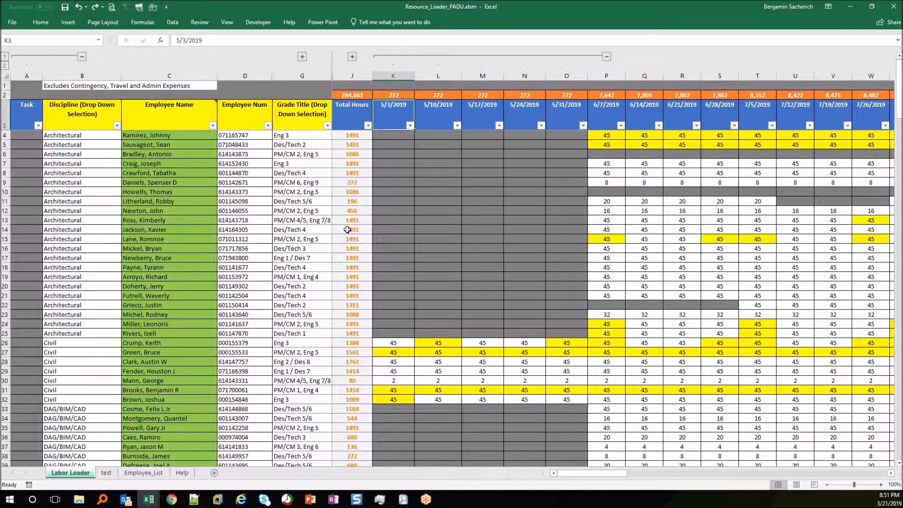
Step: Examine the highlighted TBD, DAG Designer 4 placeholder in row 41, its TBD_D_DAG_4 number and its weekly hours
click(180, 230)
scroll(170, 238, down, 2)
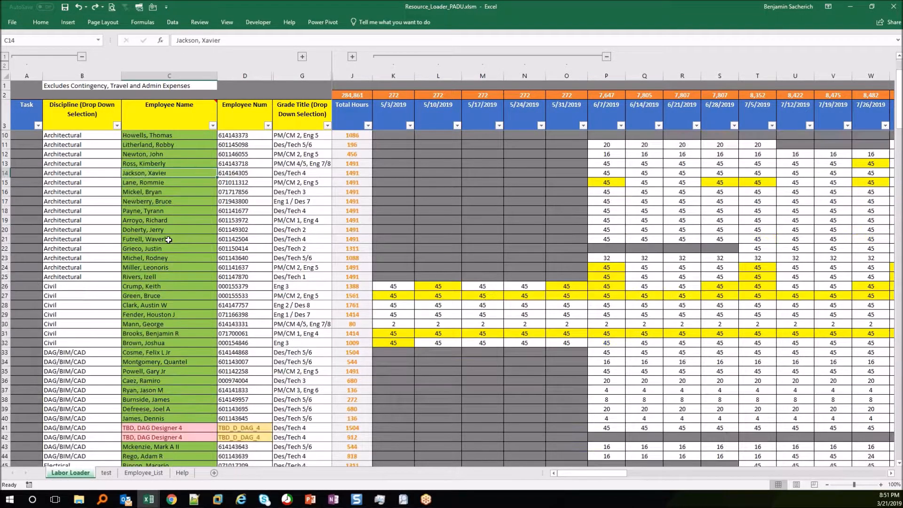
scroll(165, 371, down, 3)
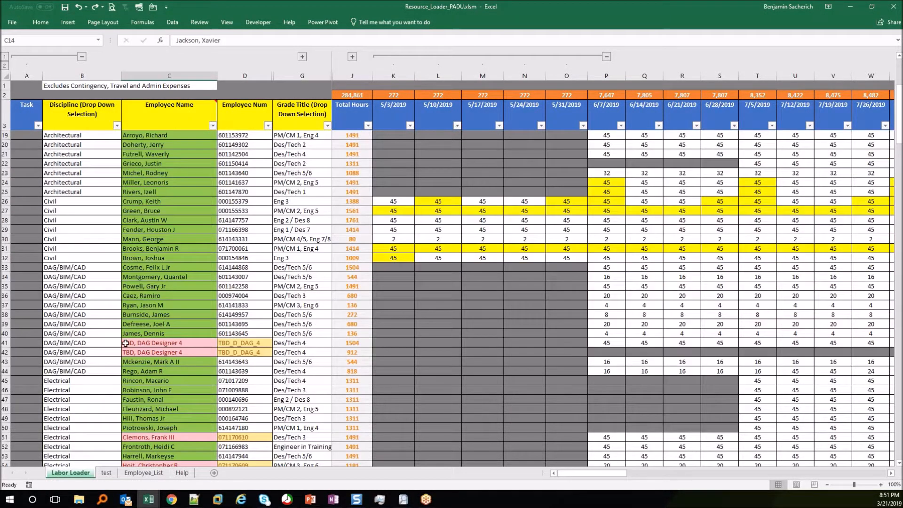
click(149, 343)
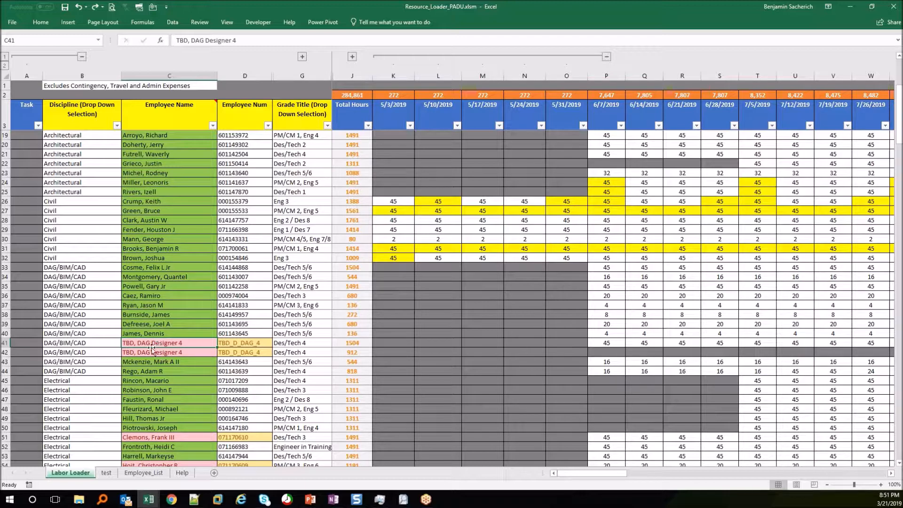
click(248, 343)
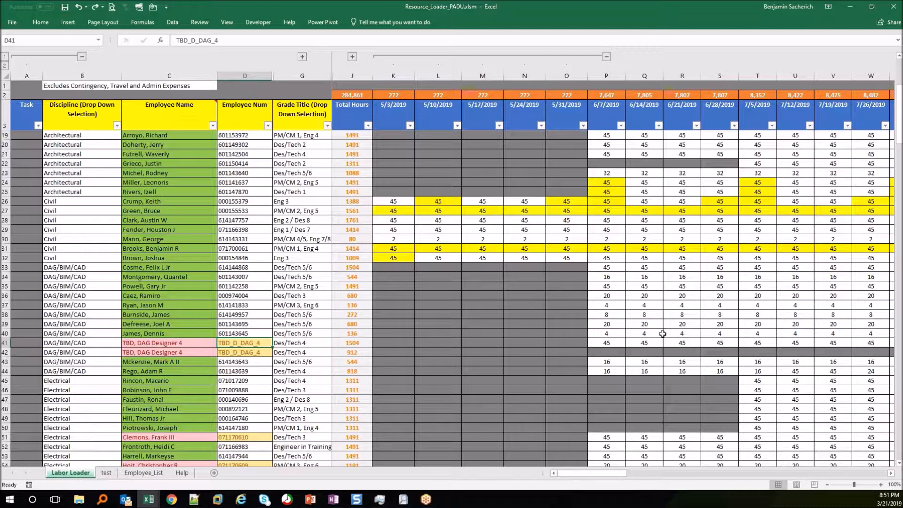
drag(612, 344, 814, 343)
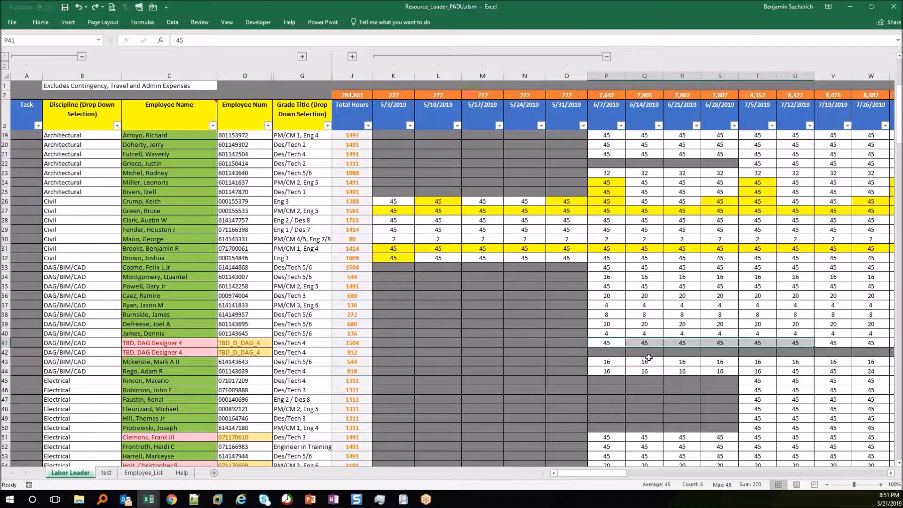
click(167, 342)
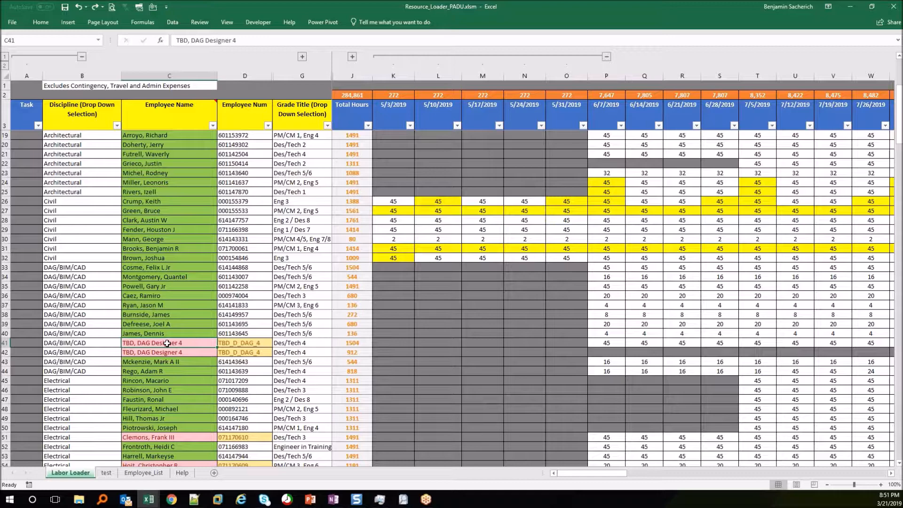
Step: Compare the highlighted duplicate employee entries in rows 61 and 62 and their 6/7/2019 hours
scroll(169, 339, down, 8)
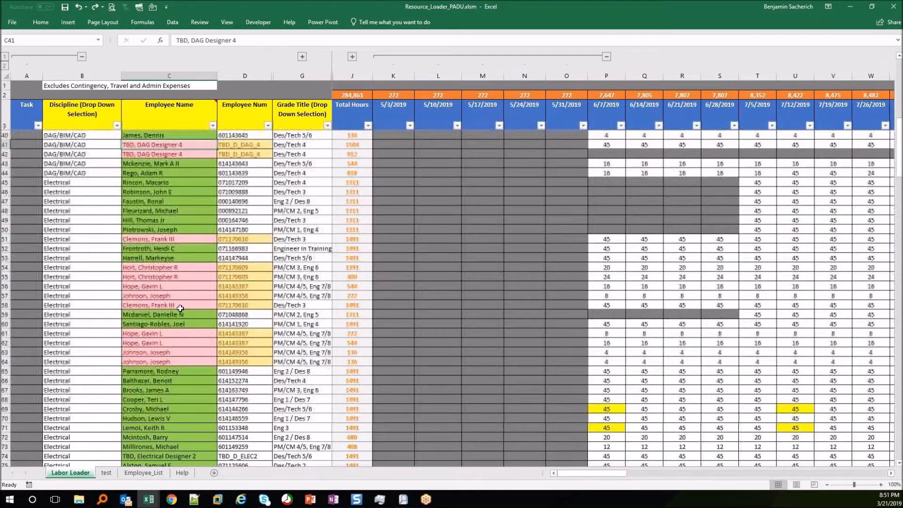
click(160, 307)
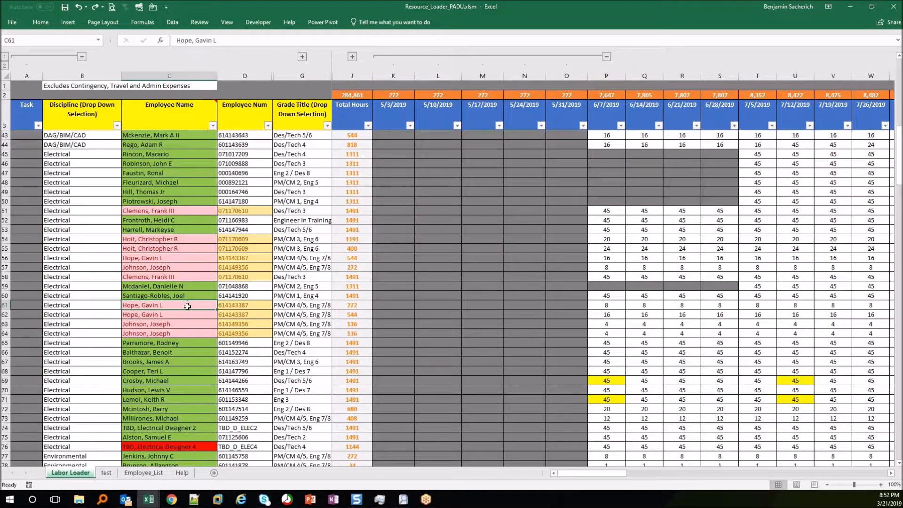
drag(192, 306, 194, 314)
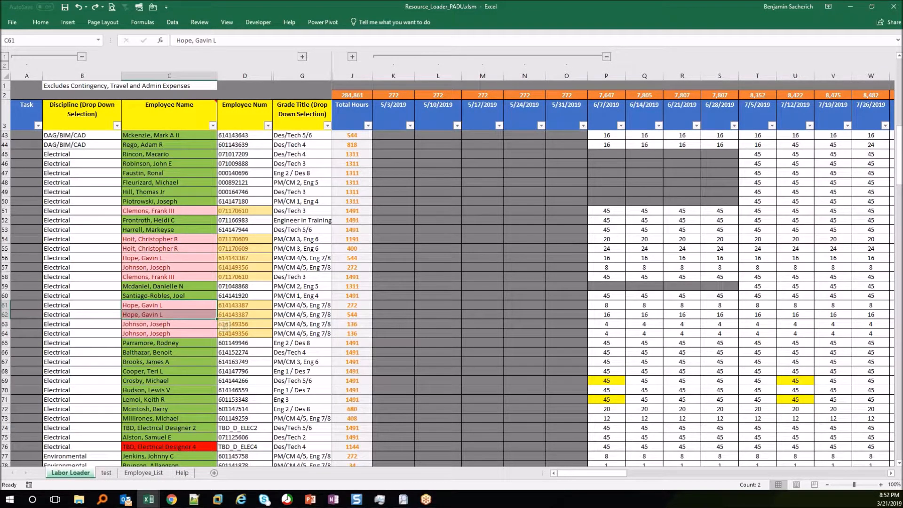
drag(614, 306, 614, 314)
click(614, 306)
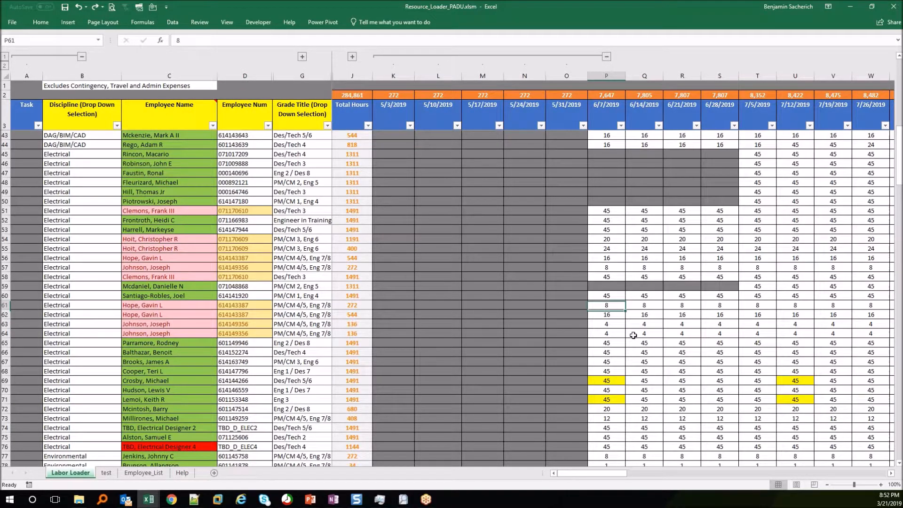
key(Down)
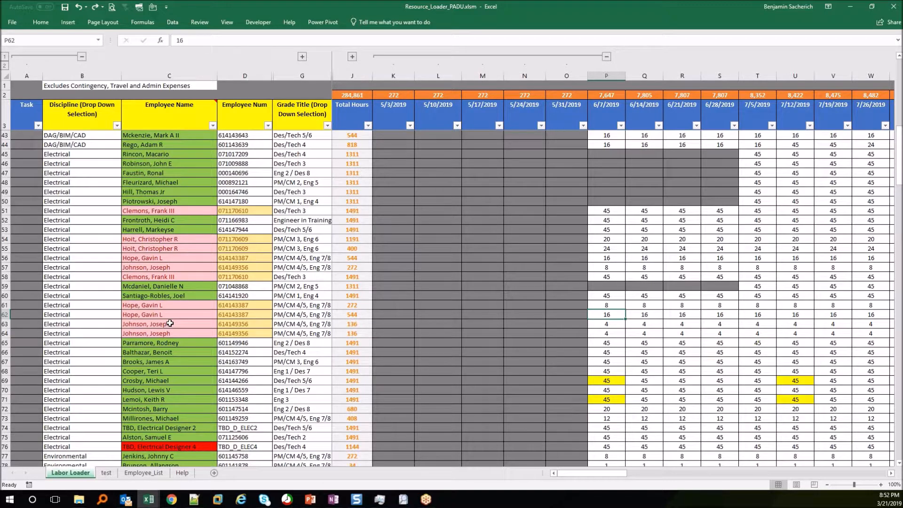
scroll(169, 323, down, 4)
scroll(173, 318, up, 10)
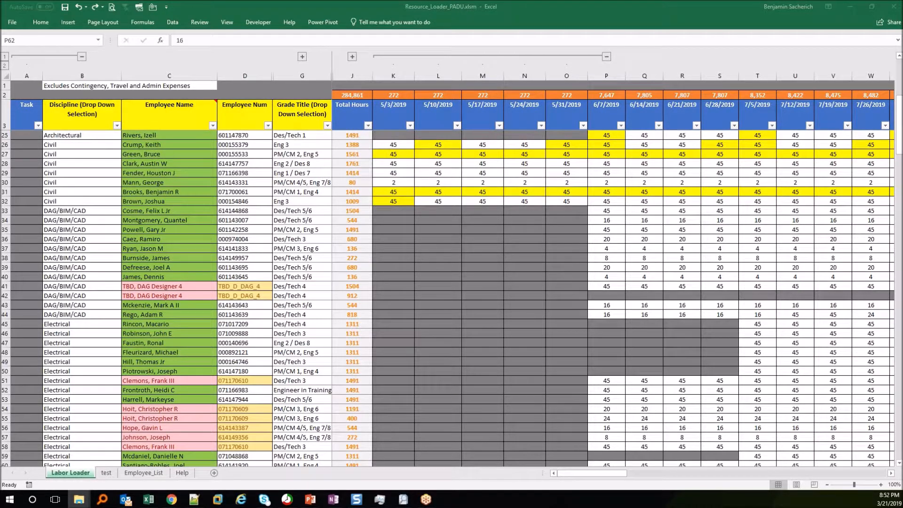
Step: Switch to the Resource_Loader_Import_PQ_PADU.xlsm workbook and add a new worksheet after TCT_Combined
key(alt+Tab)
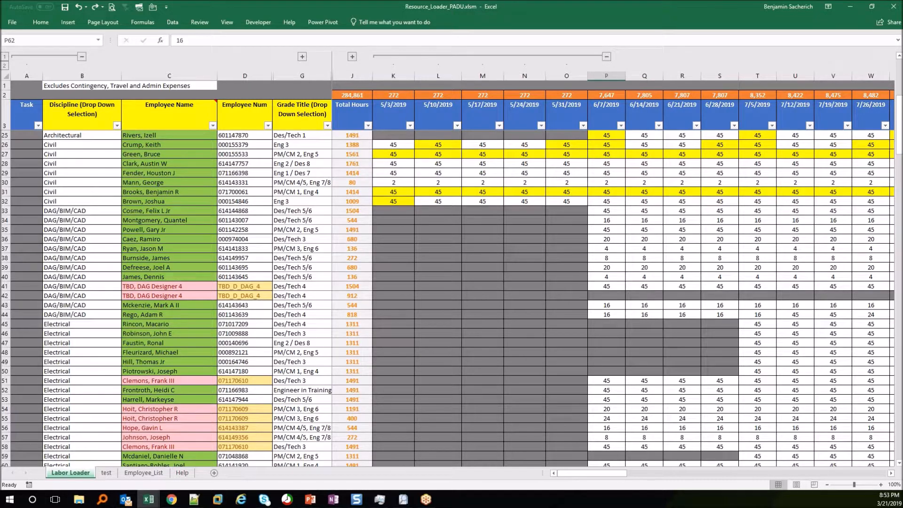
key(alt+Tab)
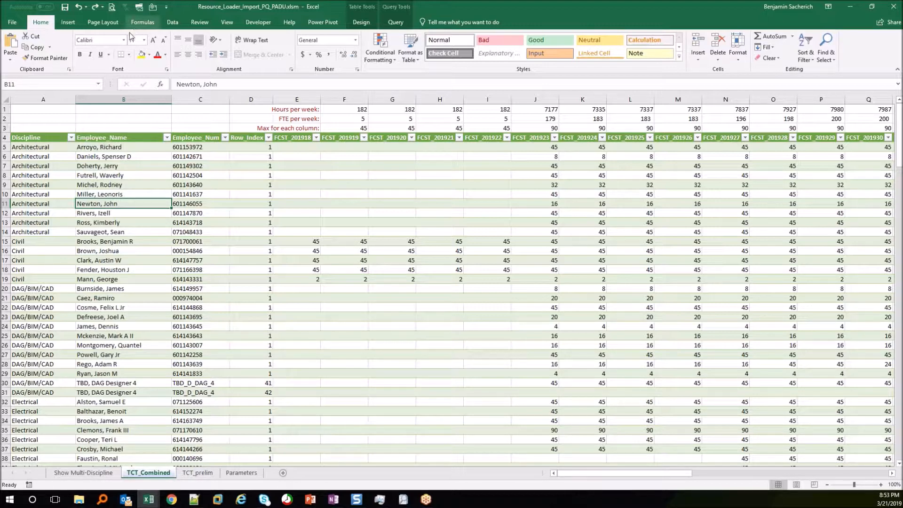
click(283, 474)
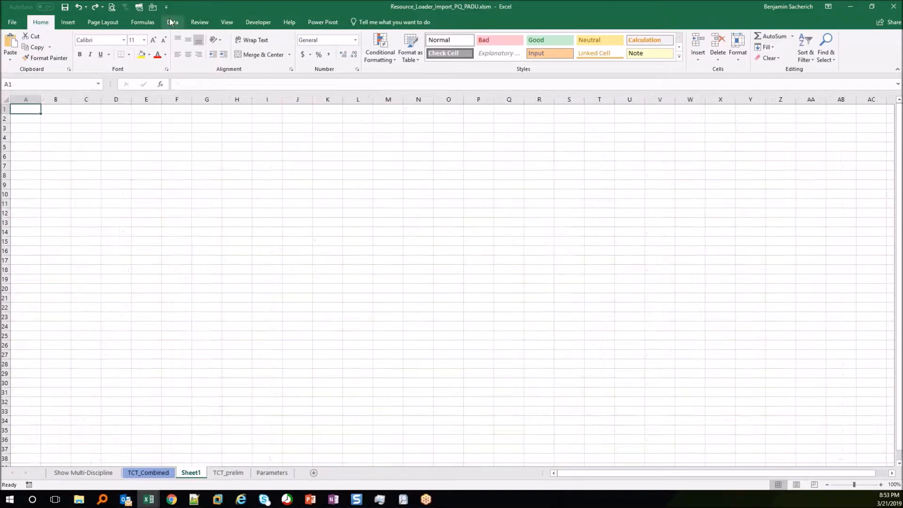
Step: Import the Labor Loader sheet from C:\DAAUG\Resource_Loader_PADU.xlsm and open it for editing in Power Query Editor
click(171, 22)
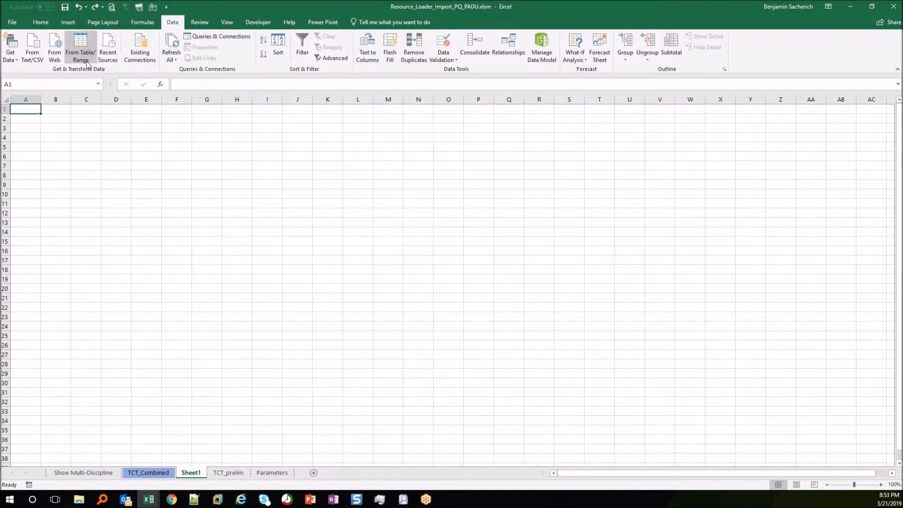
key(alt+Tab)
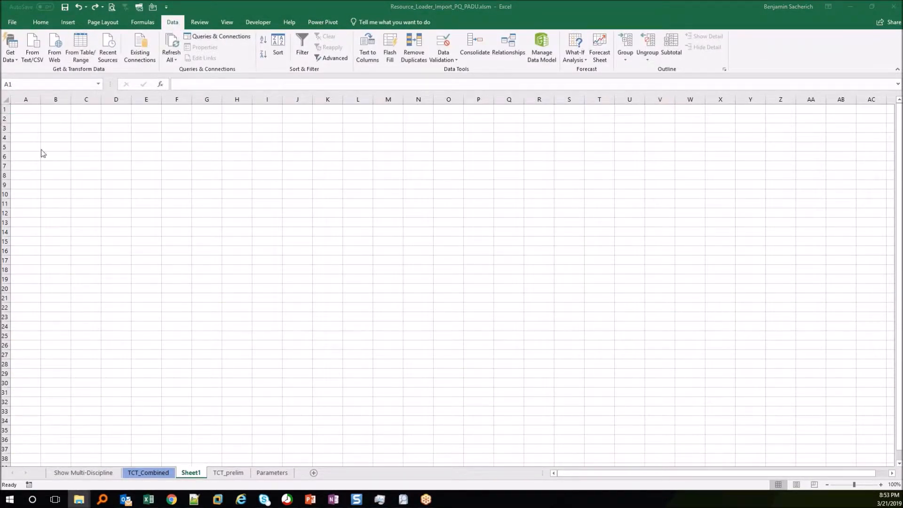
click(14, 53)
click(11, 52)
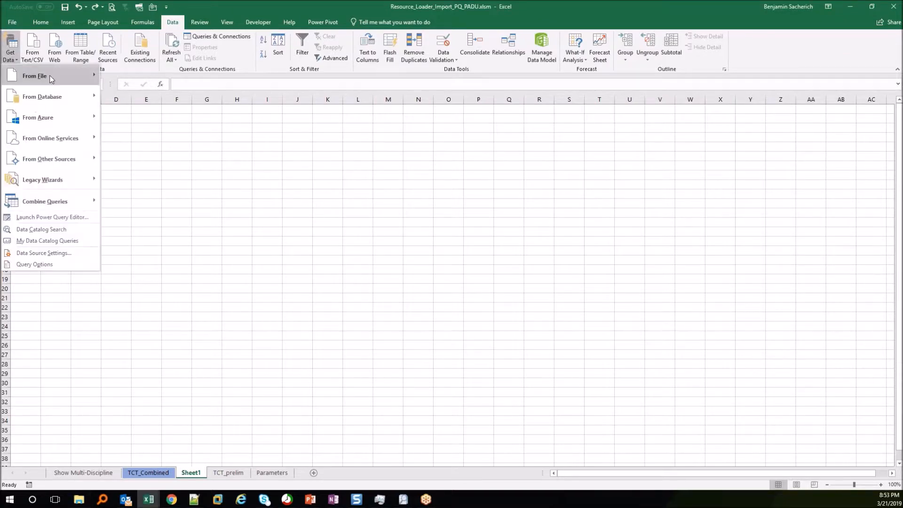
mouse_move(42, 78)
click(167, 85)
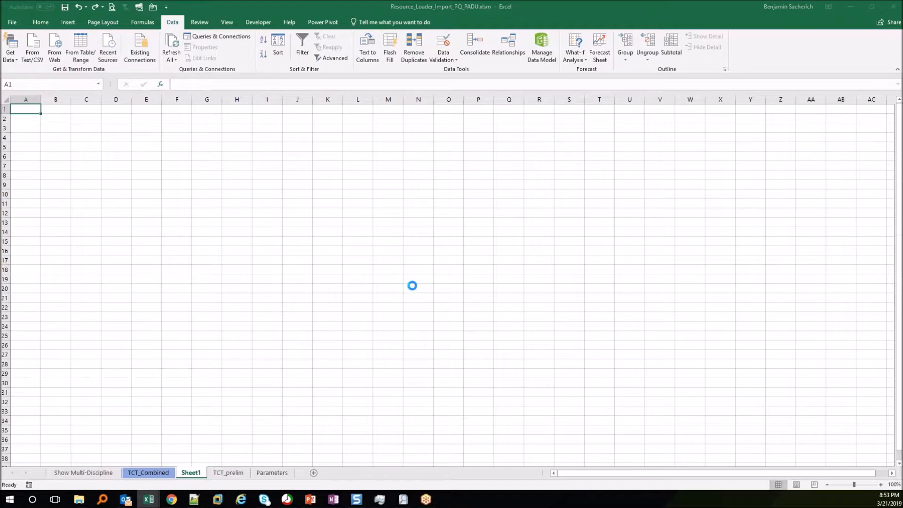
text(C:\DAAUG)
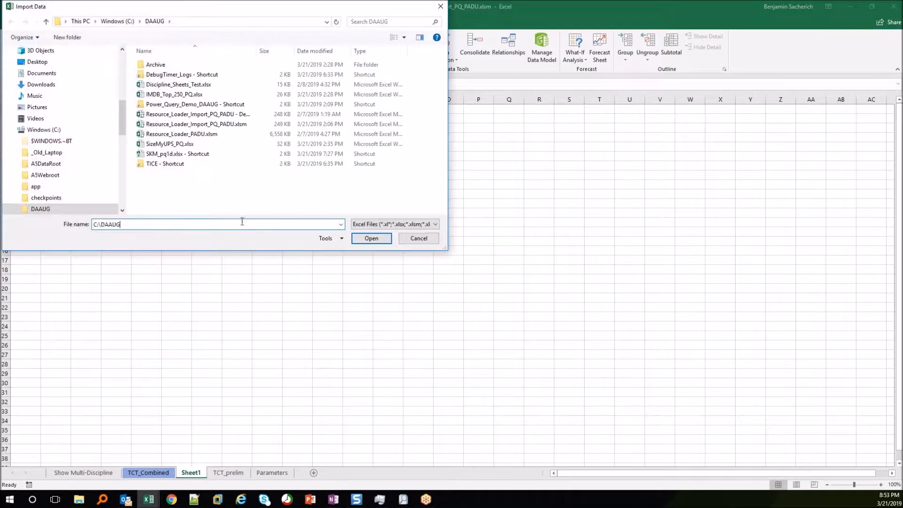
text(C:\DAAUG)
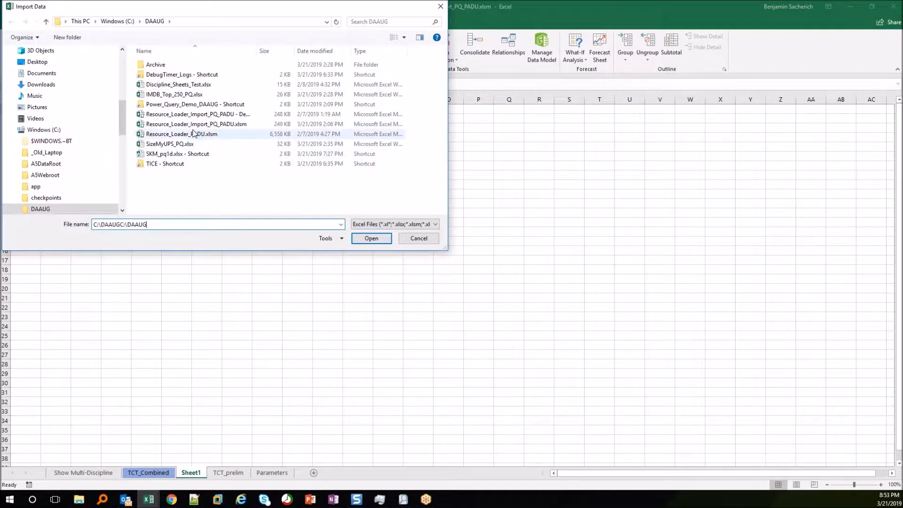
double_click(184, 134)
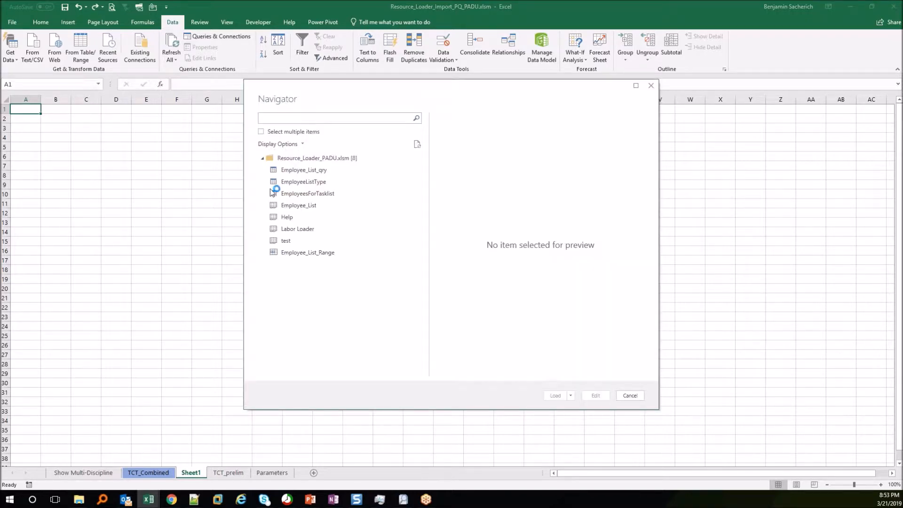
click(301, 232)
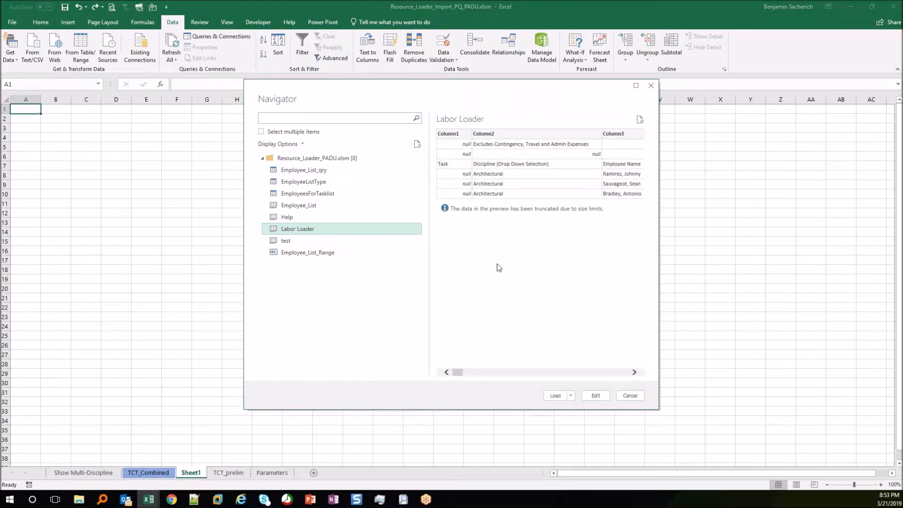
click(595, 395)
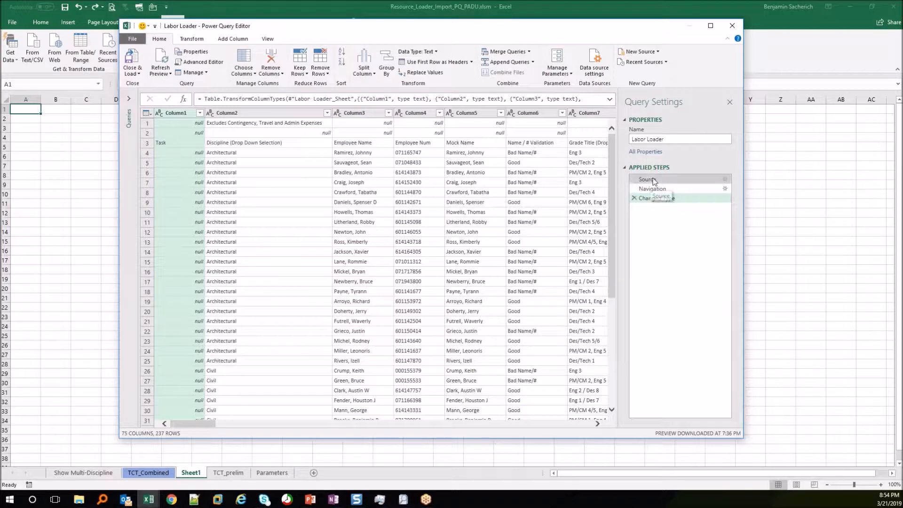
Step: Review the query's Source and Navigation steps in a maximized editor and delete the Changed Type step
click(656, 179)
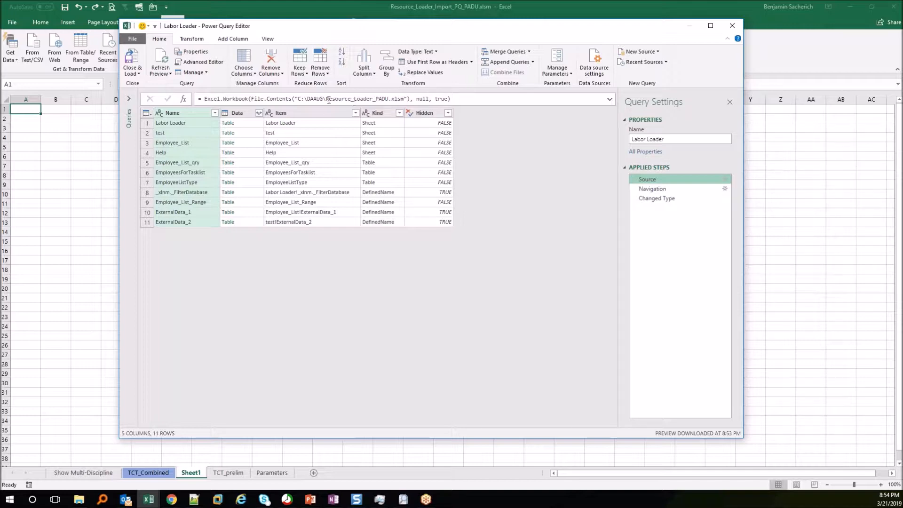
click(657, 189)
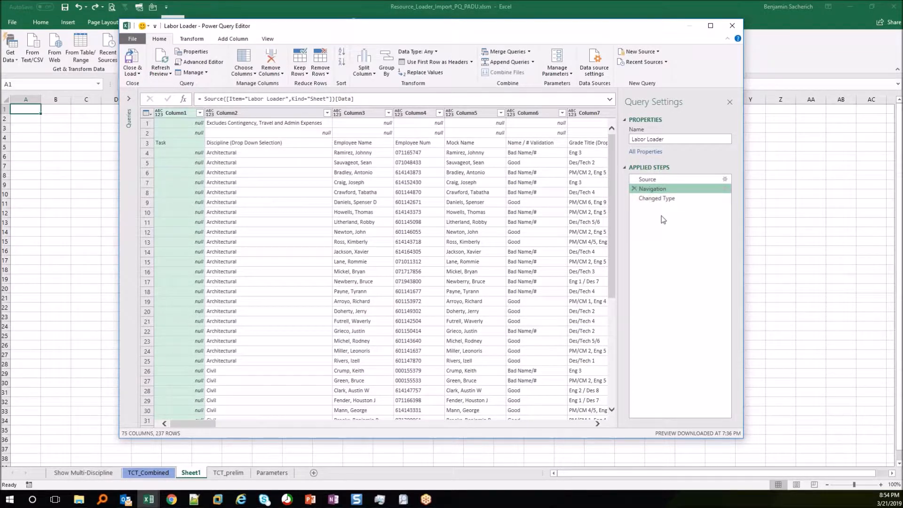
click(671, 199)
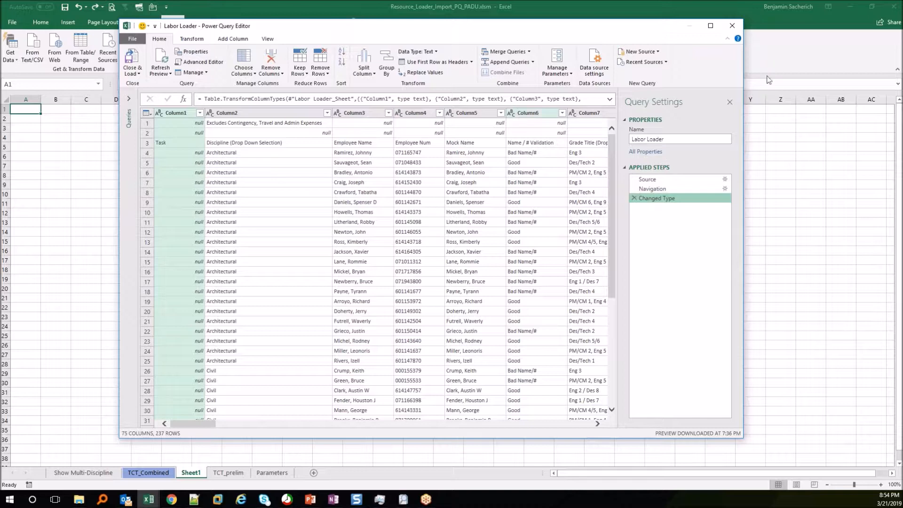
click(711, 26)
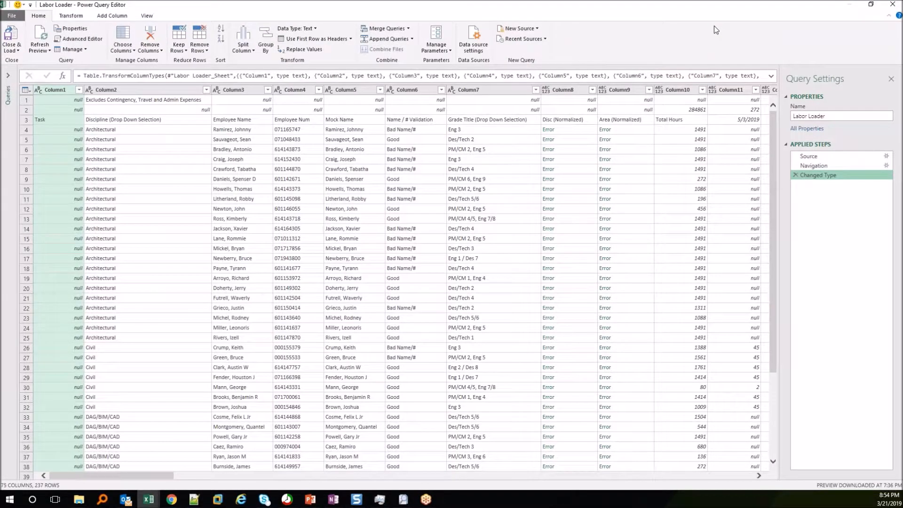
key(alt+Tab)
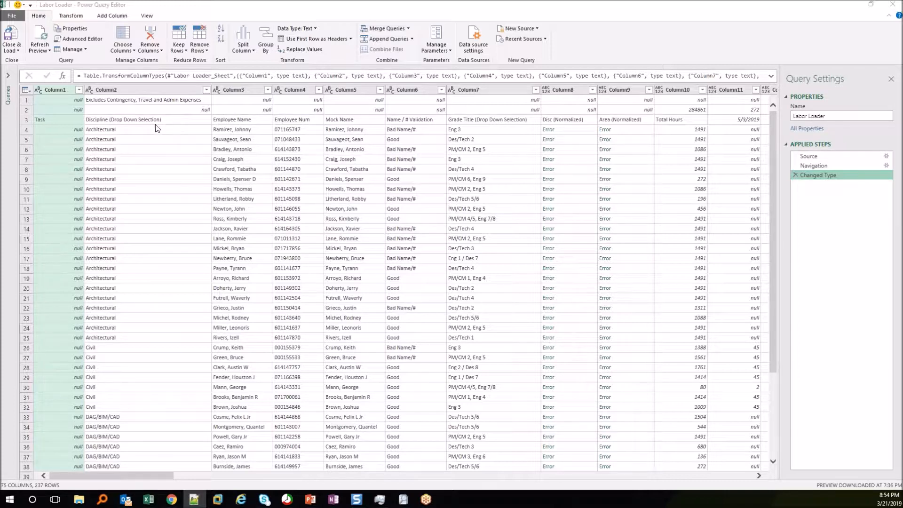
click(795, 176)
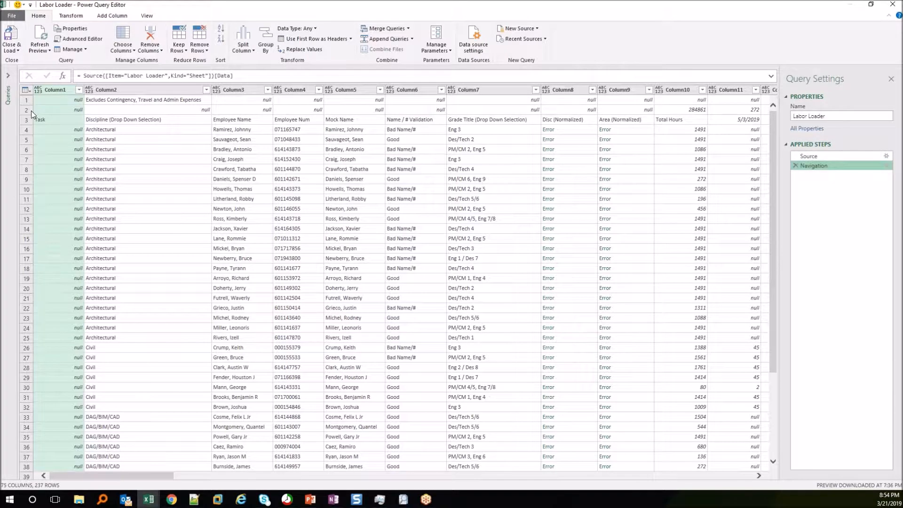
Step: Remove the top 2 rows and promote the first remaining row, starting with Task, to headers
click(200, 47)
click(215, 62)
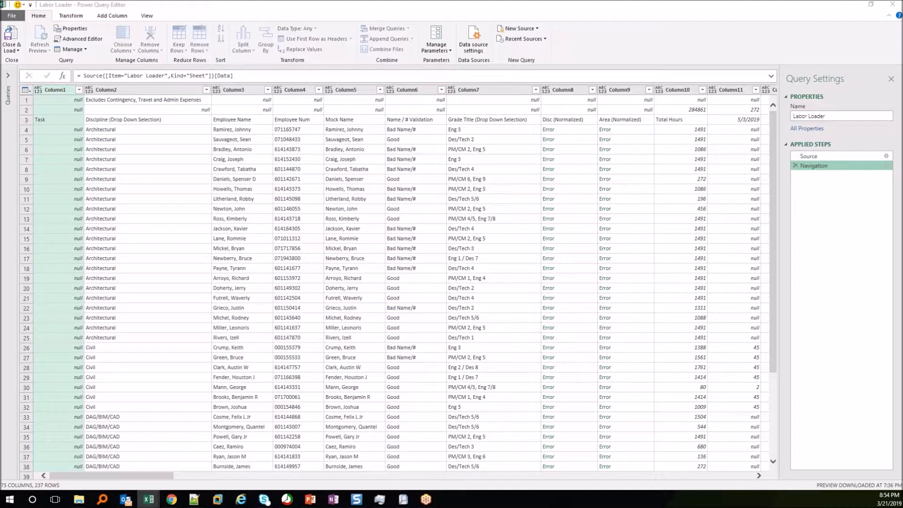
text(2)
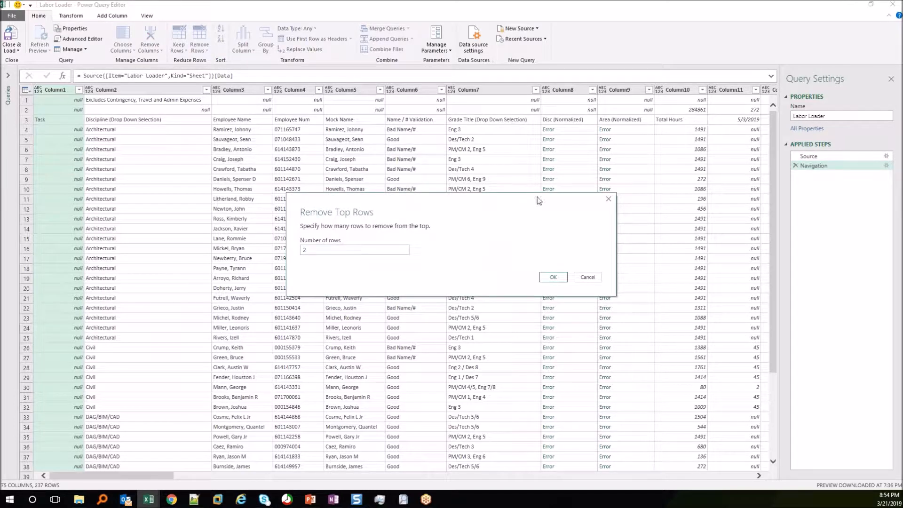
click(552, 279)
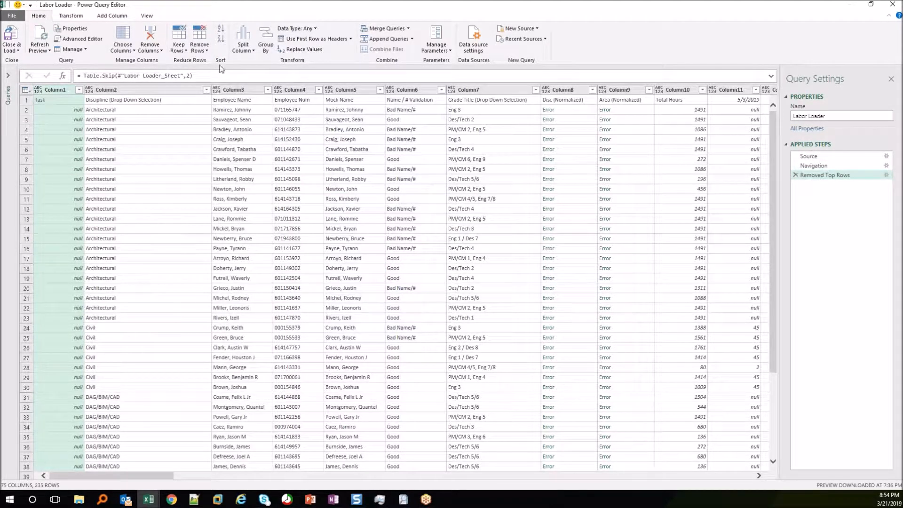
click(27, 100)
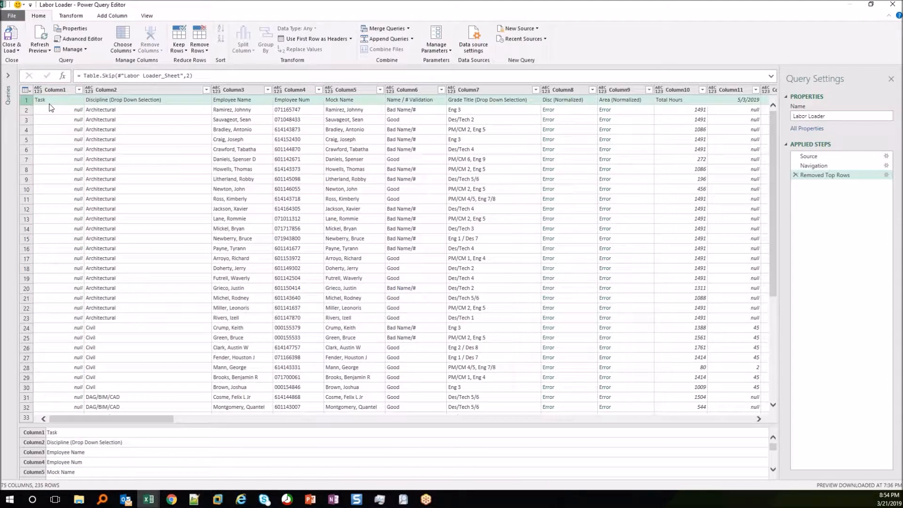
click(309, 40)
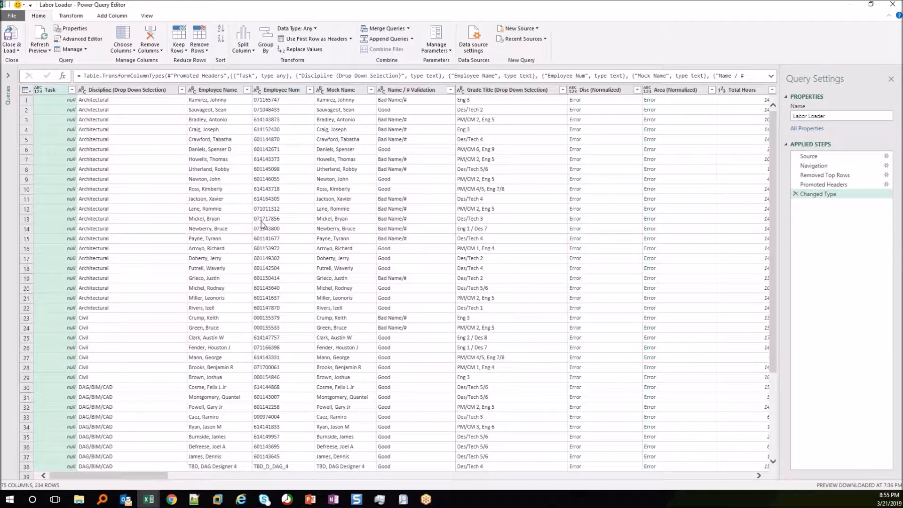
Step: Remove the empty columns Column70 through Column75 after the 6/12/2020 column
drag(135, 477, 482, 477)
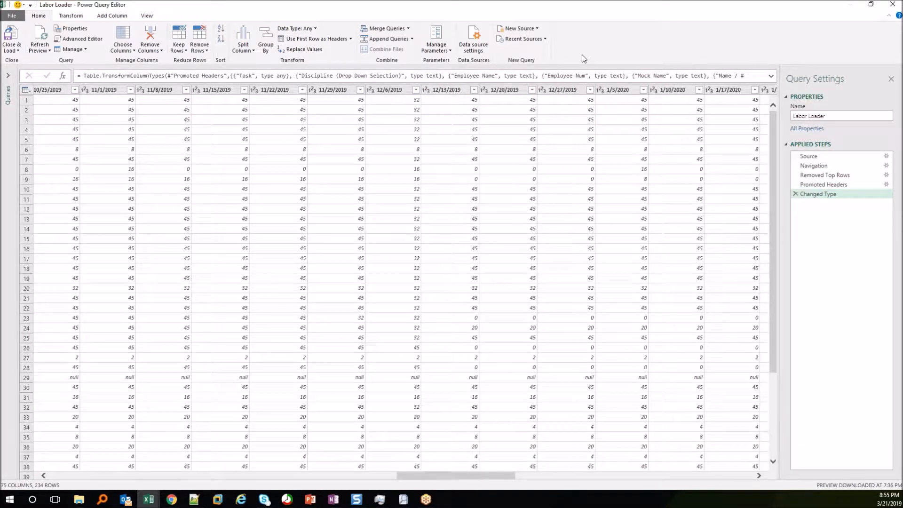
drag(498, 477, 748, 495)
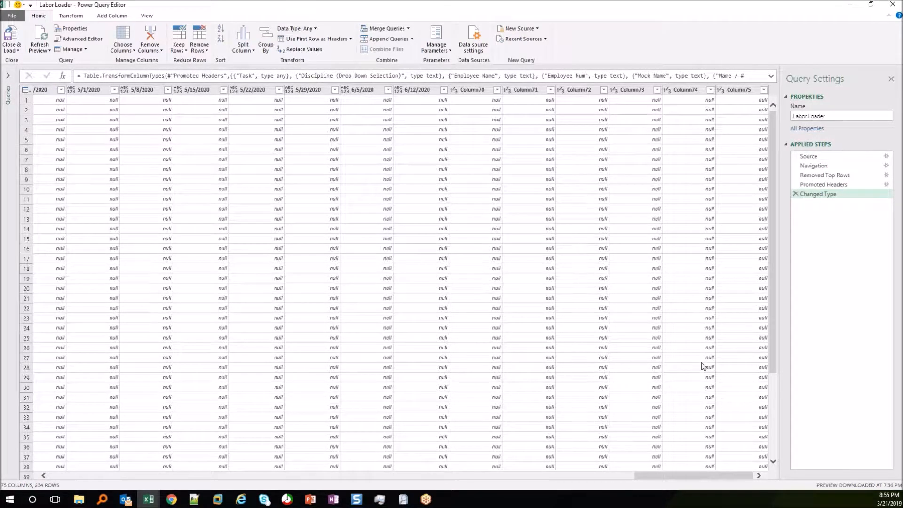
click(416, 90)
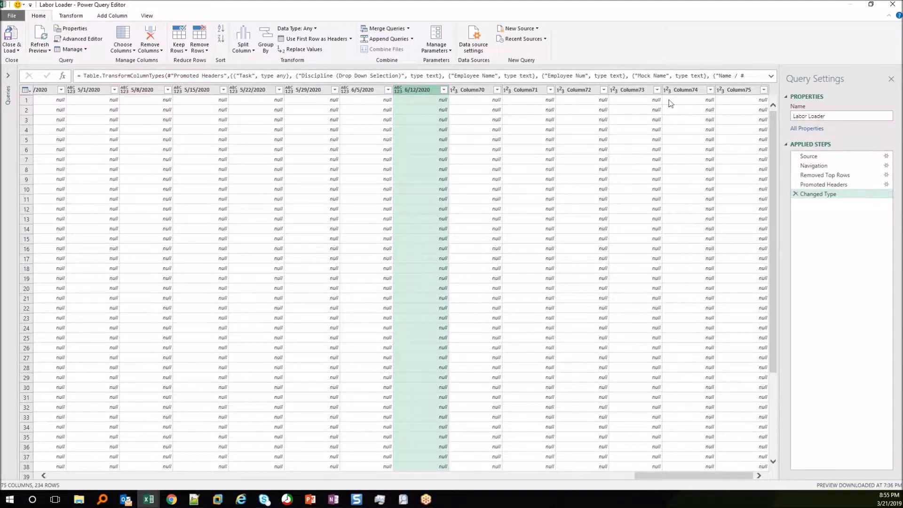
click(482, 92)
shift+click(737, 93)
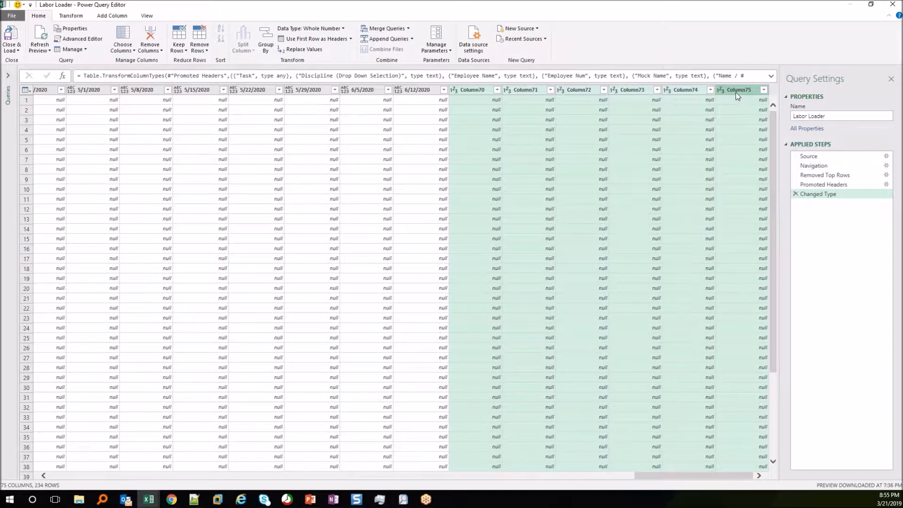
click(150, 35)
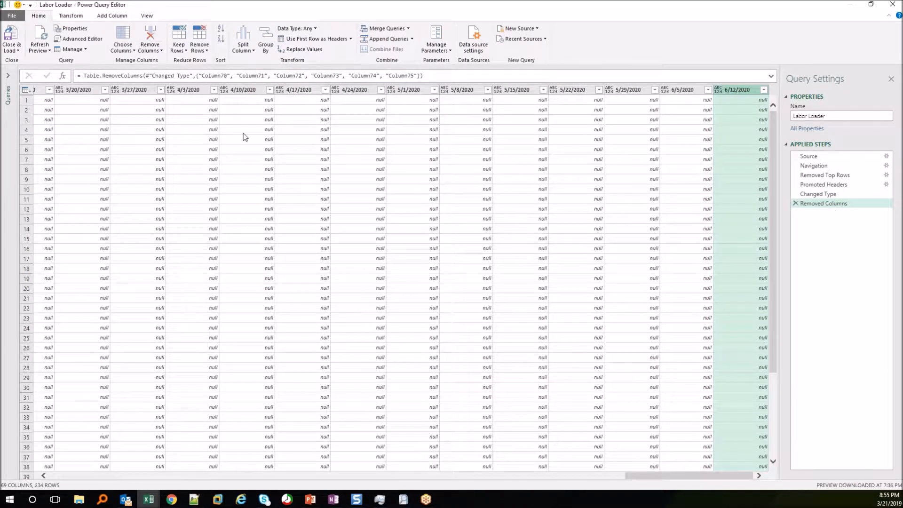
Step: Open the query in the Advanced Editor and examine its M code and the column names hard-coded in Table.RemoveColumns
drag(204, 76, 415, 76)
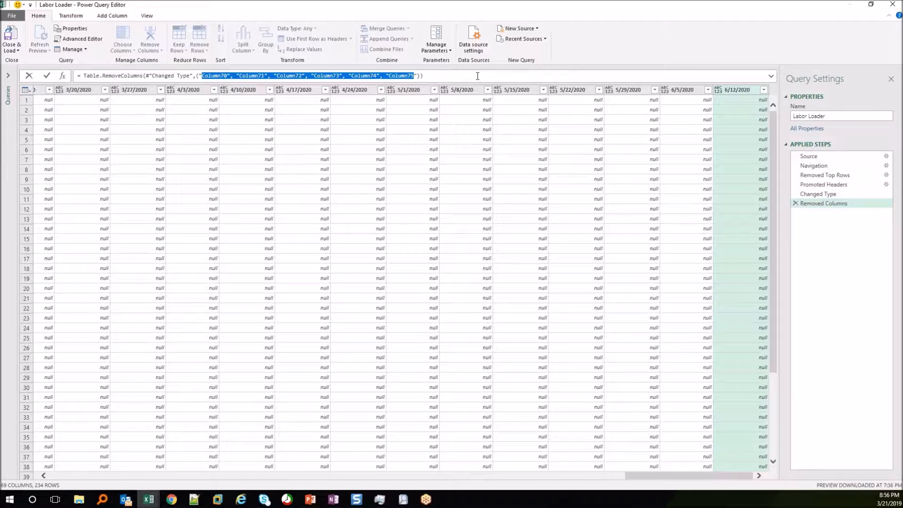
click(233, 138)
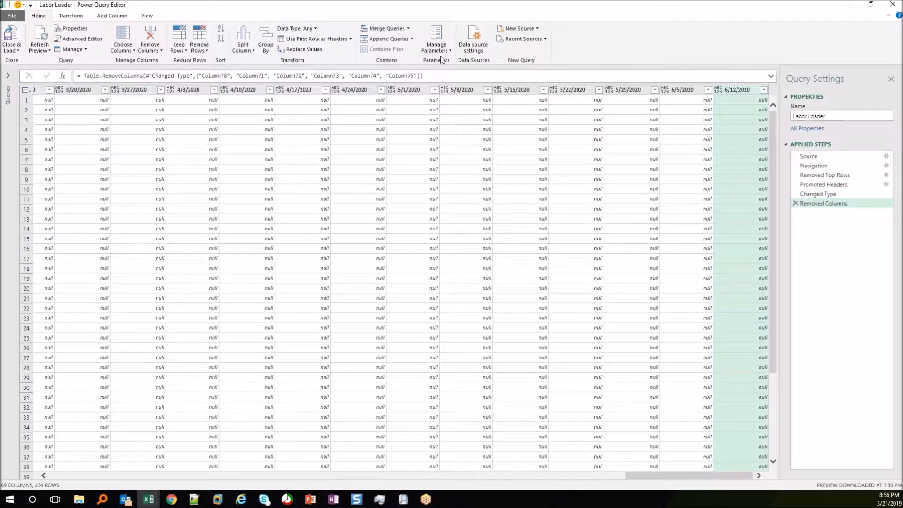
drag(810, 158, 817, 177)
click(80, 39)
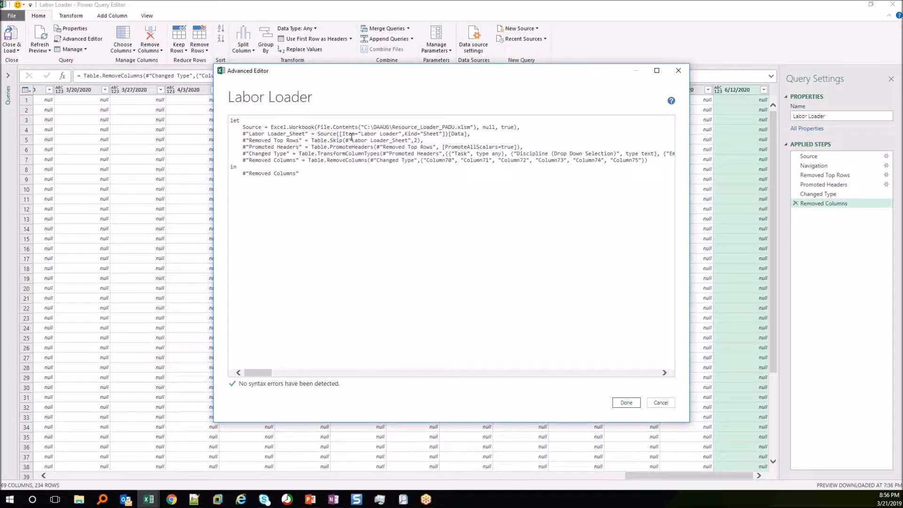
drag(293, 173, 198, 103)
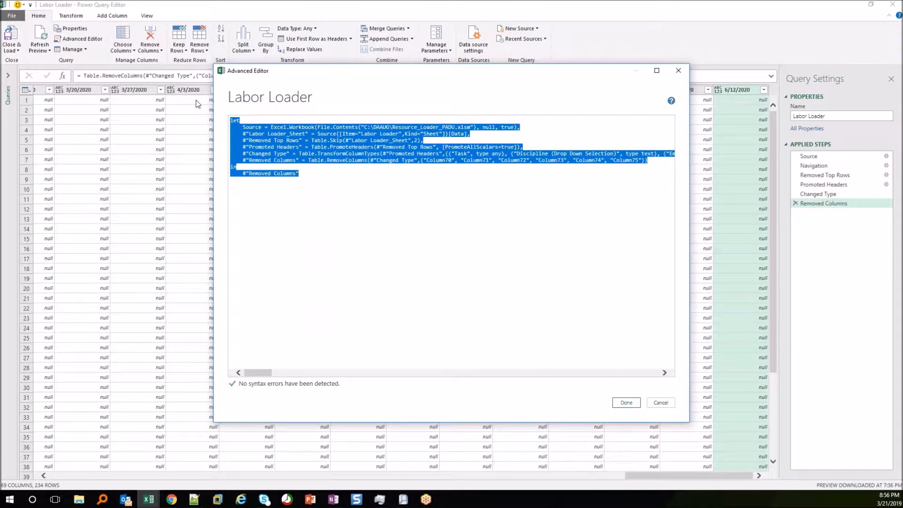
click(318, 197)
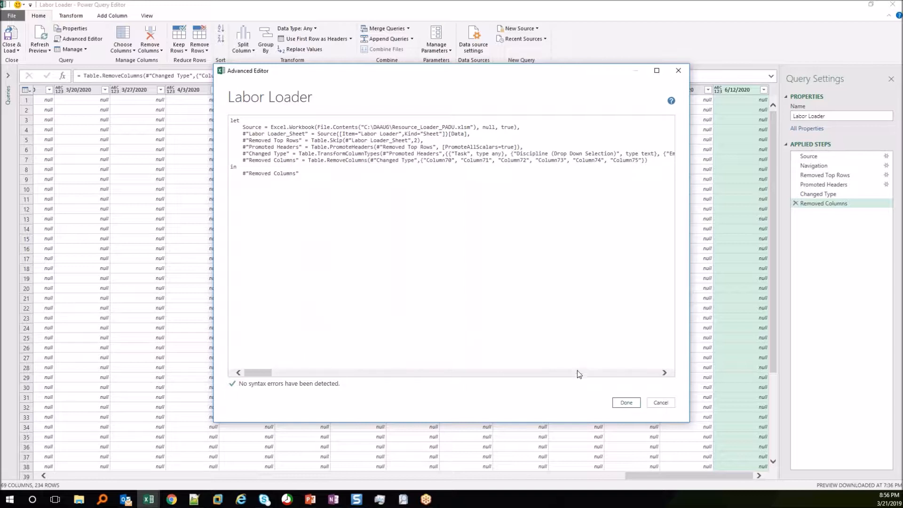
drag(327, 161, 368, 162)
drag(427, 160, 445, 162)
Step: Insert the prepared Removed_ColumnNum_Columns code, which removes columns starting with "Column", after the #"Changed Type" line
key(alt+Tab)
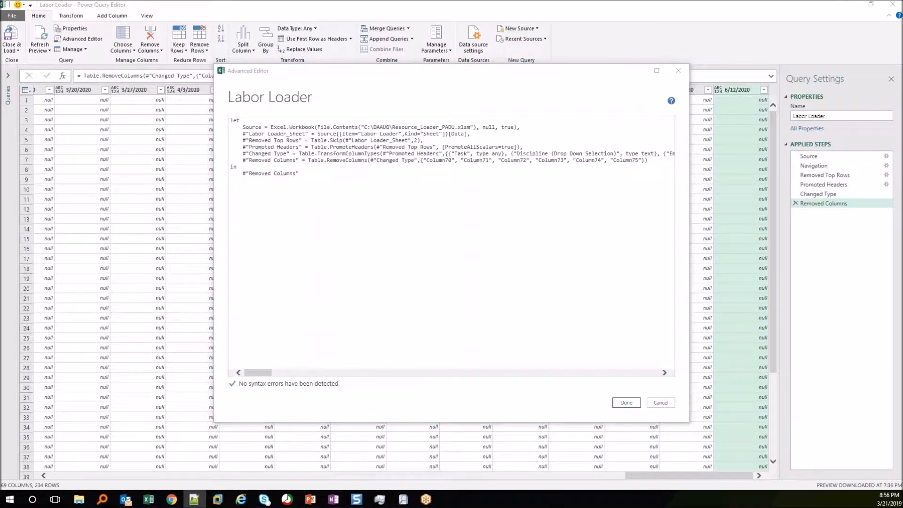
click(346, 210)
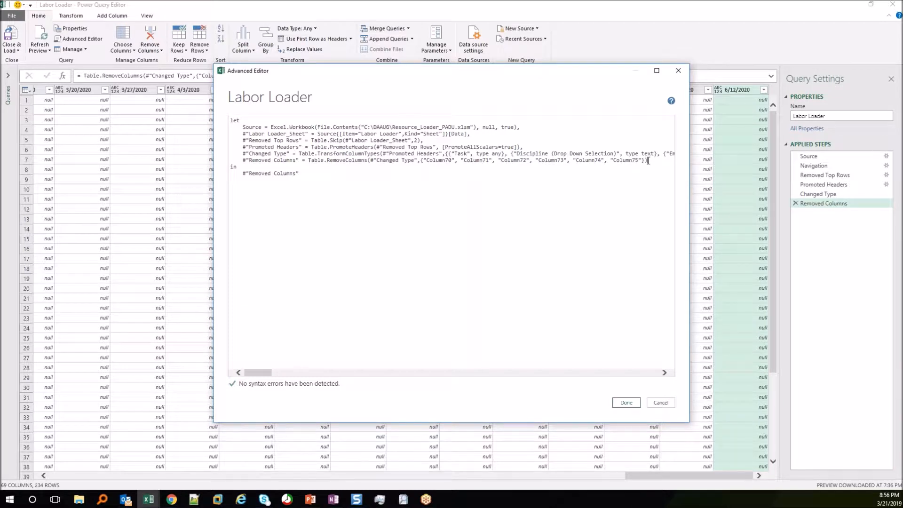
key(Return)
key(Return)
key(ctrl+v)
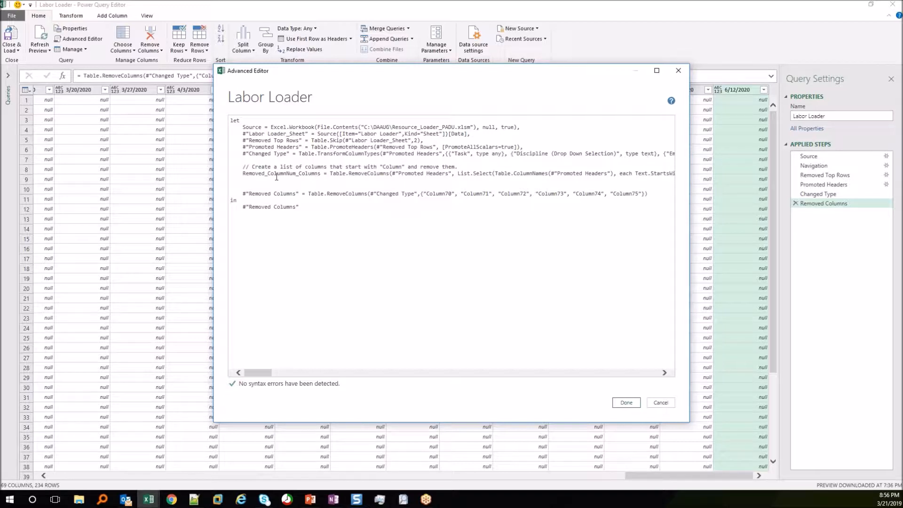
Step: Set the source table in the Removed_ColumnNum_Columns Table.RemoveColumns call to #"Changed Type"
drag(265, 174, 242, 174)
drag(242, 154, 288, 156)
click(399, 175)
key(shift+Right)
key(shift+Right)
key(shift+Right)
key(shift+Right)
key(shift+Right)
key(shift+Right)
key(shift+Right)
key(shift+Right)
key(shift+Right)
key(shift+Right)
key(shift+Right)
key(shift+Right)
key(shift+Right)
key(shift+Right)
key(shift+Right)
key(shift+Right)
key(shift+Right)
key(shift+Right)
key(shift+Right)
text(#"Changed Type")
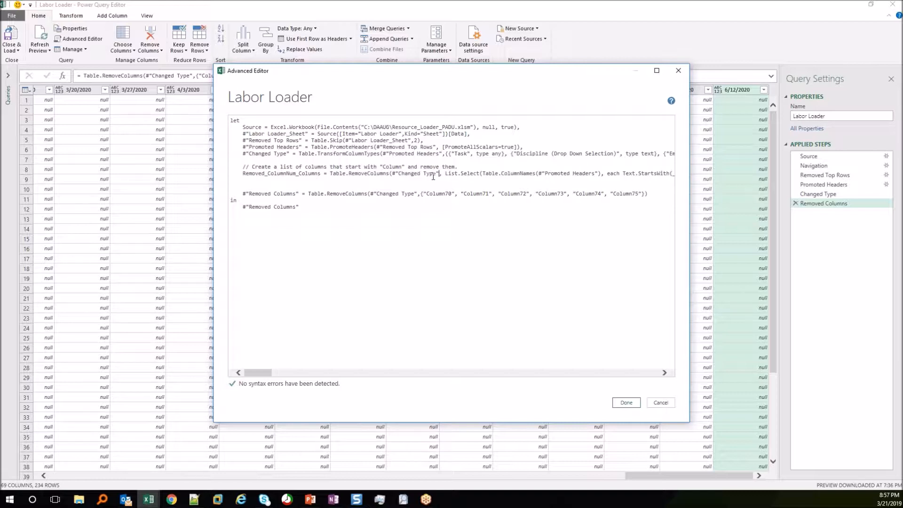
Step: Set the table inside Table.ColumnNames to #"Changed Type" in the Removed_ColumnNum_Columns line
click(538, 174)
shift+click(598, 173)
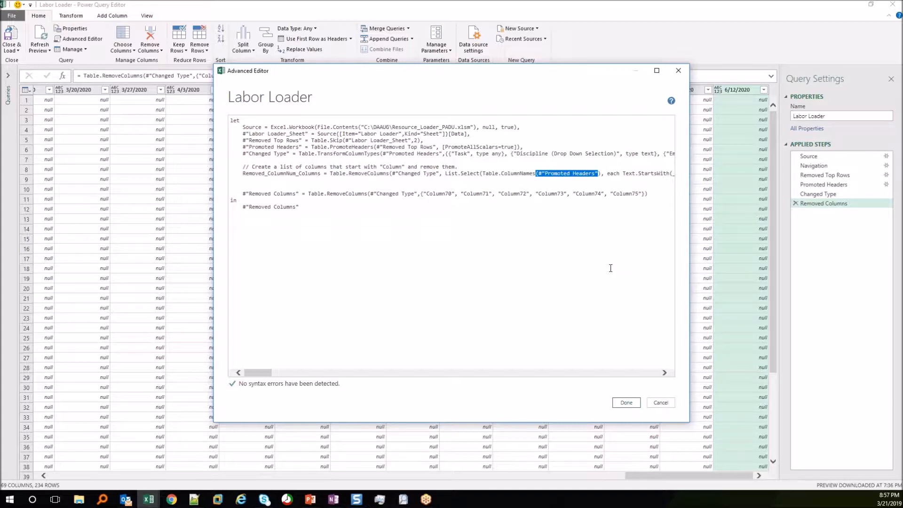
key(Delete)
text((#"Changed Type")
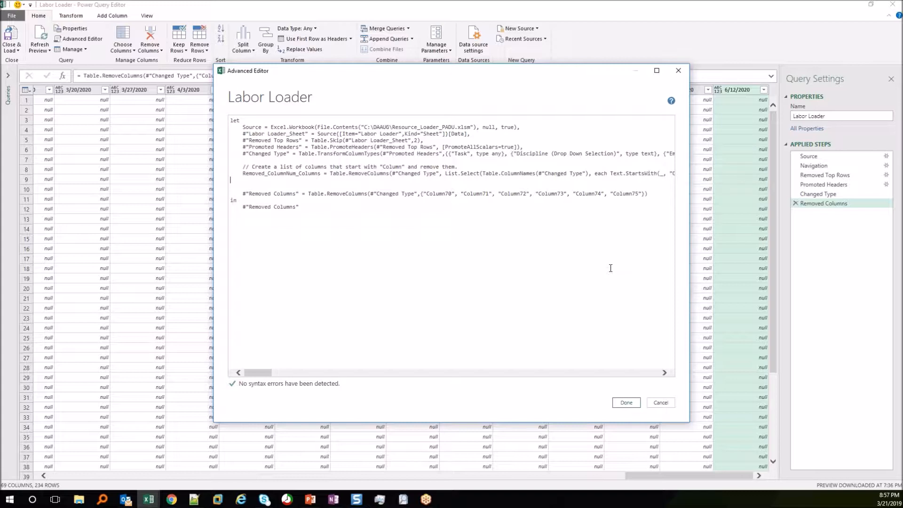
Step: Delete the hard-coded #"Removed Columns" line and make the query return Removed_ColumnNum_Columns after "in"
key(shift+End)
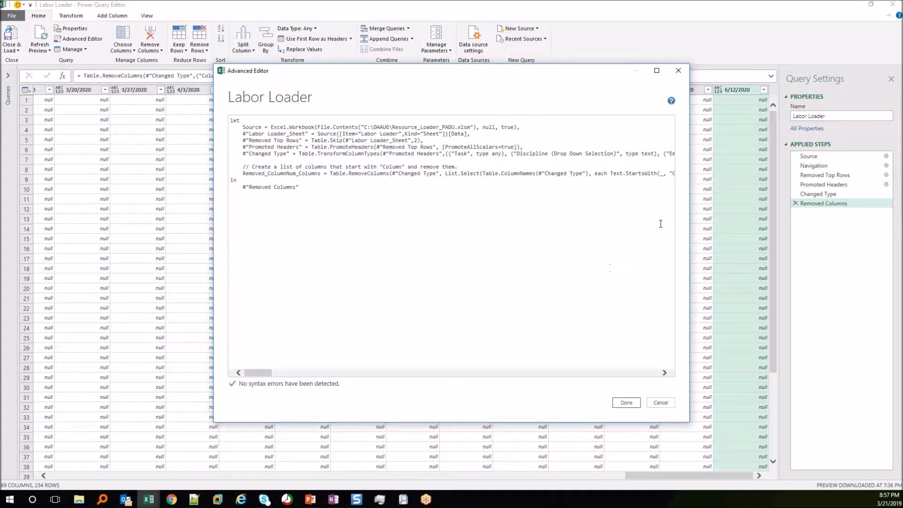
drag(243, 174, 314, 177)
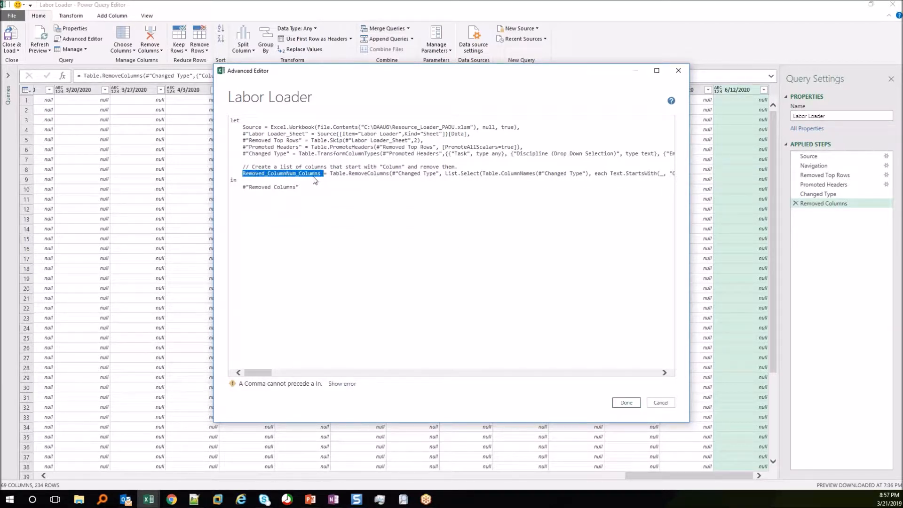
drag(243, 187, 298, 192)
text(Removed_ColumnNum_Columns)
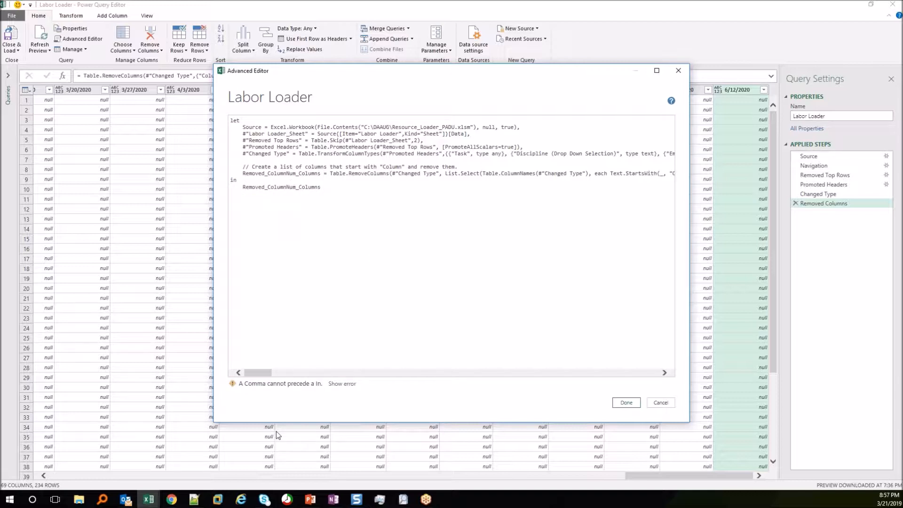
Step: Remove the trailing comma from the Removed_ColumnNum_Columns line and apply the edited M code
click(408, 155)
key(End)
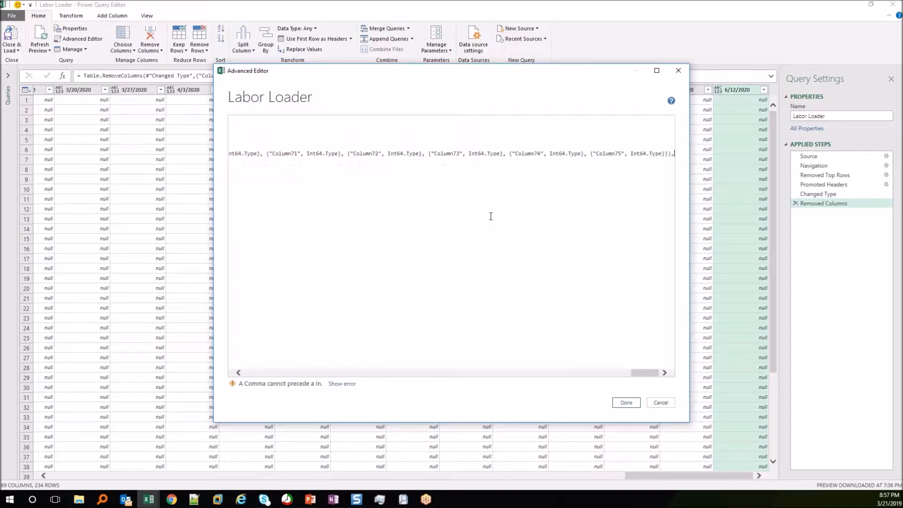
key(Down)
key(Down)
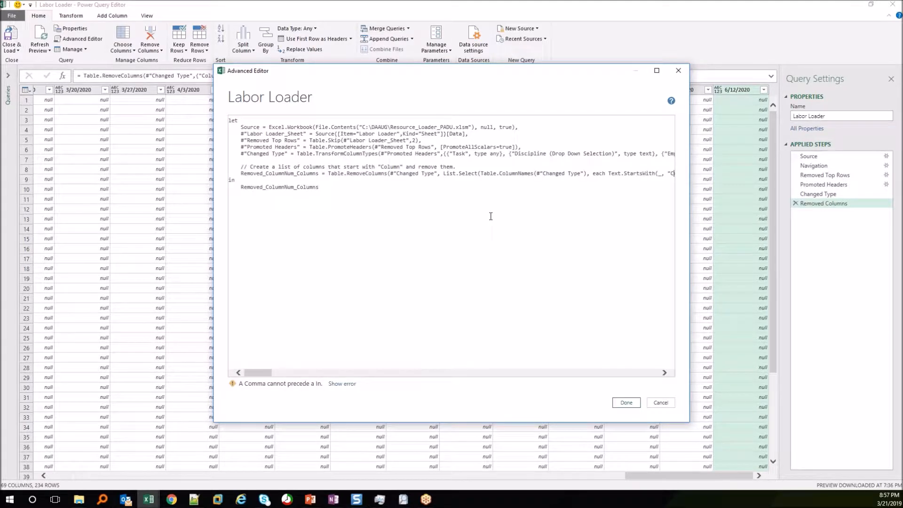
key(End)
key(BackSpace)
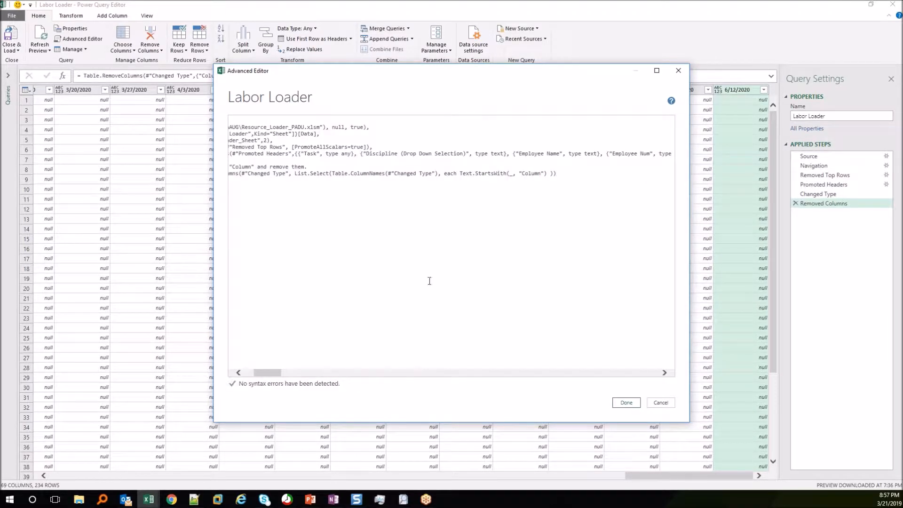
click(628, 404)
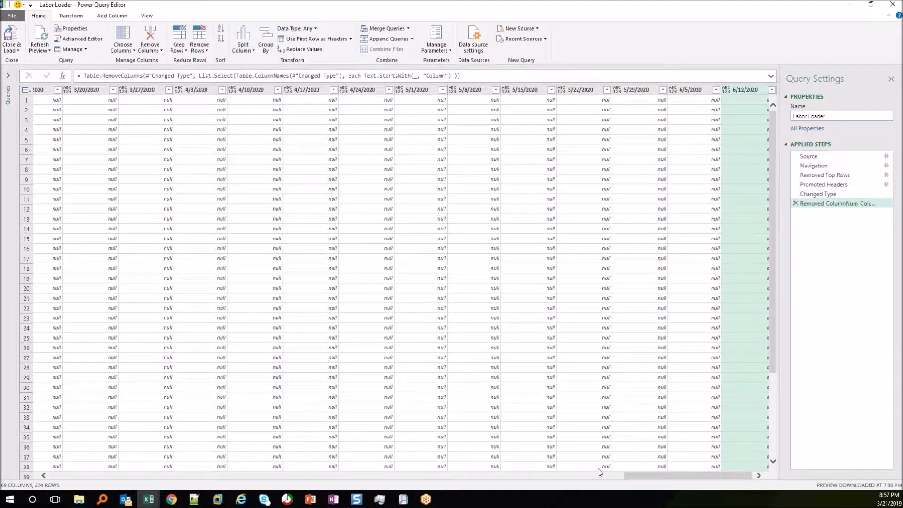
Step: Check the last columns of the Labor Loader preview and reopen the query's M code in the Advanced Editor
click(759, 475)
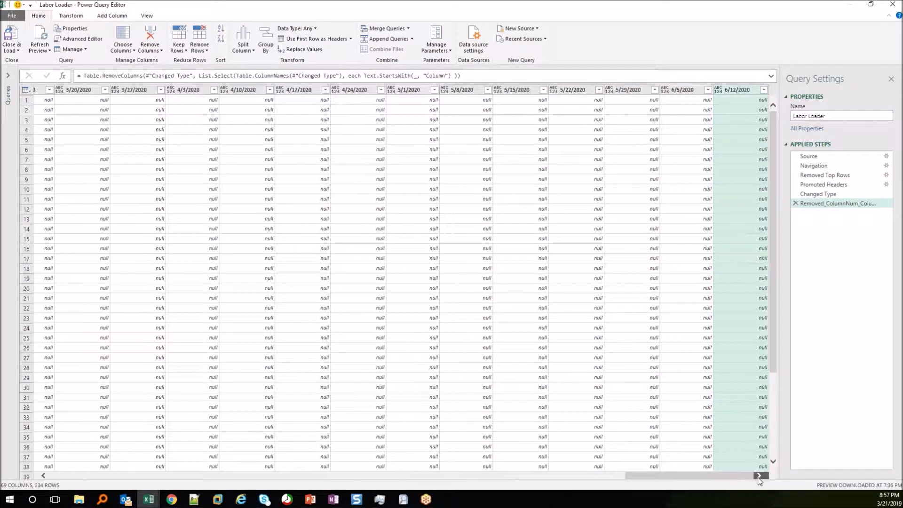
click(736, 89)
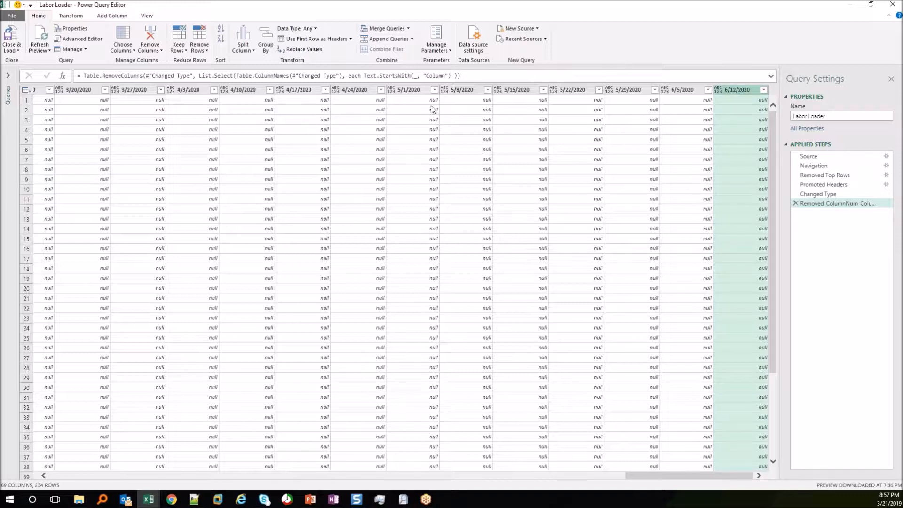
click(443, 170)
click(80, 39)
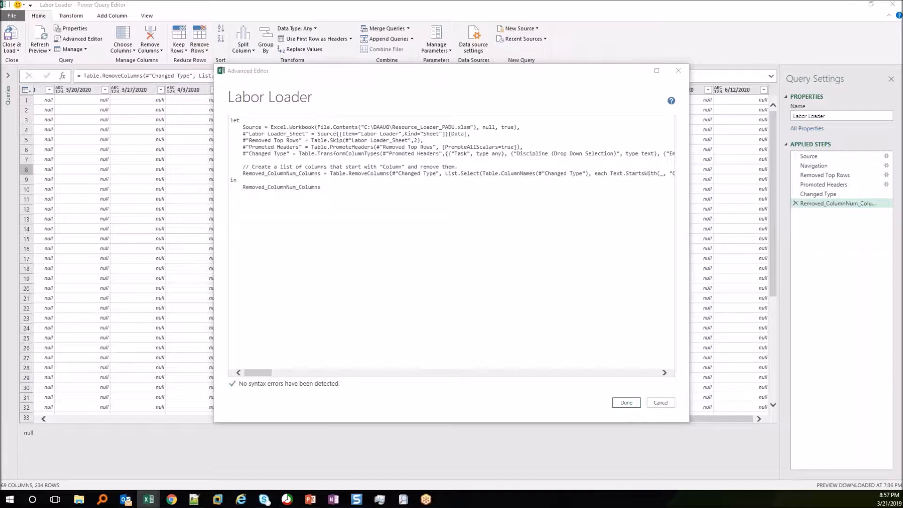
Step: Switch to the PowerPoint slide show and advance to the "Working with an M script (cont.)" slide
key(alt+Tab)
key(Right)
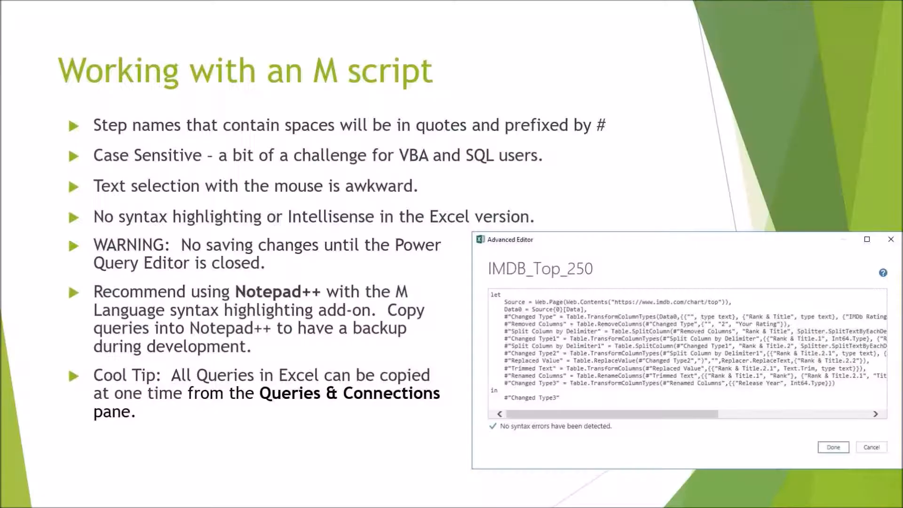
key(Right)
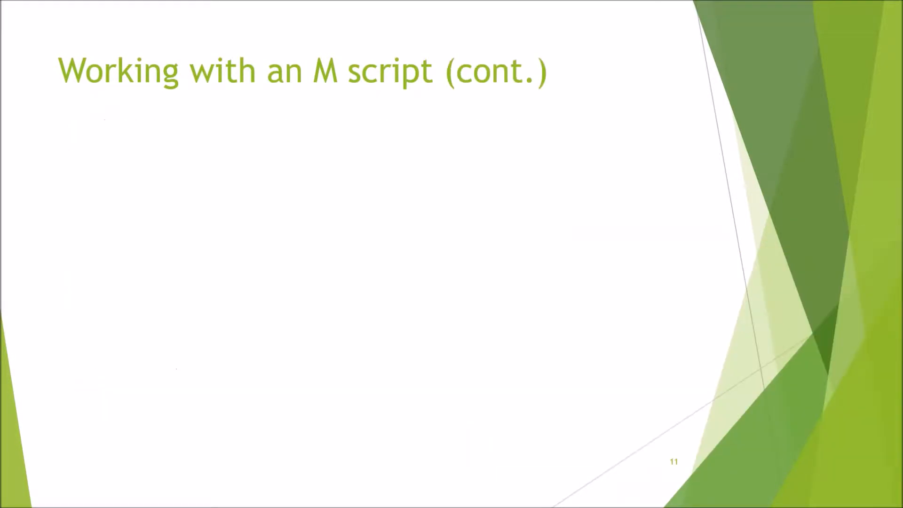
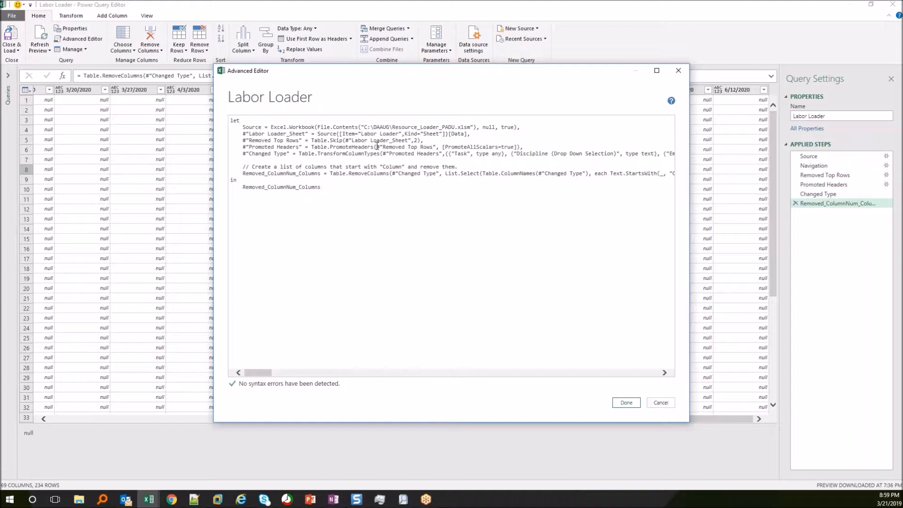
Step: Select exactly the #"Removed Top Rows" reference inside Table.PromoteHeaders in the #"Promoted Headers" line
drag(377, 147, 387, 149)
drag(407, 149, 437, 145)
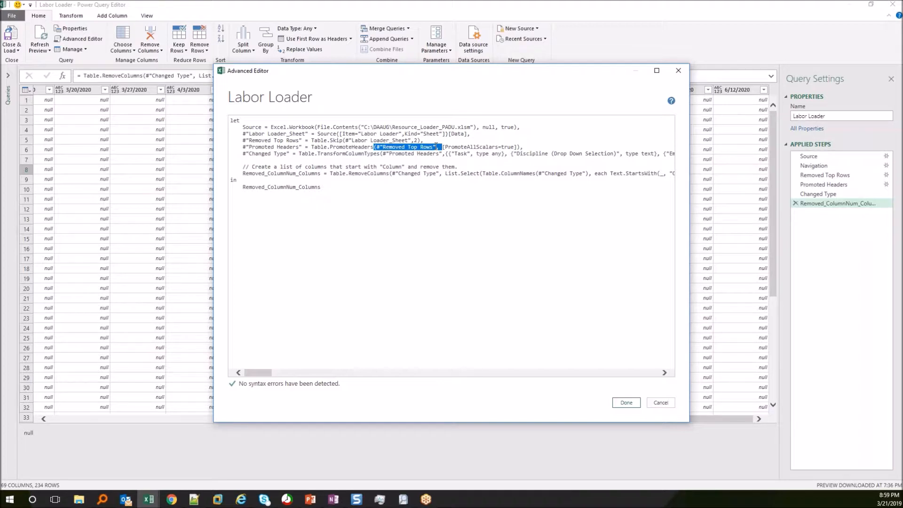
click(376, 147)
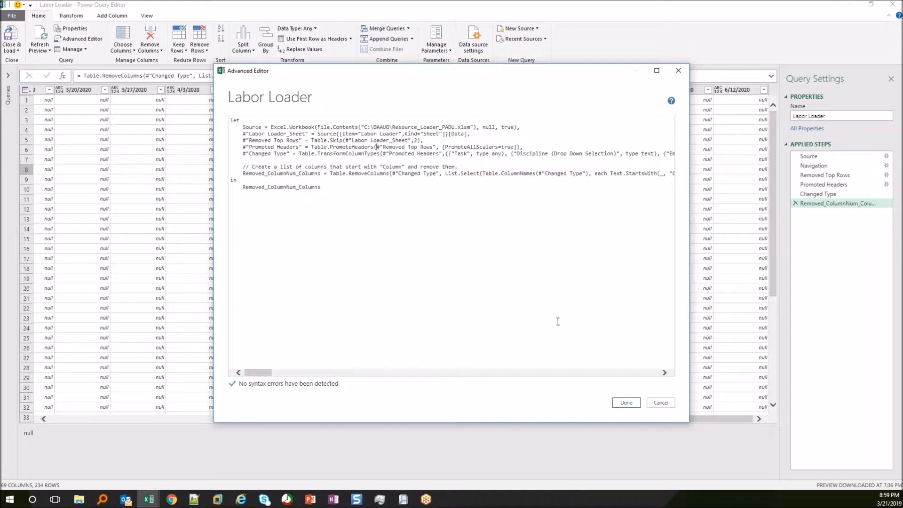
key(shift+Right)
key(shift+Right)
key(shift+Right)
key(shift+Right)
key(shift+Right)
key(shift+Right)
key(shift+Right)
key(shift+Right)
key(shift+Right)
key(shift+Right)
key(shift+Right)
key(shift+Right)
key(shift+Right)
key(shift+Right)
key(shift+Right)
key(shift+Right)
key(shift+Right)
key(shift+Right)
key(shift+Right)
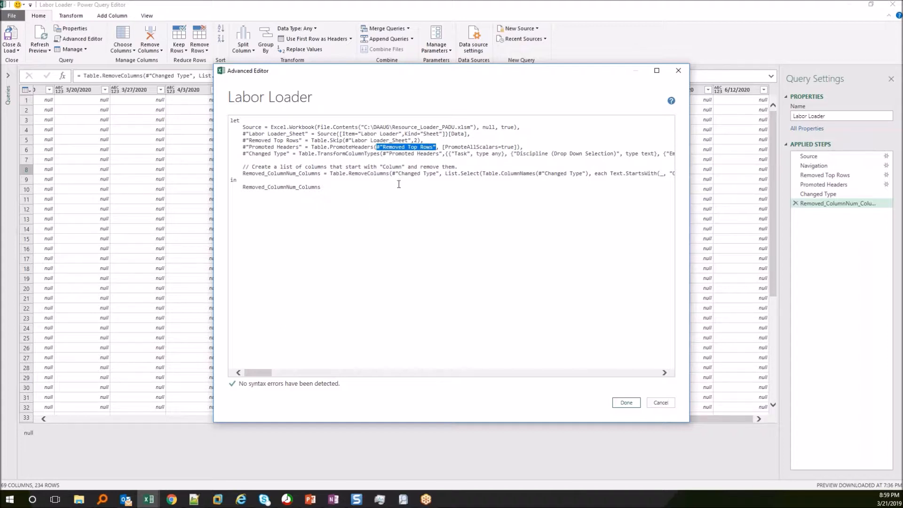
Step: Highlight the #"Promoted Headers" reference and the Removed_ColumnNum_Columns step name, and close the Advanced Editor
drag(380, 154, 419, 156)
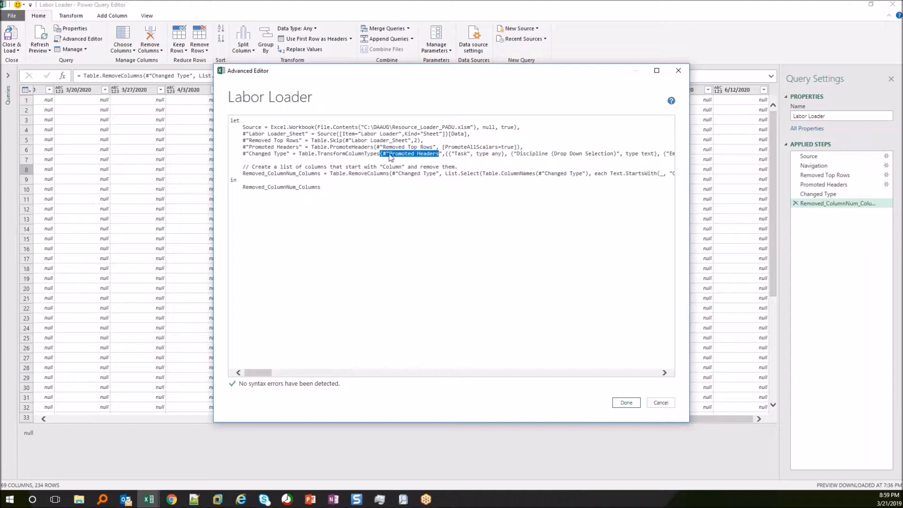
double_click(258, 174)
drag(285, 178, 323, 175)
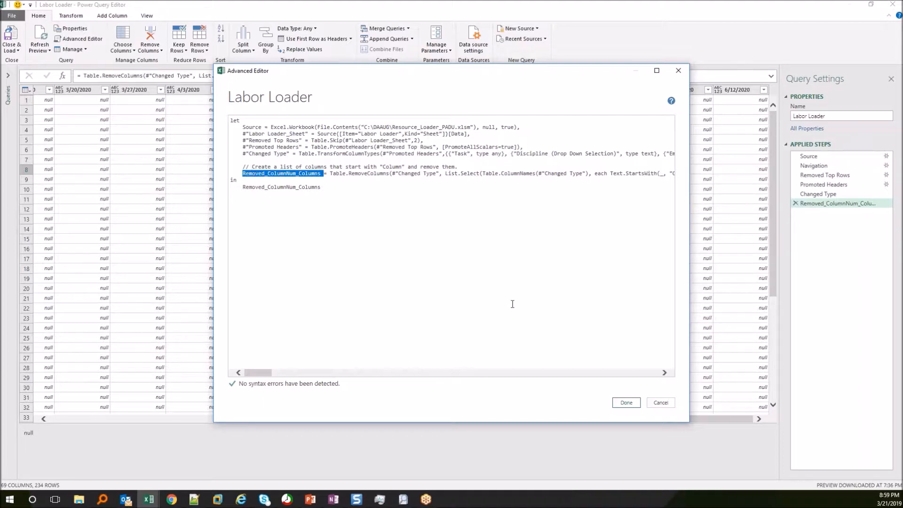
click(626, 404)
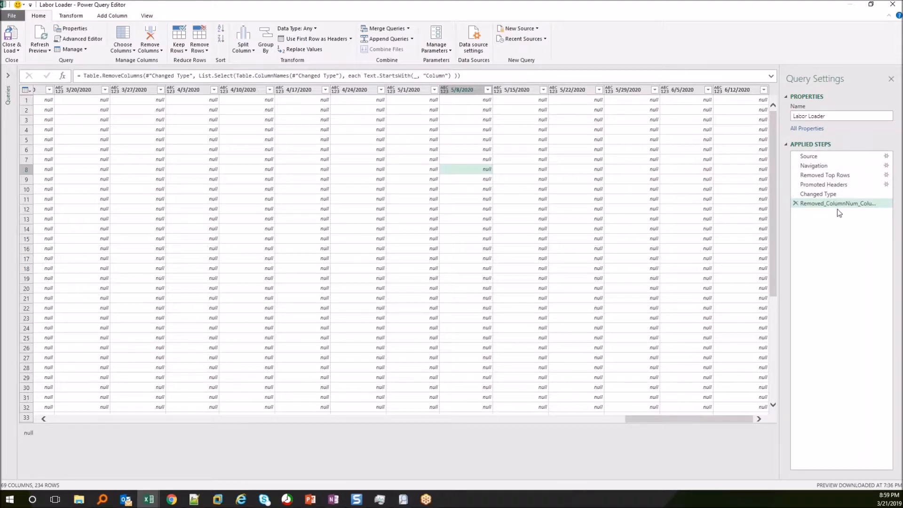
Step: Read the comment on the Removed_ColumnNum_Columns step, and view the first columns and the Navigation step's data
mouse_move(821, 211)
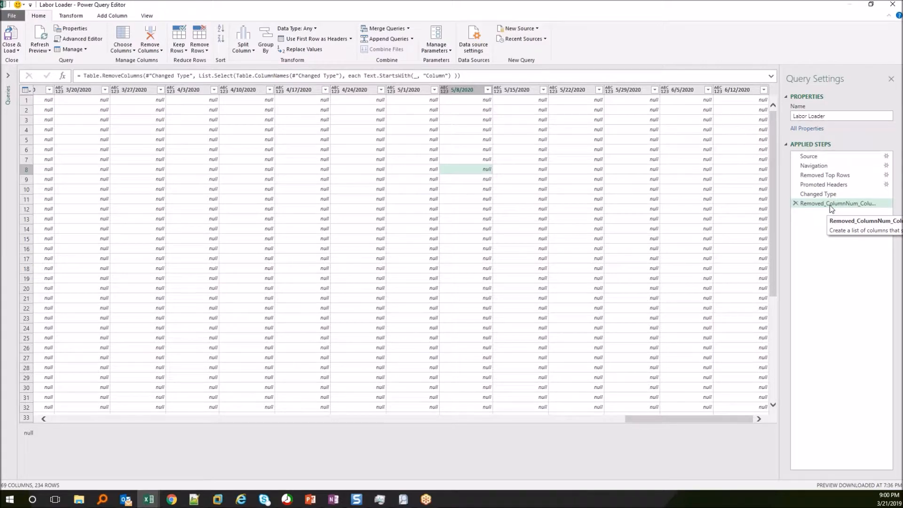
click(61, 420)
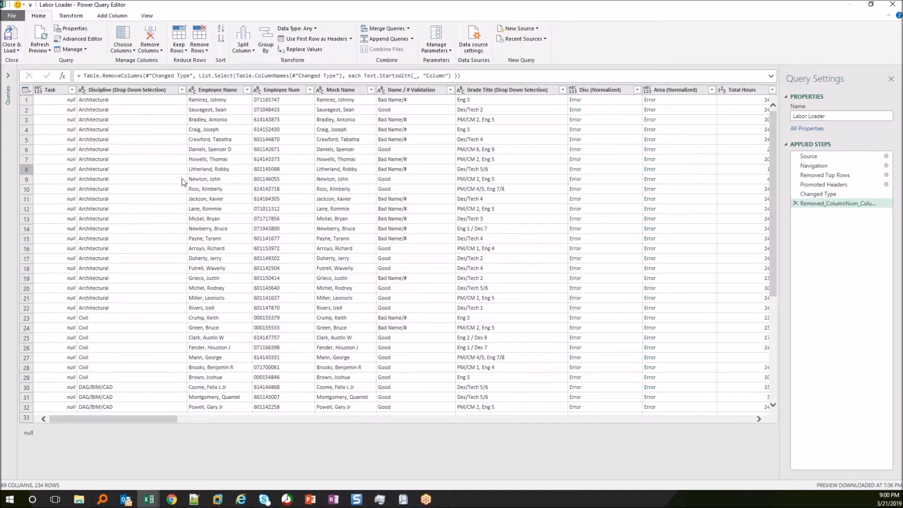
click(813, 165)
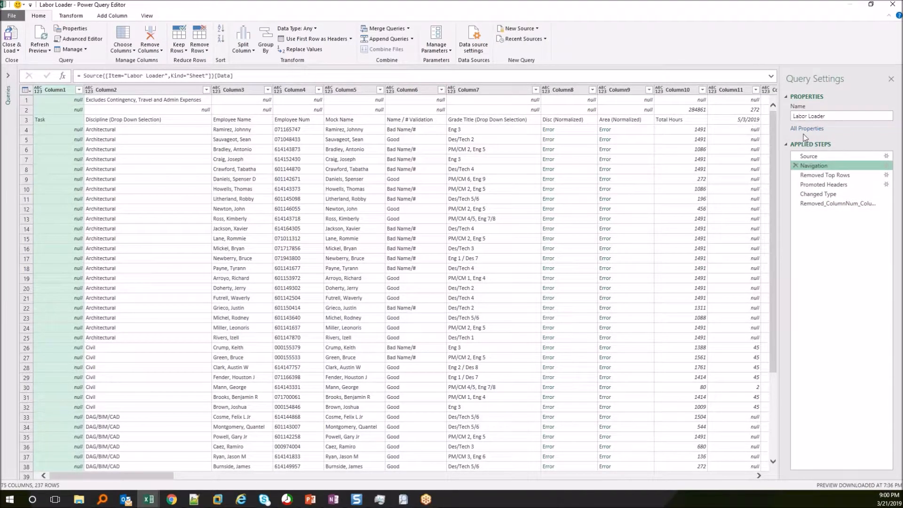
Step: Filter the Kind column of the Source step to show only Sheet
click(809, 156)
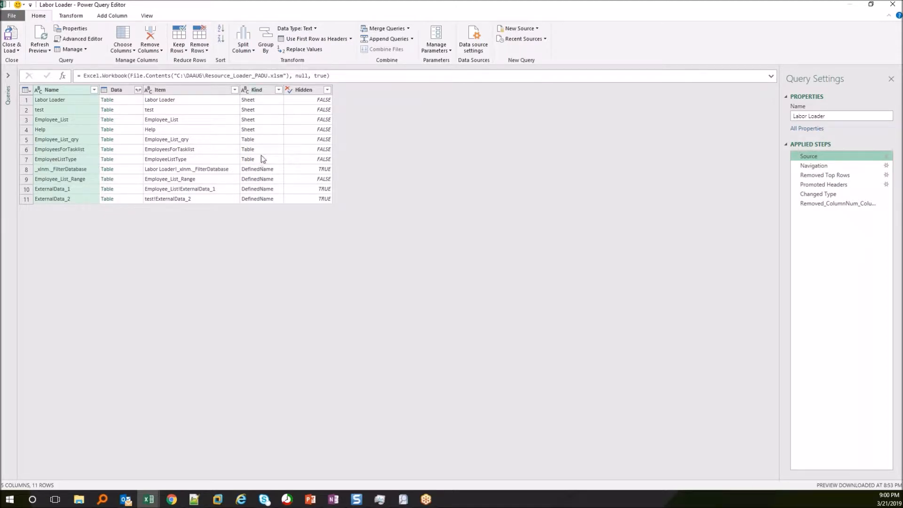
click(279, 90)
click(145, 190)
click(145, 209)
click(231, 243)
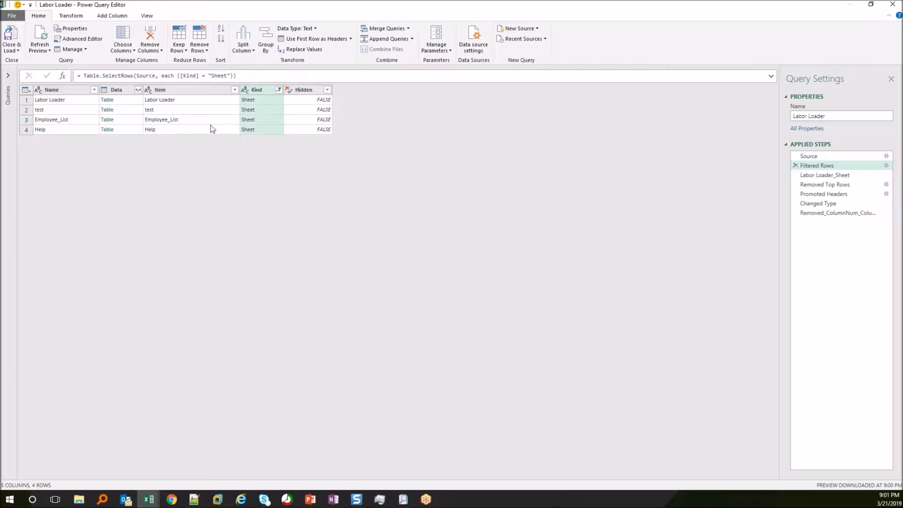
Step: Filter the Name column to keep only Employee_List
click(57, 123)
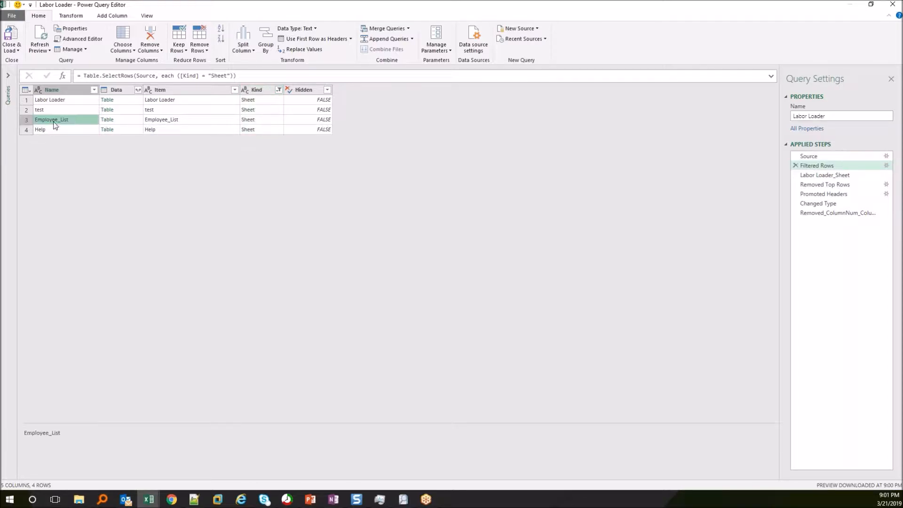
click(95, 91)
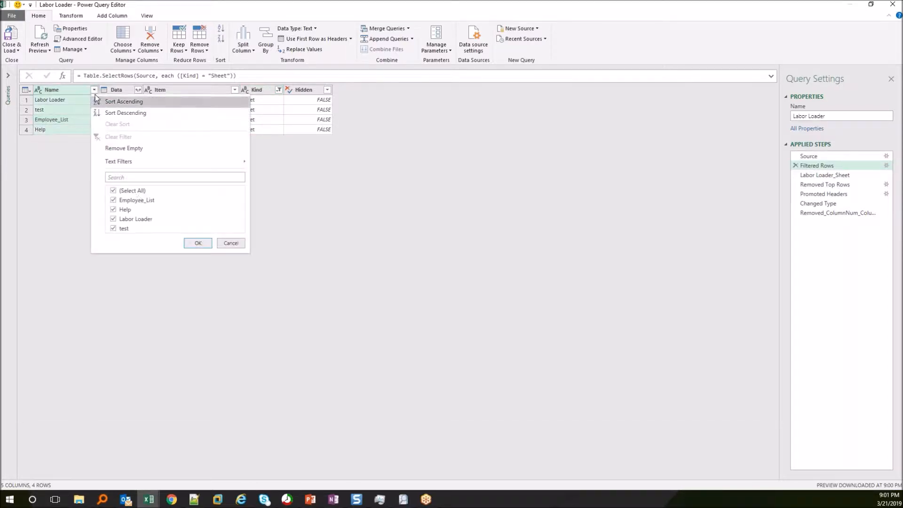
click(114, 191)
click(113, 200)
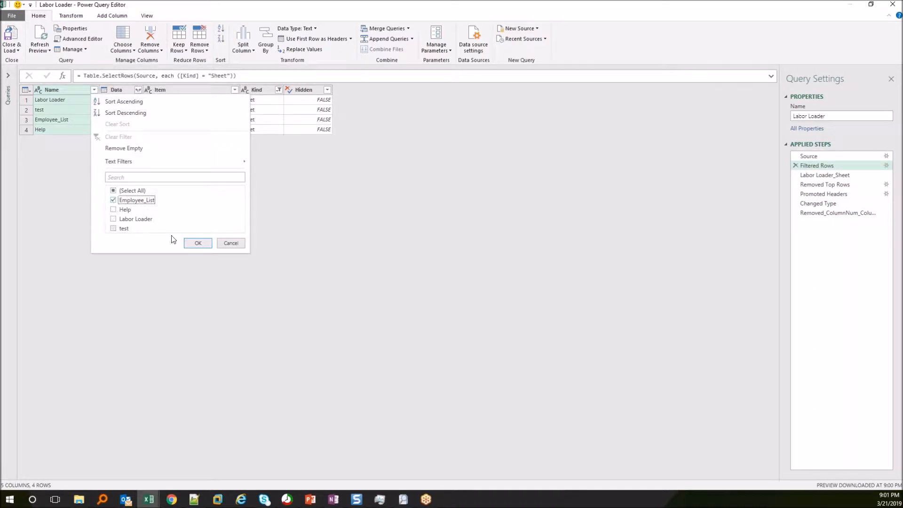
click(197, 243)
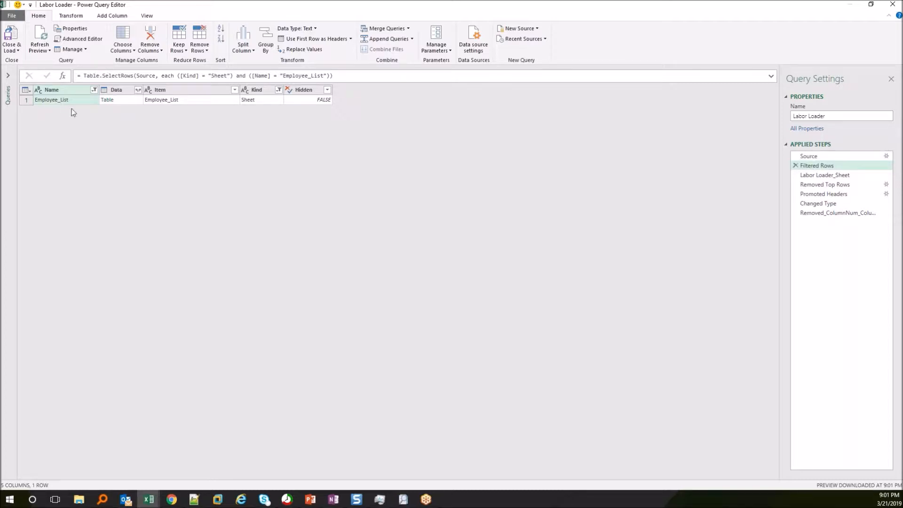
Step: Preview the Employee_List table and expand the Data column into all its columns without the original name prefix, as an inserted step
click(130, 104)
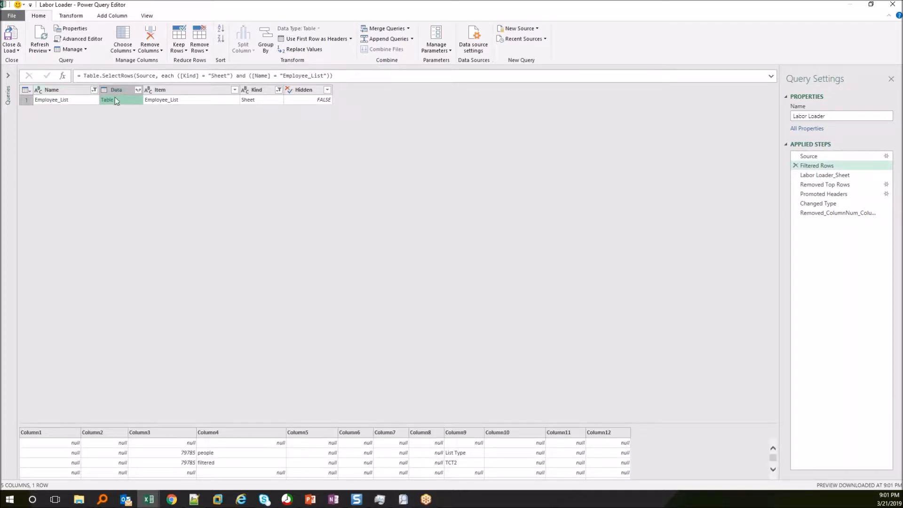
drag(185, 426, 221, 217)
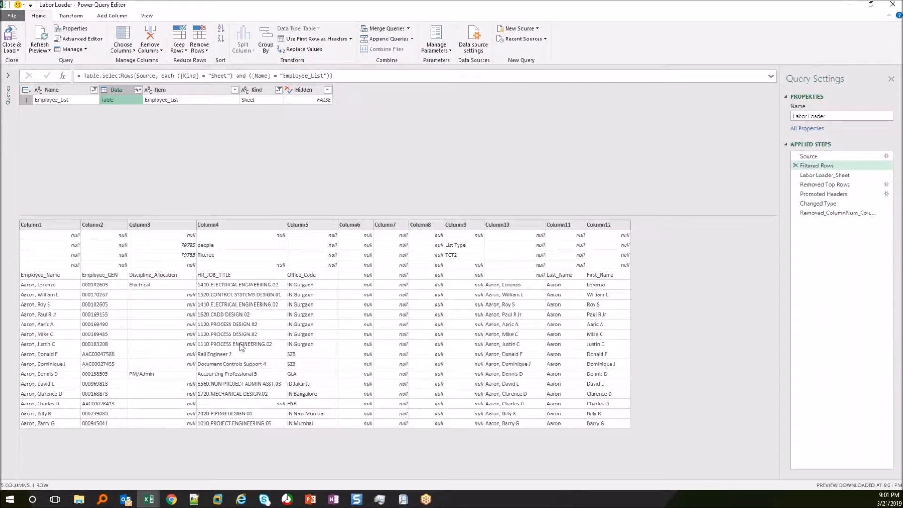
click(137, 90)
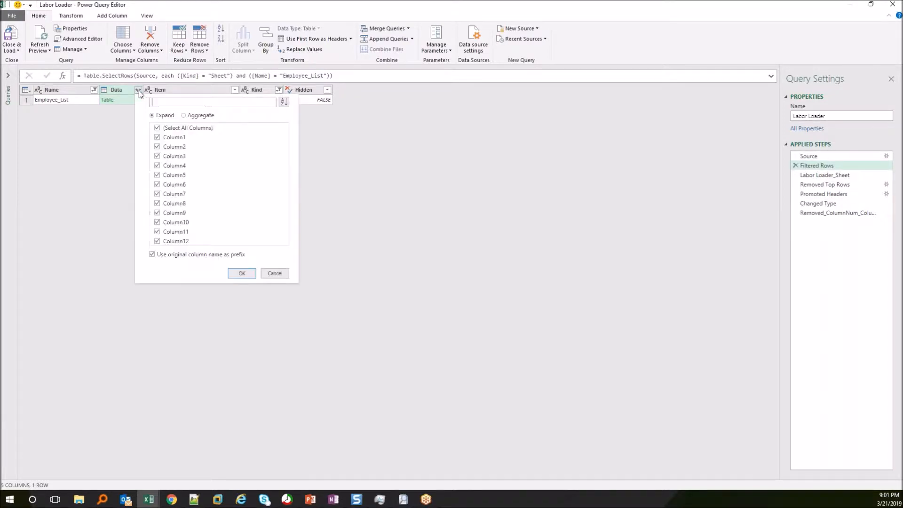
click(159, 256)
click(242, 273)
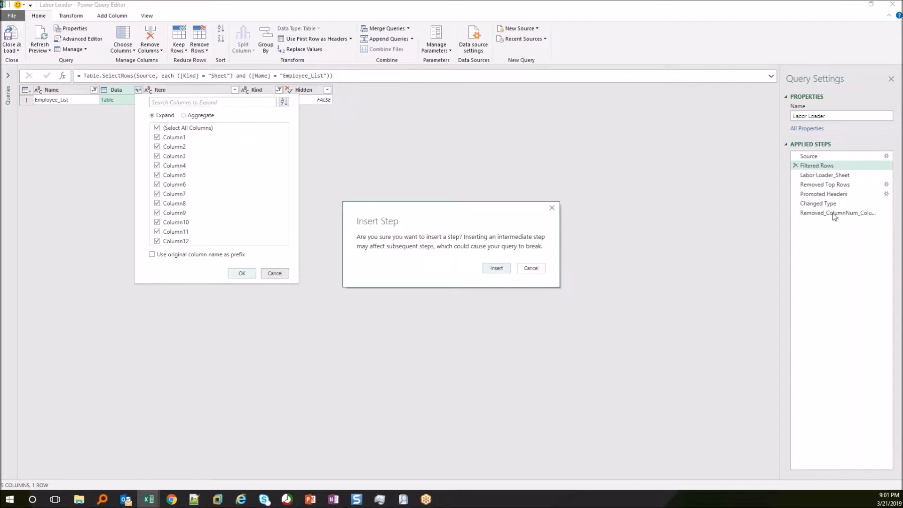
click(497, 269)
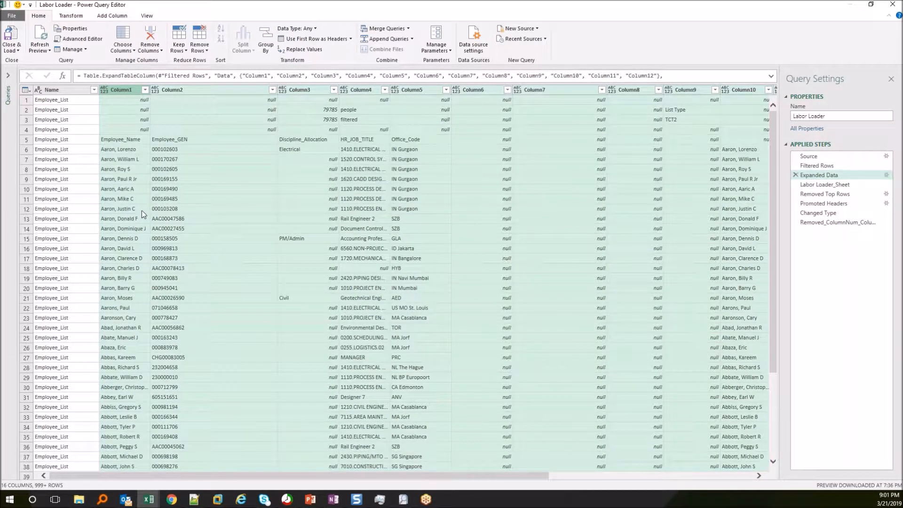
Step: Examine the expanded employee names, employee numbers, job titles and office codes in the Expanded Data step
click(191, 159)
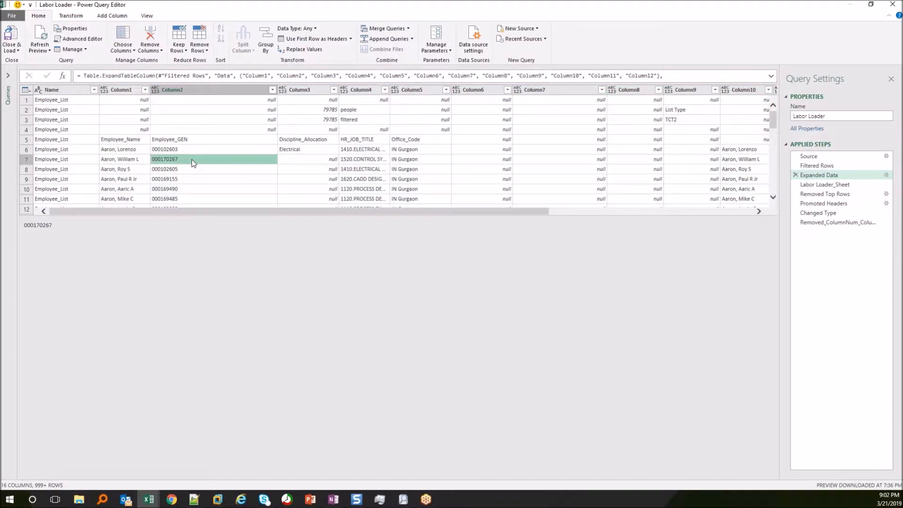
click(136, 149)
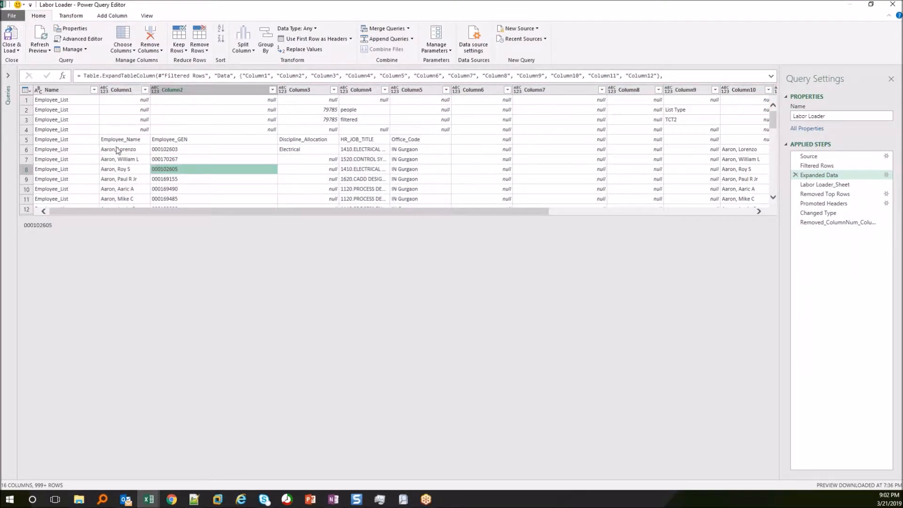
click(181, 149)
click(371, 149)
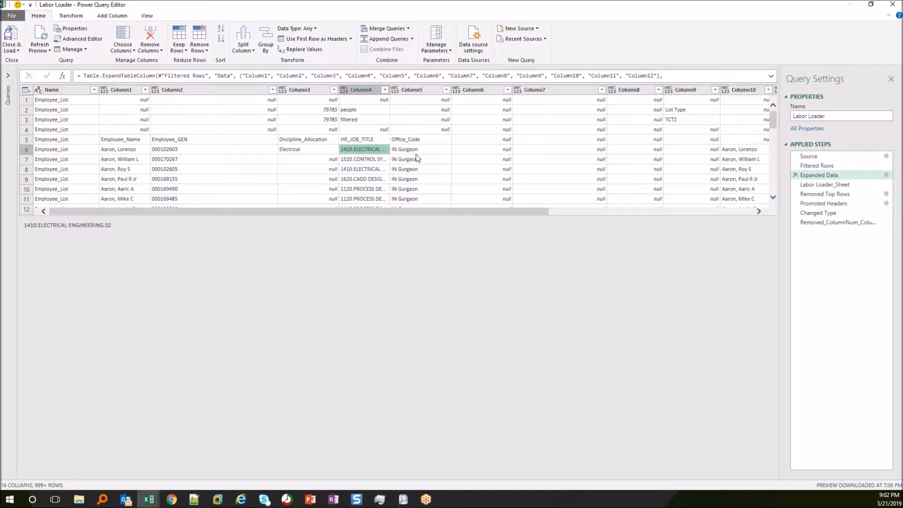
click(418, 149)
click(420, 180)
click(136, 159)
scroll(141, 171, down, 2)
scroll(152, 172, up, 2)
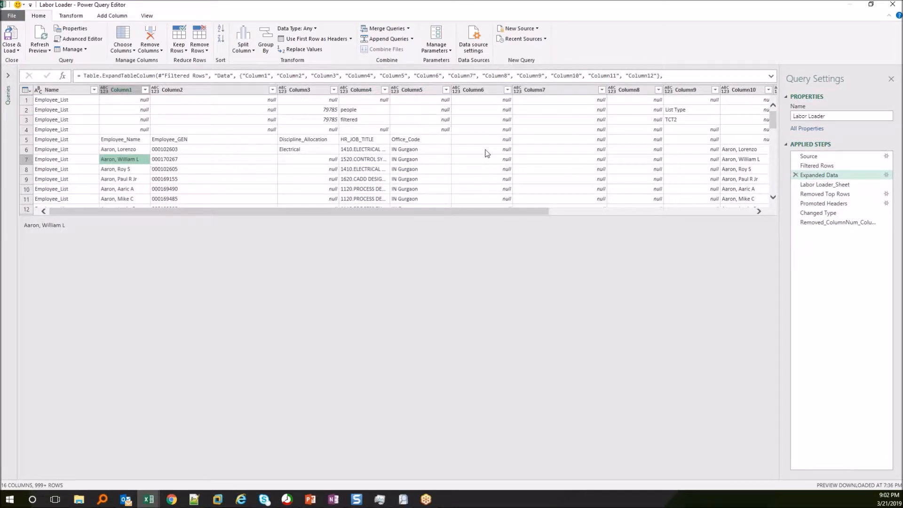
Step: Check the Labor Loader_Sheet step, and delete the inserted Expanded Data and Filtered Rows steps
click(809, 186)
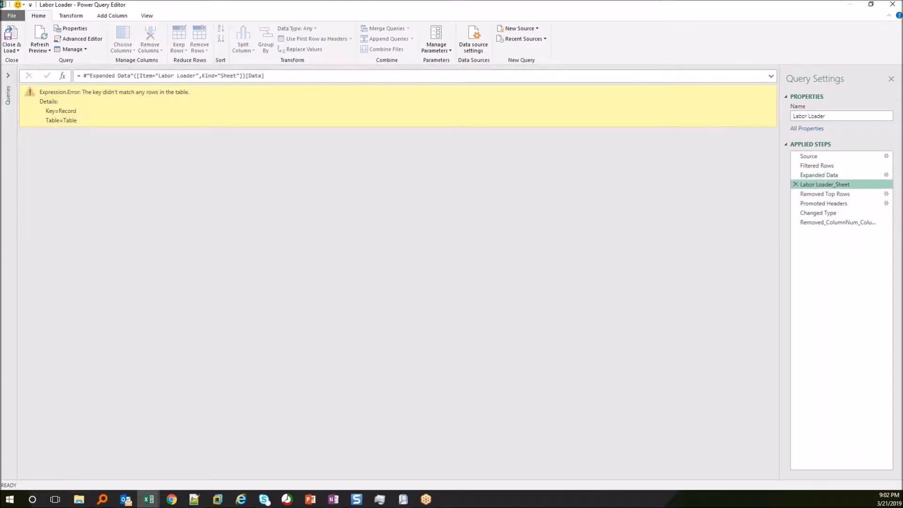
click(807, 177)
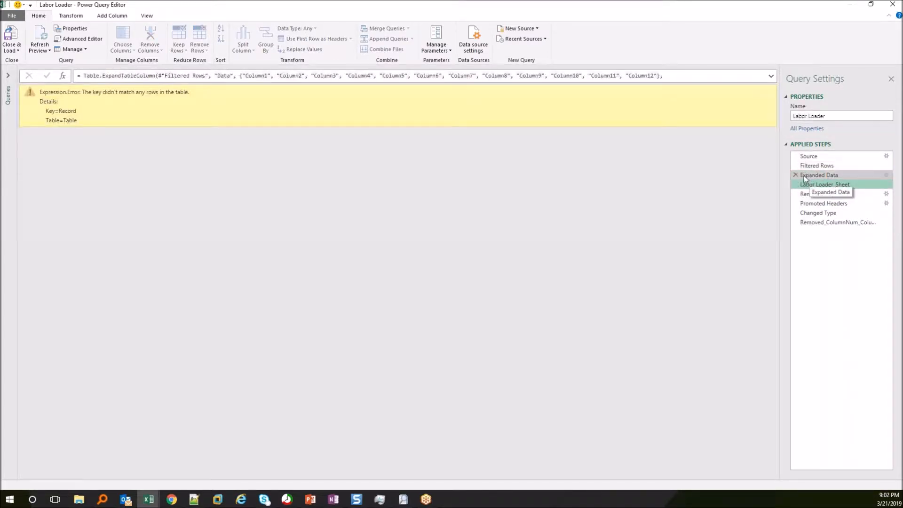
click(795, 175)
click(496, 268)
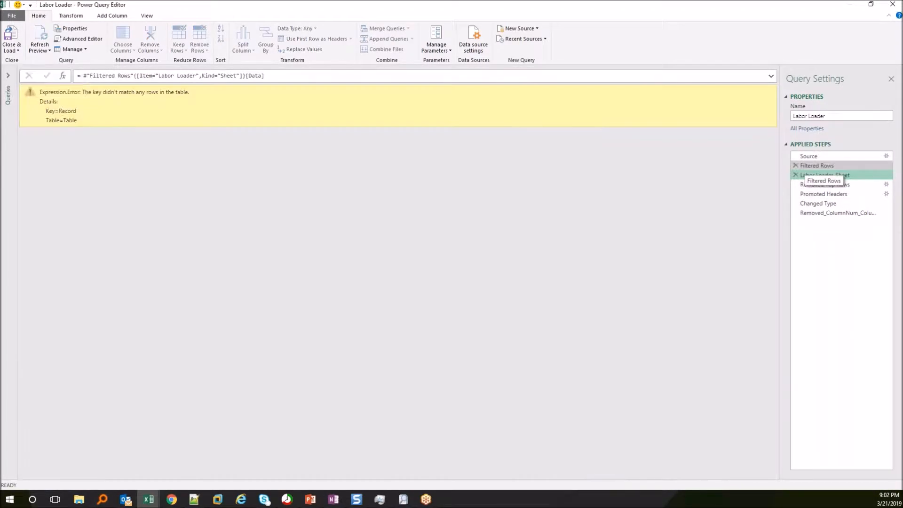
click(801, 168)
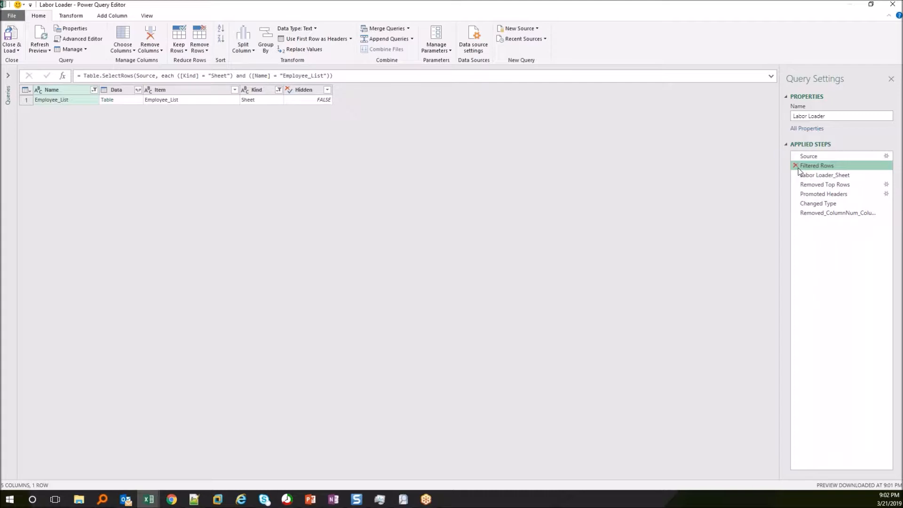
click(795, 165)
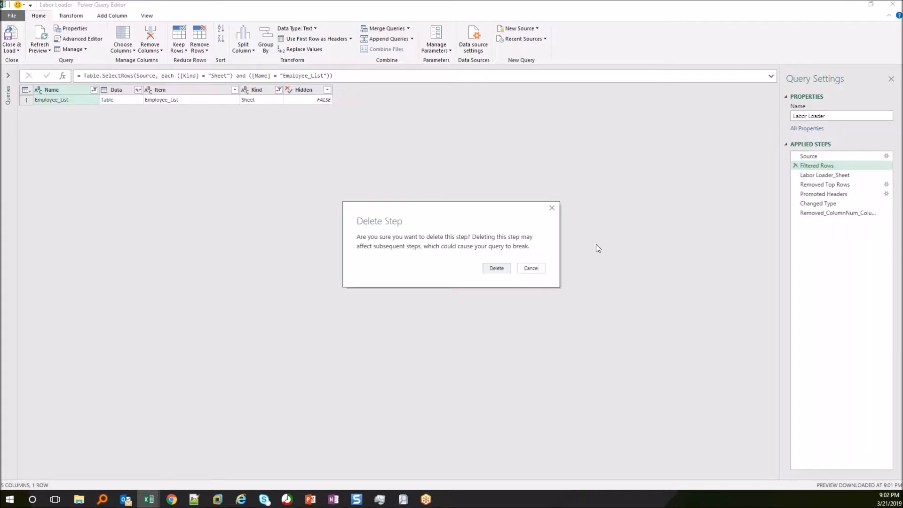
click(497, 268)
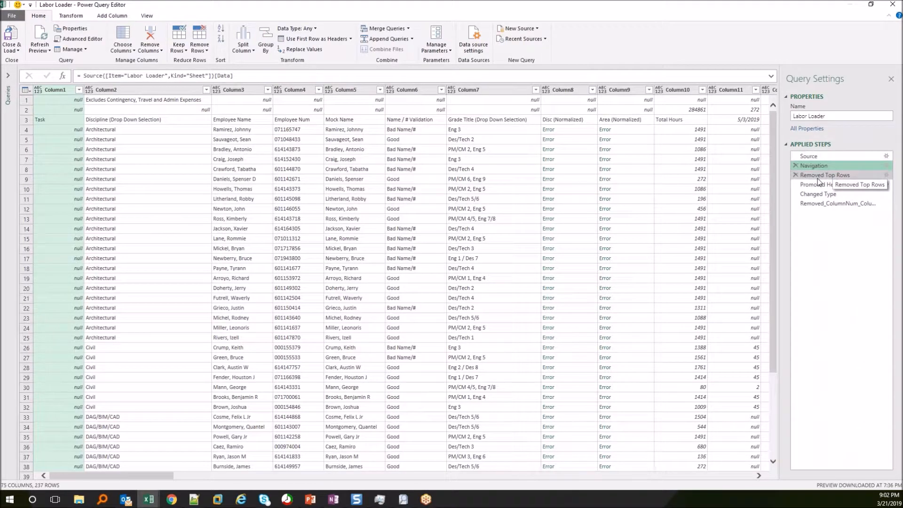
Step: Rename the Discipline (Drop Down Selection) column to Discipline after the Removed_ColumnNum_Columns step
click(815, 206)
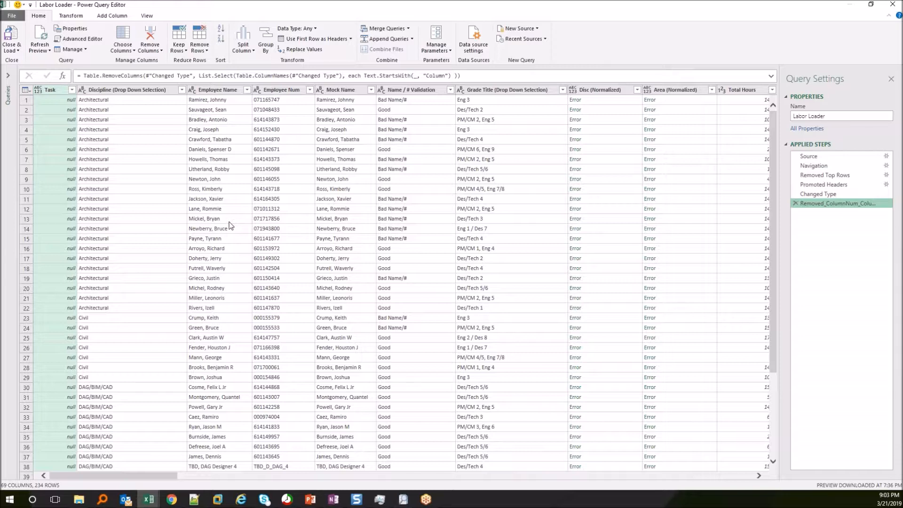
click(109, 91)
double_click(109, 91)
key(End)
key(ctrl+shift+Left)
key(ctrl+shift+Left)
key(ctrl+shift+Left)
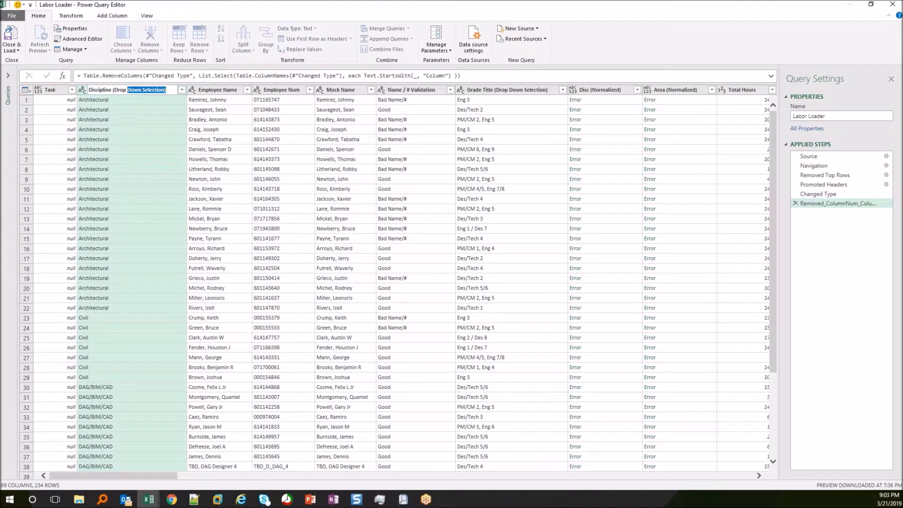
key(BackSpace)
key(BackSpace)
key(Return)
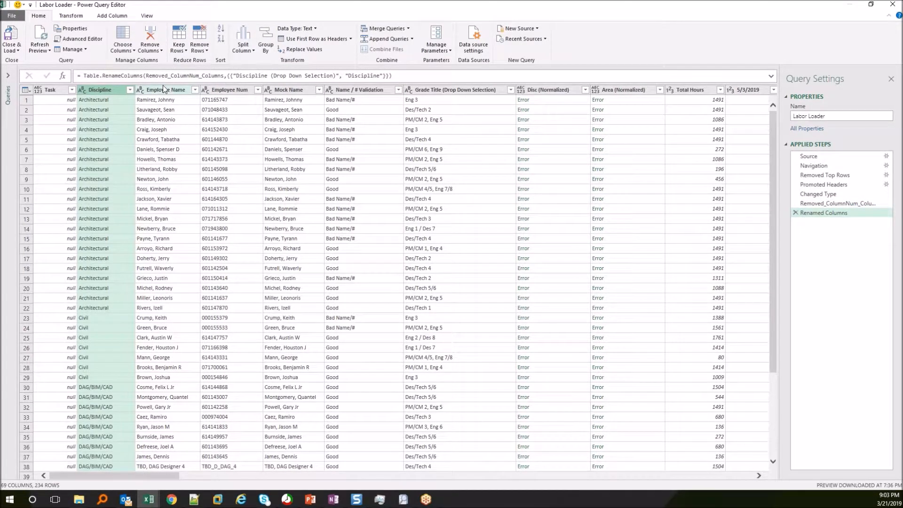
Step: Rename the Employee Name column to Employee_Name and the Employee Num column to Employee_Num
click(171, 91)
double_click(171, 91)
key(Delete)
text(_)
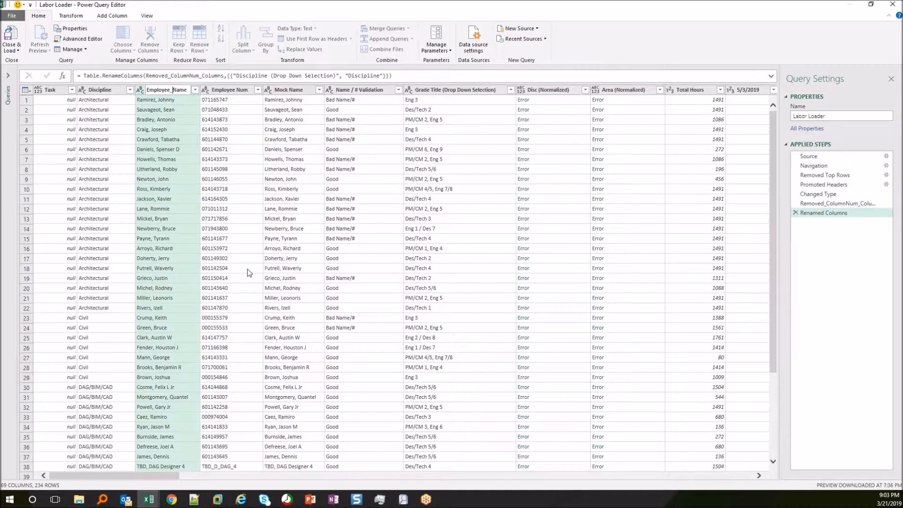
key(Return)
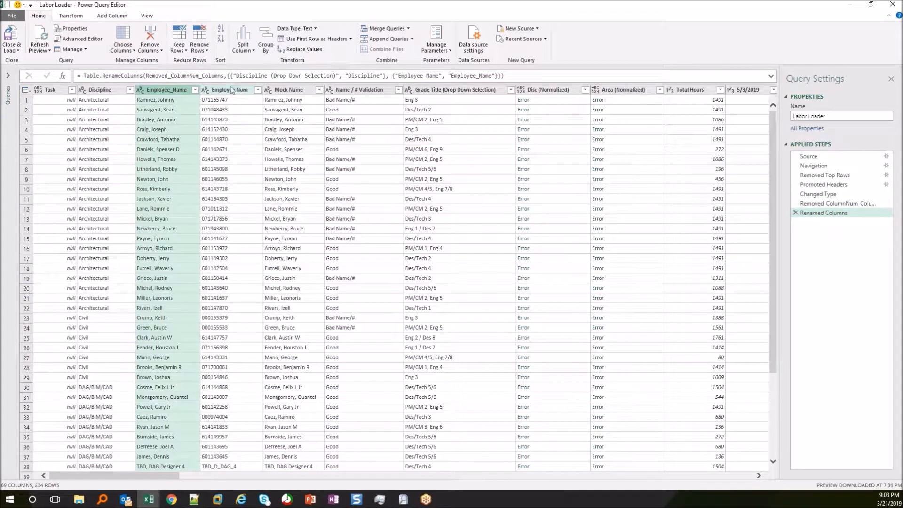
click(232, 90)
double_click(232, 90)
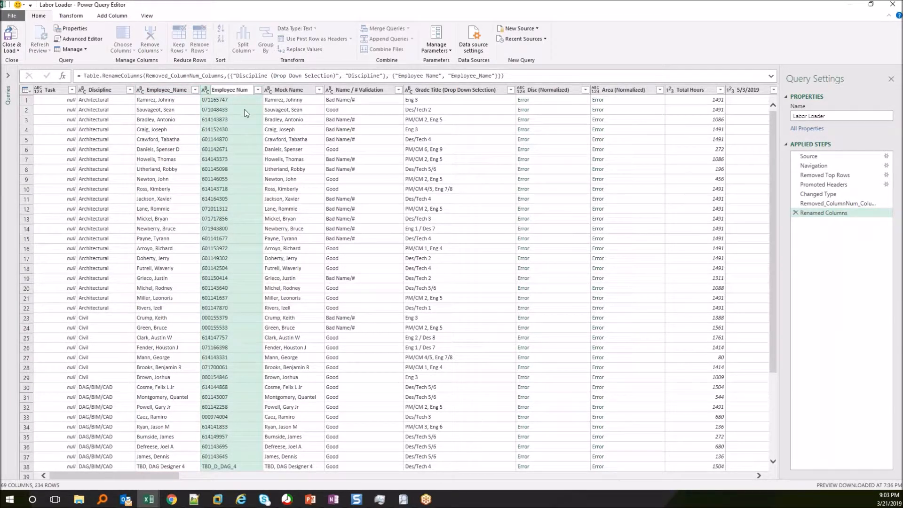
key(Delete)
text(_)
key(Return)
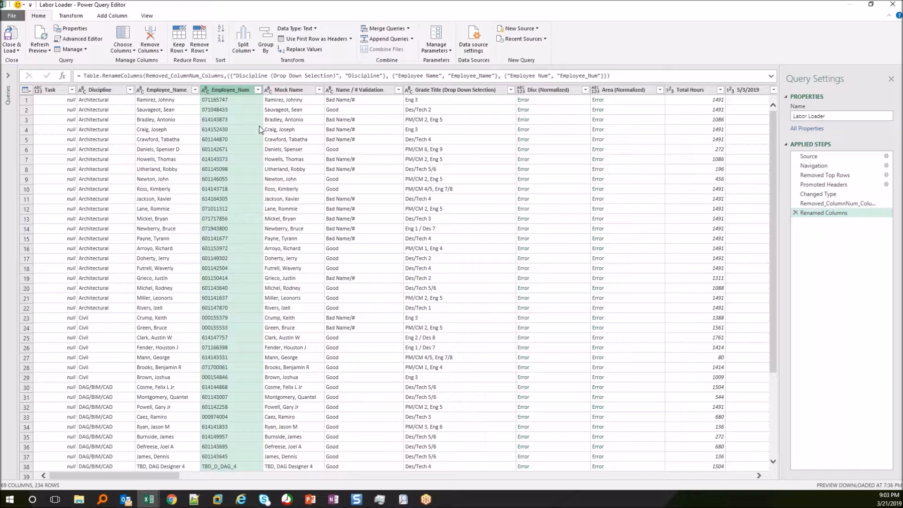
Step: Review the renamed employee columns, and view the data of the Promoted Headers, Removed Top Rows and Navigation steps
click(241, 178)
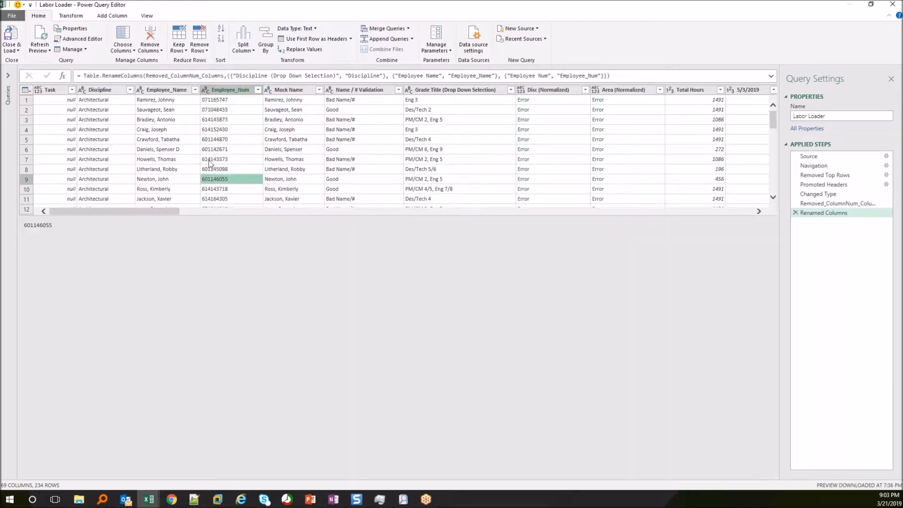
click(151, 139)
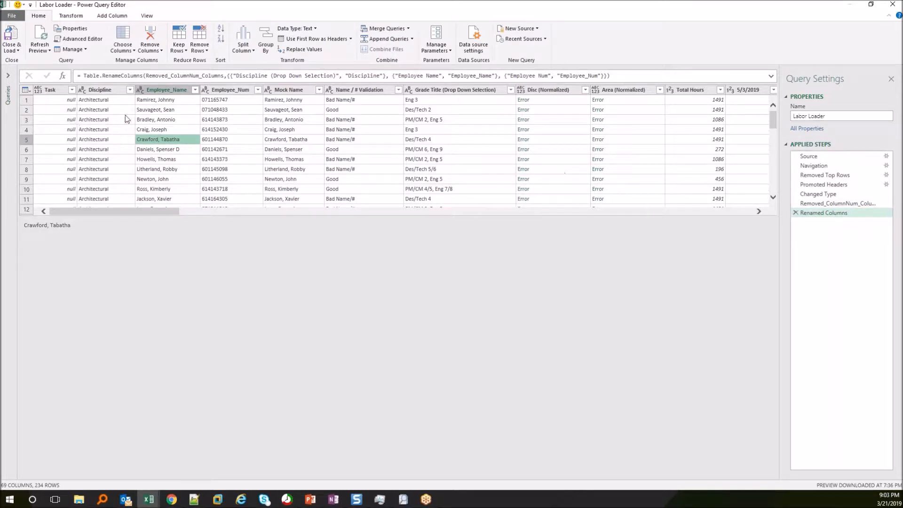
click(815, 186)
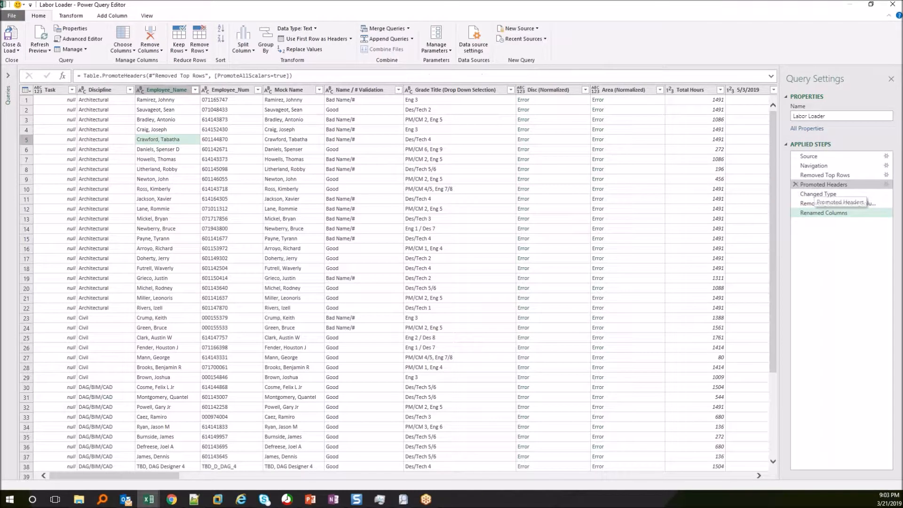
click(817, 176)
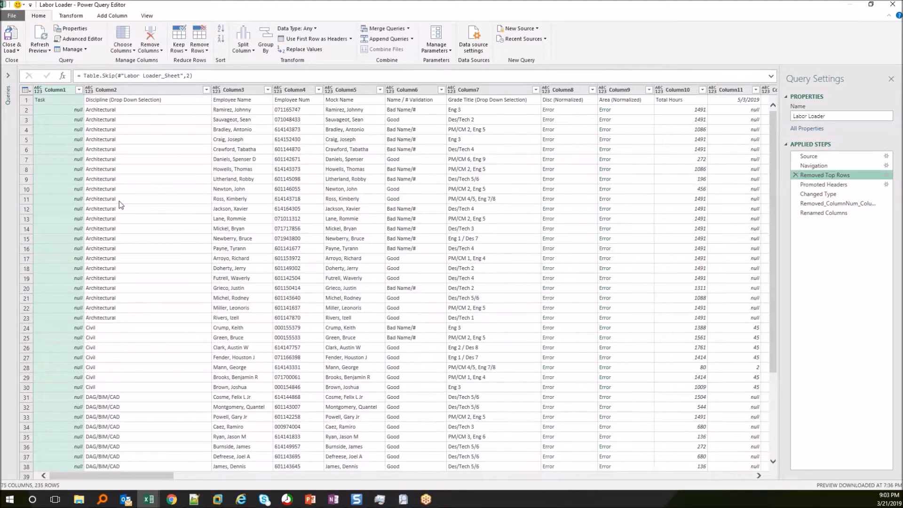
click(814, 166)
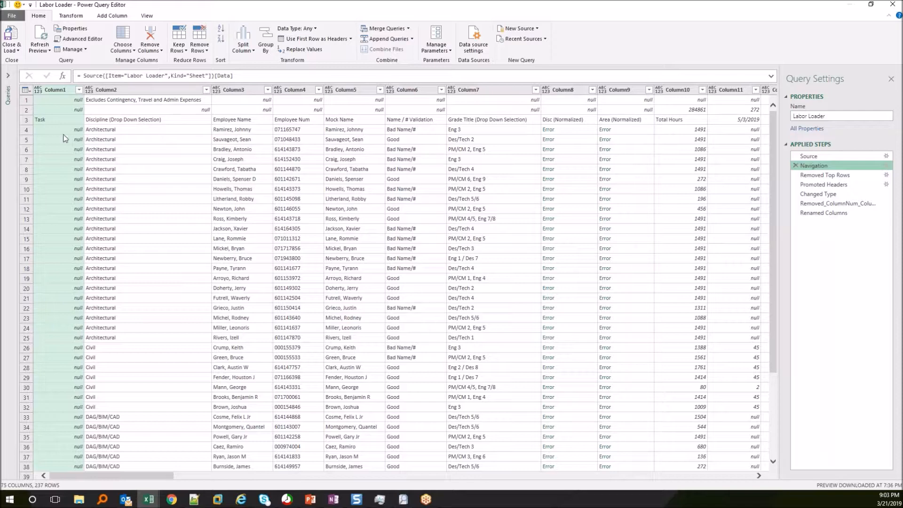
click(134, 129)
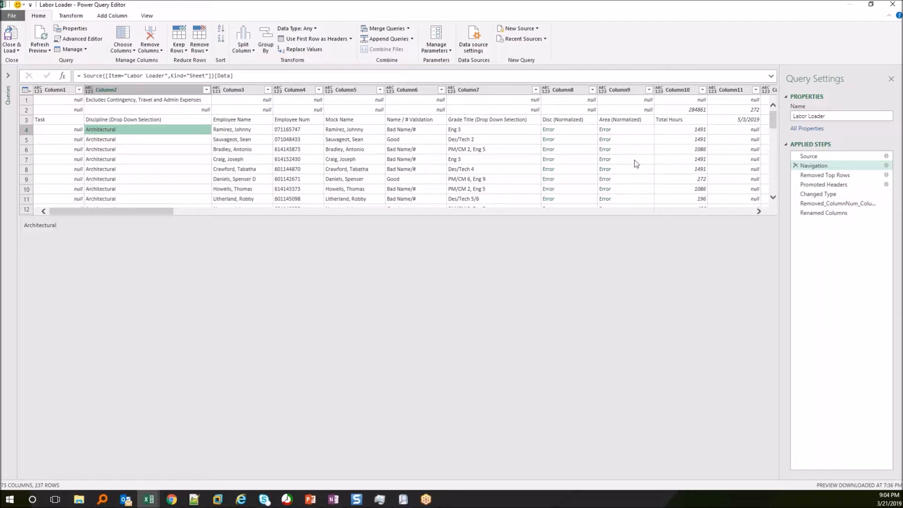
Step: Add an index column after the Renamed Columns step and set its starting value to 4 in the formula
click(827, 212)
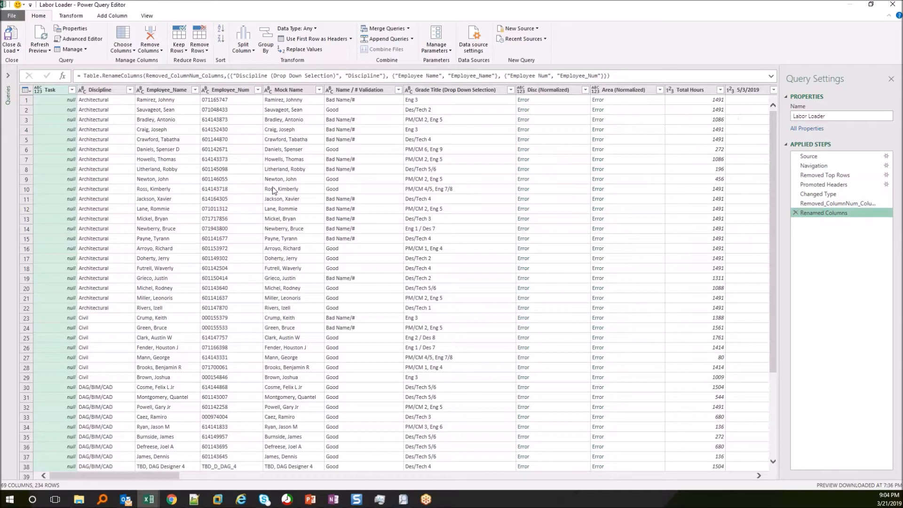
click(112, 17)
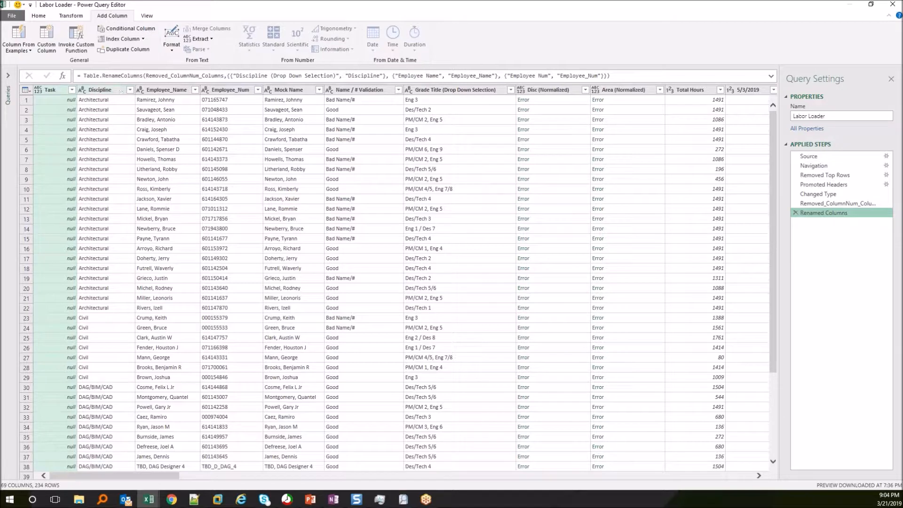
click(130, 40)
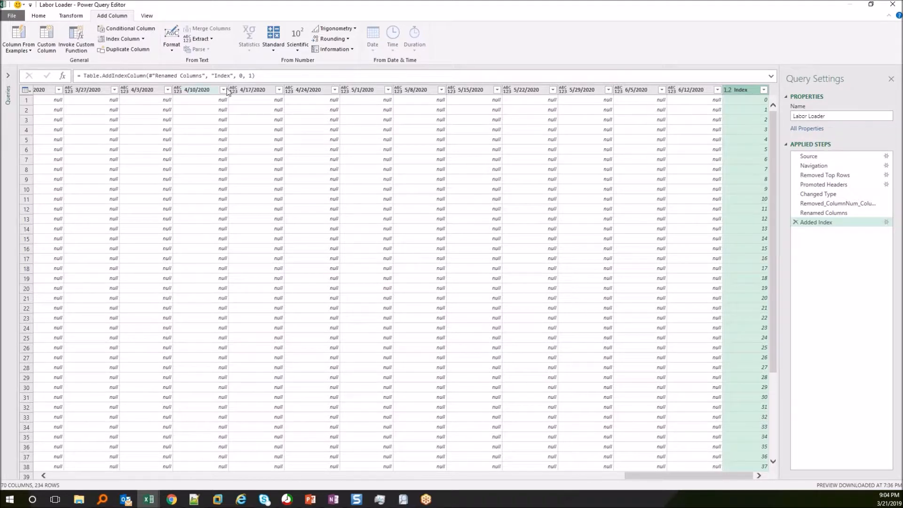
double_click(240, 76)
text(4)
key(Return)
Step: Move the Index column to the beginning of the table
right_click(744, 91)
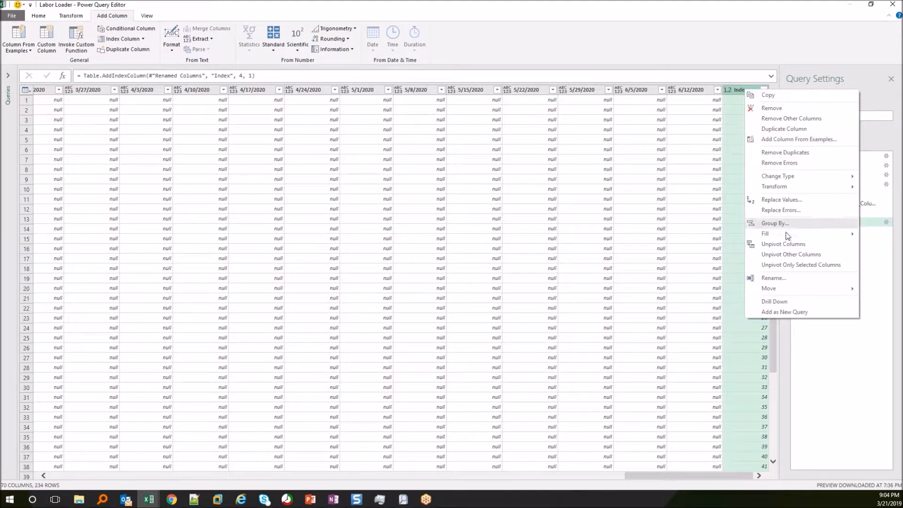
mouse_move(814, 178)
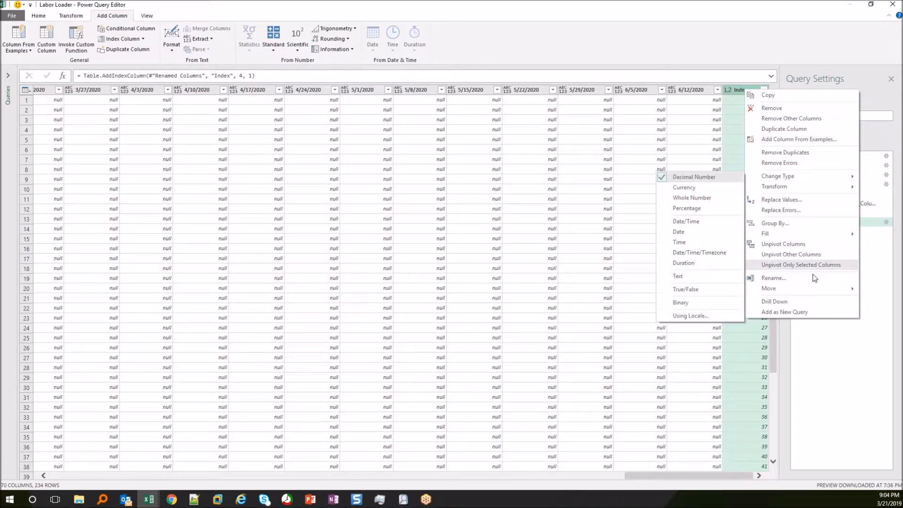
mouse_move(814, 293)
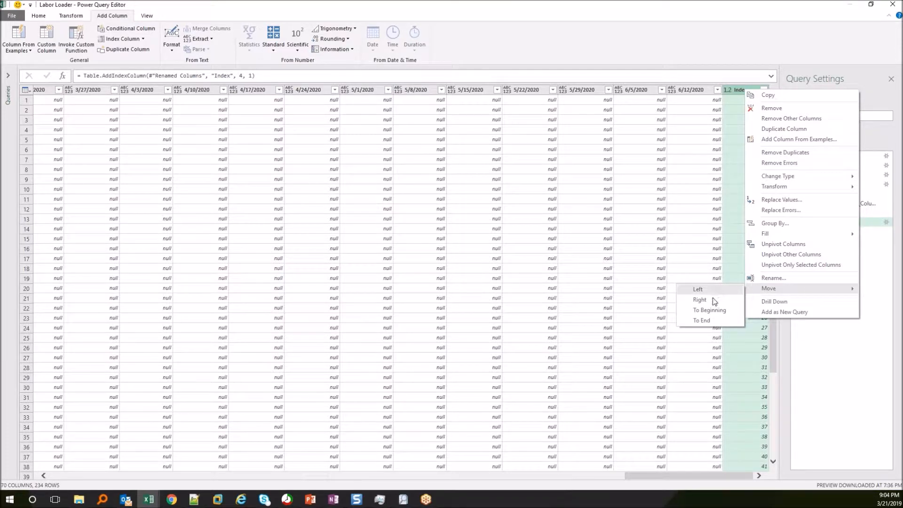
click(713, 310)
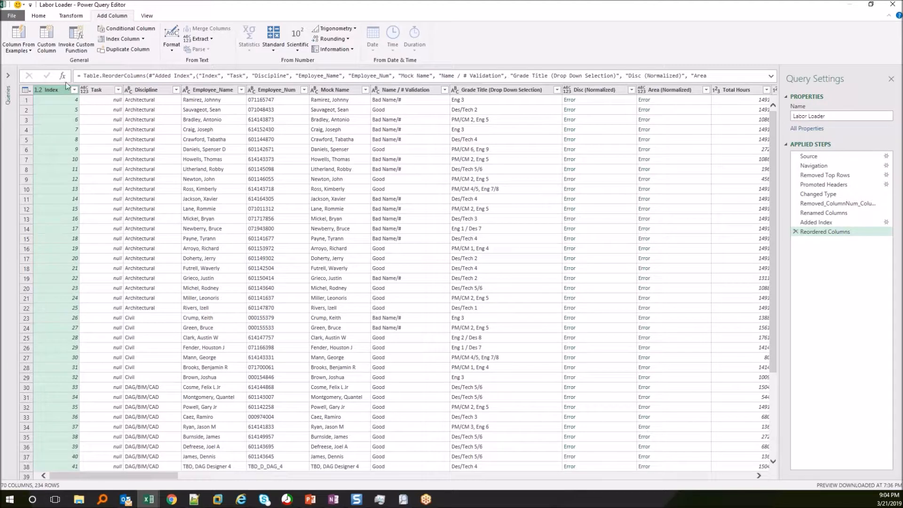
Step: Read the full reordering formula with its column list, and delete the Reordered Columns step
click(772, 76)
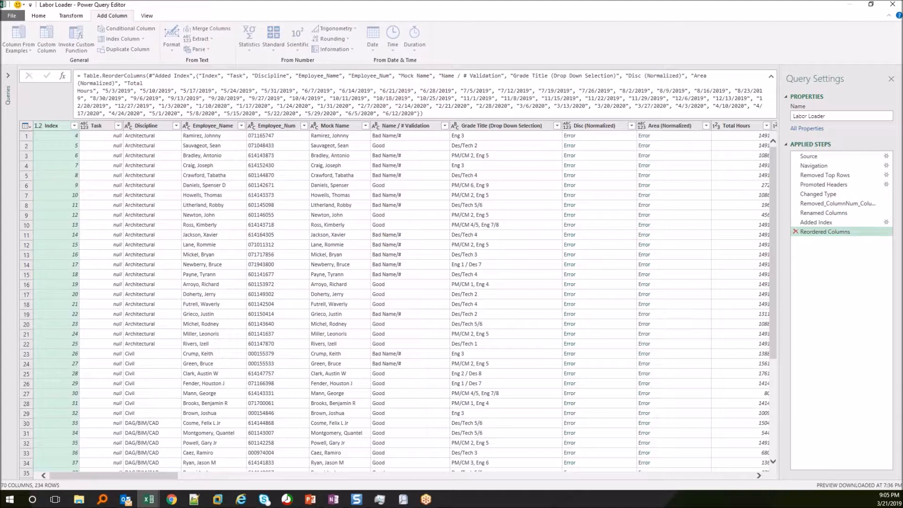
click(796, 232)
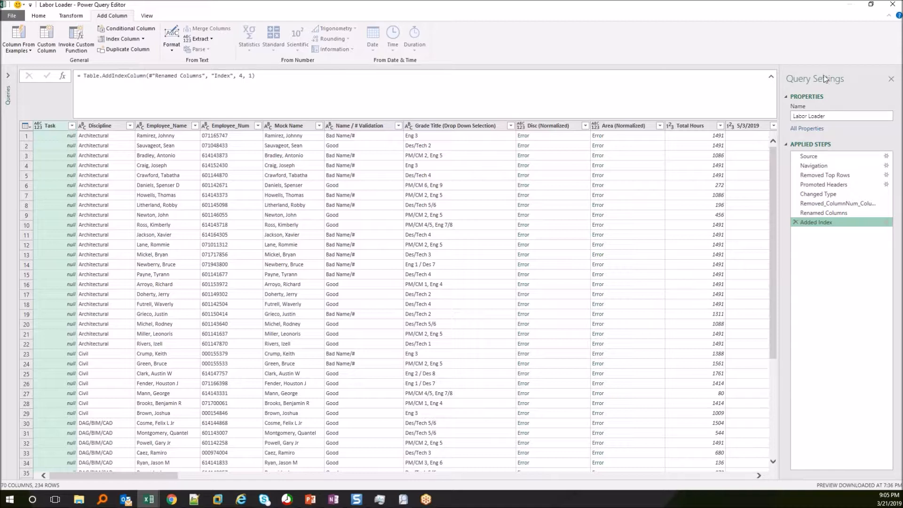
click(771, 77)
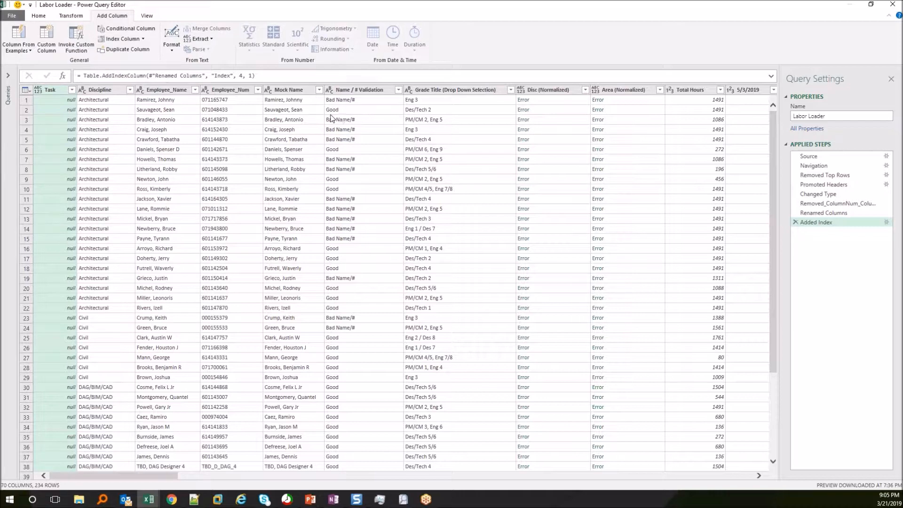
double_click(367, 10)
drag(405, 146, 402, 43)
double_click(402, 43)
Step: Filter the Name / # Validation column to keep only Good
click(398, 90)
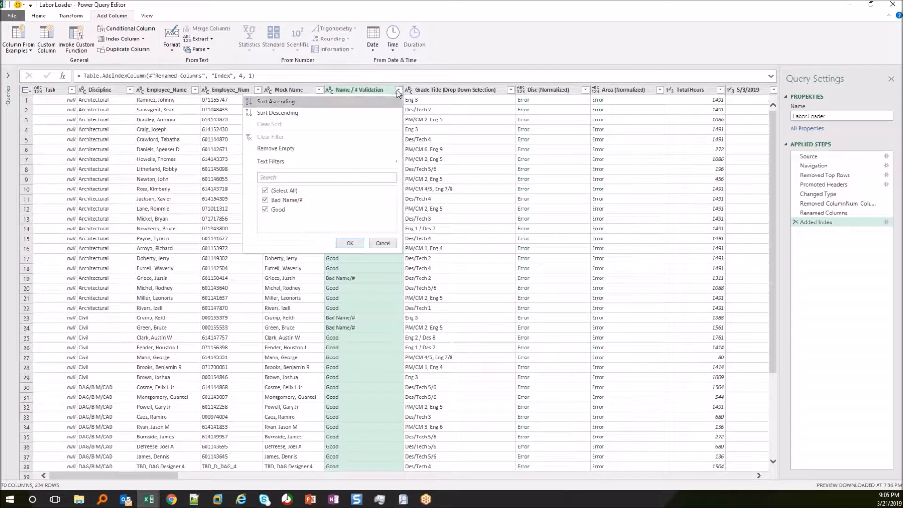
click(265, 191)
click(266, 209)
click(350, 243)
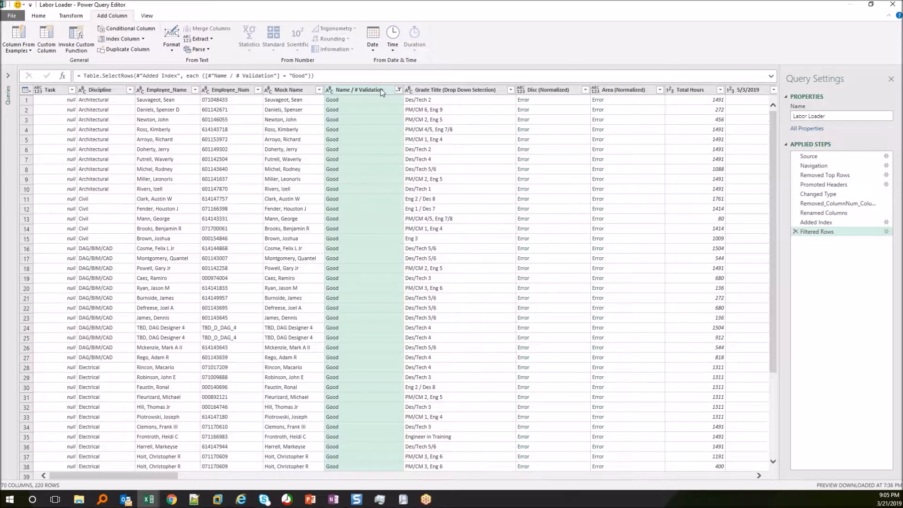
Step: Remove the Name / # Validation, Task, Mock Name, Grade Title (Drop Down Selection), Disc (Normalized) and Area (Normalized) columns
click(36, 16)
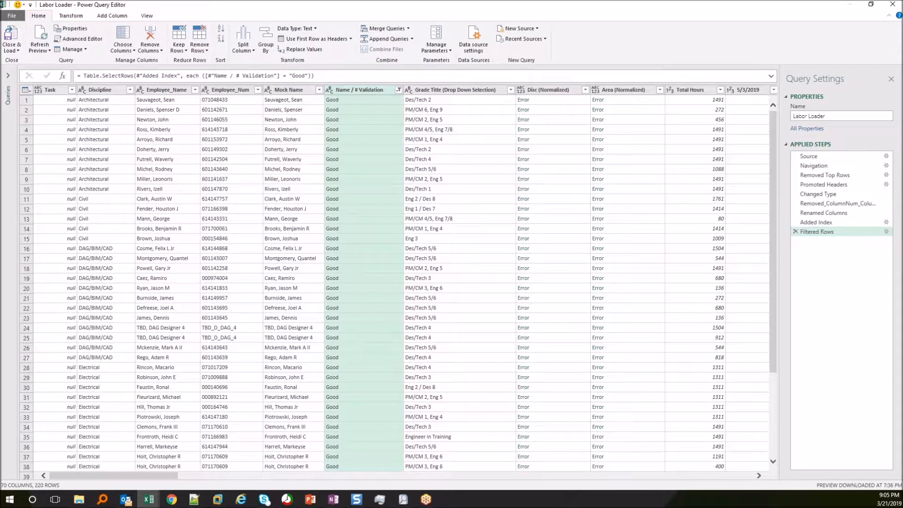
click(150, 36)
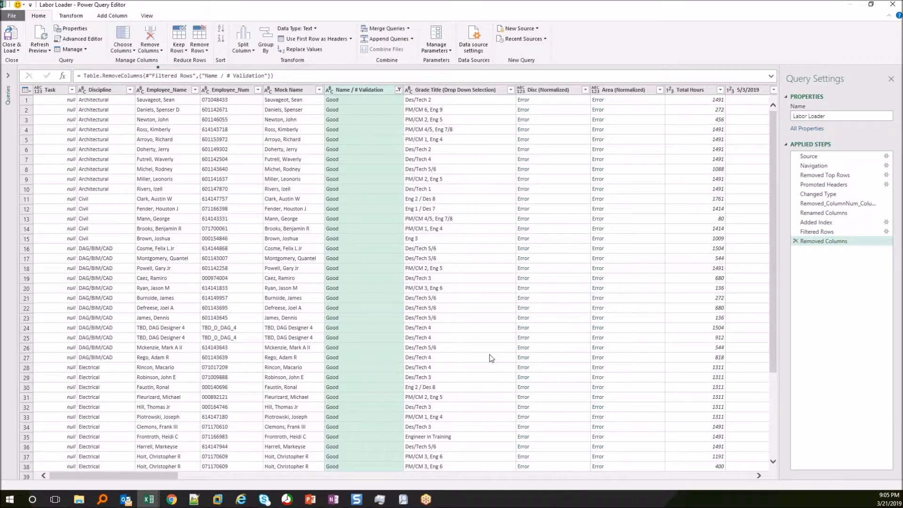
shift+click(551, 90)
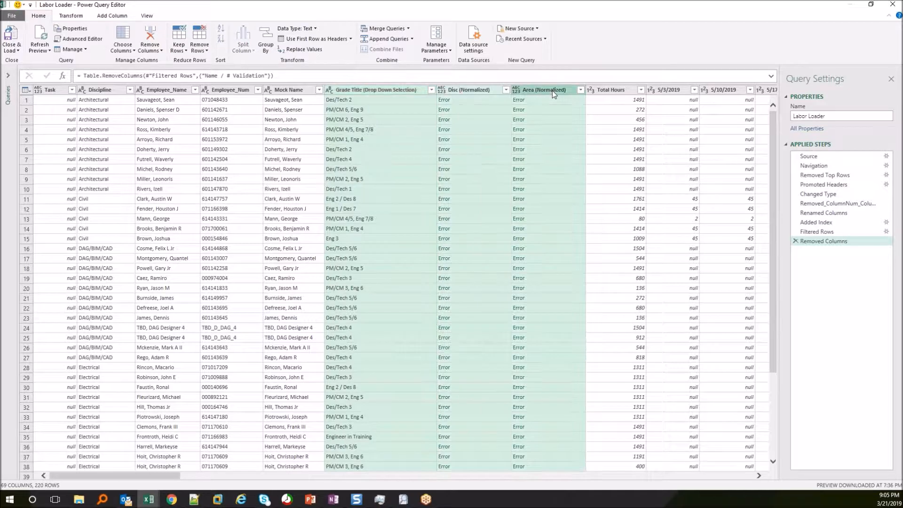
ctrl+click(291, 89)
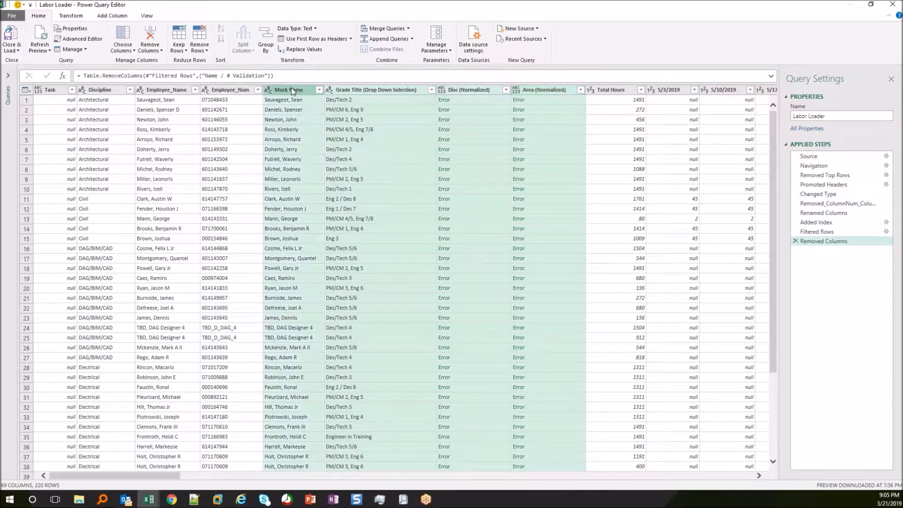
ctrl+click(57, 92)
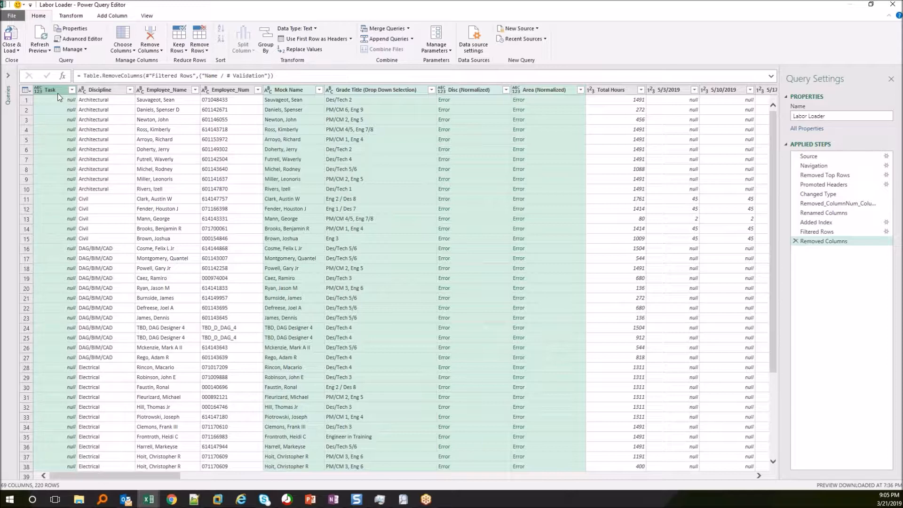
click(148, 33)
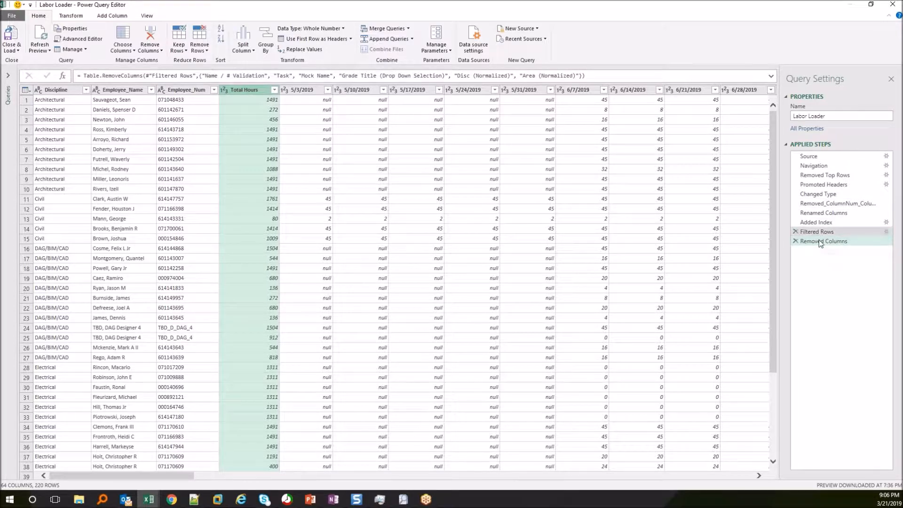
Step: Sort the table by Total Hours in ascending order
click(865, 241)
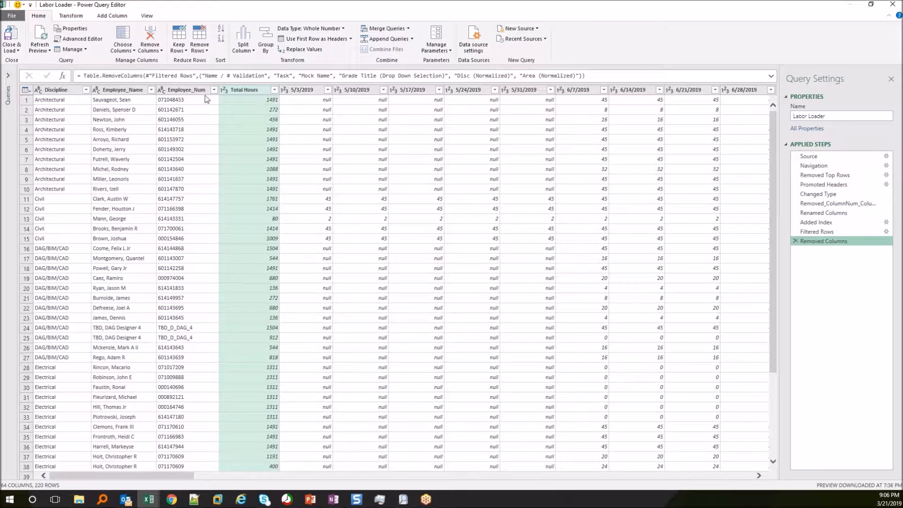
click(275, 91)
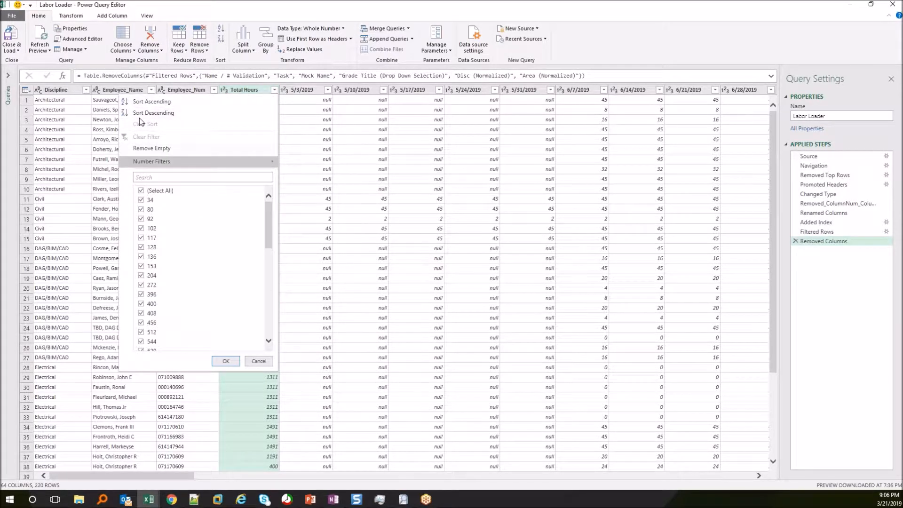
click(148, 101)
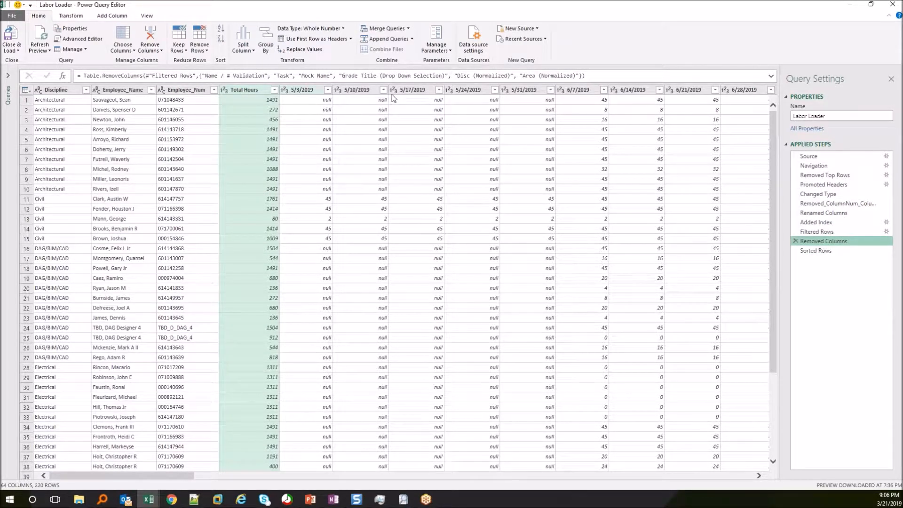
Step: Remove the 5/10/2019 column at the Removed Columns step, before Sorted Rows, accepting the intermediate step insertion
right_click(357, 91)
click(380, 111)
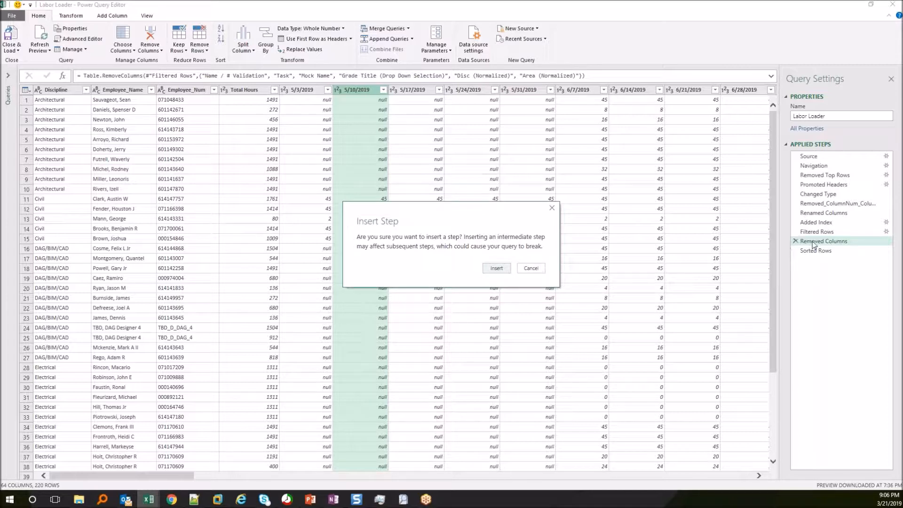
click(498, 269)
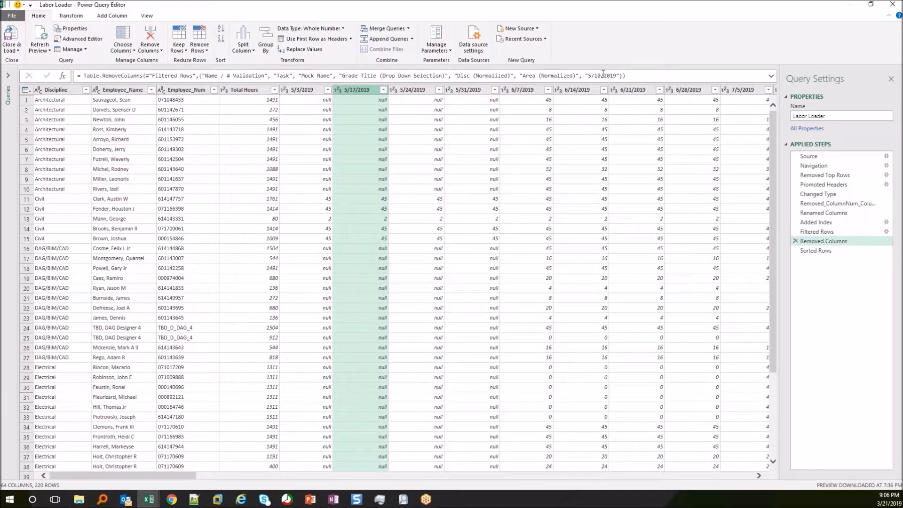
Step: Delete "5/10/2019" from the column list in the Removed Columns formula to bring that column back
click(771, 76)
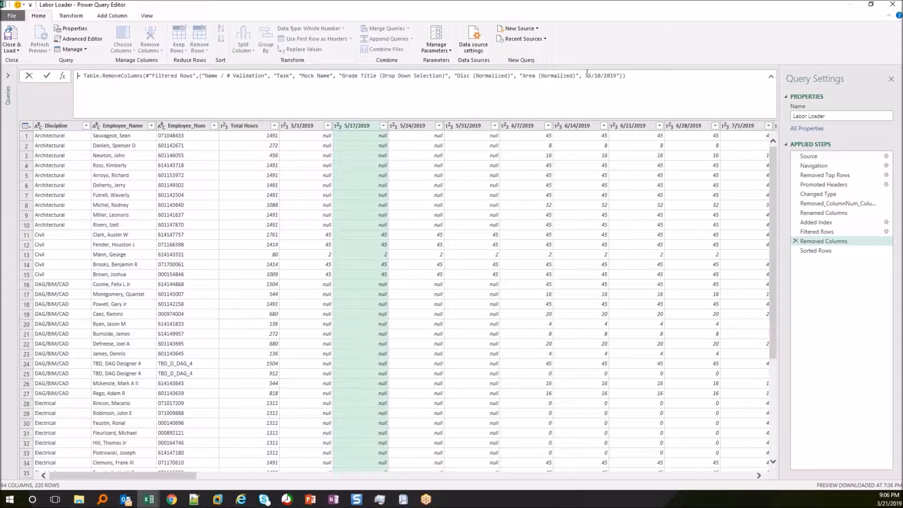
drag(586, 74, 616, 75)
key(shift+Right)
key(BackSpace)
key(BackSpace)
key(Return)
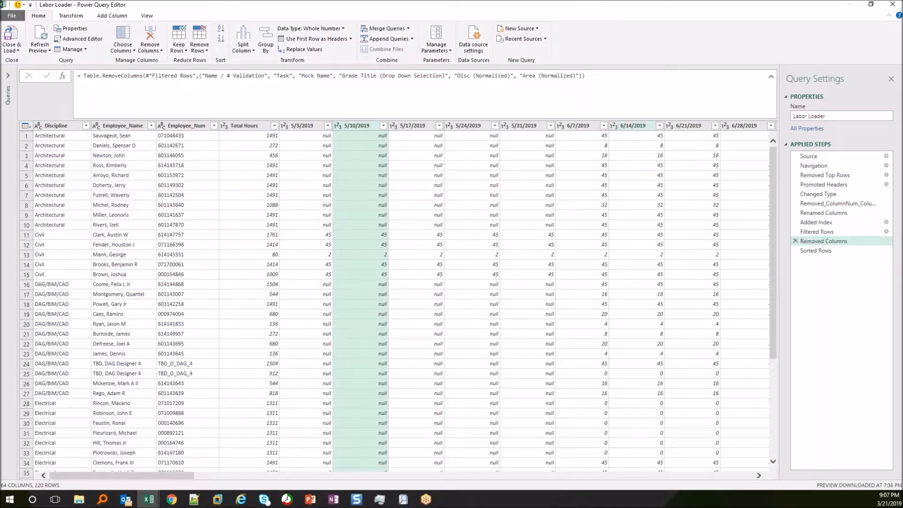
Step: Copy the whole Labor Loader M code from the Advanced Editor and paste it into a blank Notepad++ document as a backup
double_click(543, 6)
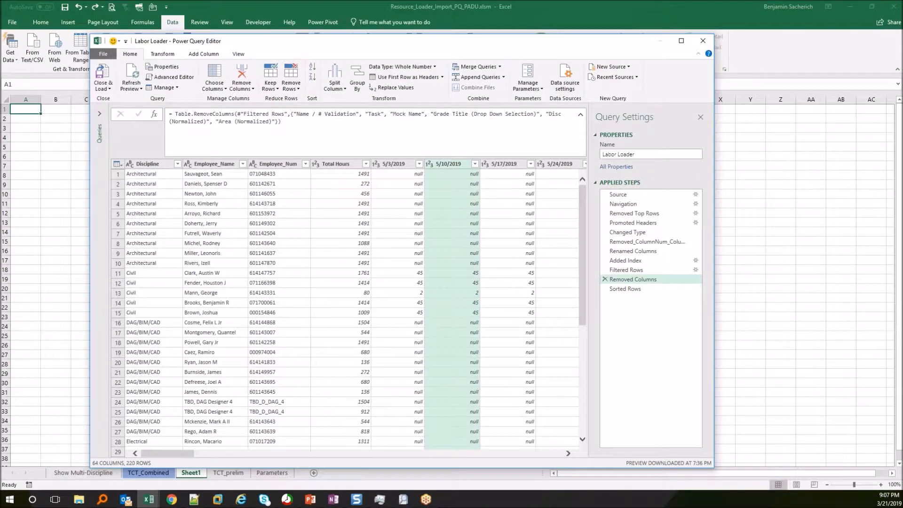
click(186, 77)
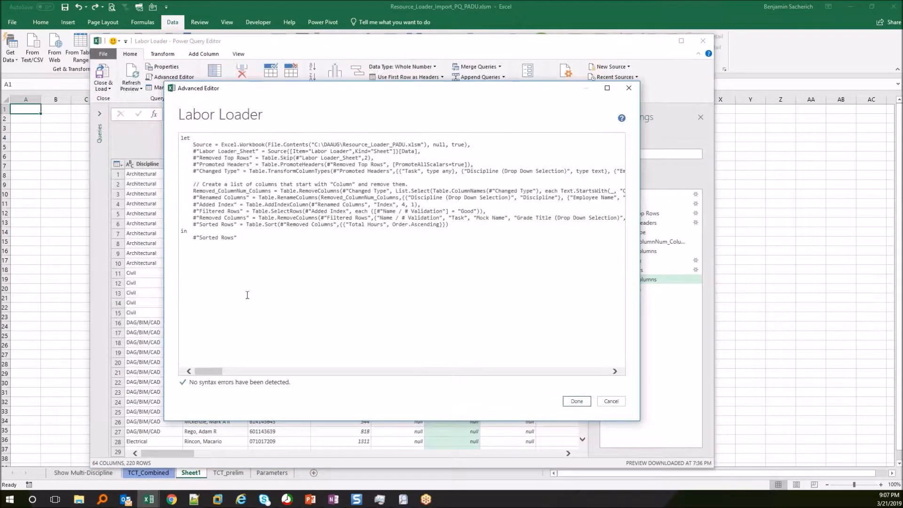
key(ctrl+a)
key(ctrl+c)
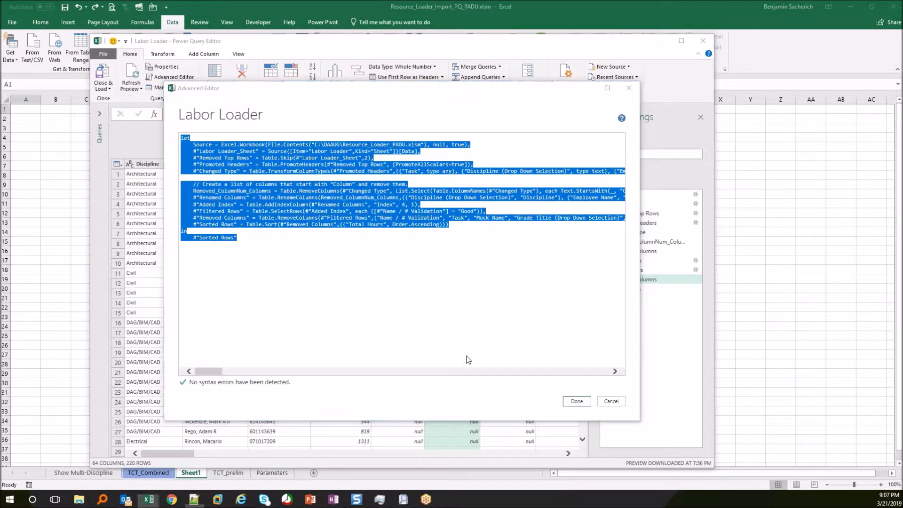
key(alt+Tab)
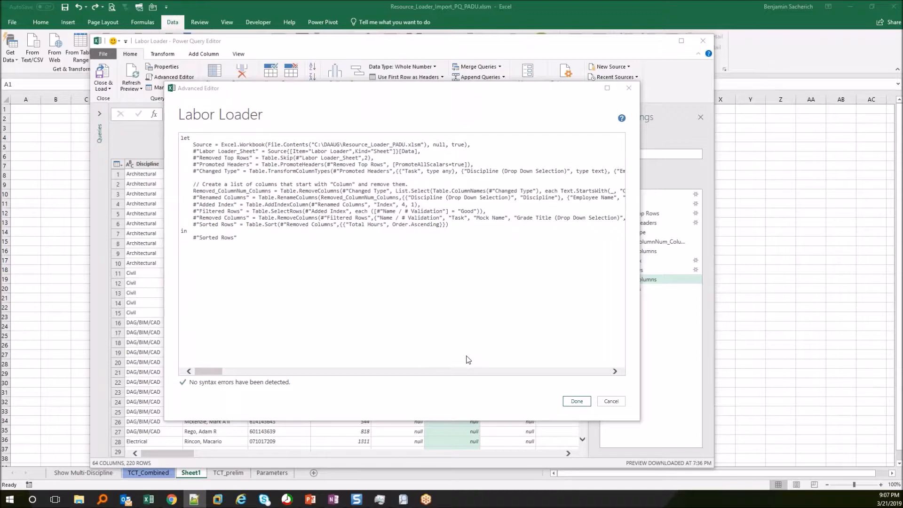
key(ctrl+v)
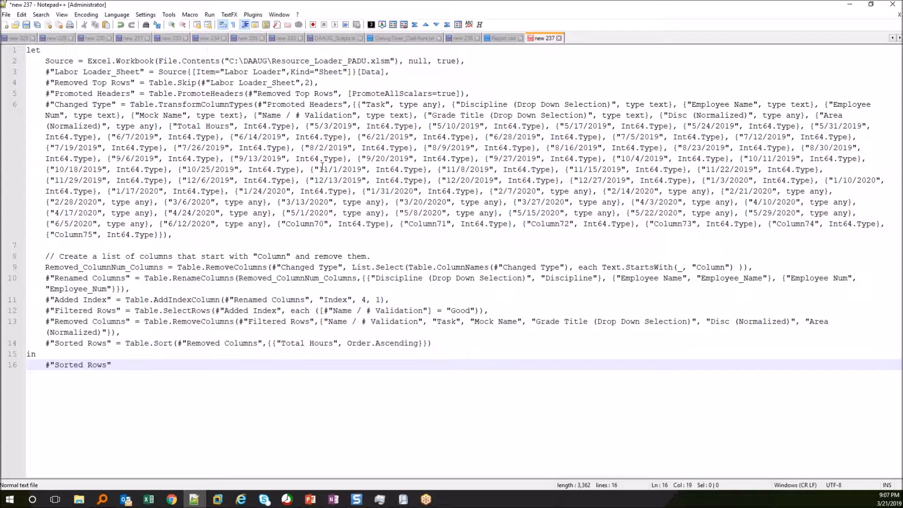
Step: Back in the Advanced Editor, corrupt the "Total Hours" name in the Sorted Rows line with "dsfasdfsadf" and apply the code
key(alt+Tab)
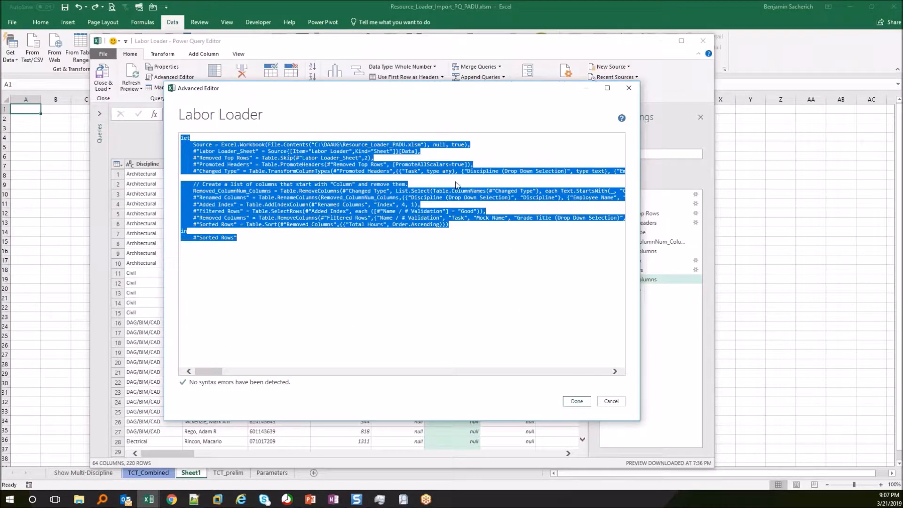
click(367, 225)
text(dsfasdfsadf)
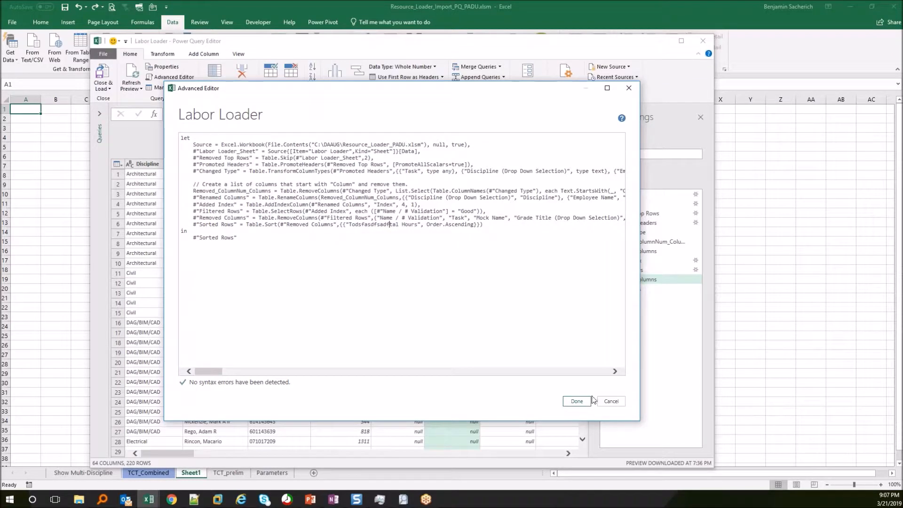
click(577, 401)
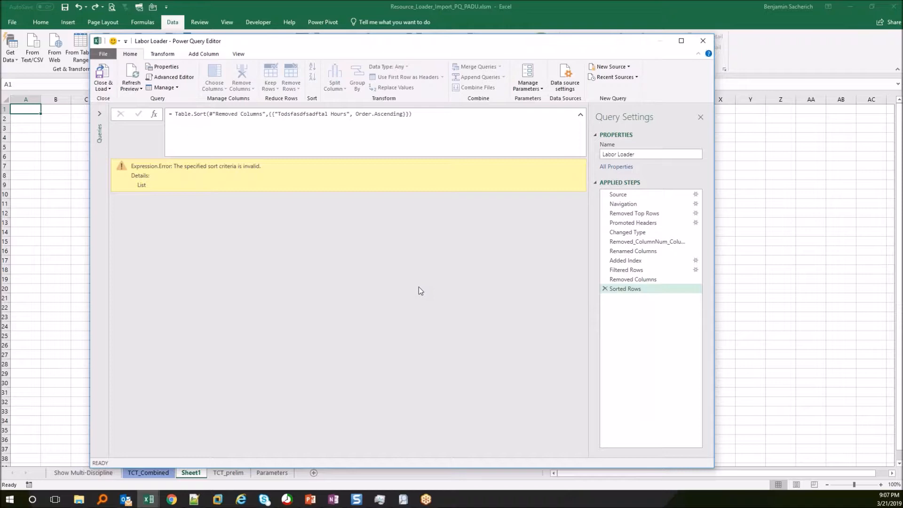
Step: Replace the broken code in the Advanced Editor with the backup copied from Notepad++ and apply it
click(171, 77)
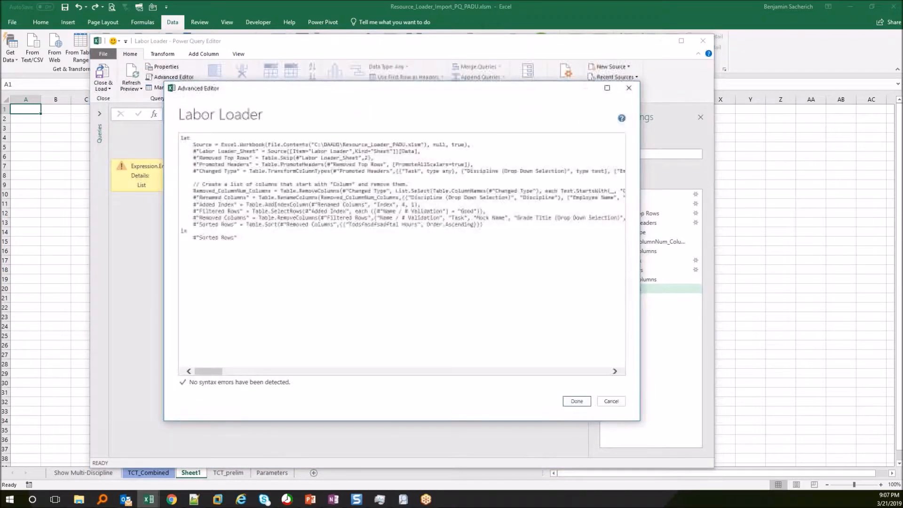
key(alt+Tab)
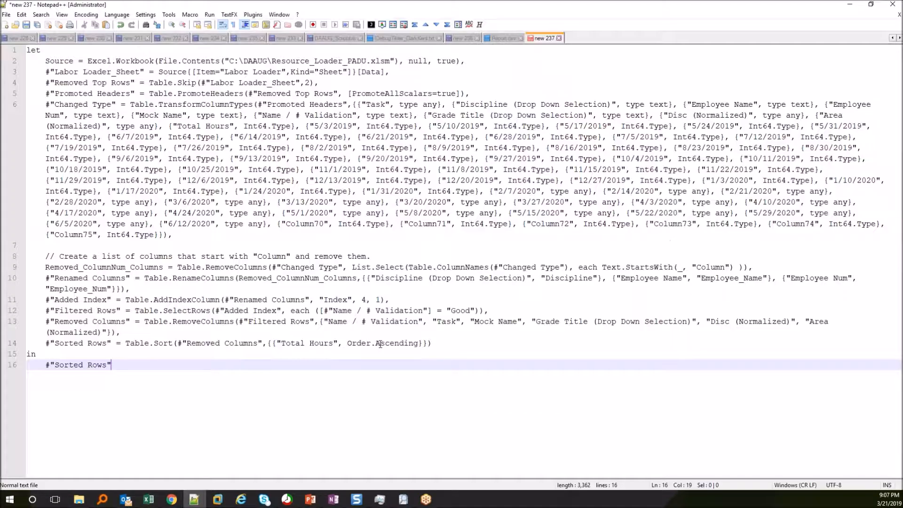
key(ctrl+a)
key(ctrl+c)
key(alt+Tab)
key(ctrl+a)
key(ctrl+v)
click(576, 400)
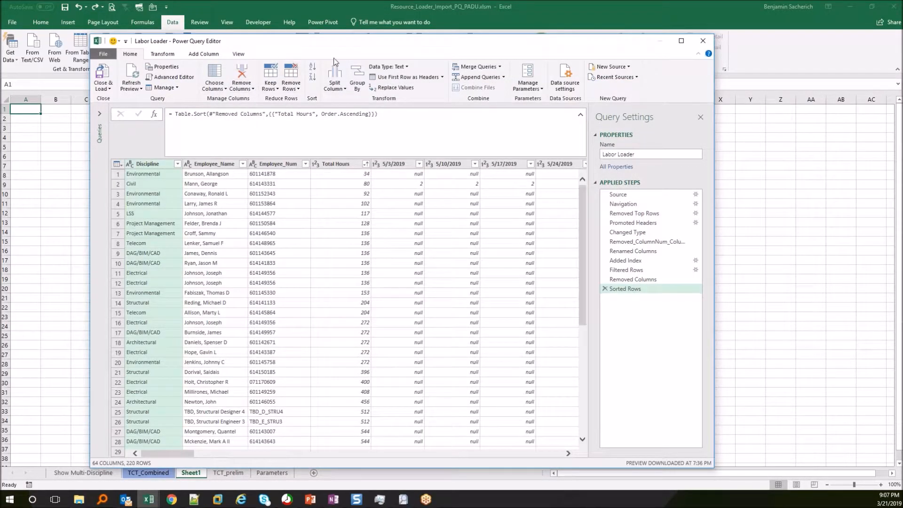
Step: Close the query editor, load the Labor Loader query into the workbook, and save the workbook
drag(298, 45, 332, 16)
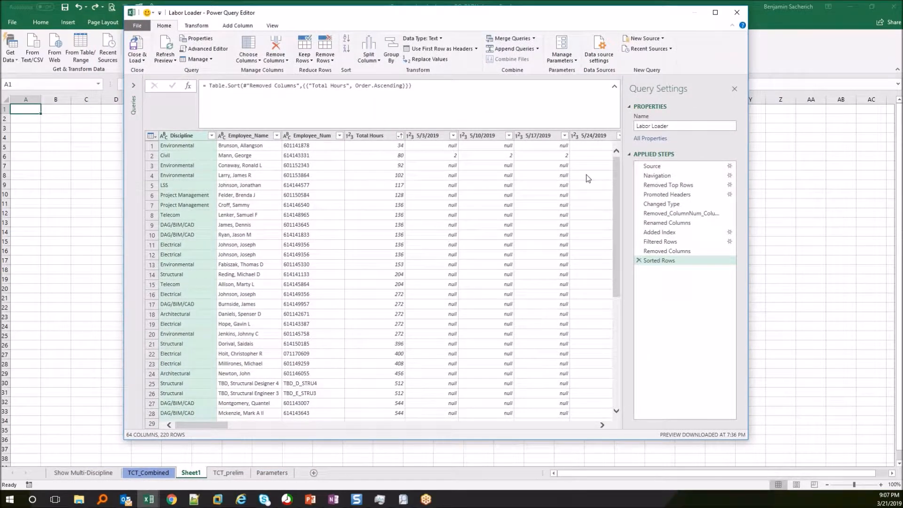
click(137, 44)
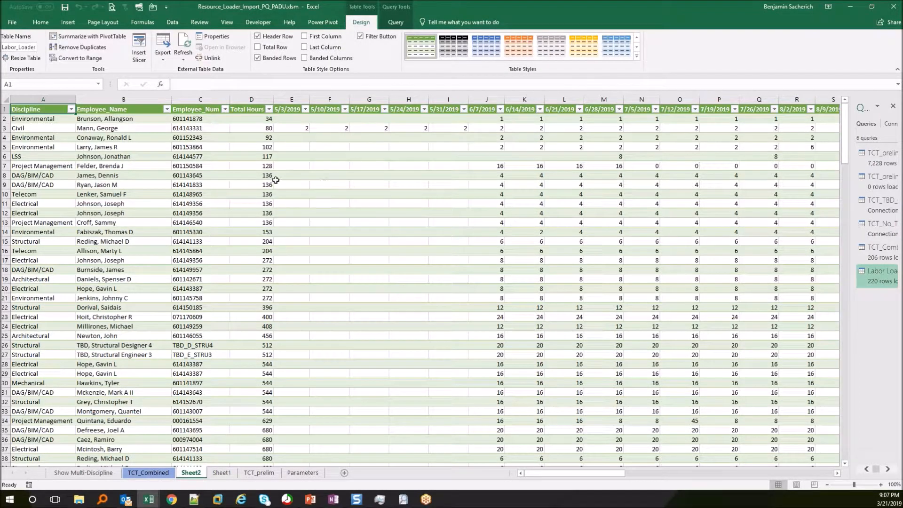
click(65, 7)
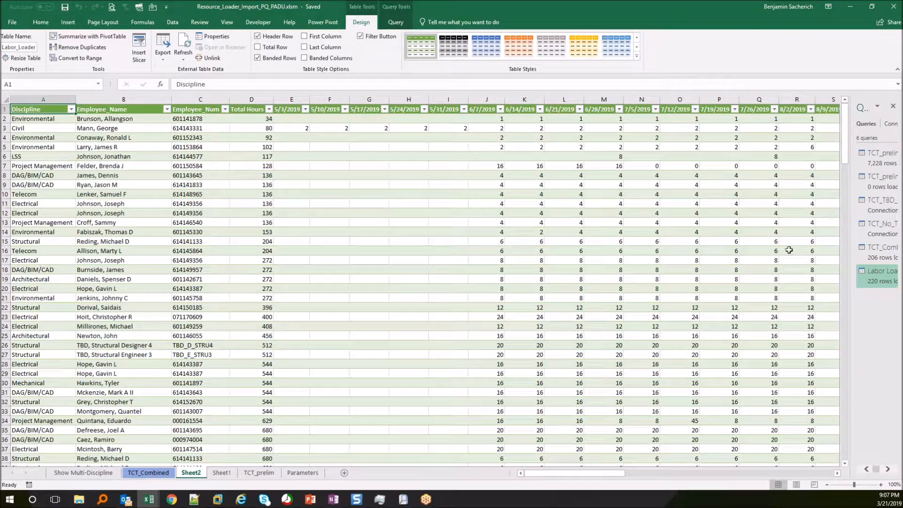
Step: Reopen the Labor Loader query for editing and rename it TCT_prelim_DAAUG
drag(849, 237, 748, 235)
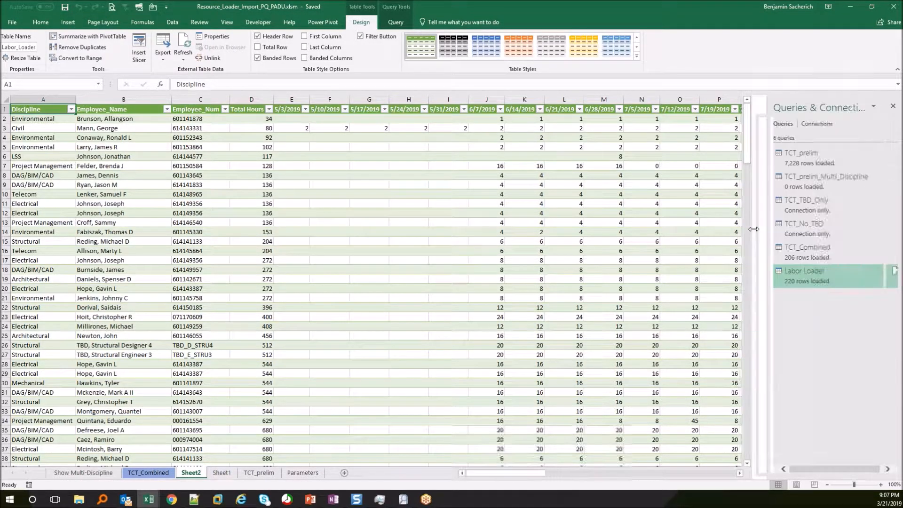
right_click(789, 275)
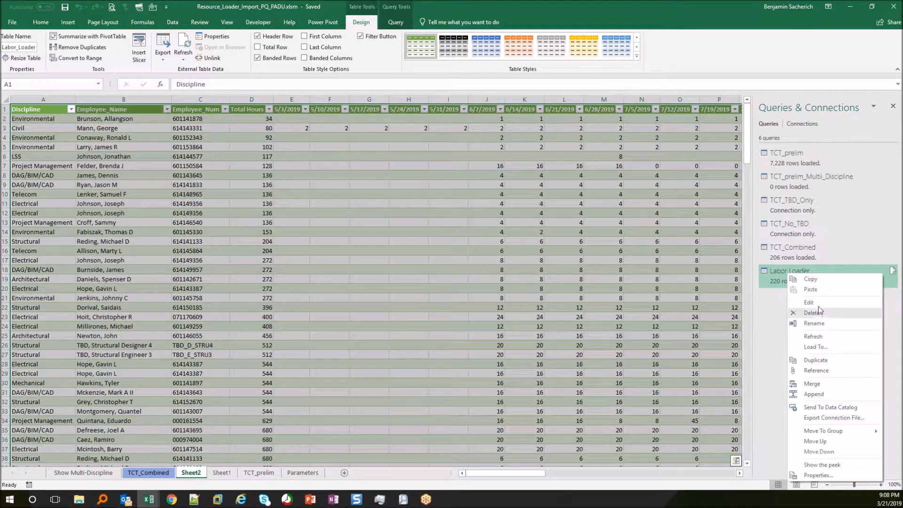
click(810, 303)
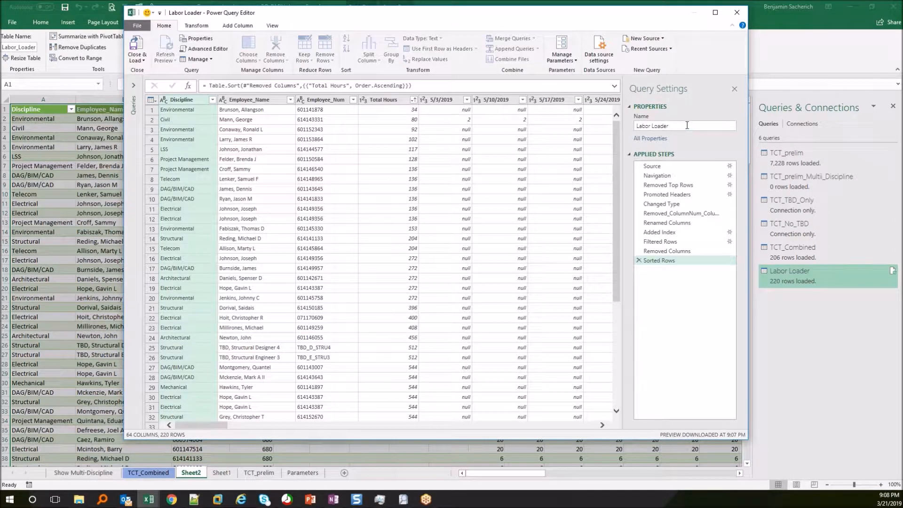
drag(689, 125, 552, 122)
text(TCT_prelim)
text(_DAAUG)
key(Return)
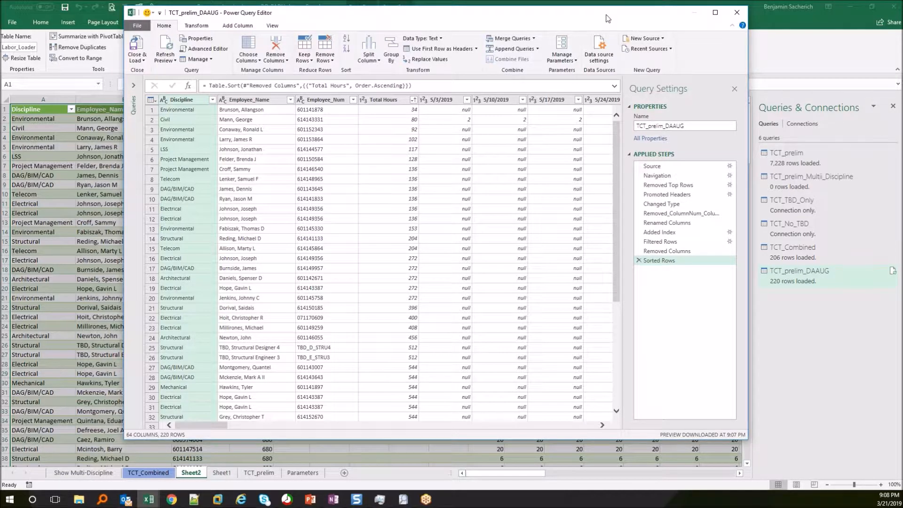
Step: Delete the Sorted Rows step and check the last columns of the table for the Index column
double_click(607, 18)
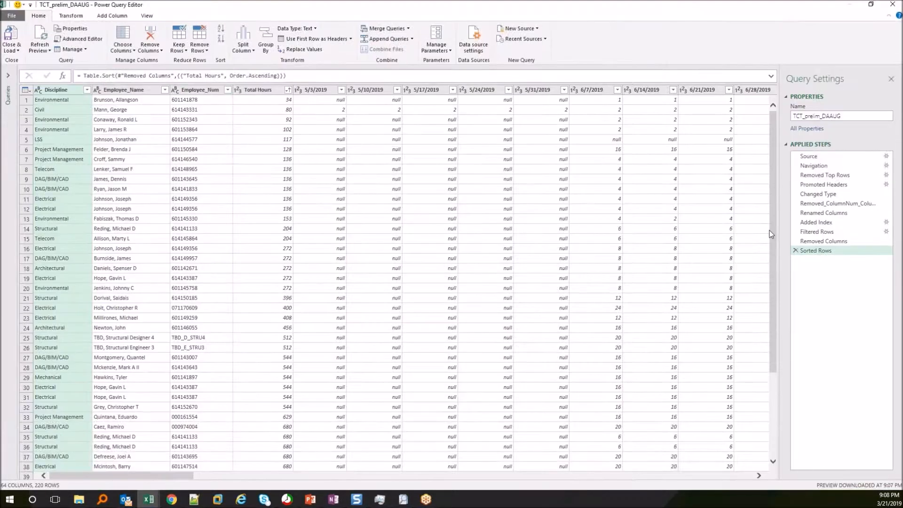
click(795, 250)
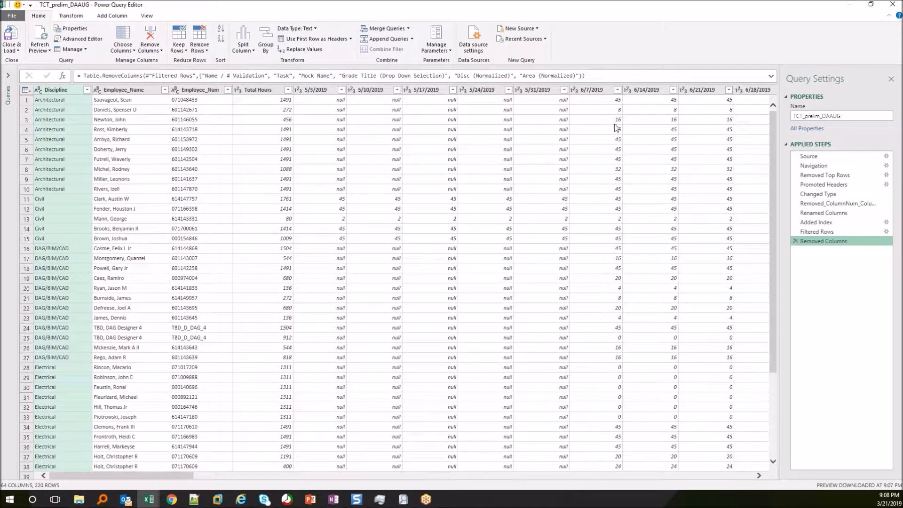
drag(172, 475, 752, 485)
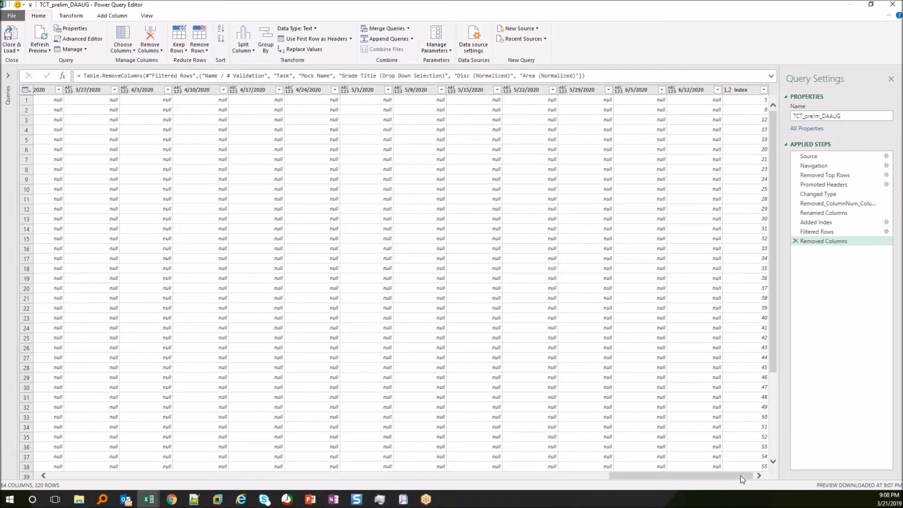
drag(740, 476, 180, 476)
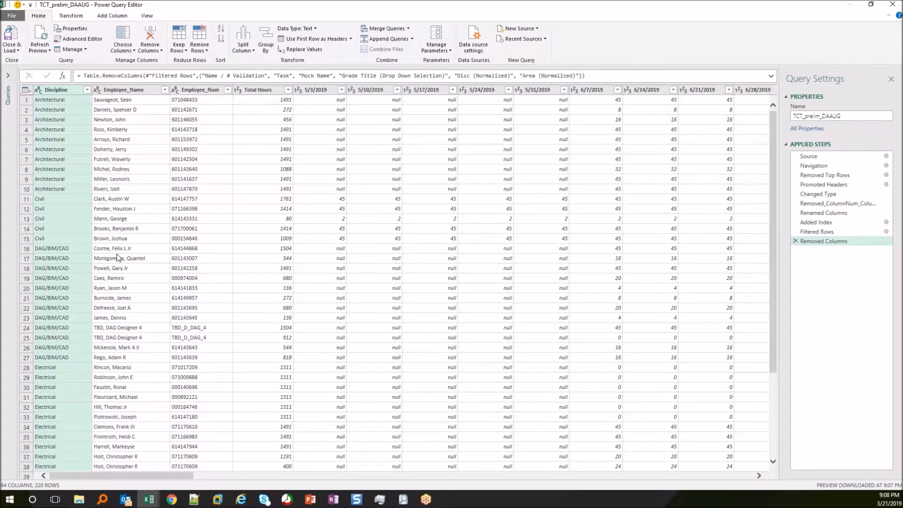
Step: Switch to Notepad++ with the M code backup and move its window to the next monitor
key(alt+Tab)
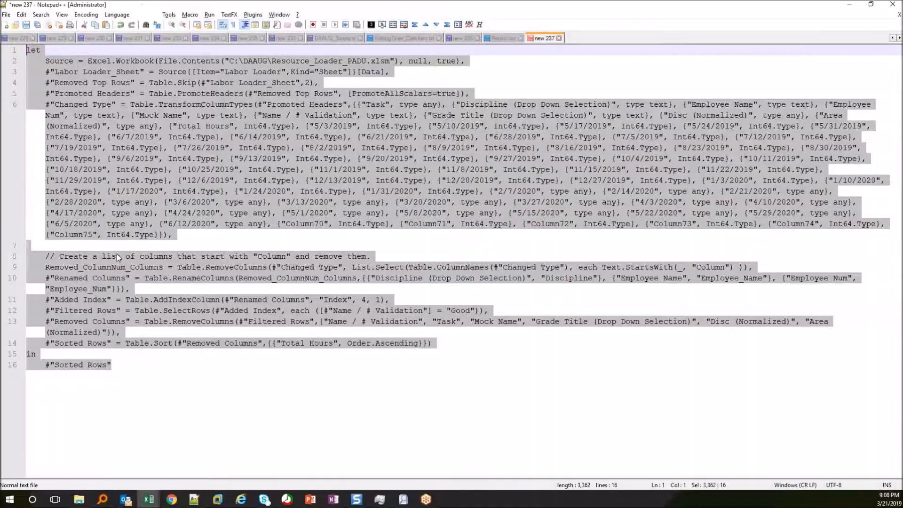
key(super+shift+Right)
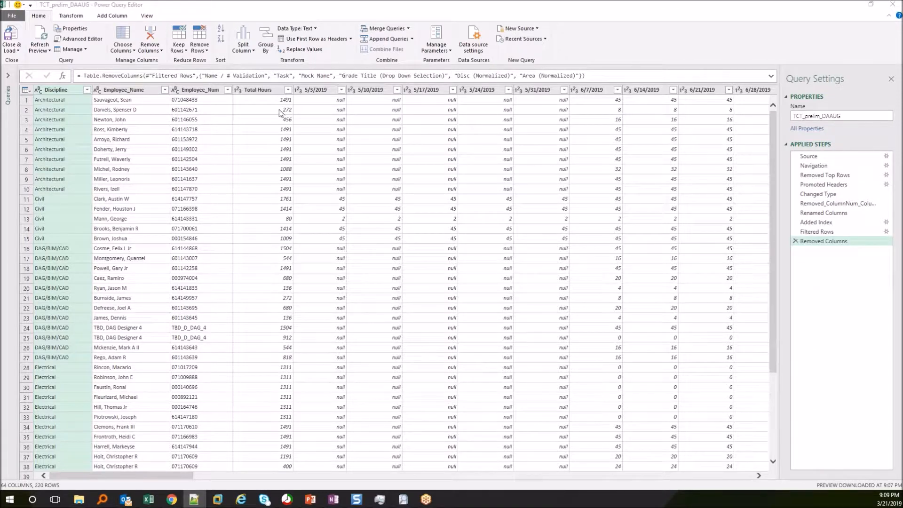
Step: Unpivot all columns other than Discipline, Employee_Name, Employee_Num and Total Hours
click(320, 90)
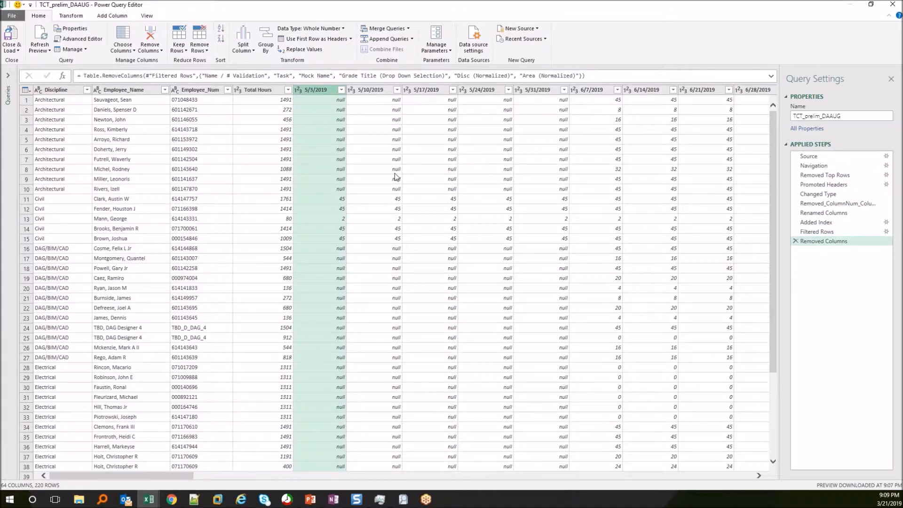
shift+click(701, 91)
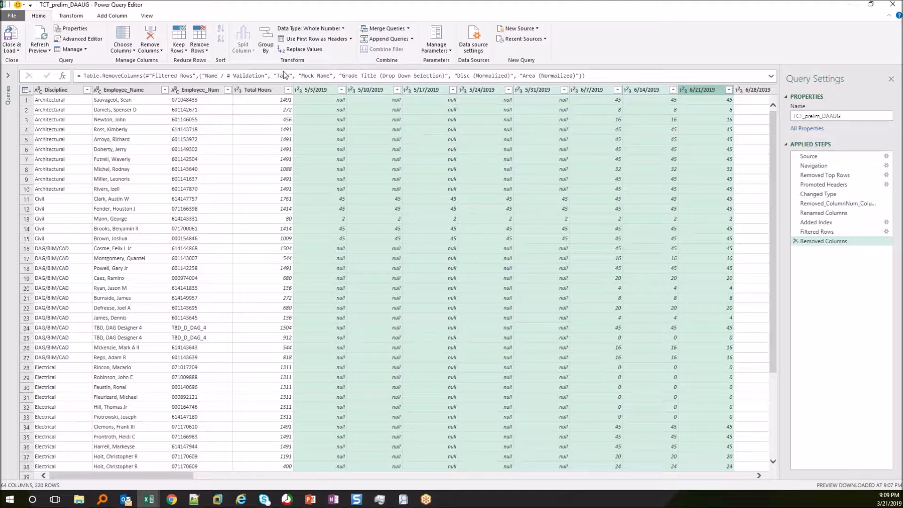
click(70, 16)
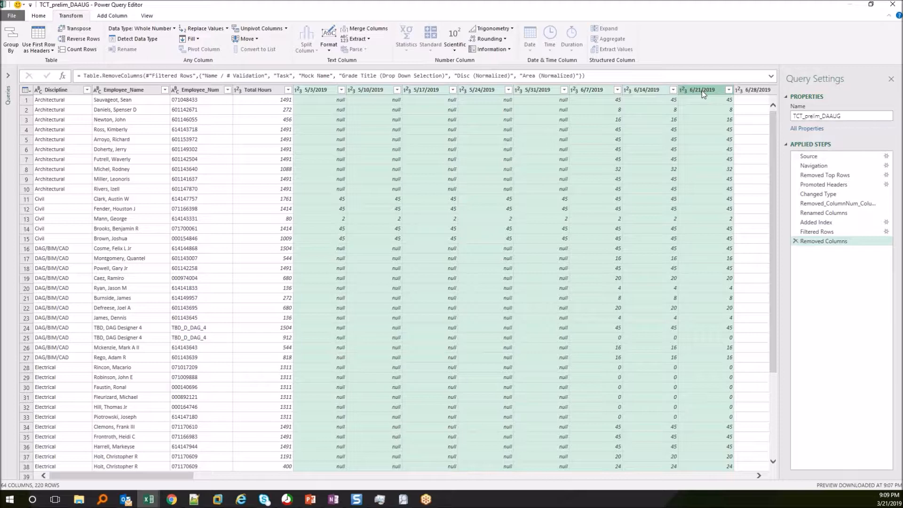
click(269, 92)
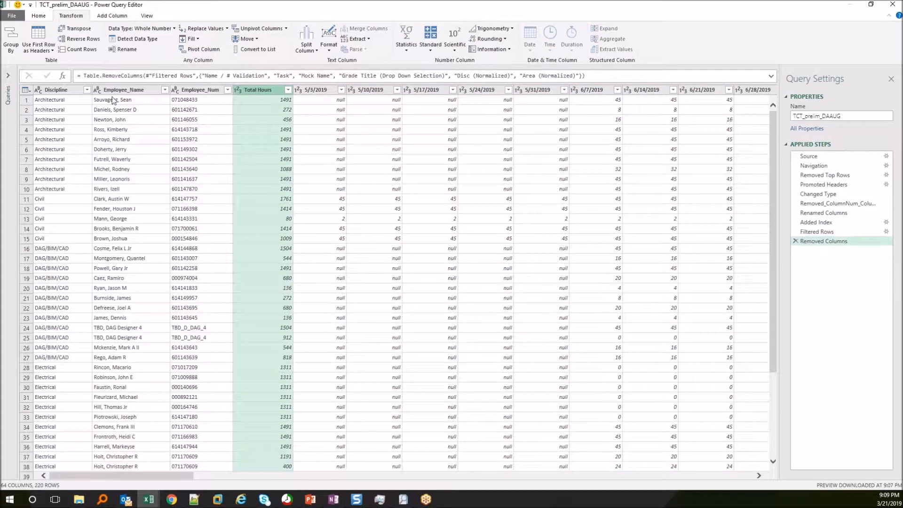
shift+click(57, 90)
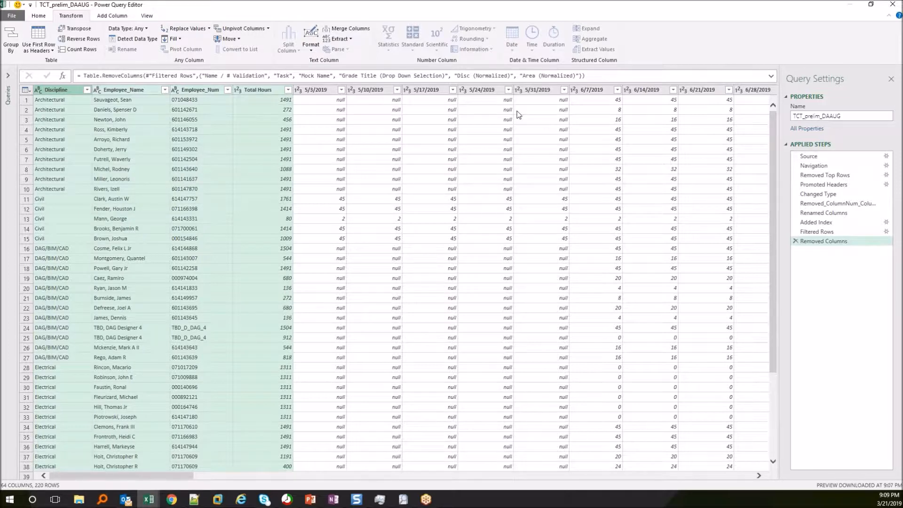
click(269, 28)
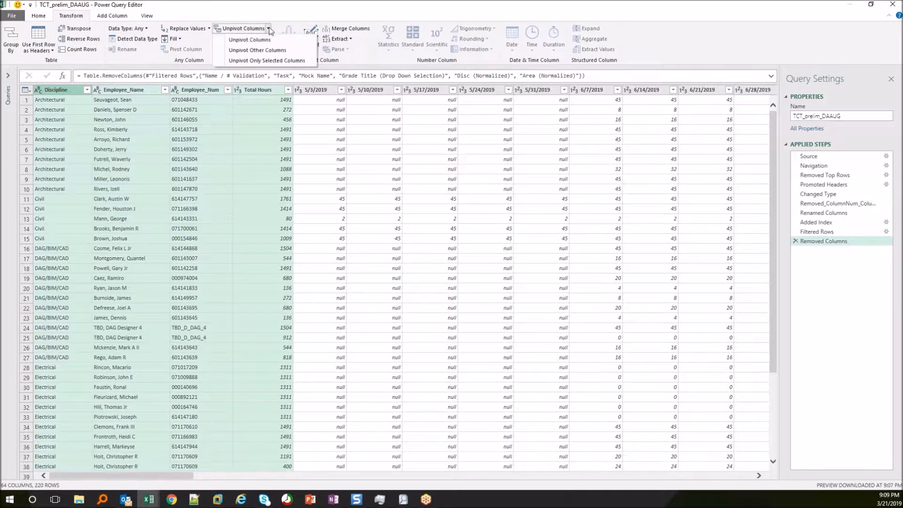
click(254, 51)
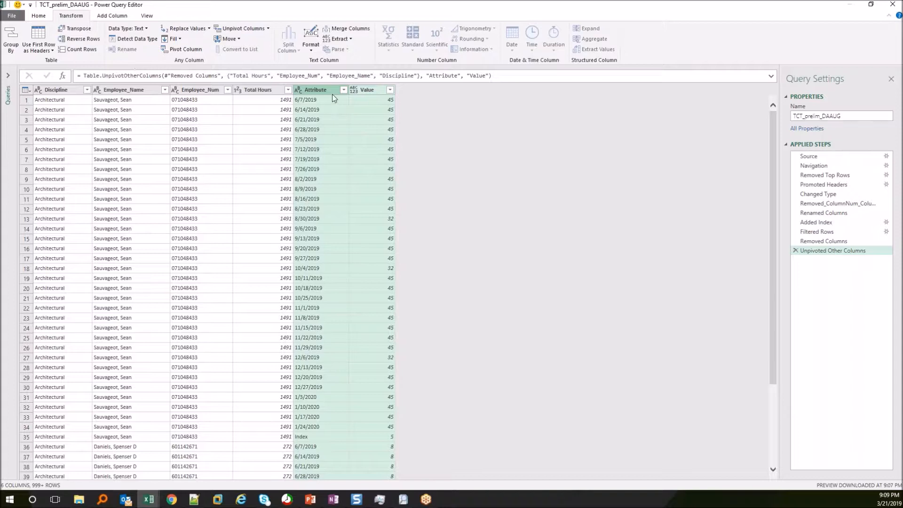
Step: Change the unpivoted "Value" column's name to "Hours" within the Unpivoted Other Columns formula
ctrl+click(375, 93)
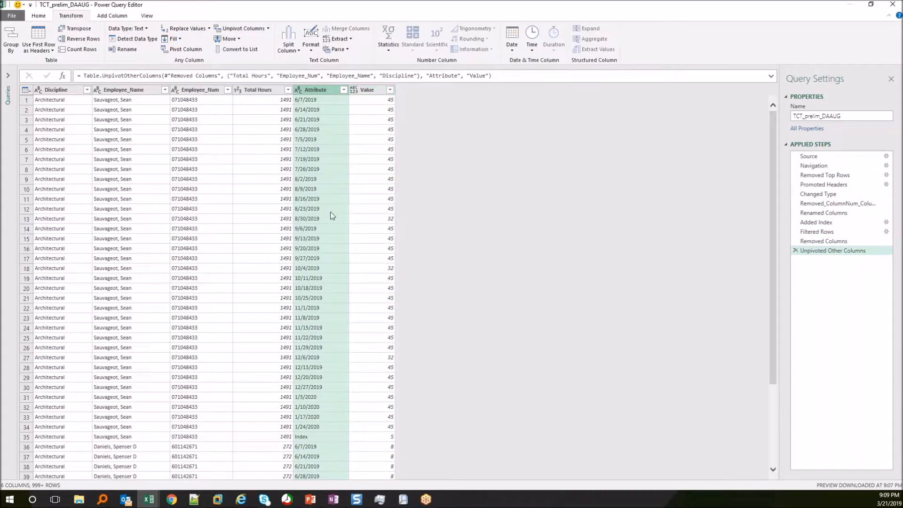
click(375, 92)
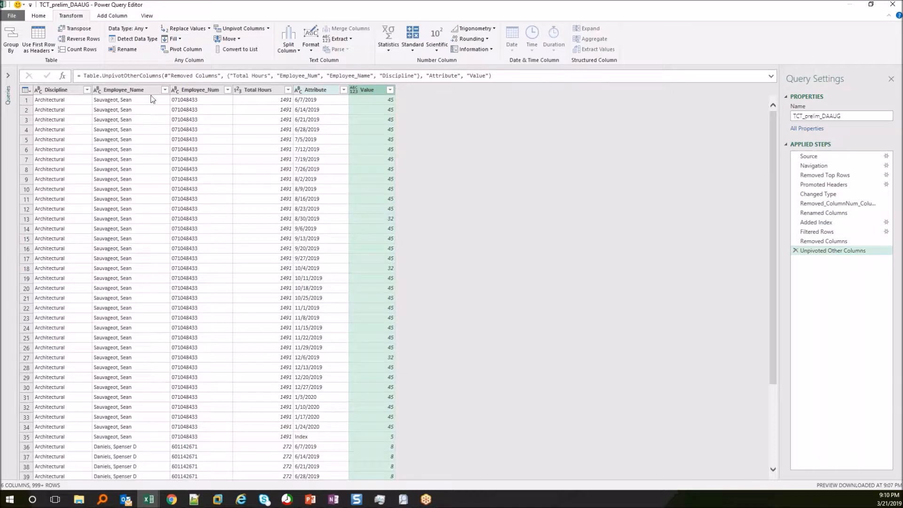
drag(514, 76, 60, 63)
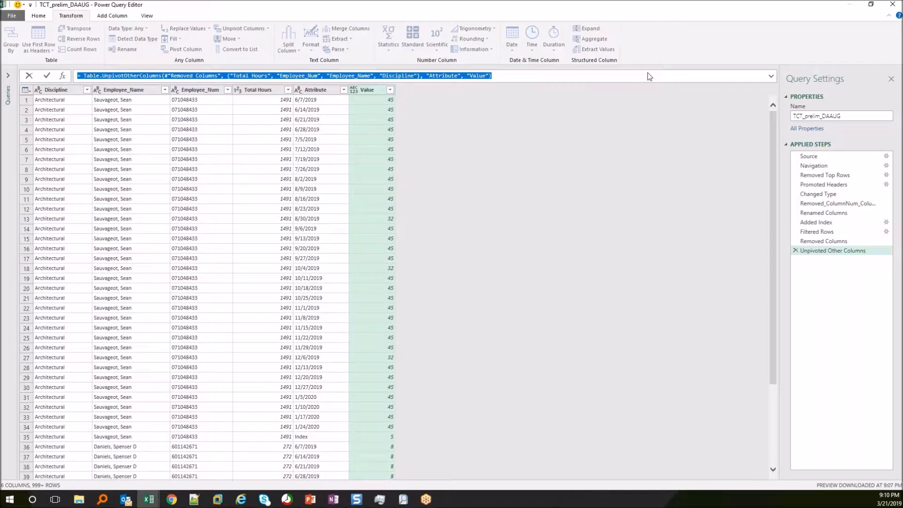
click(522, 76)
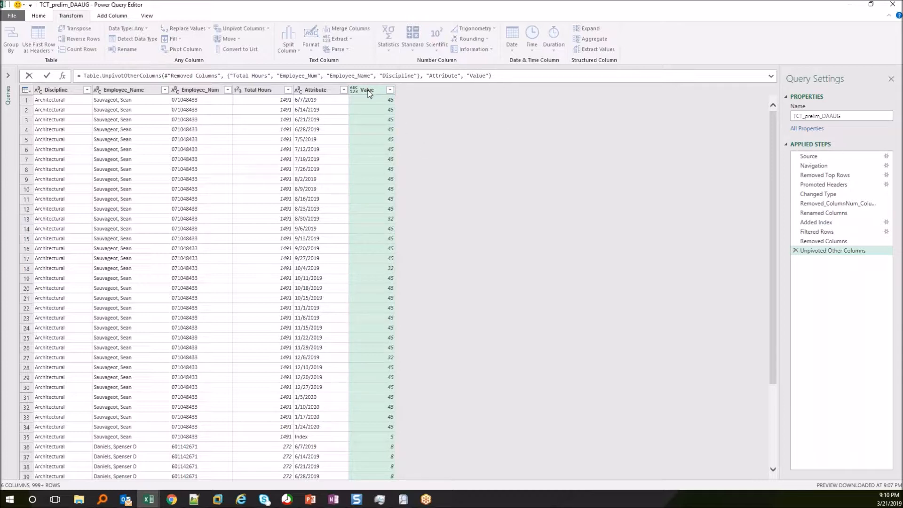
double_click(478, 76)
text(Hours)
key(Return)
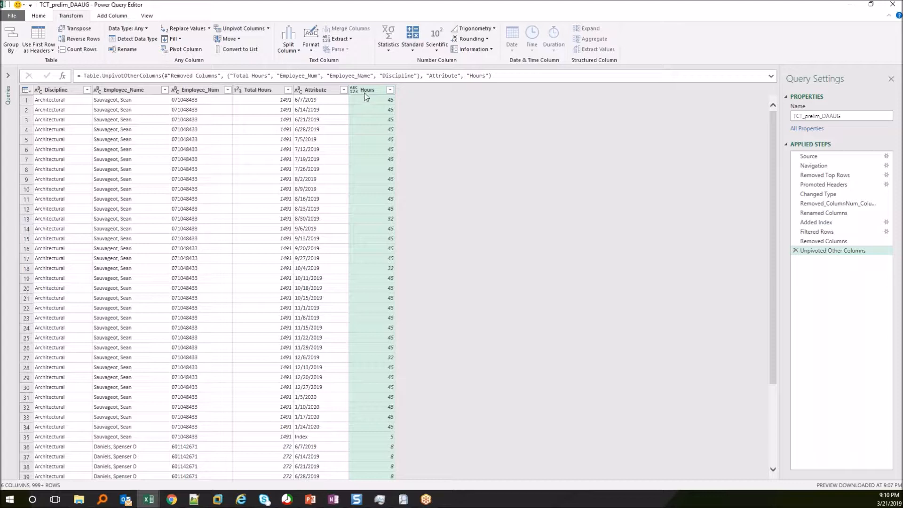
Step: Add "Index" to the columns excluded from unpivoting in the formula and check the Attribute column for leftover Index rows
click(312, 96)
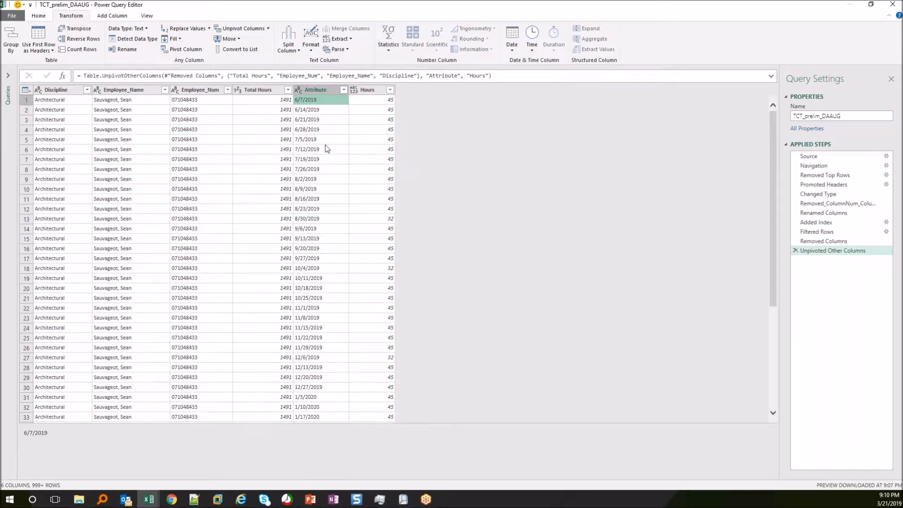
click(315, 182)
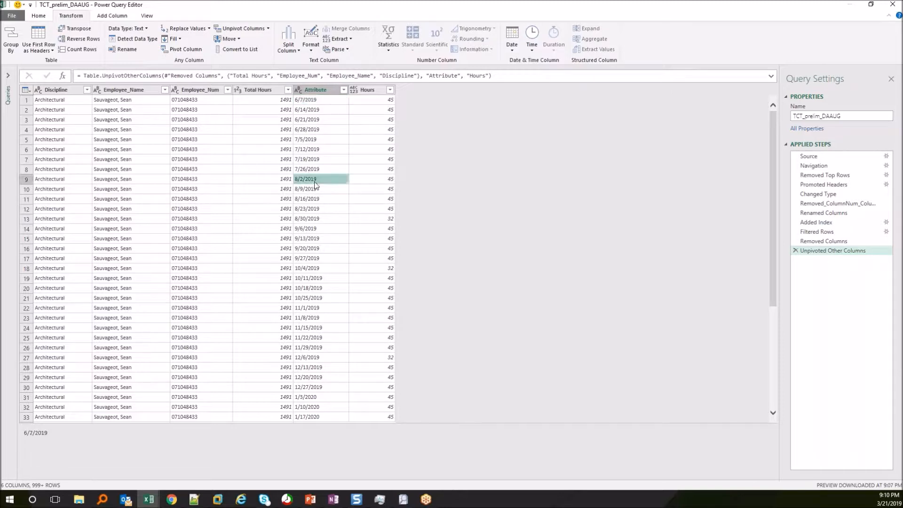
scroll(320, 179, down, 8)
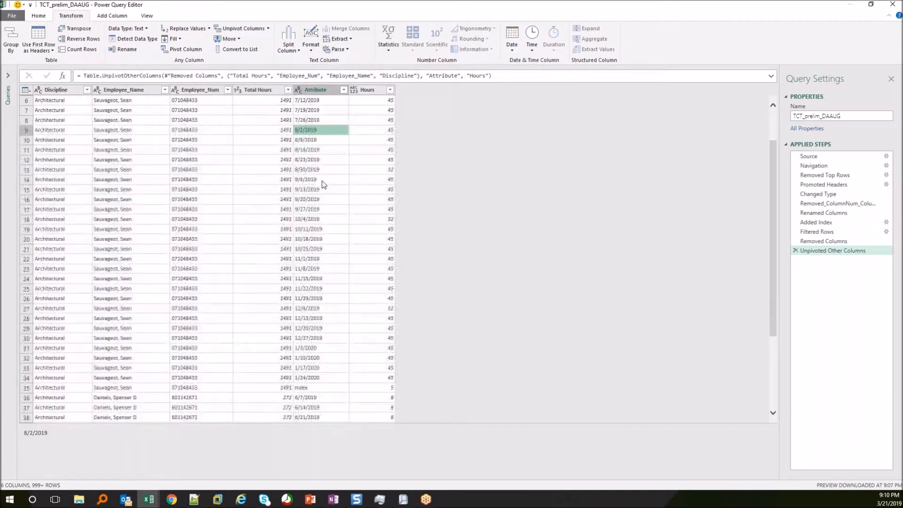
click(312, 195)
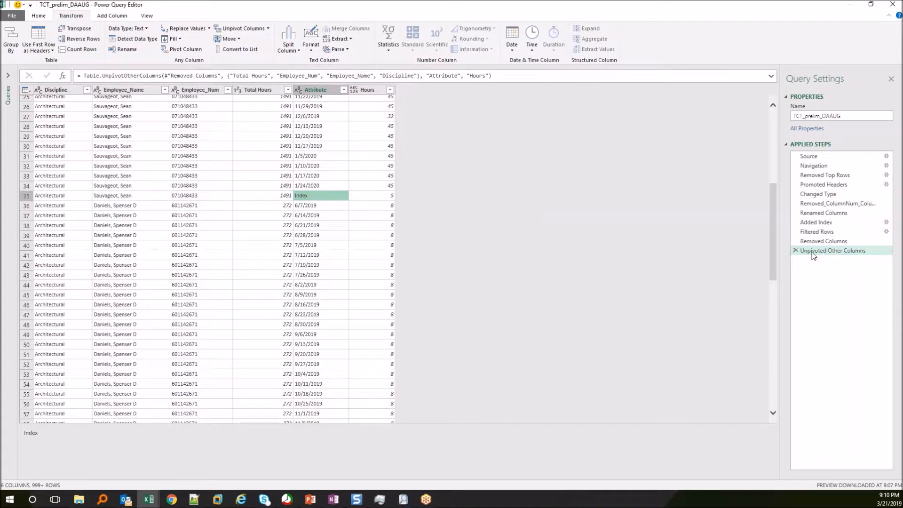
click(418, 76)
text(, "Index)
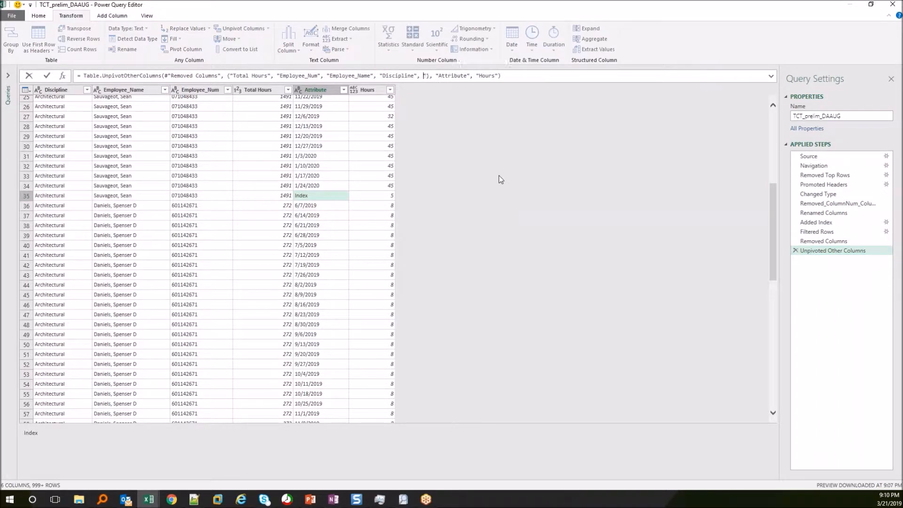
text(")
key(Return)
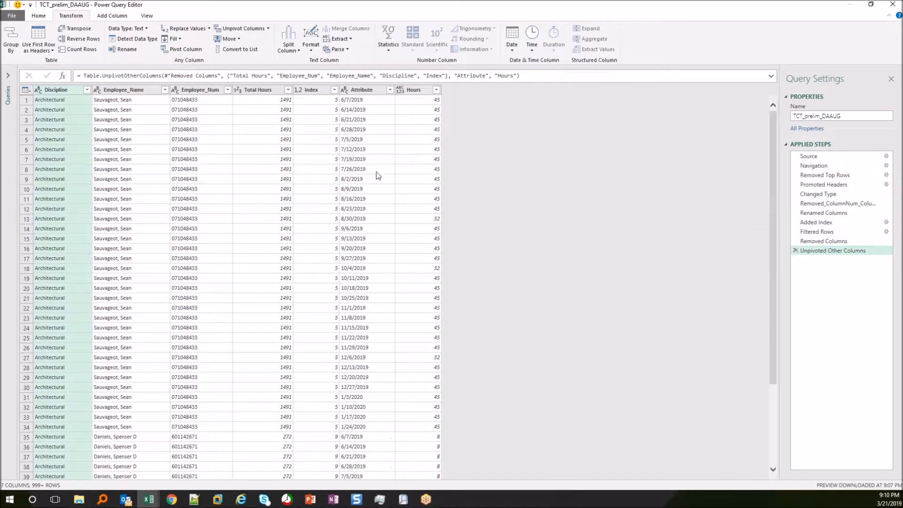
click(323, 99)
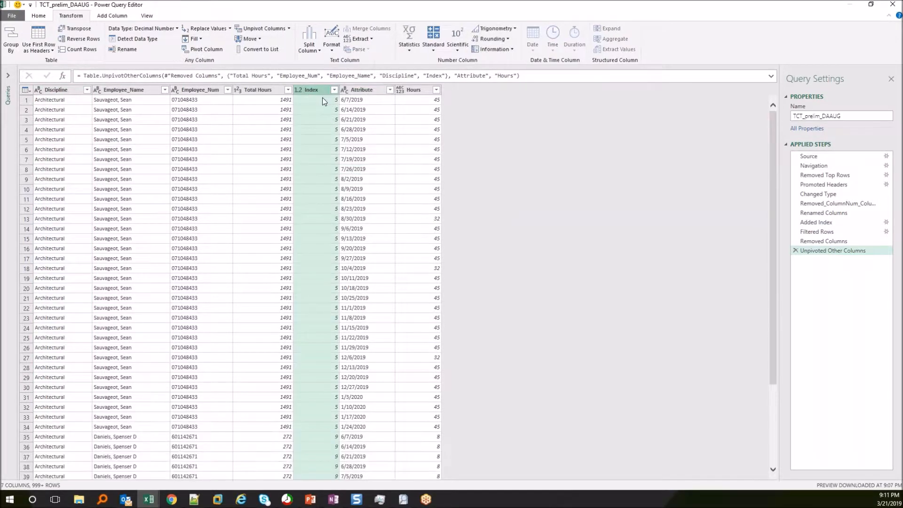
click(365, 162)
scroll(363, 188, down, 20)
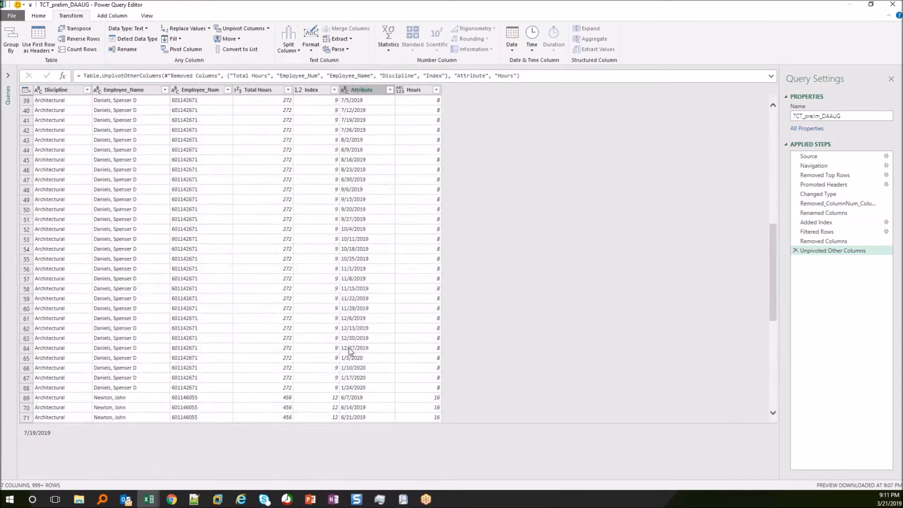
scroll(351, 347, up, 20)
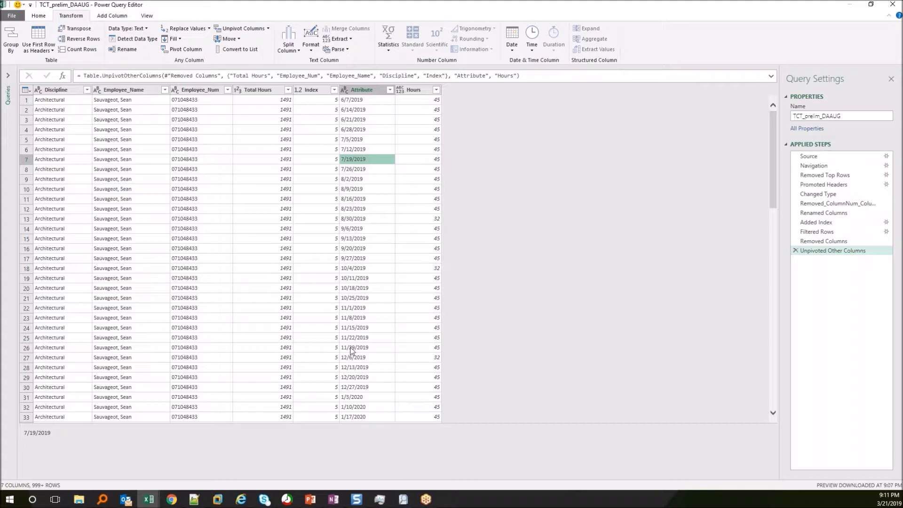
Step: Filter the Hours column to exclude rows with a value of 0
key(alt+Tab)
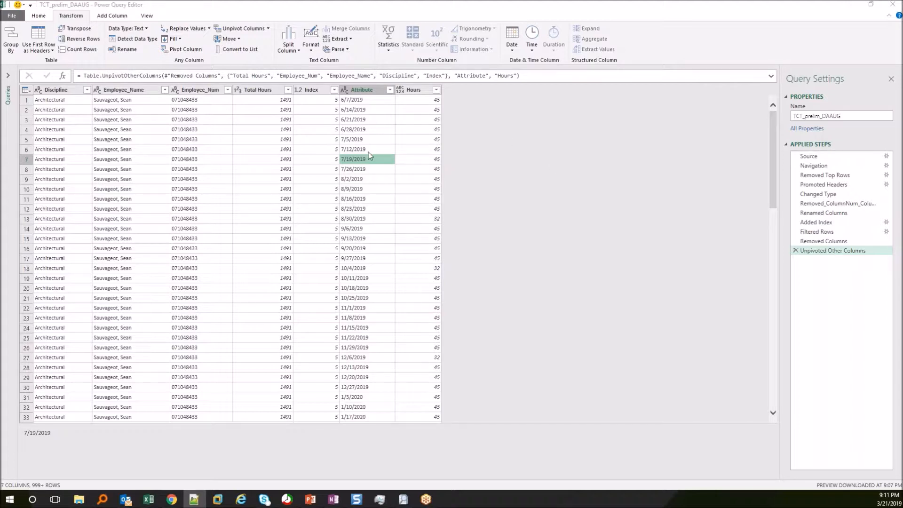
click(391, 132)
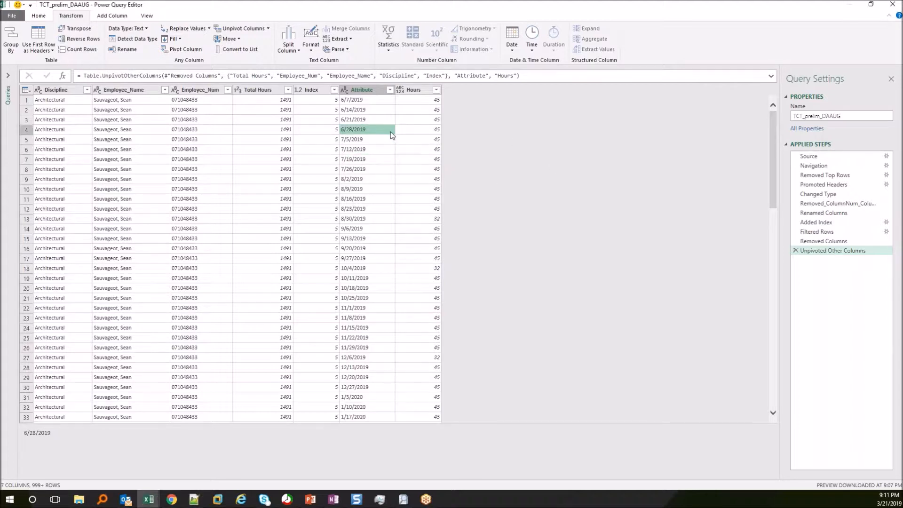
click(428, 160)
click(437, 90)
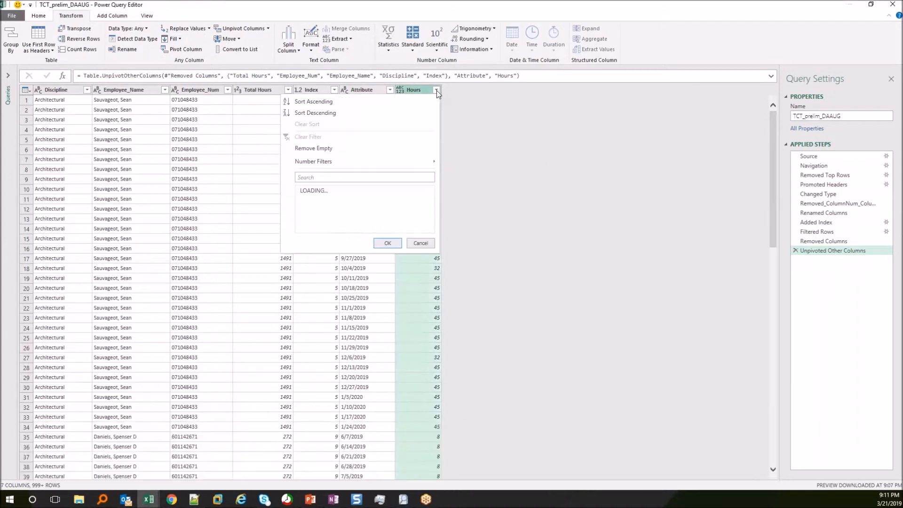
click(303, 200)
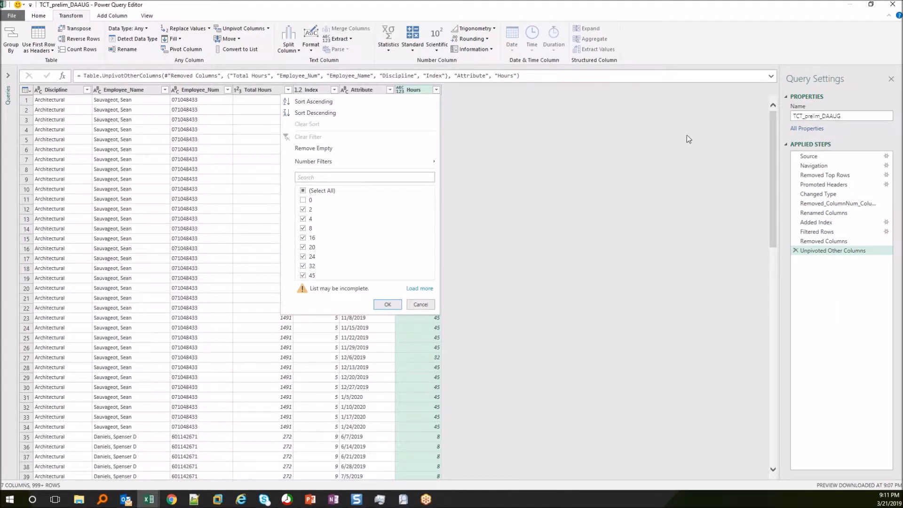
click(388, 304)
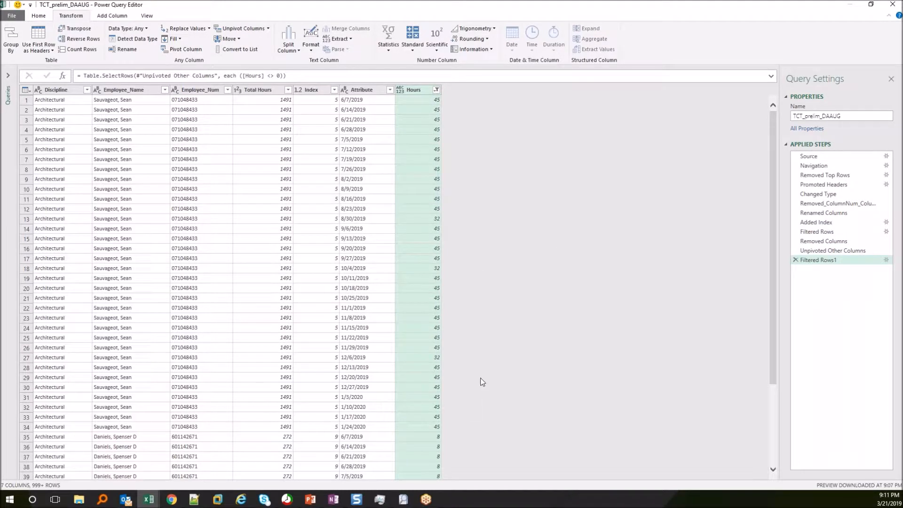
Step: Change the Hours column's data type to Decimal Number
key(alt+Tab)
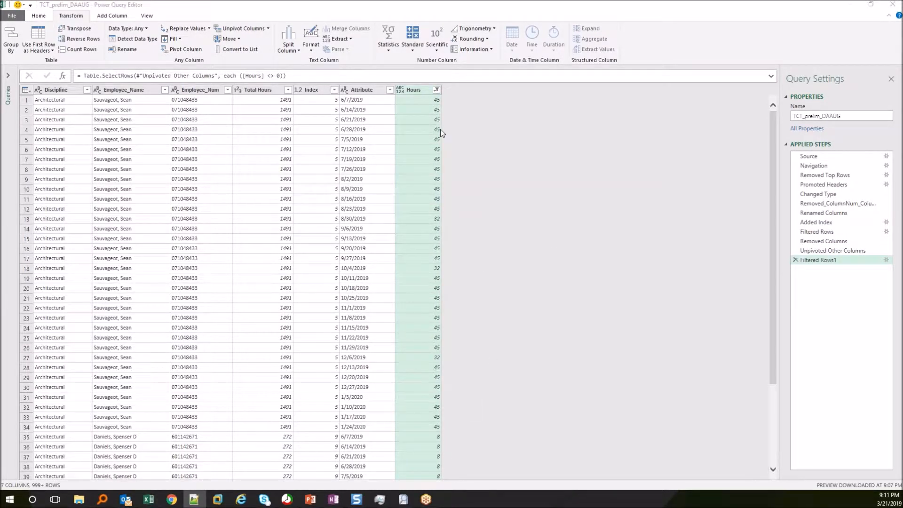
right_click(401, 90)
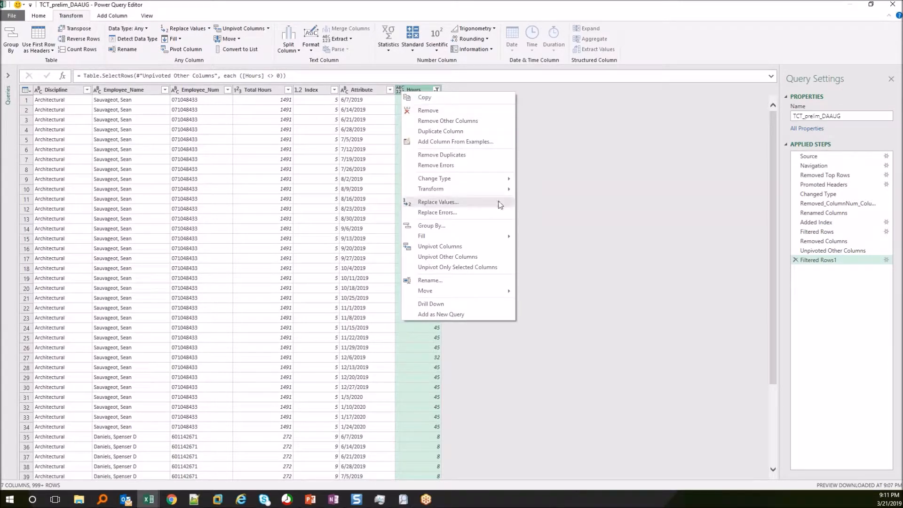
mouse_move(489, 179)
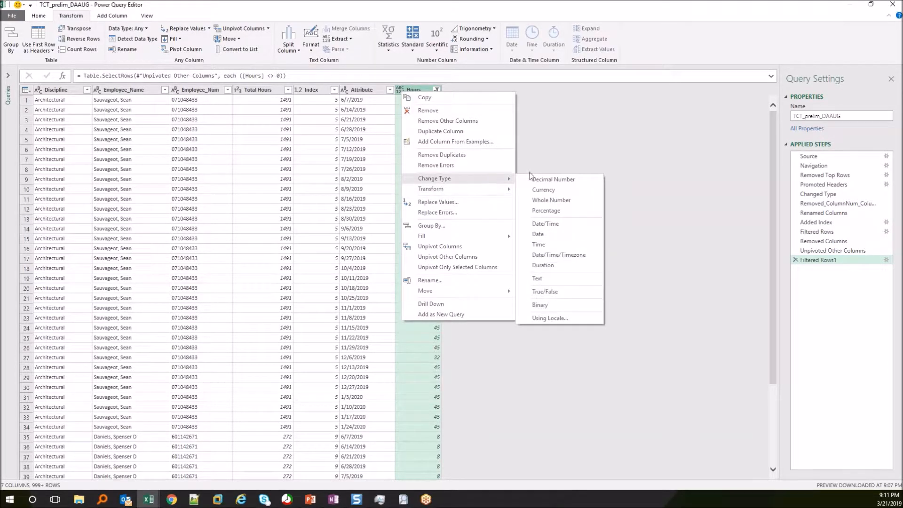
click(571, 183)
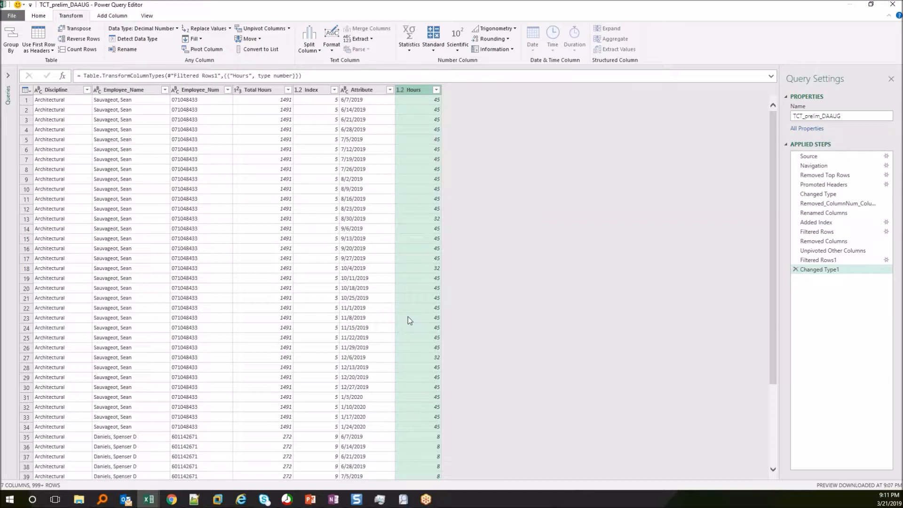
Step: Examine the date entries in the Attribute column
click(359, 92)
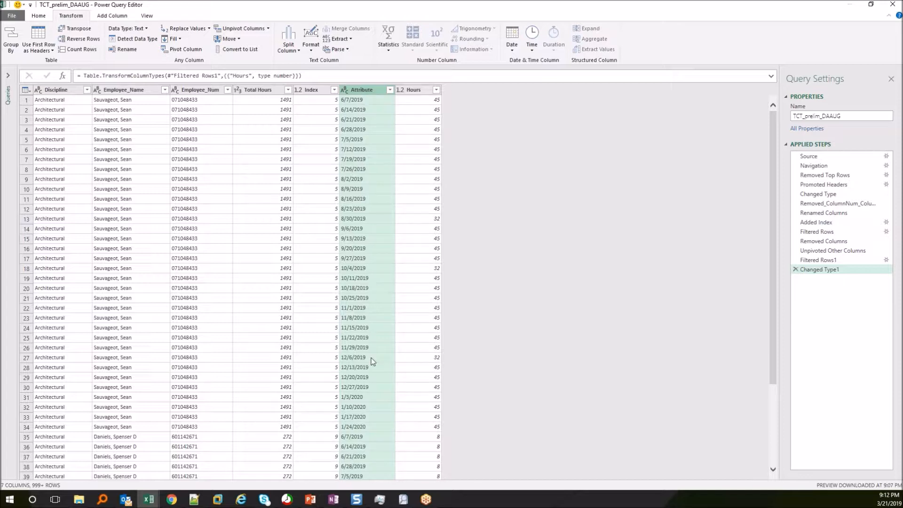
click(364, 141)
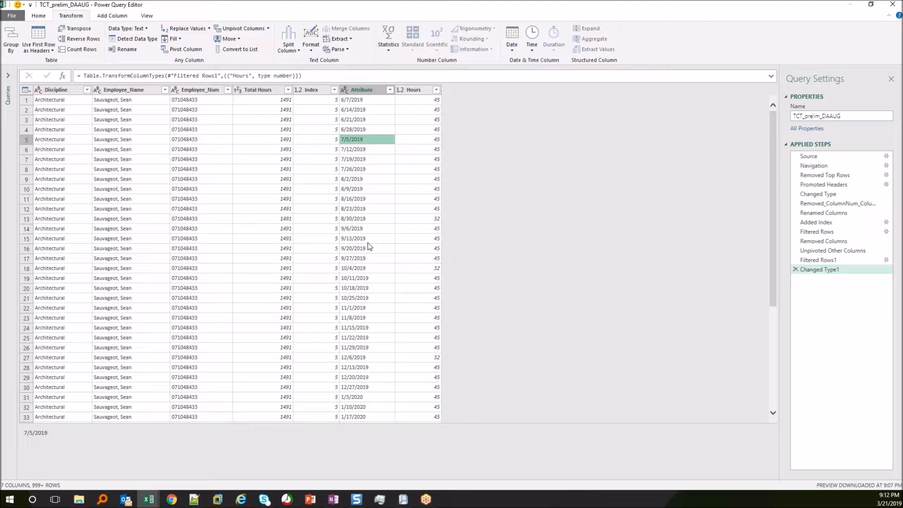
click(365, 199)
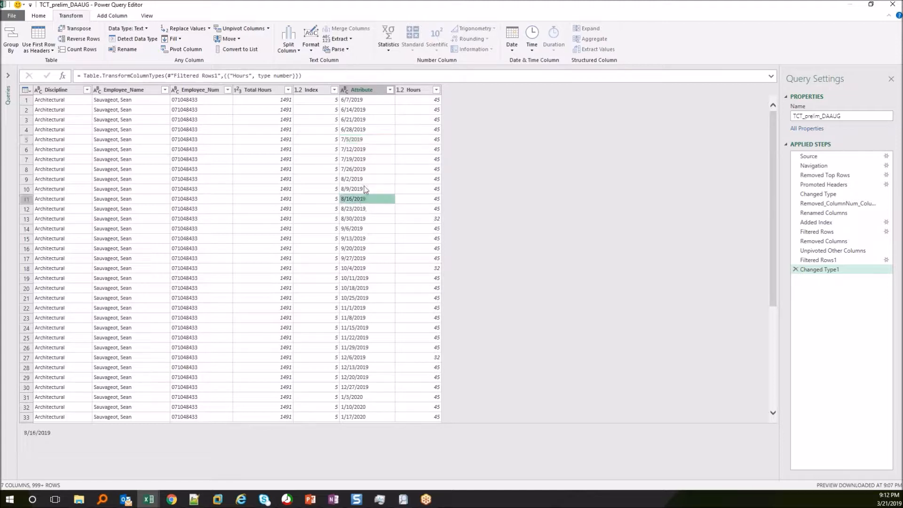
click(375, 139)
click(372, 119)
click(372, 150)
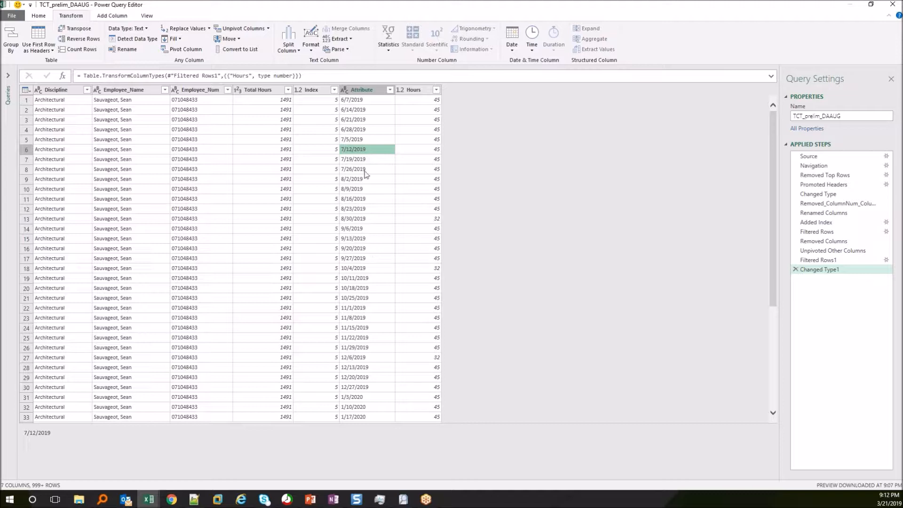
click(110, 17)
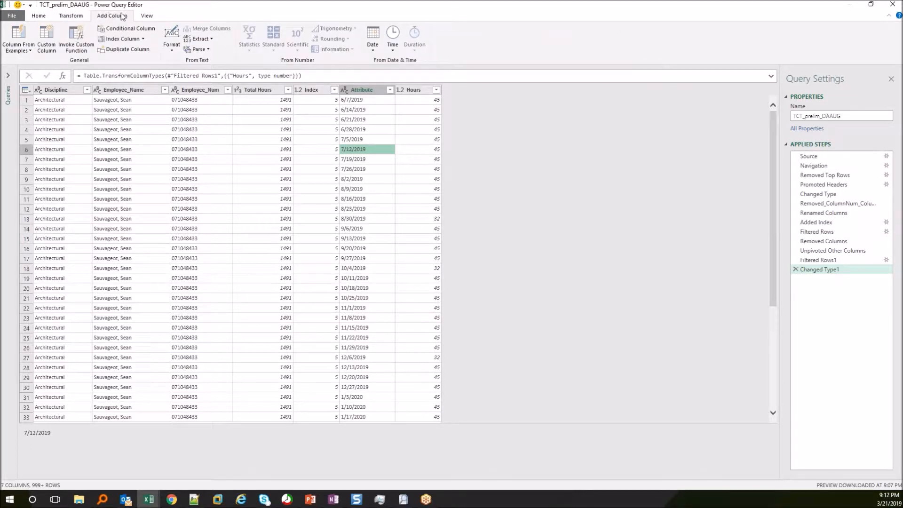
click(46, 32)
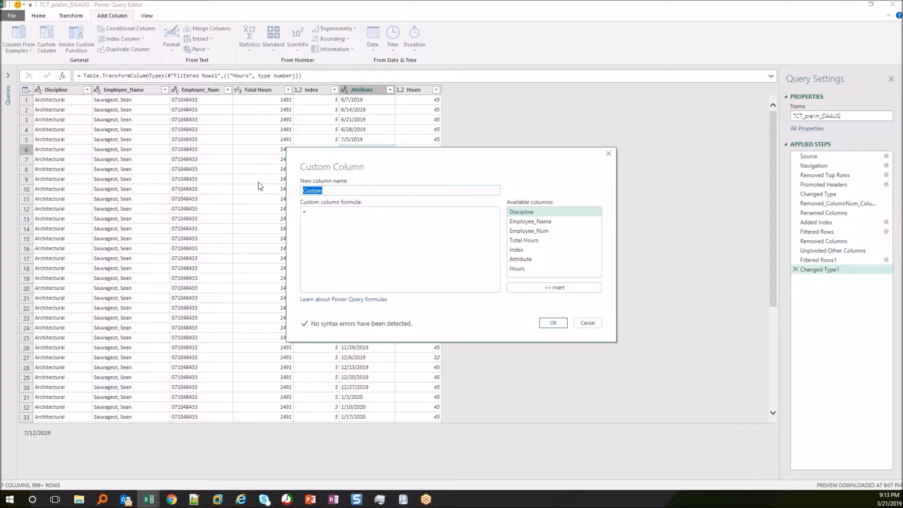
text(Week of Year)
click(331, 212)
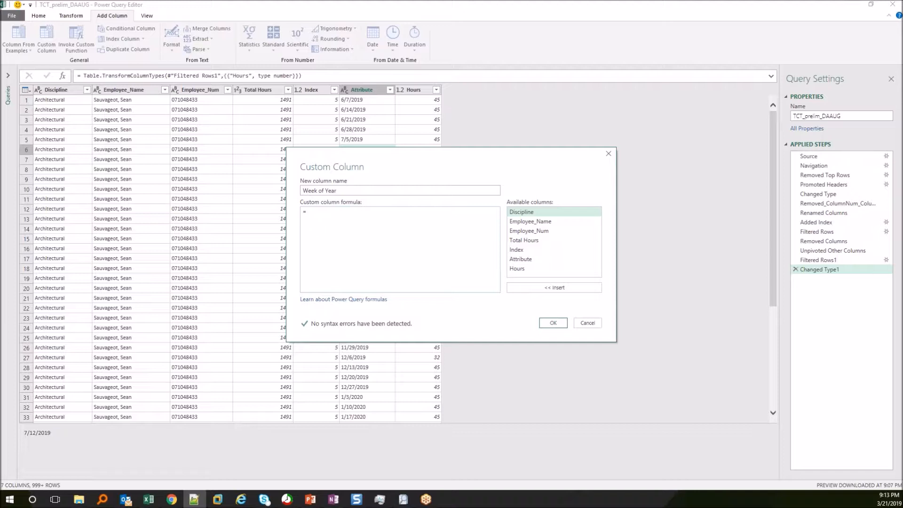
click(587, 323)
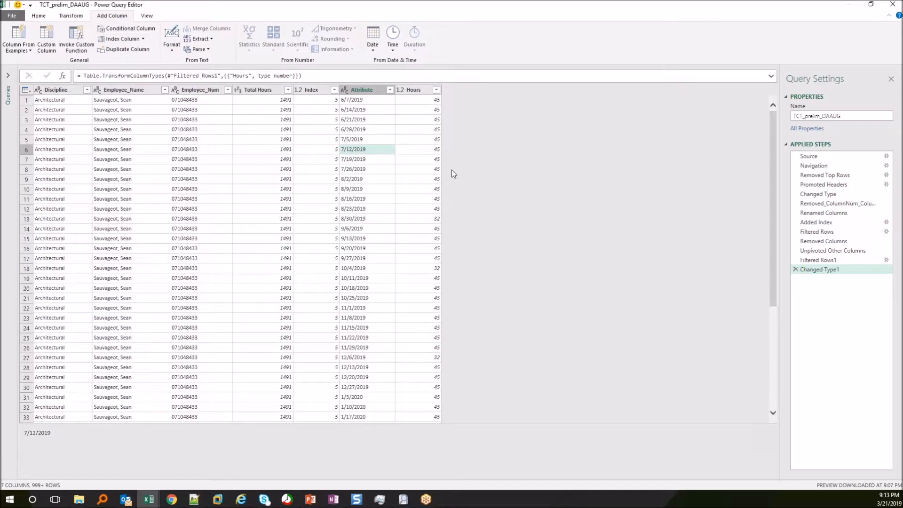
Step: Change the Attribute column's data type to Date and rename the Changed Type1 step to "Changed Attribute to Date"
click(346, 90)
click(359, 155)
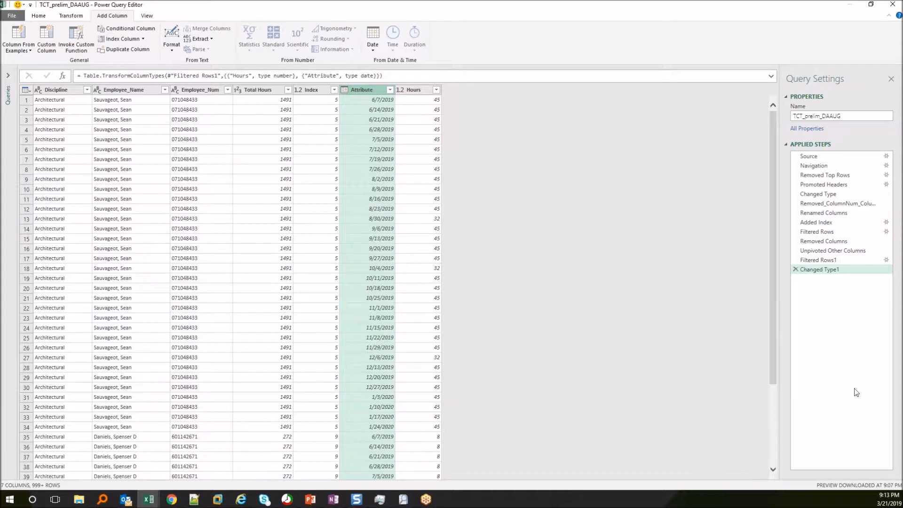
click(832, 272)
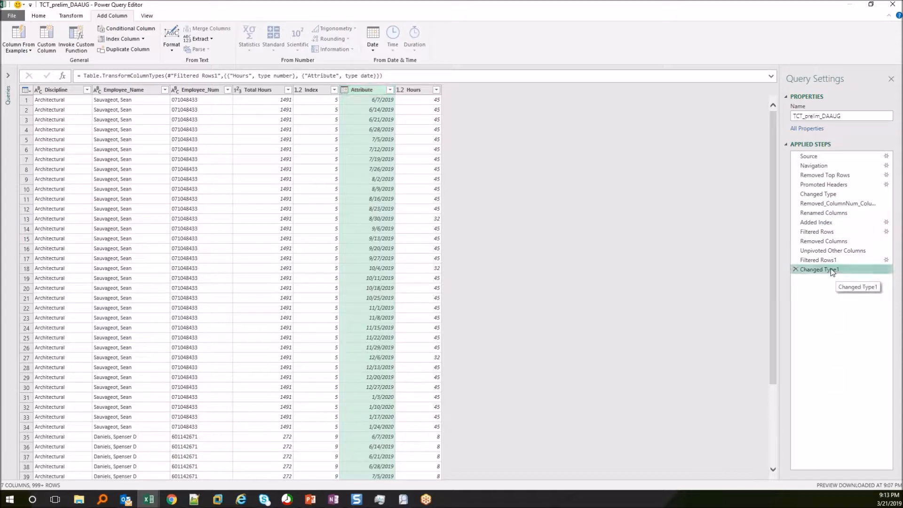
key(F2)
double_click(831, 270)
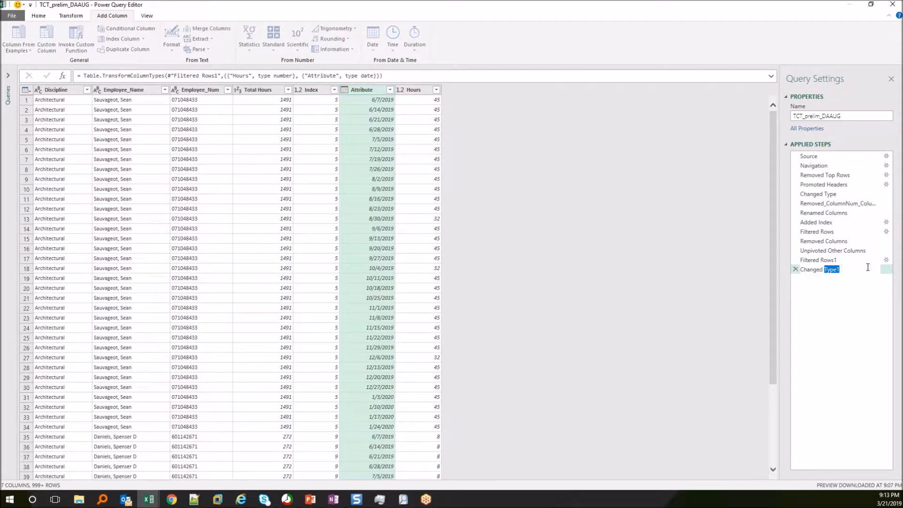
text(Attribute to Date)
key(Return)
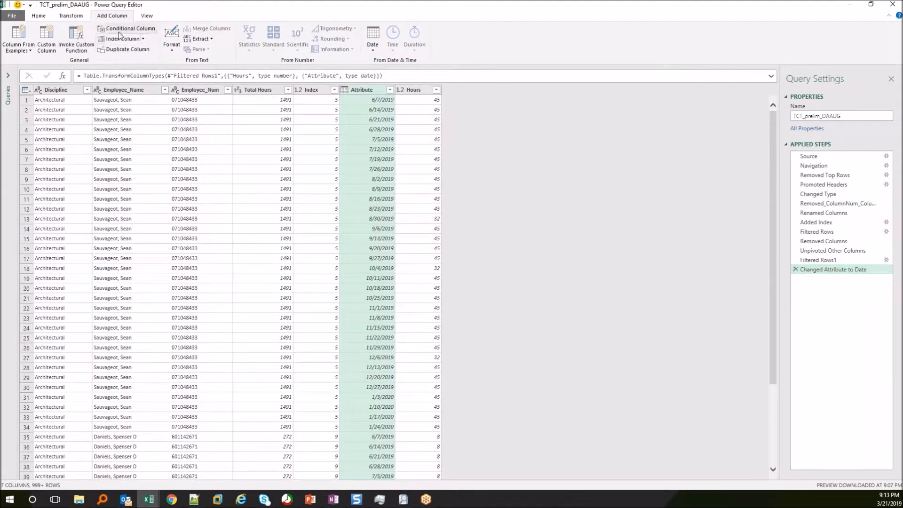
Step: Add a custom column named "Week of Year" using a Table.AddColumn expression with (Date.Year([Attribute]) *100)+ Date.WeekOfYear([Attribute]) and Int64.Type
click(46, 38)
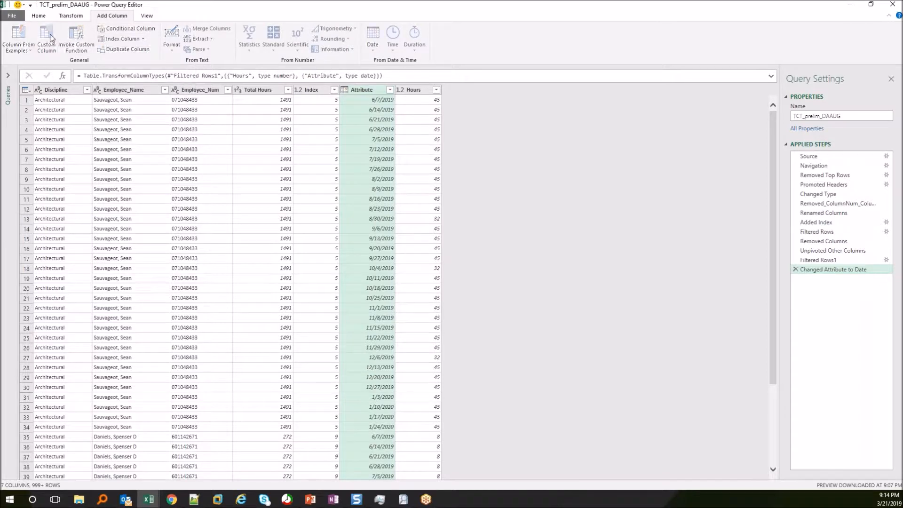
drag(329, 191, 244, 182)
text(Week )
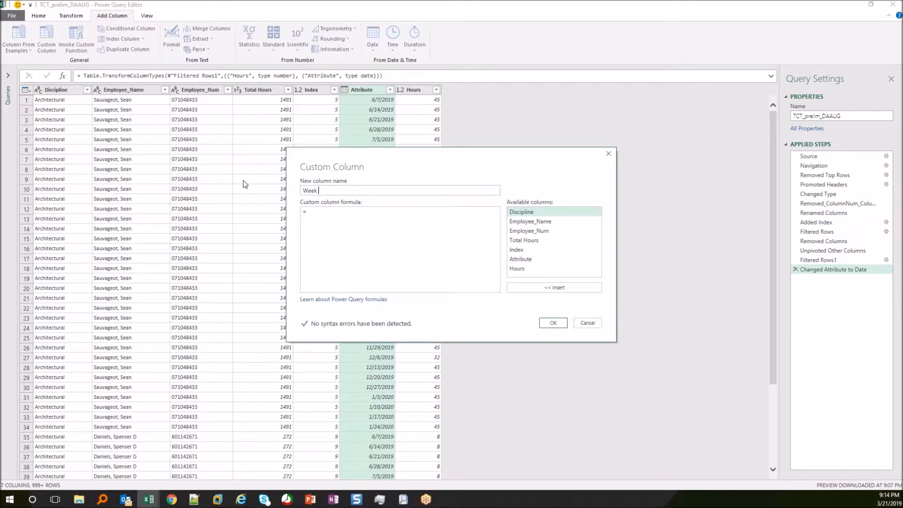
text(of Year)
key(Tab)
text(Table.AddColumn(#"Changed Attribute to Date", "Week of Year", each (Date.Year([Attribute]) *100)+ Date.WeekOfYear([Attribute]) , Int64.Type),)
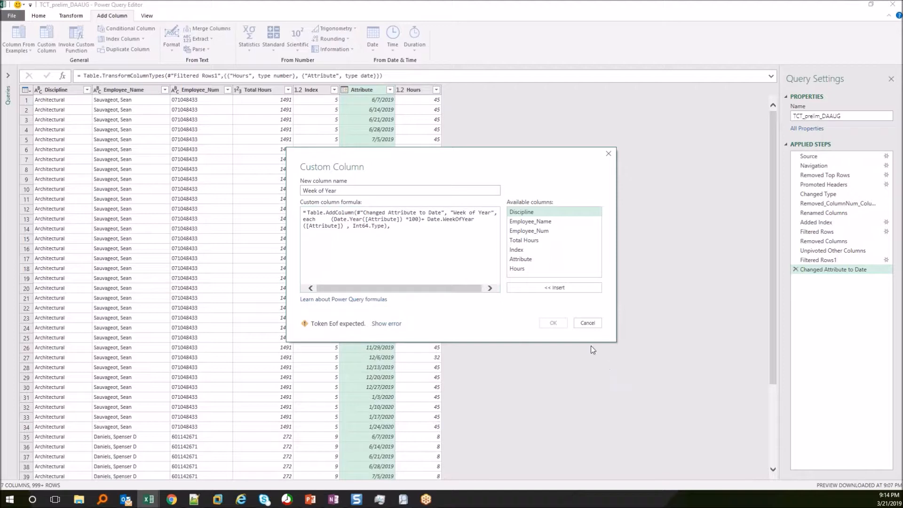
key(BackSpace)
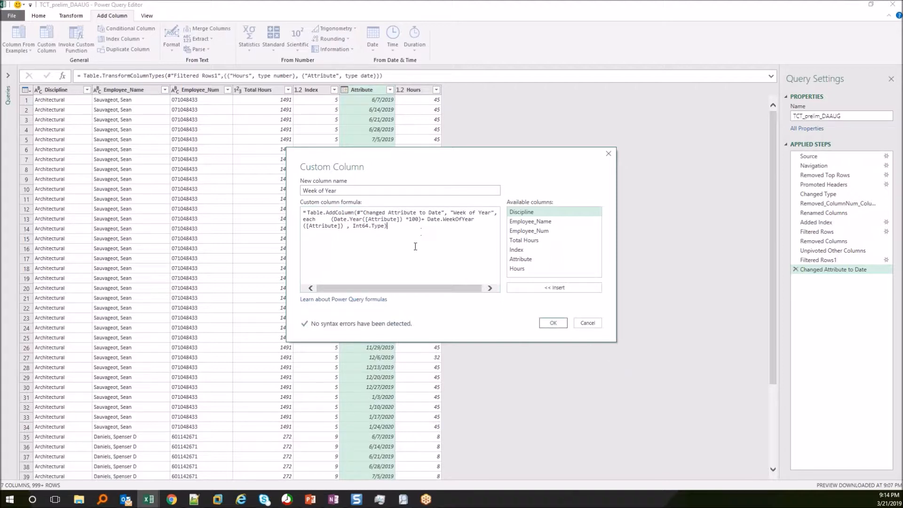
click(554, 323)
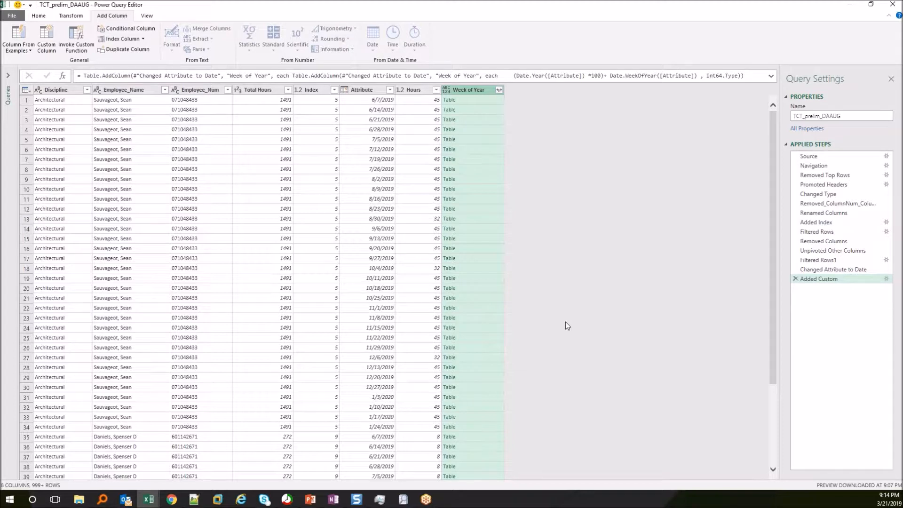
Step: Replace the nested Added Custom expression in the query code with the single Table.AddColumn formula for Week of Year, without a trailing comma
click(71, 16)
click(39, 15)
click(79, 39)
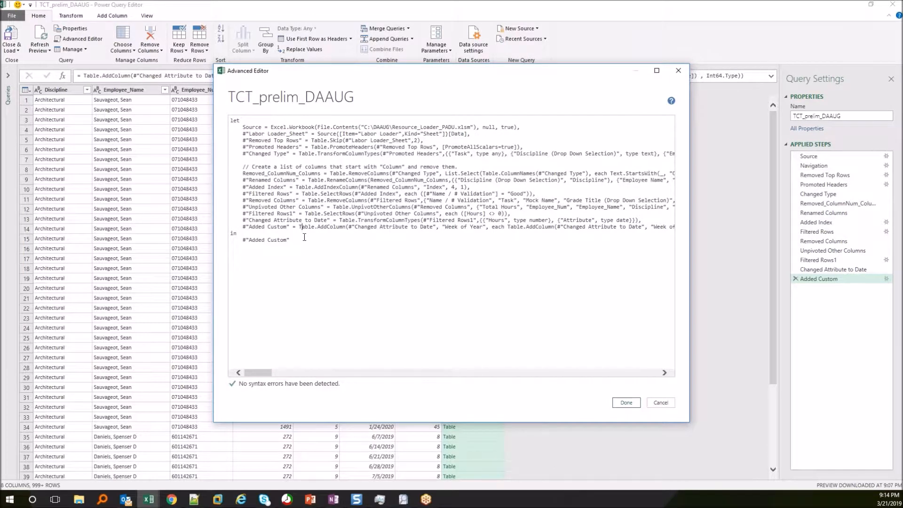
click(300, 226)
key(shift+End)
key(End)
key(BackSpace)
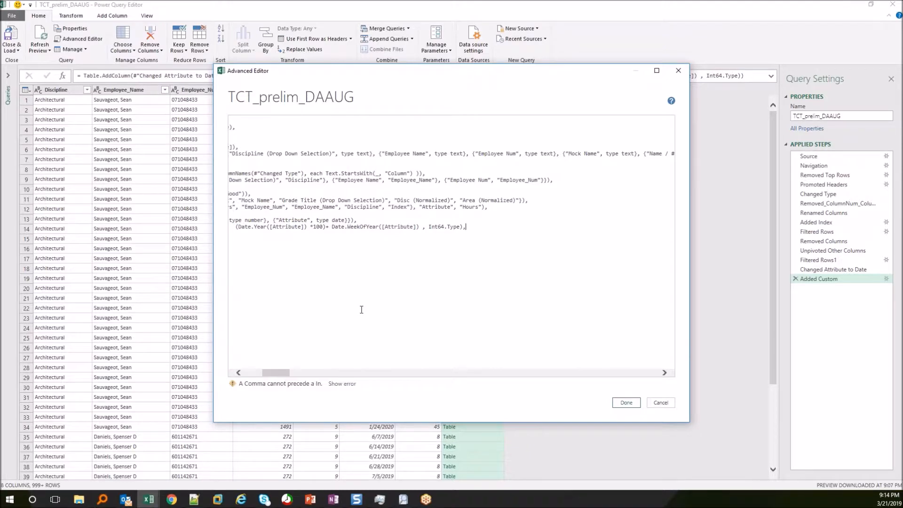
click(625, 406)
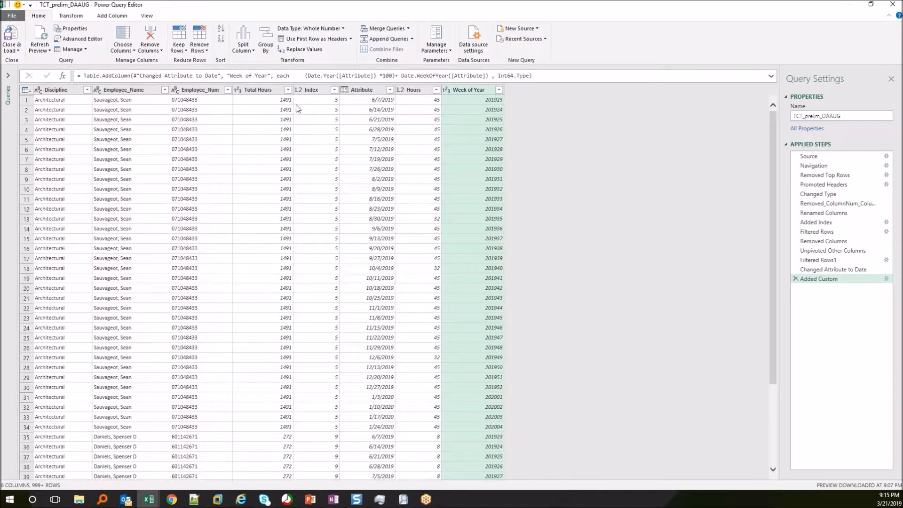
Step: Add the prefix "FCST_" to every value in the Week of Year column
click(80, 18)
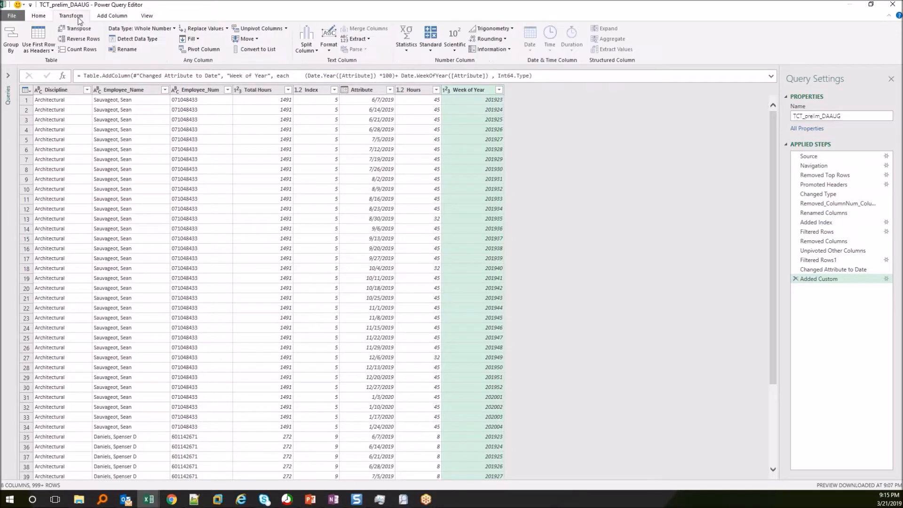
click(329, 45)
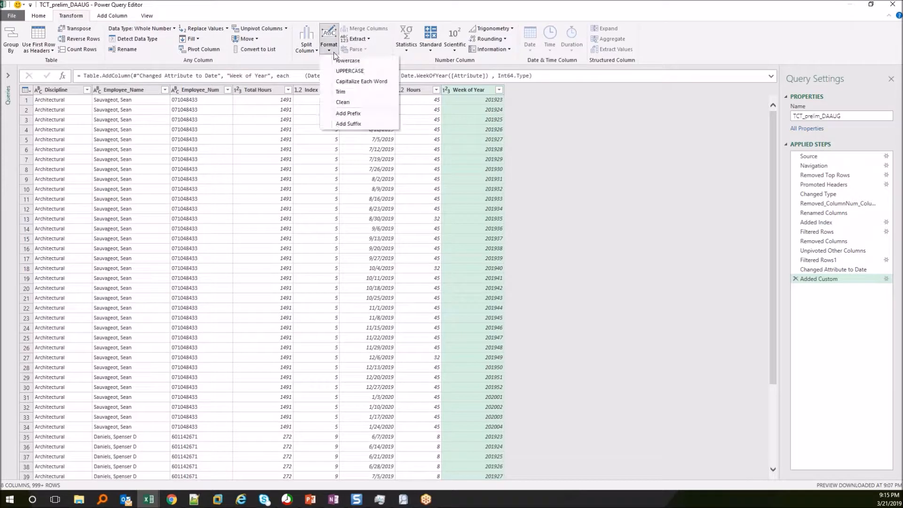
click(348, 113)
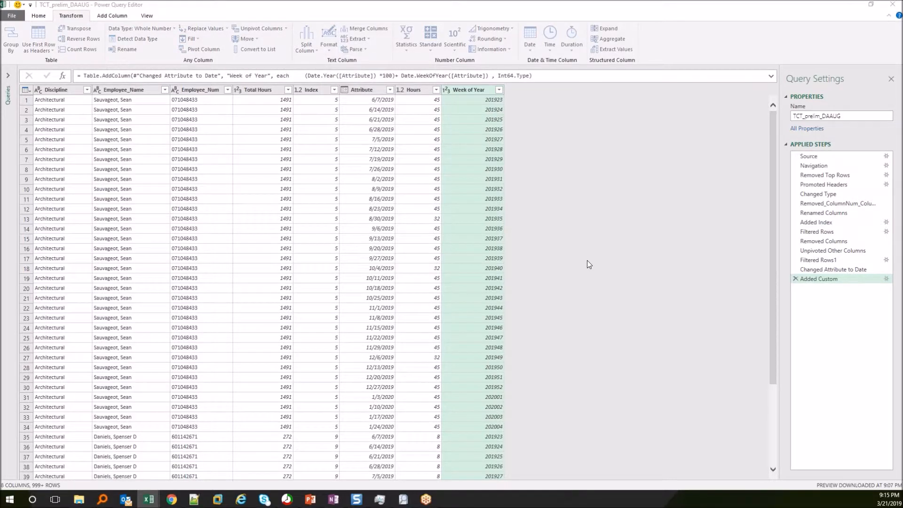
text(FCST_)
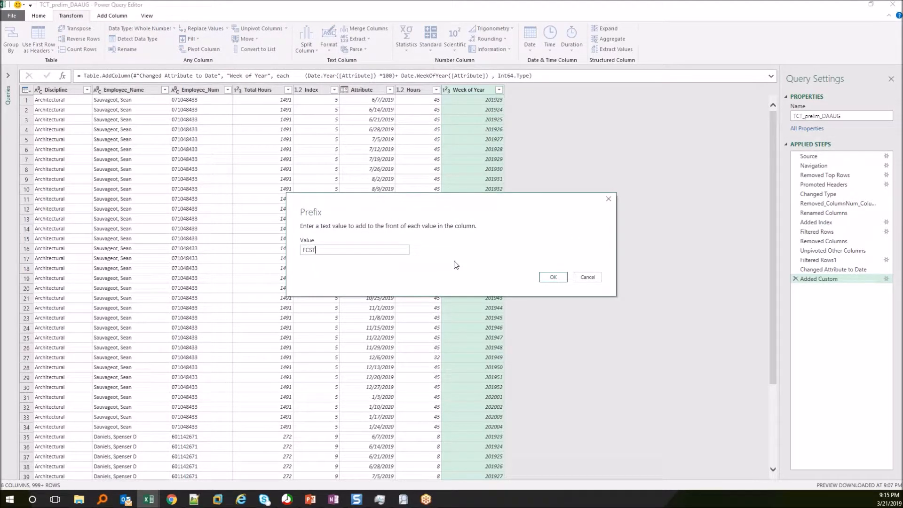
key(Return)
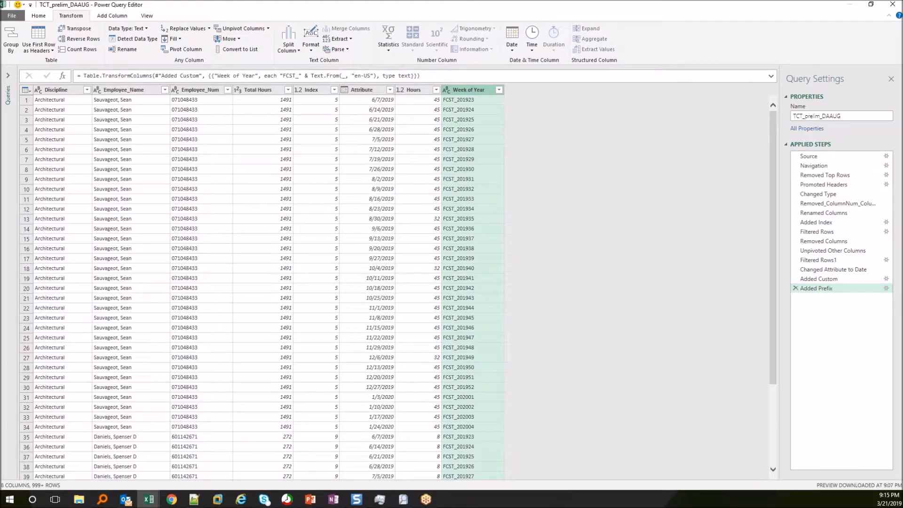
Step: Remove the Attribute column from the TCT_prelim_DAAUG query
click(363, 91)
right_click(364, 93)
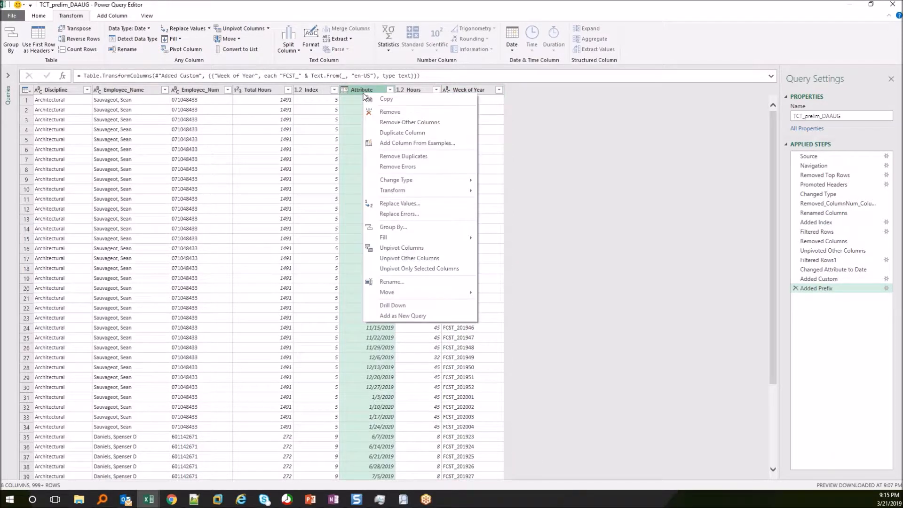
click(389, 113)
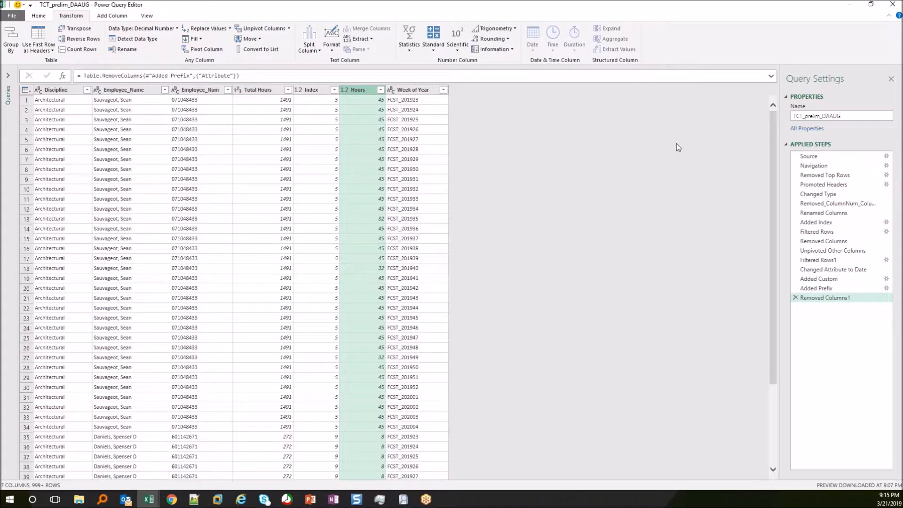
Step: Duplicate the TCT_prelim_DAAUG query and rename the copy TCT_No_TBD_DAAUG
click(861, 116)
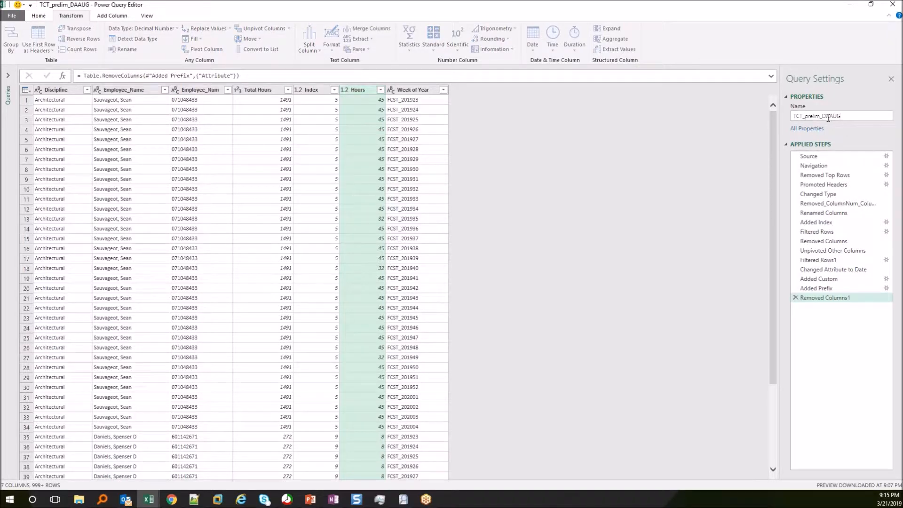
click(9, 76)
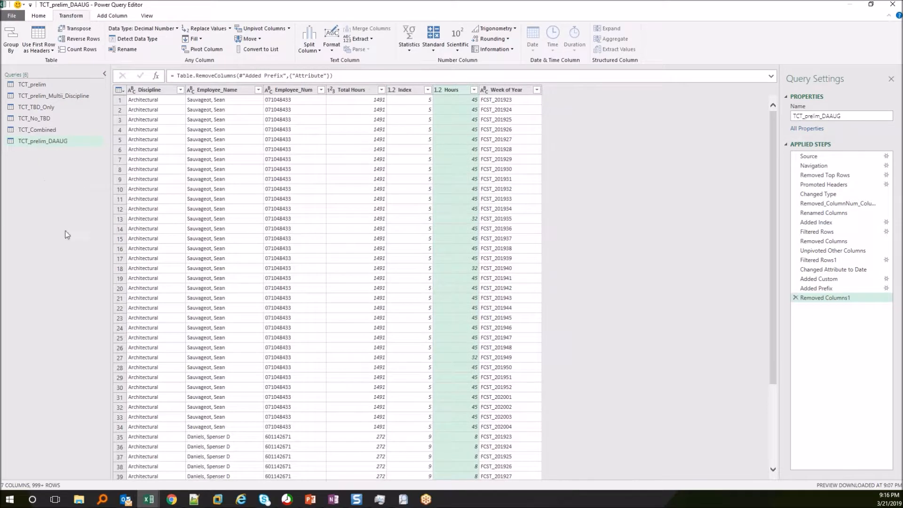
click(41, 143)
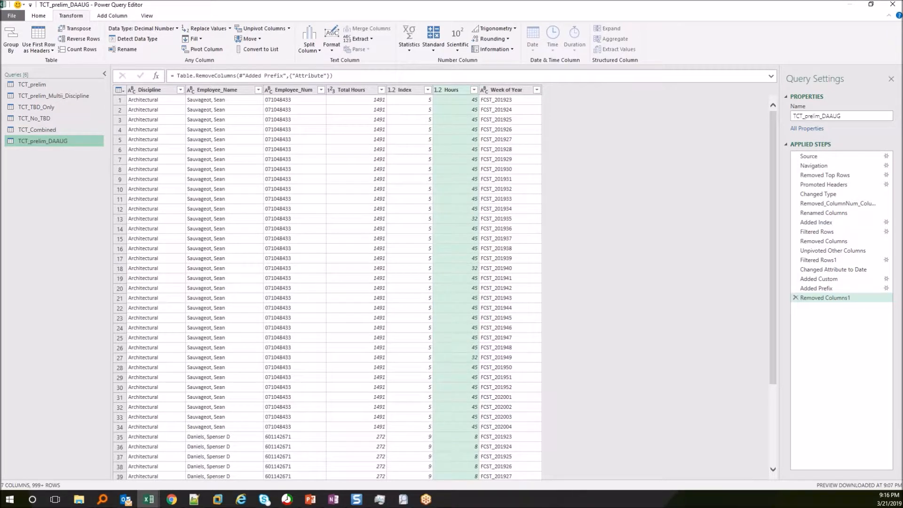
double_click(854, 115)
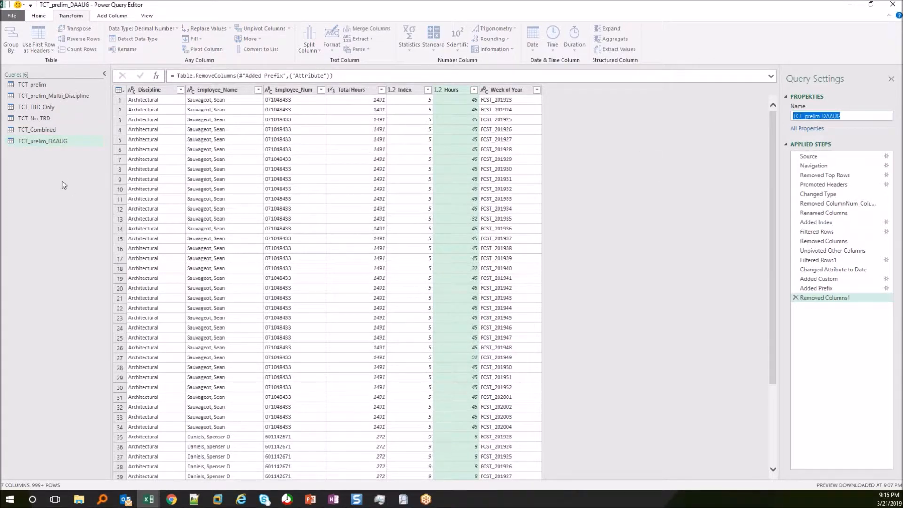
right_click(42, 140)
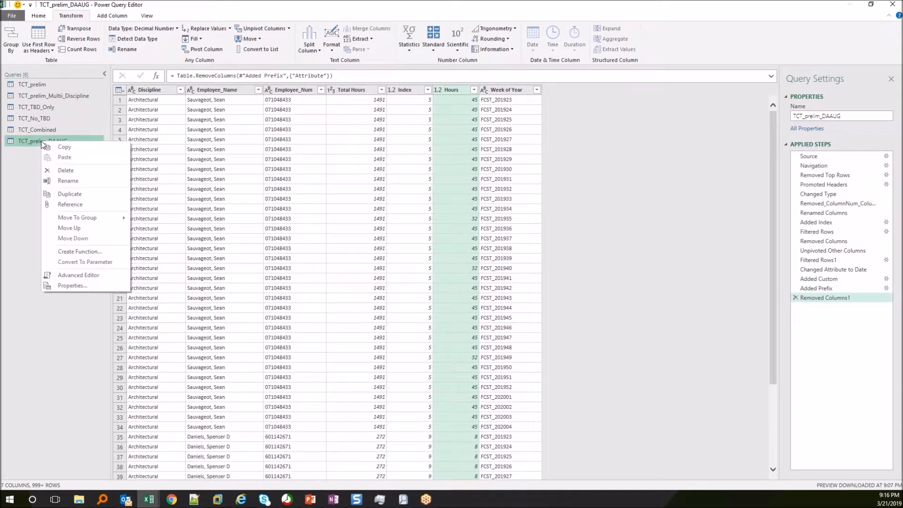
click(80, 196)
double_click(78, 152)
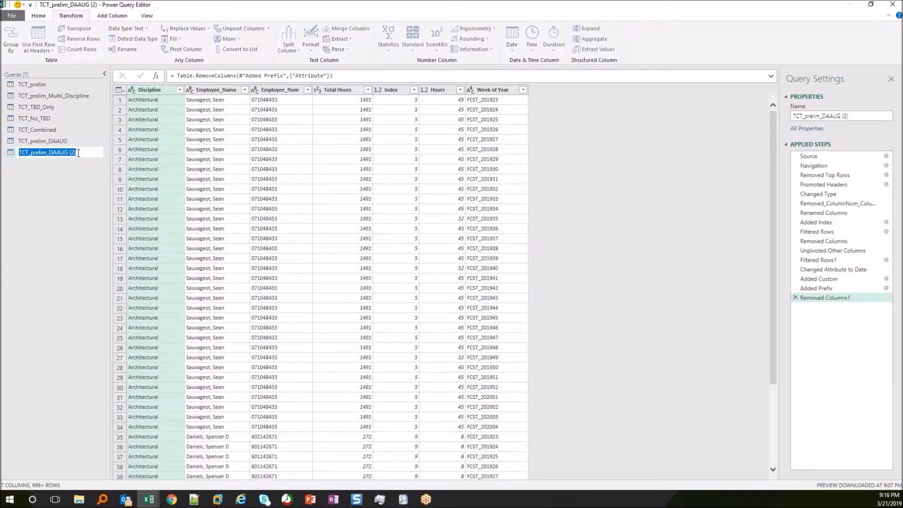
text(TCT_No_TP)
key(BackSpace)
text(BD_DAAUG)
key(Return)
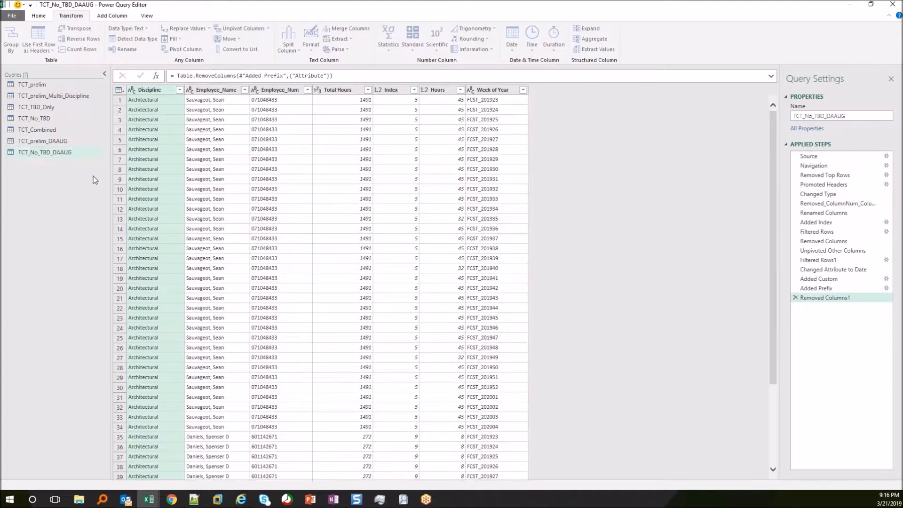
Step: Replace the TCT_No_TBD_DAAUG query code with a single Source step that references TCT_prelim_DAAUG and returns Source
click(46, 16)
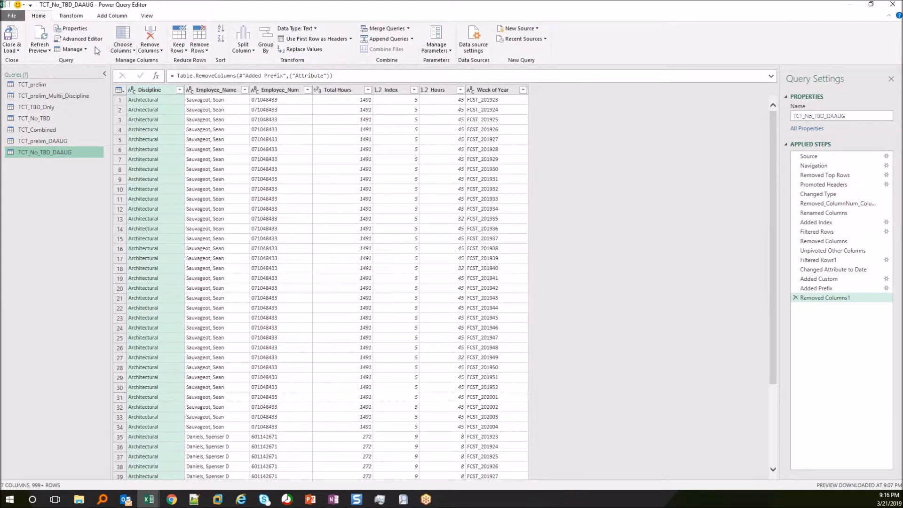
click(81, 39)
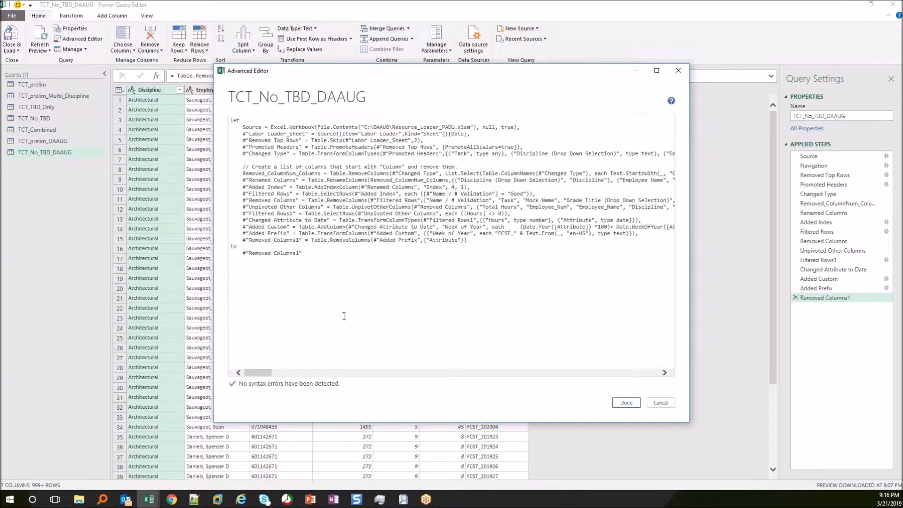
drag(271, 127, 371, 314)
key(ctrl+x)
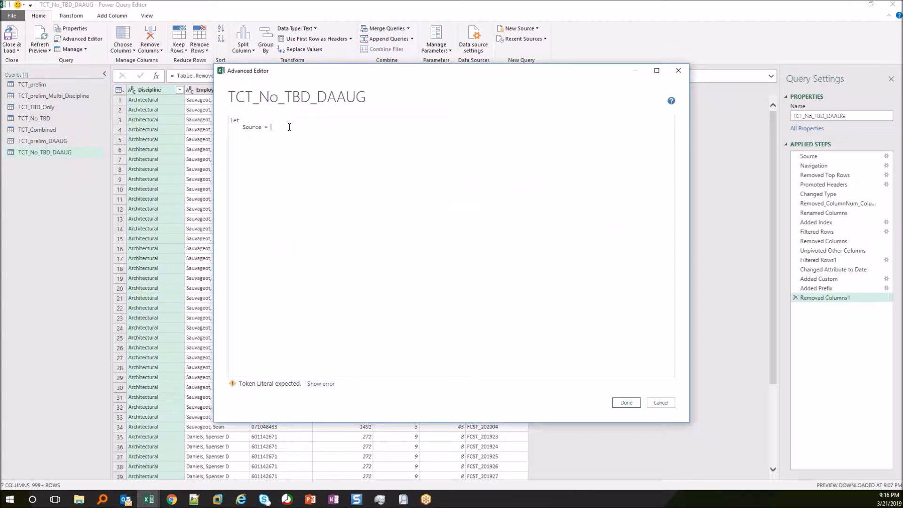
text(TCT_prelim_DAAUG)
key(Return)
text(G)
key(Return)
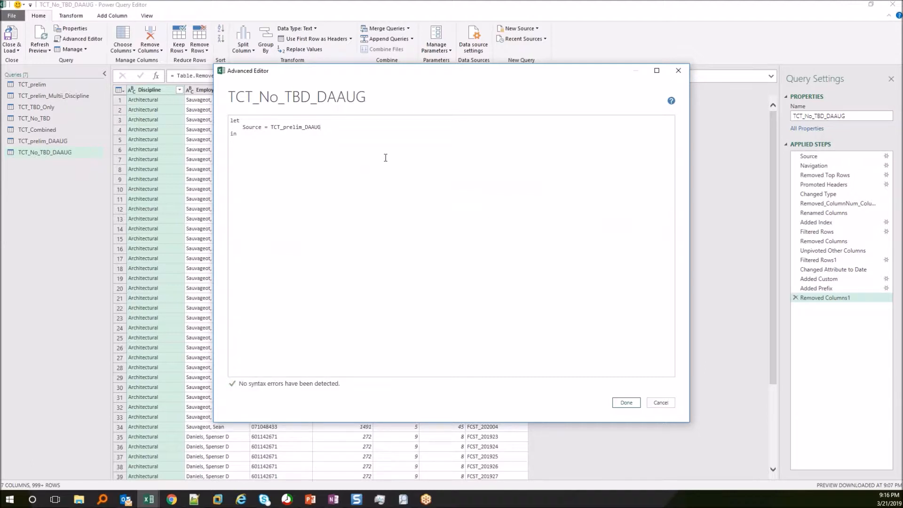
text(Ource)
click(348, 129)
click(629, 404)
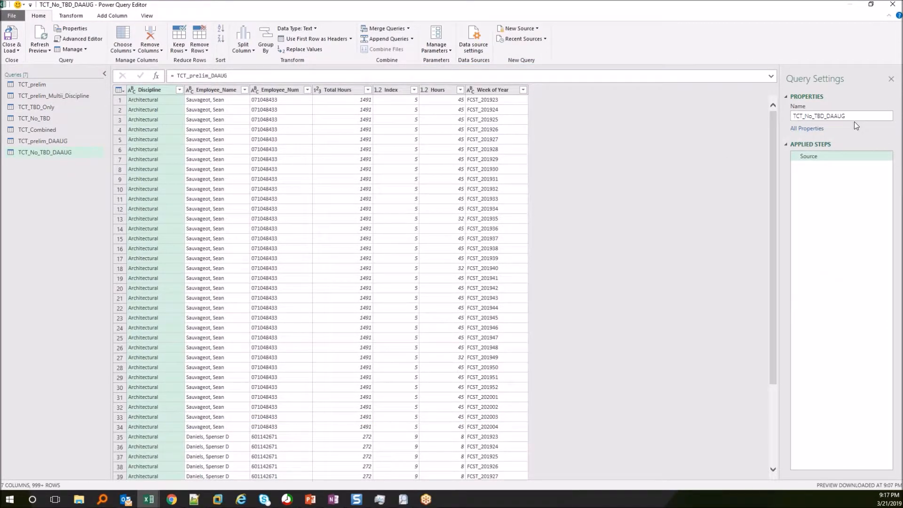
Step: Filter the Employee_Num column to rows that begin with "TBD"
click(814, 157)
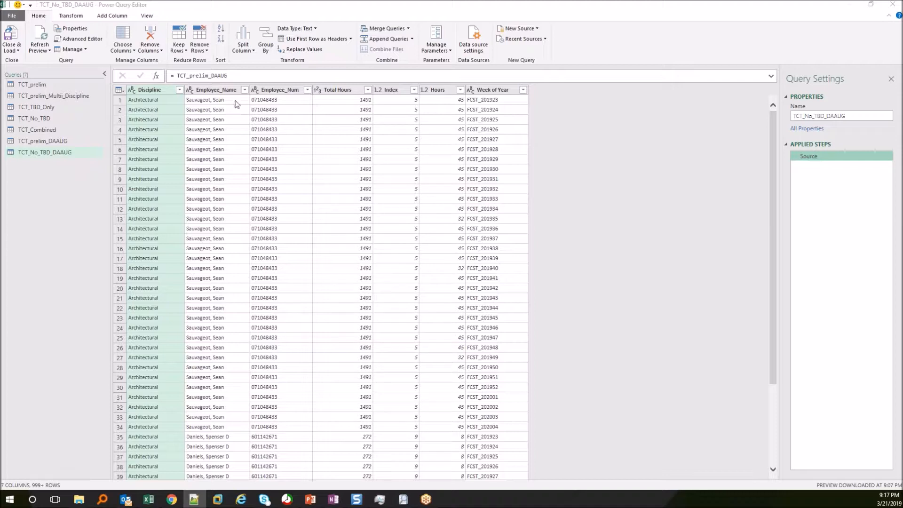
click(307, 89)
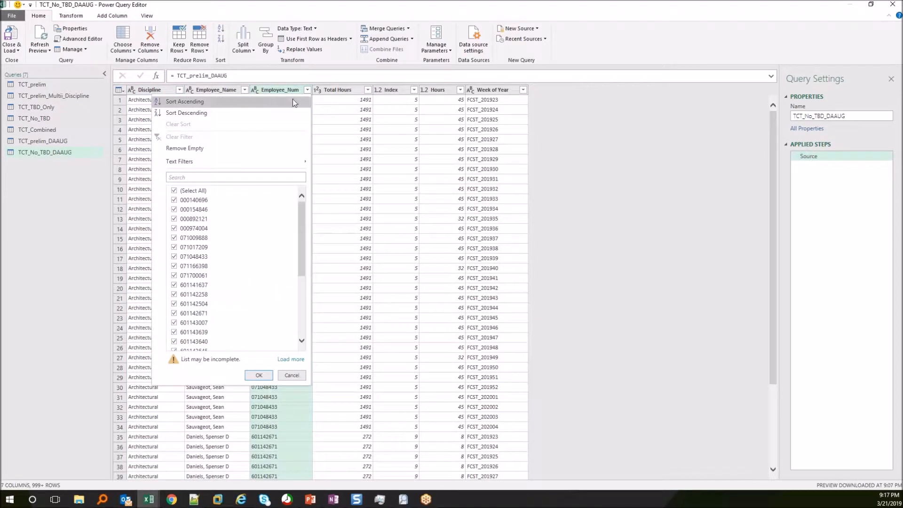
click(197, 180)
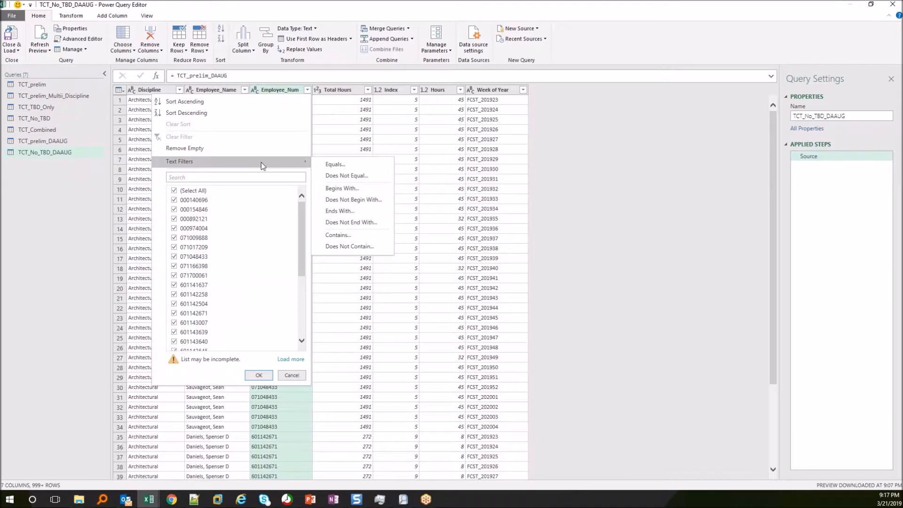
mouse_move(284, 161)
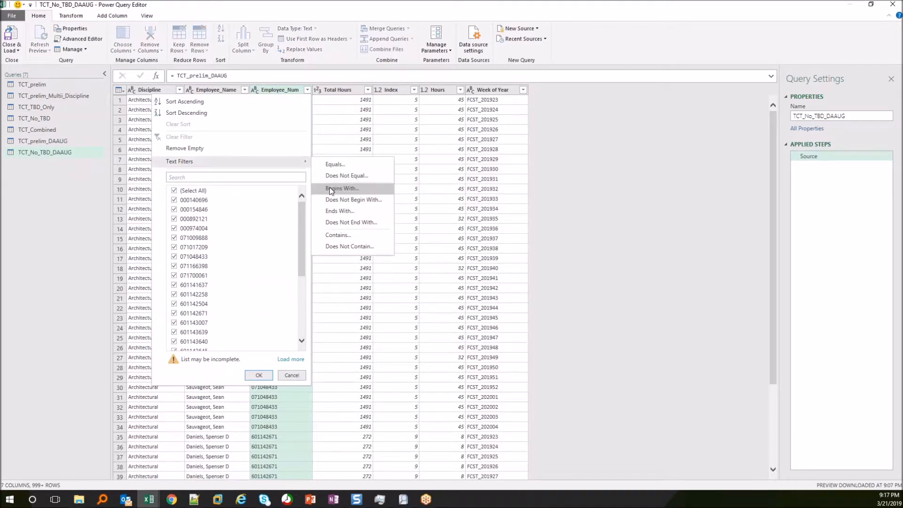
click(330, 188)
click(430, 237)
text(TBD)
click(554, 291)
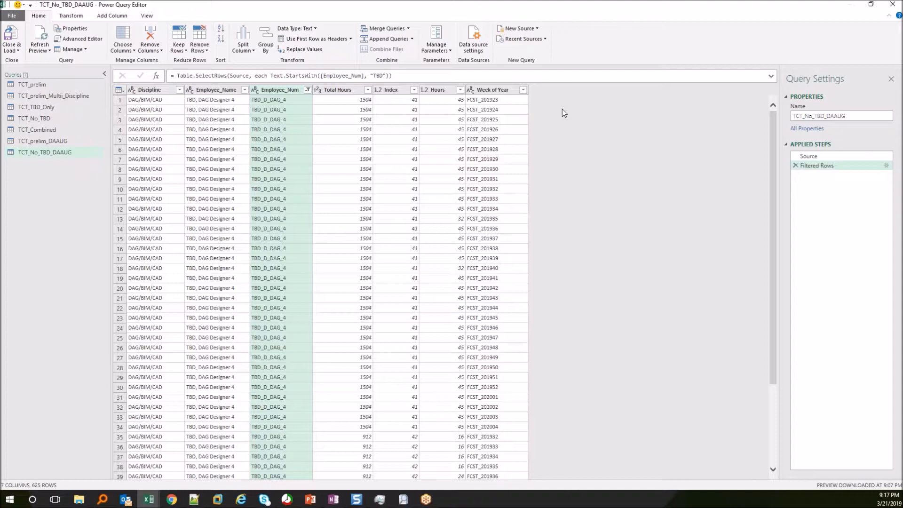
Step: Try to pivot the Hours column using Week of Year as the values column
click(438, 89)
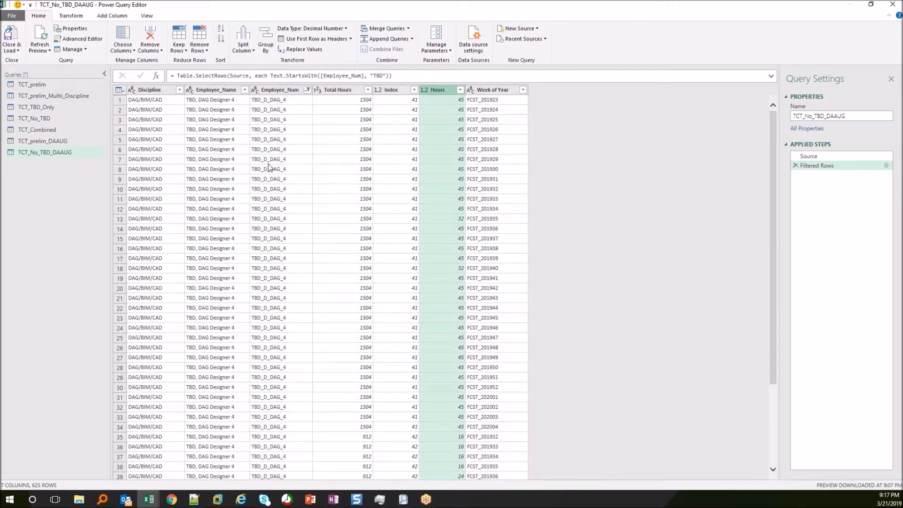
click(75, 16)
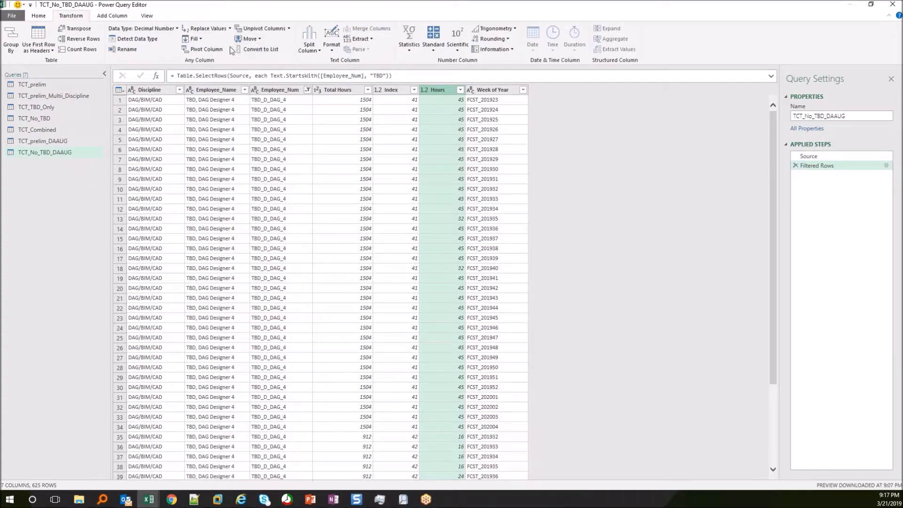
click(199, 51)
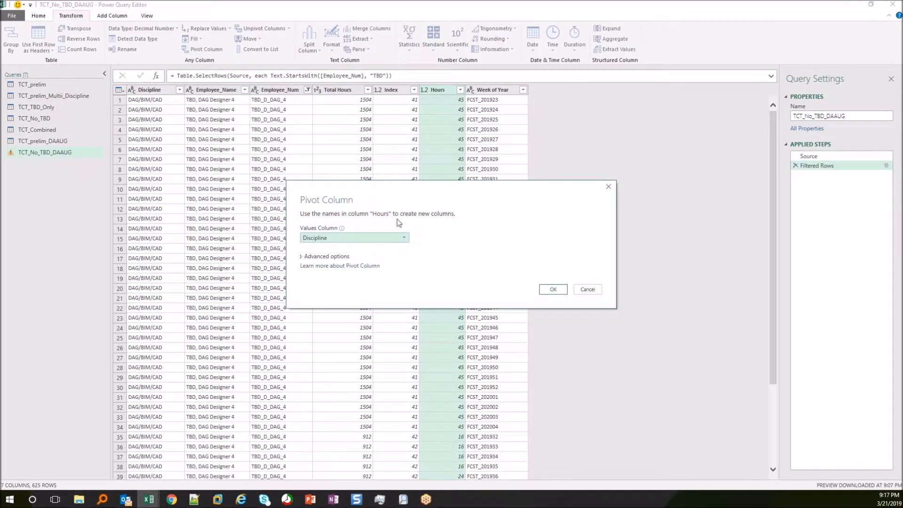
click(407, 239)
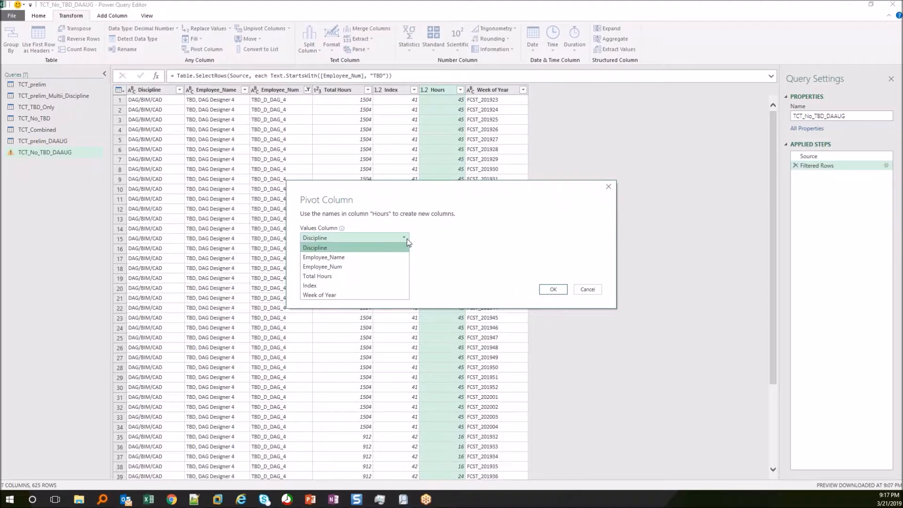
click(329, 295)
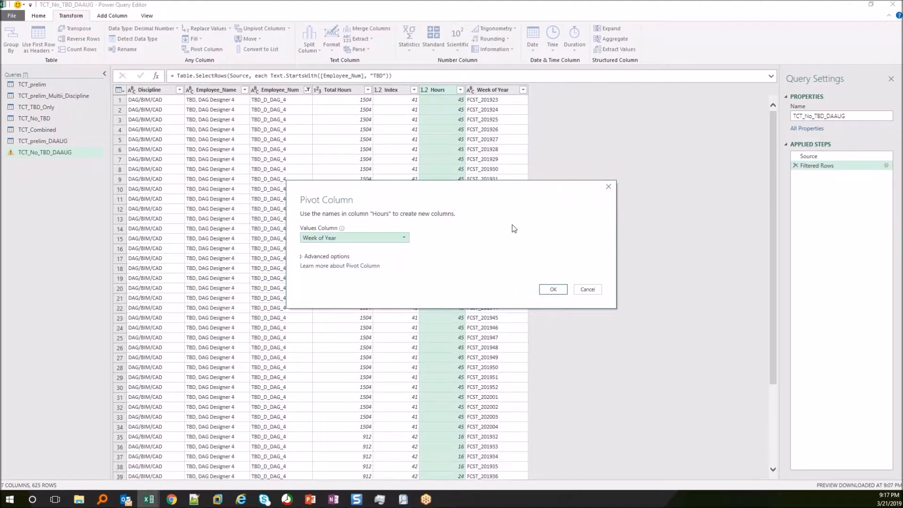
click(554, 289)
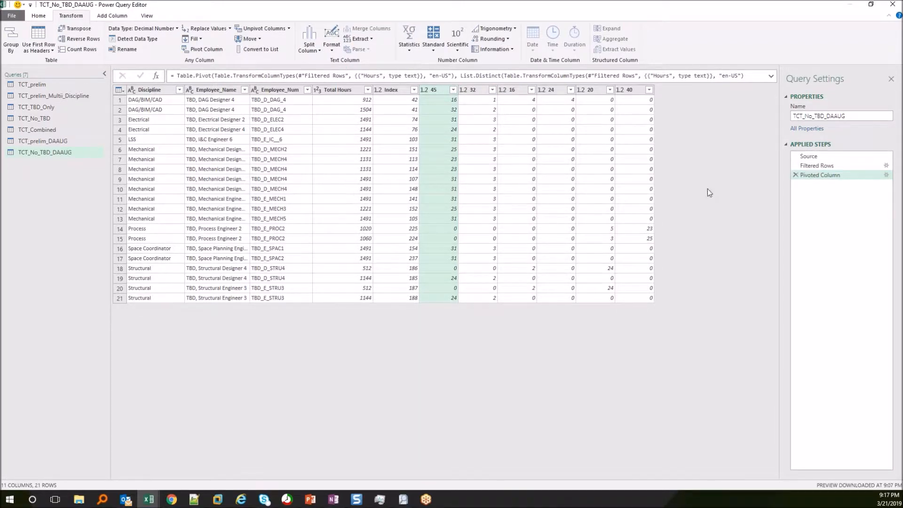
Step: Compare the filtered and pivoted results, then delete the Pivoted Column step
mouse_move(815, 169)
mouse_down()
mouse_move(818, 181)
mouse_move(812, 176)
mouse_up()
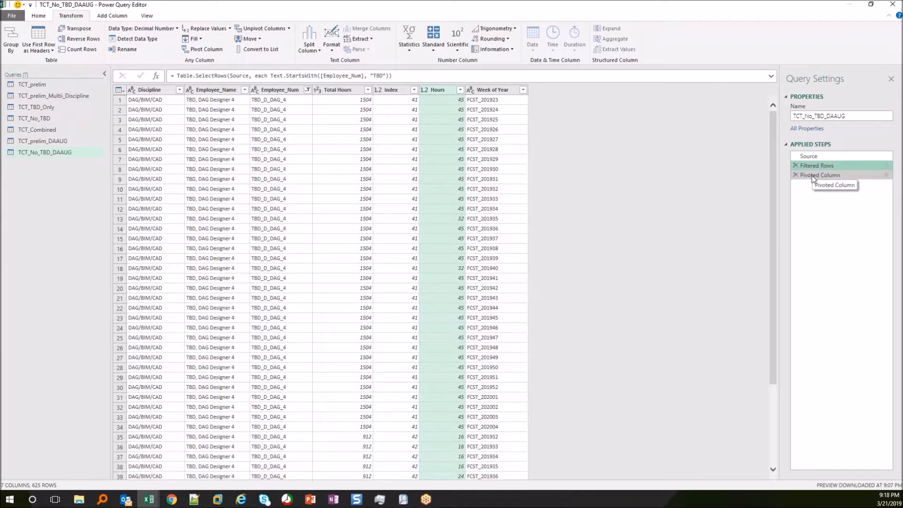
click(882, 175)
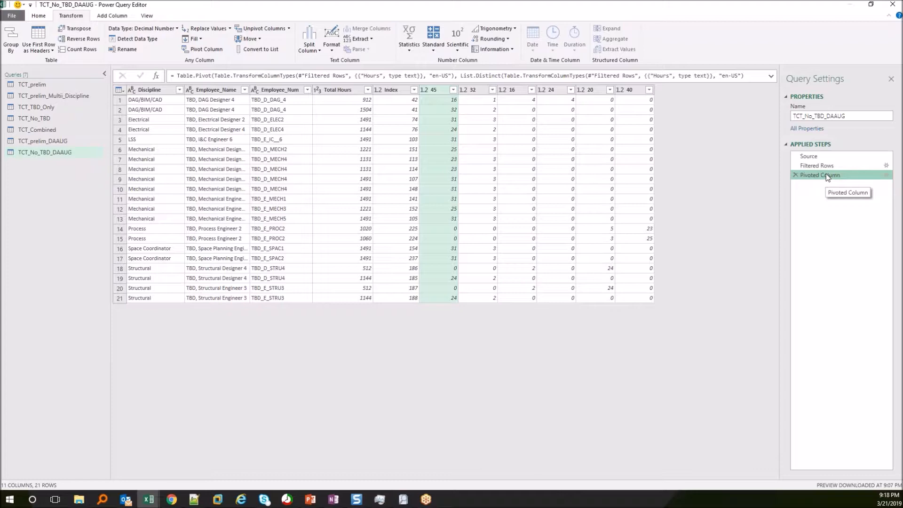
click(795, 175)
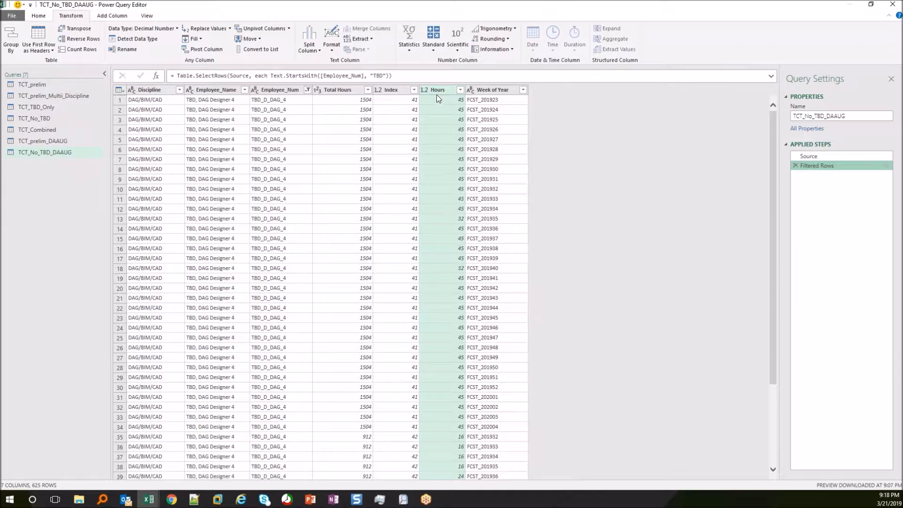
Step: Repeat the pivot of Hours with Week of Year as values, then delete that pivot step
click(220, 49)
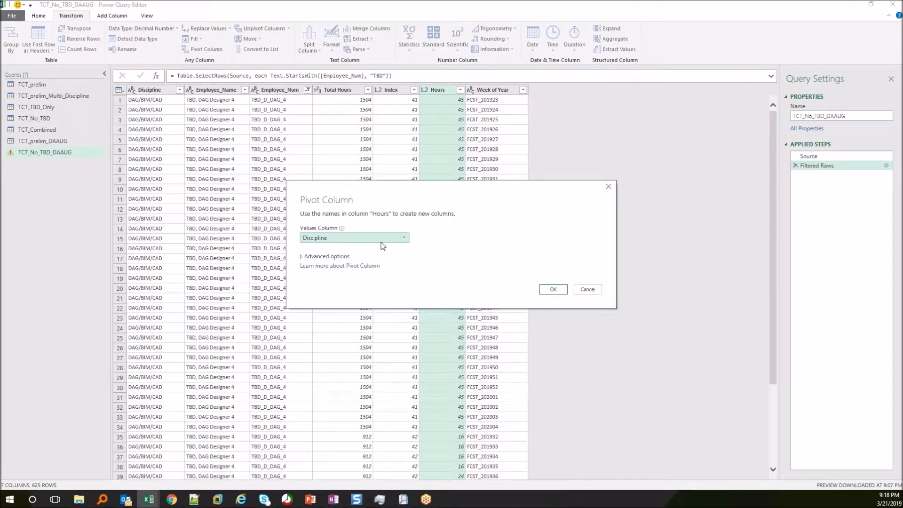
click(380, 237)
click(364, 296)
click(555, 289)
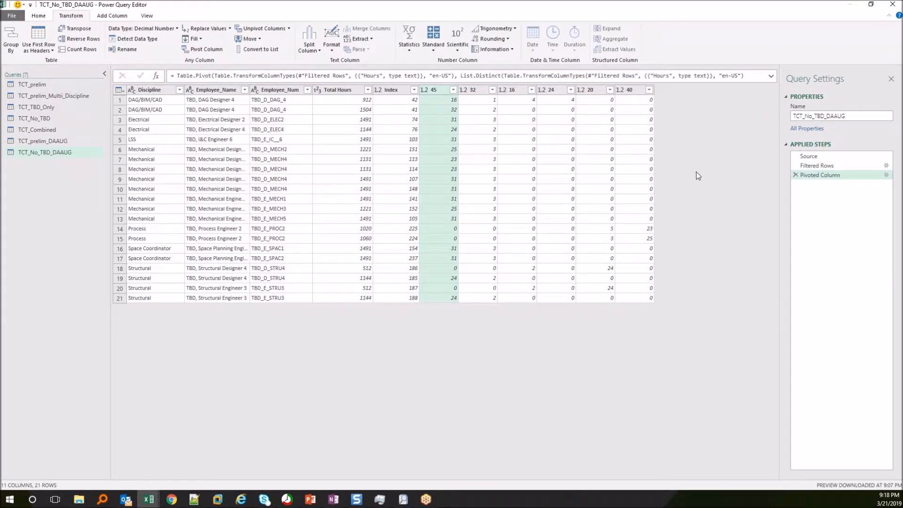
click(796, 175)
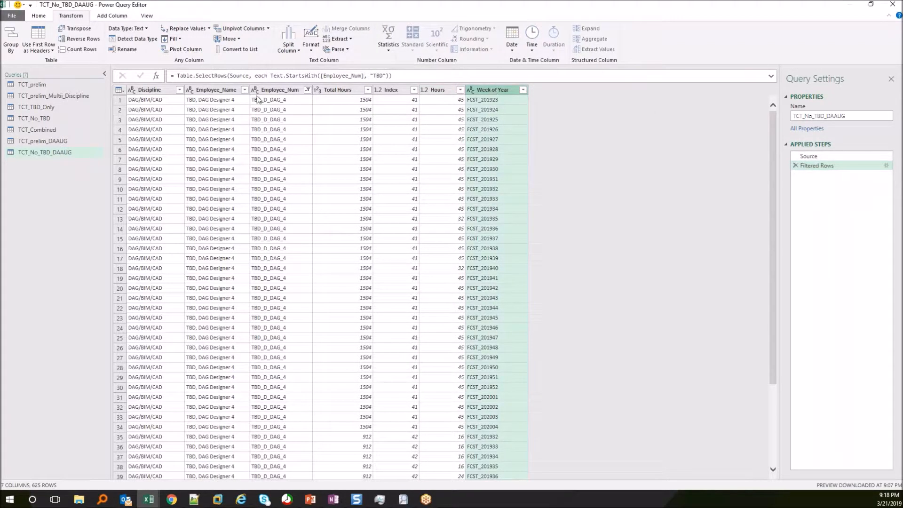
Step: Pivot the Week of Year column using Hours as the values column and check the resulting rows
click(185, 49)
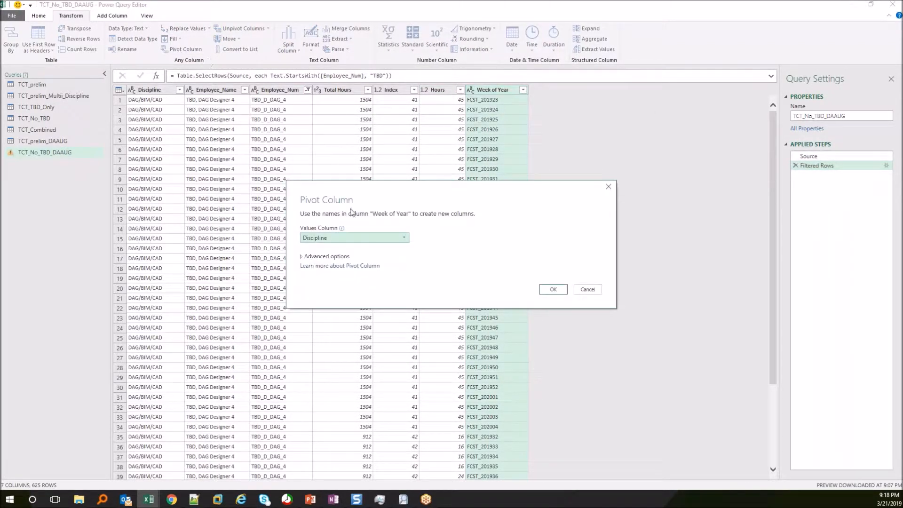
click(354, 238)
click(329, 297)
click(554, 290)
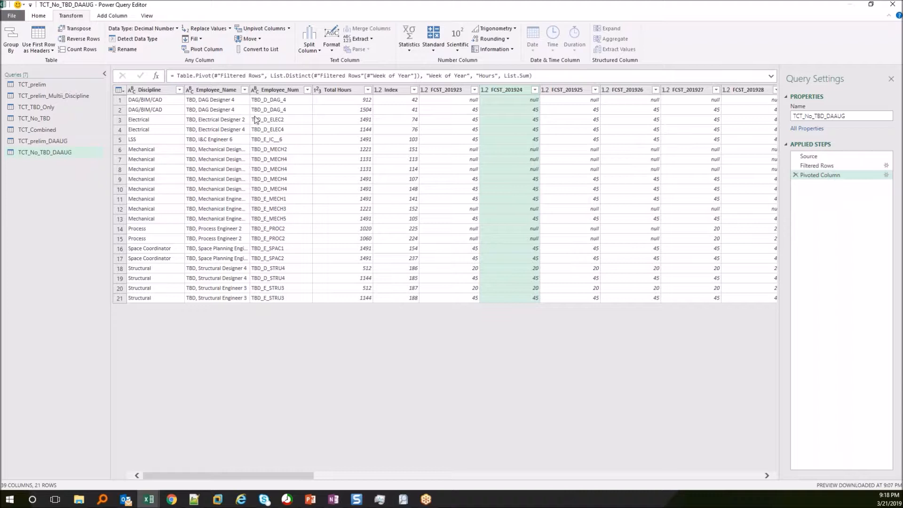
click(146, 101)
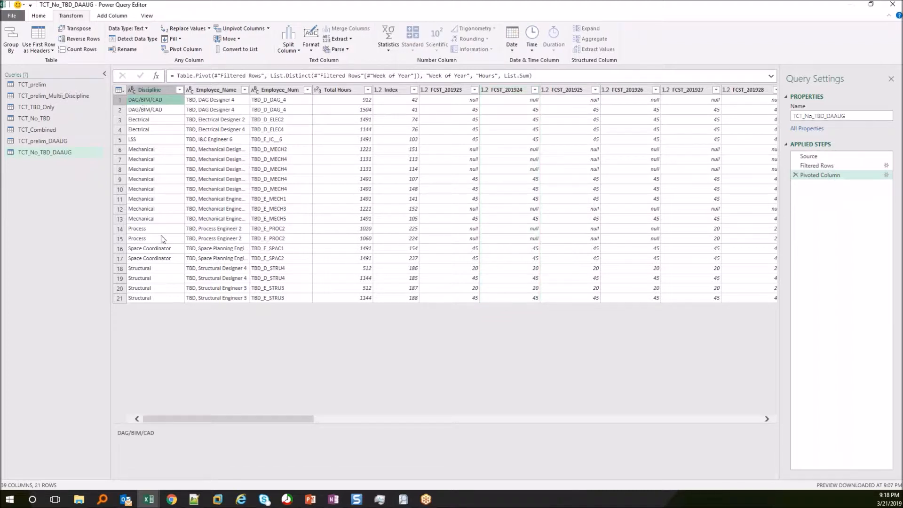
click(209, 139)
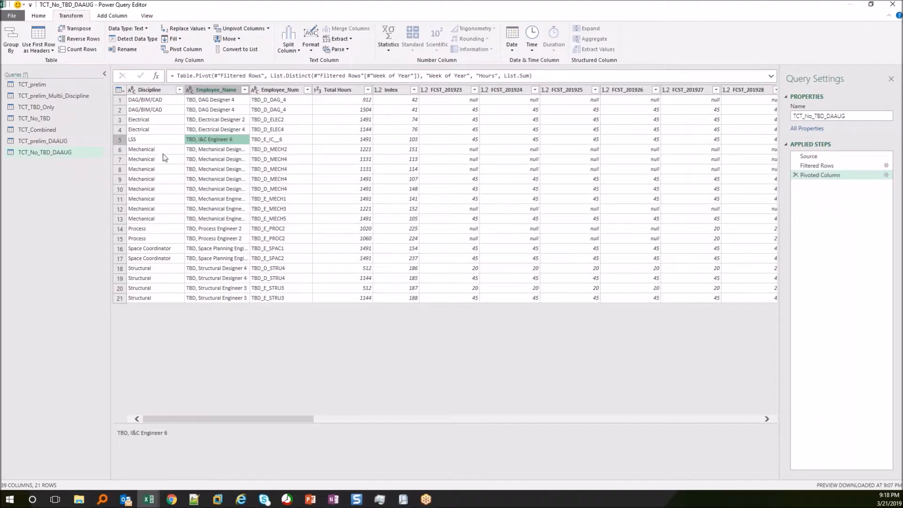
Step: Duplicate the TCT_No_TBD_DAAUG query
right_click(36, 149)
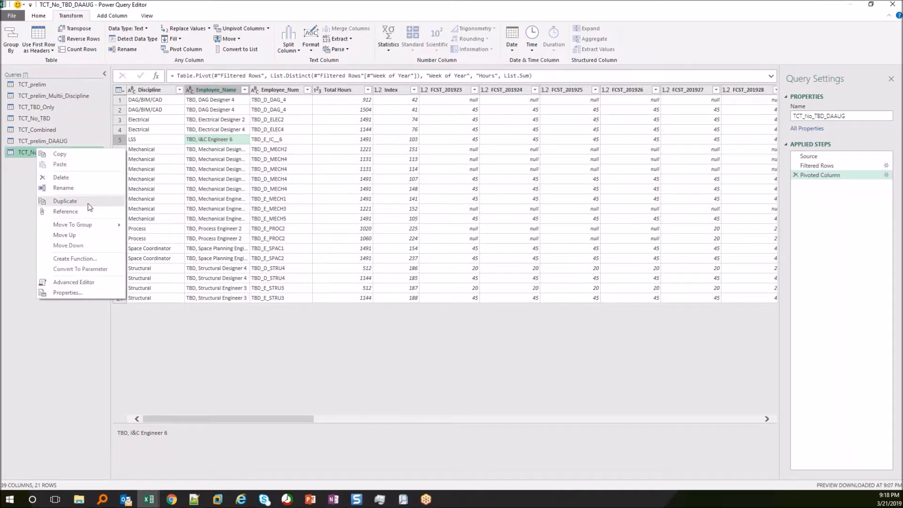
click(87, 202)
click(34, 163)
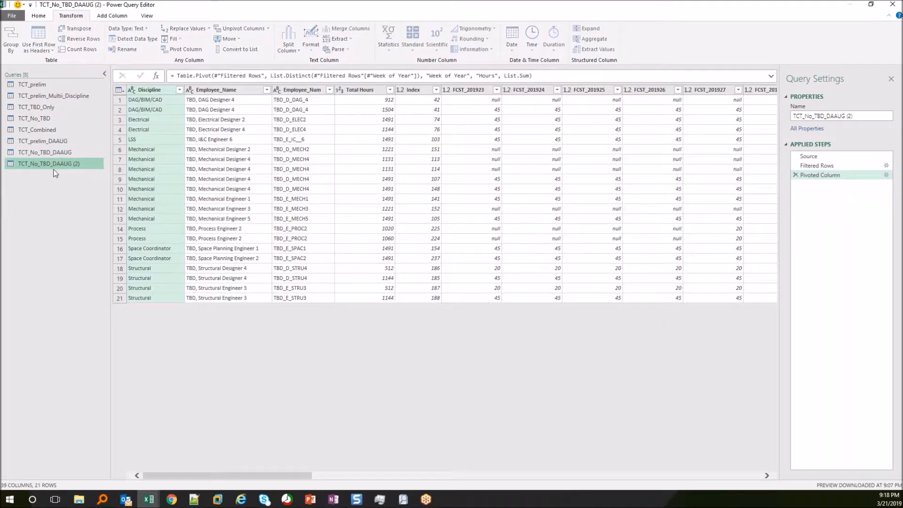
double_click(34, 161)
Step: Rename the original TCT_No_TBD_DAAUG query as TCT_TBD_Only_DAAUG
click(32, 152)
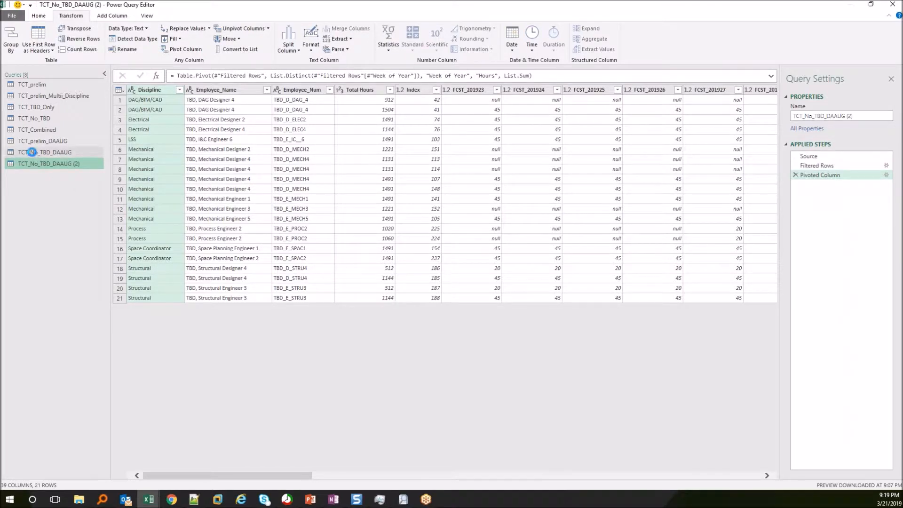
click(32, 152)
key(Delete)
key(Delete)
key(Delete)
text(+)
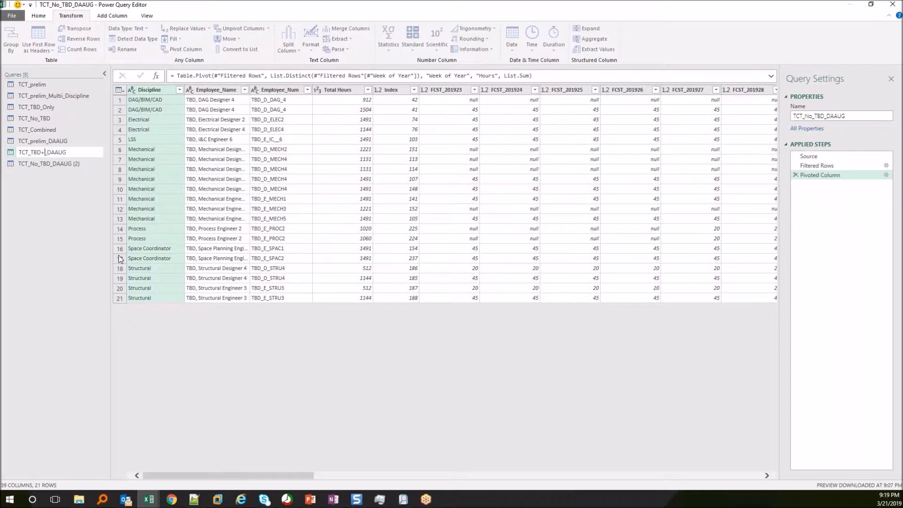
text(Onl)
key(BackSpace)
key(BackSpace)
key(BackSpace)
key(BackSpace)
text(_O)
Step: Rename the duplicated query as TCT_No_TBD_DAAUG, without the "(2)" suffix
click(50, 165)
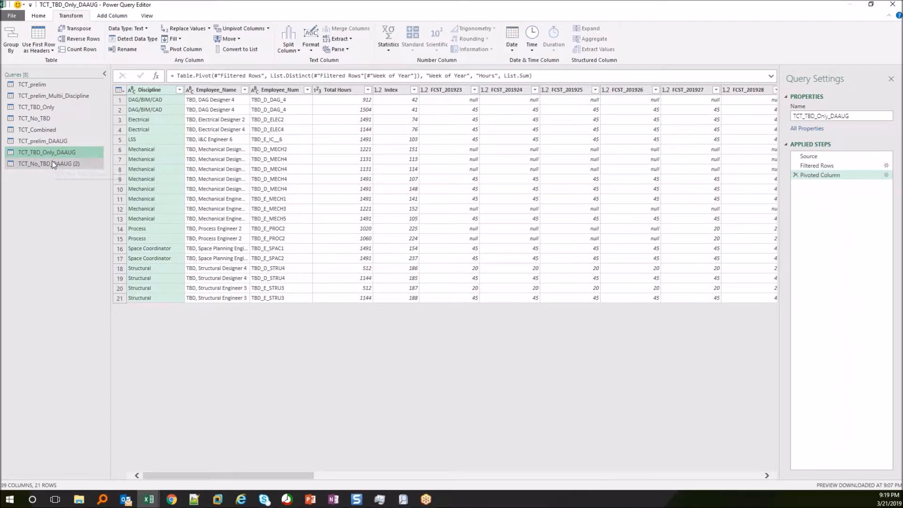
double_click(52, 162)
click(91, 163)
key(Return)
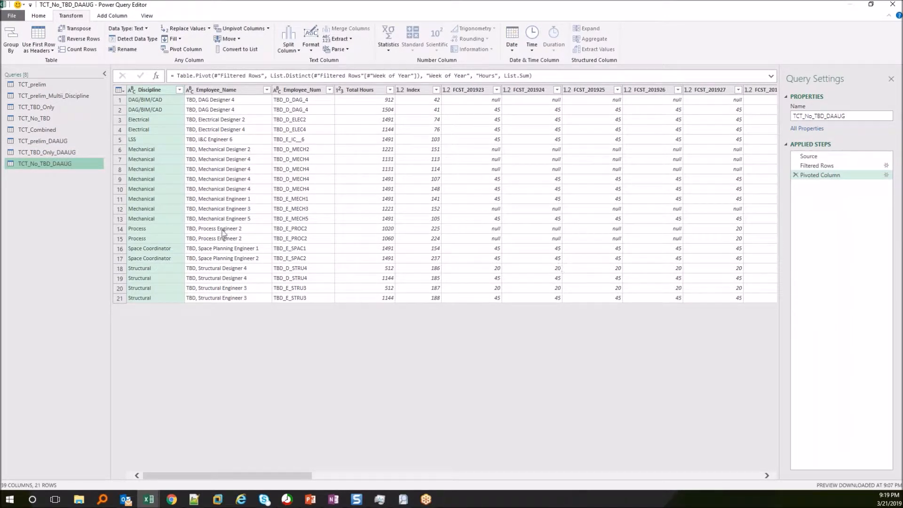
Step: Insert a filter step right after Source that keeps rows where Employee_Num does not begin with "TBD"
click(828, 166)
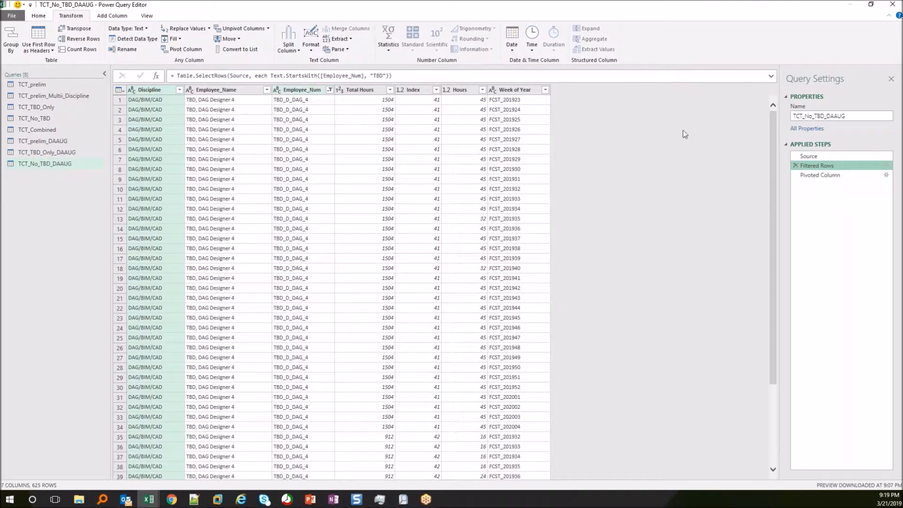
click(821, 157)
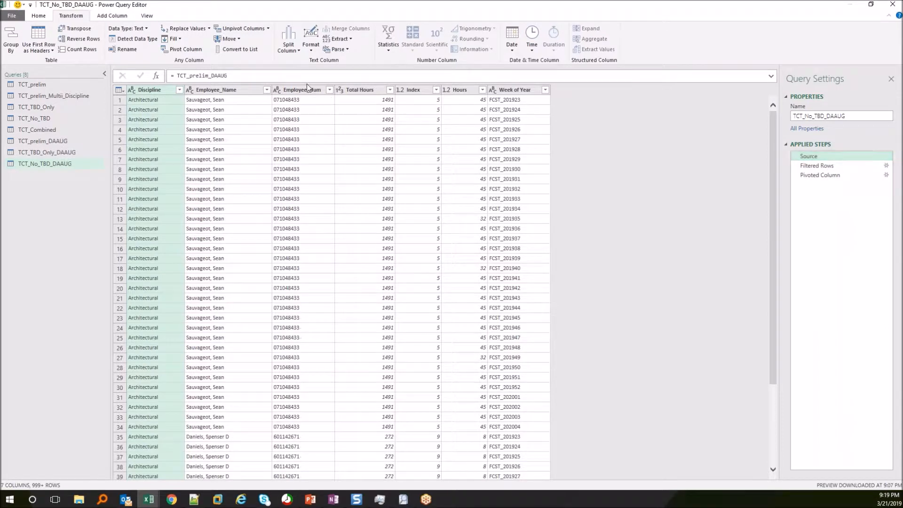
right_click(299, 94)
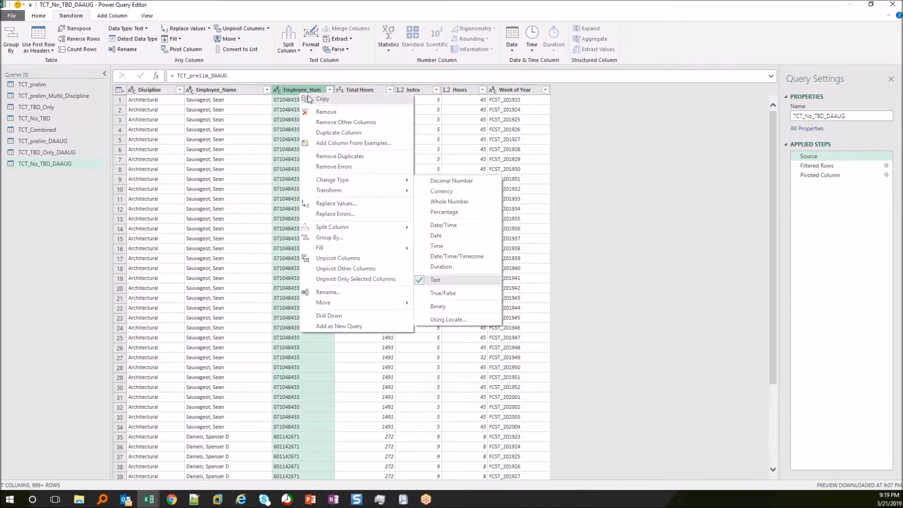
click(330, 90)
click(330, 89)
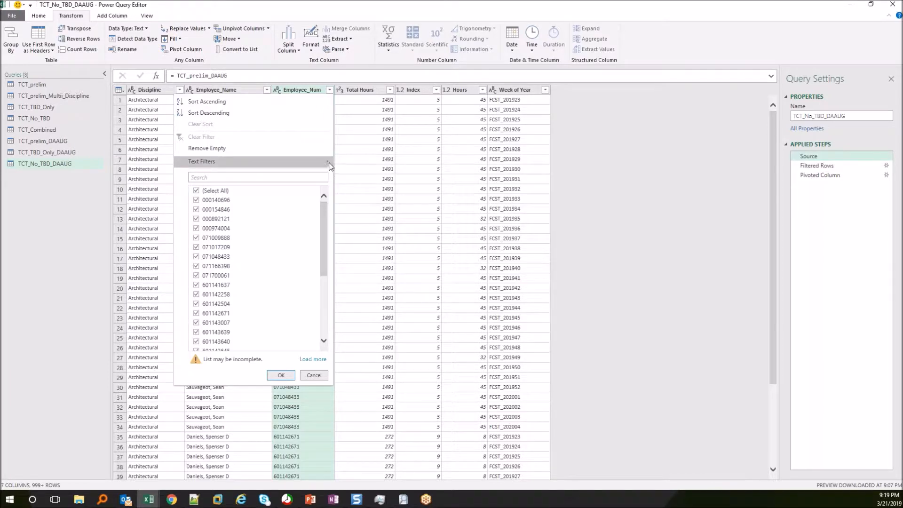
mouse_move(329, 162)
click(376, 200)
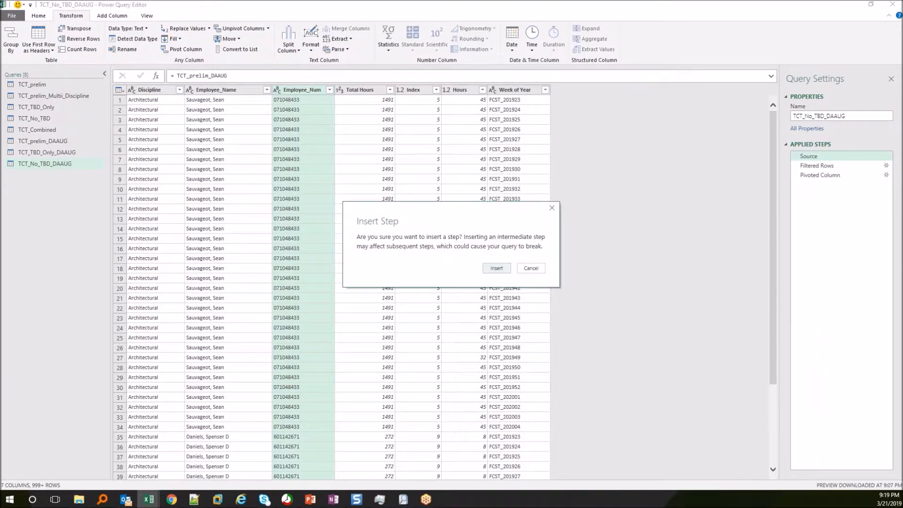
click(496, 268)
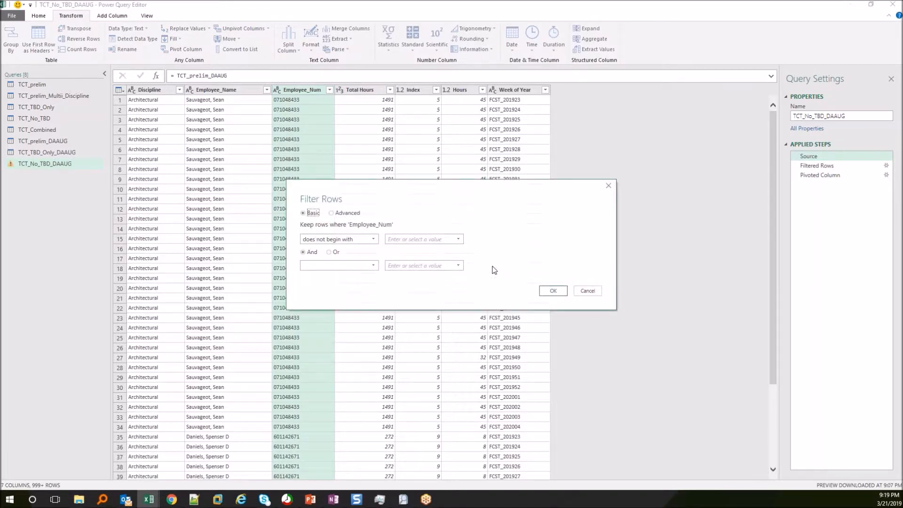
click(414, 239)
text(TBD)
click(554, 291)
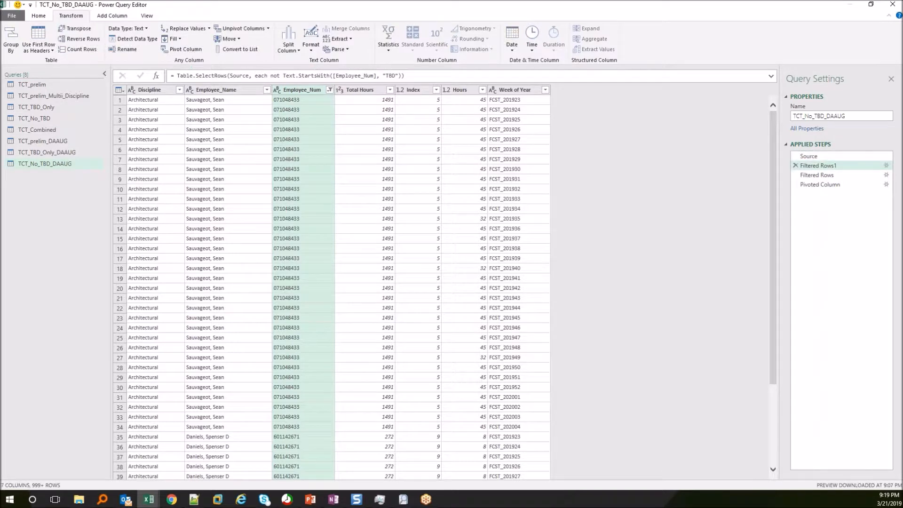
Step: Delete the old Filtered Rows step that keeps TBD employee numbers, along with the Pivoted Column step
click(823, 176)
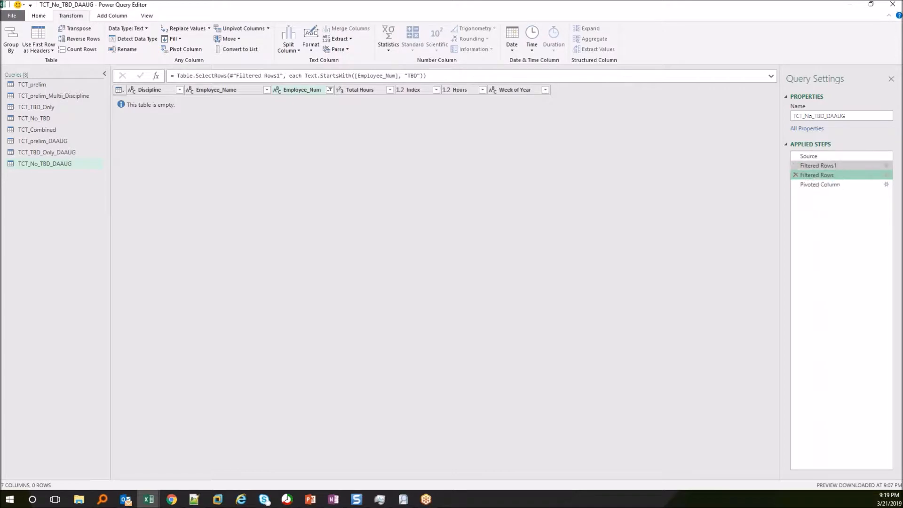
click(795, 175)
click(497, 268)
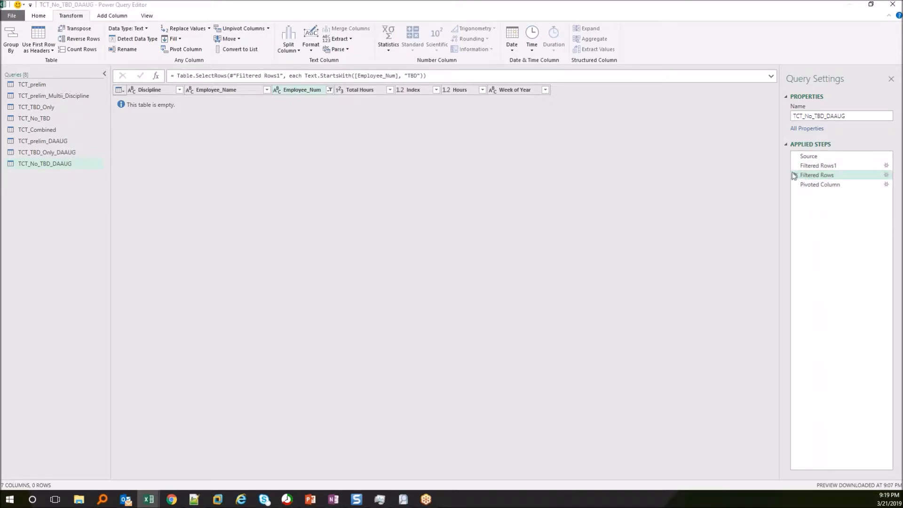
click(796, 175)
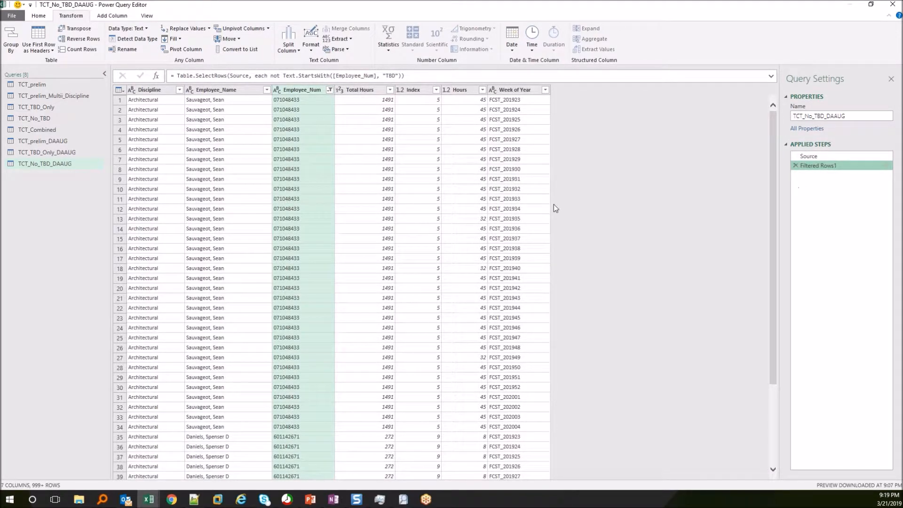
Step: Search the Employee_Name filter values for the employee's surname and load the complete list of values
click(267, 89)
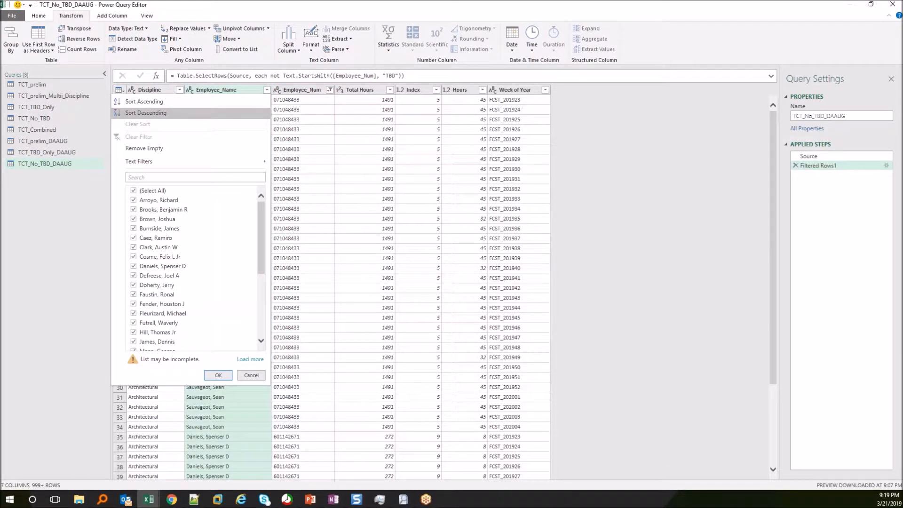
click(144, 176)
text(lebrou)
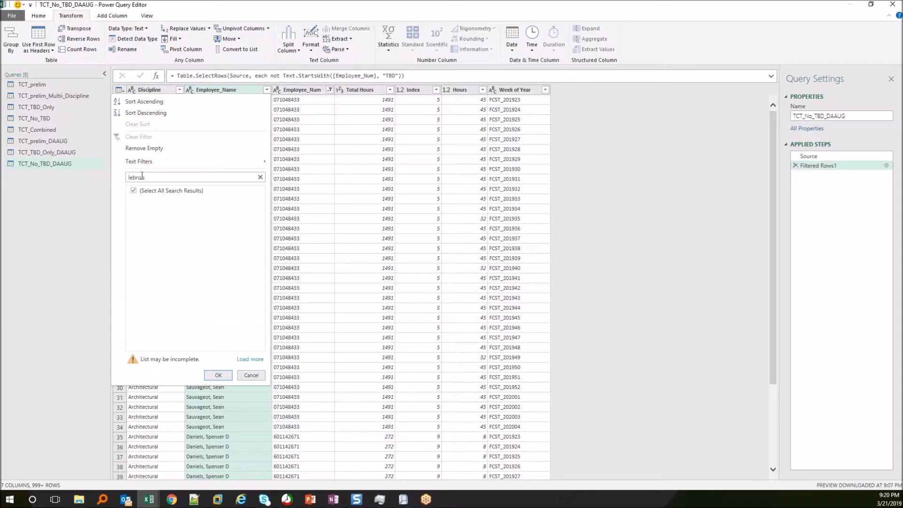
key(BackSpace)
key(BackSpace)
key(BackSpace)
text(le)
key(BackSpace)
key(BackSpace)
text(lr)
key(BackSpace)
key(BackSpace)
text(Leb)
key(BackSpace)
key(BackSpace)
key(BackSpace)
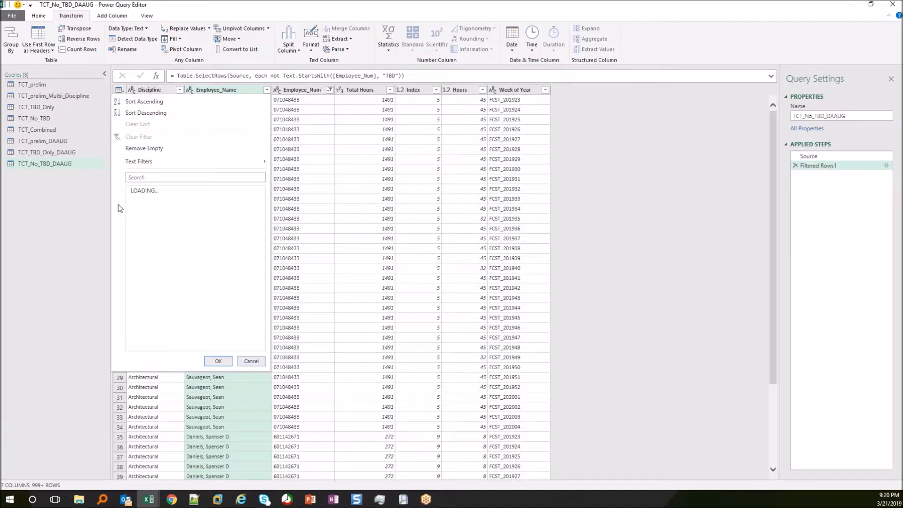
Step: Filter the Employee_Name column to the single employee matching the searched surname
click(150, 176)
text(Lebron)
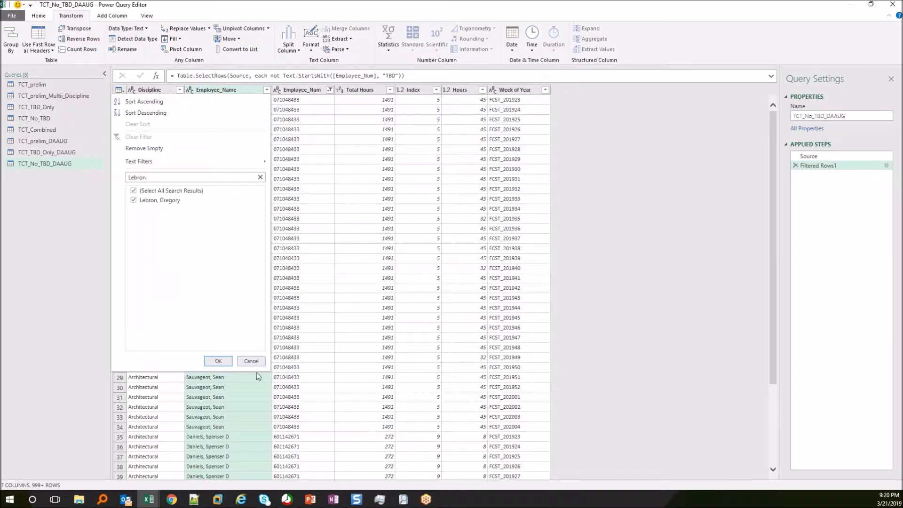
click(219, 362)
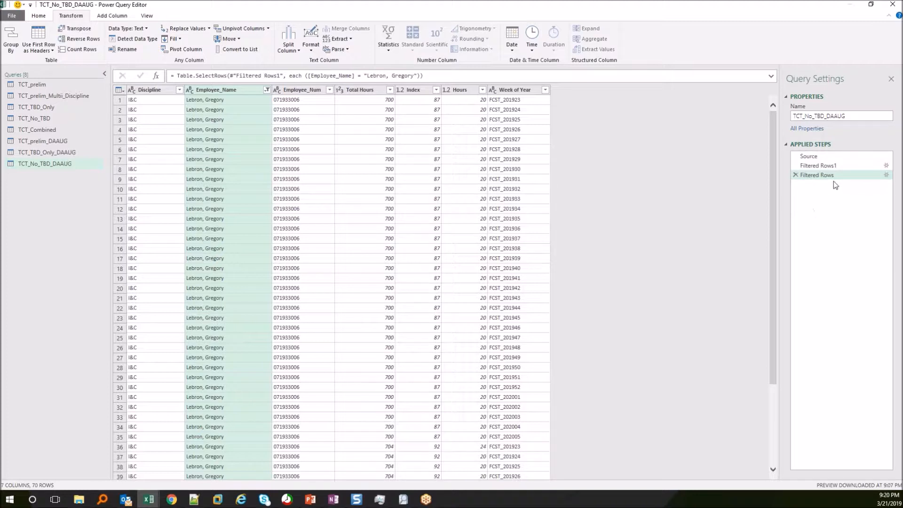
Step: Rename the employee name filter step as "Filtered Rows--DEBUG"
click(845, 176)
click(845, 175)
text(--DEBUG)
key(Return)
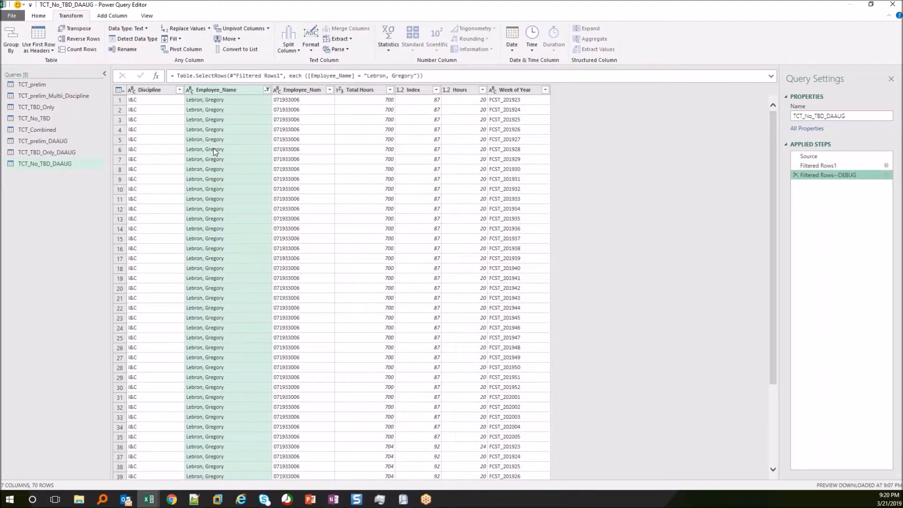
Step: Compare the Hours and Week of Year values between the employee's two sets of forecast rows, starting with week FCST_201923
click(473, 101)
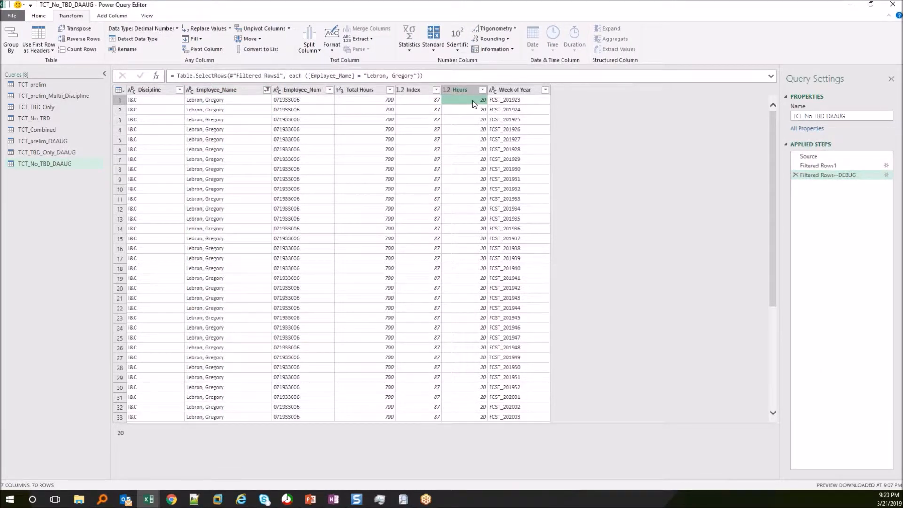
click(515, 104)
scroll(517, 150, down, 6)
scroll(471, 339, down, 7)
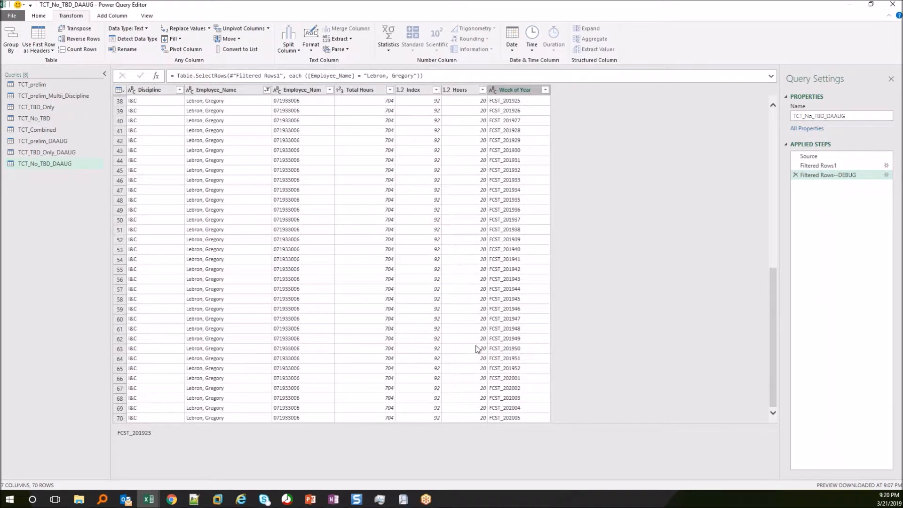
scroll(476, 347, up, 12)
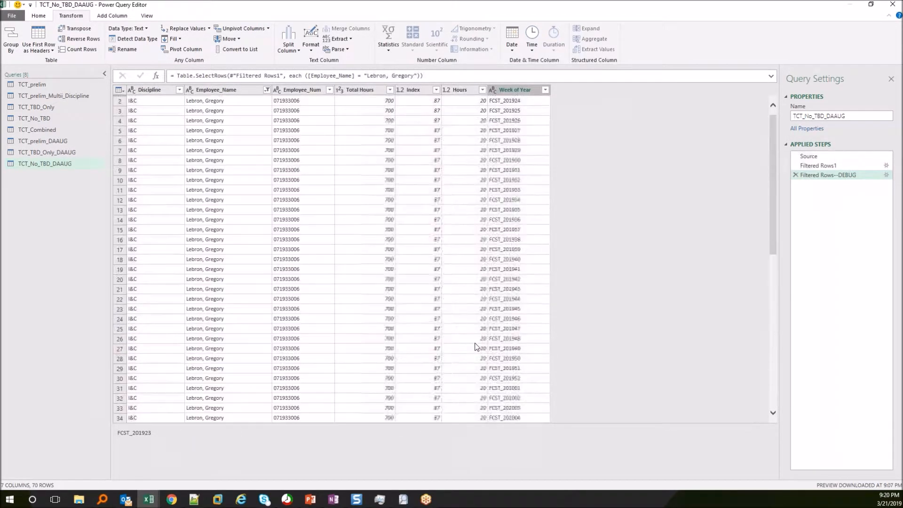
scroll(476, 330, down, 5)
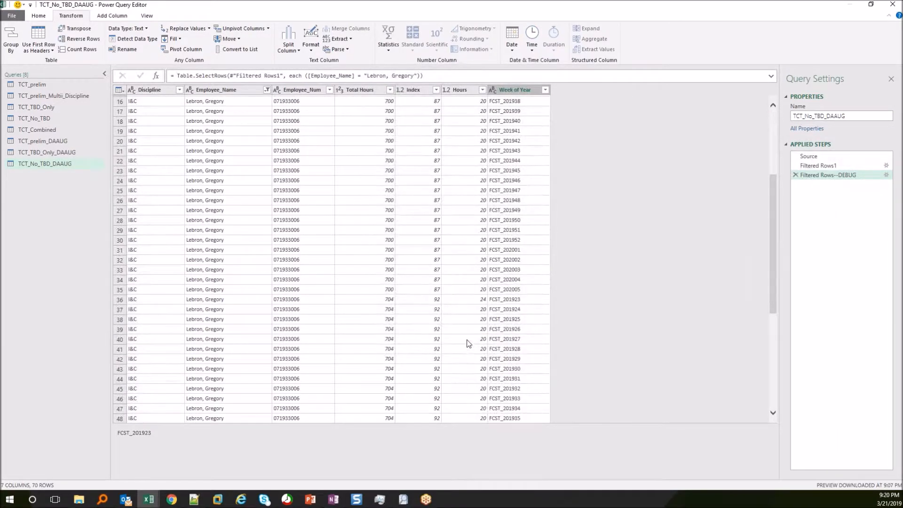
click(464, 299)
click(508, 300)
click(478, 305)
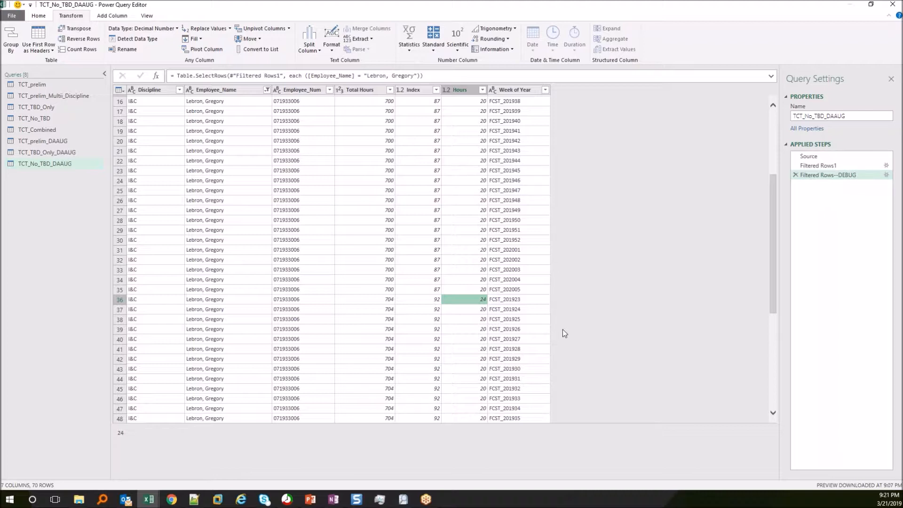
Step: Select the adjacent columns from Discipline through Total Hours
key(alt+Tab)
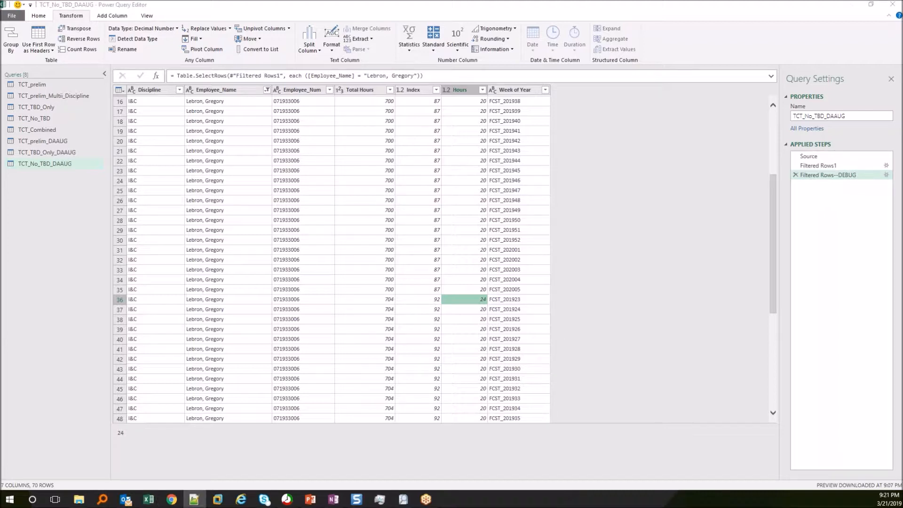
click(158, 91)
shift+click(375, 93)
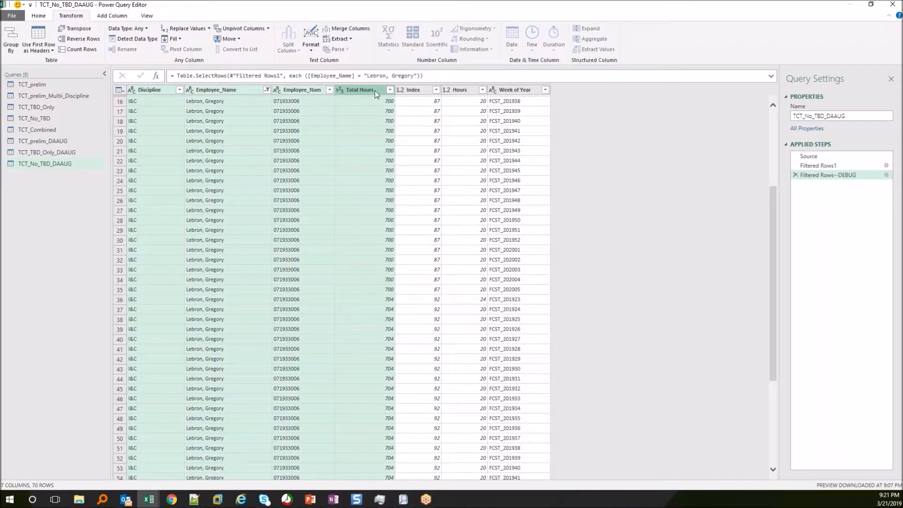
Step: Group the rows by Discipline, Employee_Name, Employee_Num and Total Hours, defining an Hours aggregation that sums the Hours column
click(38, 16)
click(266, 40)
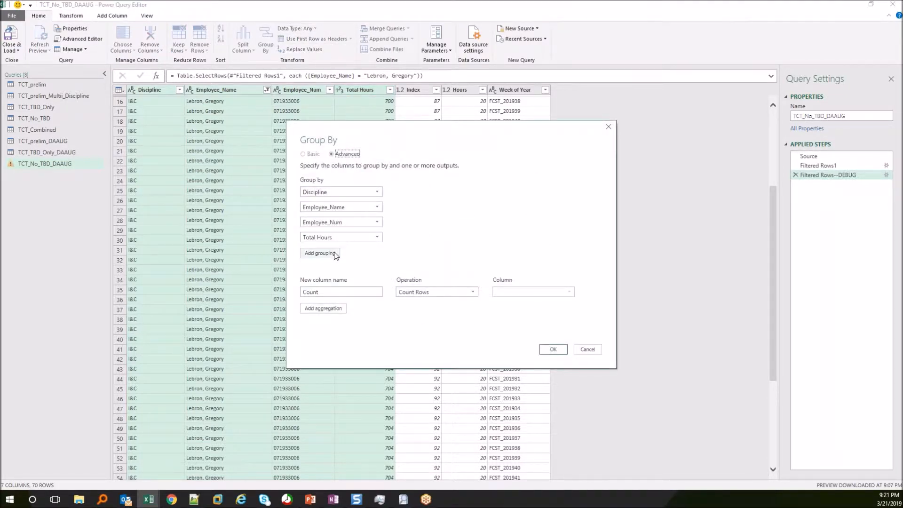
drag(324, 293, 254, 290)
text(Hours)
click(453, 292)
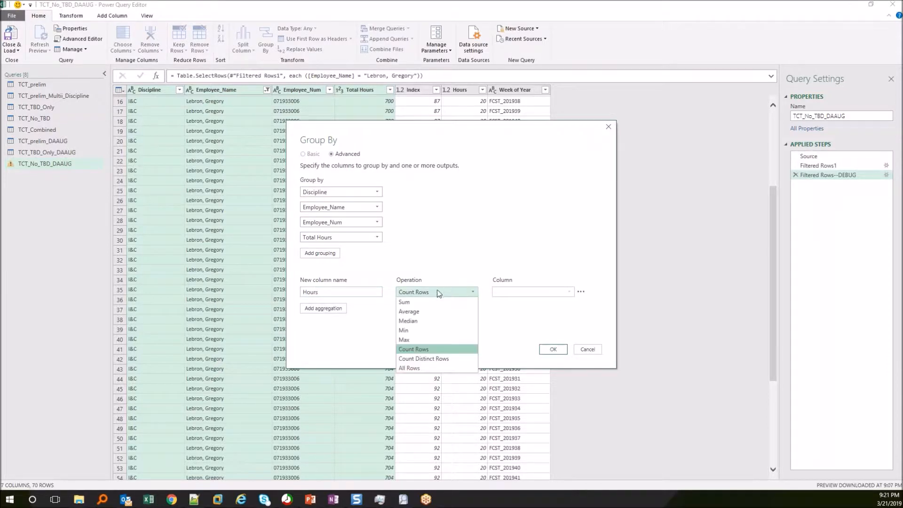
click(436, 301)
click(531, 292)
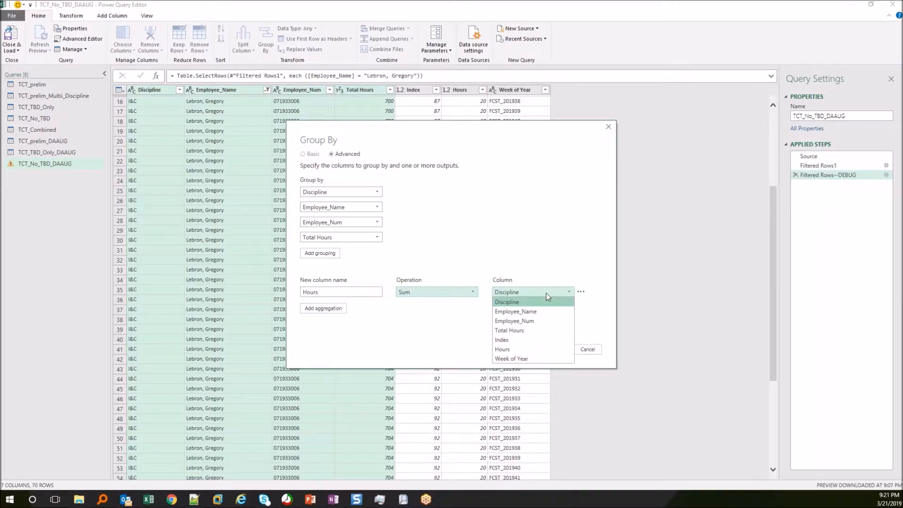
click(520, 349)
Step: Add a second aggregation named Index_Max that takes the Max of the Index column, and apply the grouping
click(324, 309)
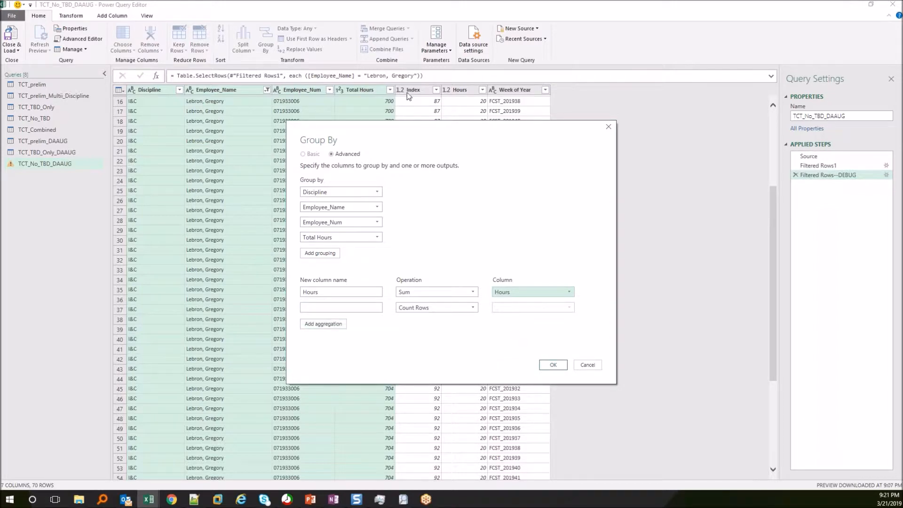
click(335, 306)
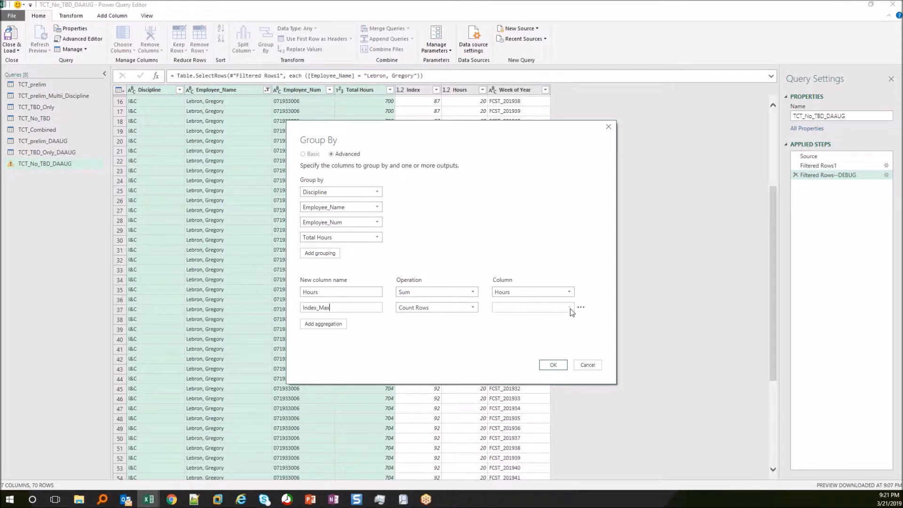
click(437, 303)
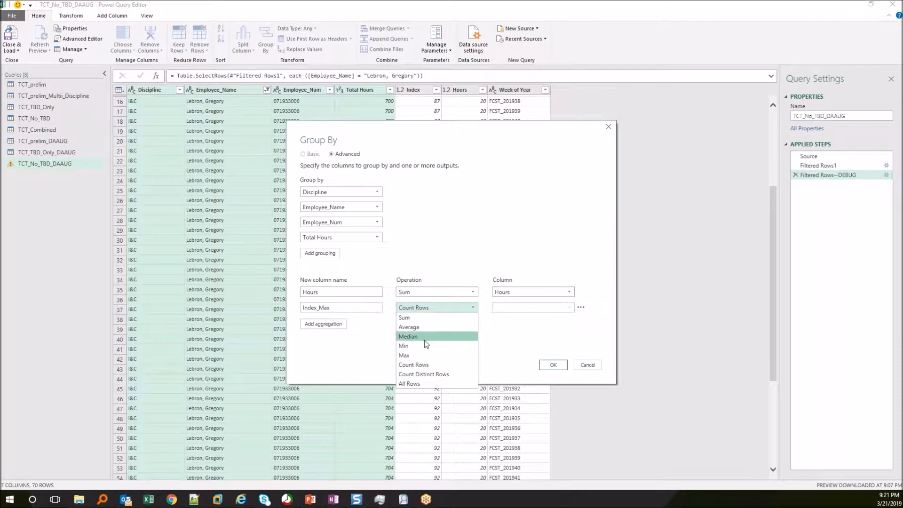
click(419, 355)
click(548, 306)
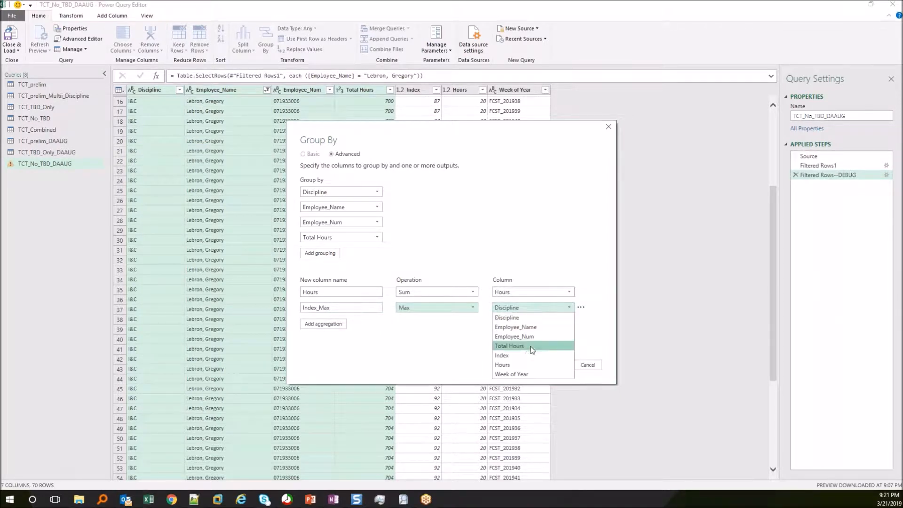
click(503, 356)
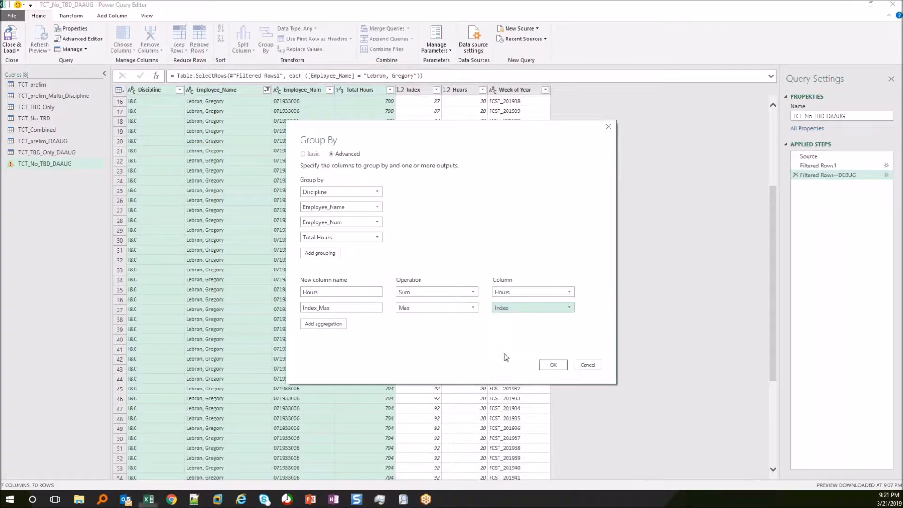
click(554, 365)
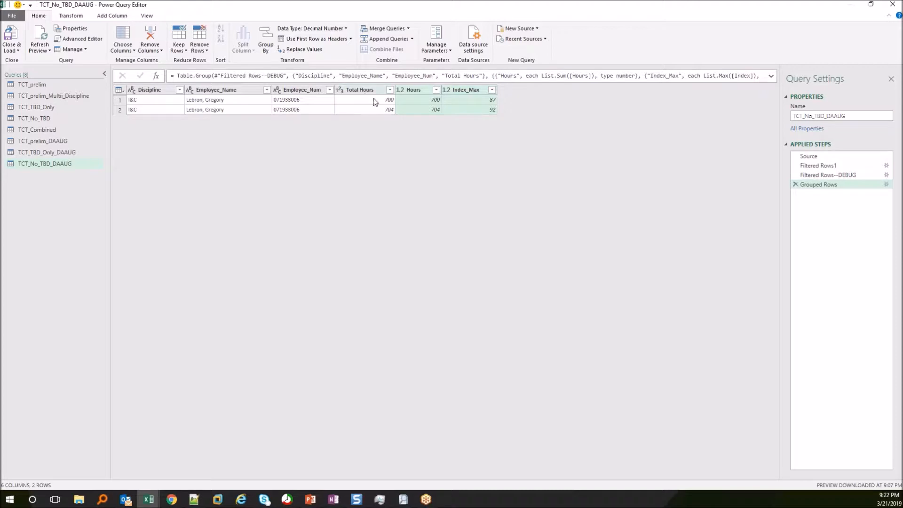
Step: Edit the Grouped Rows step to remove Total Hours from the grouping columns
click(886, 185)
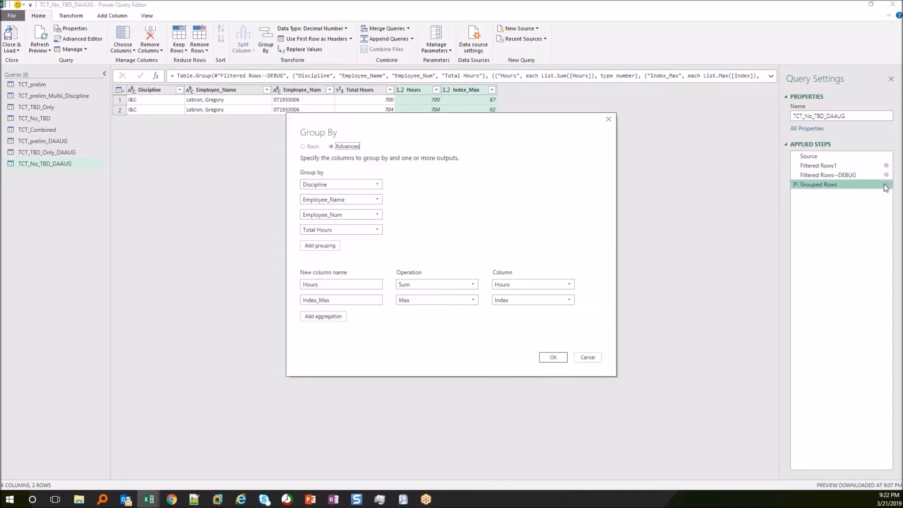
click(389, 230)
click(410, 240)
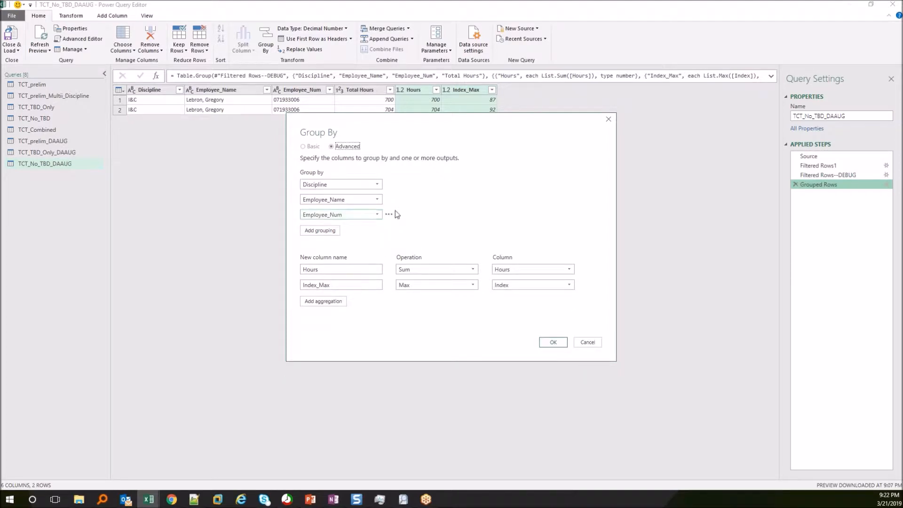
click(337, 212)
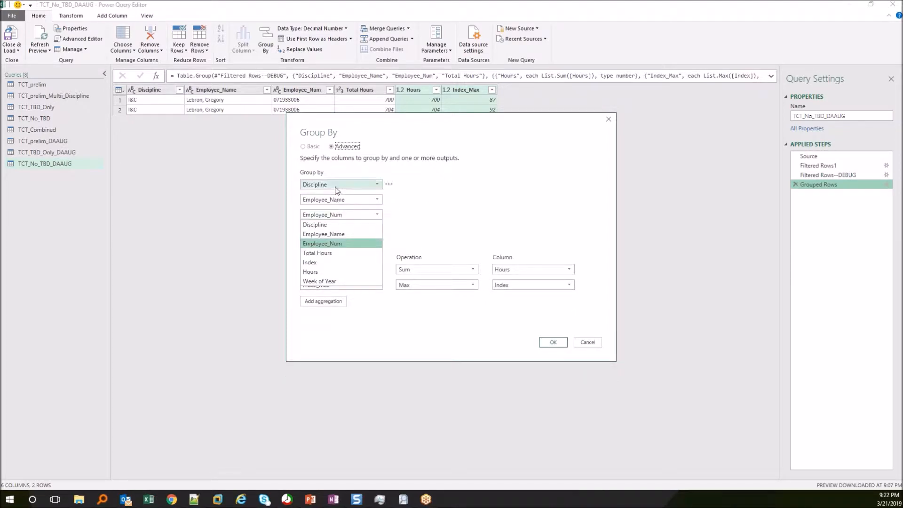
click(346, 212)
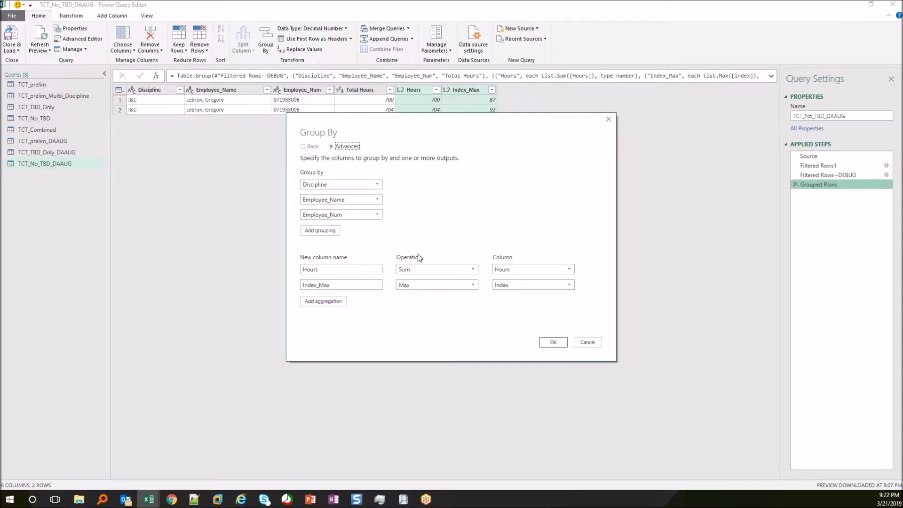
click(560, 342)
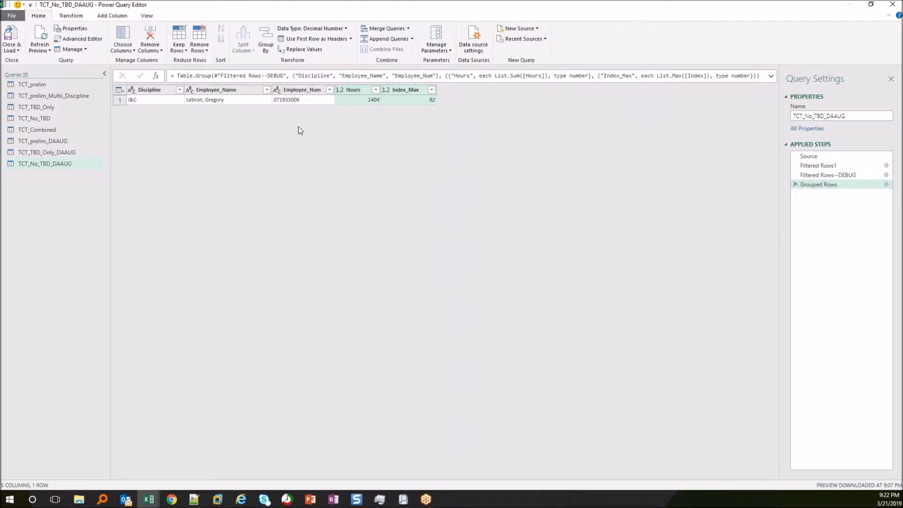
Step: Delete the Filtered Rows--DEBUG step from TCT_No_TBD_DAAUG, confirming the deletion, and open the TCT_TBD_Only_DAAUG query
click(826, 175)
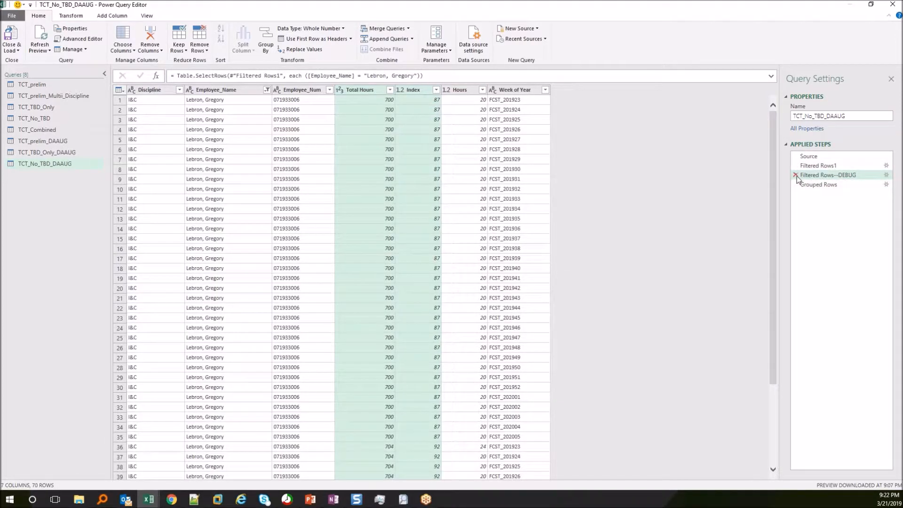
click(797, 175)
click(497, 268)
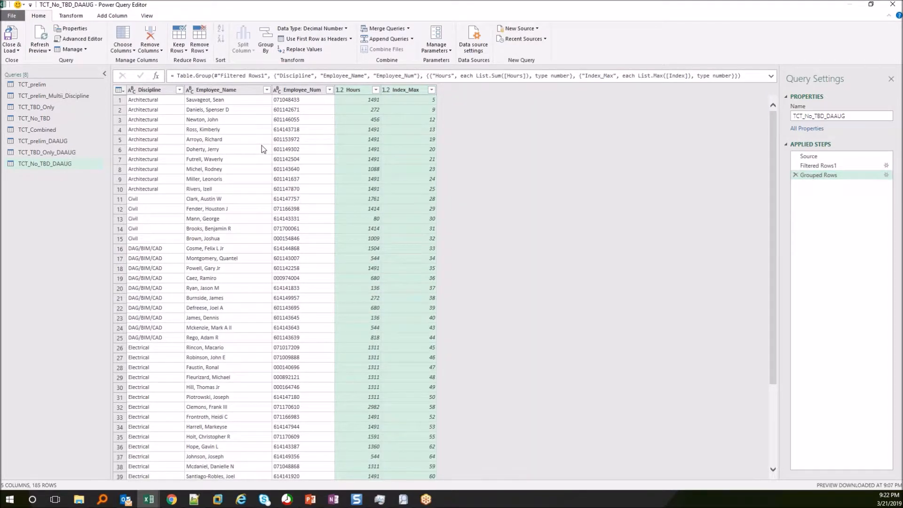
scroll(267, 164, down, 20)
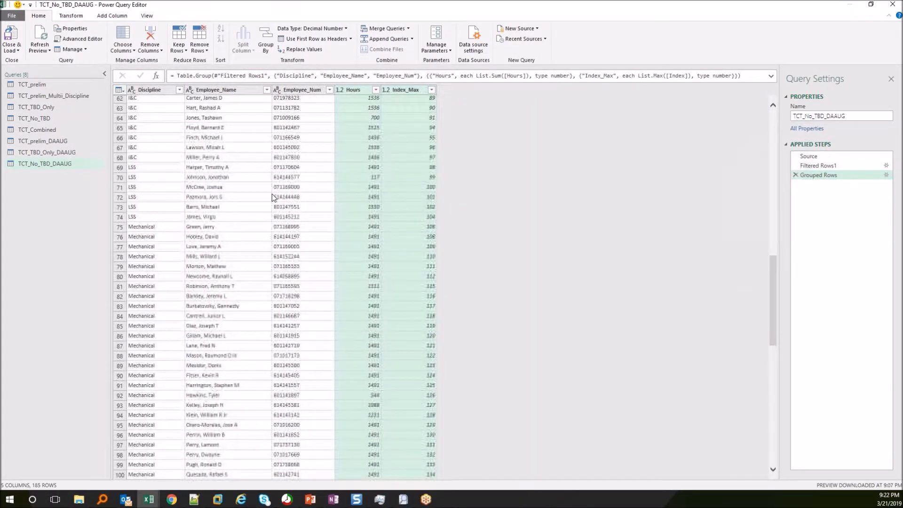
scroll(272, 194, down, 17)
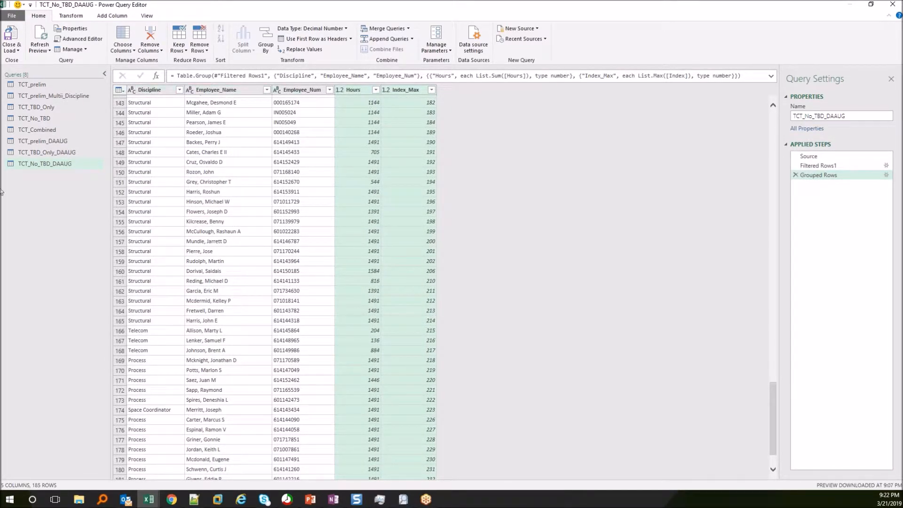
click(58, 153)
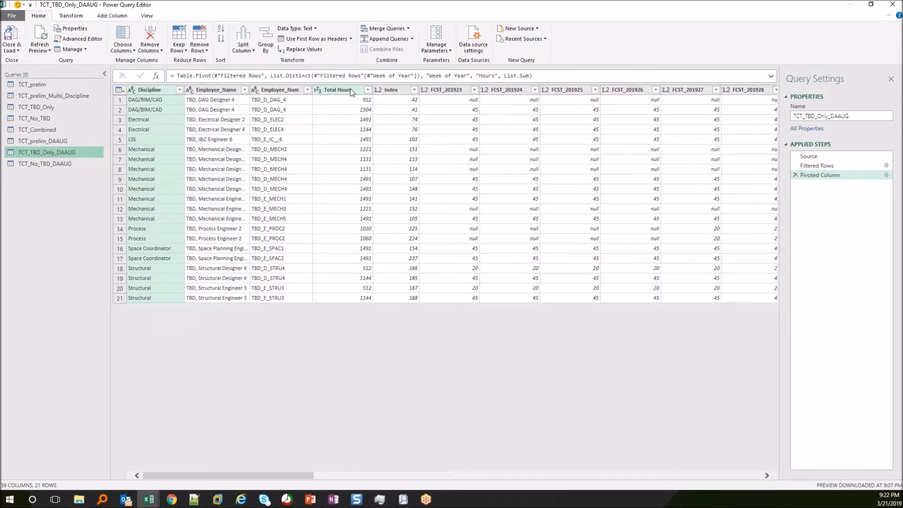
click(153, 36)
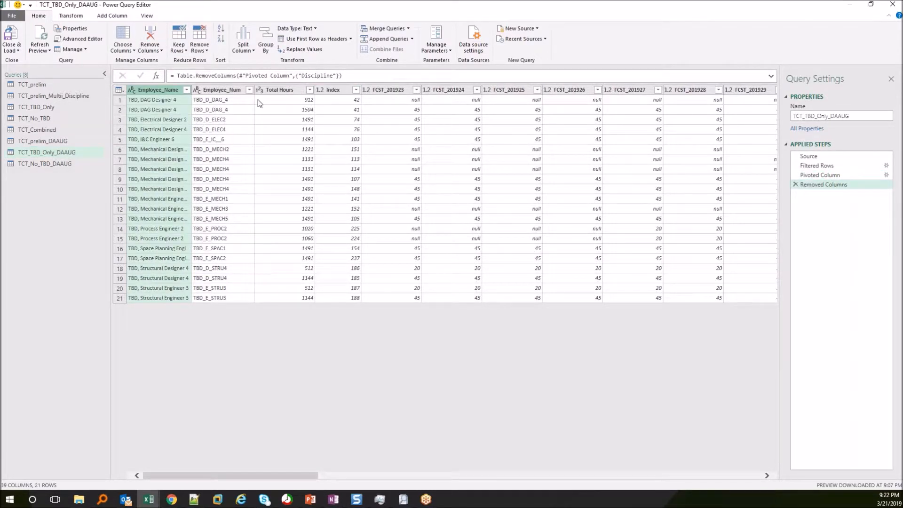
click(805, 175)
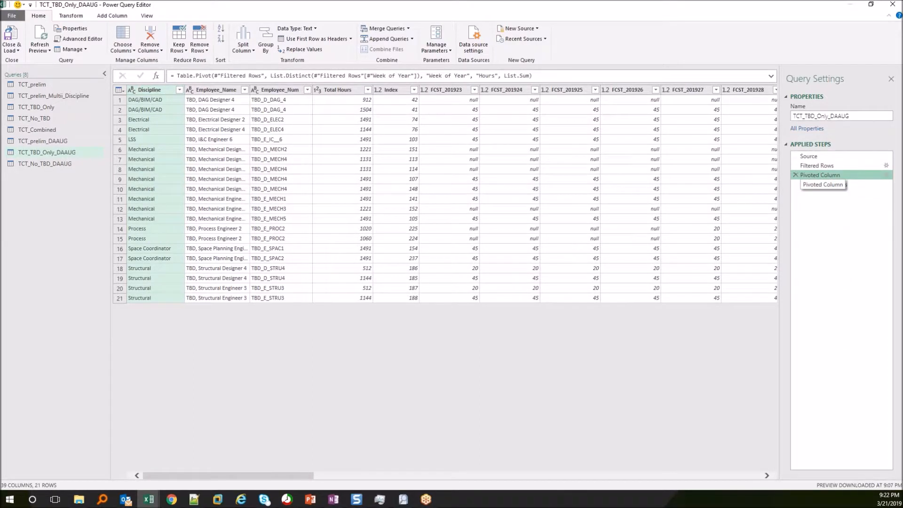
click(822, 185)
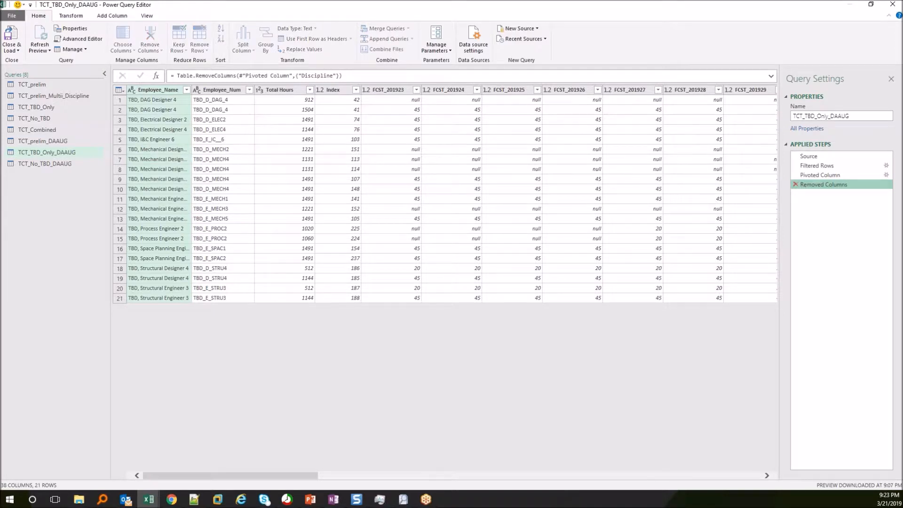
click(796, 185)
Step: Remove the Total Hours column from the TCT_TBD_Only_DAAUG query
click(348, 93)
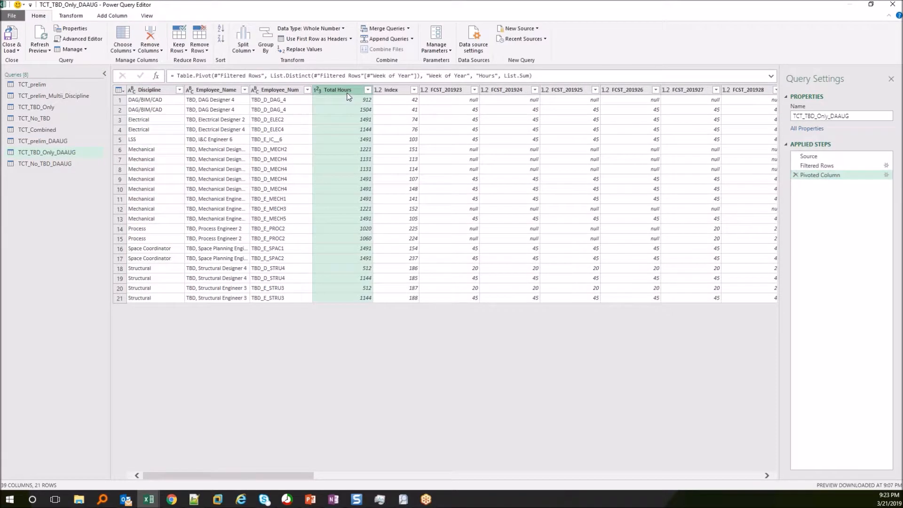
click(149, 31)
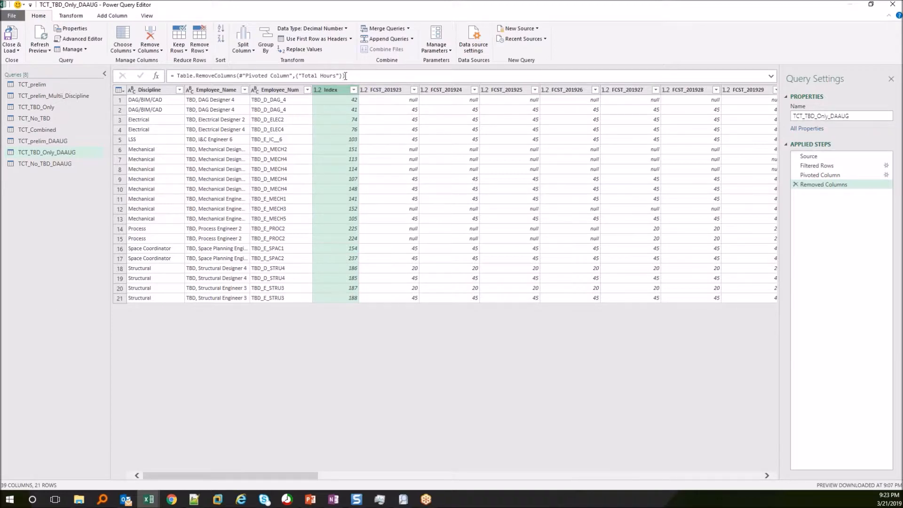
Step: In the grouping of TCT_No_TBD_DAAUG, make the first aggregation Index_Max, the Max of the Index column
click(53, 164)
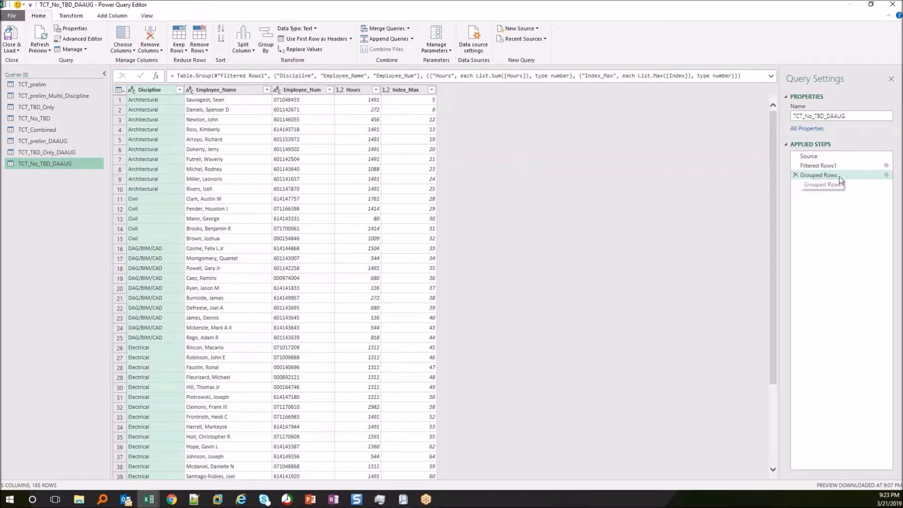
click(887, 175)
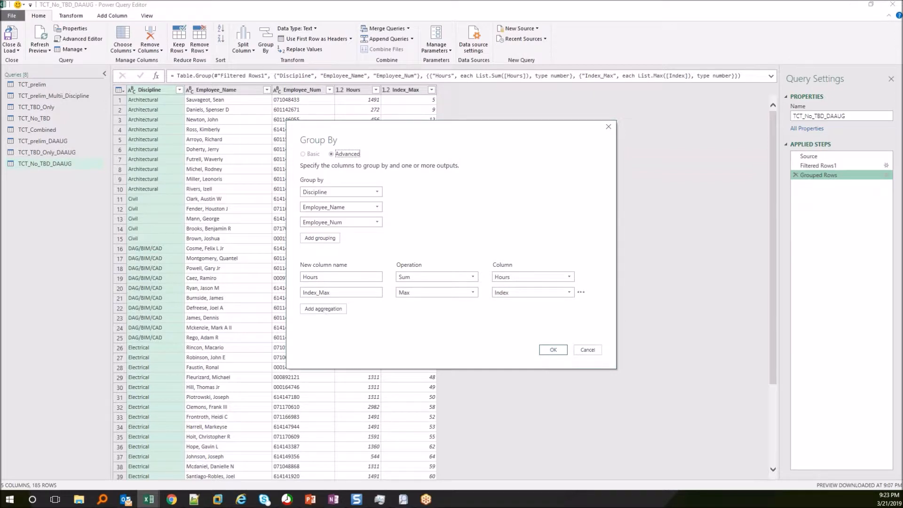
double_click(346, 292)
key(ctrl+x)
double_click(356, 277)
key(ctrl+v)
click(440, 276)
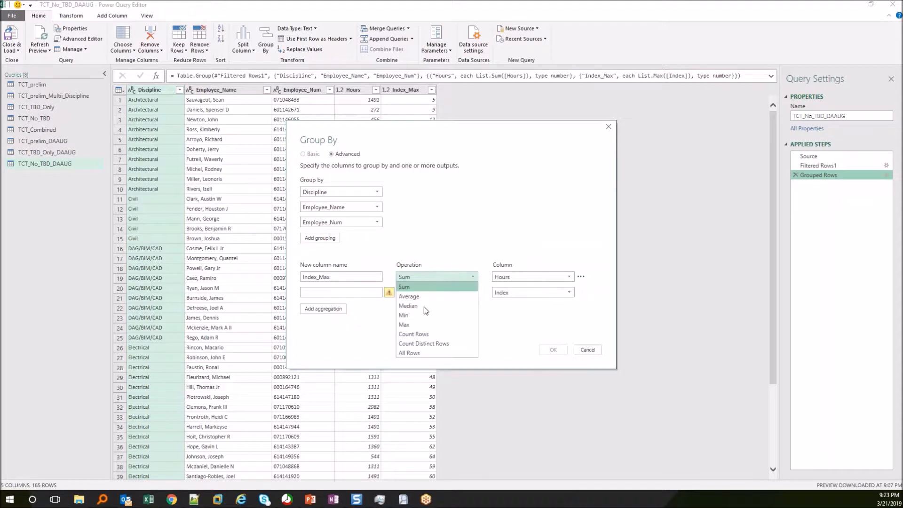
click(414, 325)
click(557, 276)
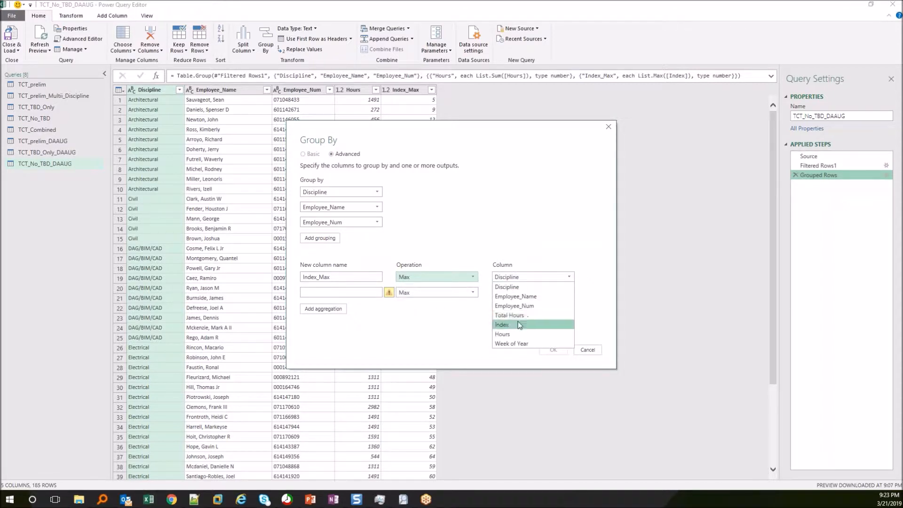
click(502, 324)
Step: Set the second aggregation to Hours, the Sum of the Hours column, and apply the reordered grouping
click(351, 292)
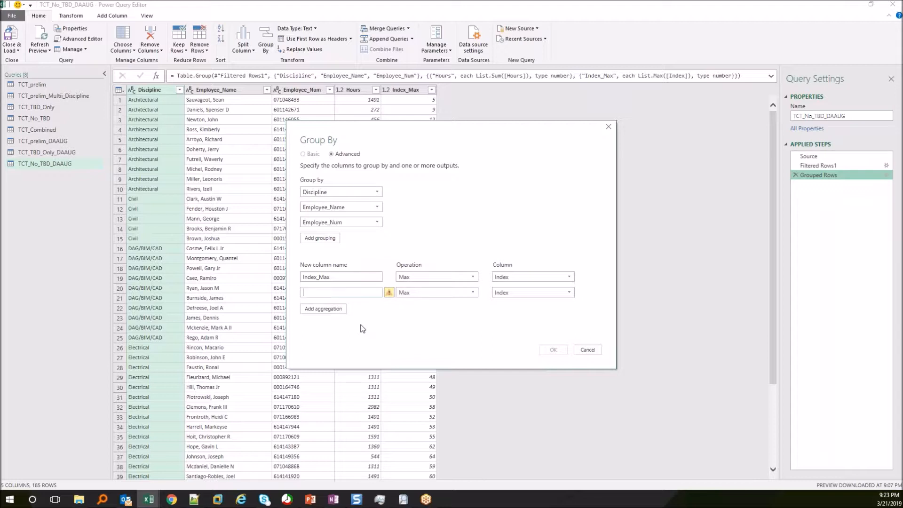
text(Hours)
key(Tab)
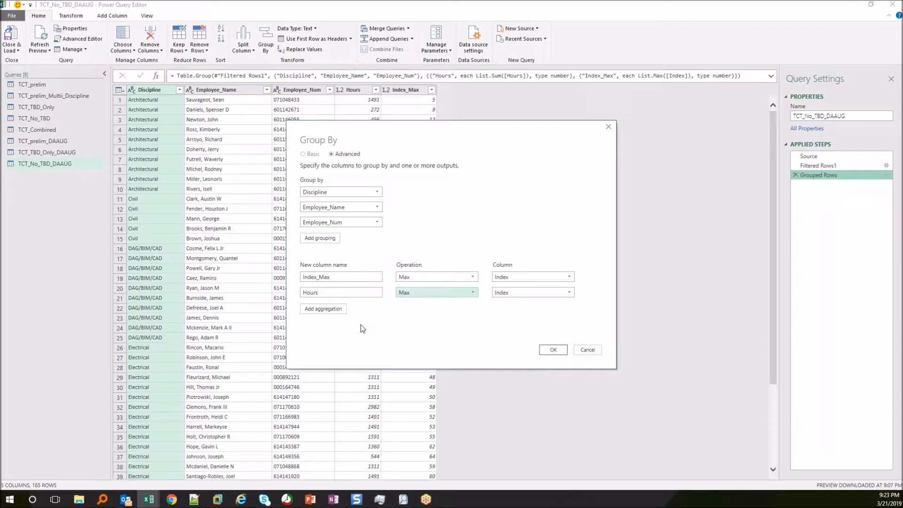
click(438, 292)
click(416, 302)
click(524, 291)
click(509, 350)
click(563, 350)
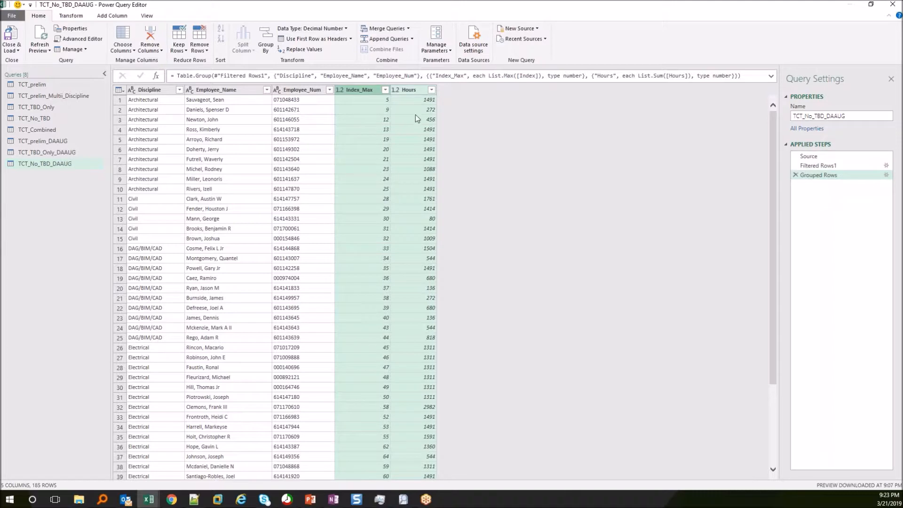
Step: Compare the grouped columns of TCT_No_TBD_DAAUG with those of TCT_TBD_Only_DAAUG and with its own Filtered Rows1 step
click(45, 156)
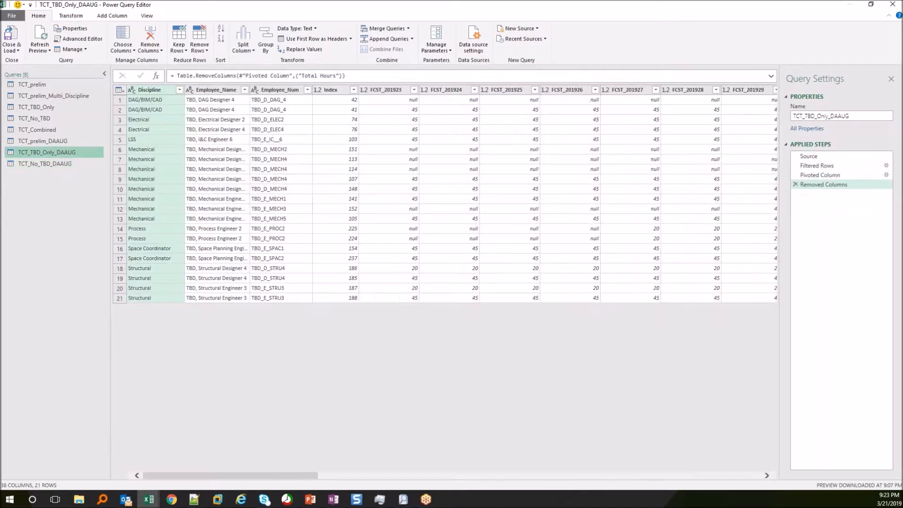
click(45, 163)
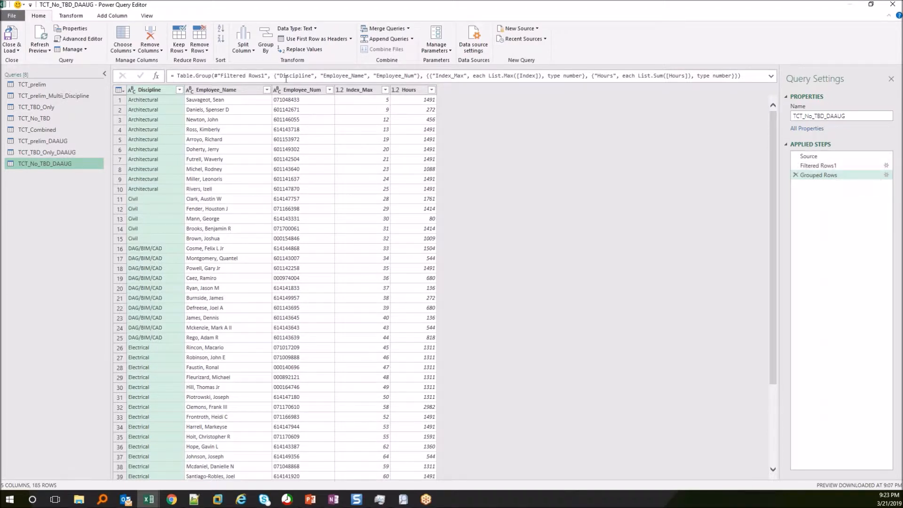
click(68, 16)
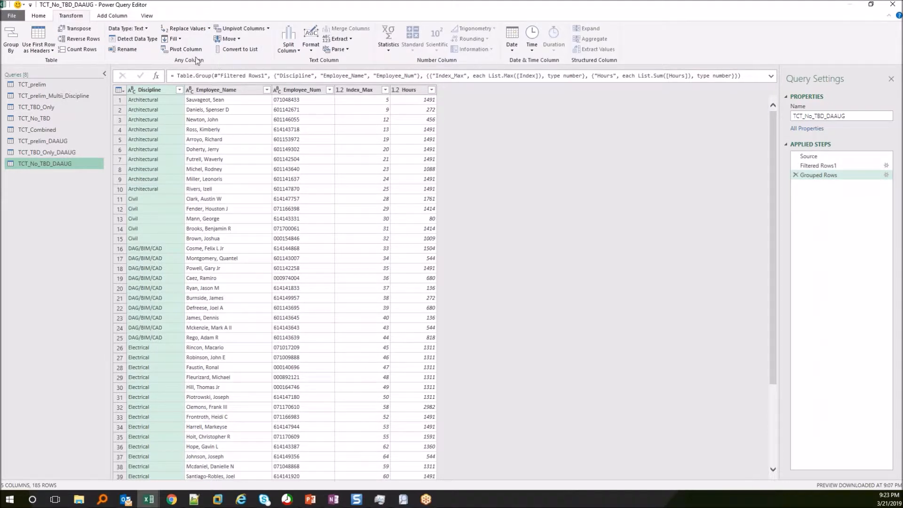
click(406, 90)
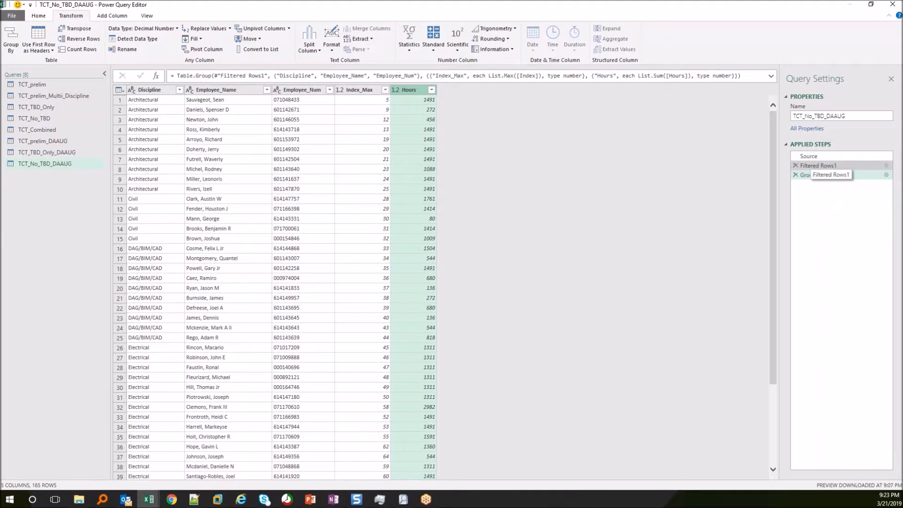
click(818, 165)
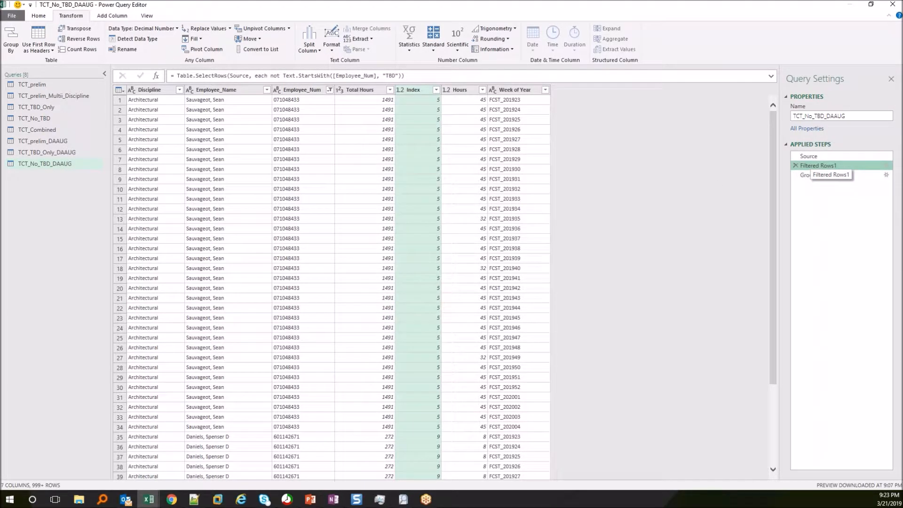
click(823, 175)
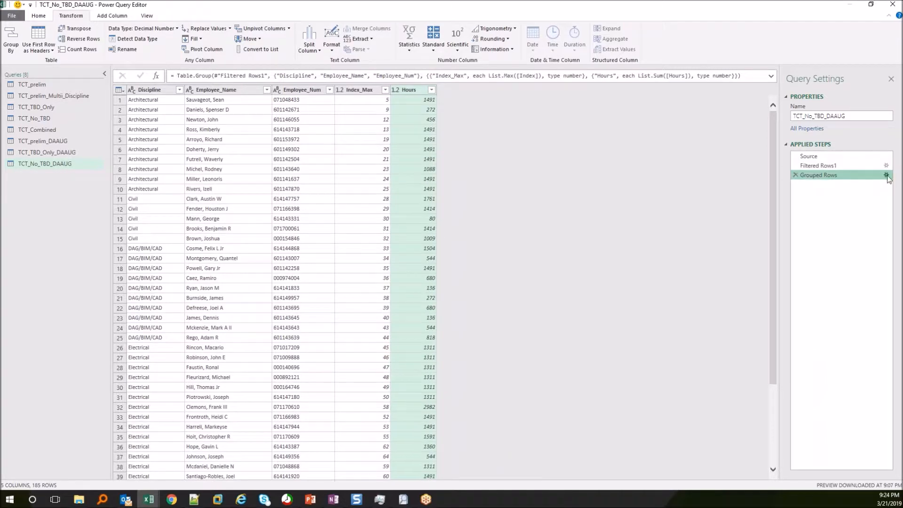
Step: Edit the Grouped Rows step of TCT_No_TBD_DAAUG to add Week of Year as the fourth grouping column, and apply it
click(886, 176)
click(332, 237)
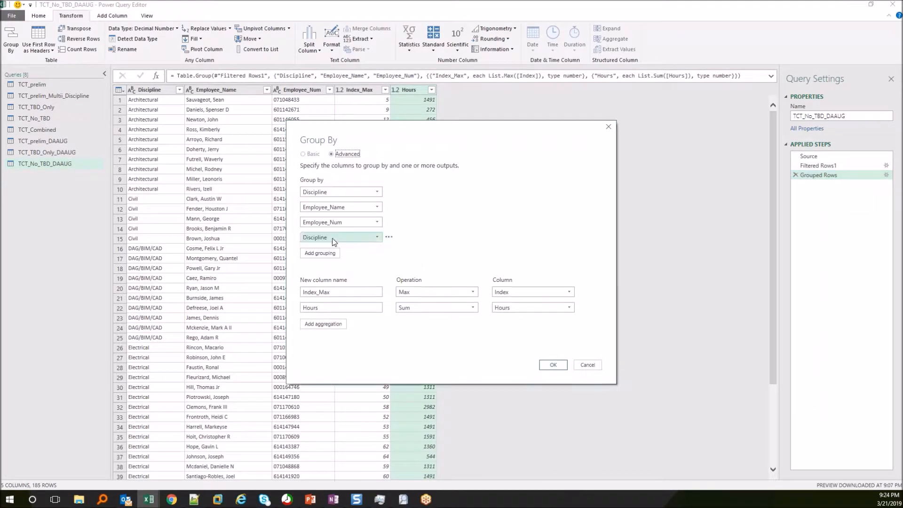
click(351, 244)
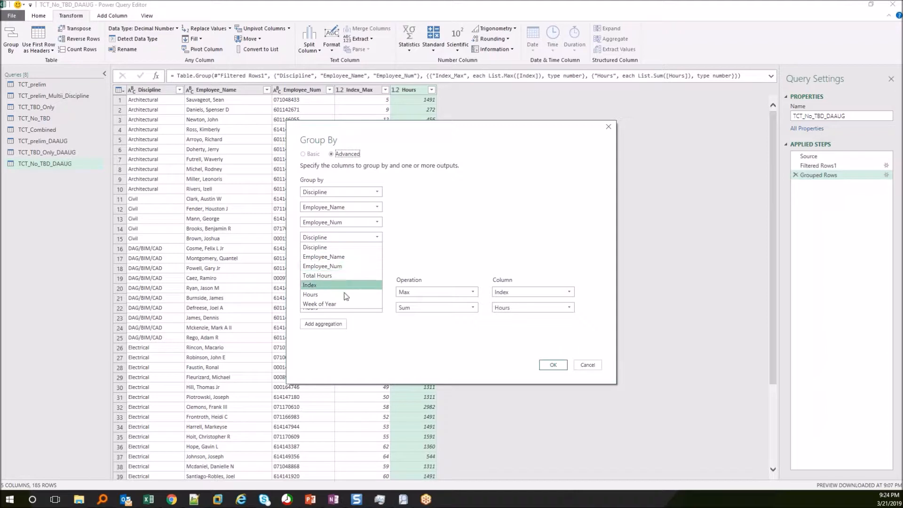
click(341, 313)
click(555, 365)
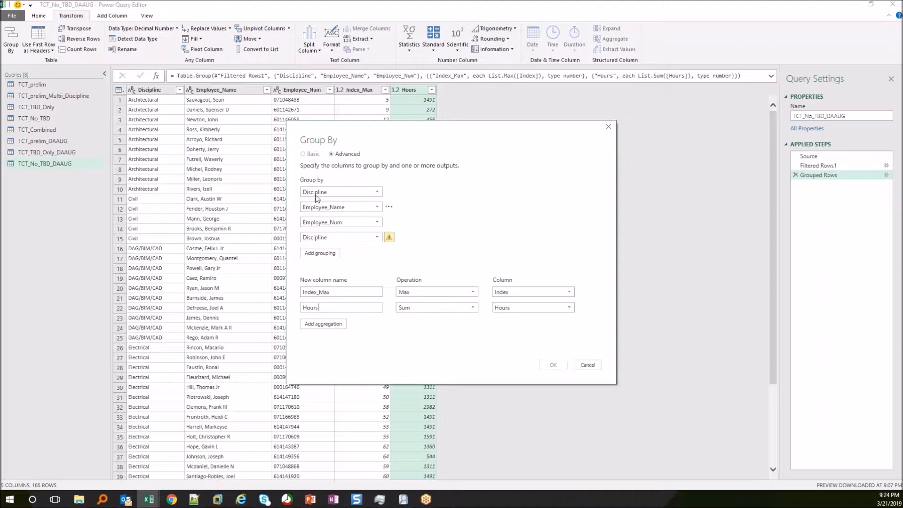
click(355, 238)
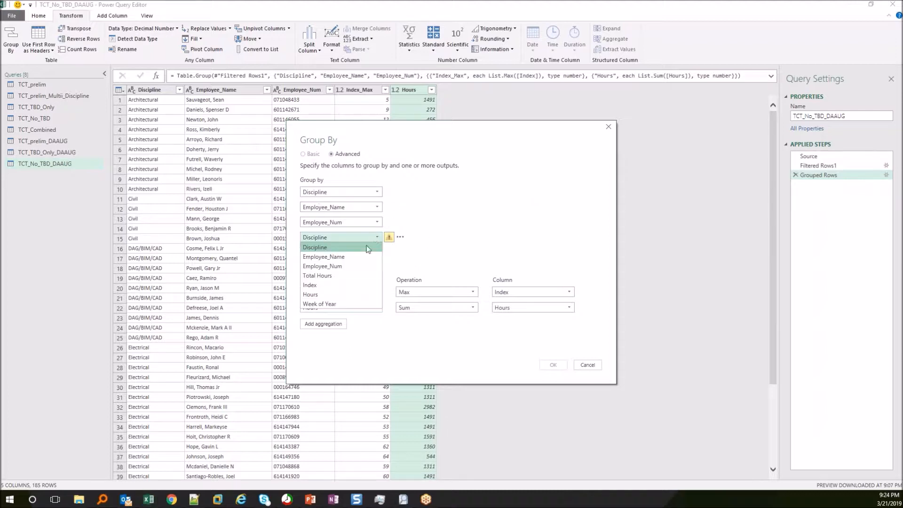
click(329, 302)
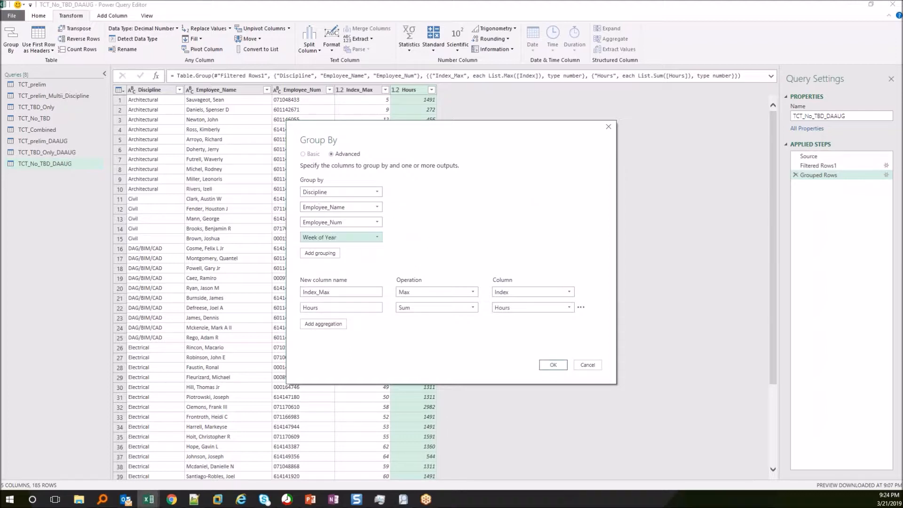
click(553, 365)
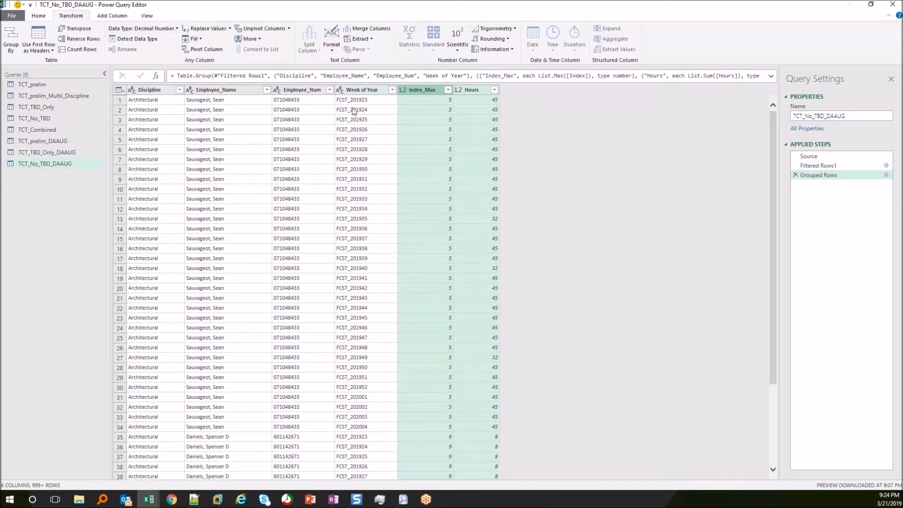
Step: Pivot the Week of Year column of TCT_No_TBD_DAAUG, using Hours as the values column
click(470, 87)
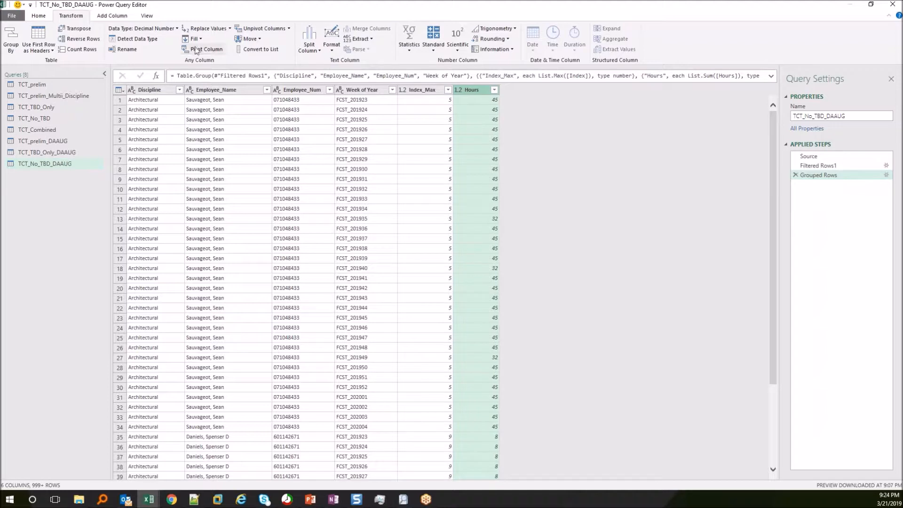
click(374, 94)
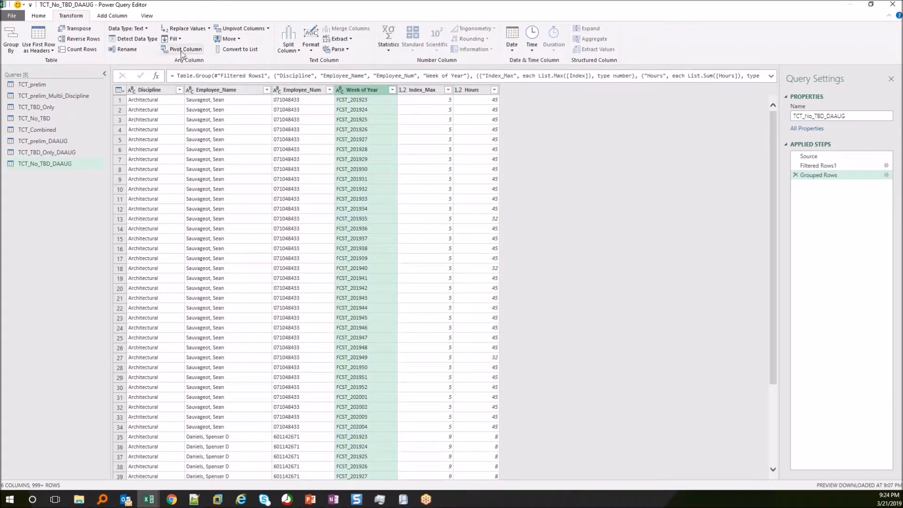
click(182, 49)
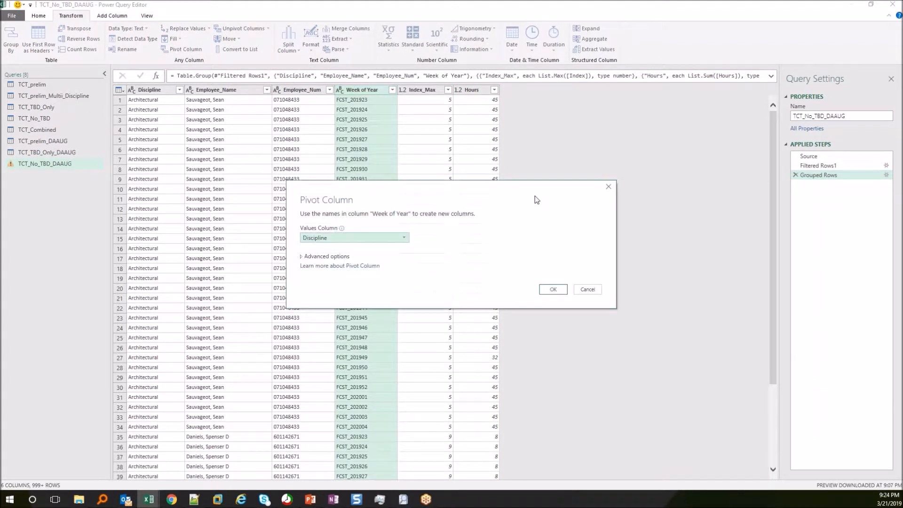
click(370, 239)
click(307, 288)
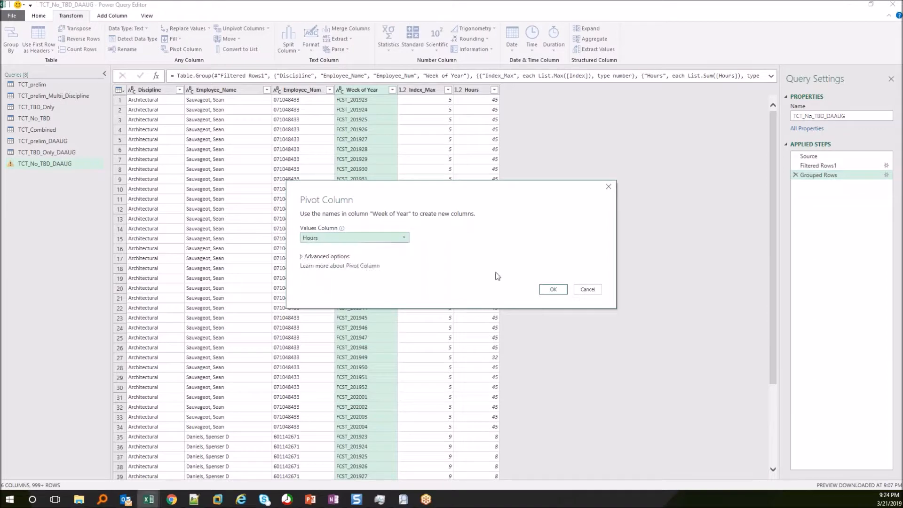
click(553, 289)
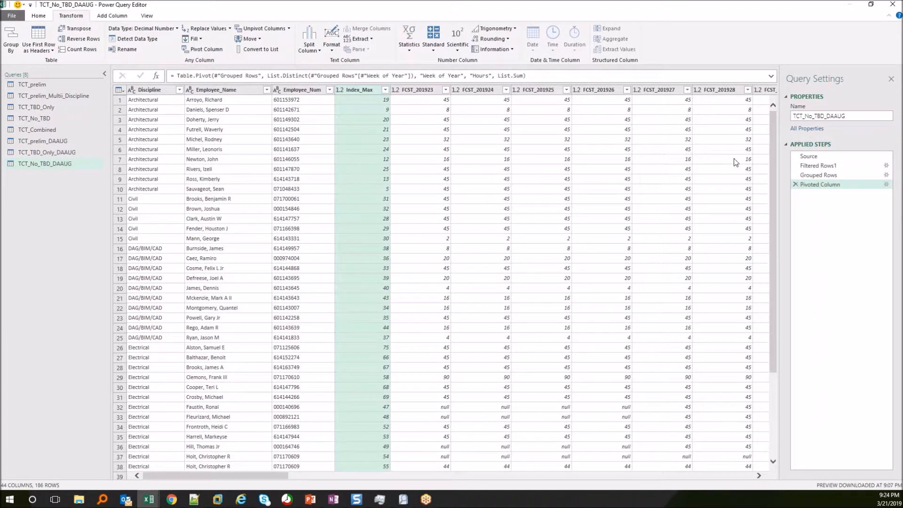
Step: Compare the columns preceding the weekly forecasts in TCT_No_TBD_DAAUG and TCT_TBD_Only_DAAUG
shift+click(153, 90)
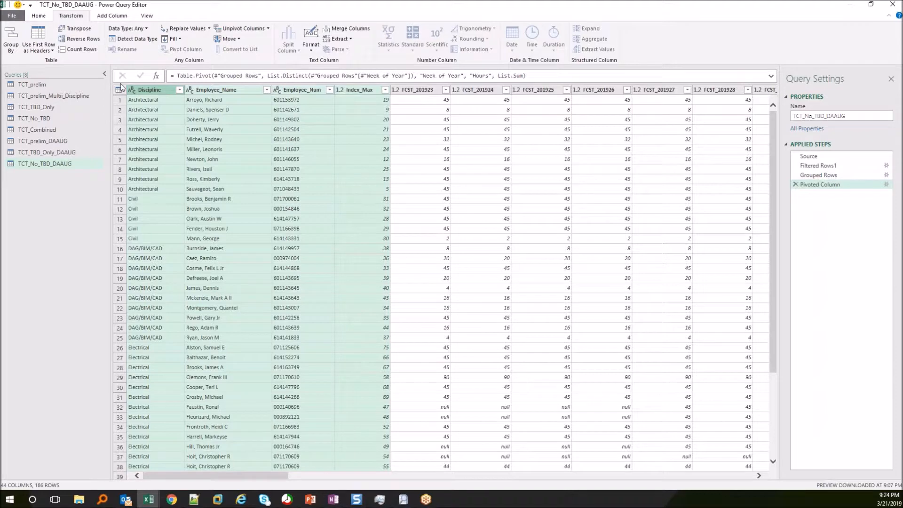
click(47, 152)
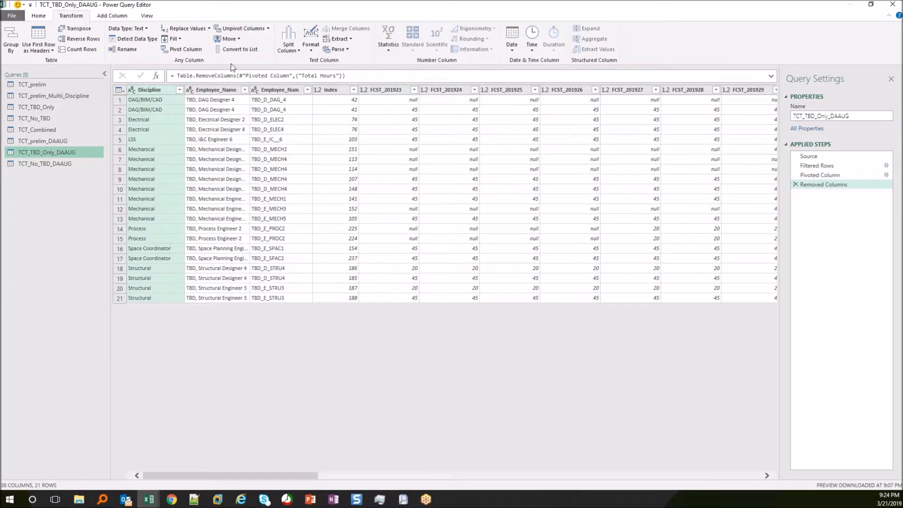
shift+click(329, 90)
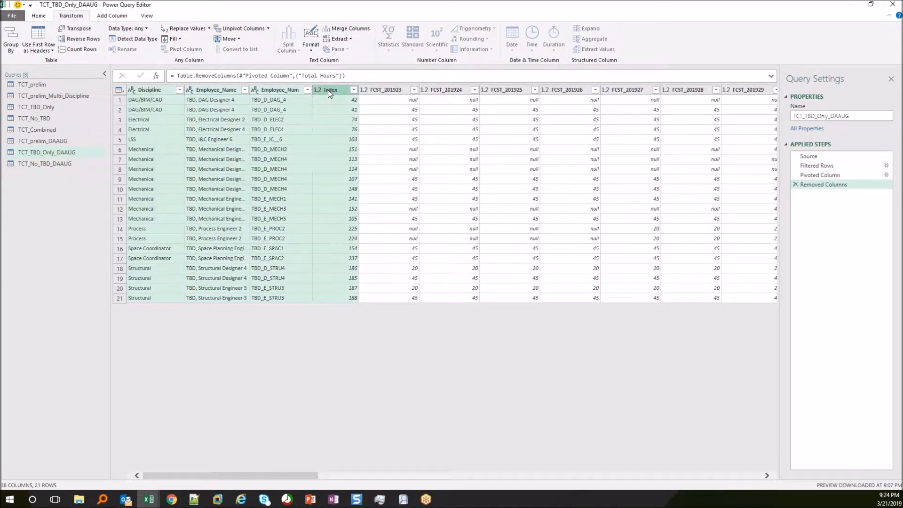
click(63, 165)
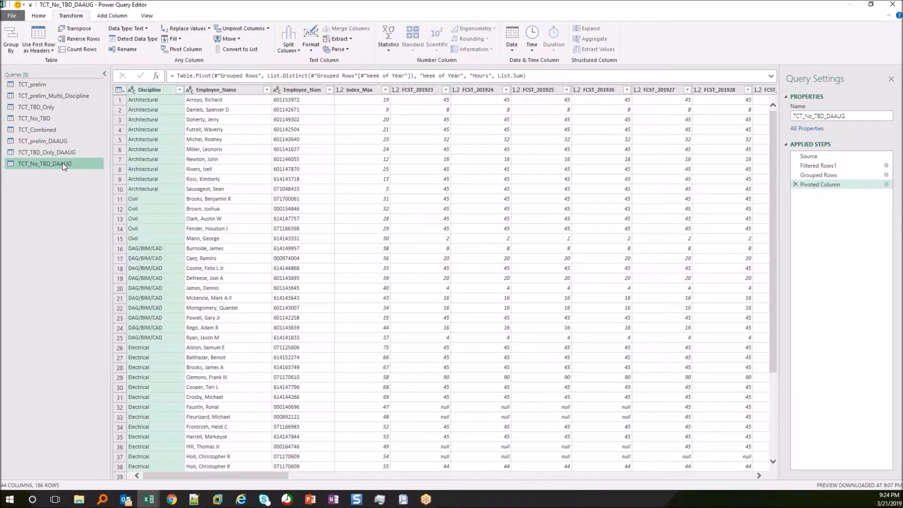
Step: Append TCT_TBD_Only_DAAUG to the primary table TCT_No_TBD_DAAUG as a new query
click(46, 18)
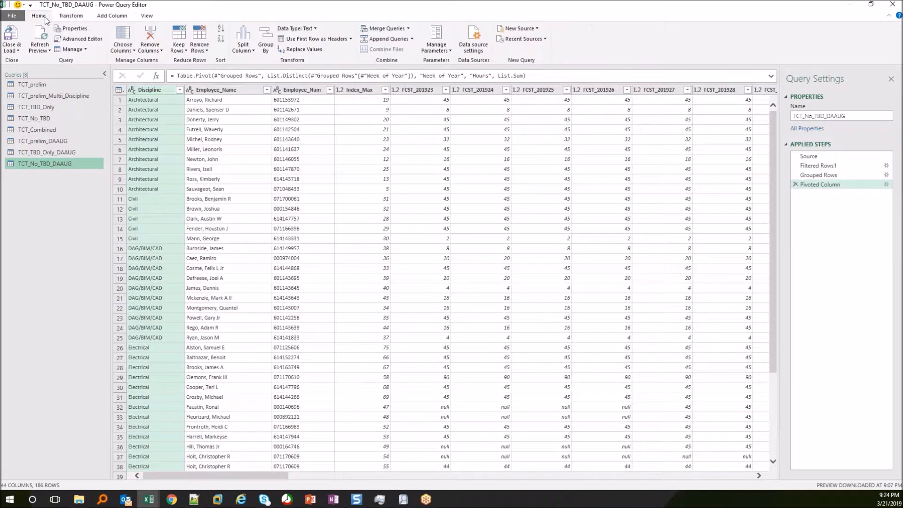
click(413, 39)
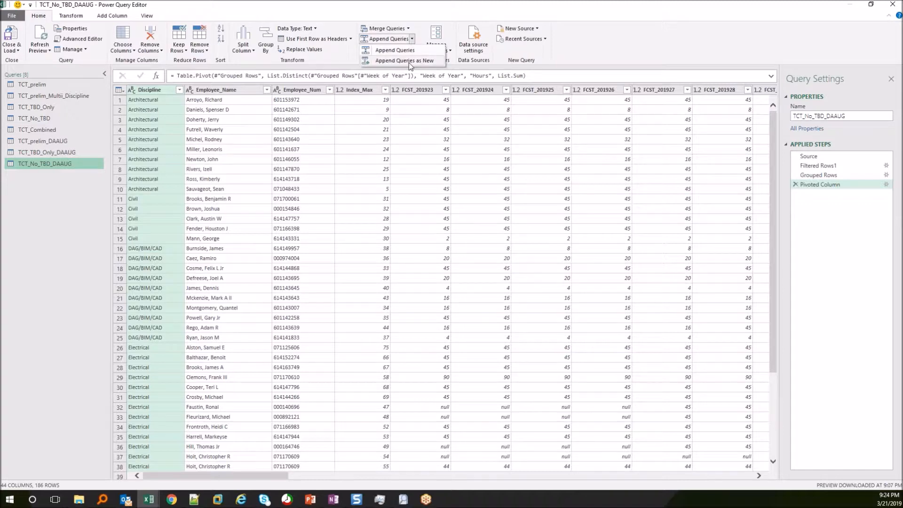
click(411, 61)
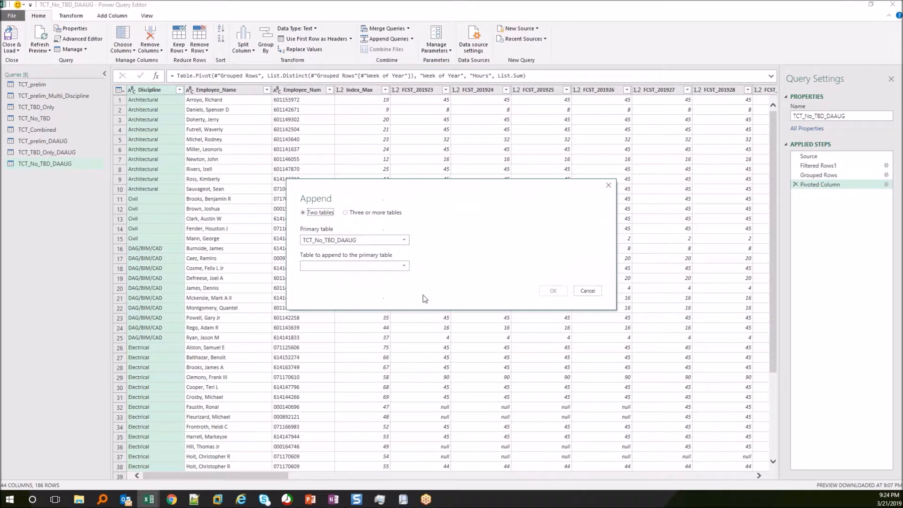
click(355, 267)
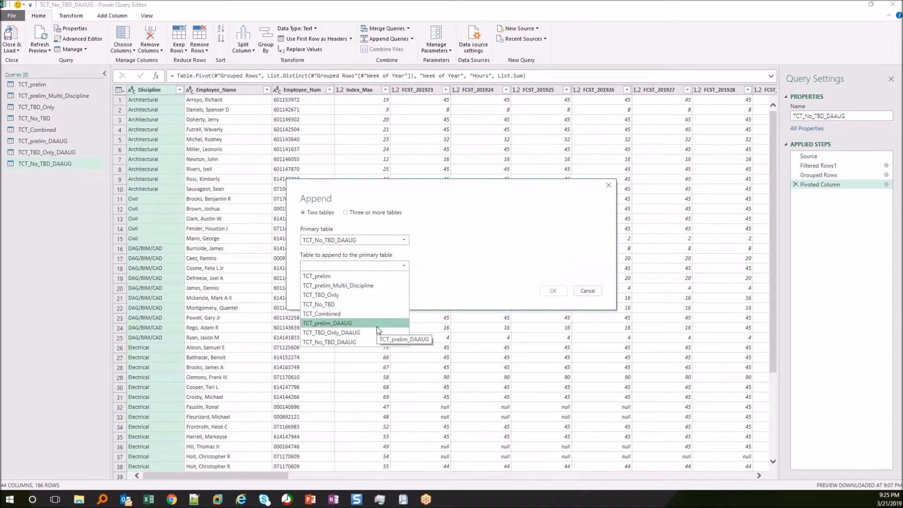
click(354, 333)
click(553, 292)
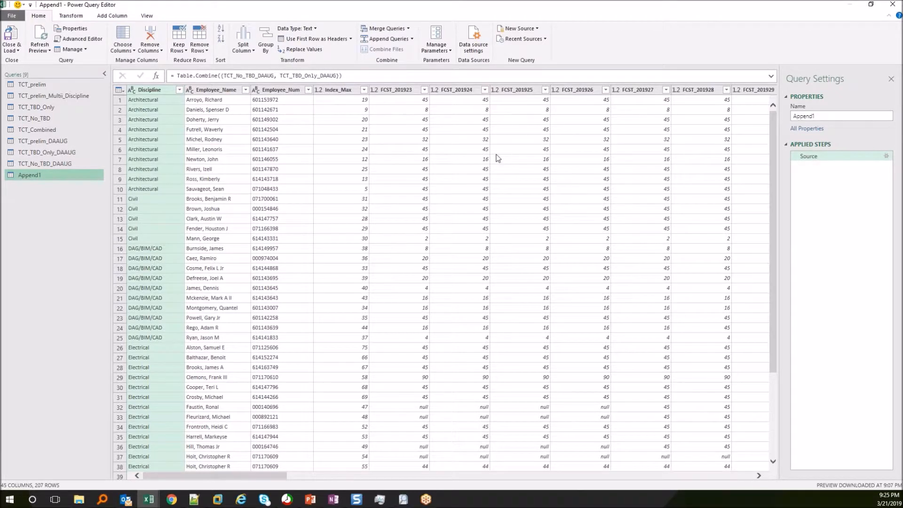
Step: Rename the appended query TCT_Combined_DAAUG, then close the editor and load the queries into the workbook
click(821, 116)
text(tct)
key(BackSpace)
key(BackSpace)
key(BackSpace)
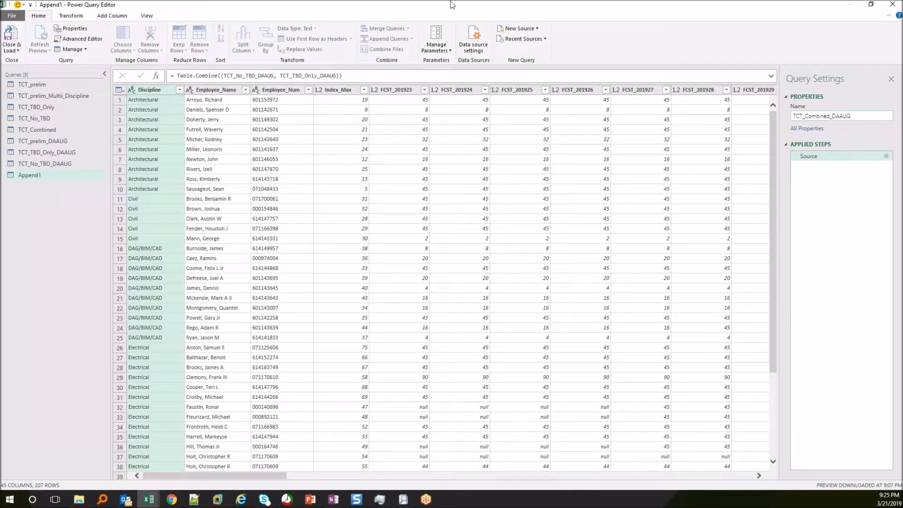
click(4, 39)
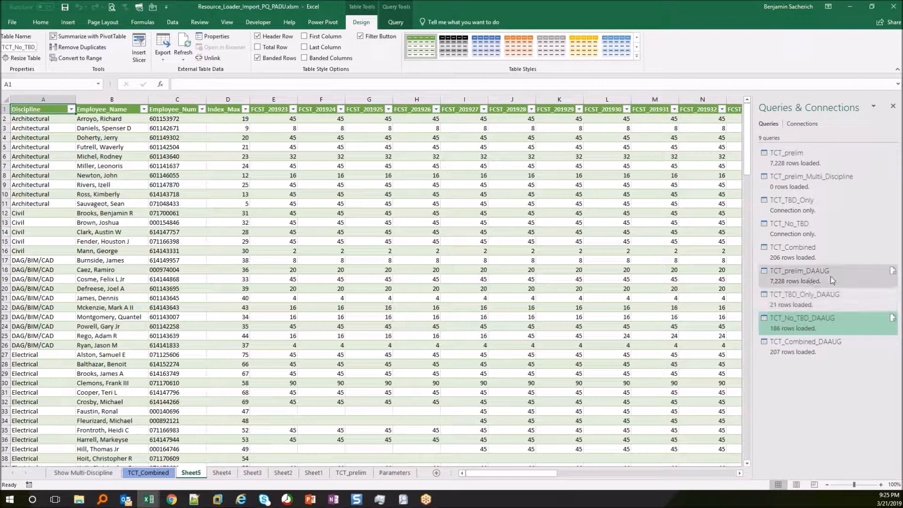
Step: Find the sheet holding the loaded TCT_No_TBD_DAAUG table, Sheet5, and delete it so the query stays connection only
mouse_move(833, 280)
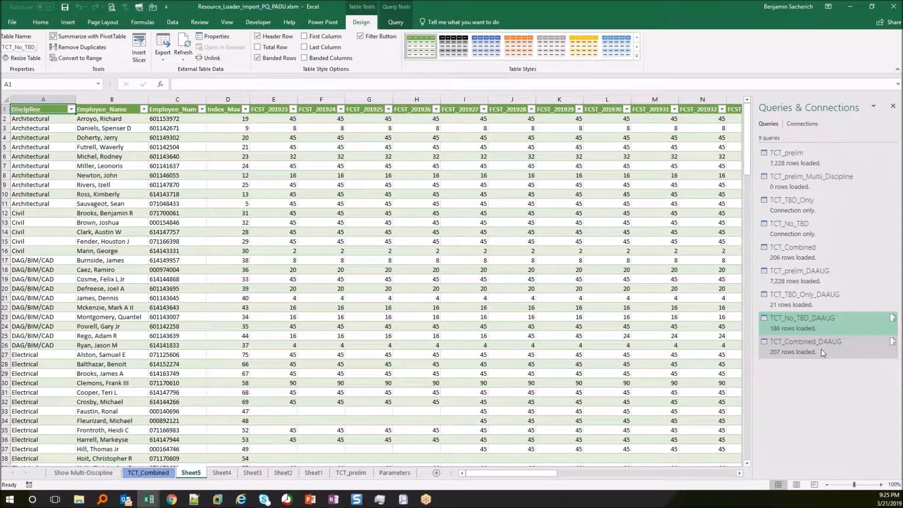
click(814, 351)
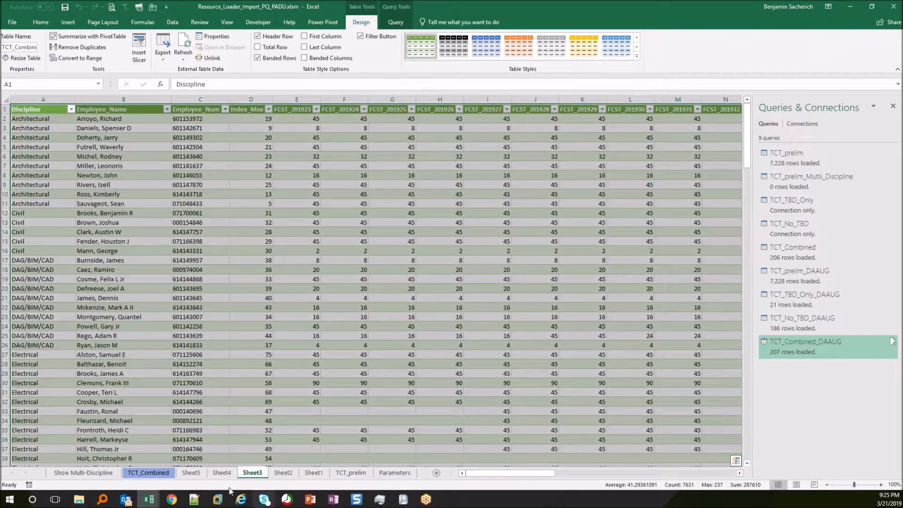
click(229, 473)
click(197, 476)
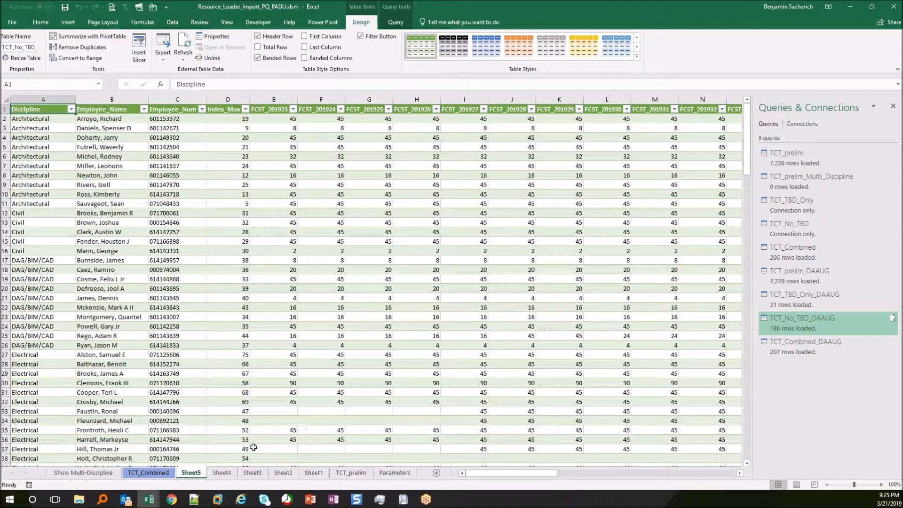
right_click(195, 474)
click(218, 375)
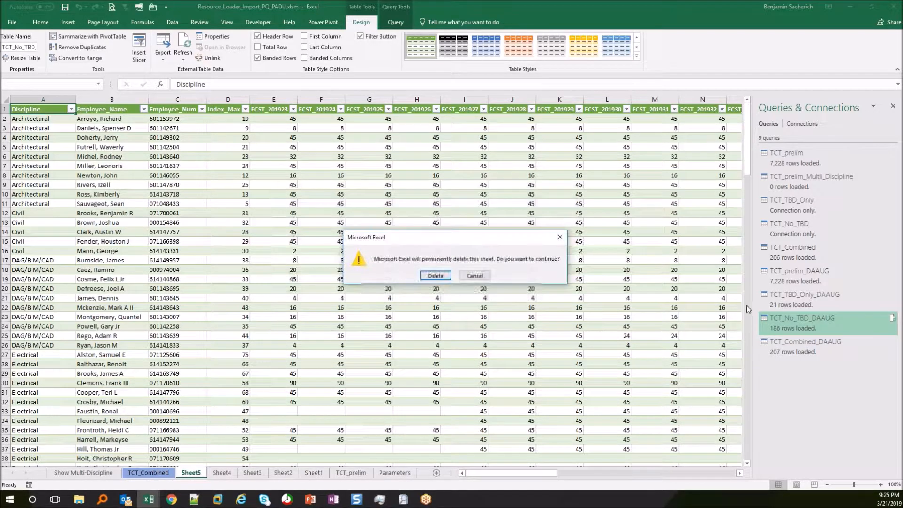
key(Return)
click(799, 327)
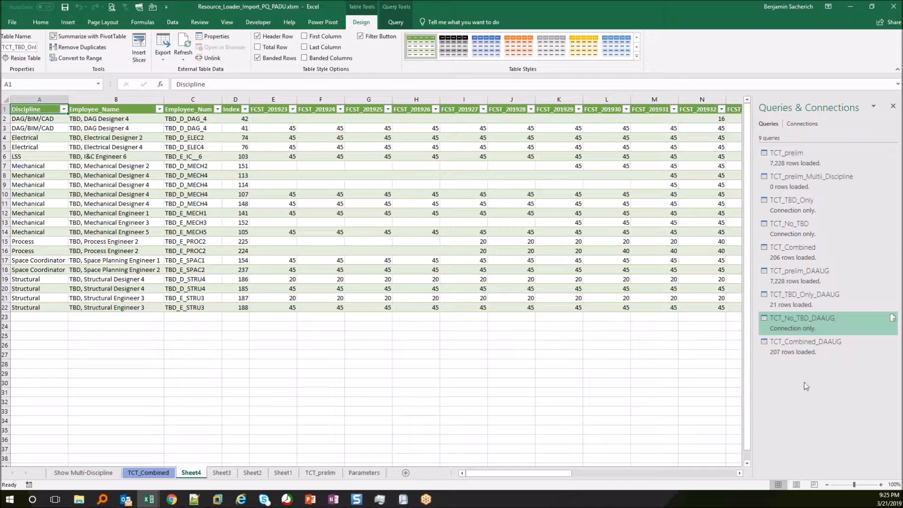
Step: Locate the sheet holding the loaded TCT_Combined_DAAUG table and compare its layout with the TCT_Combined sheet
click(806, 348)
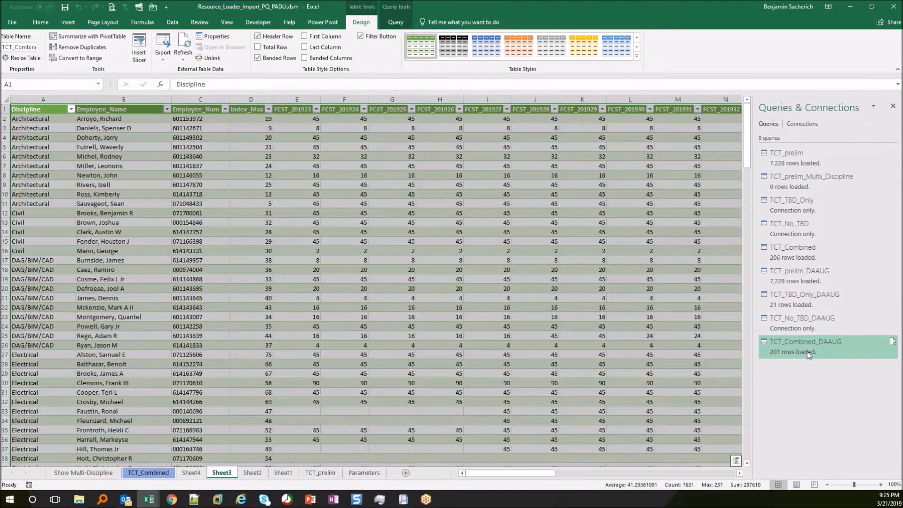
right_click(220, 474)
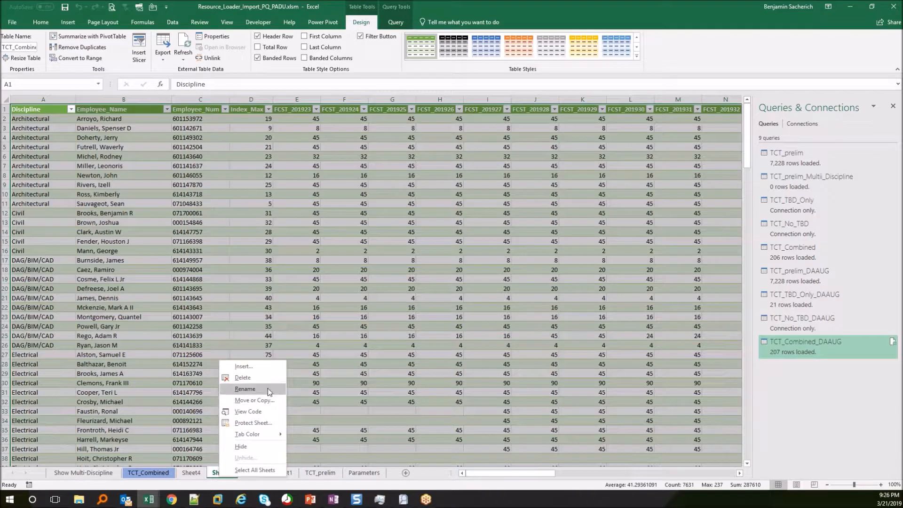
key(Escape)
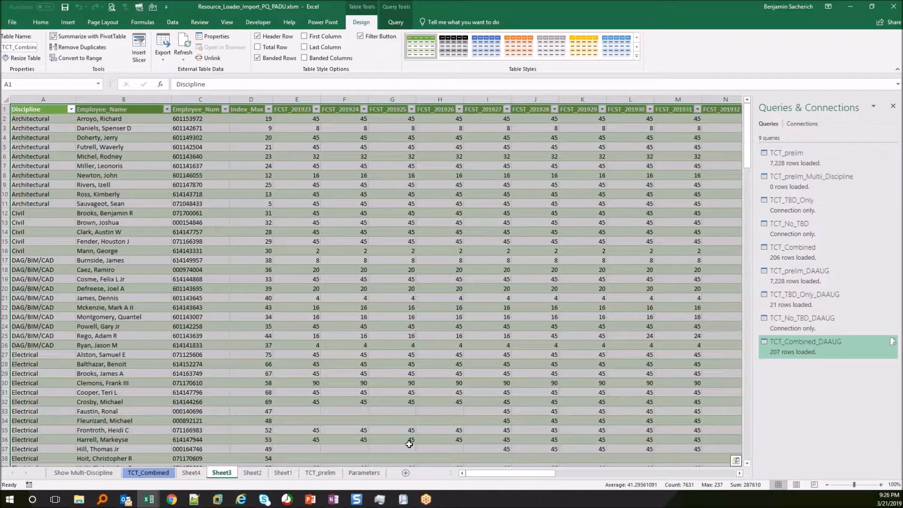
click(148, 473)
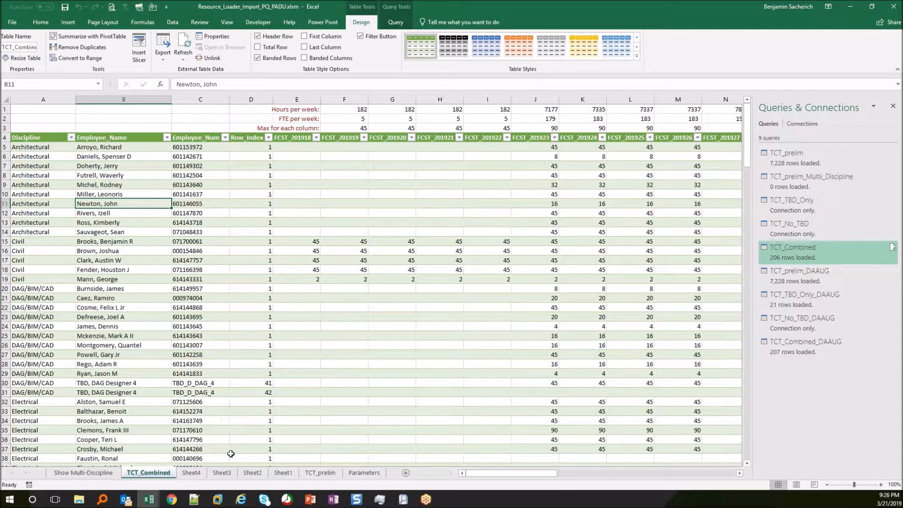
click(191, 473)
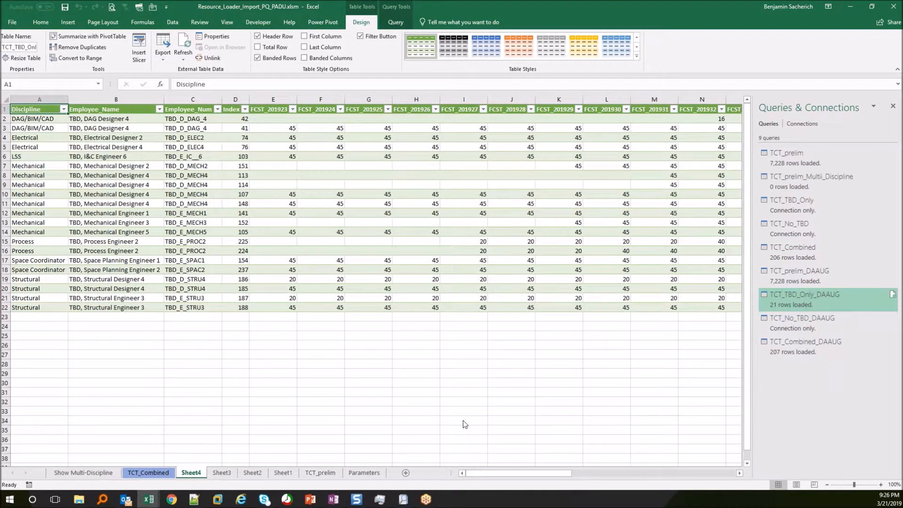
click(221, 474)
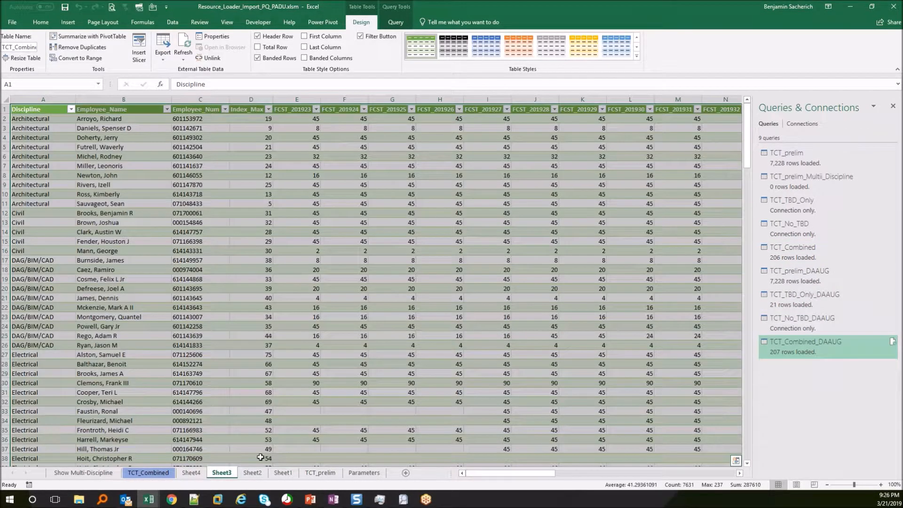
click(272, 199)
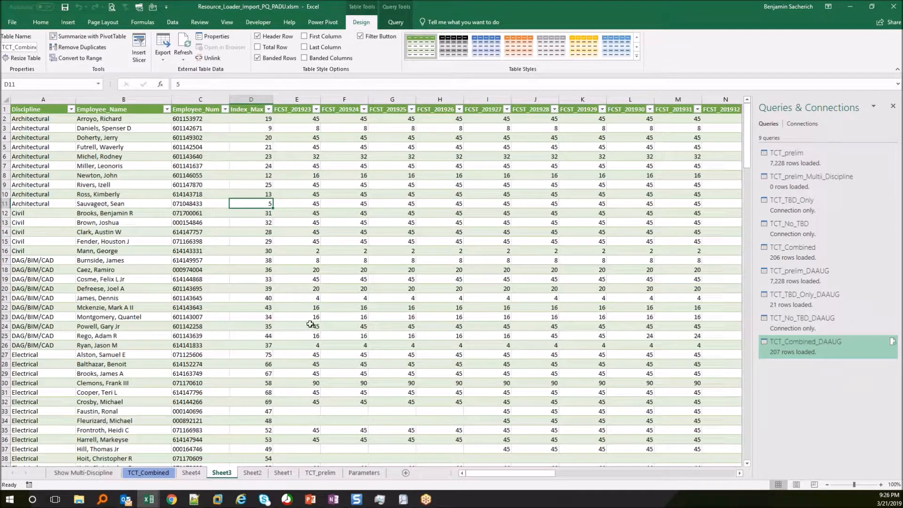
click(158, 472)
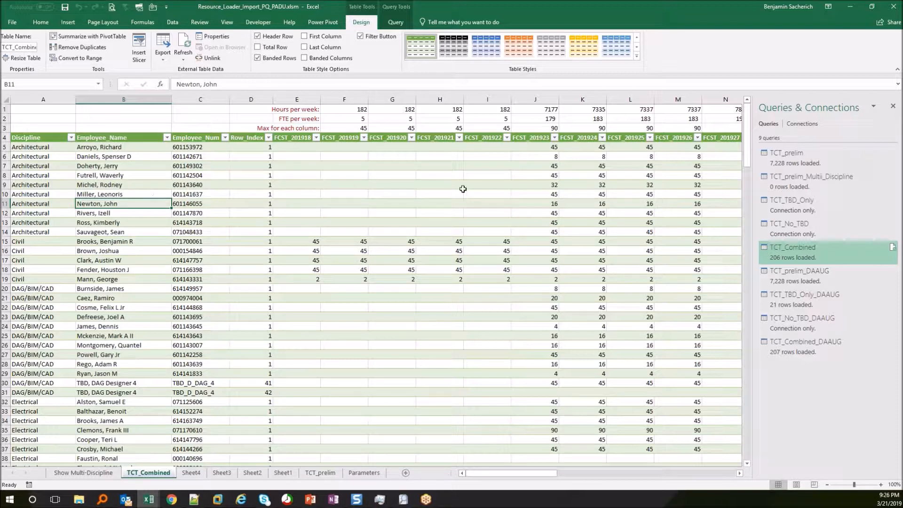
Step: Examine the Hours per week SUBTOTAL formula in F1 and its structured reference to the FCST_201919 column of TCT_Combined
click(362, 109)
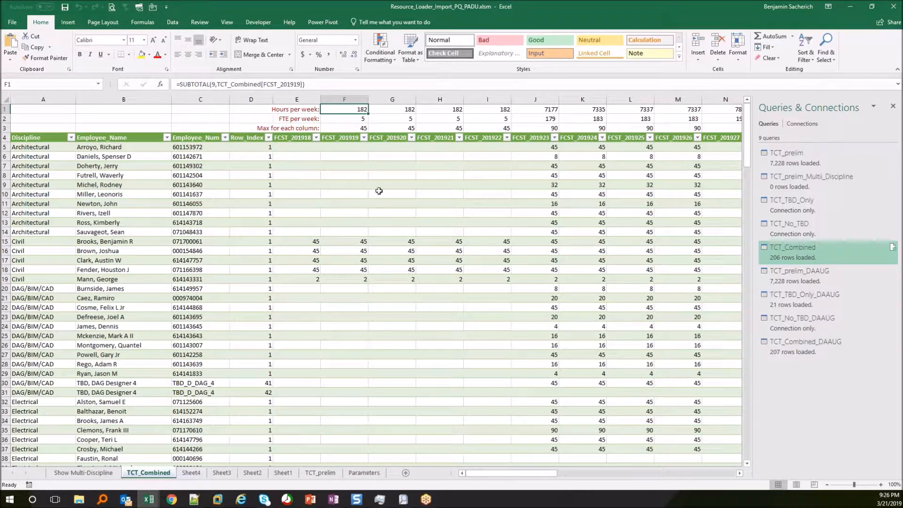
click(291, 83)
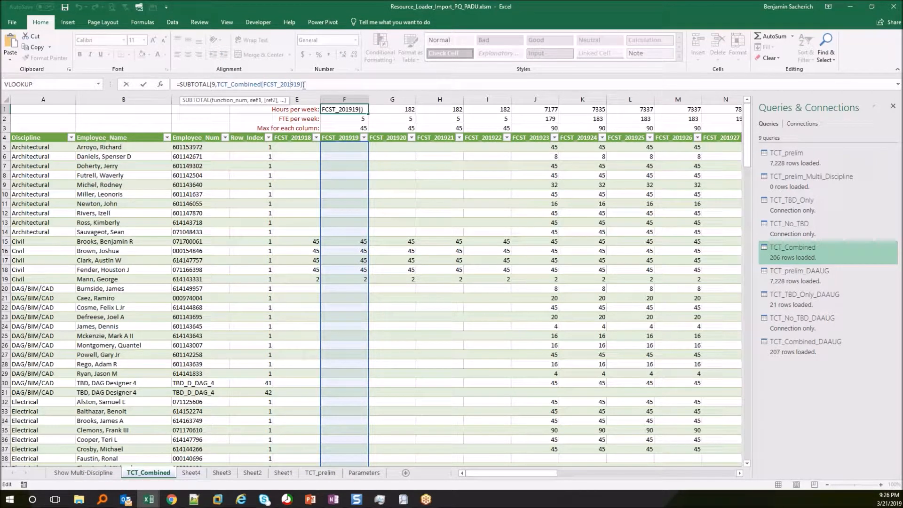
drag(300, 84, 262, 88)
click(266, 85)
click(439, 192)
Step: Fill the Hours per week formula from F1 across to M1, checking the column reference in the neighbouring filled cell
click(351, 109)
drag(368, 114, 646, 101)
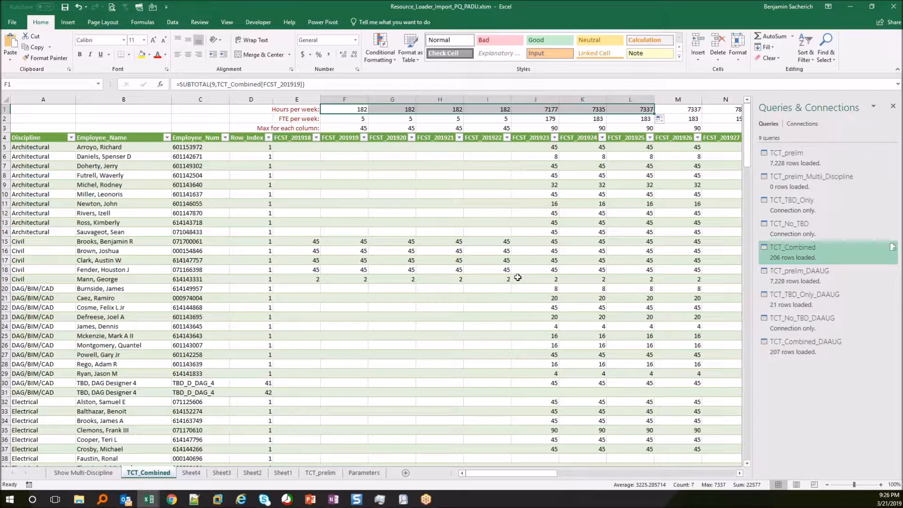
key(Tab)
key(Tab)
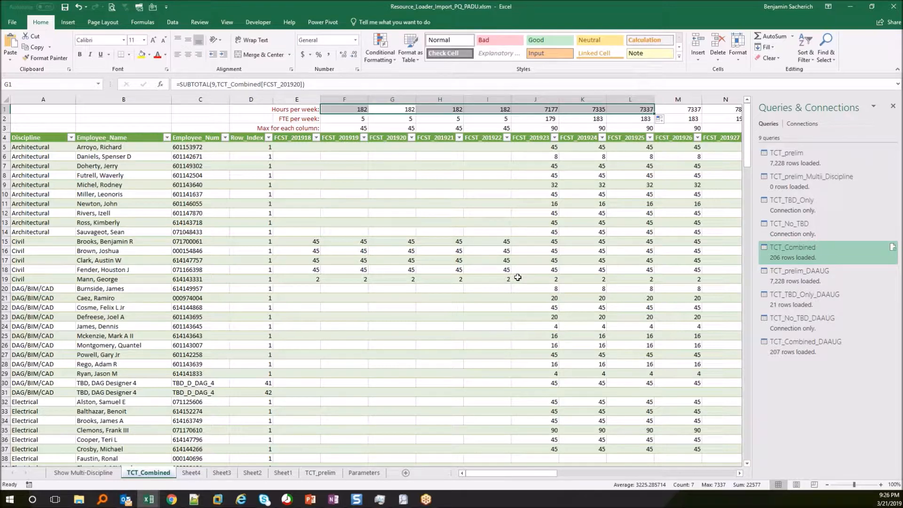
click(415, 224)
click(359, 108)
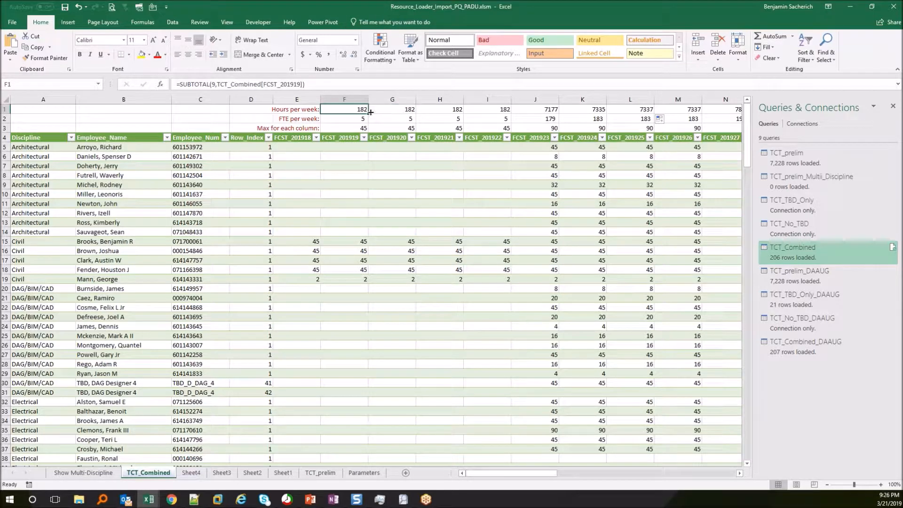
drag(368, 113, 703, 114)
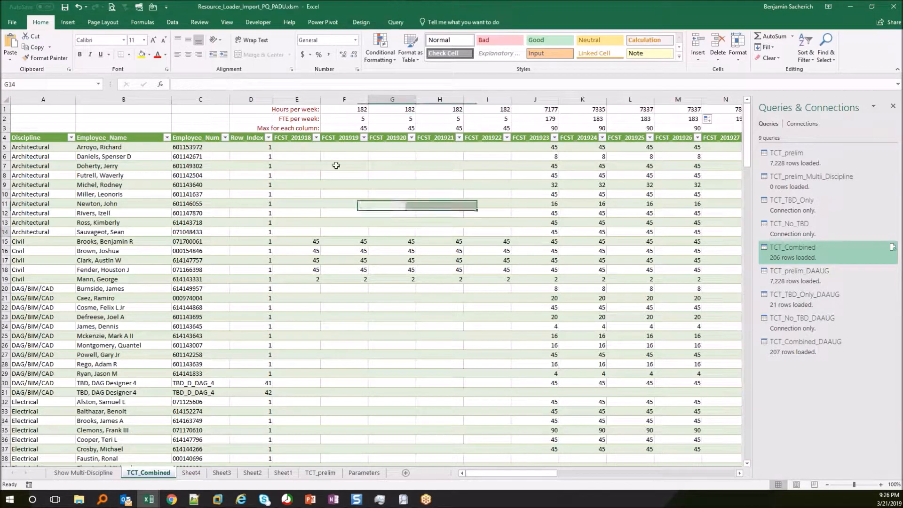
Step: Try copying the Hours per week formula from F1 into J1, compare its reference with the column header, and undo the paste
click(349, 108)
key(ctrl+c)
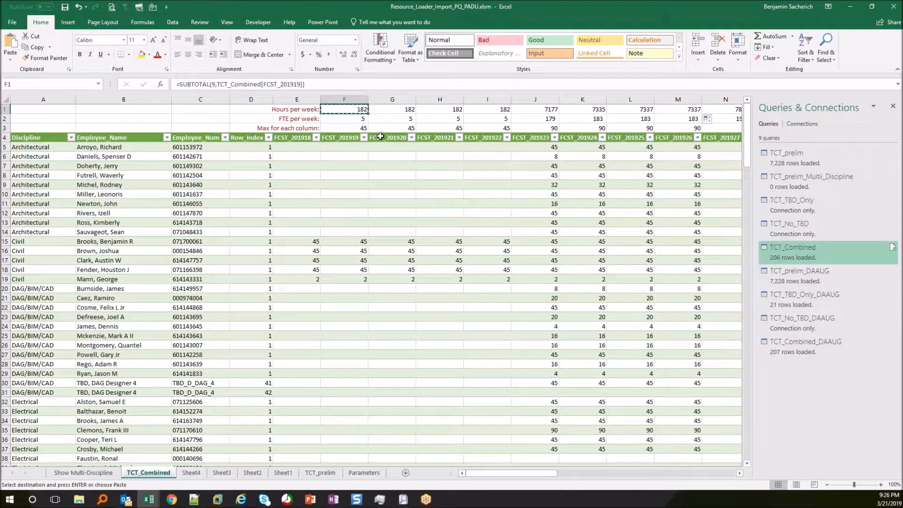
click(546, 111)
key(ctrl+v)
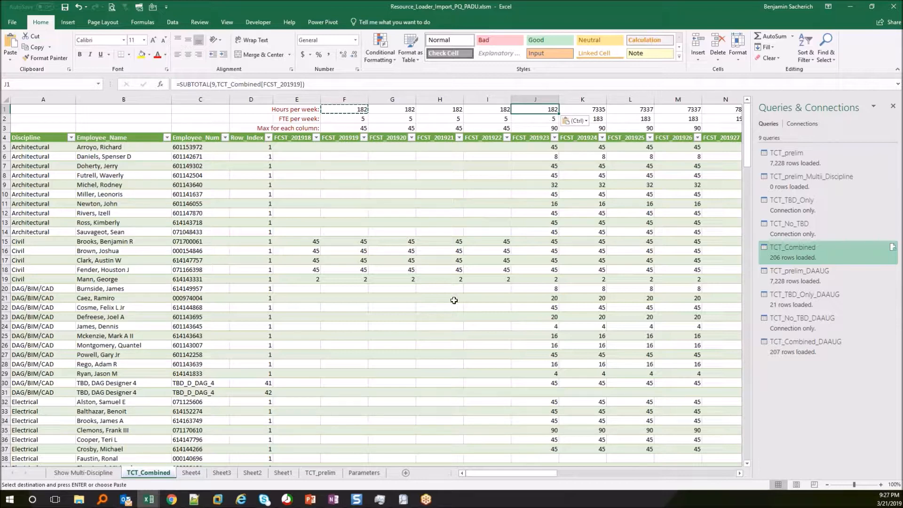
key(Escape)
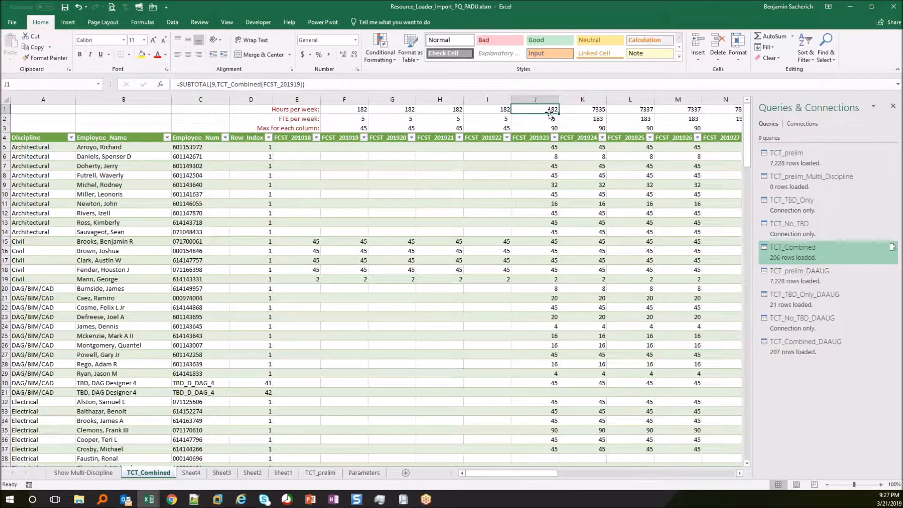
click(352, 138)
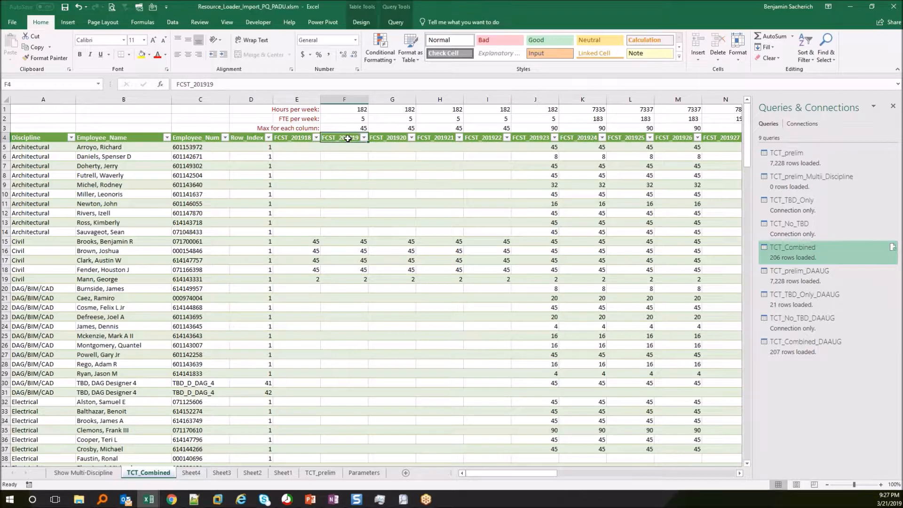
key(ctrl+z)
key(Escape)
drag(458, 156, 445, 166)
click(285, 222)
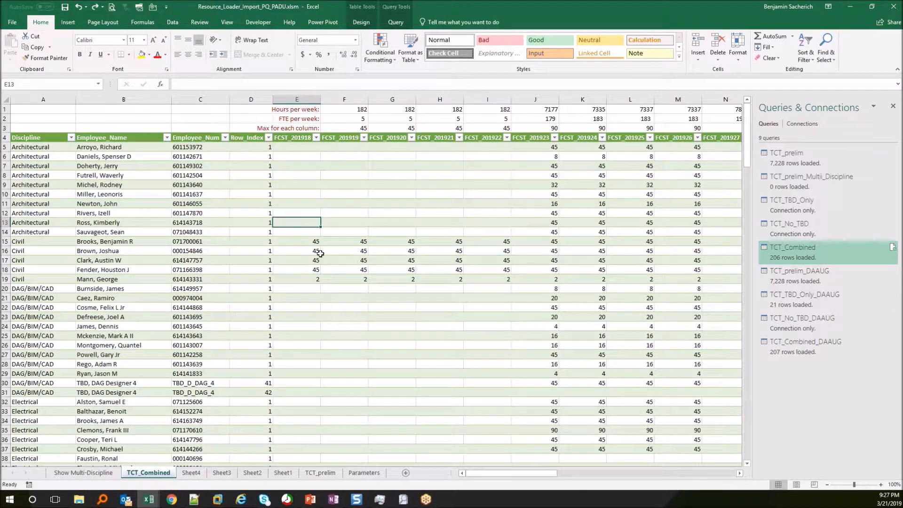
click(259, 240)
Step: Clear the contents of cells B6:Q31 in the TCT_Combined_DAAUG table on Sheet3
click(191, 473)
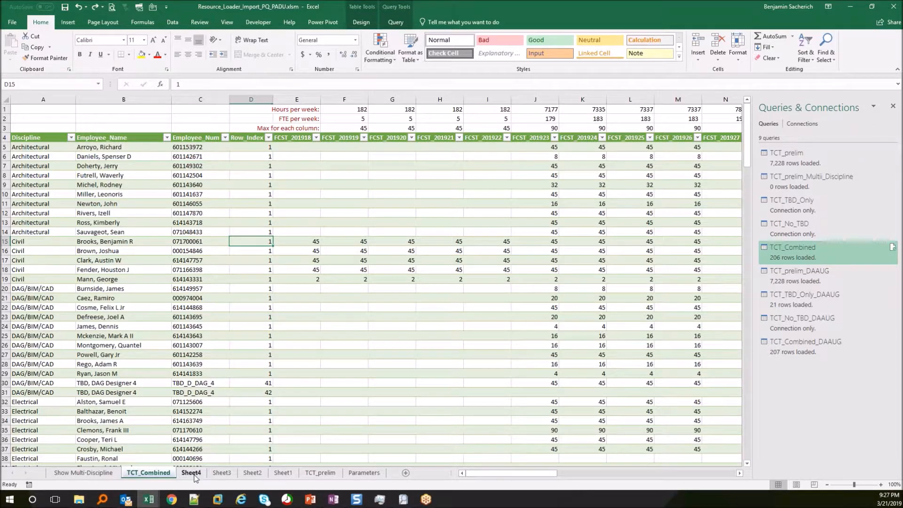
click(221, 473)
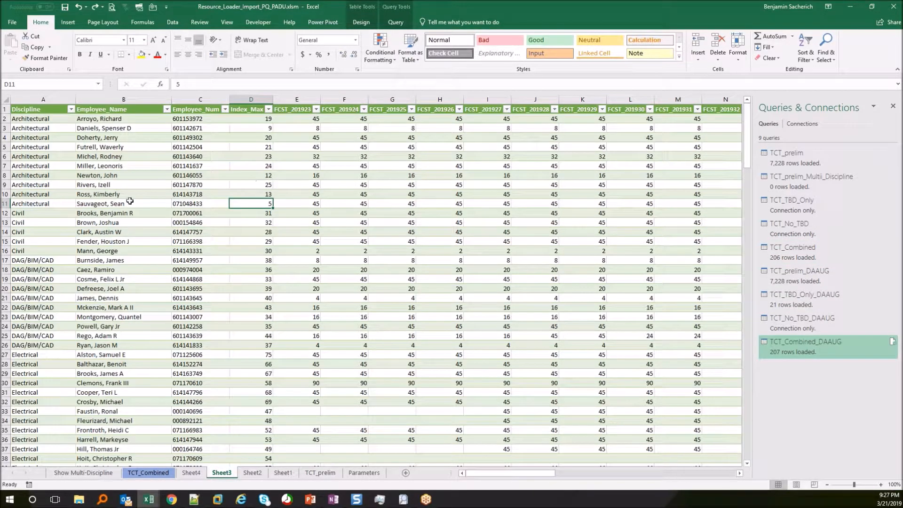
drag(130, 156, 751, 398)
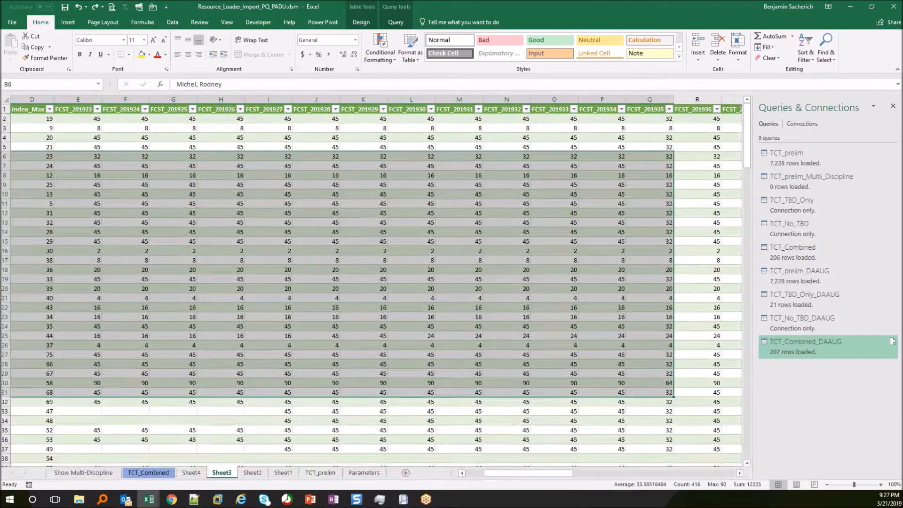
key(Delete)
Step: Refresh the TCT_Combined_DAAUG table on Sheet3 to restore the cleared data
right_click(255, 173)
click(221, 185)
right_click(224, 185)
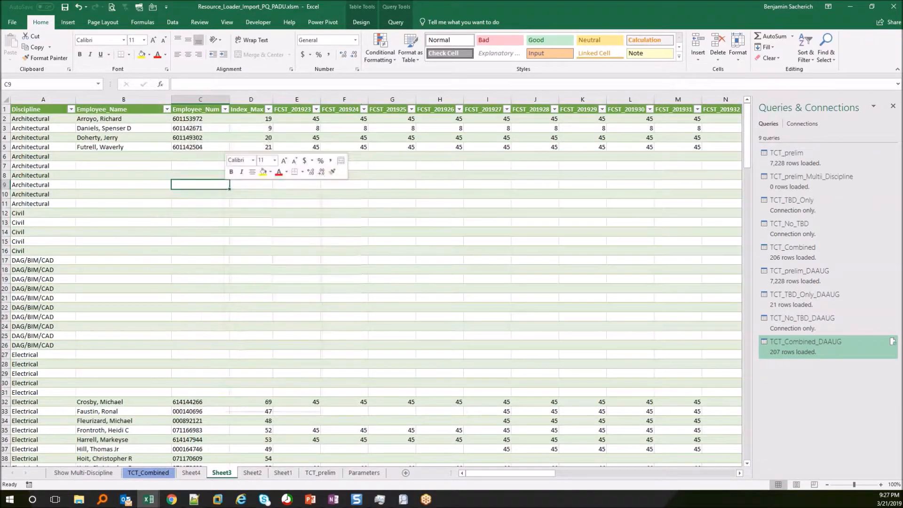
click(275, 264)
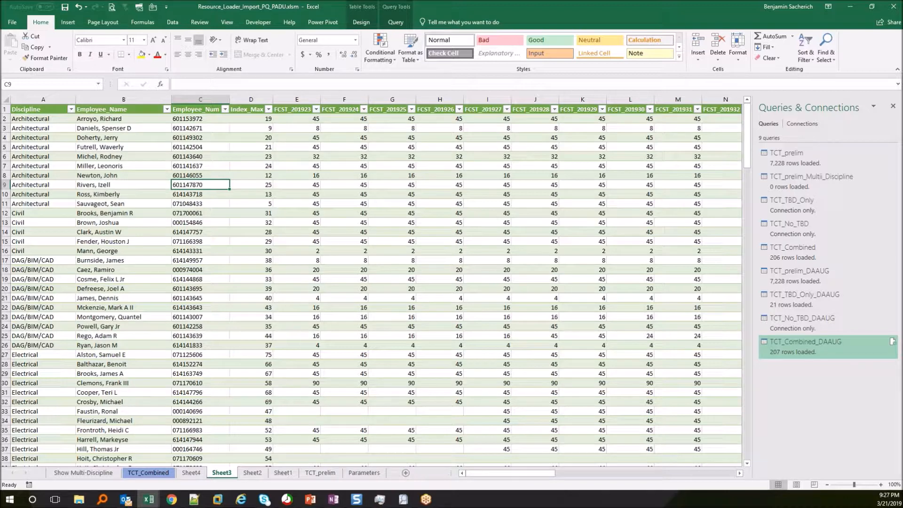
click(184, 226)
right_click(189, 224)
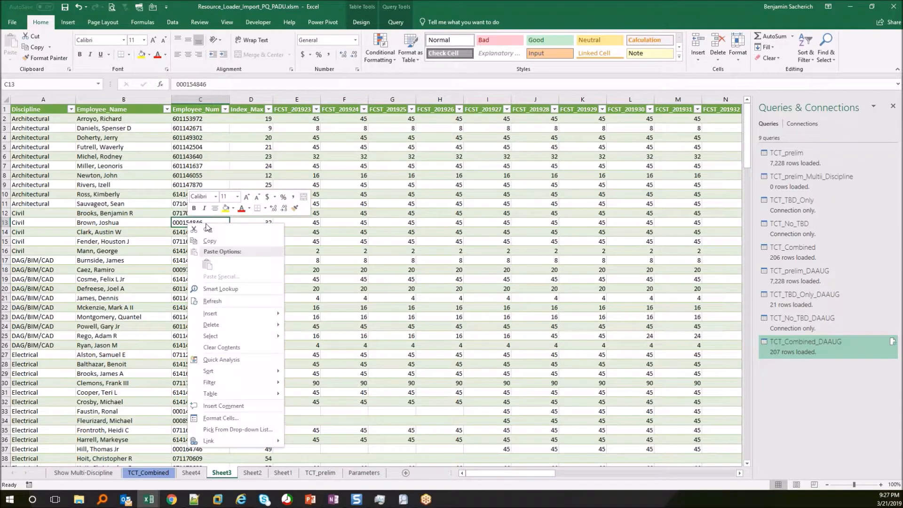
click(173, 22)
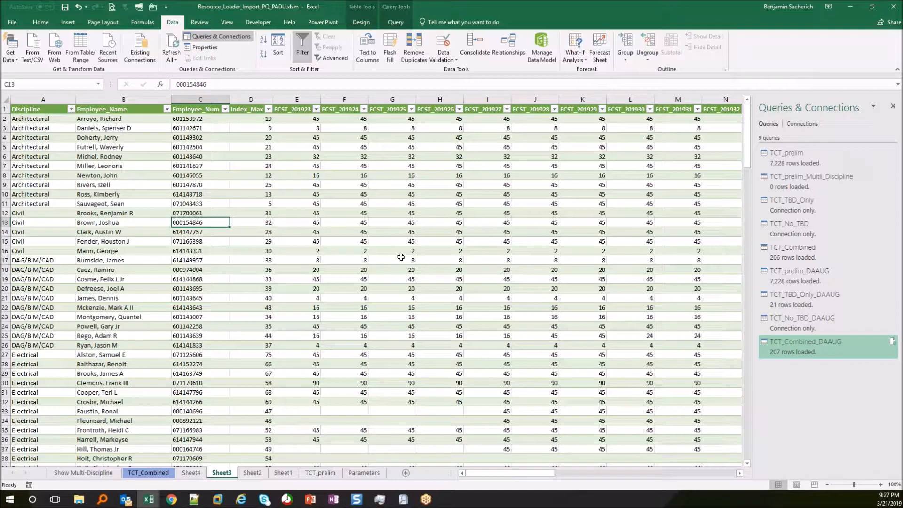
click(113, 184)
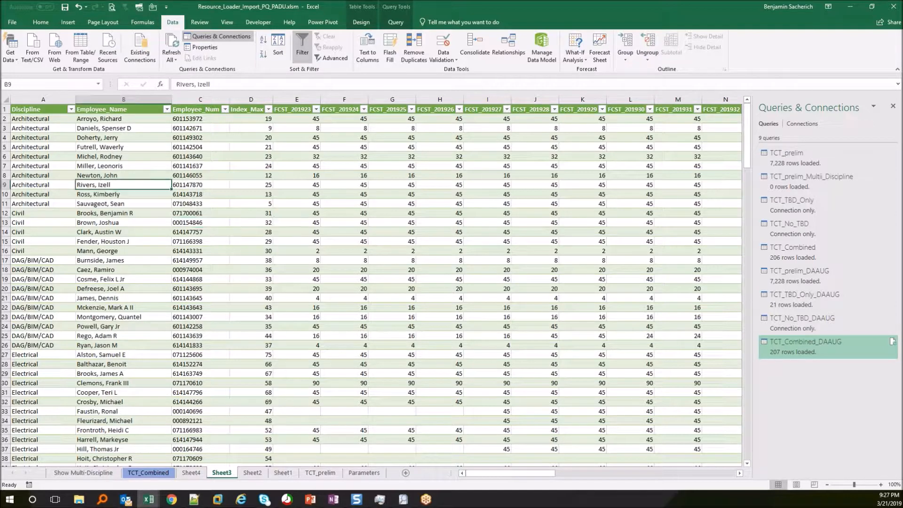
key(ctrl+Home)
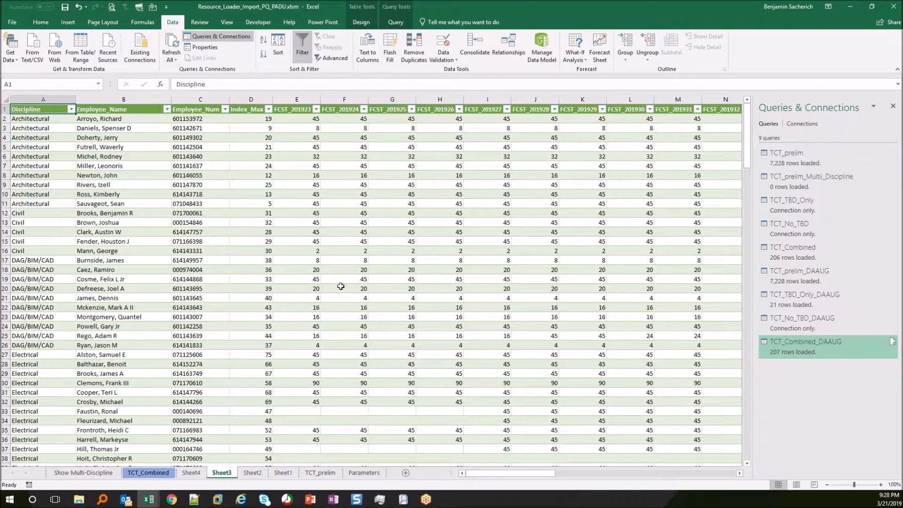
click(339, 286)
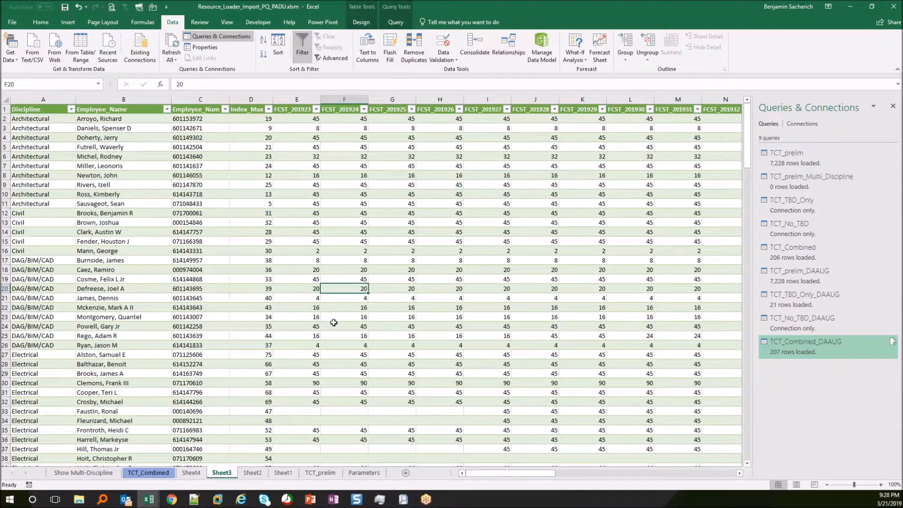
click(202, 214)
click(112, 169)
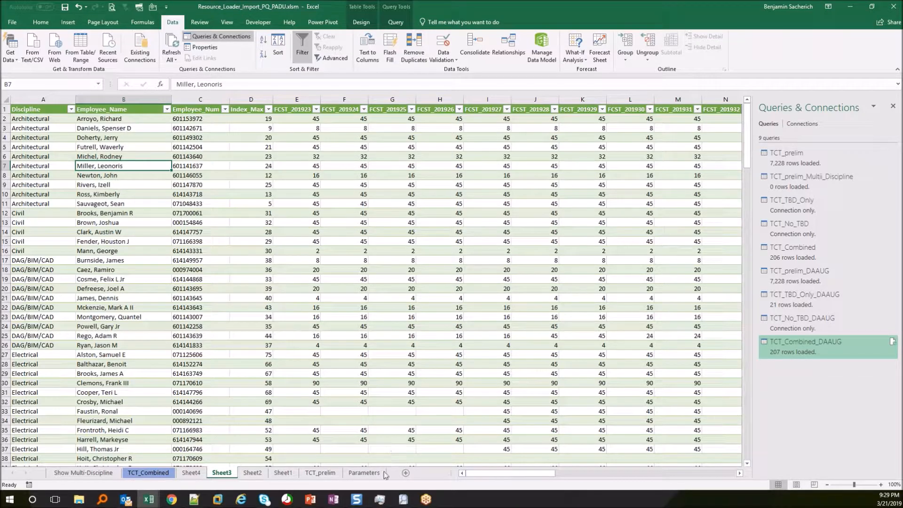
Step: Widen column A on the Parameters sheet and examine the path formula and the Workbook_Path name of cell A4
click(367, 473)
drag(260, 220, 262, 213)
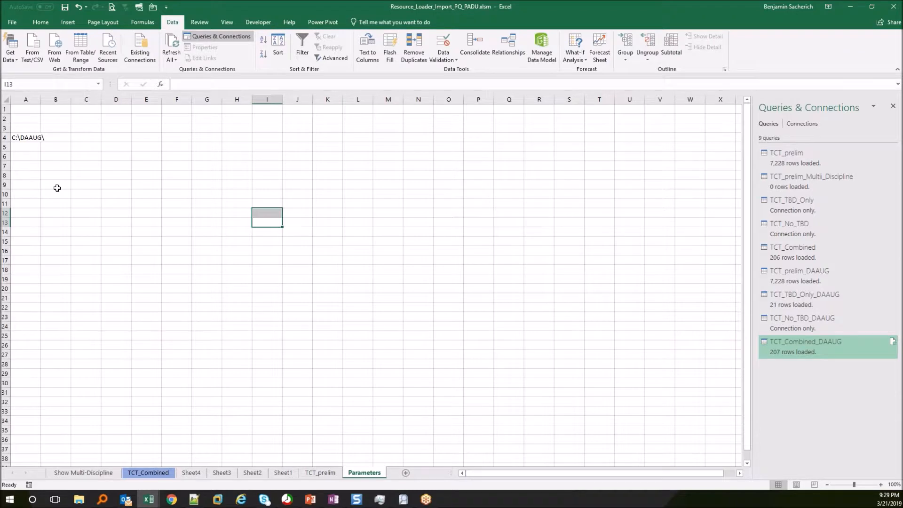
click(28, 137)
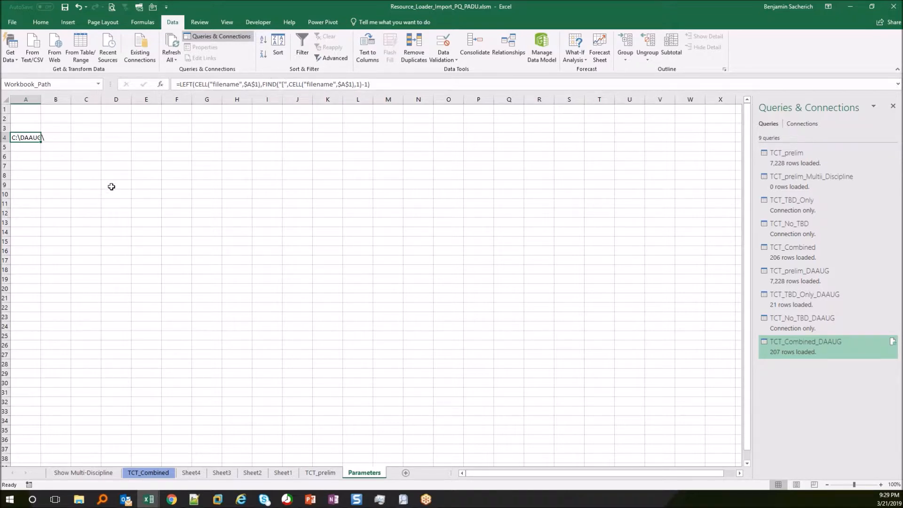
drag(42, 100, 58, 104)
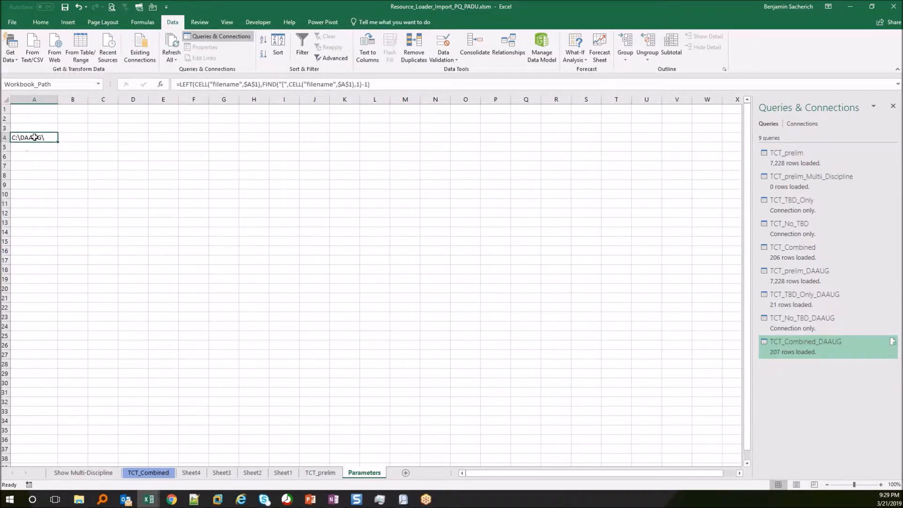
click(70, 85)
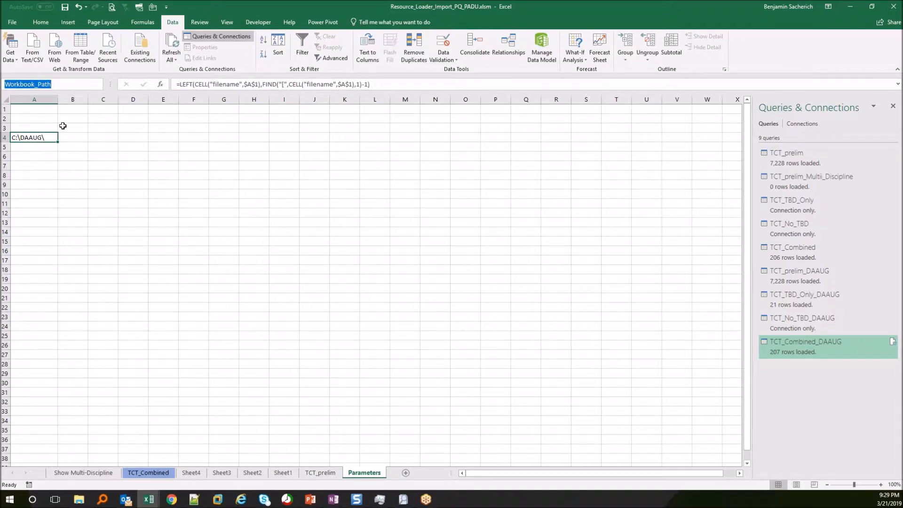
Step: Open the TCT_prelim query for editing and examine its Source step and full M script
right_click(800, 159)
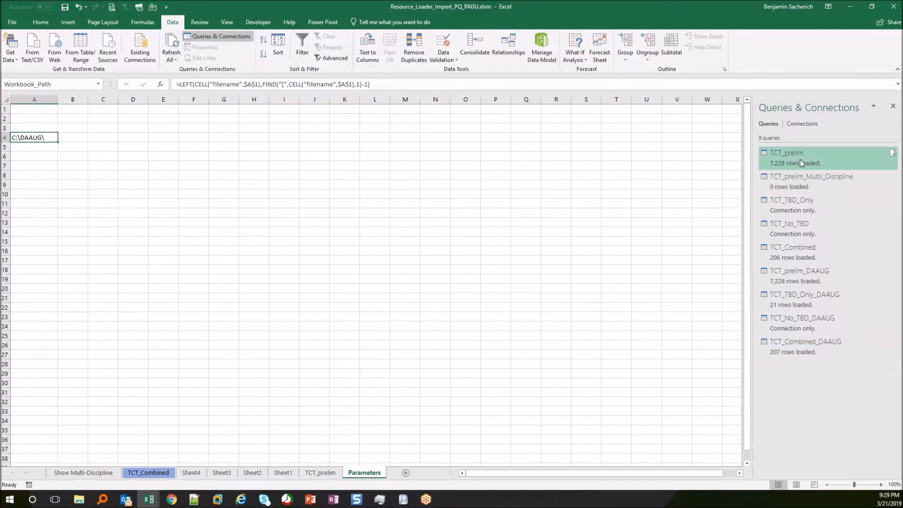
click(837, 185)
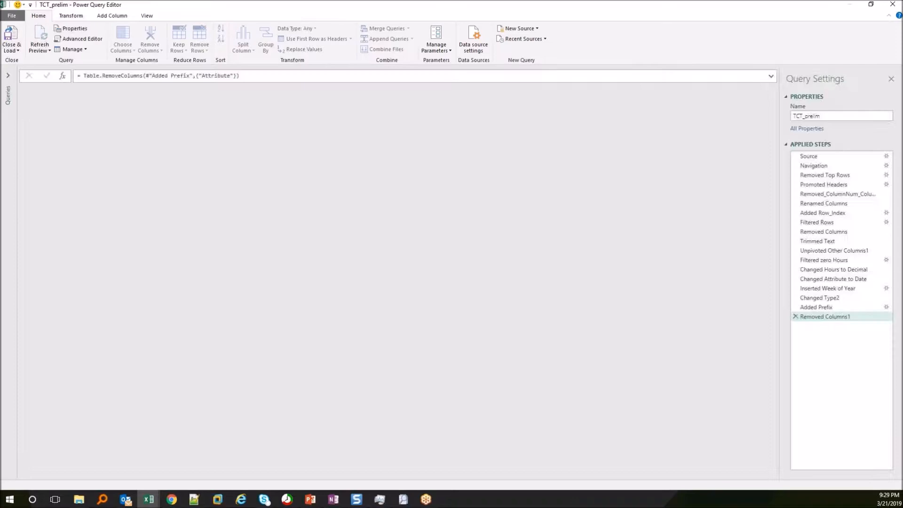
click(814, 157)
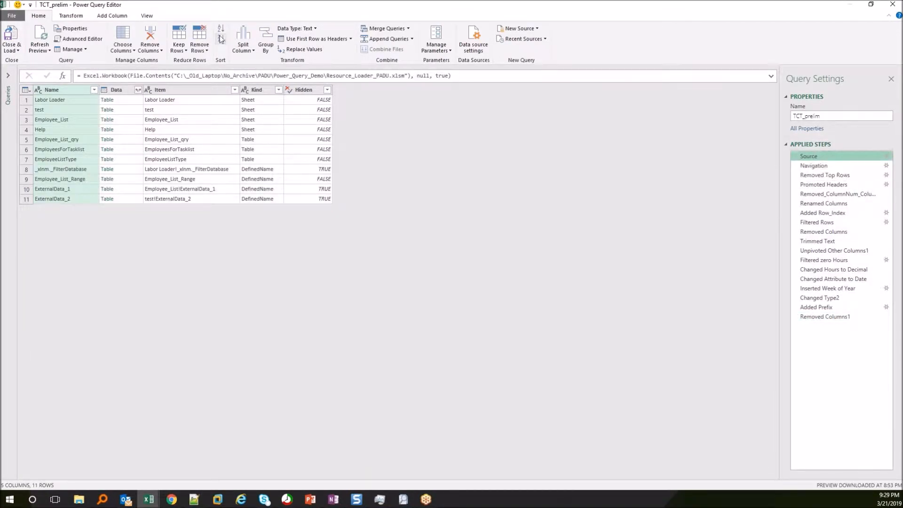
click(76, 40)
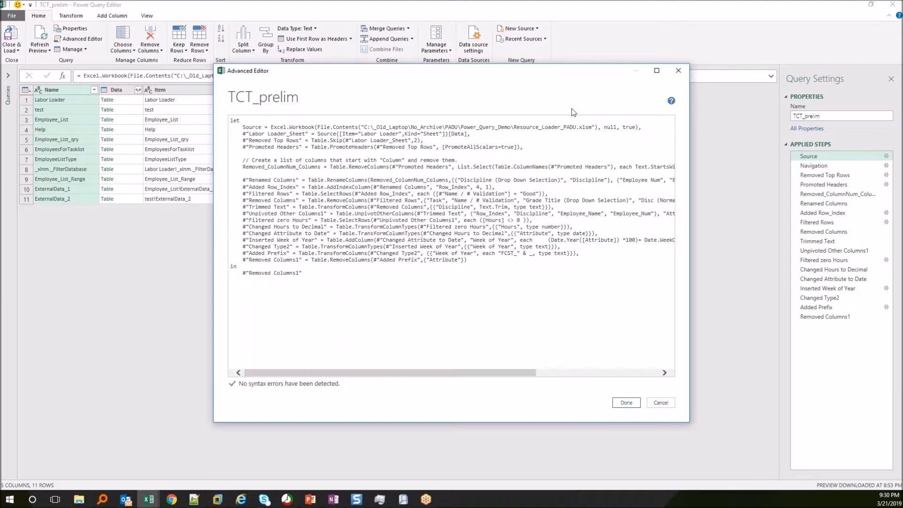
key(Escape)
Step: Examine the Source step and M script of the TCT_prelim_Multii_Discipline query, and close the Power Query Editor
click(8, 75)
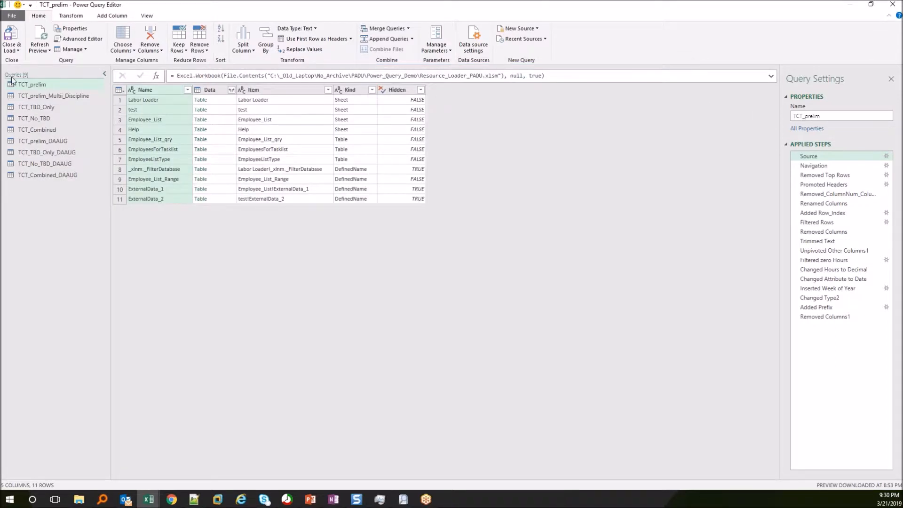
click(35, 109)
click(39, 96)
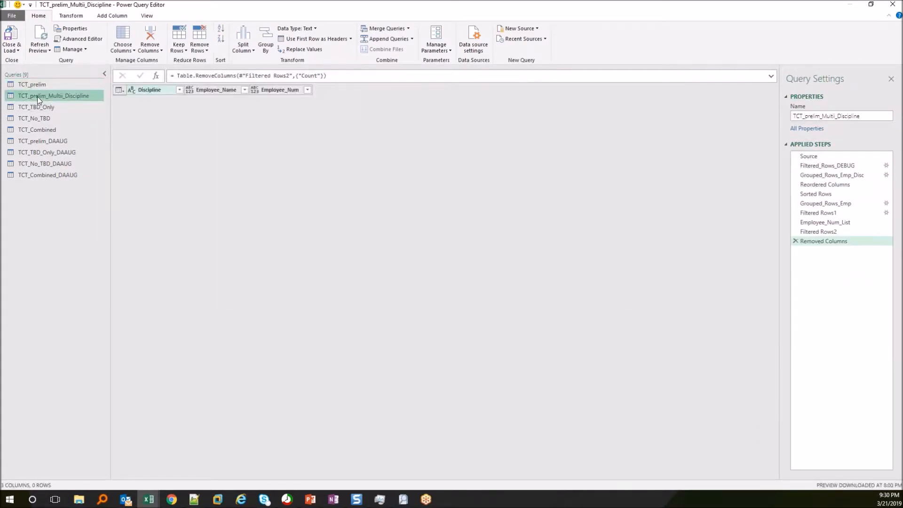
click(826, 156)
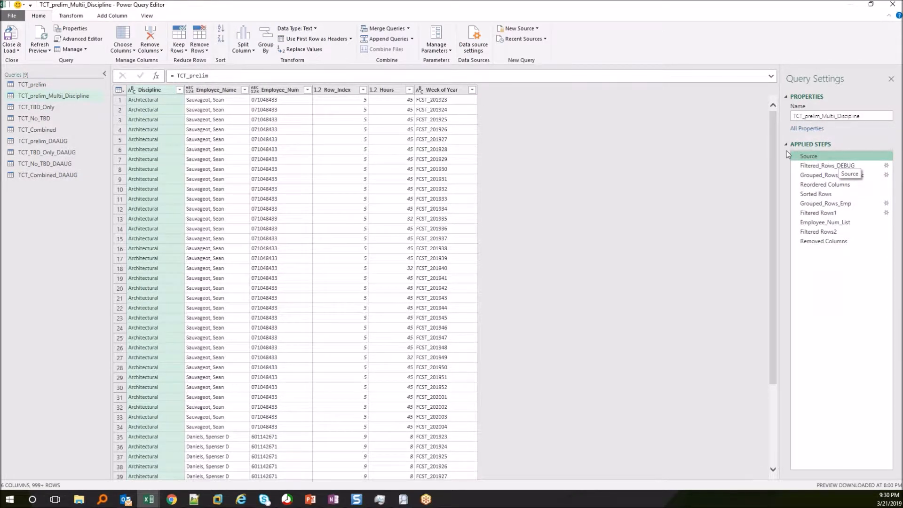
click(83, 40)
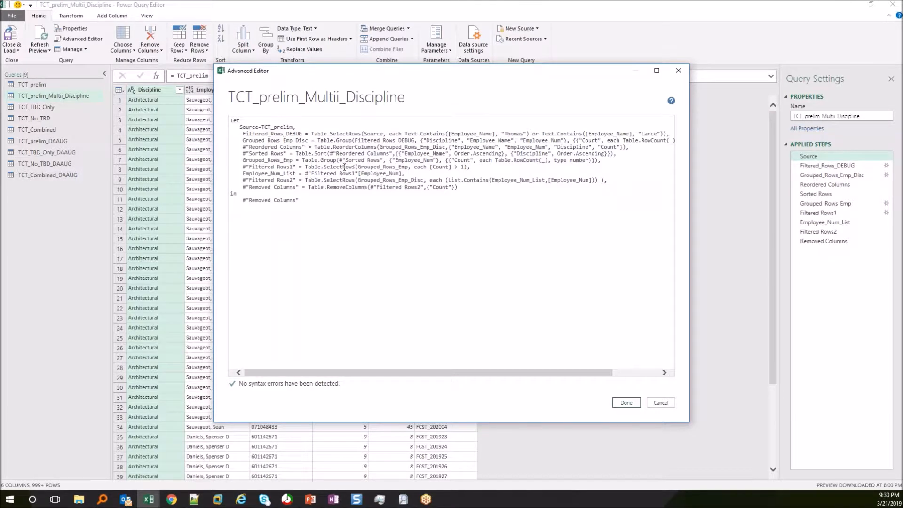
key(Escape)
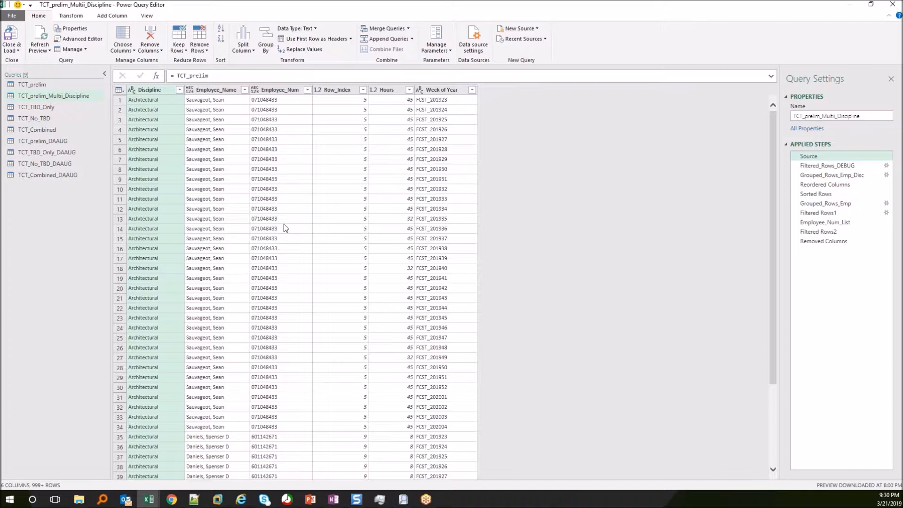
click(296, 169)
click(178, 141)
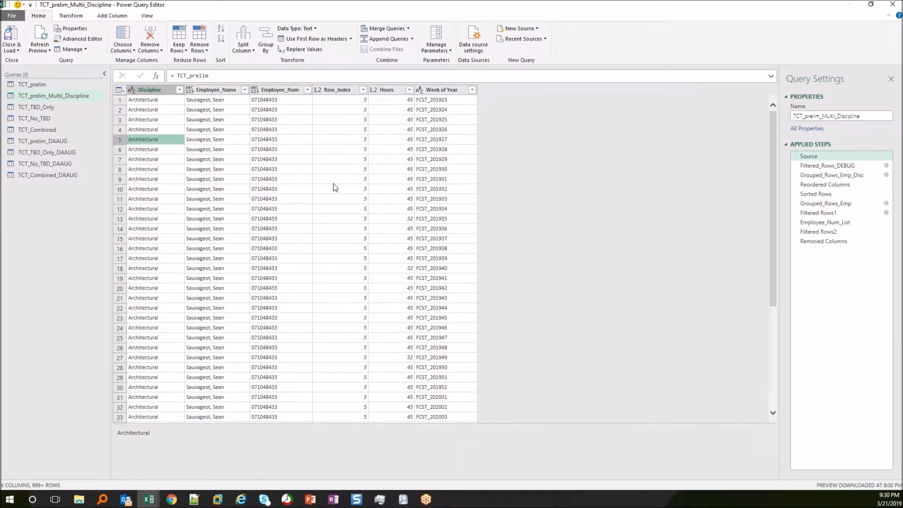
click(892, 5)
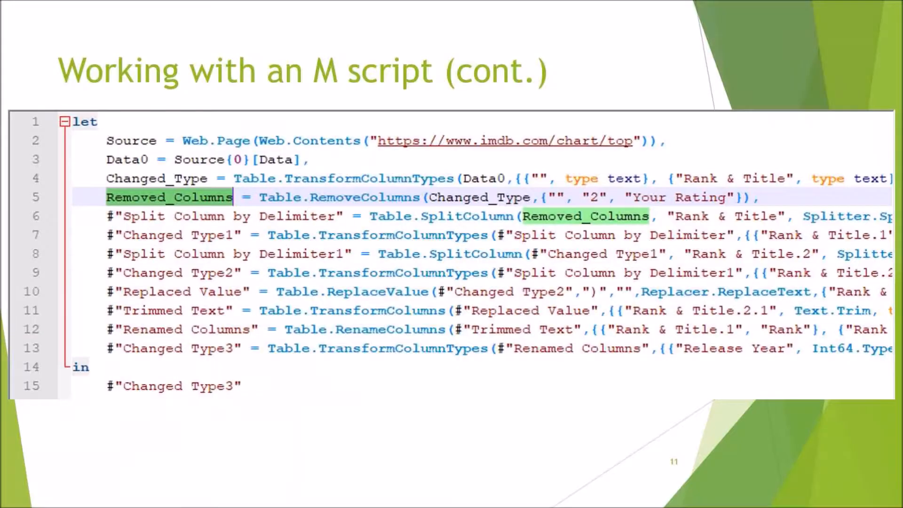
key(Left)
key(Left)
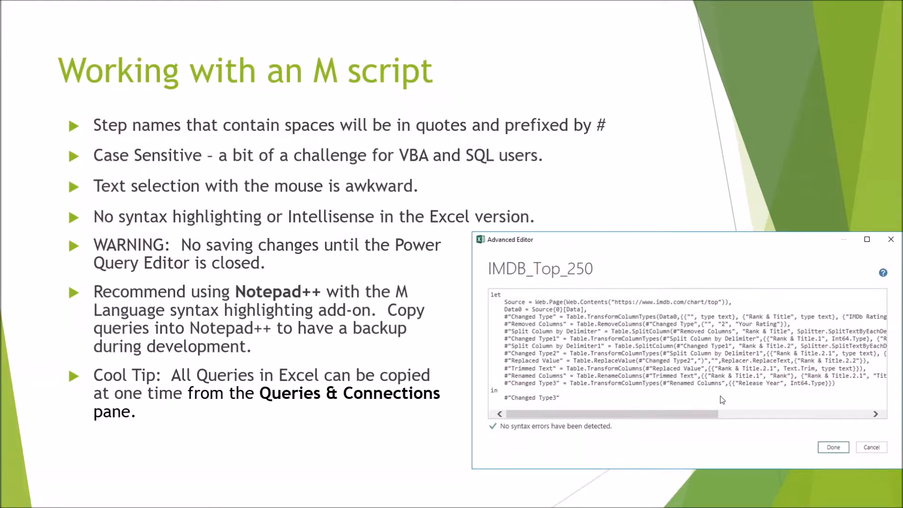
Step: Switch to Notepad++, apply the M language highlighting to the document new 237, and snap the window to half the screen
key(alt+Tab)
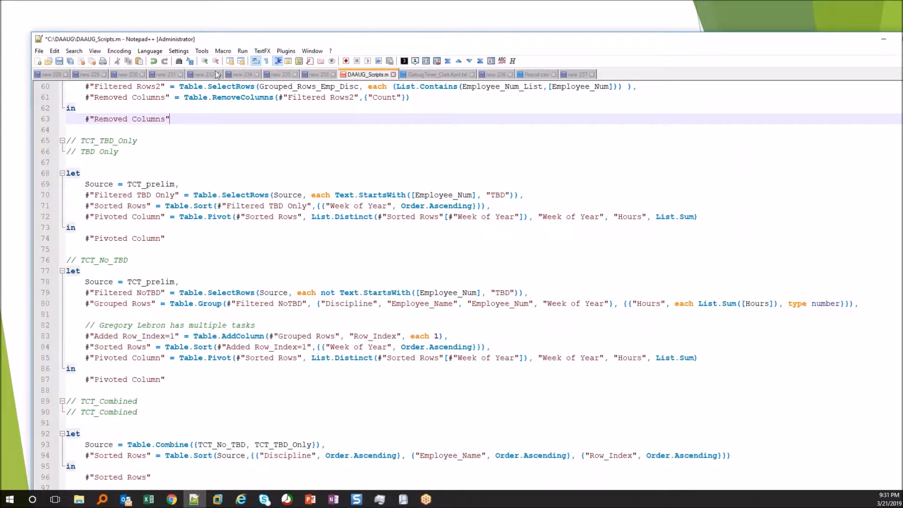
click(573, 76)
click(511, 119)
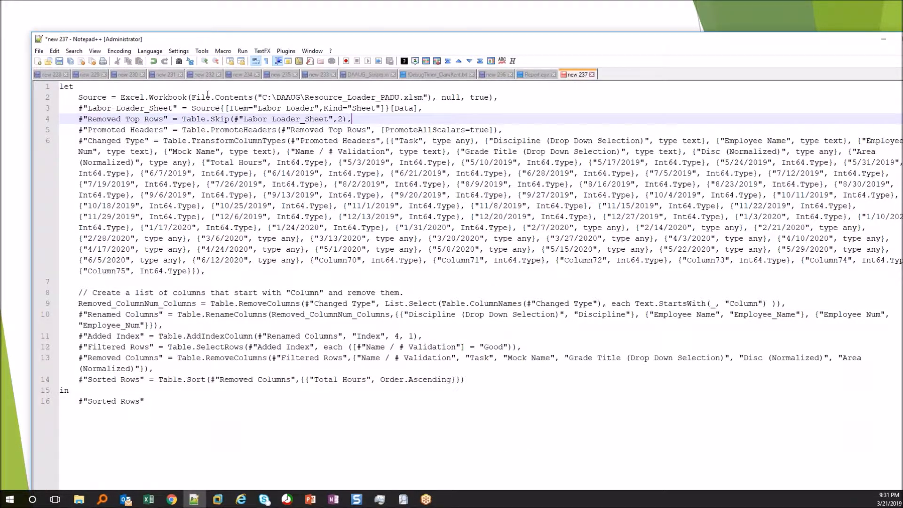
click(149, 51)
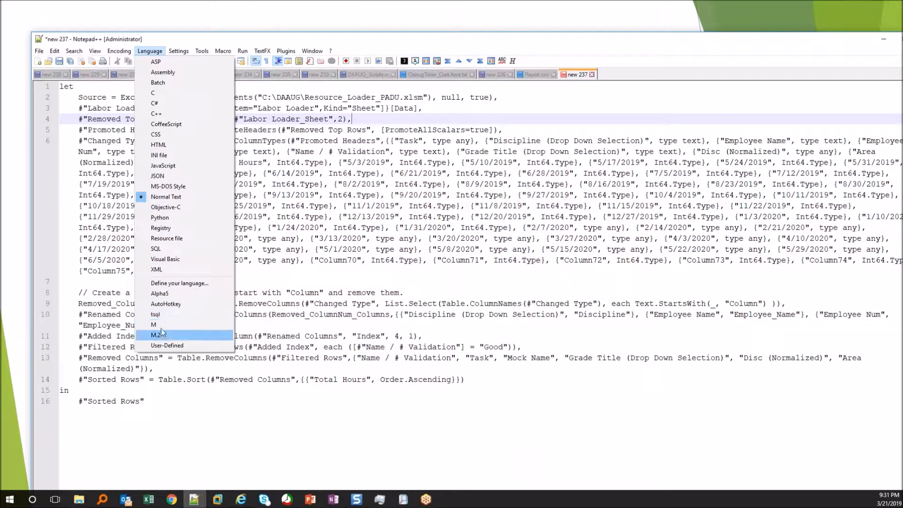
click(162, 325)
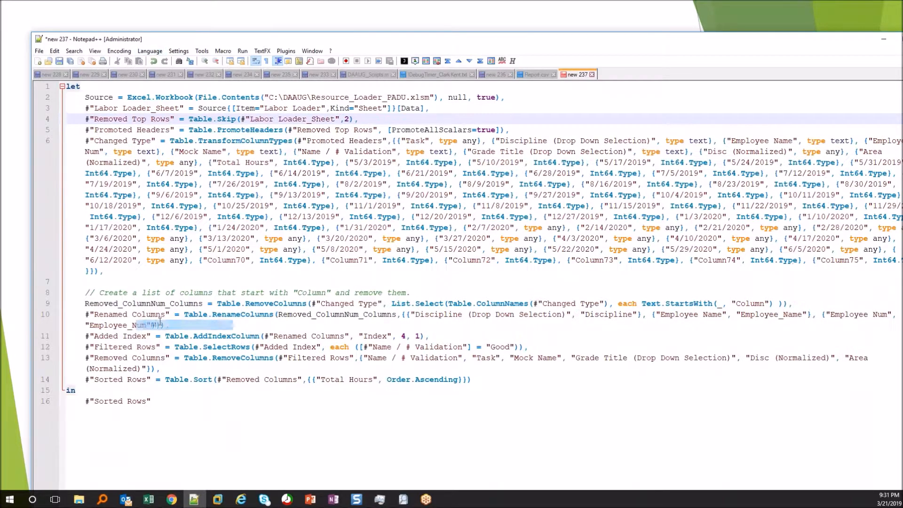
click(315, 486)
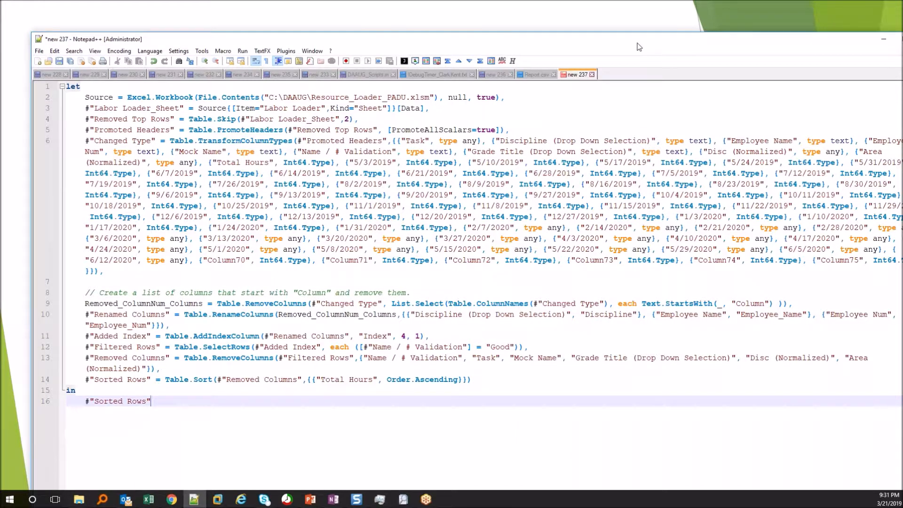
key(super+Right)
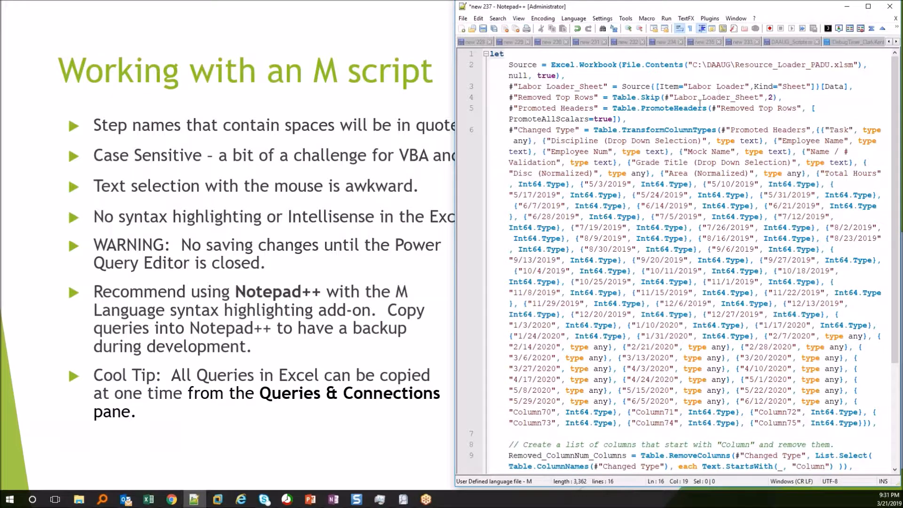
Step: Create and discard a blank document, and look through the other open files, including the debug timer log
key(ctrl+n)
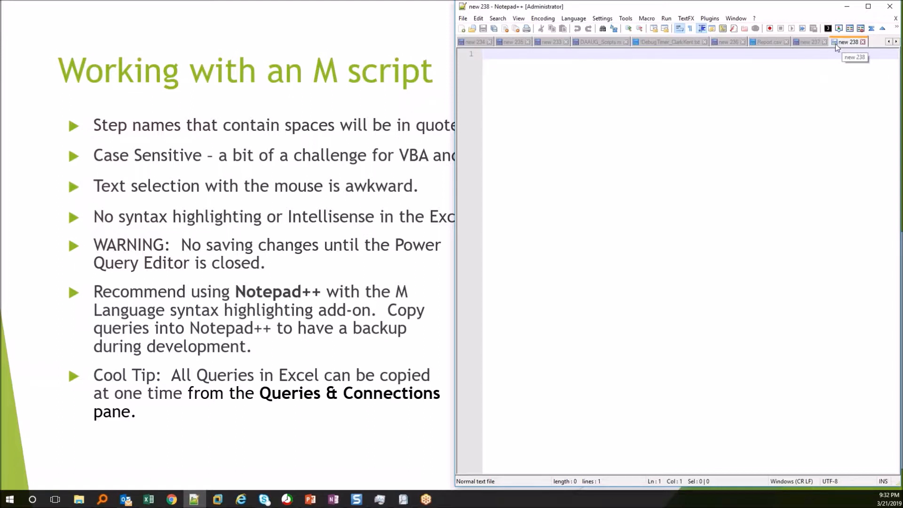
click(863, 42)
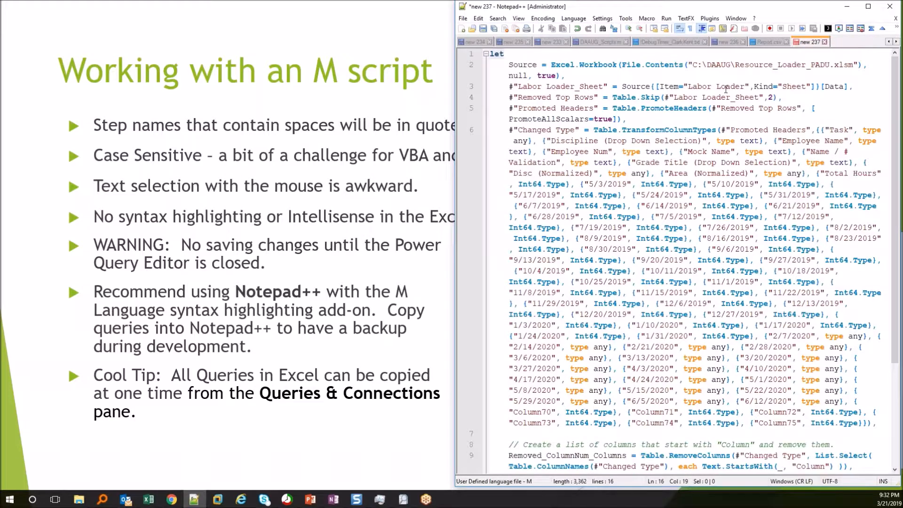
click(768, 42)
click(810, 42)
click(728, 42)
click(676, 42)
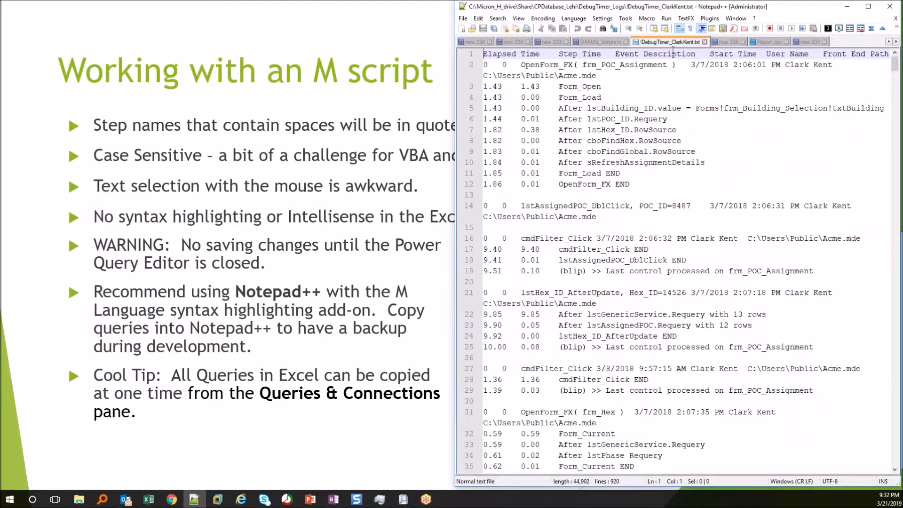
click(767, 42)
click(810, 42)
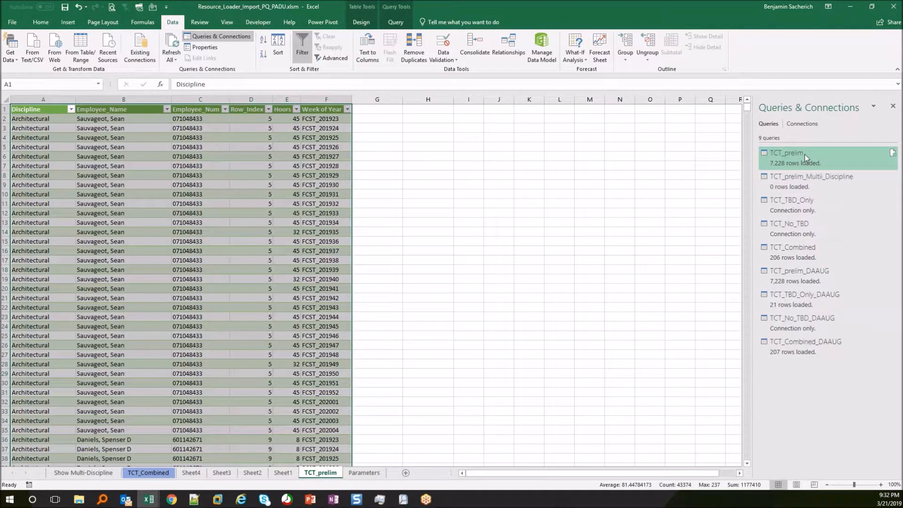
Step: Copy all nine queries from TCT_prelim to TCT_Combined_DAAUG in Excel and paste them into a new, maximized Notepad++ document
mouse_move(783, 360)
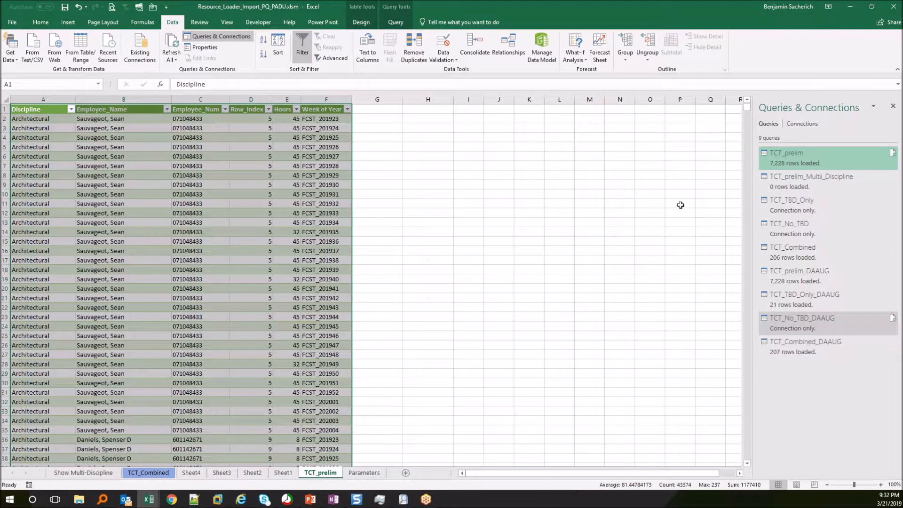
shift+click(798, 353)
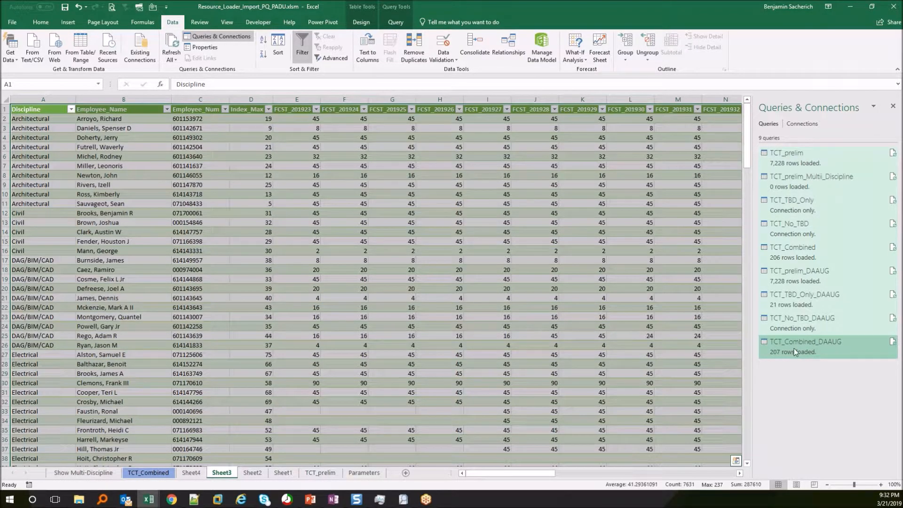
key(alt+Tab)
key(ctrl+n)
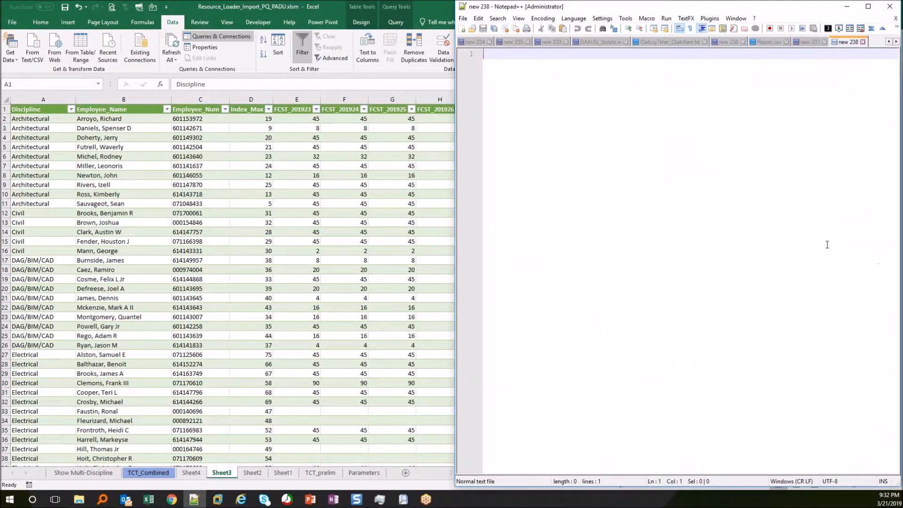
key(ctrl+v)
double_click(676, 9)
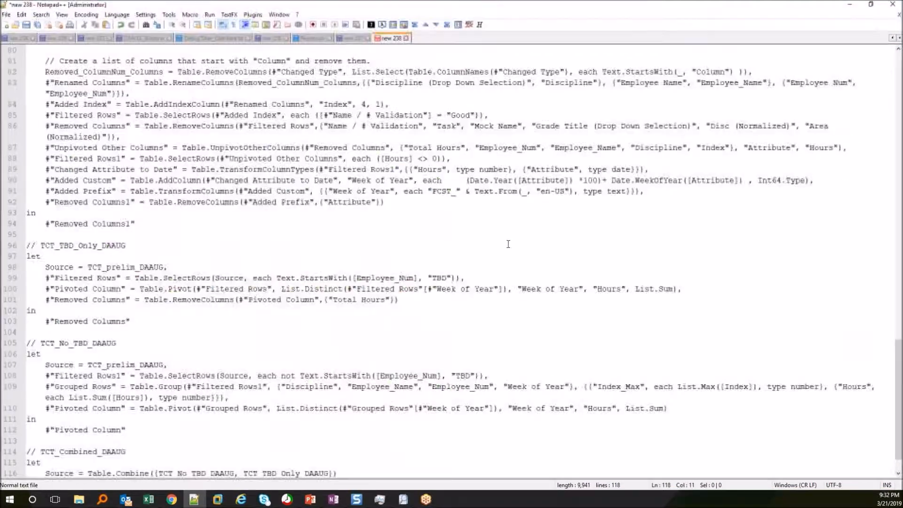
Step: Return to the start of the pasted scripts and apply the M language highlighting to the document
key(ctrl+Home)
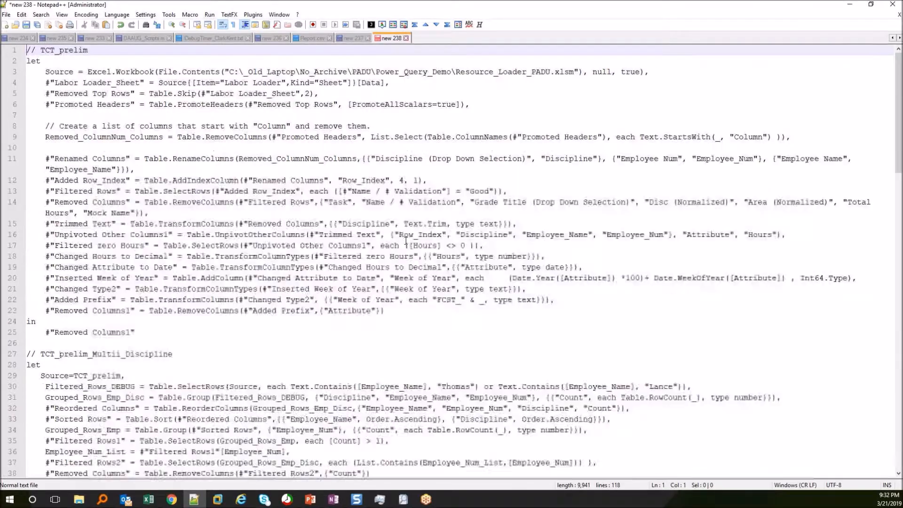
click(117, 15)
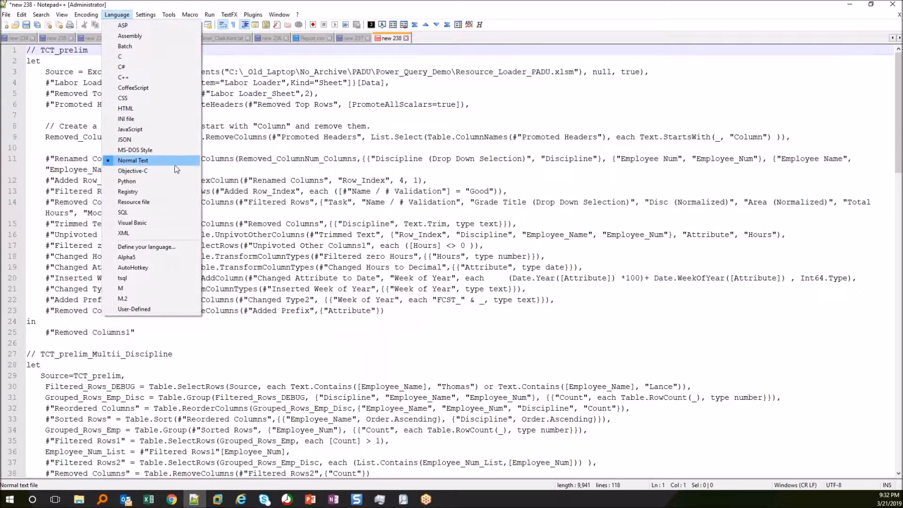
click(123, 288)
click(344, 137)
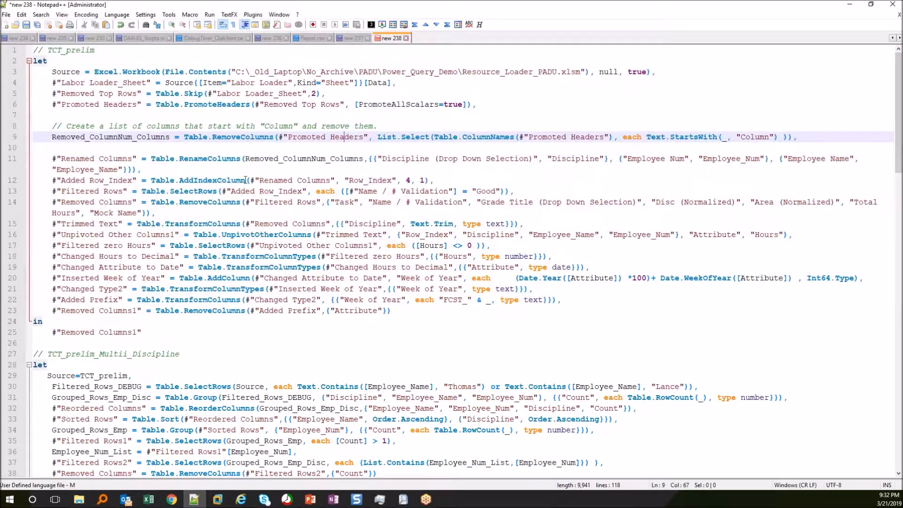
Step: Examine the comment above the Removed_ColumnNum_Columns step and where its word "Column" recurs in the script
click(67, 123)
key(Right)
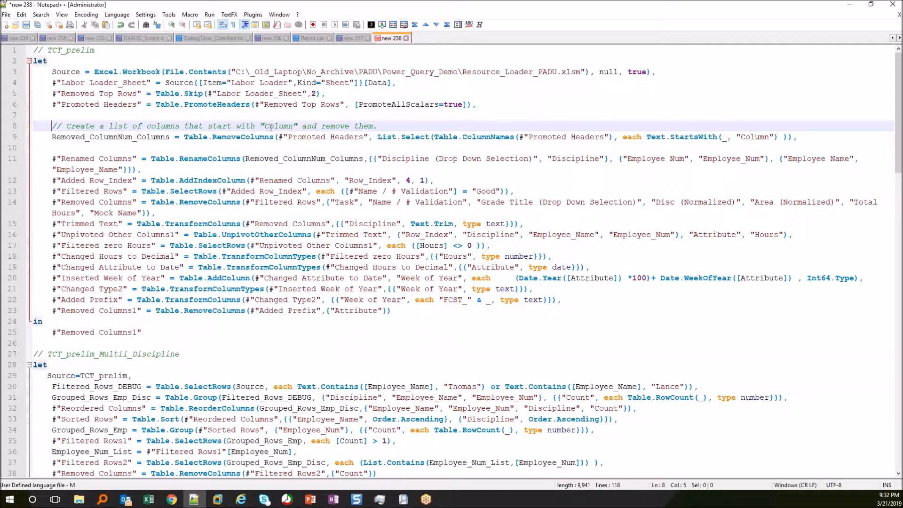
double_click(271, 126)
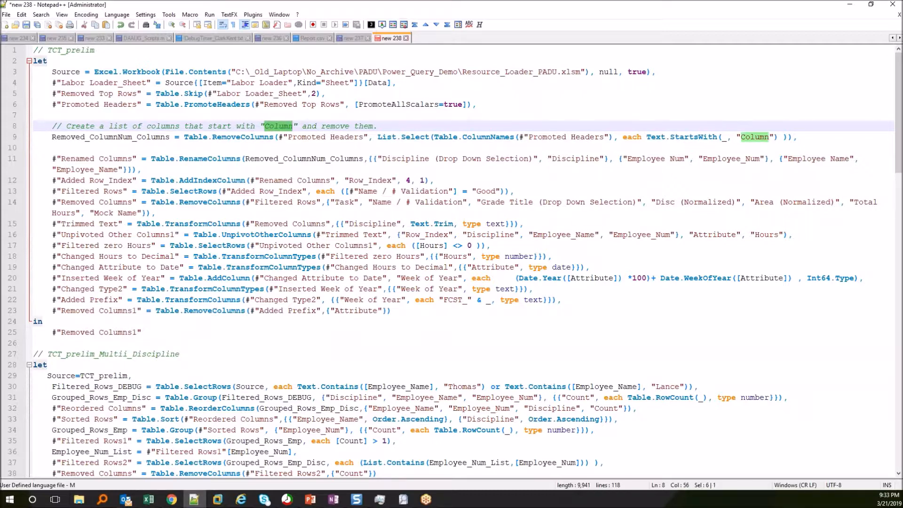
drag(75, 137, 17, 126)
click(85, 126)
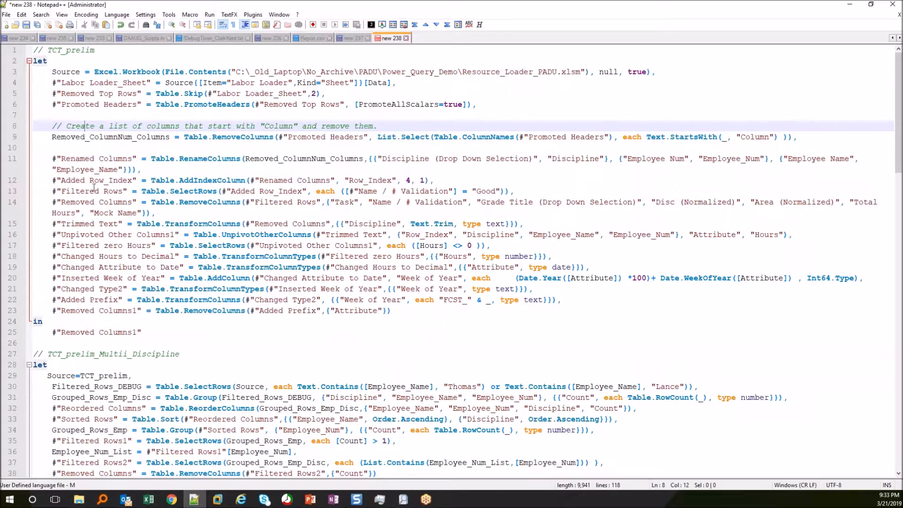
Step: Try adding the comment "// asdfiasdfianfdin" above the "Renamed Columns" step of TCT_prelim, and delete its text
click(74, 146)
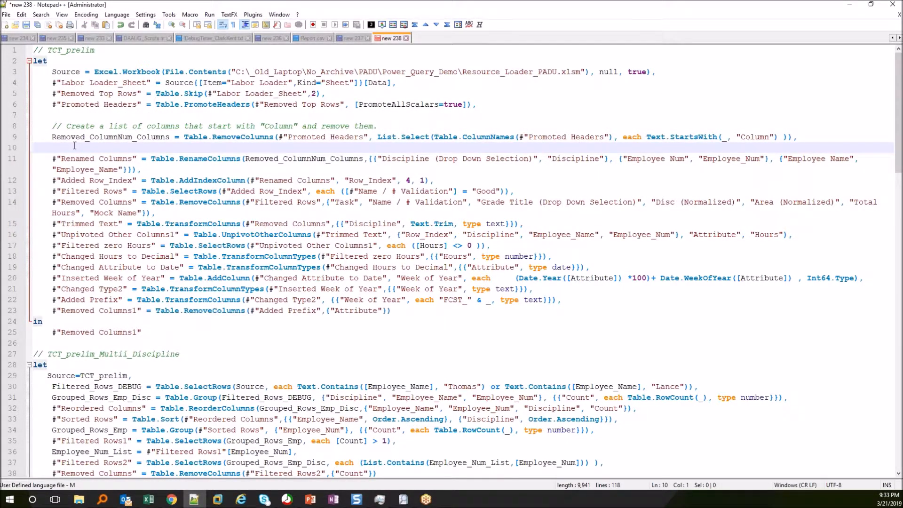
key(Return)
key(Tab)
text(// asdfiasdfianfdin)
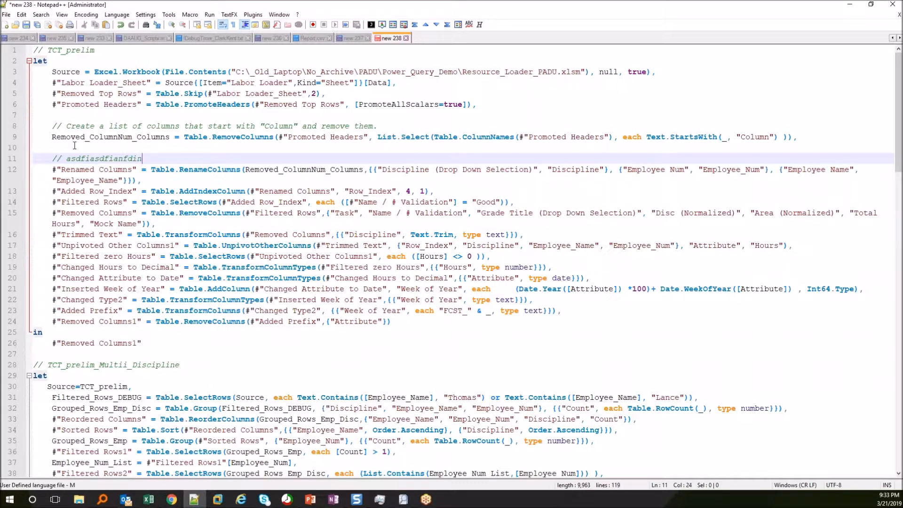
key(shift+Home)
key(BackSpace)
key(BackSpace)
key(BackSpace)
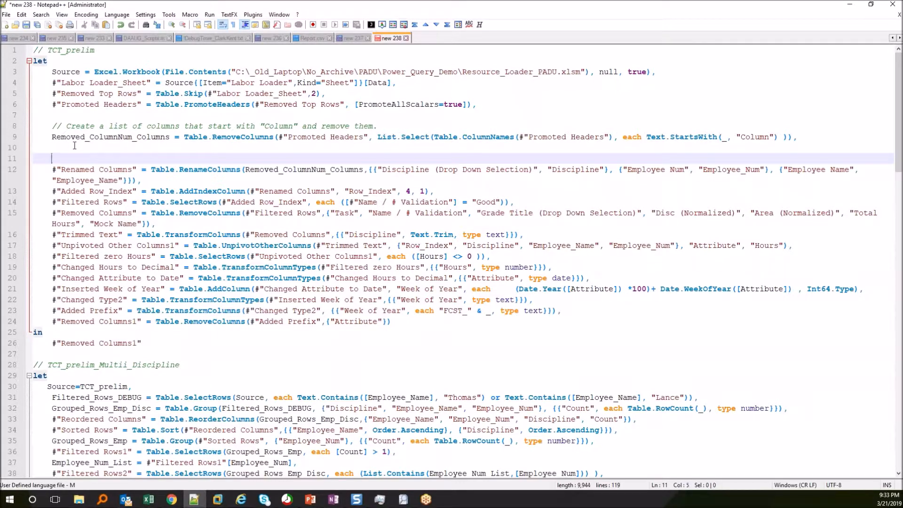
Step: Remove the leftover blank lines above the "Renamed Columns" step of TCT_prelim and switch to the PowerPoint slideshow
key(BackSpace)
key(alt+Tab)
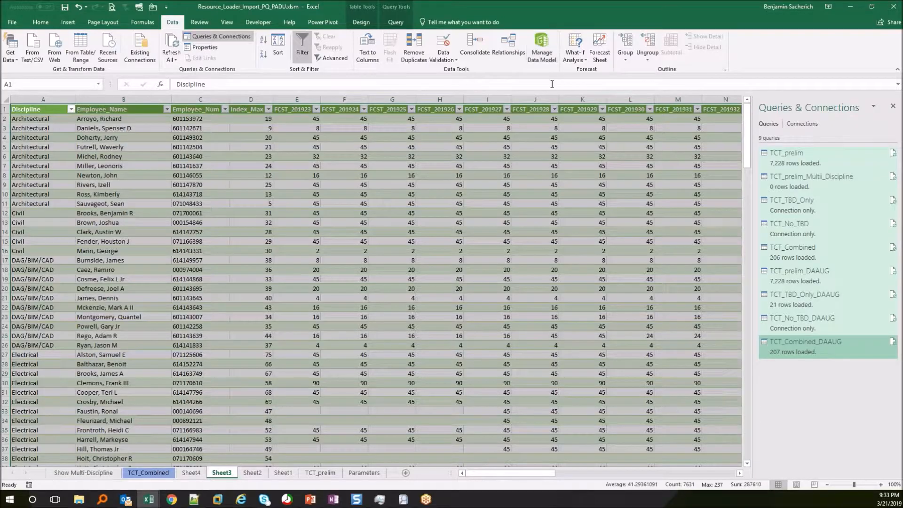
key(alt)
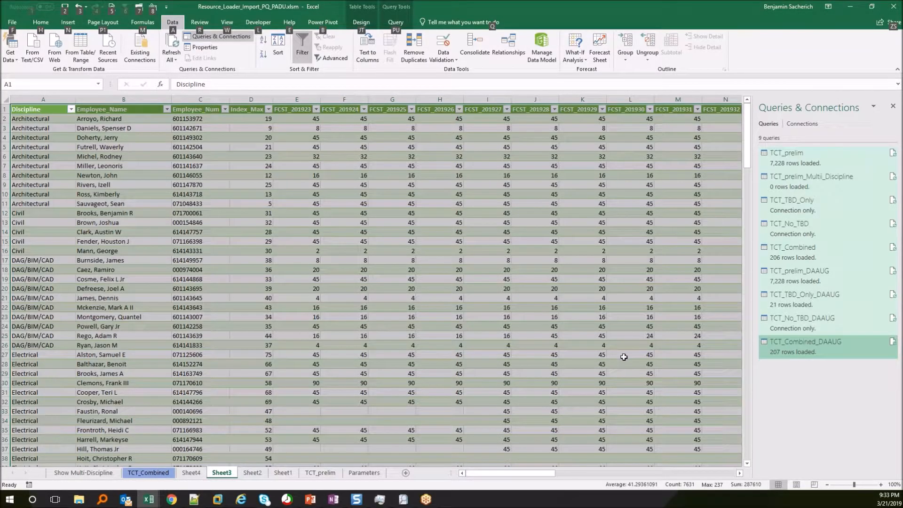
key(Escape)
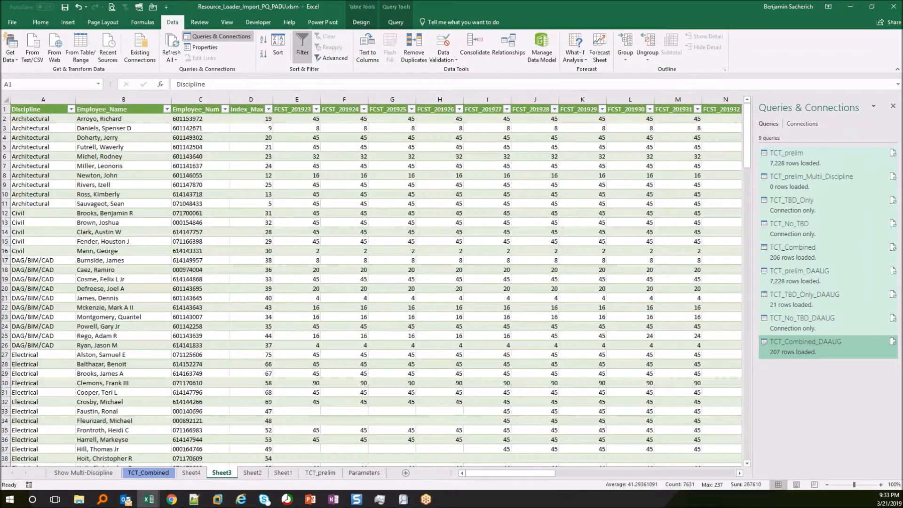
key(alt+Tab)
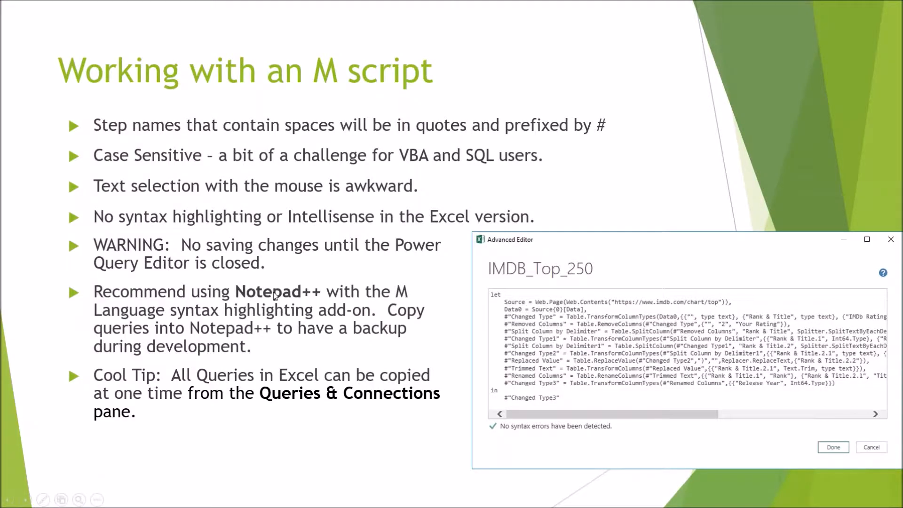
Step: Advance the slideshow three times past the "Working with an M script" slide
key(Right)
key(Right)
key(Right)
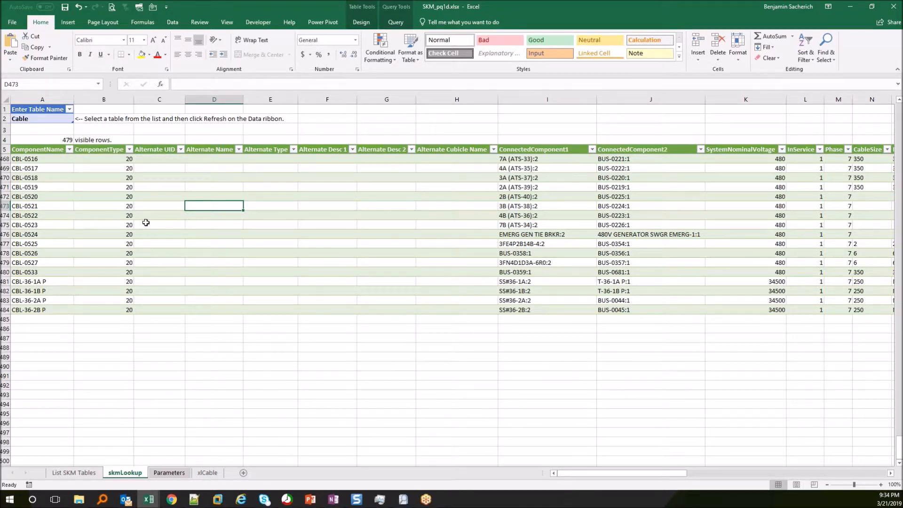
Step: In Notepad++, examine the start of Report.csv: the Bus section's heading, its column-name line and the data rows below
key(alt+Tab)
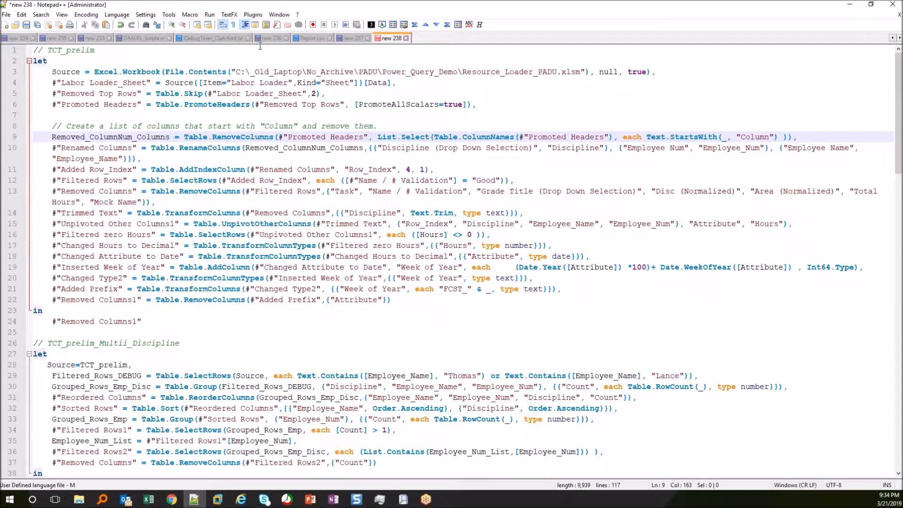
click(314, 37)
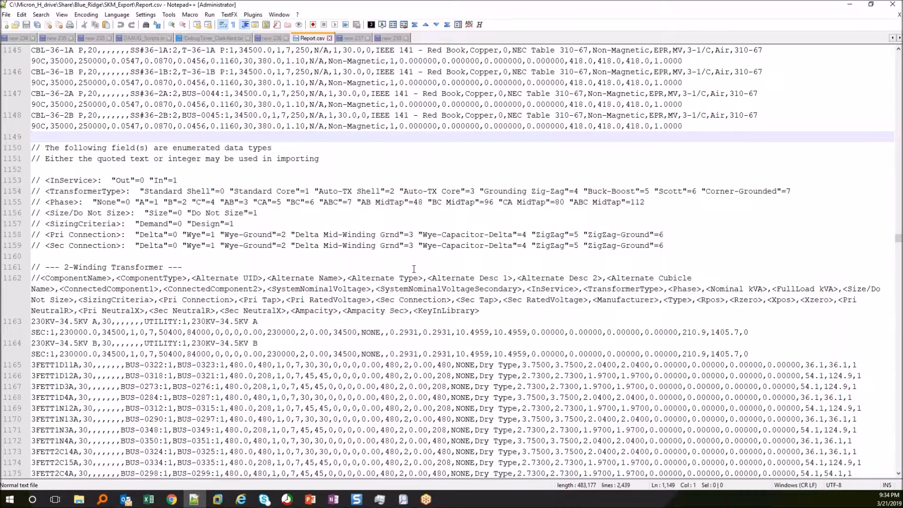
key(ctrl+Home)
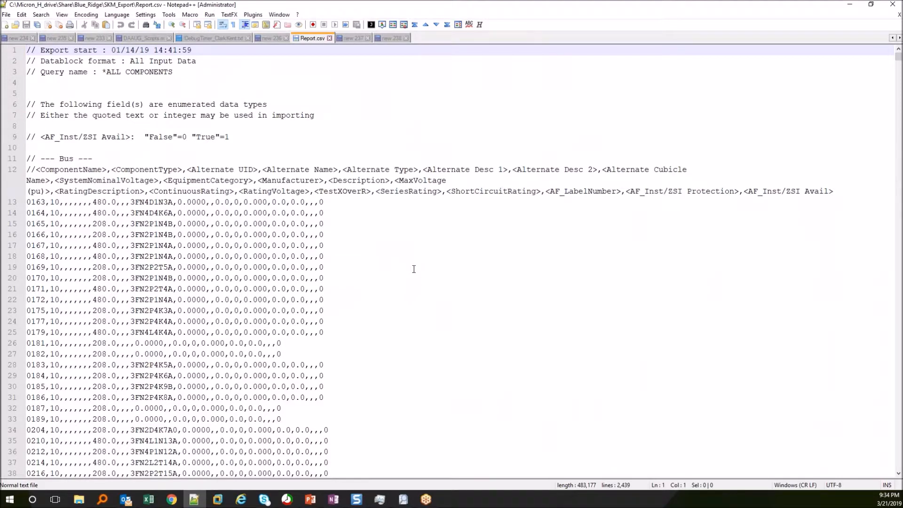
click(108, 160)
drag(107, 160, 10, 160)
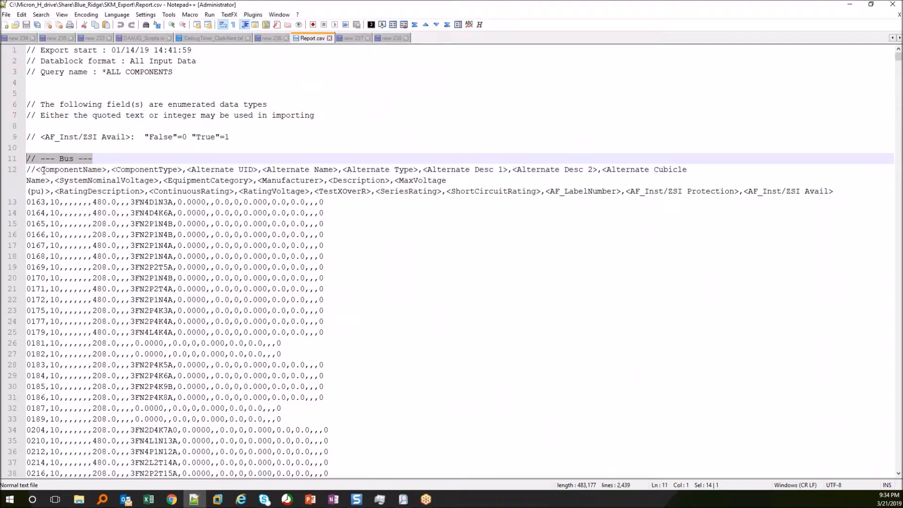
drag(43, 170, 857, 190)
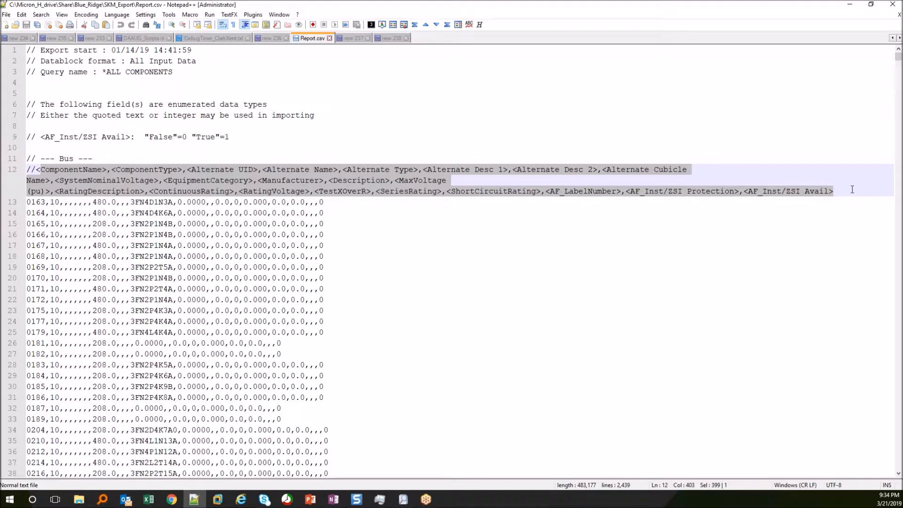
click(101, 245)
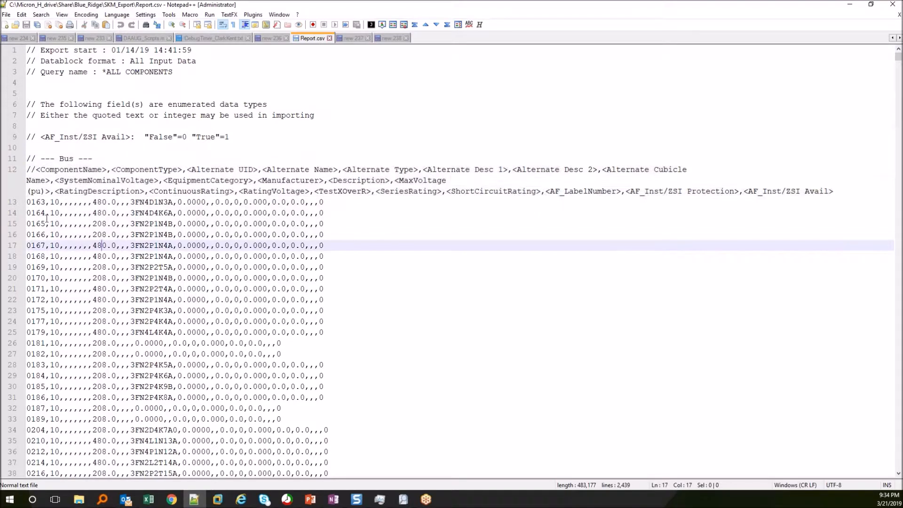
Step: Look through the Bus rows of Report.csv down to the Cable section and examine its heading, column names and first records
scroll(306, 307, down, 15)
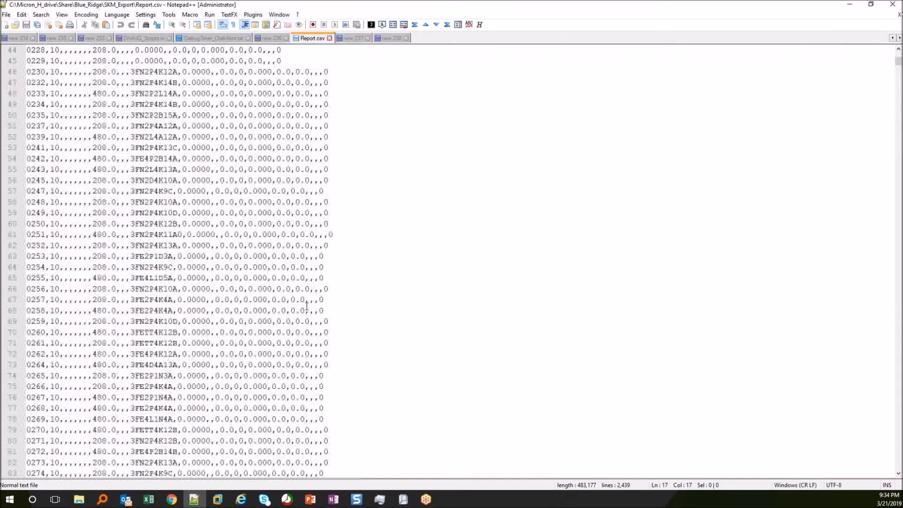
drag(307, 306, 319, 300)
key(Page_Down)
key(Page_Down)
key(Page_Down)
key(Page_Down)
key(Page_Down)
key(Page_Down)
key(Page_Down)
key(Page_Down)
key(Page_Down)
key(Page_Down)
key(Page_Down)
key(Page_Down)
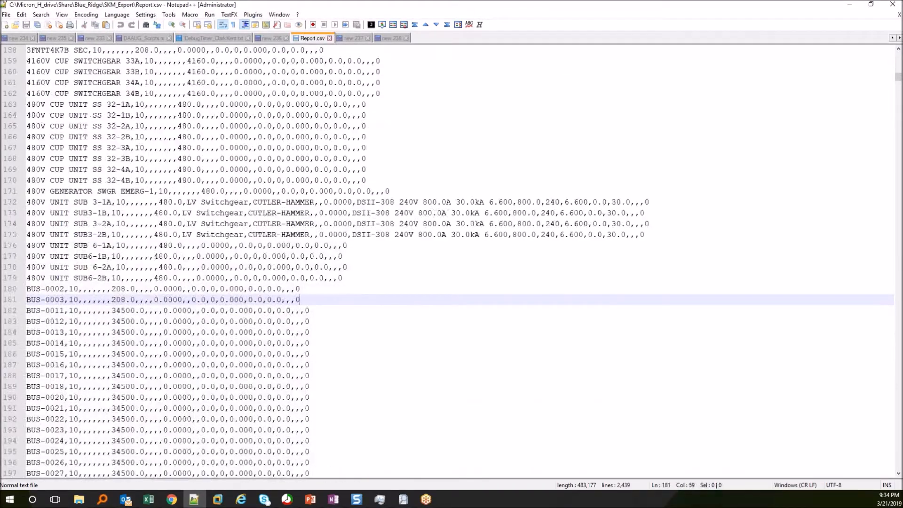
key(Page_Down)
key(Page_Down)
key(Page_Down)
key(Page_Down)
key(Page_Down)
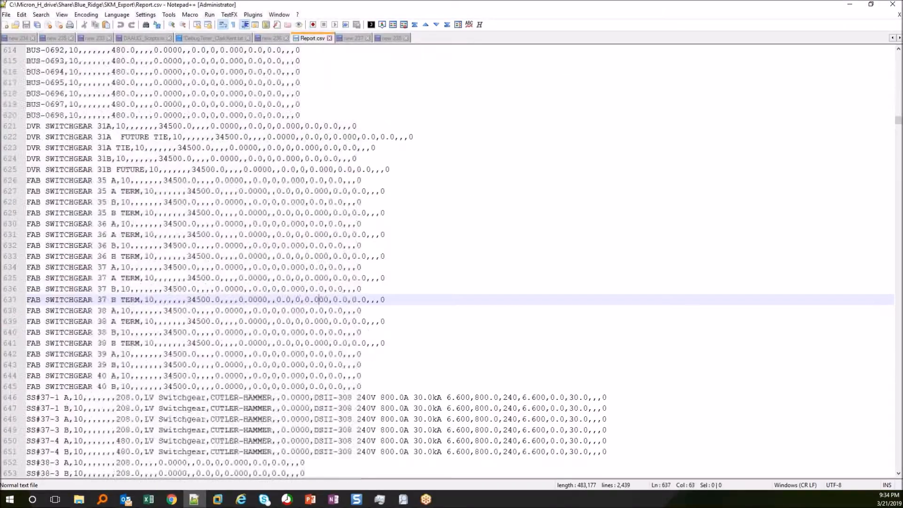
key(Page_Up)
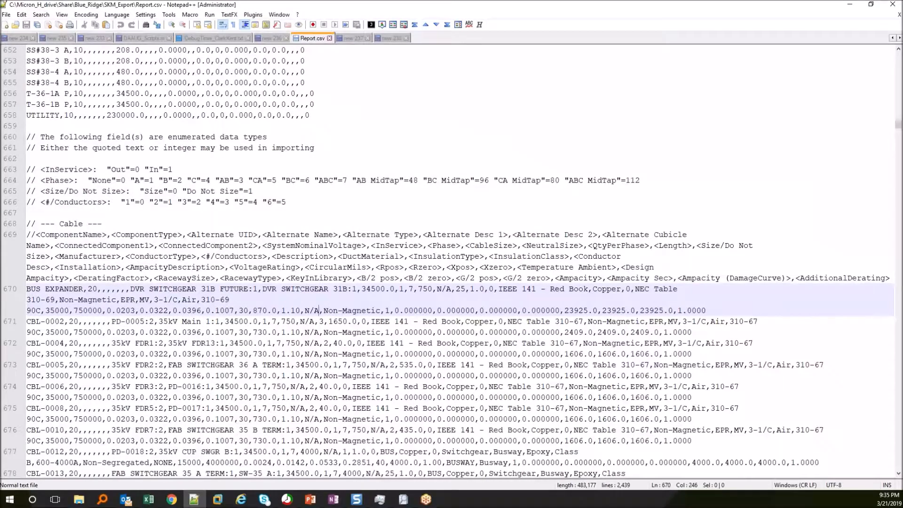
drag(45, 224, 97, 224)
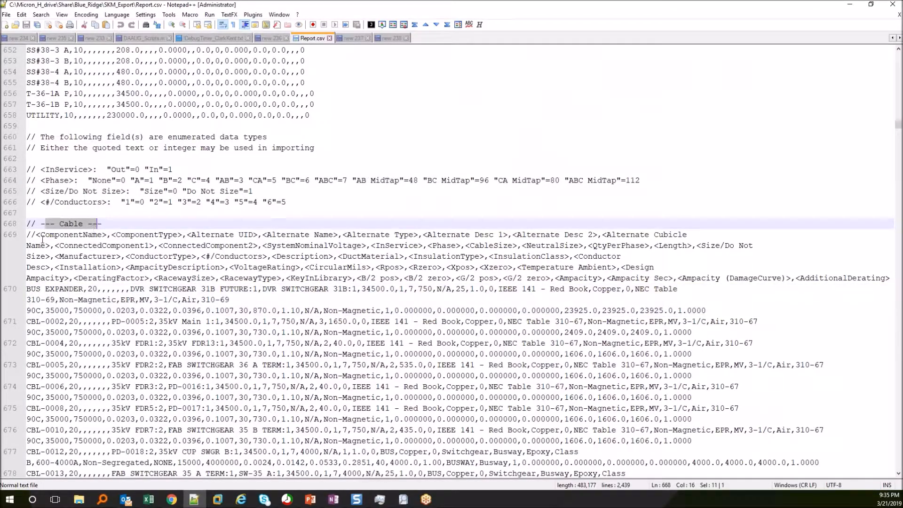
drag(36, 235, 770, 285)
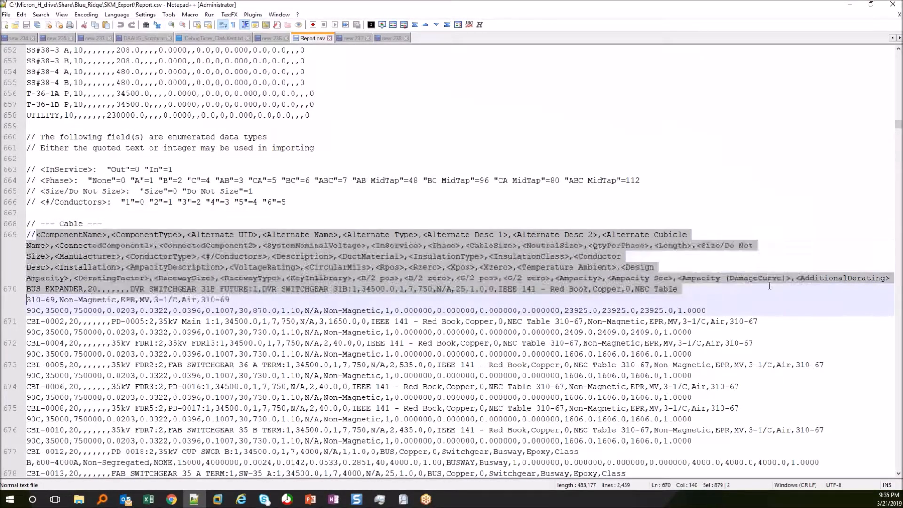
click(214, 322)
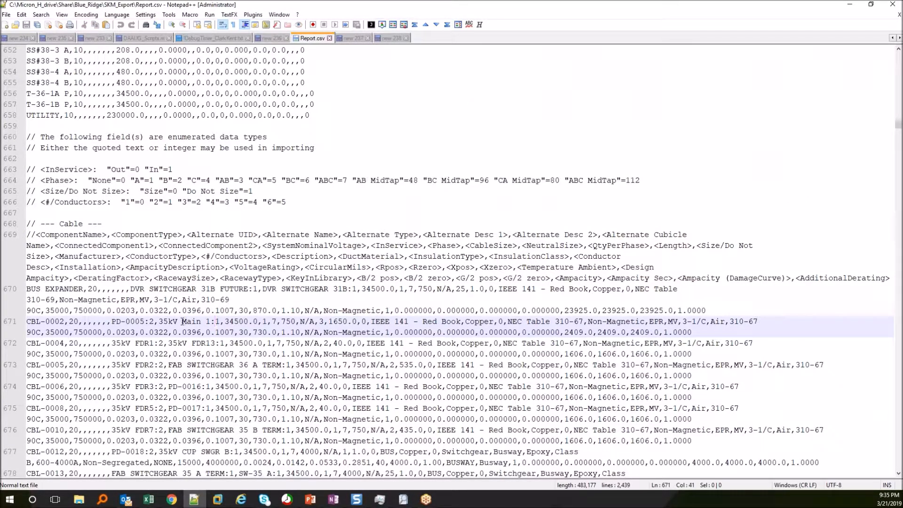
Step: Look through the Cable records down to the 2-Winding Transformer section and examine its heading, column names and rows
key(Page_Down)
key(Page_Down)
key(Page_Down)
key(Page_Down)
key(Page_Down)
key(Page_Down)
key(Page_Down)
key(Page_Down)
key(Page_Down)
key(Page_Down)
key(Page_Down)
key(Page_Down)
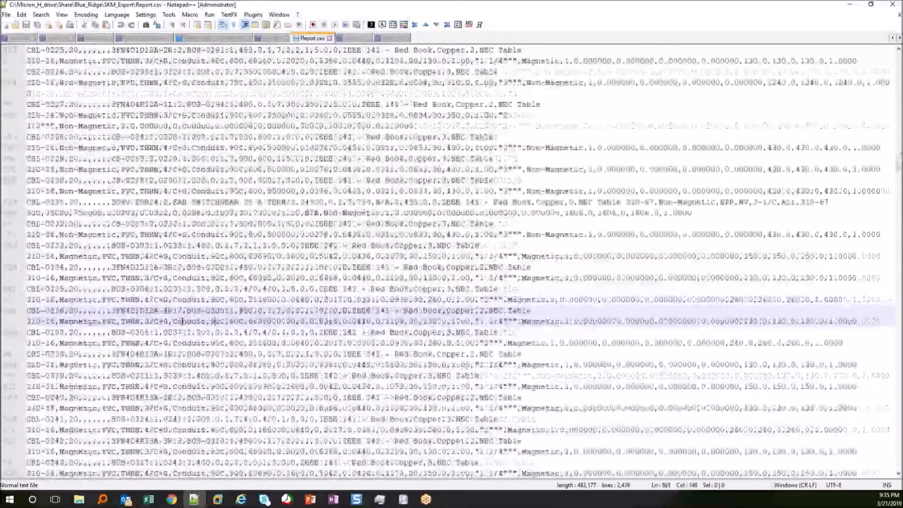
key(Page_Down)
key(Page_Down)
key(Page_Down)
key(Page_Down)
key(Page_Down)
key(Page_Down)
key(Page_Down)
key(Page_Down)
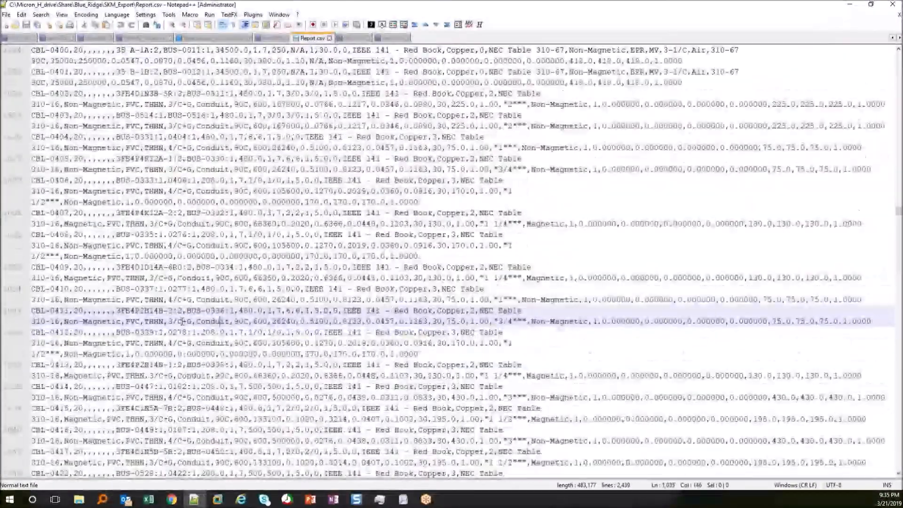
key(Page_Down)
key(Page_Down)
key(Page_Down)
key(Page_Down)
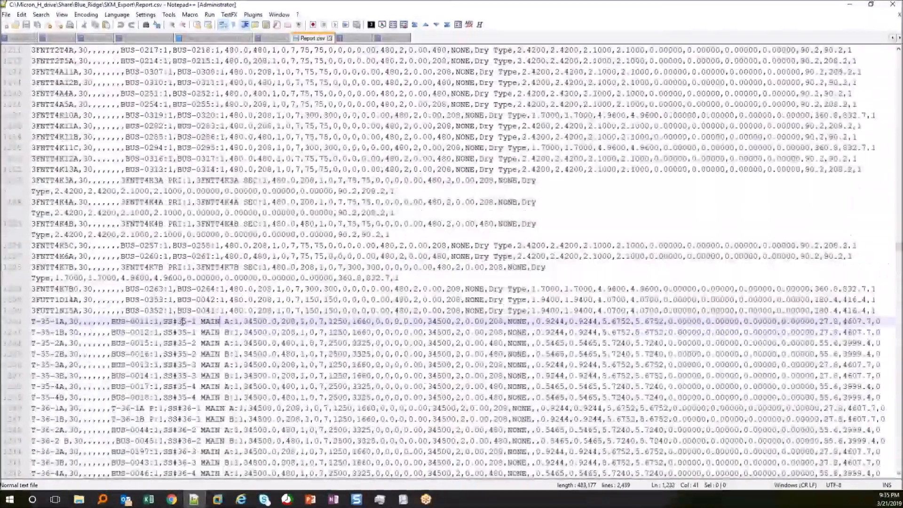
key(Page_Up)
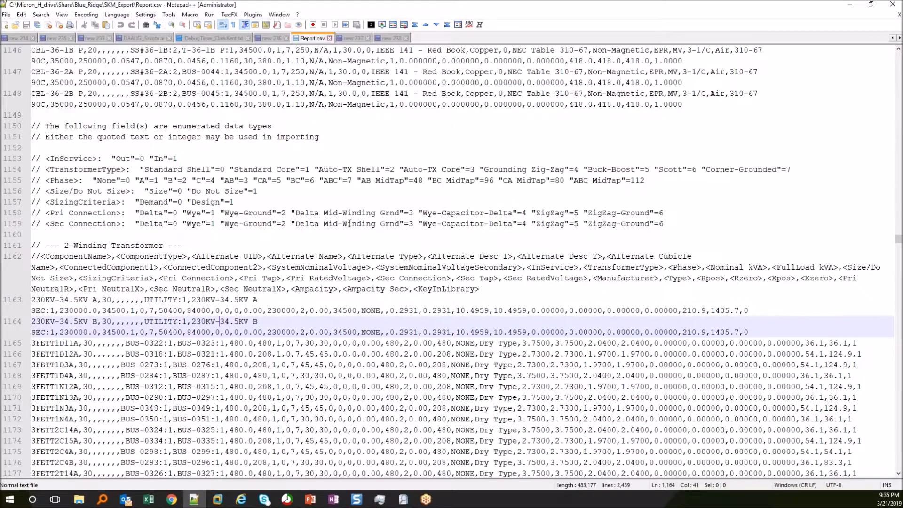
Step: Return to the SKM_pq1d.xlsx workbook in Excel and show its list of queries and connections
click(850, 5)
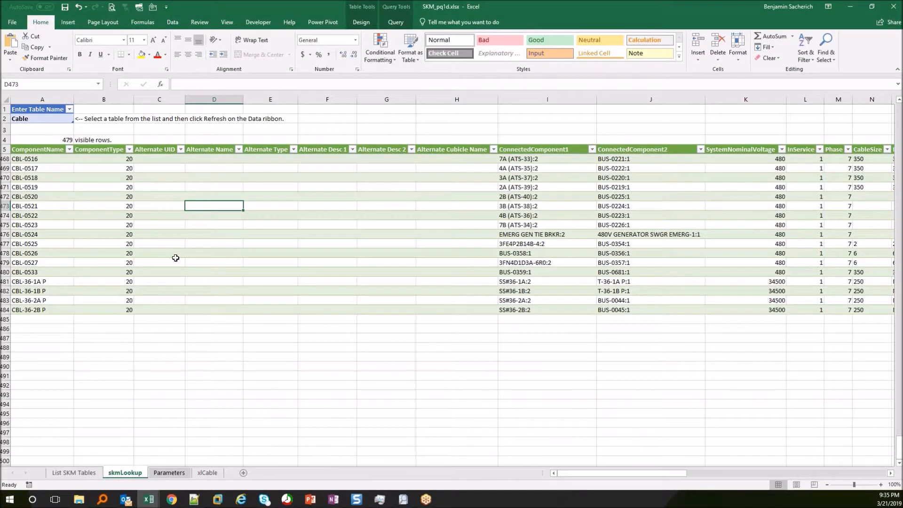
click(68, 23)
click(38, 23)
click(172, 22)
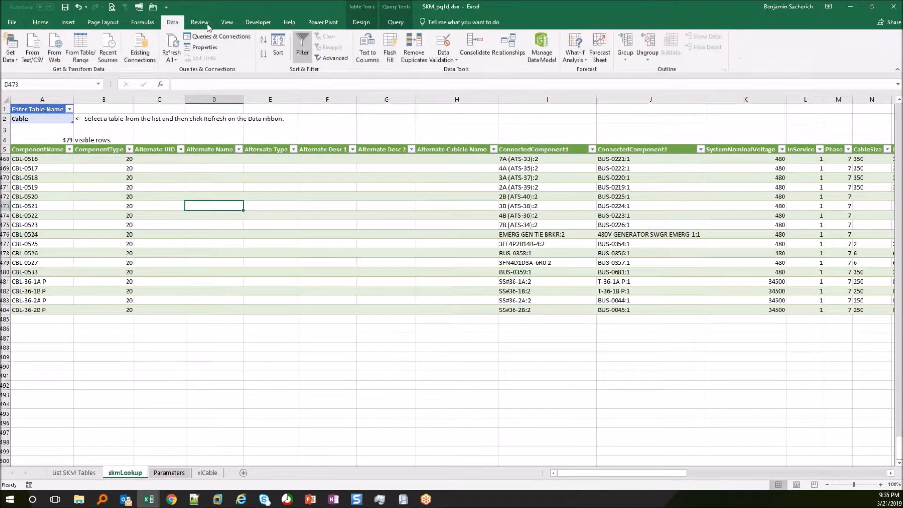
click(217, 37)
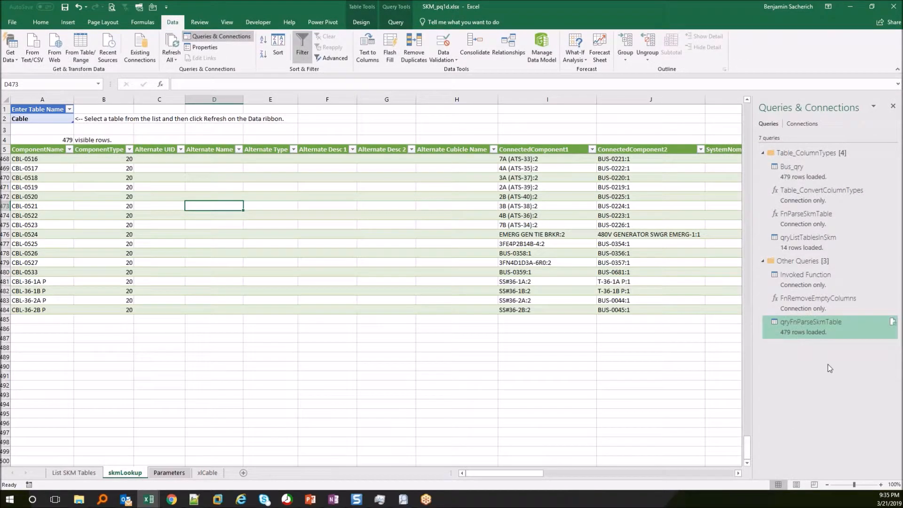
Step: Open the Bus_qry query for editing in the Power Query Editor
click(802, 168)
right_click(803, 168)
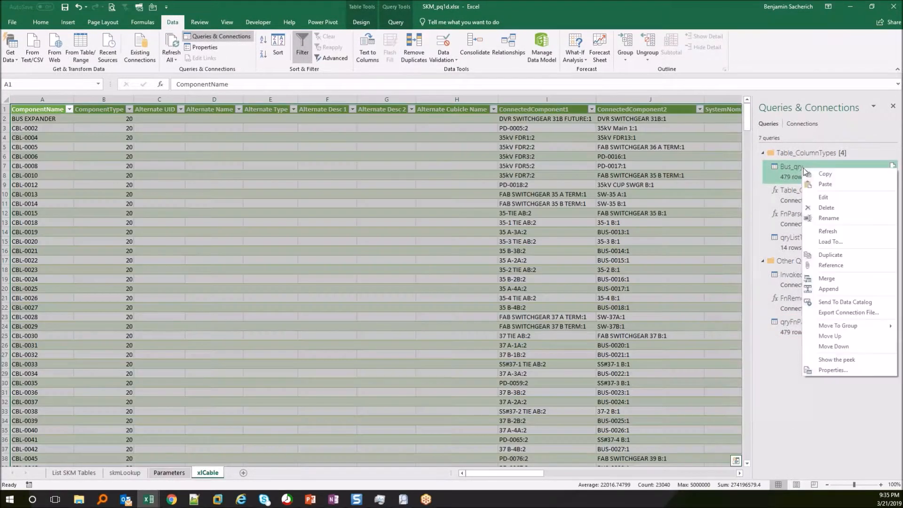
click(837, 197)
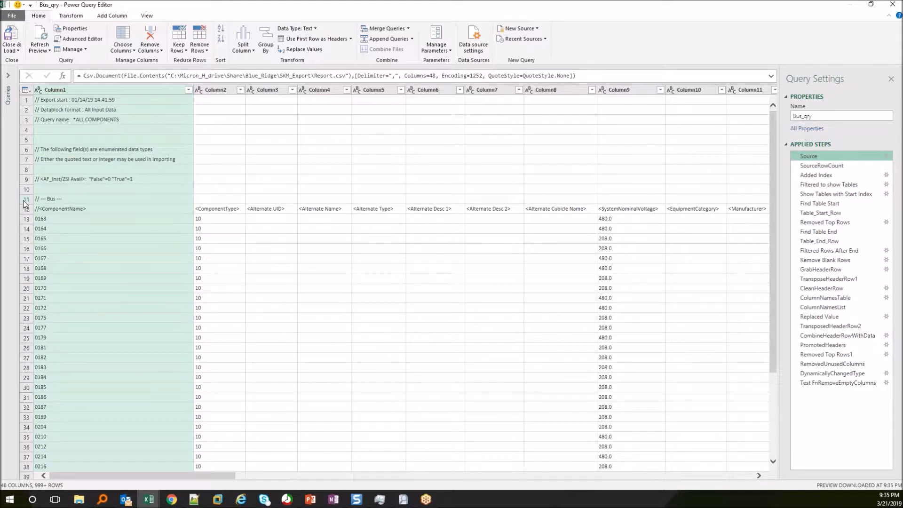
Step: Examine how Bus_qry isolates one table, reviewing selected applied steps from "Filtered to show Tables" to "Filtered Rows After End"
click(822, 187)
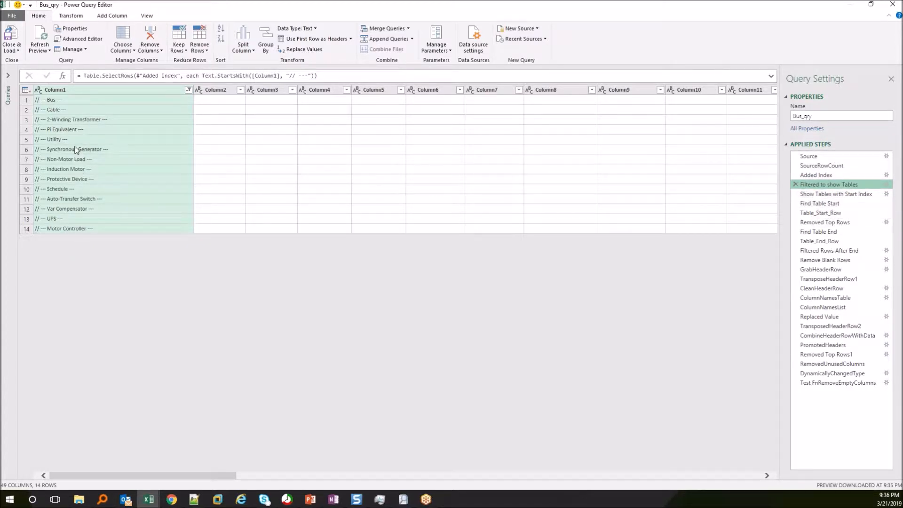
click(821, 203)
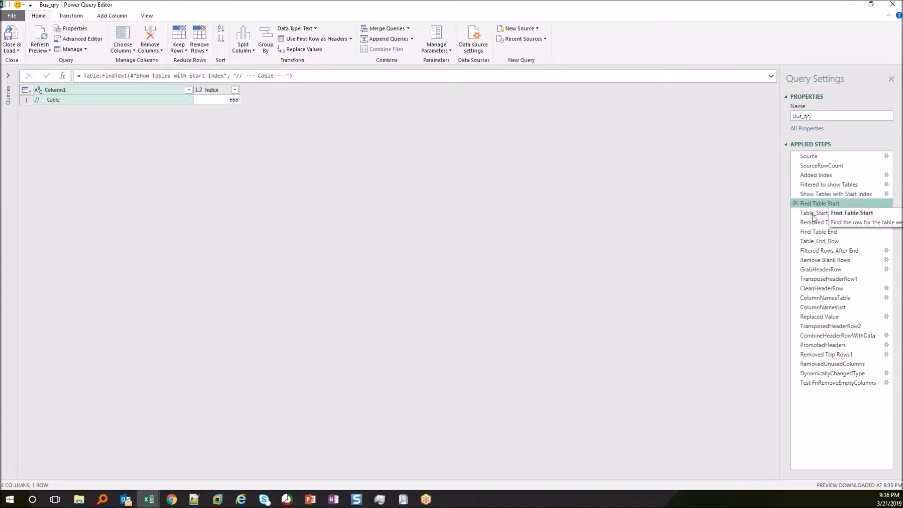
click(814, 213)
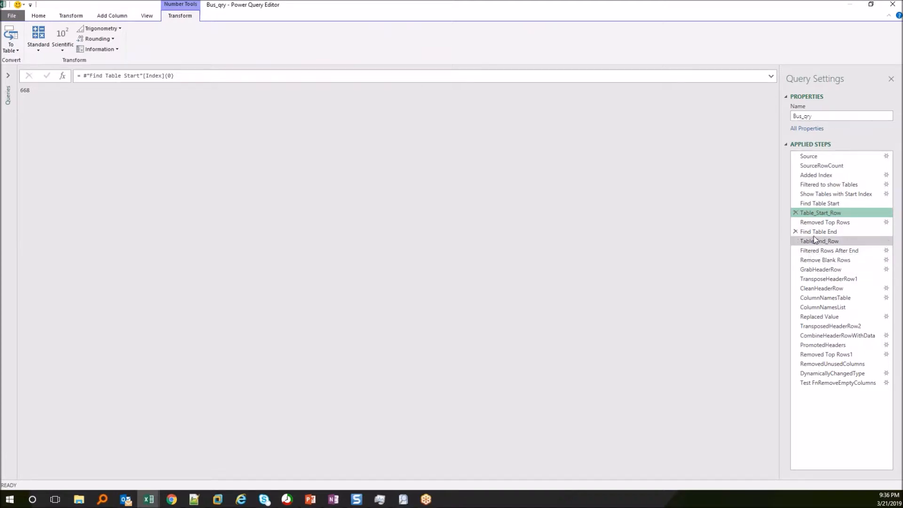
key(Down)
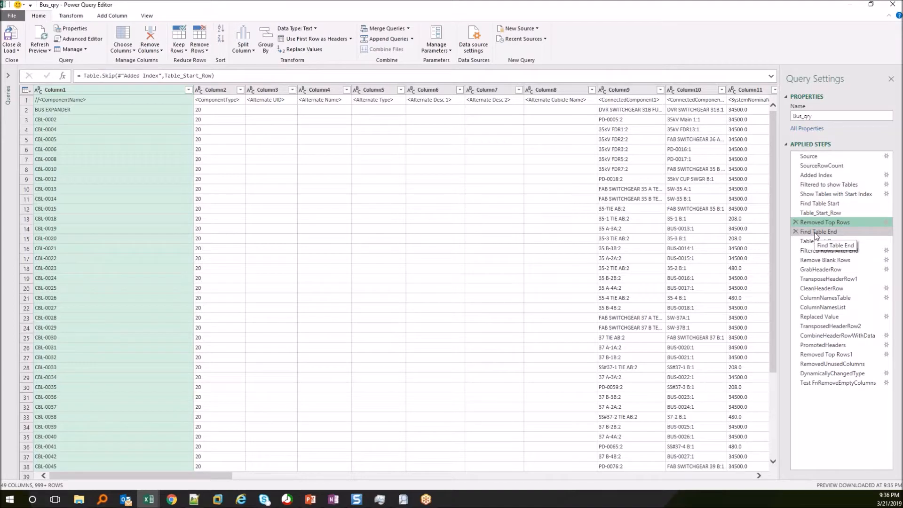
key(Down)
key(Down)
key(Down)
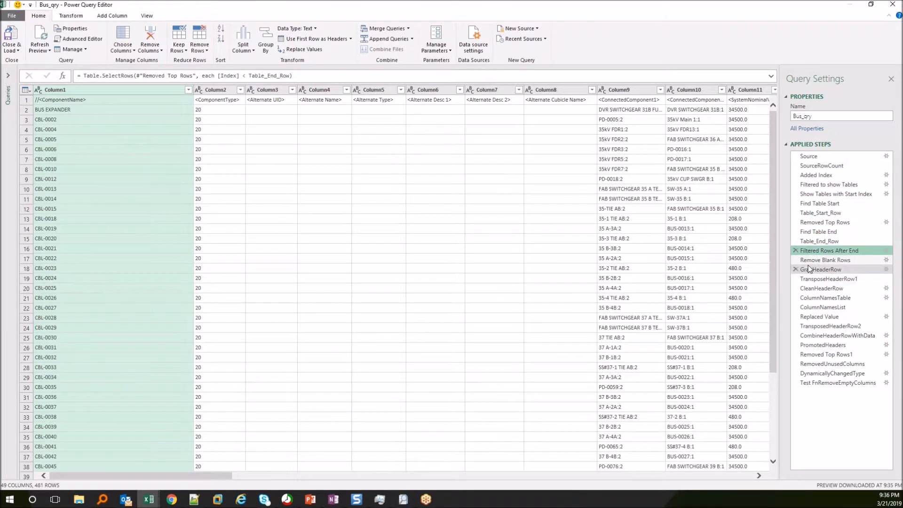
Step: Examine how Bus_qry extracts and cleans its column names, reviewing the applied steps from GrabHeaderRow to ColumnNamesList
click(809, 269)
click(812, 279)
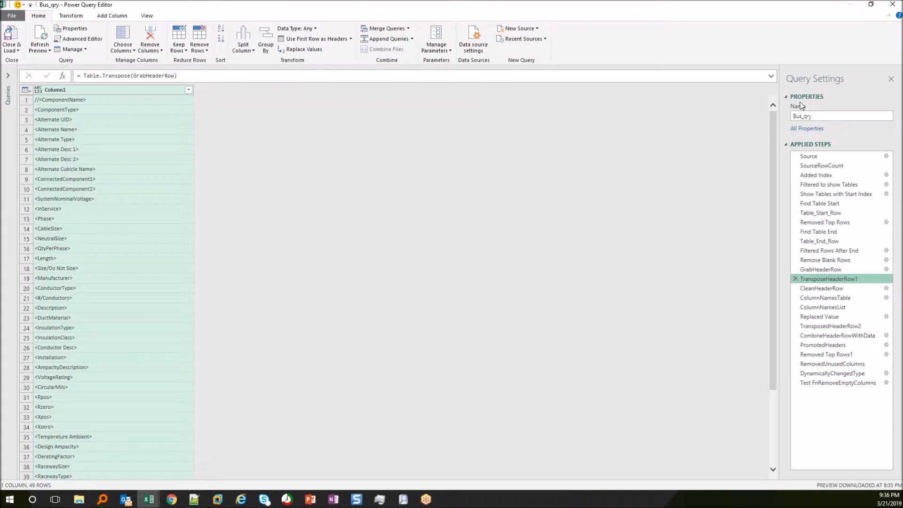
click(821, 290)
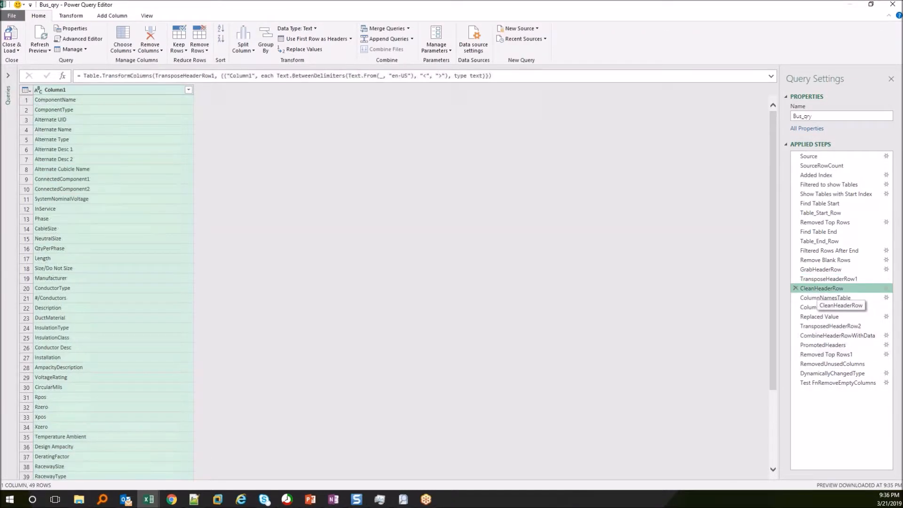
click(821, 298)
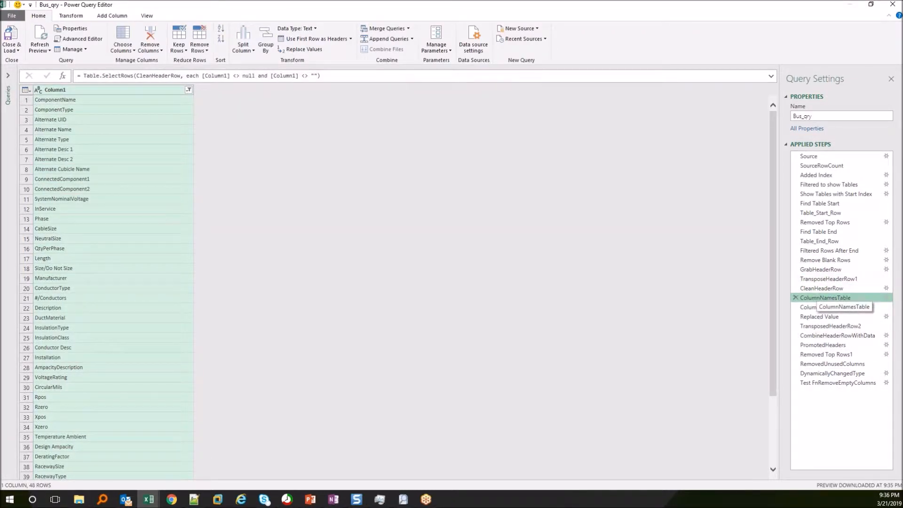
click(815, 307)
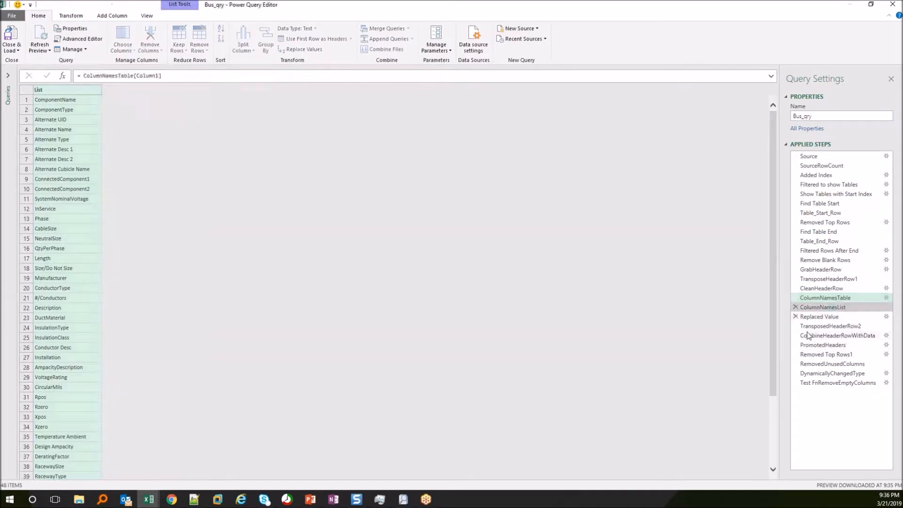
Step: Show the list of queries and view the M code of the FnParseSkmTable function without changing it
click(8, 76)
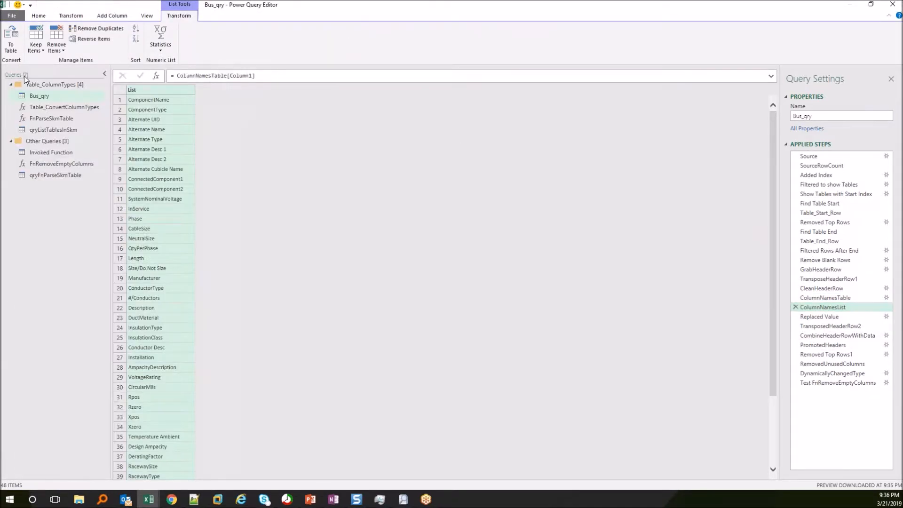
click(46, 118)
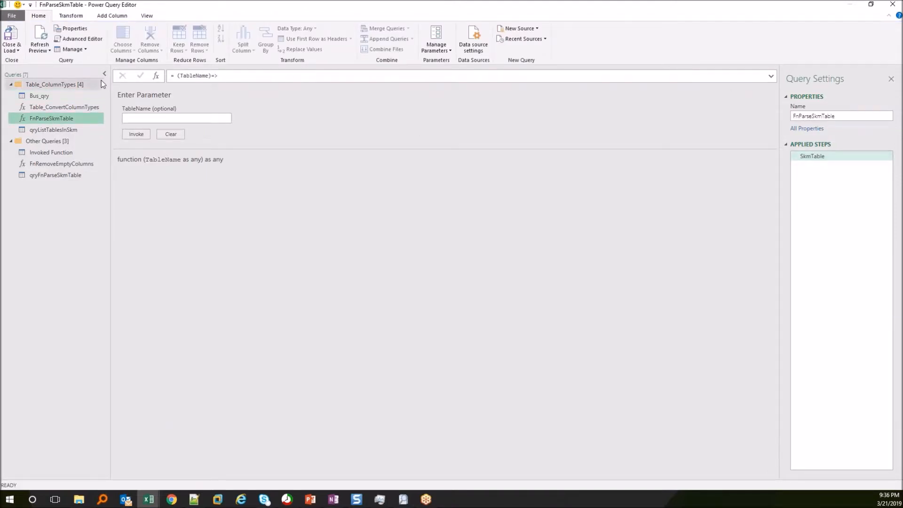
click(79, 39)
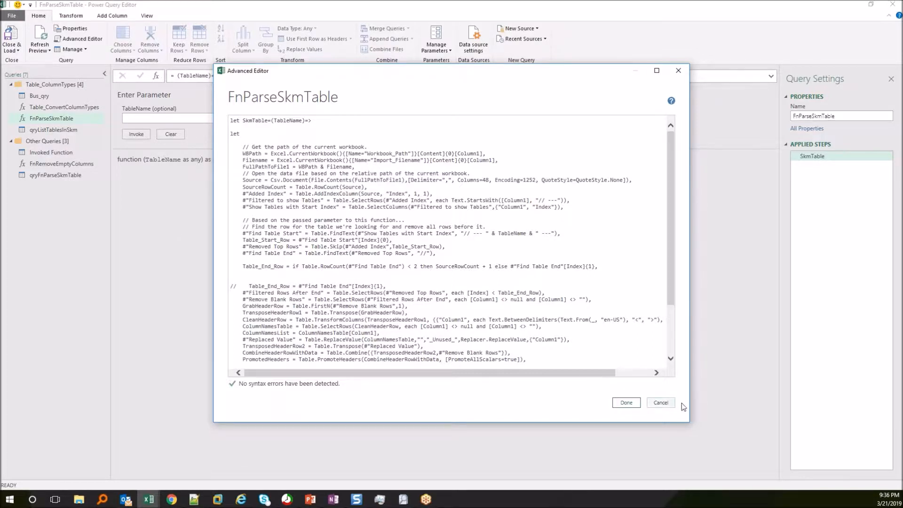
click(661, 403)
Step: Select the qryListTablesInSkm query and review its file path and row count steps, including Filename, FullPathToFile1 and SourceRowCount
click(52, 129)
click(46, 108)
click(52, 130)
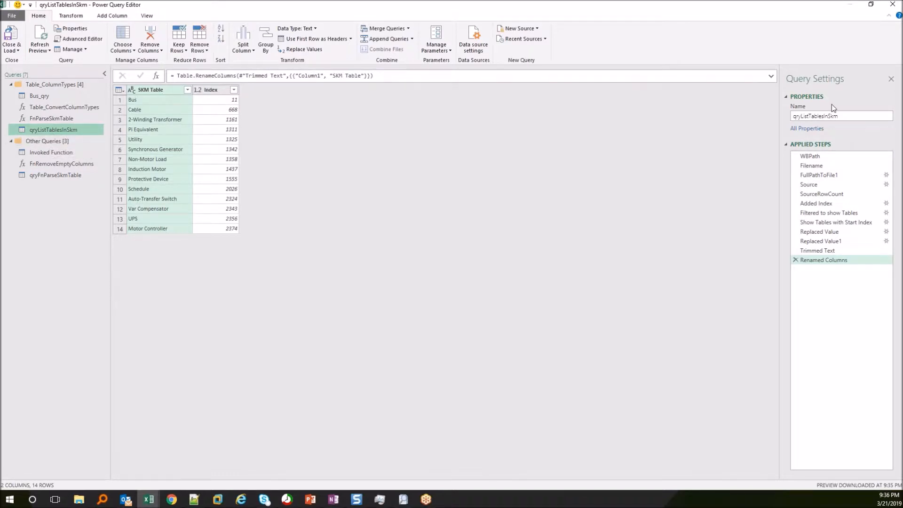
click(812, 166)
click(810, 175)
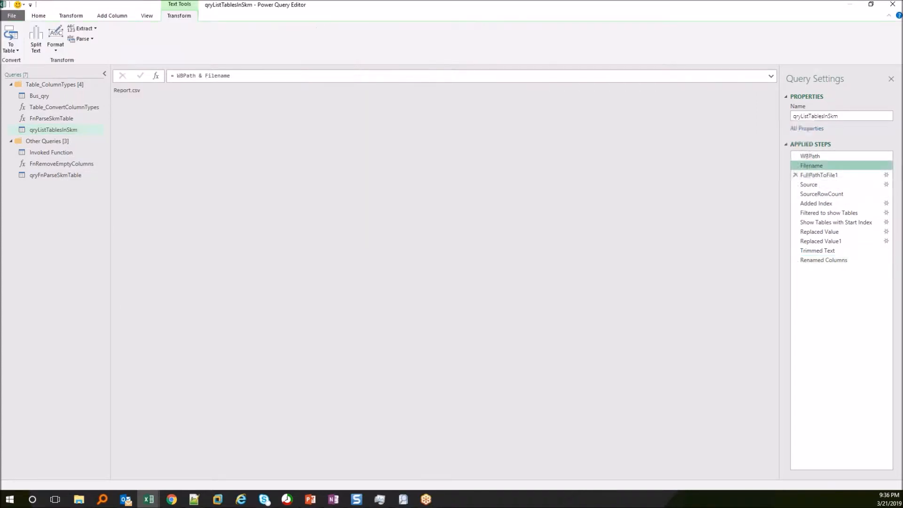
click(805, 194)
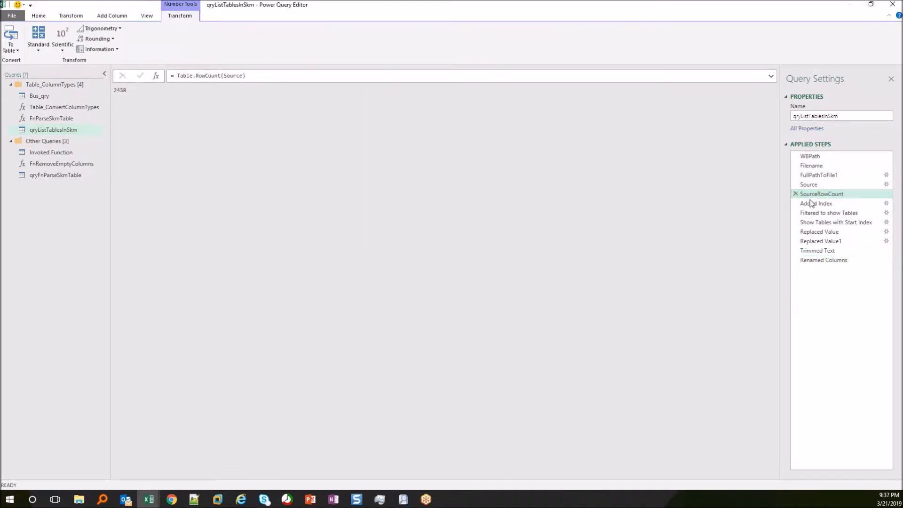
Step: Examine how qryListTablesInSkm lists the tables, comparing its Added Index, Filtered to show Tables, Show Tables with Start Index and final renaming steps
click(811, 202)
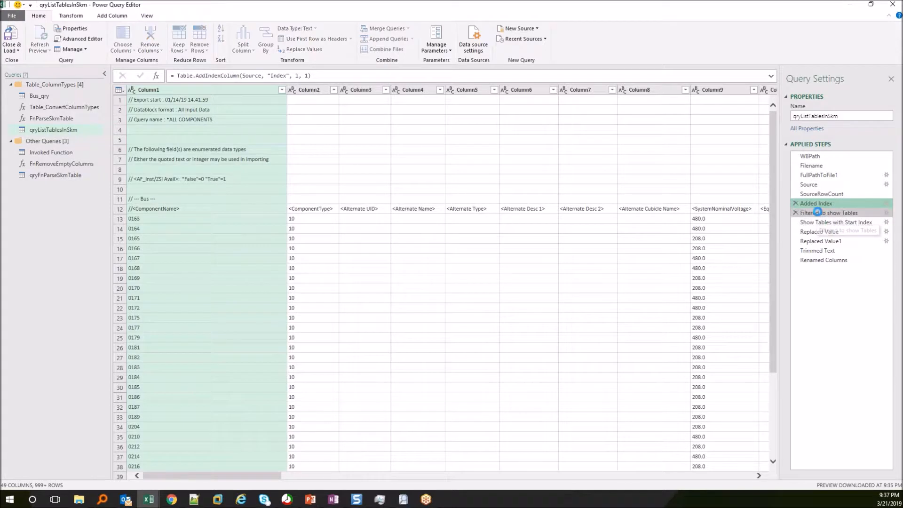
click(819, 214)
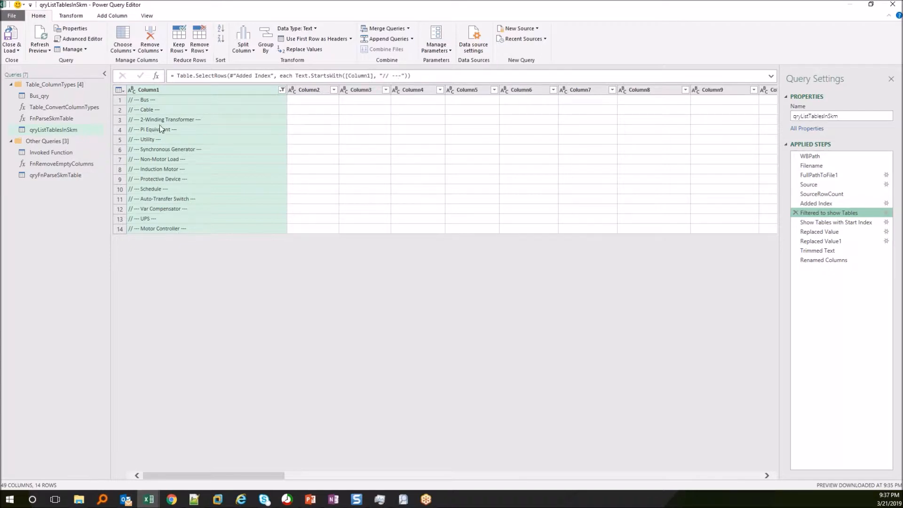
click(836, 222)
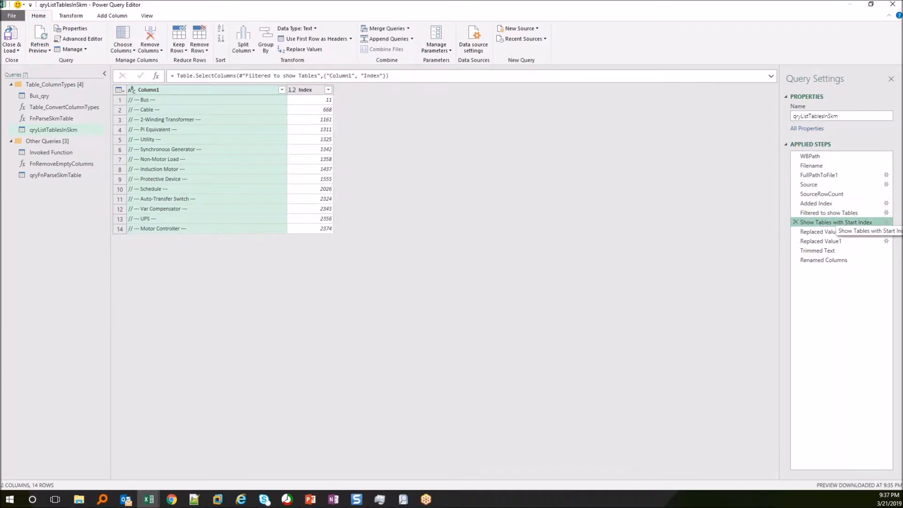
click(817, 204)
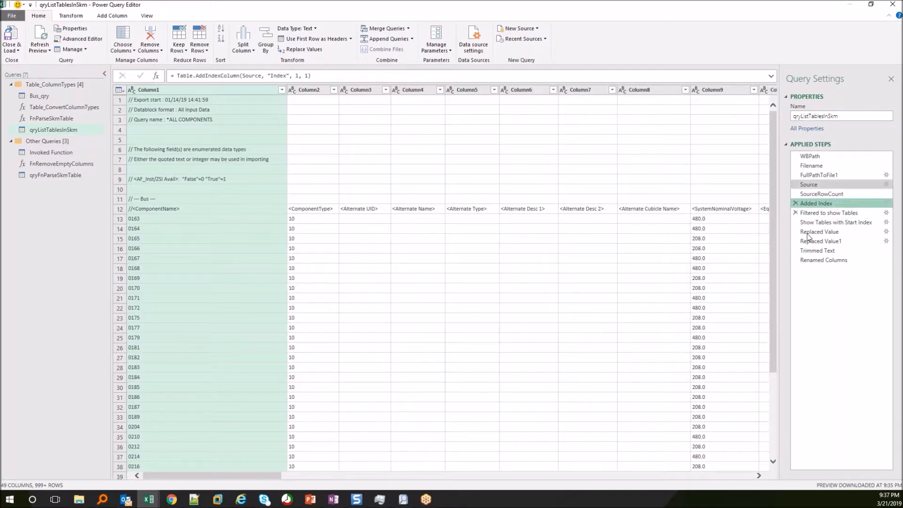
click(816, 223)
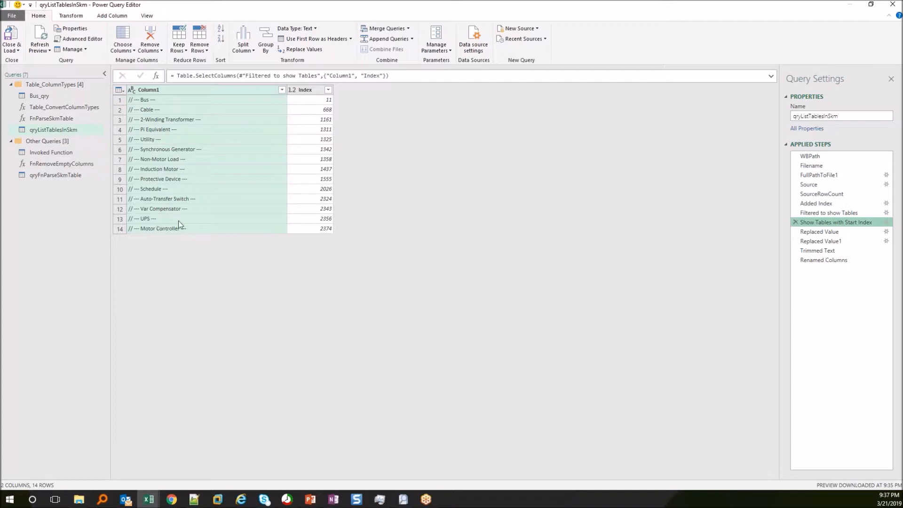
click(819, 260)
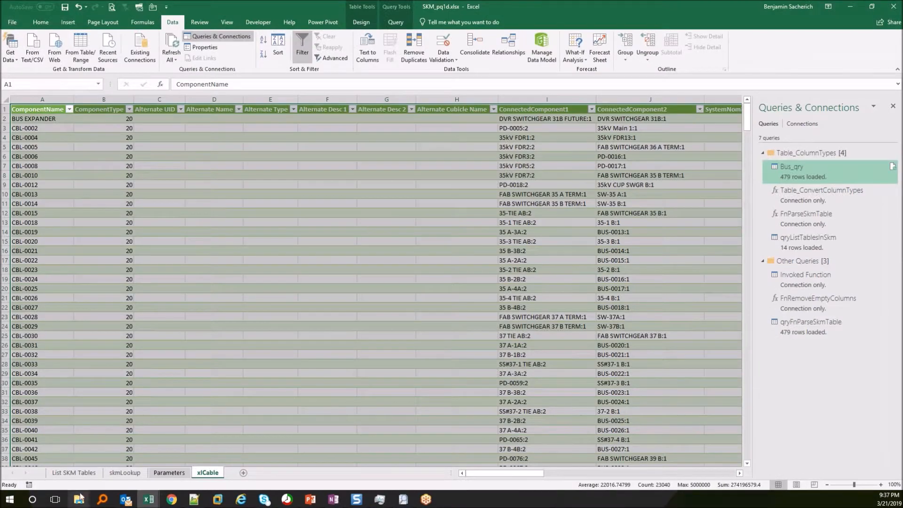
Step: Return to the SKM_pq1d.xlsx workbook and examine the table names, index and row columns on the List SKM Tables sheet
click(125, 473)
click(74, 473)
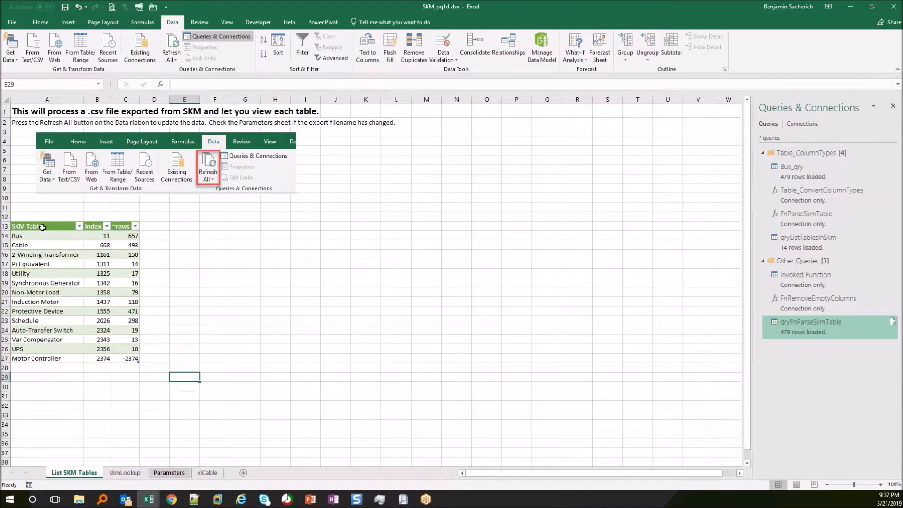
drag(43, 227, 119, 356)
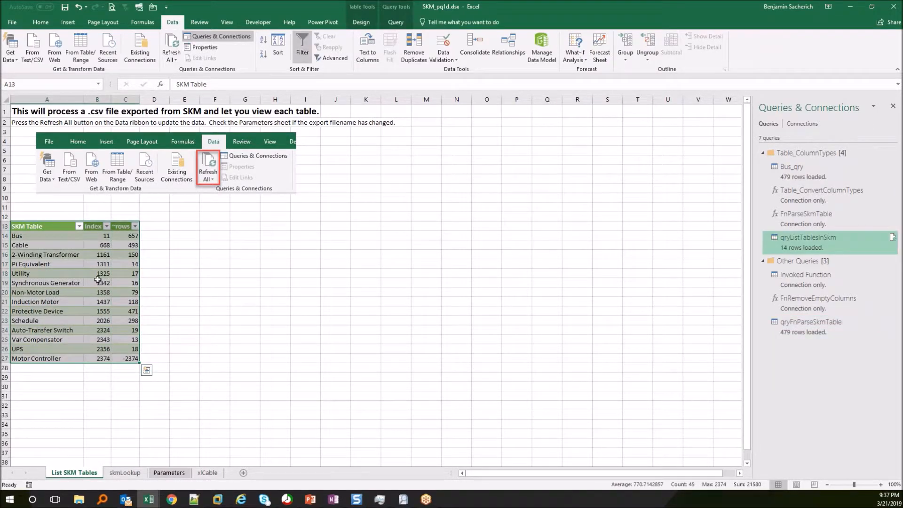
click(45, 243)
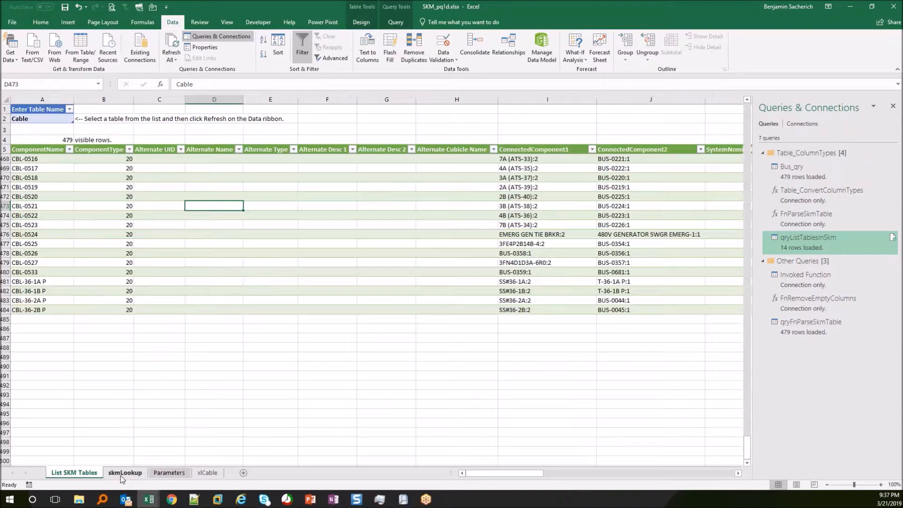
Step: On the skmLookup sheet, choose Bus as the table name and refresh all workbook data
click(124, 474)
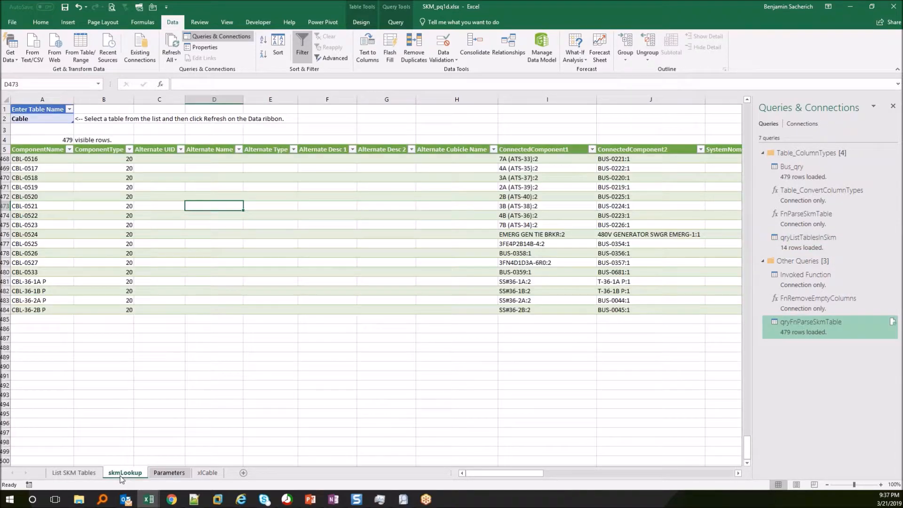
click(47, 118)
click(77, 120)
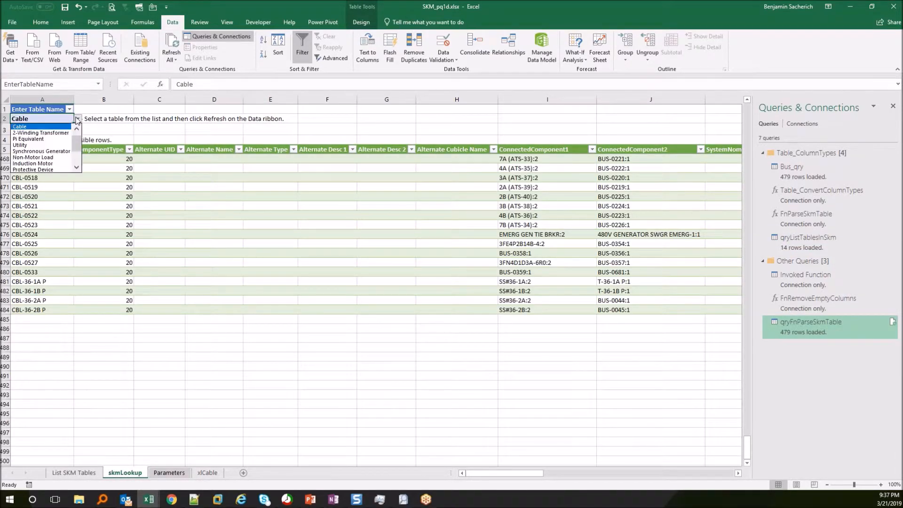
click(77, 129)
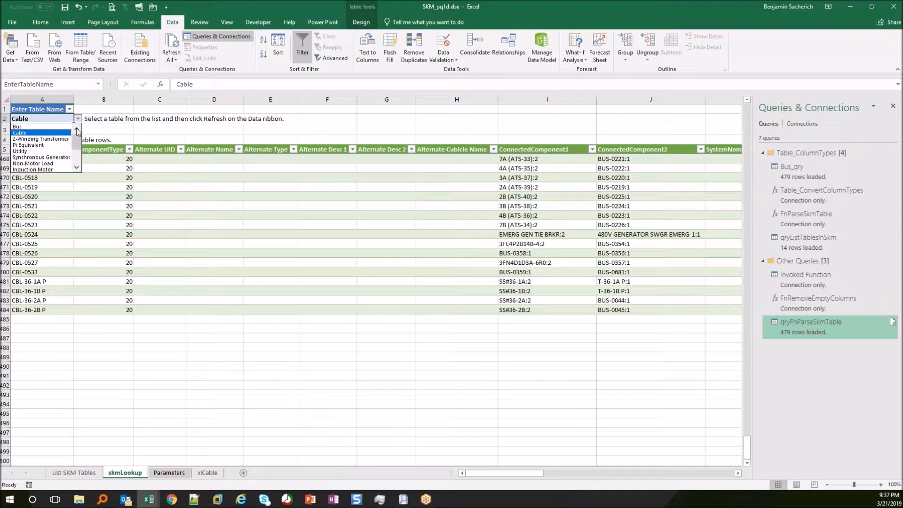
click(31, 127)
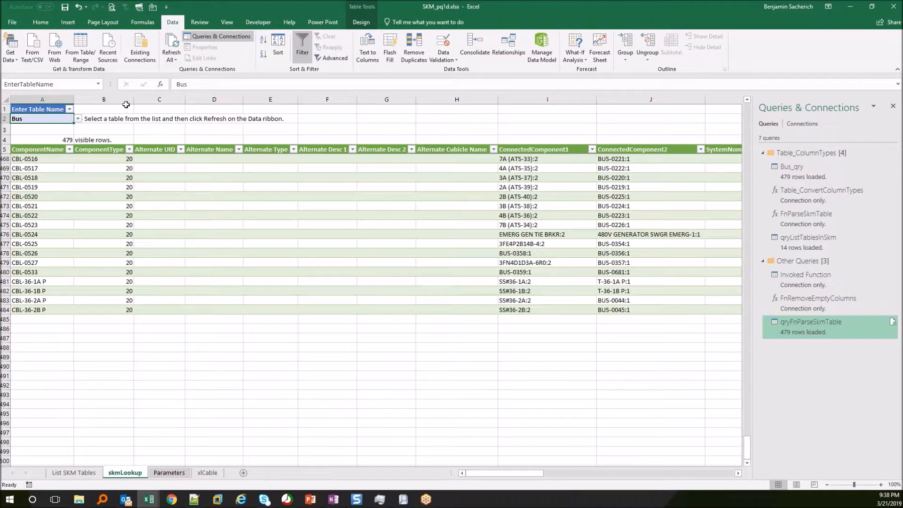
click(172, 47)
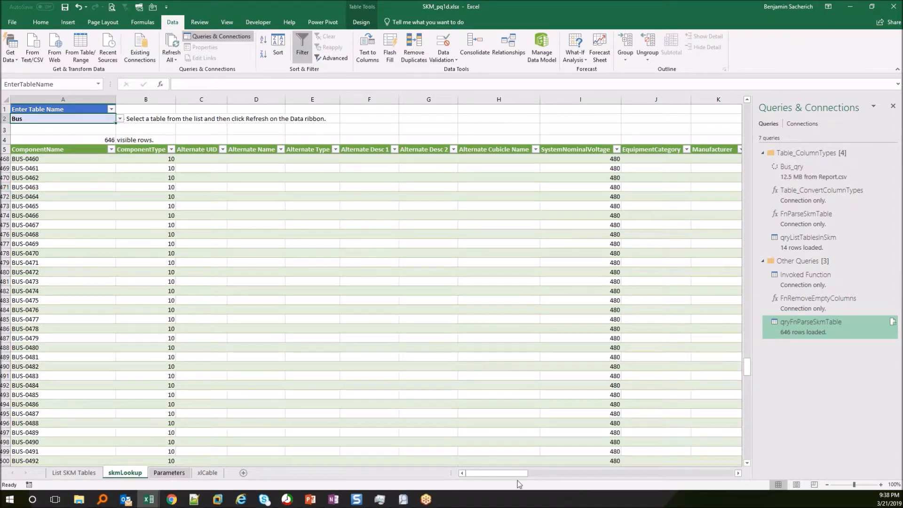
Step: Examine the Bus table's columns through to the last one, AF_Inst/ZSI Avail
drag(512, 477, 565, 485)
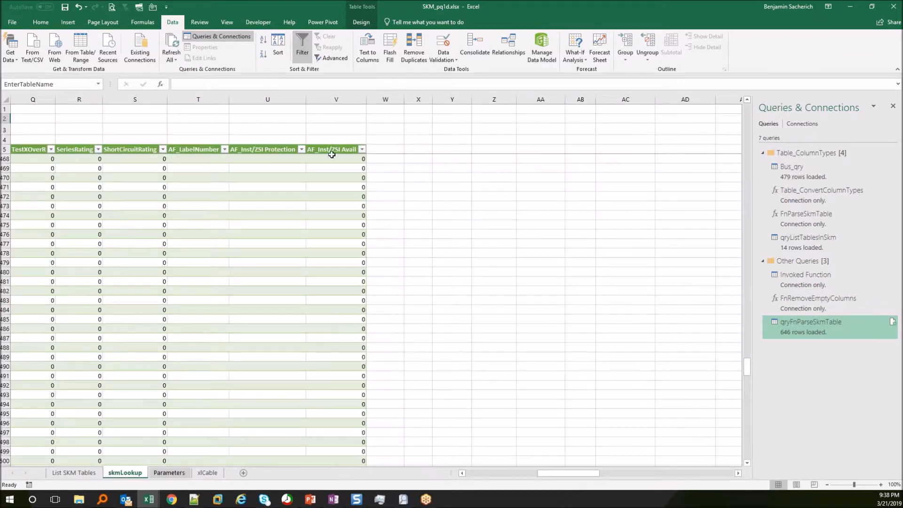
click(332, 156)
click(331, 152)
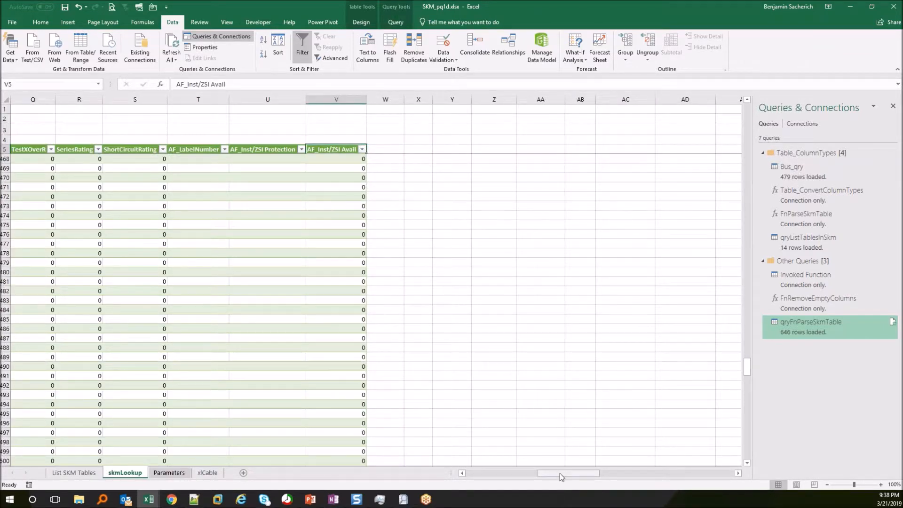
Step: Choose Cable as the table name on the skmLookup sheet and refresh all workbook data
drag(562, 477, 490, 477)
click(112, 110)
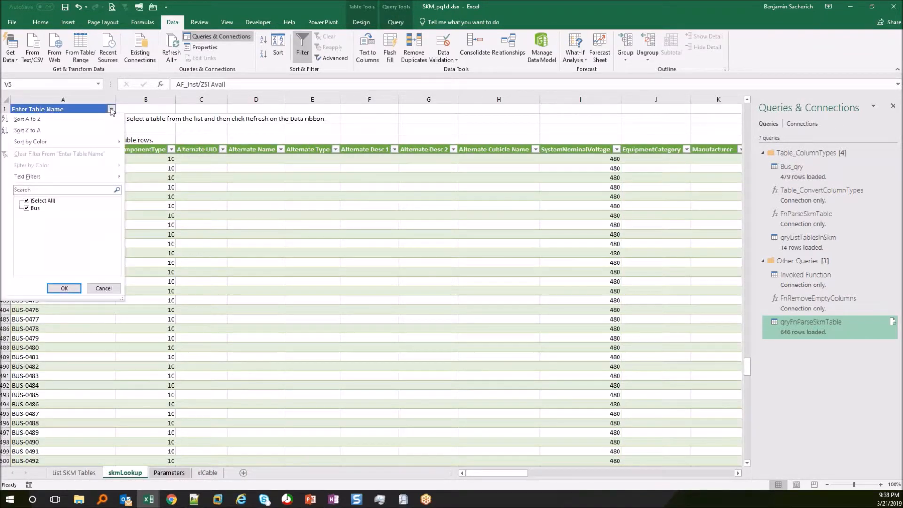
click(174, 91)
click(112, 119)
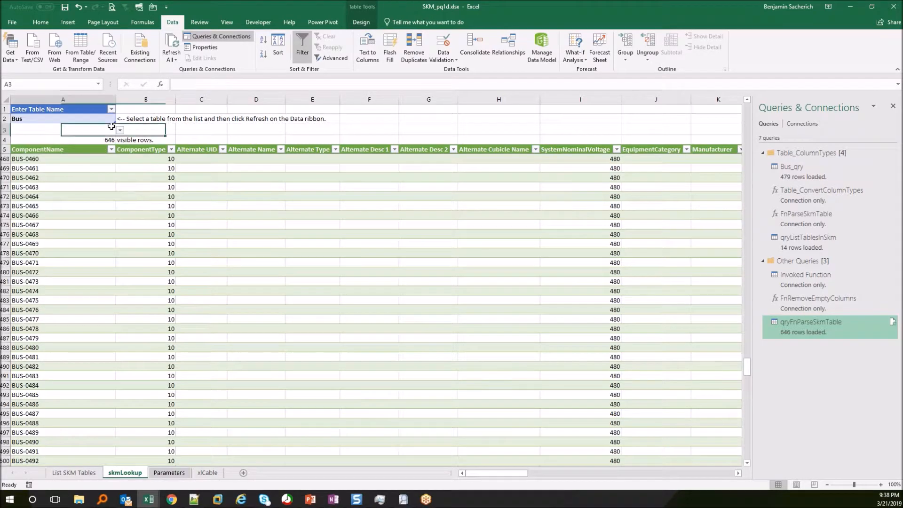
click(120, 119)
click(59, 133)
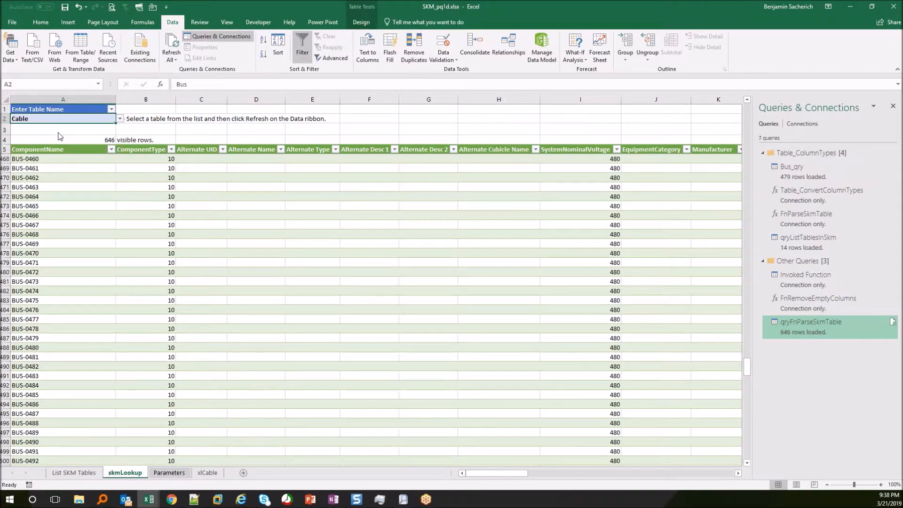
click(171, 47)
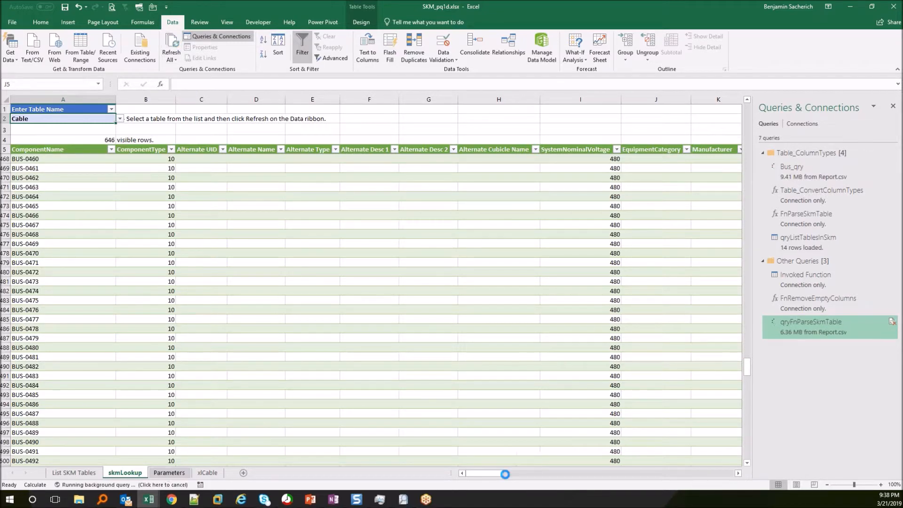
Step: Examine the refreshed Cable table, viewing the RacewaySize values, the first records and the columns through to AdditionalDerating
click(704, 475)
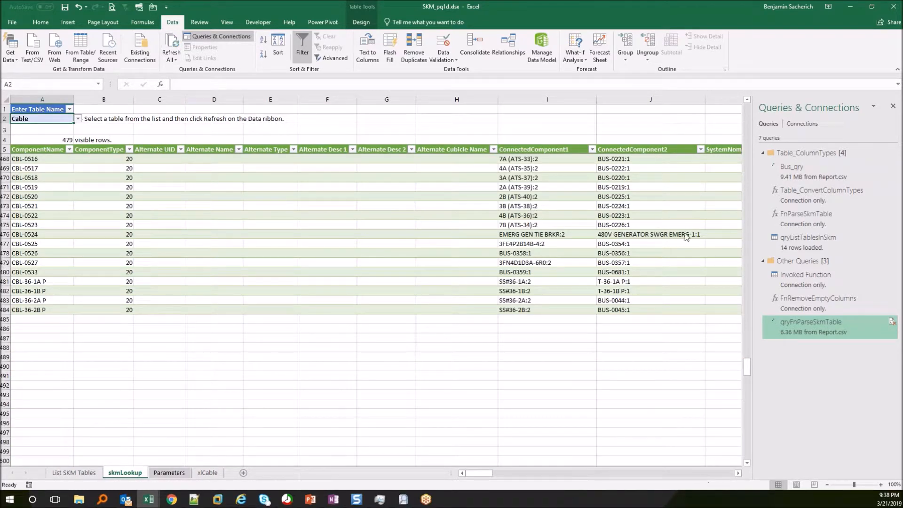
click(664, 159)
click(664, 146)
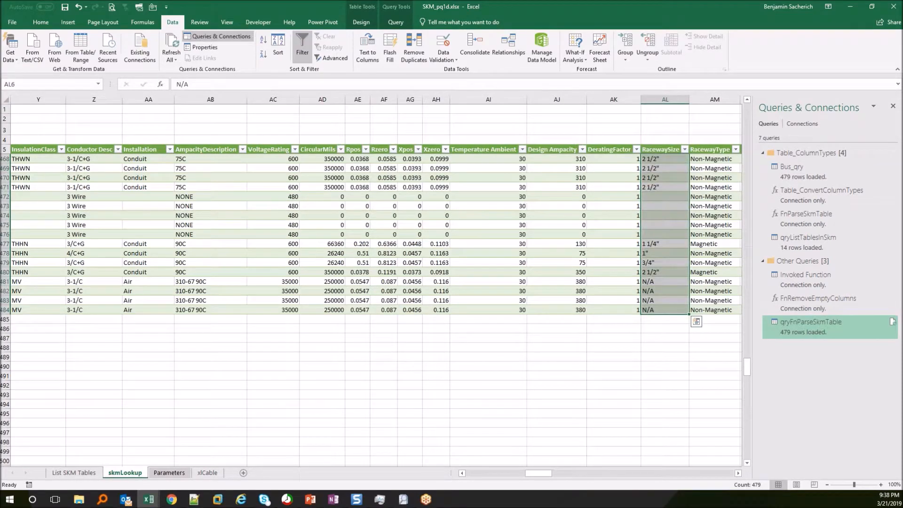
key(ctrl+shift+Up)
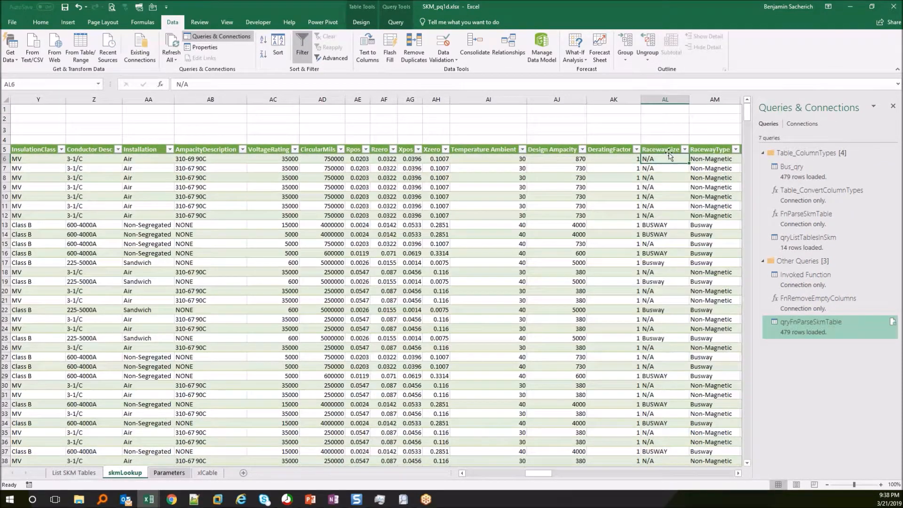
key(Home)
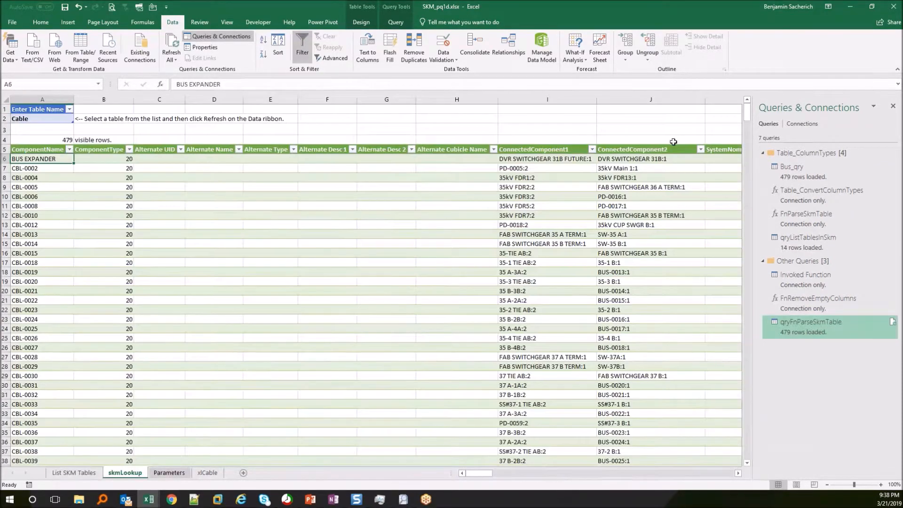
click(666, 150)
key(ctrl+Right)
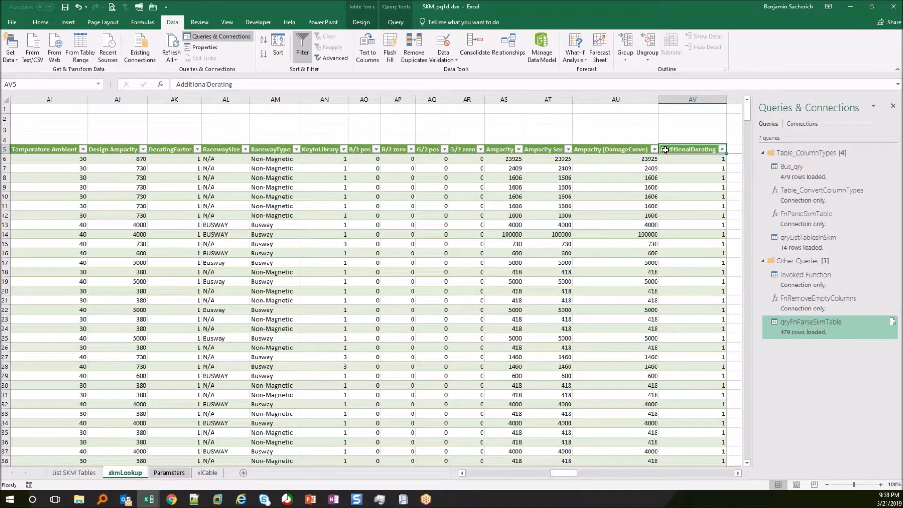
Step: Return to the start of the skmLookup sheet and open FnParseSkmTable in the Power Query Editor with the queries list expanded
key(ctrl+Home)
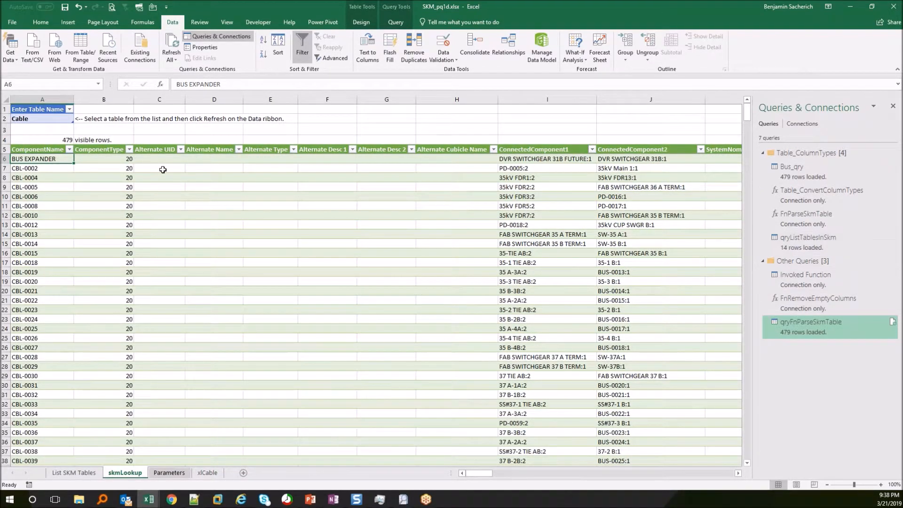
click(789, 222)
right_click(789, 223)
click(806, 259)
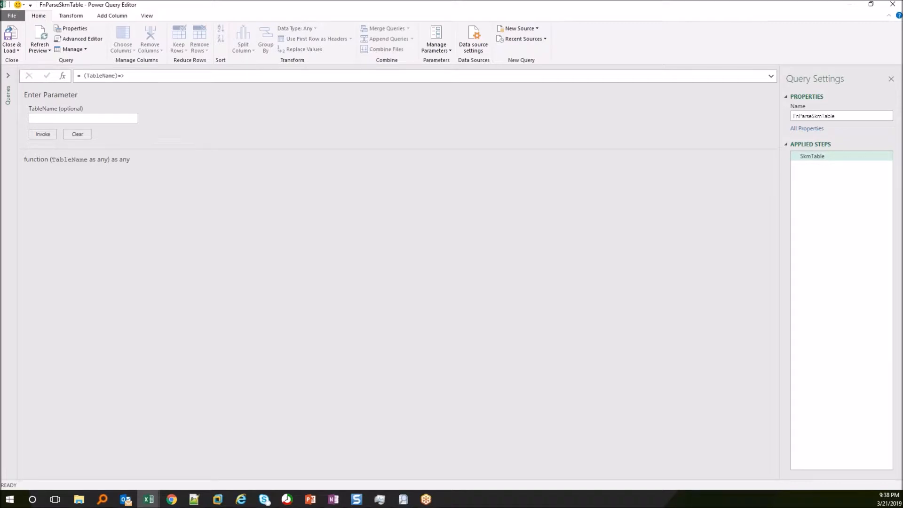
click(8, 76)
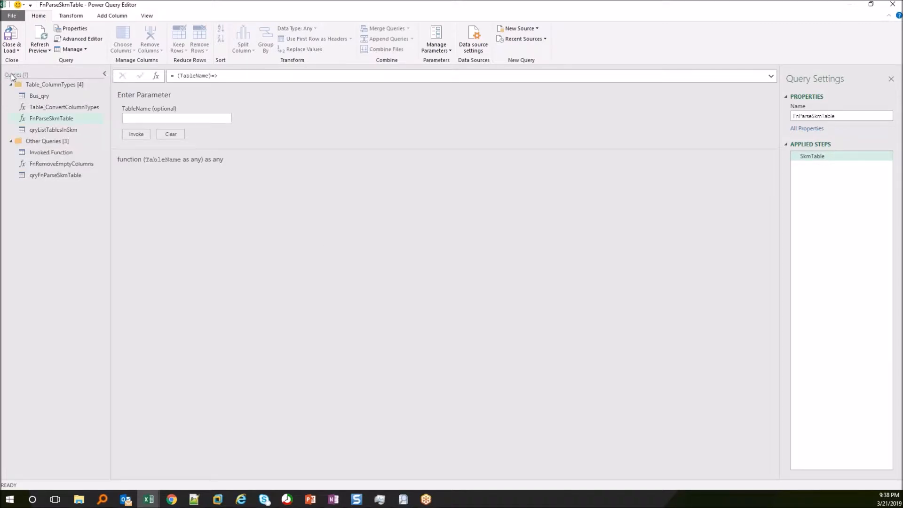
Step: View the full M code of Bus_qry and close it without changes
click(40, 95)
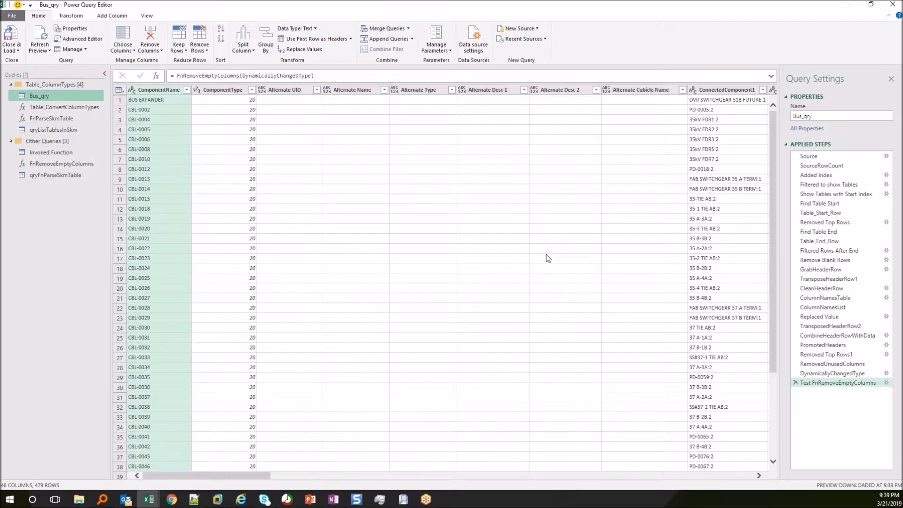
click(77, 39)
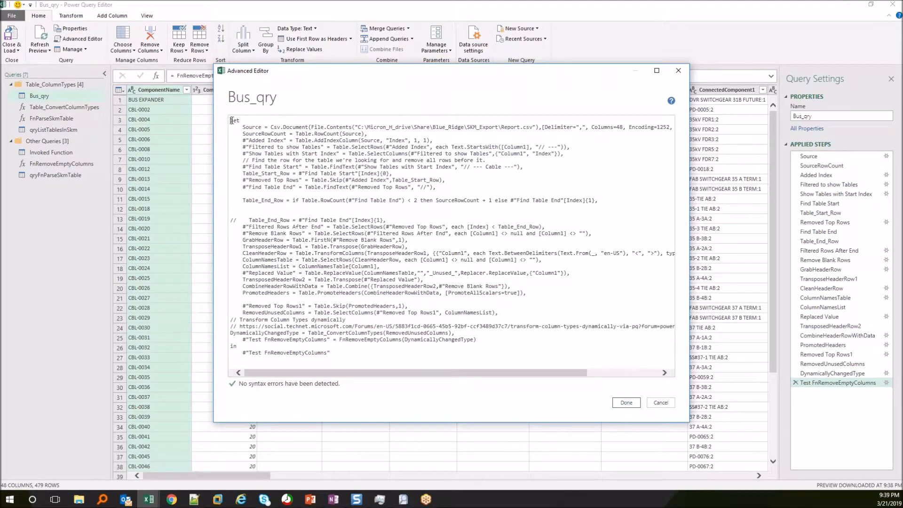
click(661, 403)
Step: Examine the M code of FnParseSkmTable, from its TableName parameter and SourceRowCount to the end, and return to the workbook
click(51, 118)
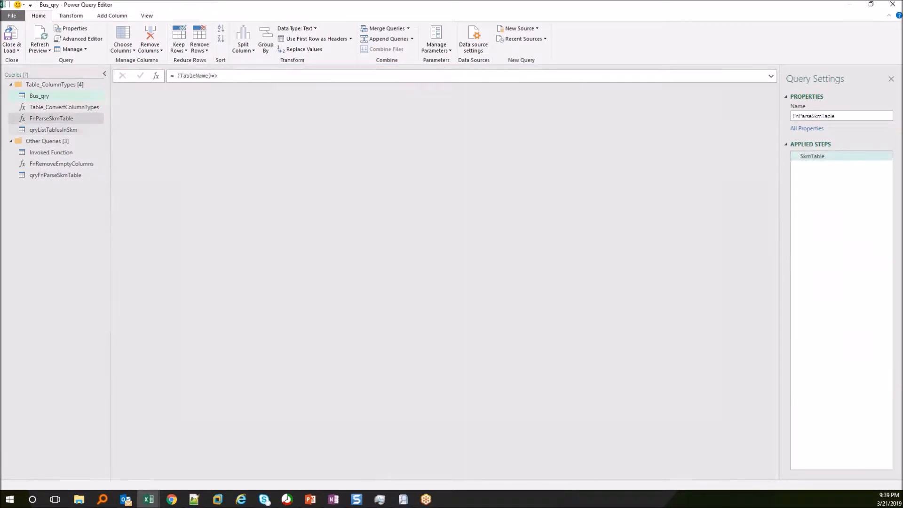
right_click(46, 119)
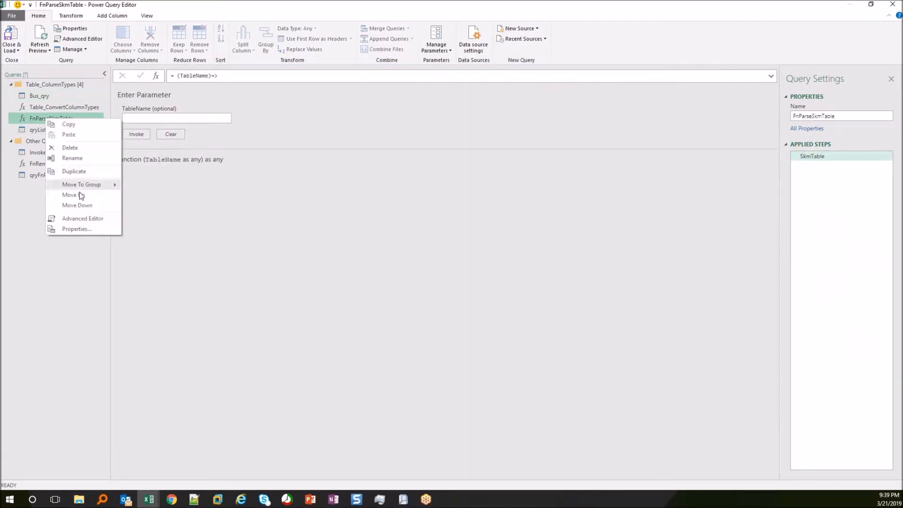
click(82, 219)
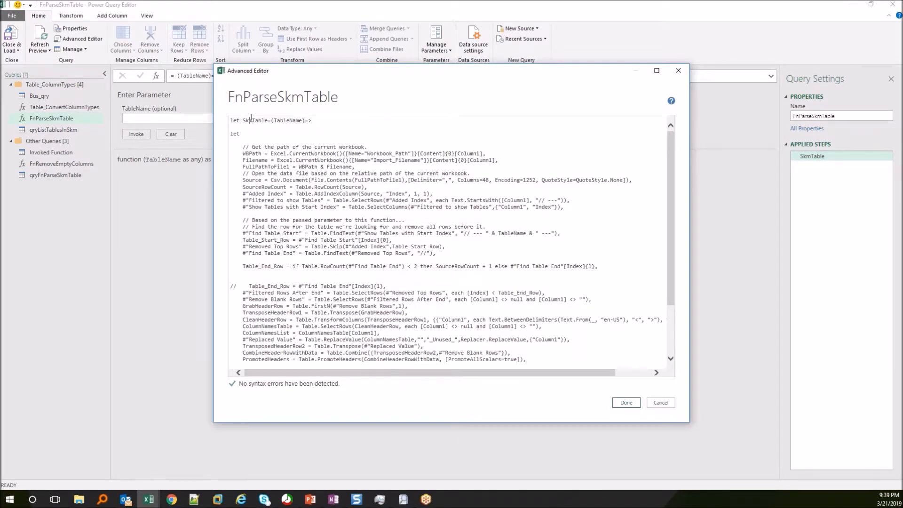
double_click(288, 120)
double_click(265, 188)
scroll(287, 235, down, 4)
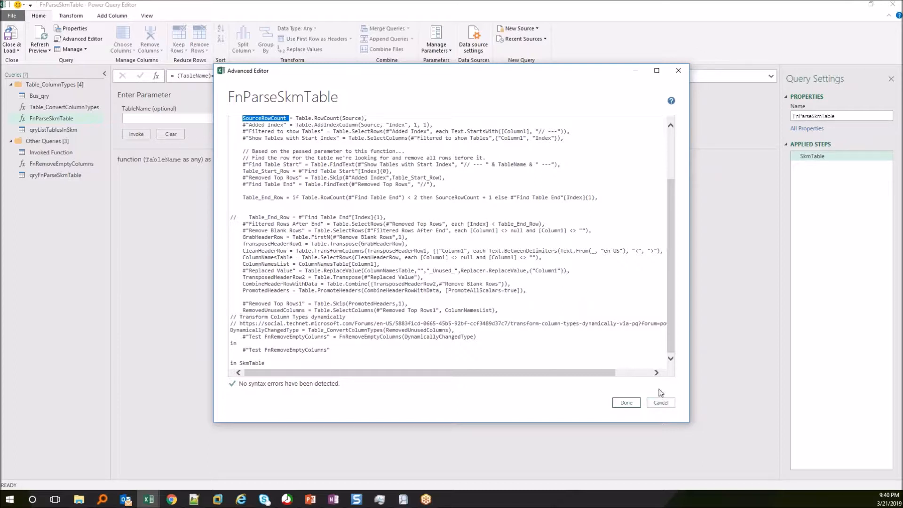
click(662, 404)
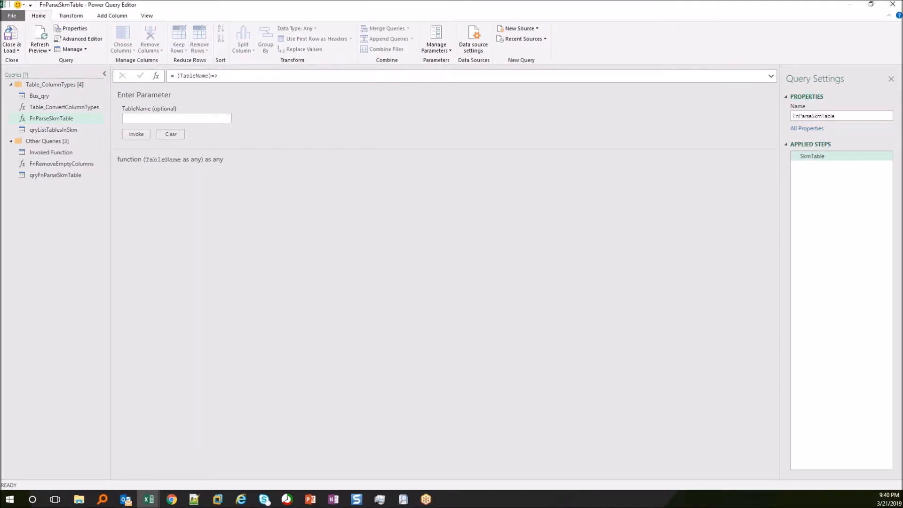
click(892, 4)
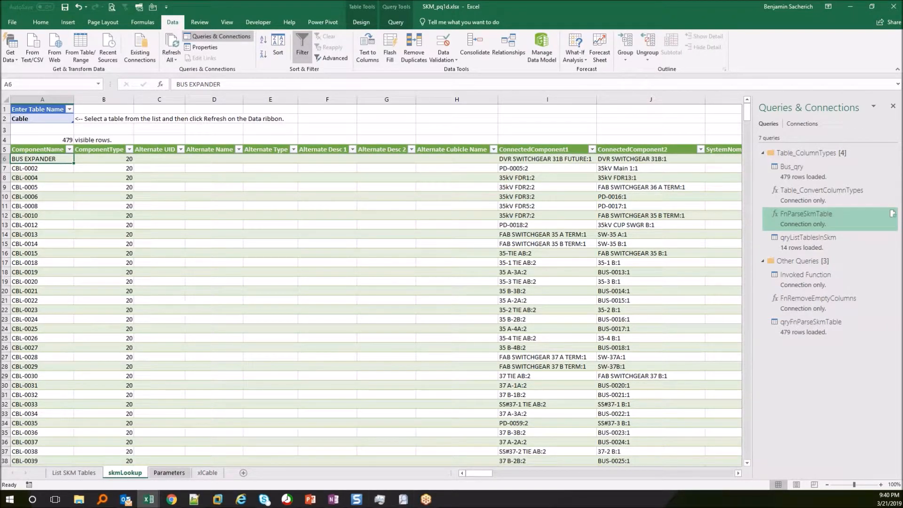
Step: End the slide show at the Topic Agenda slide and show the start of the DebugTimer log in Notepad++
click(79, 500)
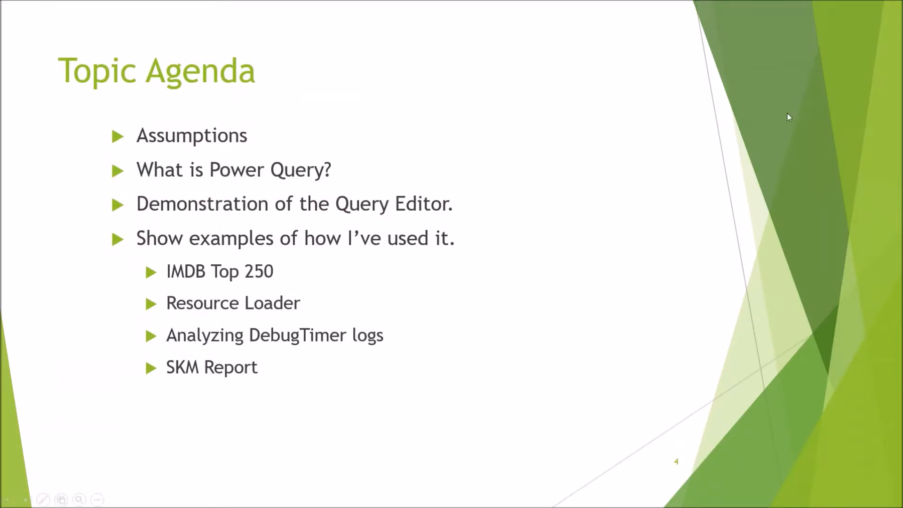
key(Escape)
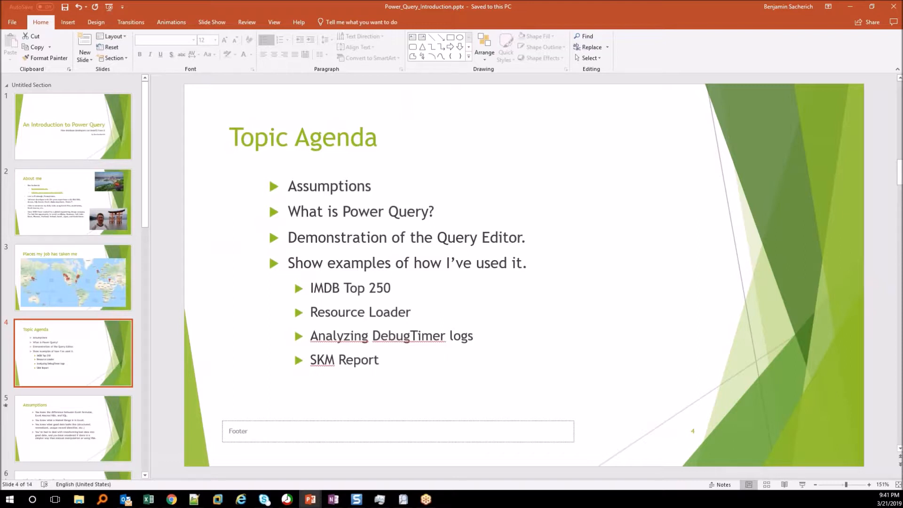
key(alt+Tab)
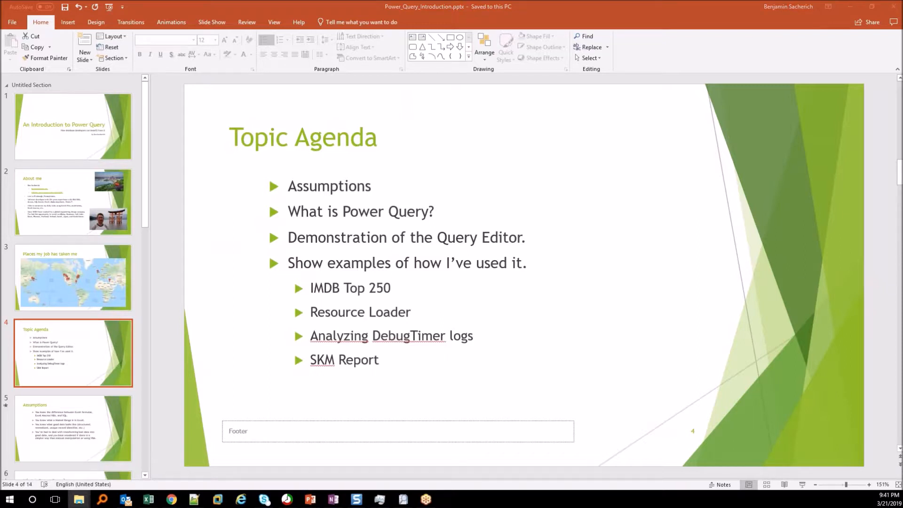
key(alt+Tab)
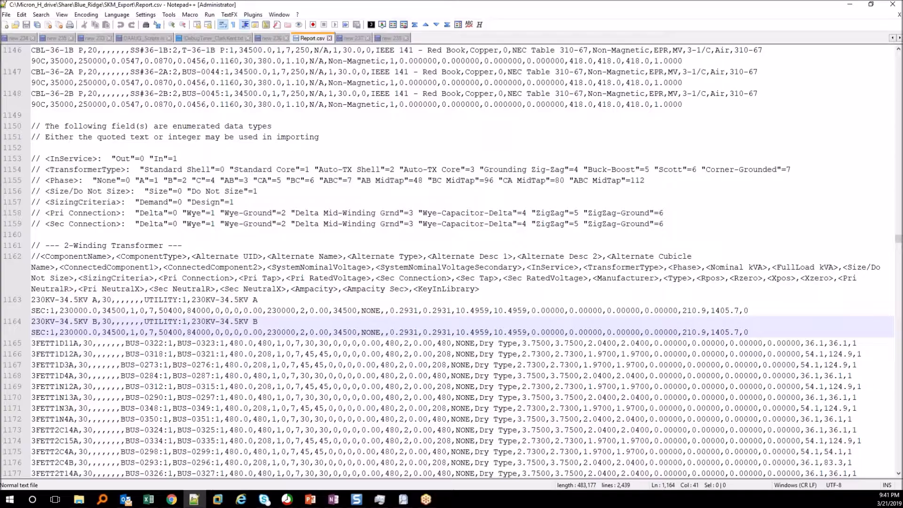
click(228, 38)
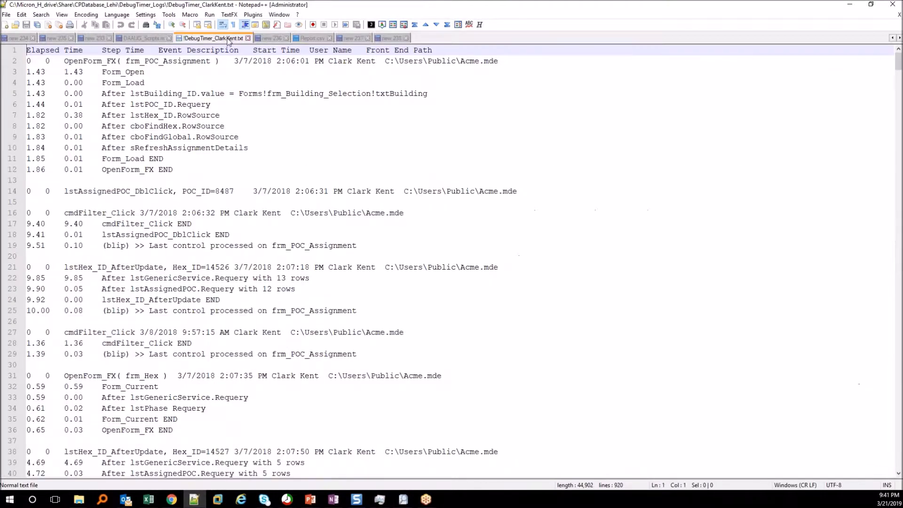
click(268, 82)
key(ctrl+Home)
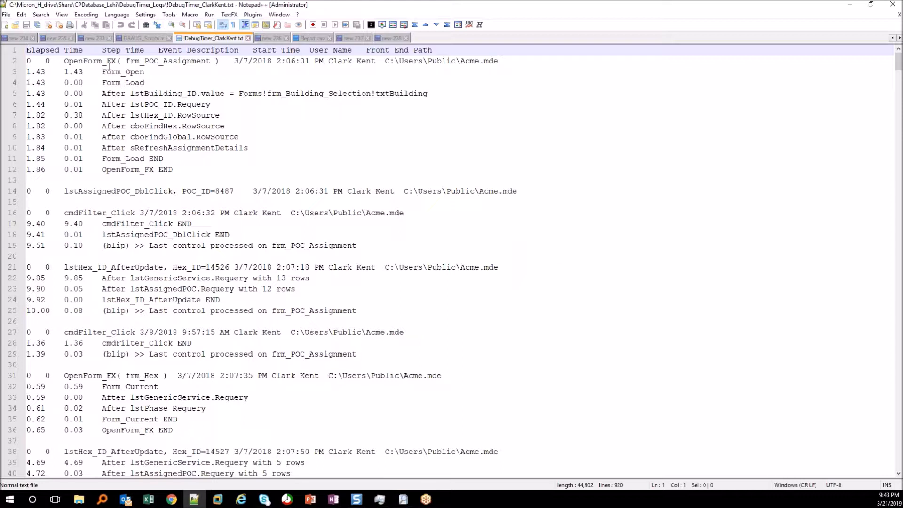
Step: Examine the first log entry, selecting the form name, OpenForm_FX, the logged events, the OpenForm_FX END line and its elapsed time
double_click(151, 63)
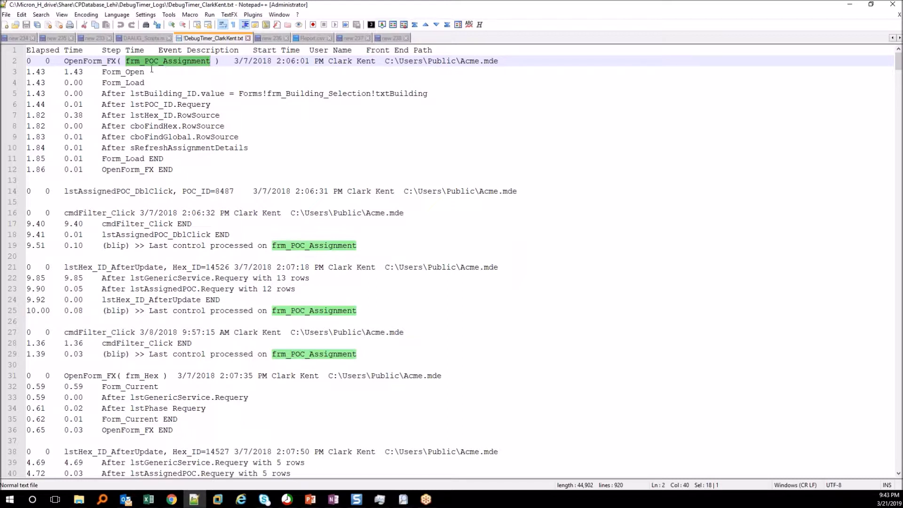
double_click(73, 63)
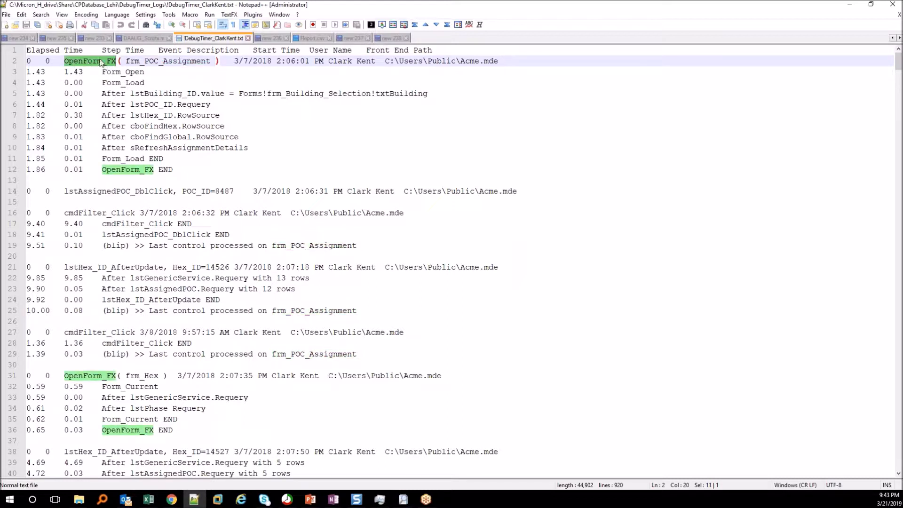
click(102, 72)
shift+click(213, 156)
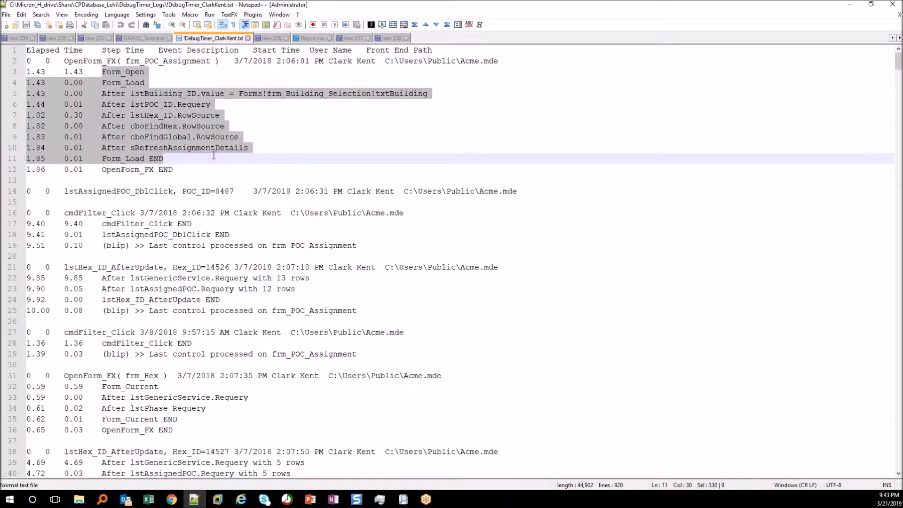
drag(173, 169, 101, 169)
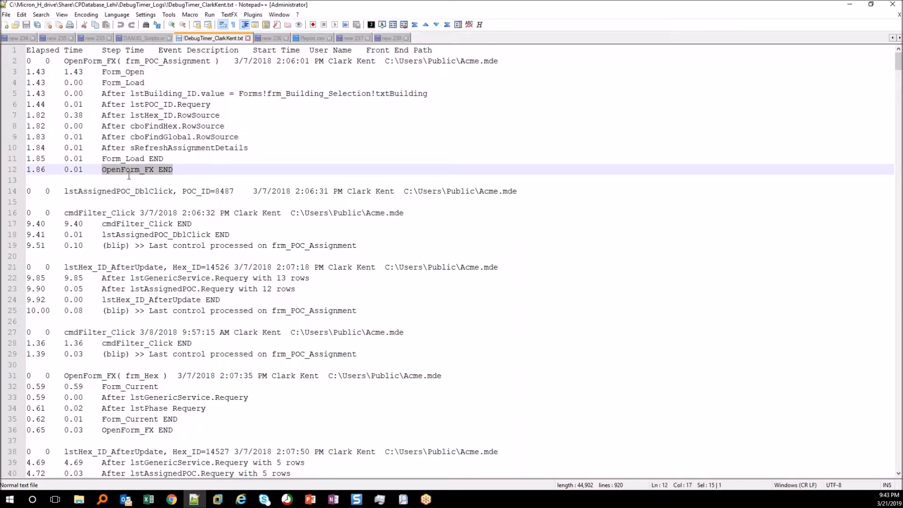
drag(47, 169, 16, 169)
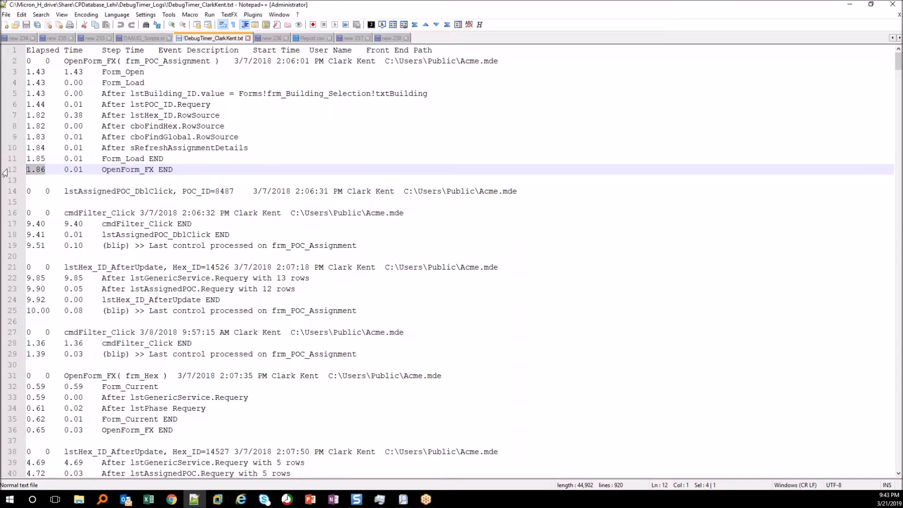
click(76, 61)
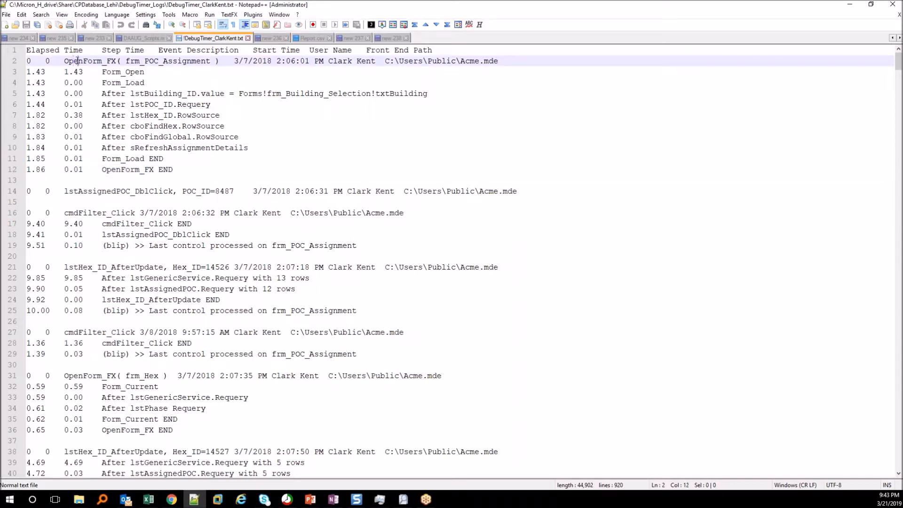
click(37, 169)
drag(38, 169, 14, 169)
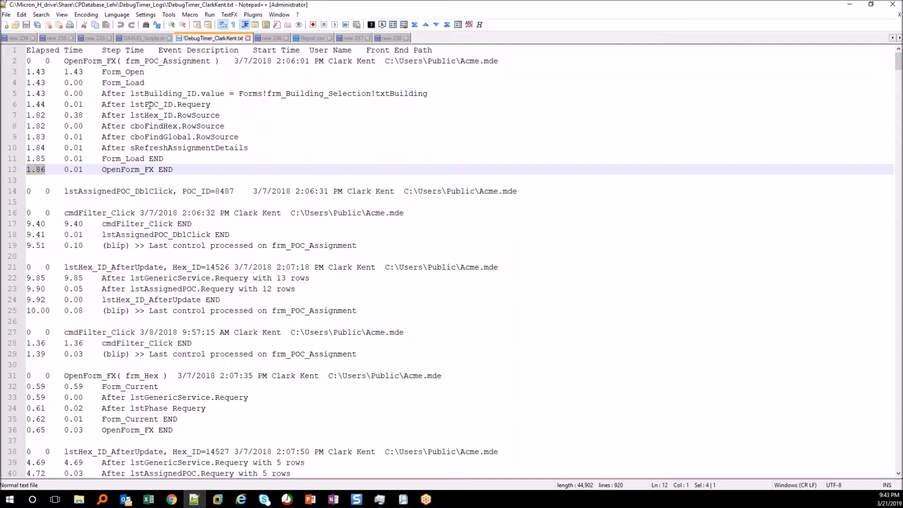
Step: Examine the individual requery and RowSource lines of the first entry and further entries down to cmdUpdateAssignment_Click
click(133, 94)
click(131, 126)
key(shift+Right)
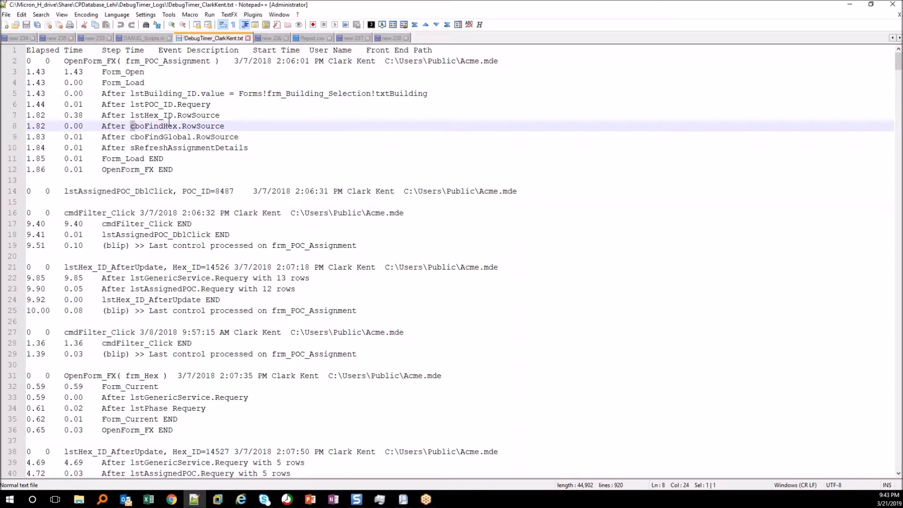
scroll(169, 122, down, 20)
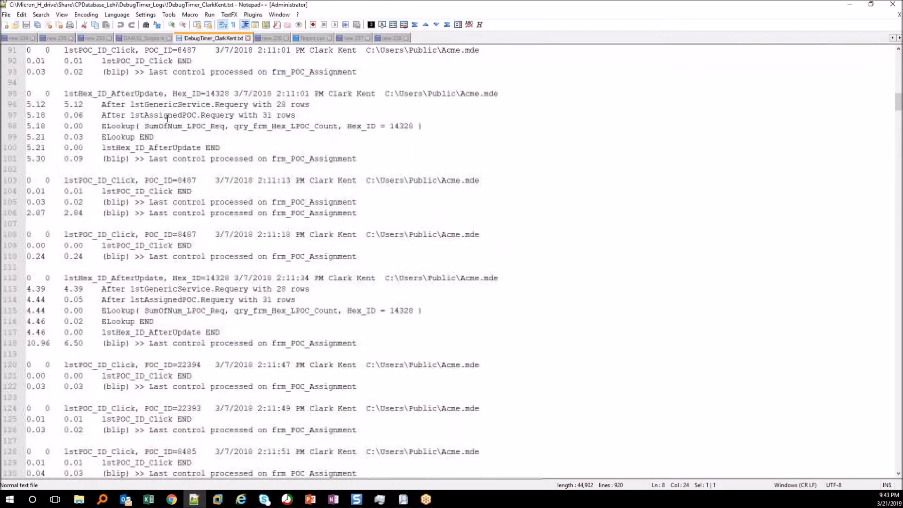
scroll(167, 120, down, 20)
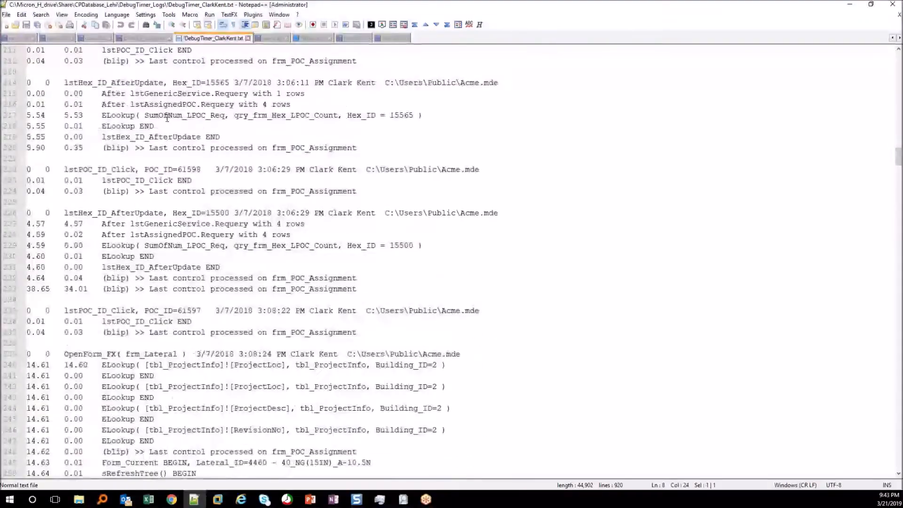
scroll(167, 116, down, 20)
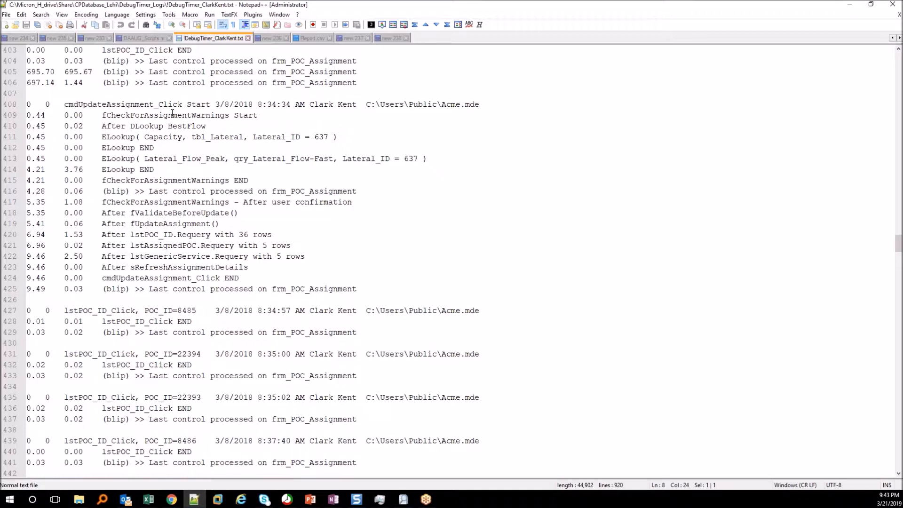
Step: Switch to Snagit Editor and examine the header line of the cboFindRecord_AfterUpdate() log capture, including its start time and file path
key(alt+Tab)
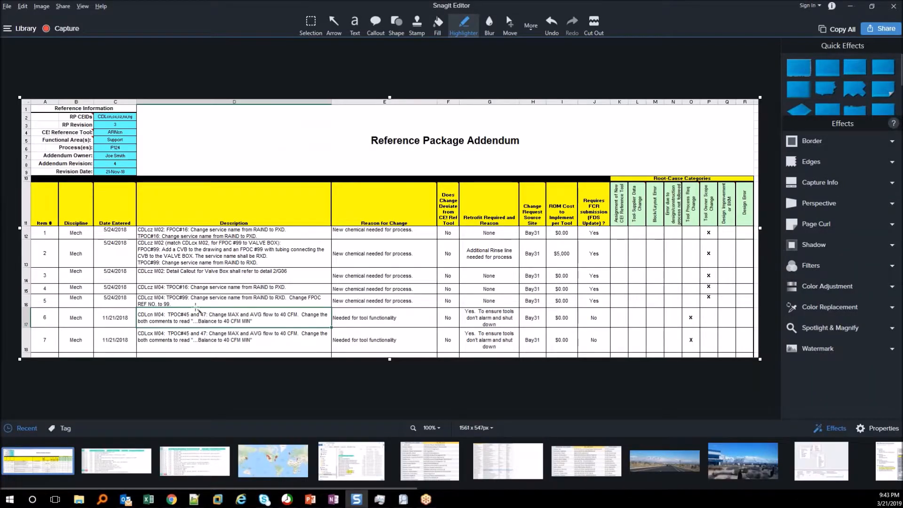
click(210, 460)
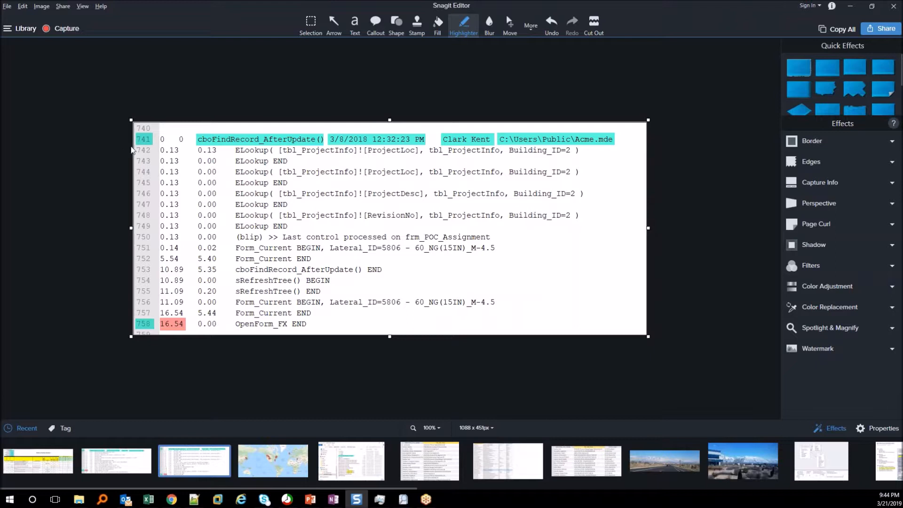
click(259, 145)
click(388, 141)
click(584, 147)
Step: Highlight the Form_Current END and cboFindRecord_AfterUpdate() END lines, 752 and 753, and delete that highlight
mouse_move(194, 253)
mouse_down()
mouse_move(216, 277)
mouse_move(401, 278)
mouse_up()
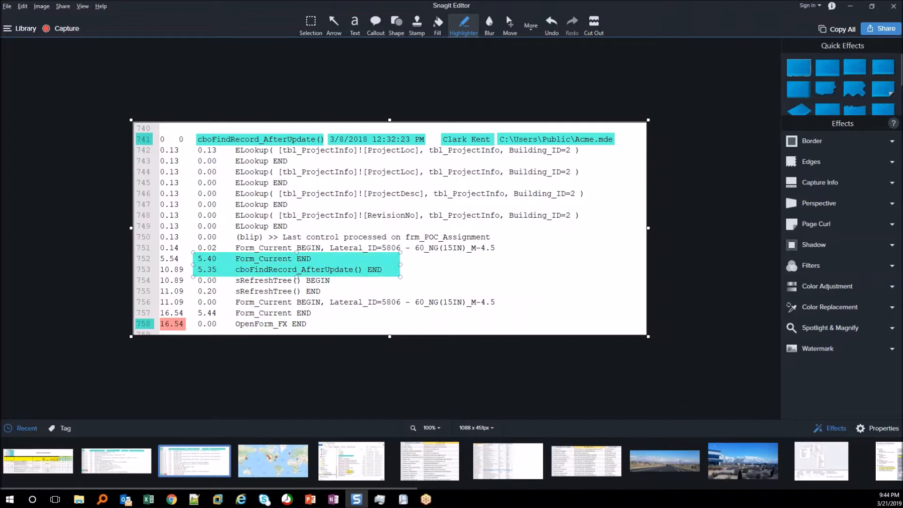
click(207, 258)
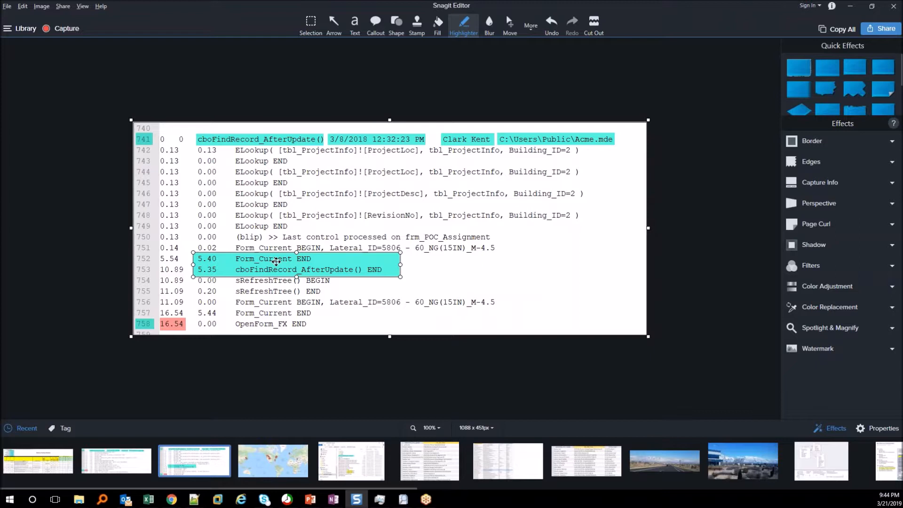
key(Delete)
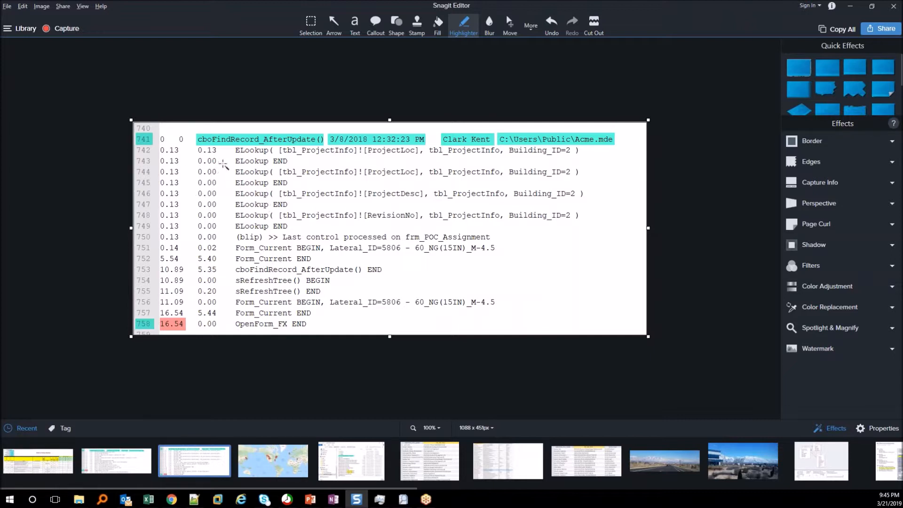
Step: Examine the cmdAssignPOC_Click log capture and minimize Snagit Editor to return to the presentation
click(126, 462)
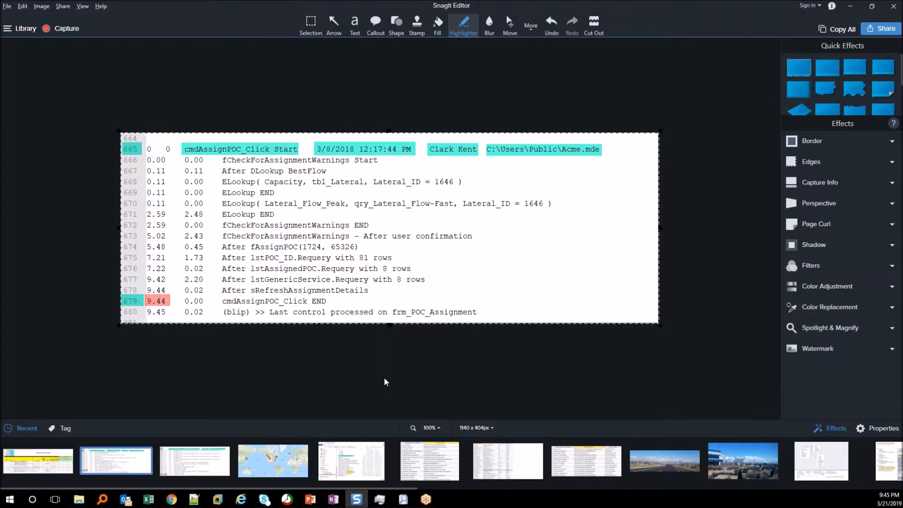
click(851, 8)
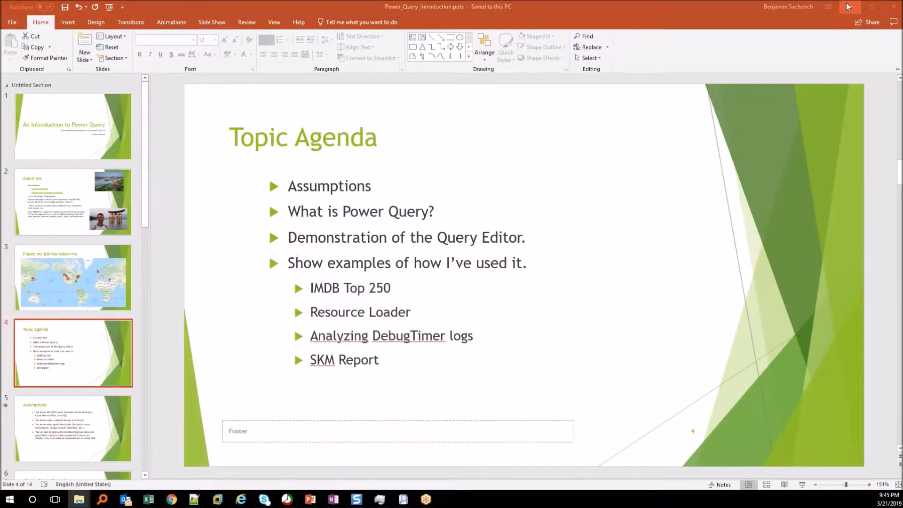
Step: Switch from the presentation to Excel and close SKM_pq1d.xlsx without saving the changes
click(850, 5)
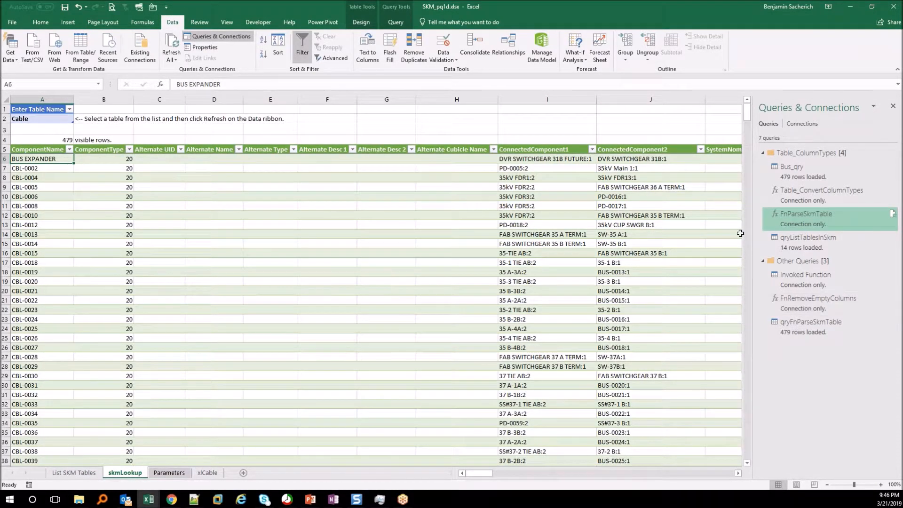
click(891, 9)
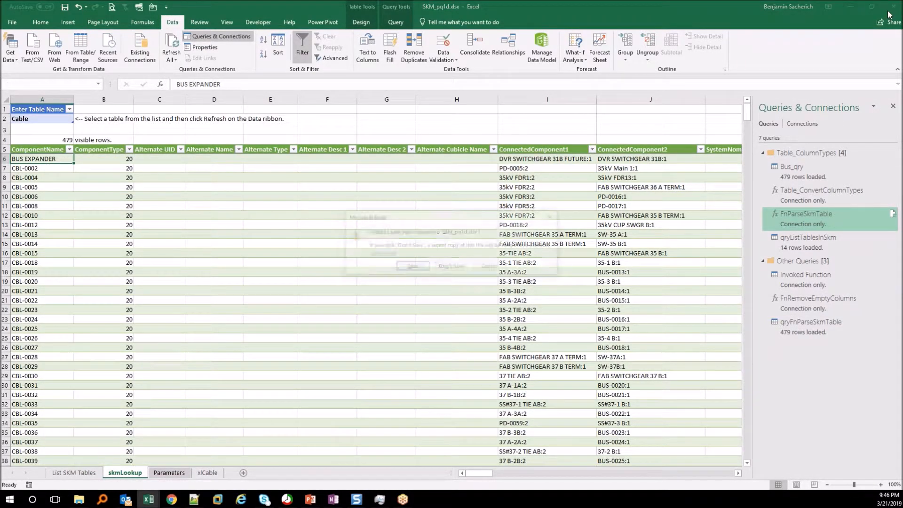
click(452, 268)
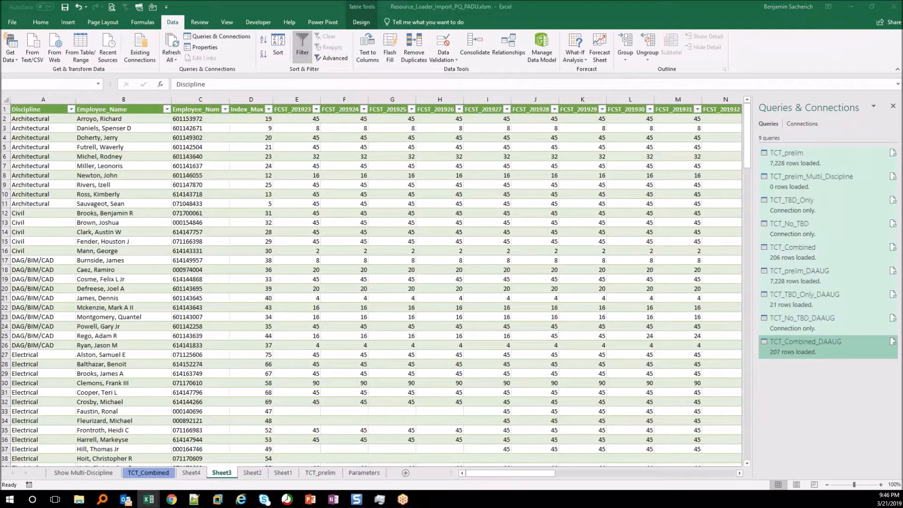
Step: Open the DebugTimer_Log_Viewer_PQ.xlsx workbook
key(ctrl+a)
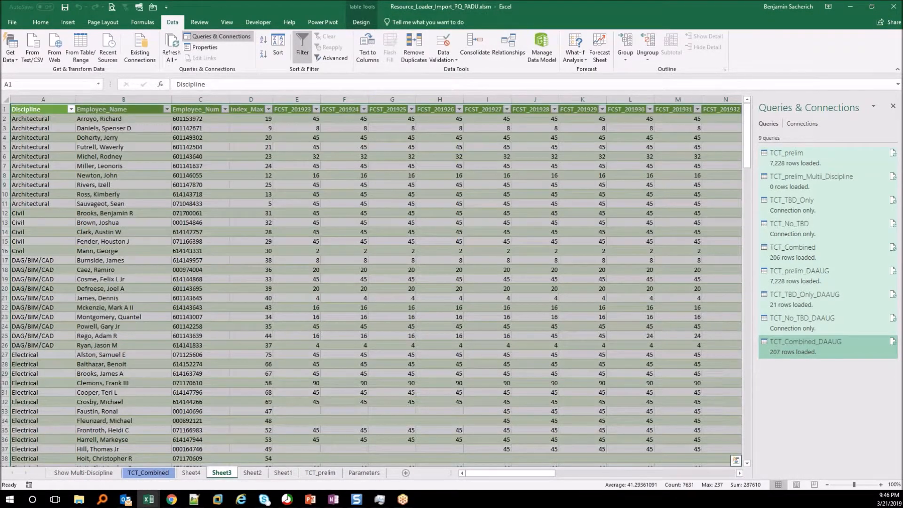
key(super+e)
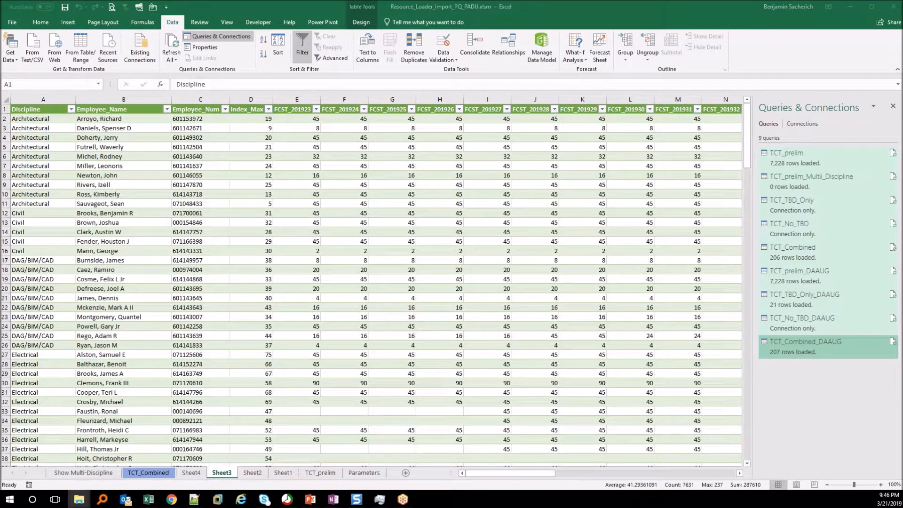
key(alt+Tab)
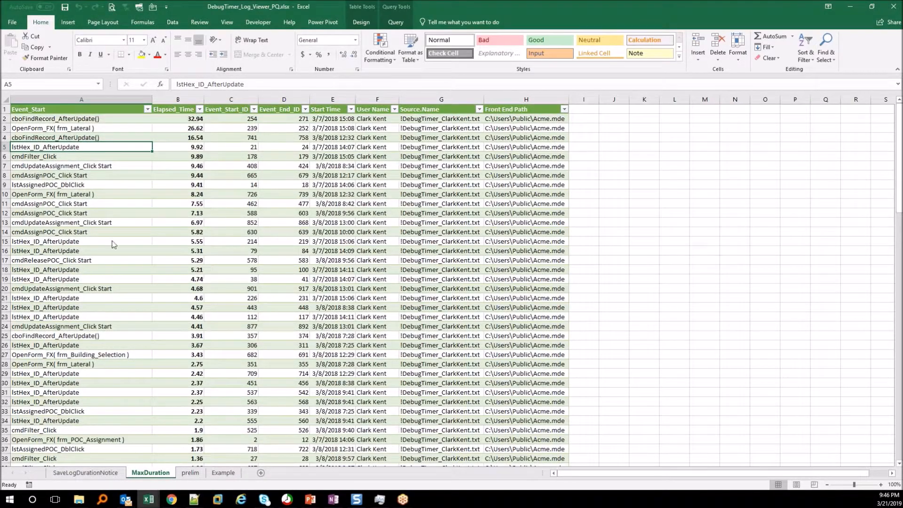
Step: Examine the MaxDuration table, including the first cboFindRecord_AfterUpdate() row's elapsed time and its event start and end IDs
click(124, 231)
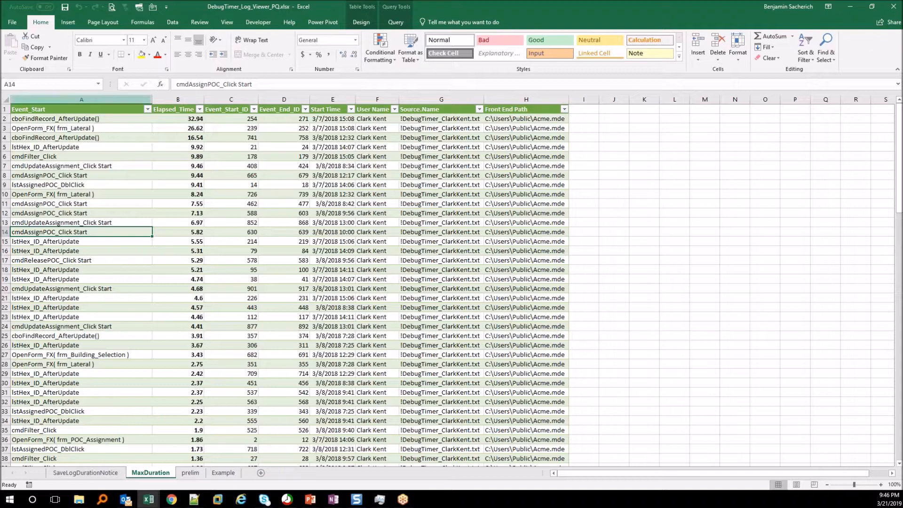
click(42, 120)
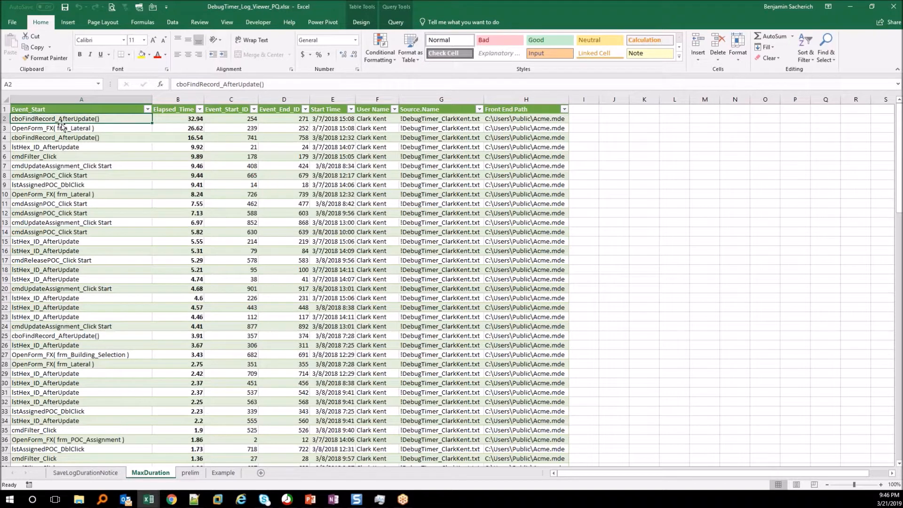
click(188, 118)
drag(236, 119, 296, 119)
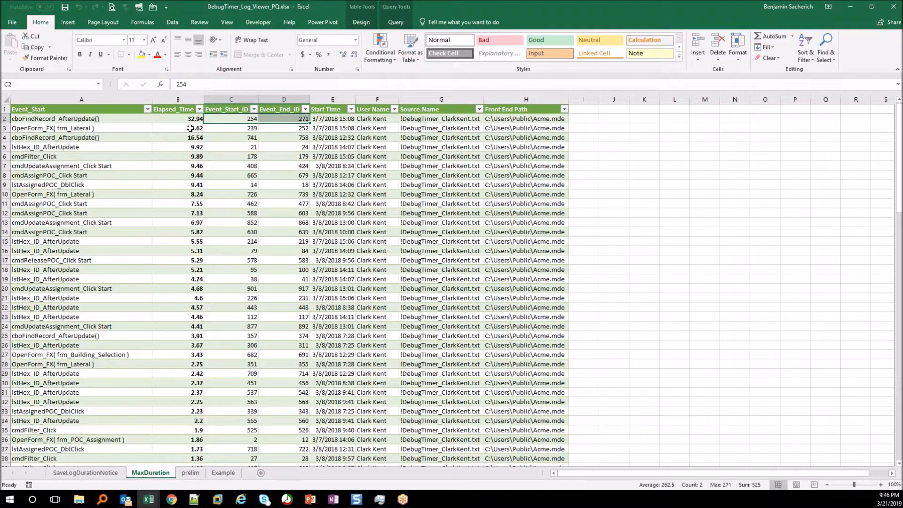
scroll(179, 157, down, 5)
scroll(173, 162, up, 5)
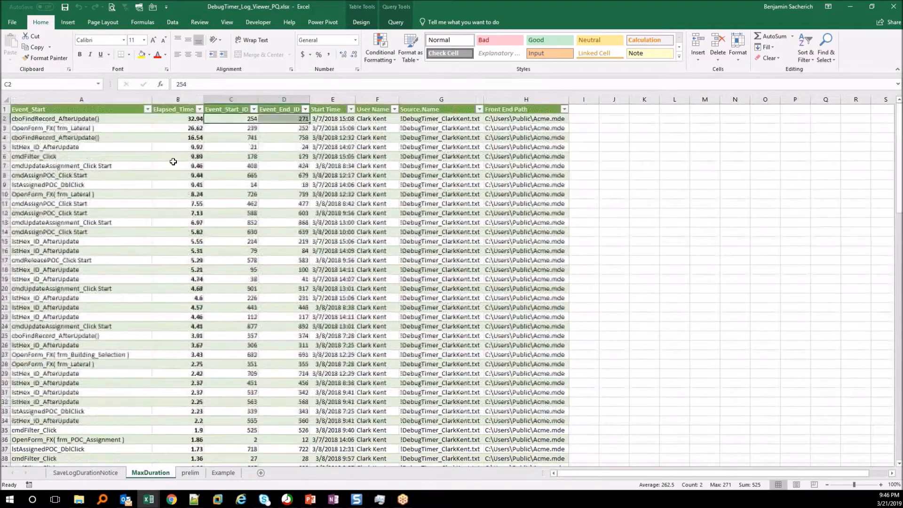
Step: Show the workbook's queries and open DebugTimer_Logs_prelim in the Power Query Editor
click(172, 22)
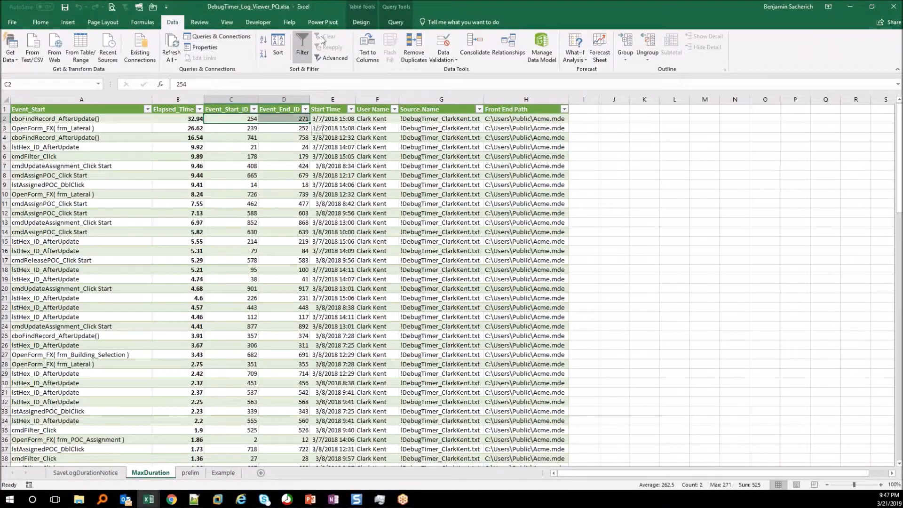
click(229, 38)
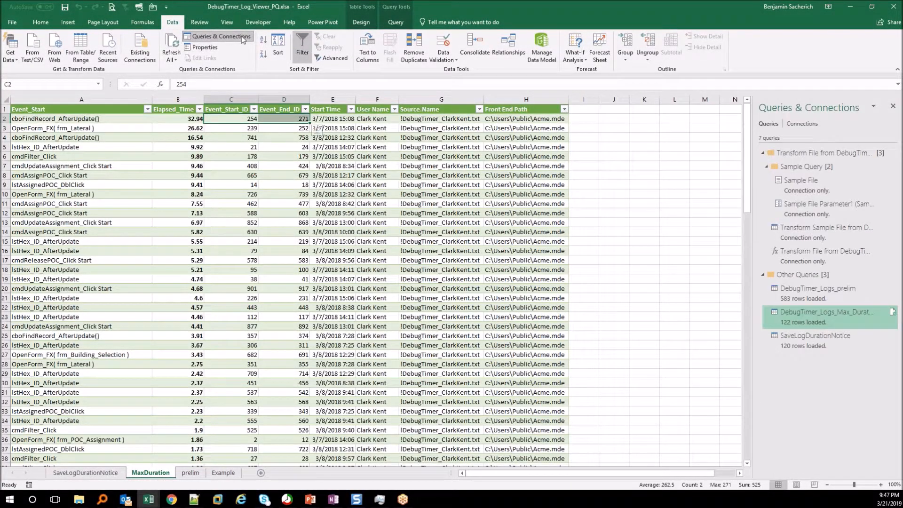
mouse_move(824, 315)
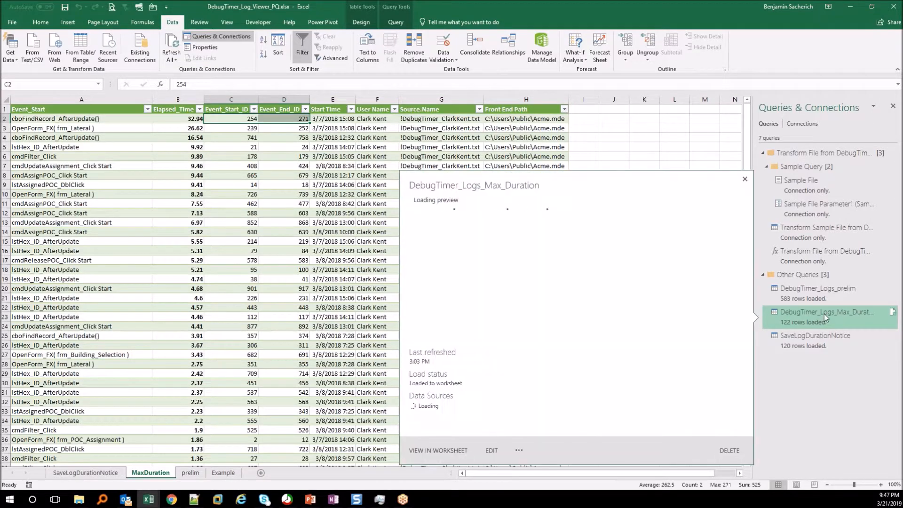
right_click(854, 297)
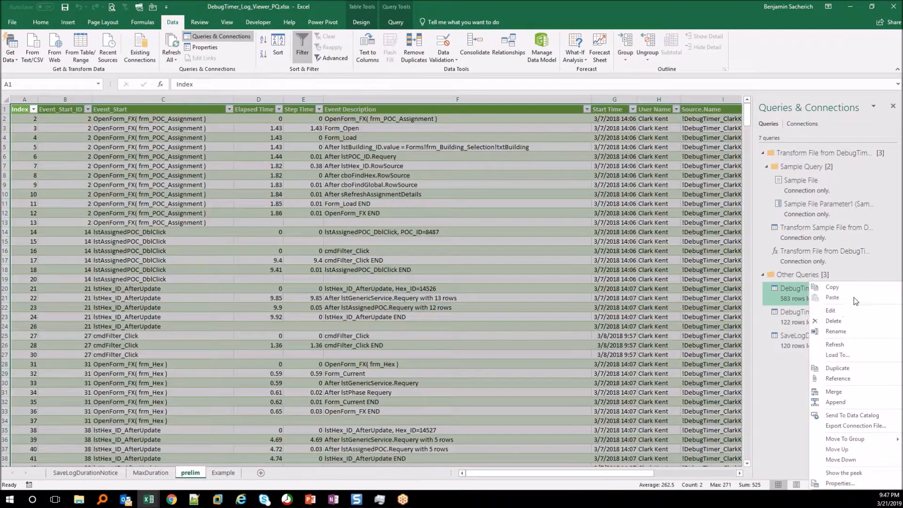
key(Escape)
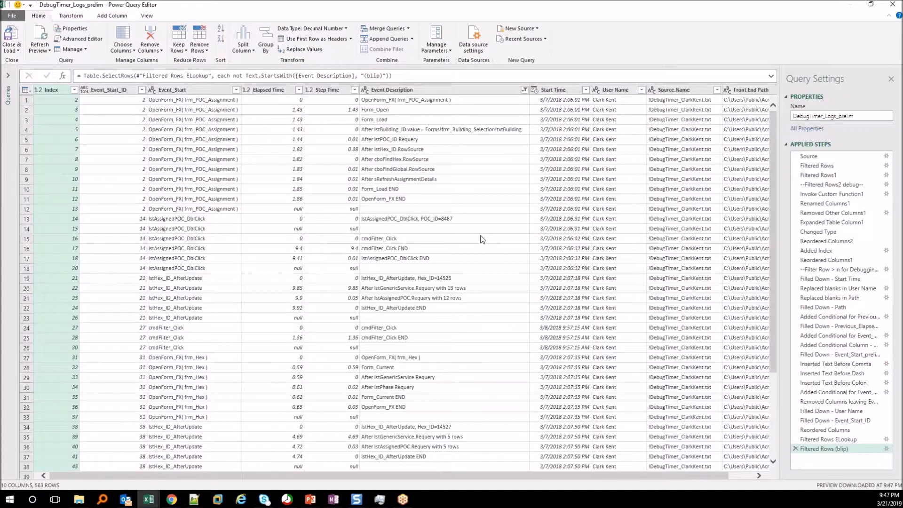
Step: Examine the Source step of DebugTimer_Logs_prelim and the log file names it lists from the DebugTimer_Logs folder
click(811, 156)
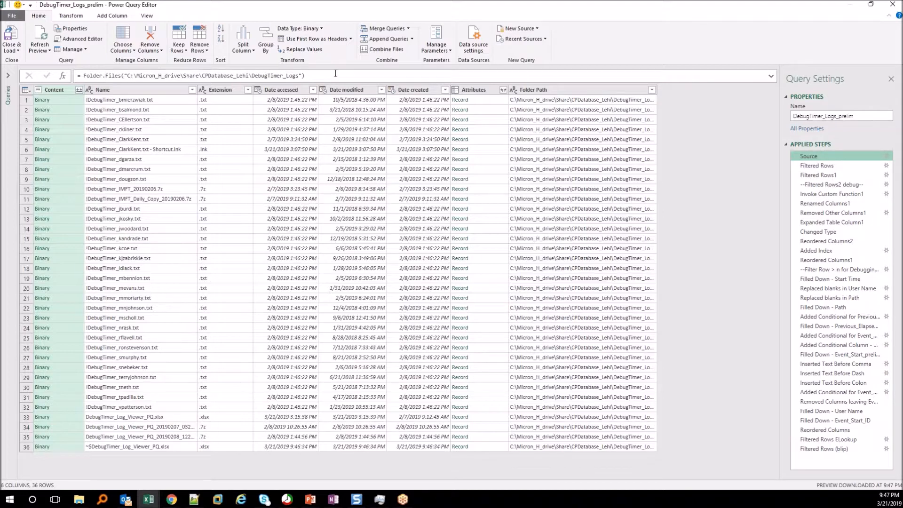
click(145, 119)
click(132, 198)
click(134, 278)
click(136, 318)
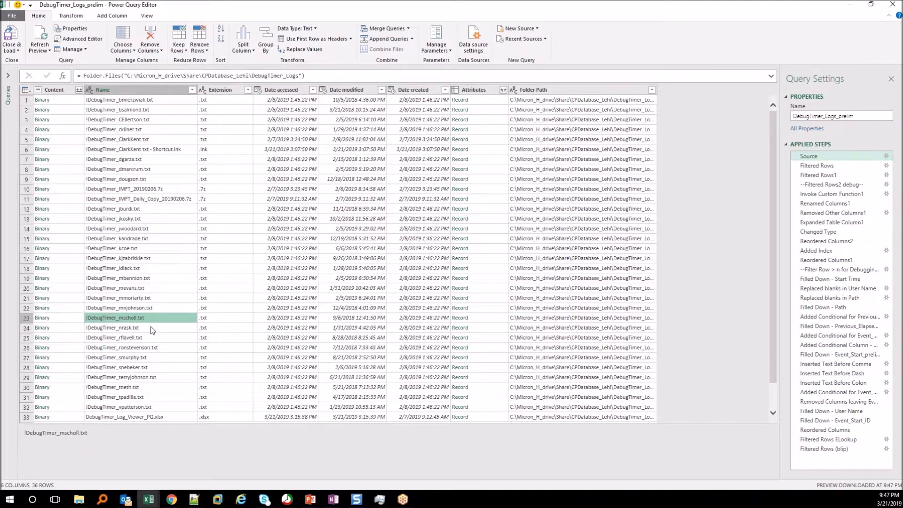
Step: Review the three file filter steps: the .txt extension, names starting with !DebugTimer, and the single-file debug filter
click(825, 166)
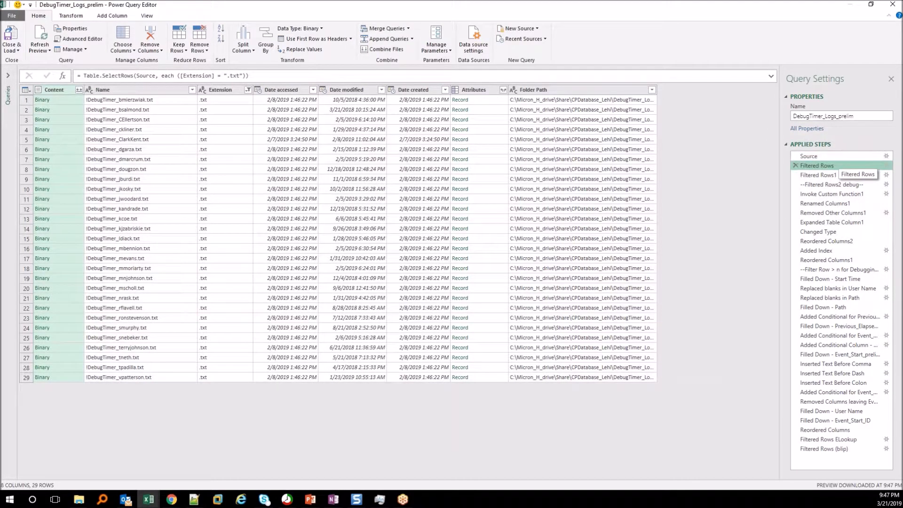
click(823, 178)
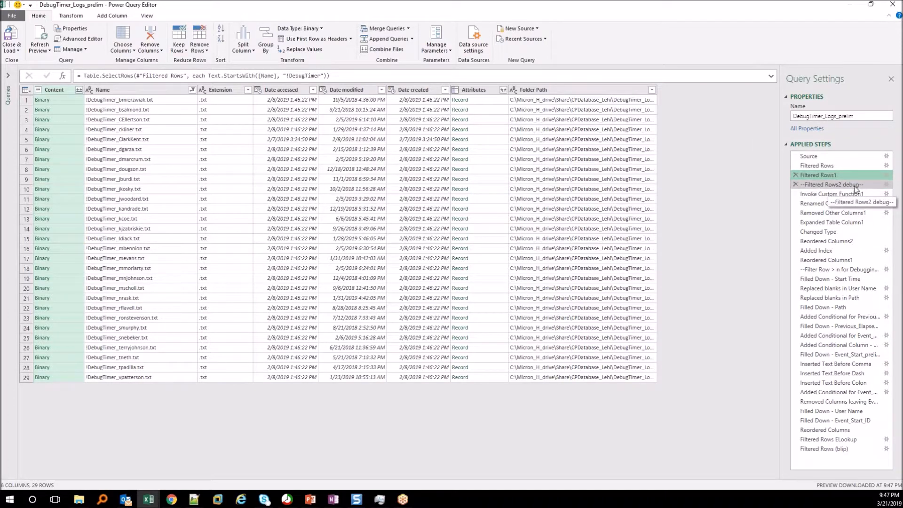
click(829, 185)
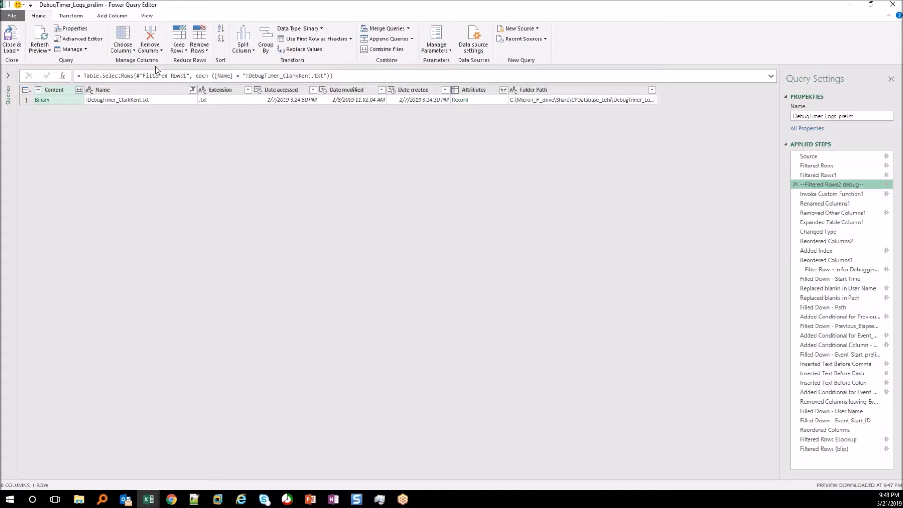
Step: Review the Invoke Custom Function1, Renamed Columns1 and Removed Other Columns1 steps, and return to Invoke Custom Function1
click(828, 194)
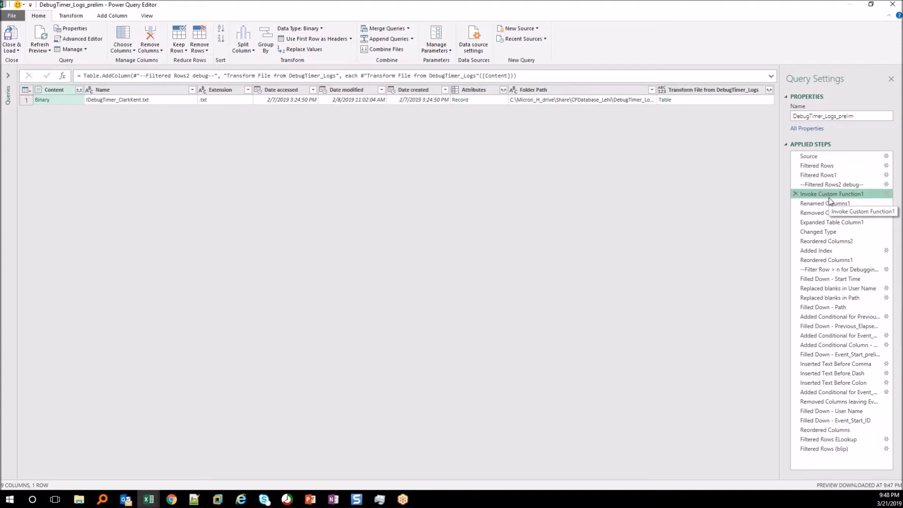
click(830, 203)
click(833, 213)
click(832, 194)
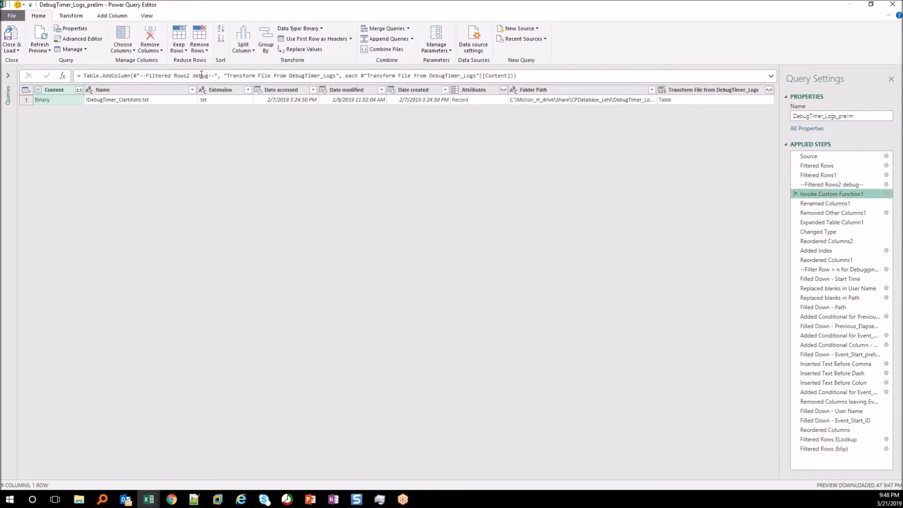
Step: Examine the Transform Sample File query's Source and Promoted Headers steps and its M code, leaving the code unchanged
click(7, 76)
click(53, 131)
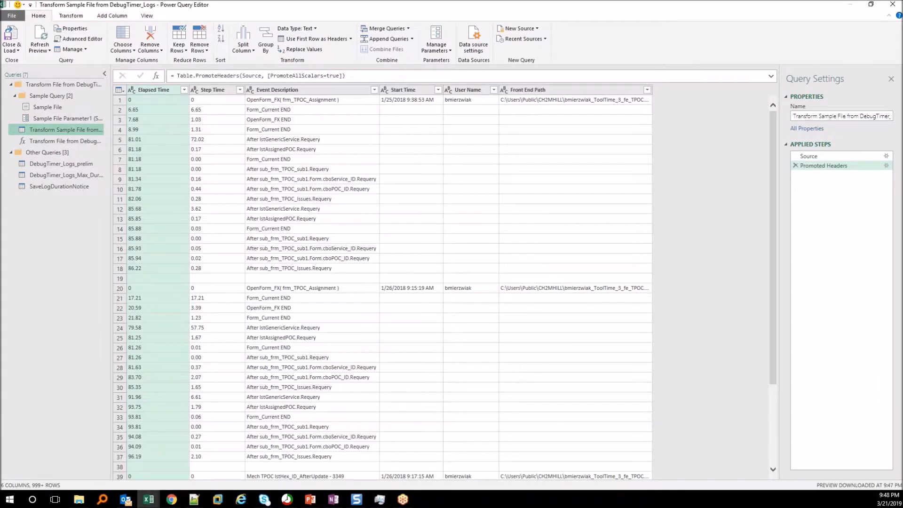
click(810, 157)
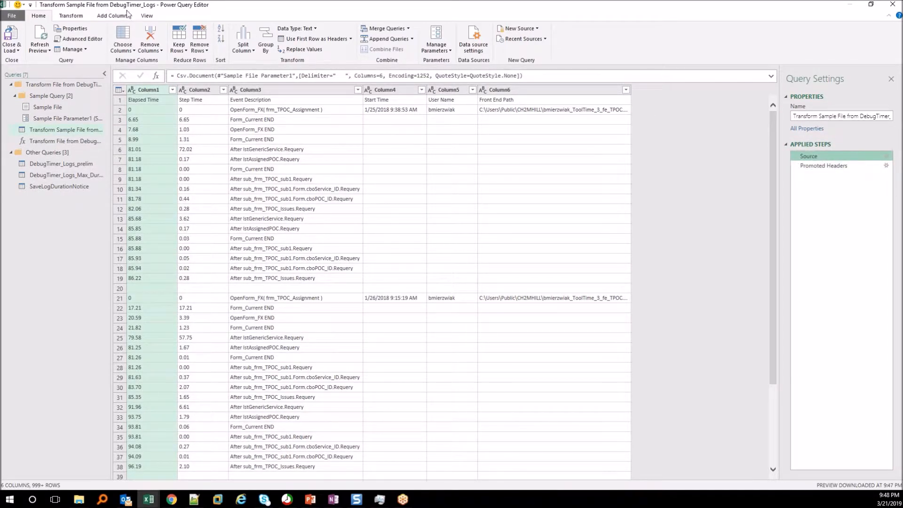
click(80, 39)
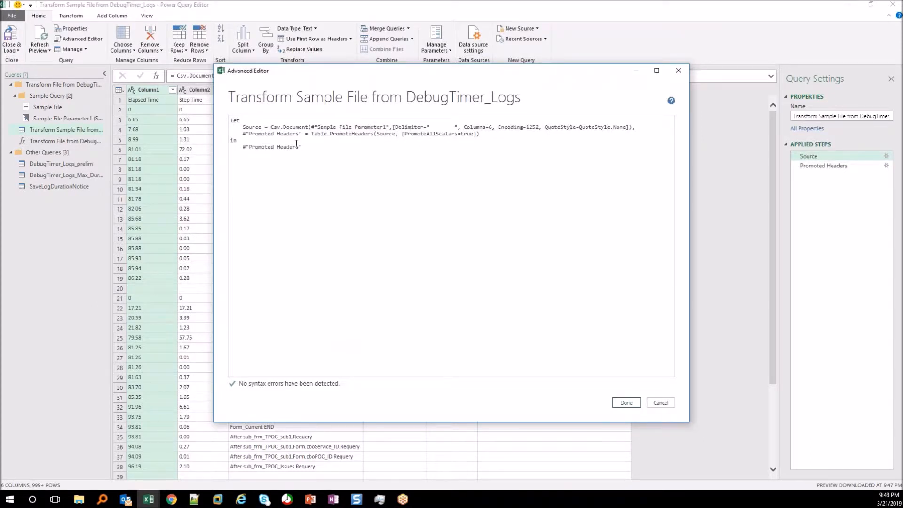
click(661, 402)
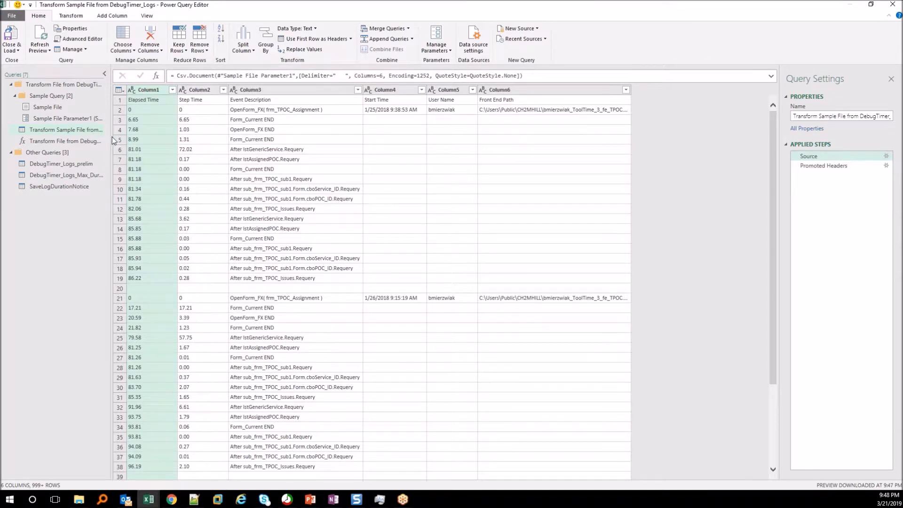
Step: Look through the Transform File function, the Sample File query and the Sample File Parameter1 definition
click(82, 143)
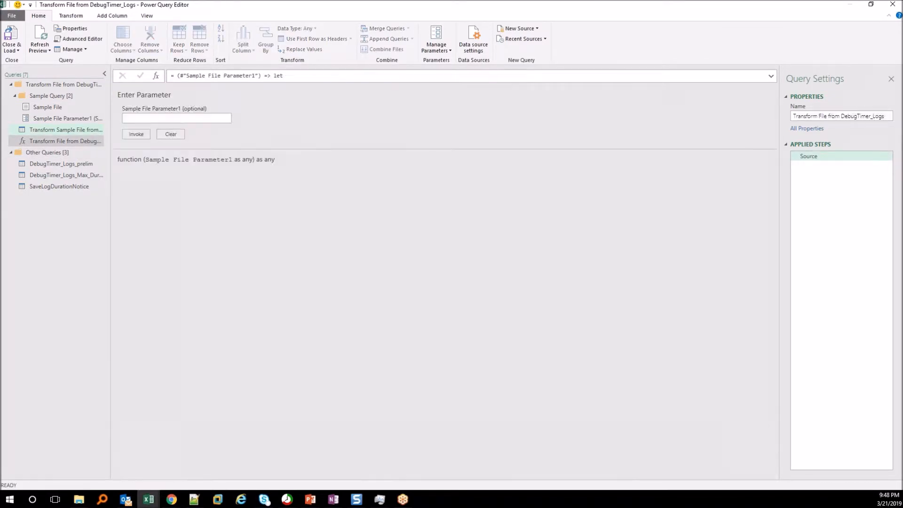
click(65, 107)
click(44, 117)
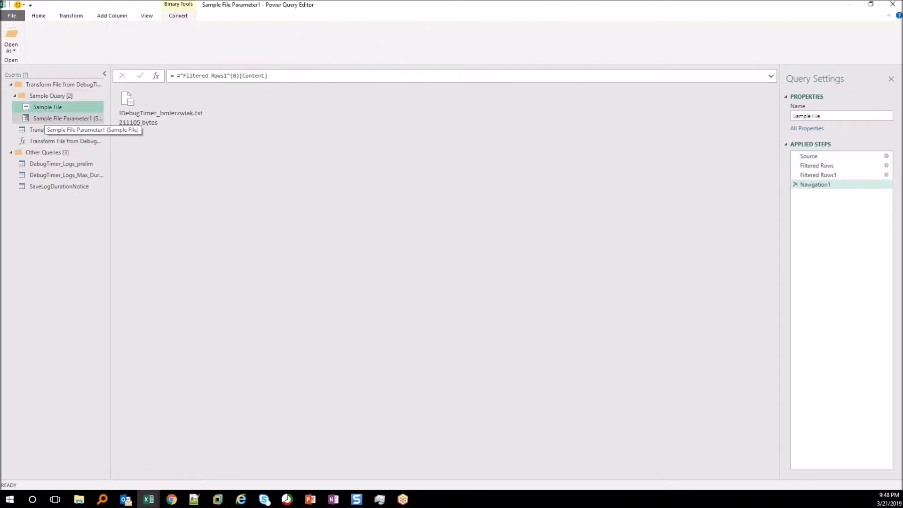
Step: Return to DebugTimer_Logs_prelim and examine the Front End Path, Start Time and User Name columns at Expanded Table Column1
click(47, 164)
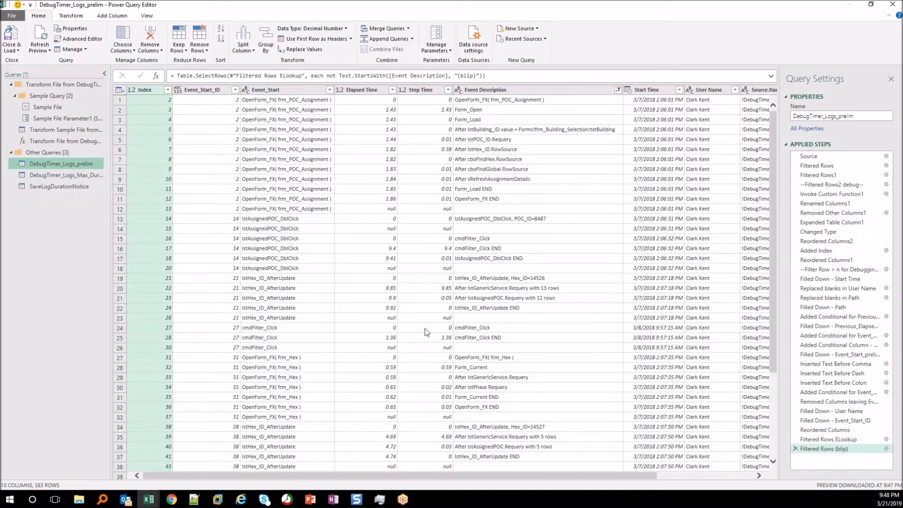
drag(599, 476, 696, 476)
click(832, 222)
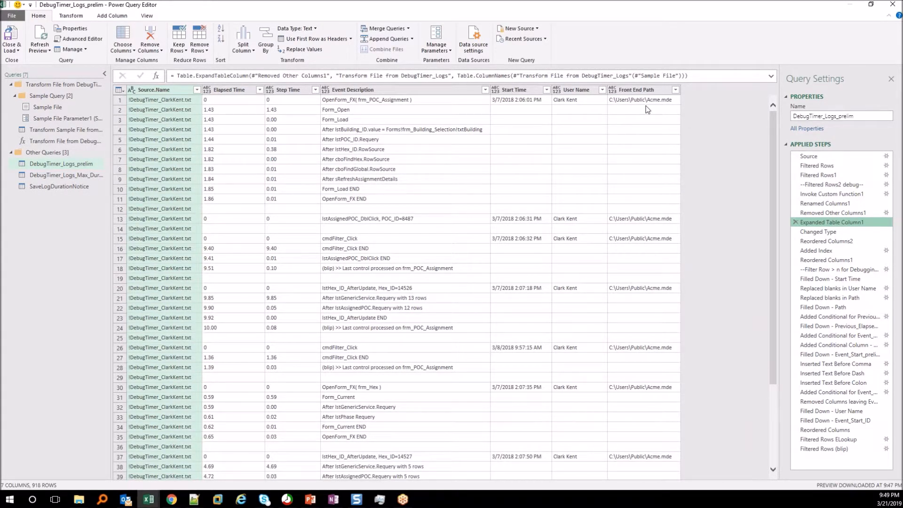
click(635, 93)
click(638, 101)
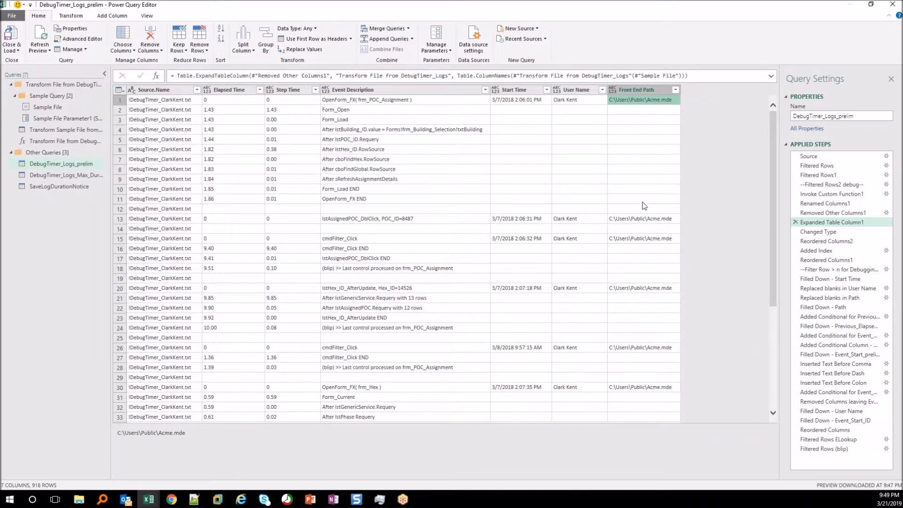
click(521, 101)
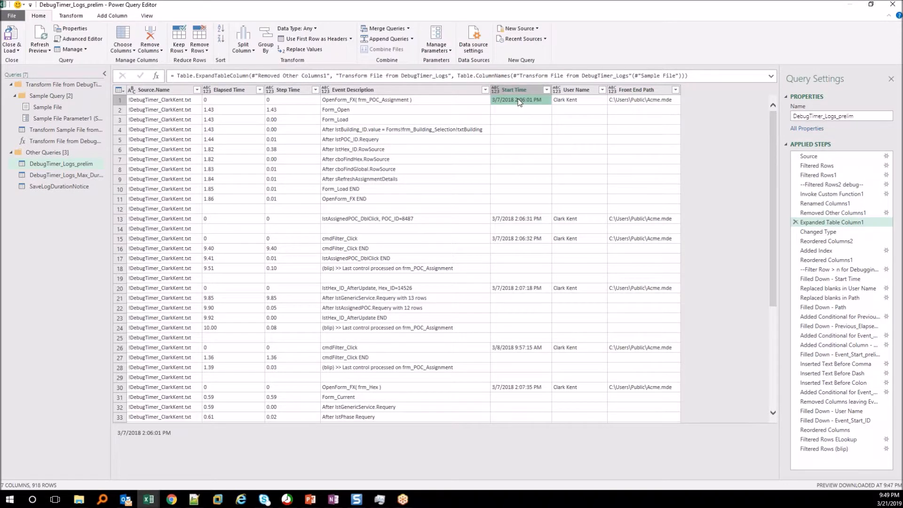
click(580, 102)
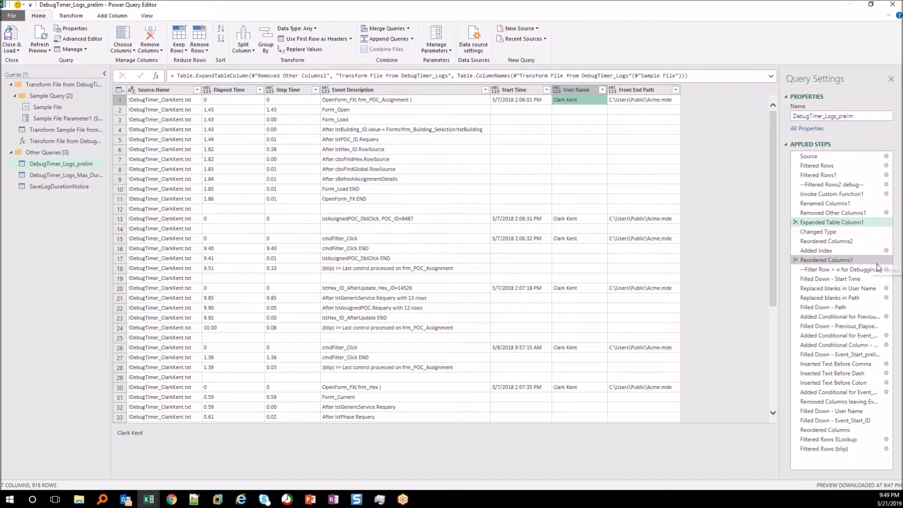
Step: Review the steps from the Index debugging filter through the Start Time fill-down, blank replacements, path fill-down and Previous_Elapsed_Time fill-down
click(827, 271)
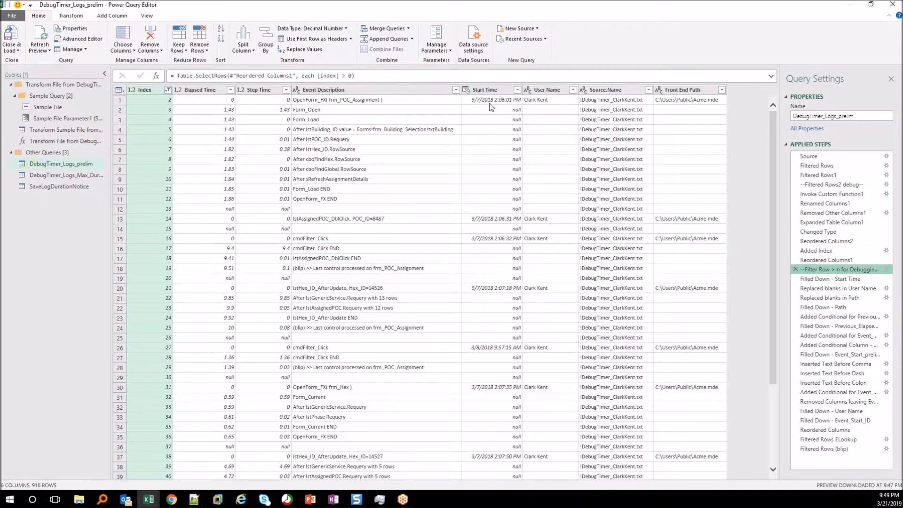
click(329, 200)
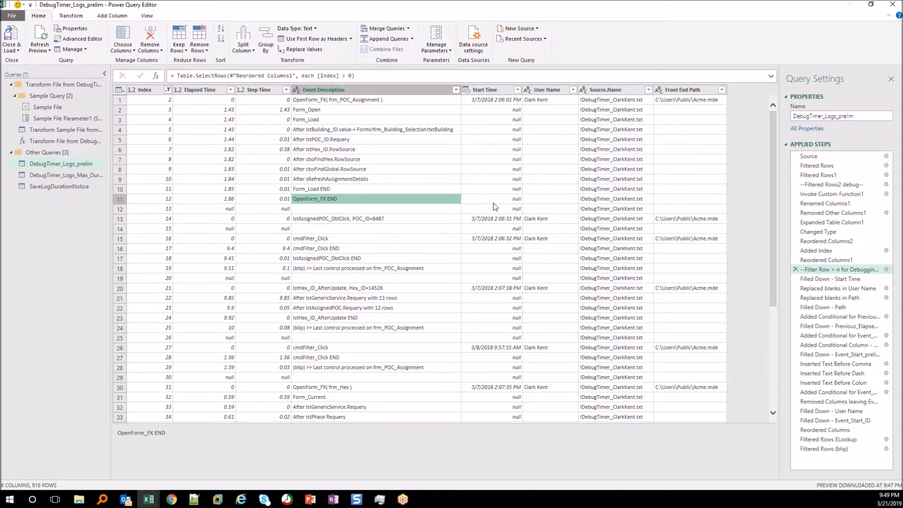
click(840, 279)
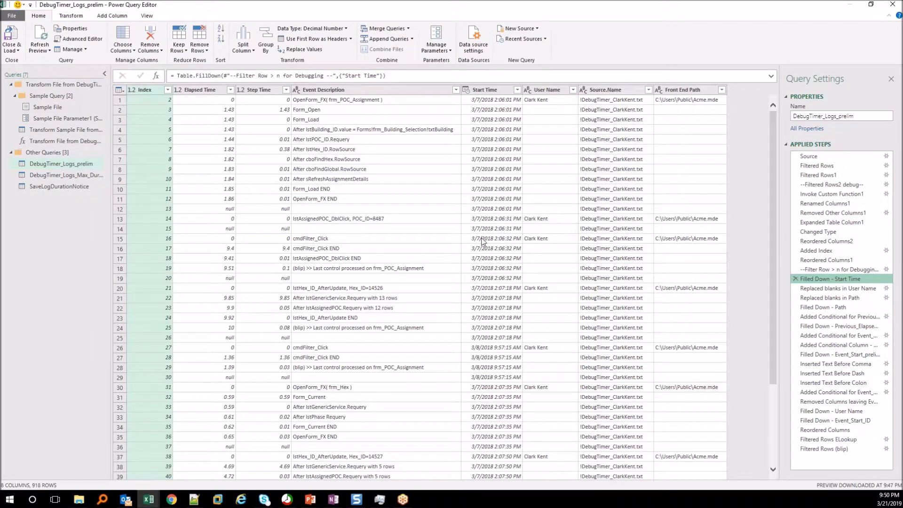
click(403, 199)
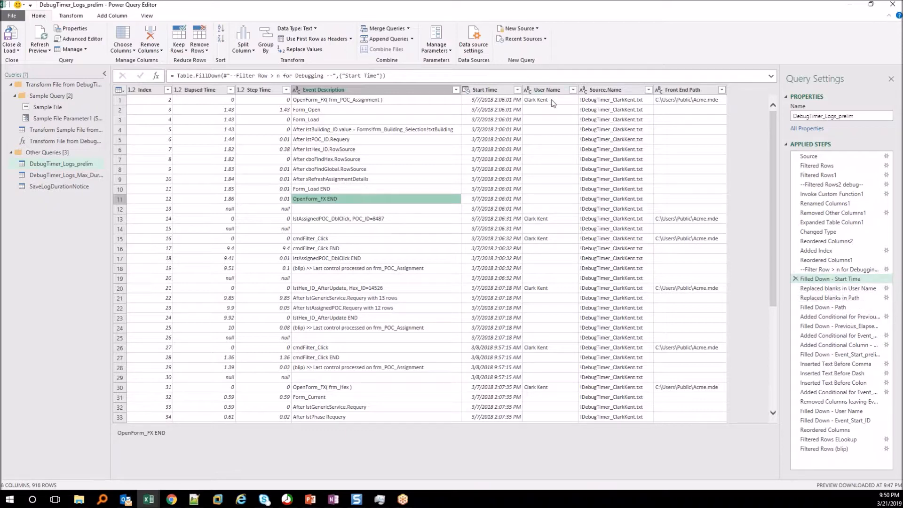
click(821, 297)
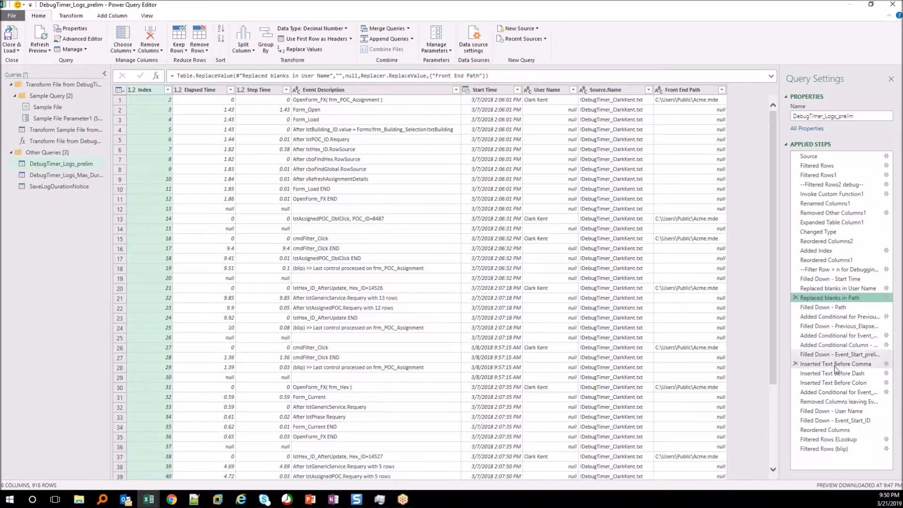
click(828, 306)
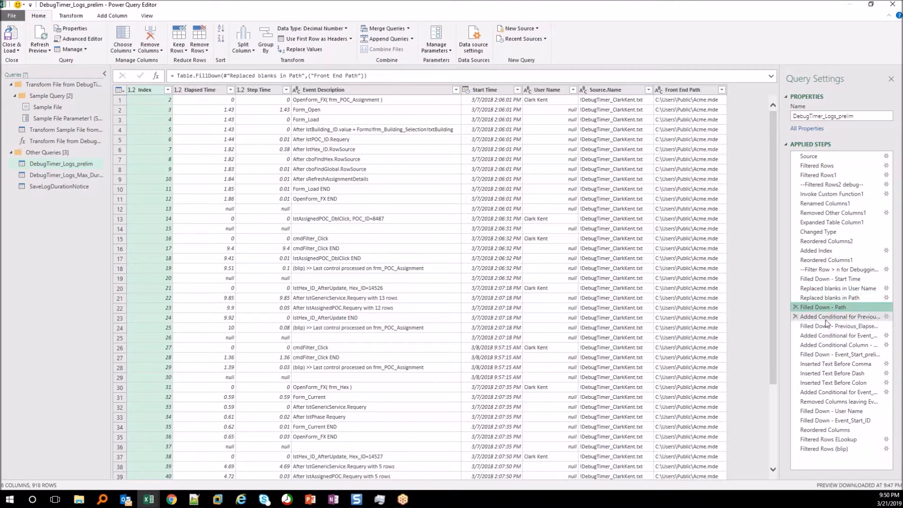
click(828, 326)
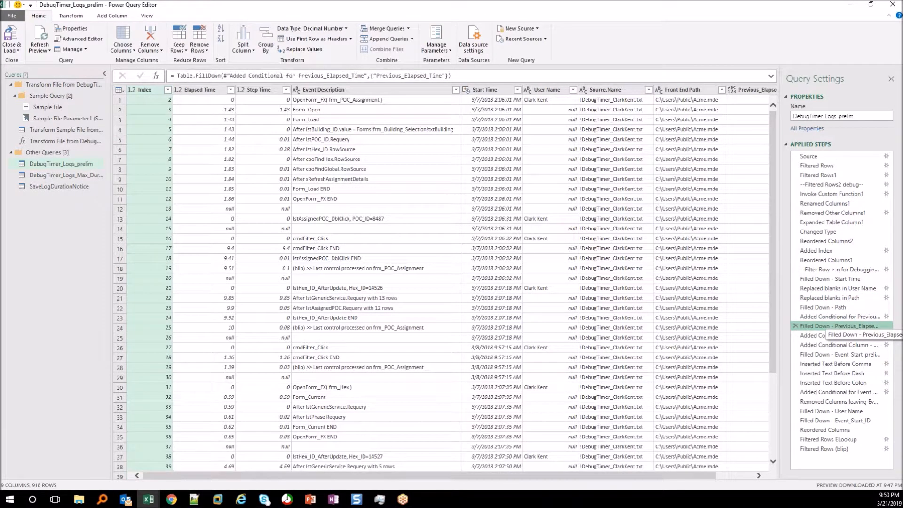
Step: Inspect the custom column formula for Event_Start_prelim and leave its definition unchanged
click(826, 337)
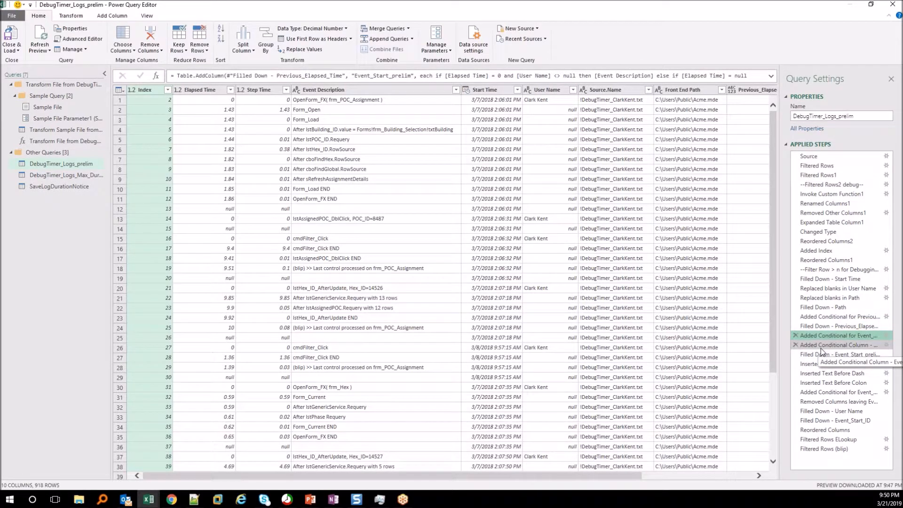
click(886, 336)
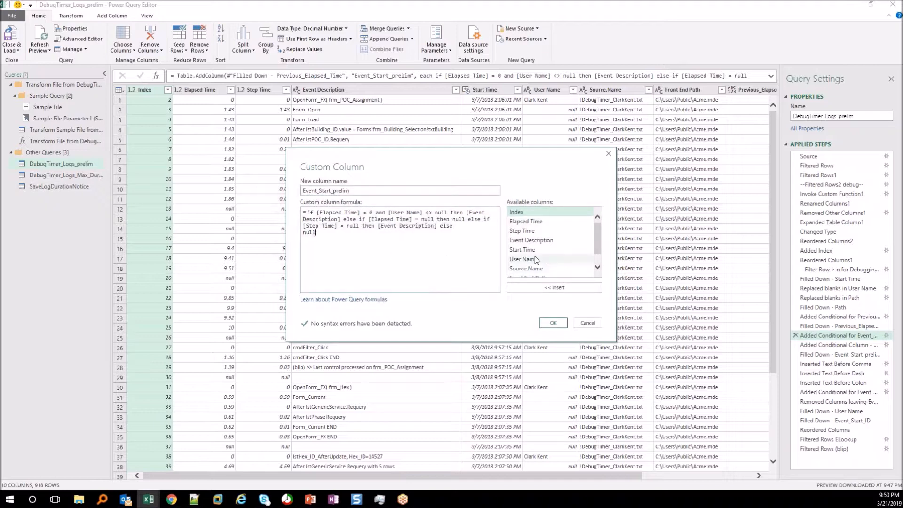
double_click(539, 240)
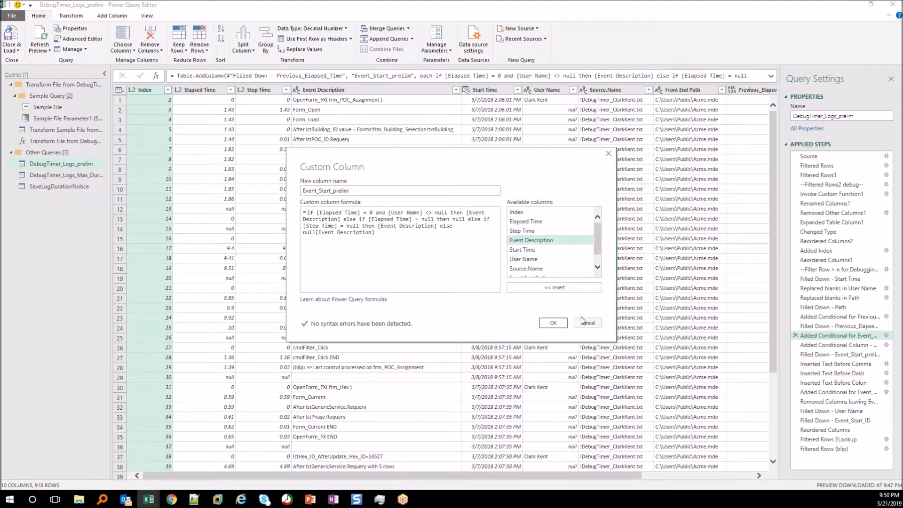
click(553, 323)
Step: Compare Event_Start_prelim with Event_Start_prelim2, and review its fill-down and the text-before-comma, dash and colon steps
click(854, 343)
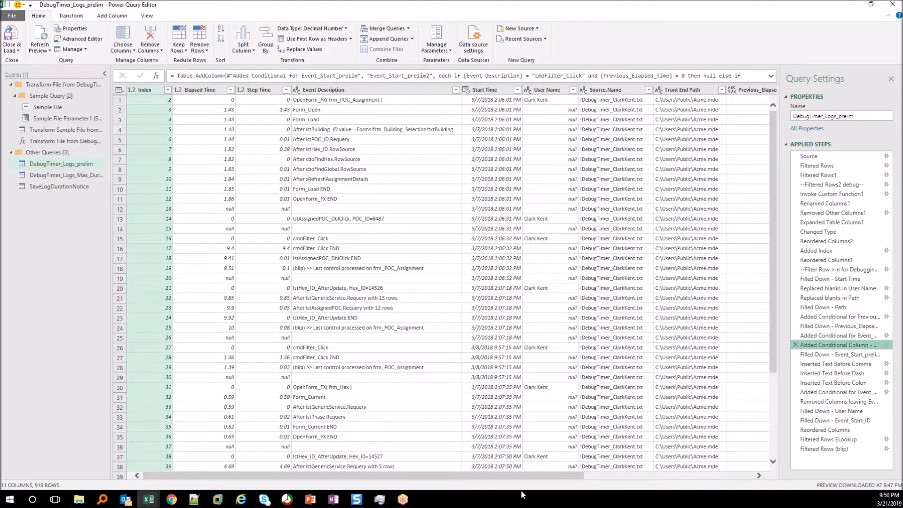
drag(544, 475, 715, 477)
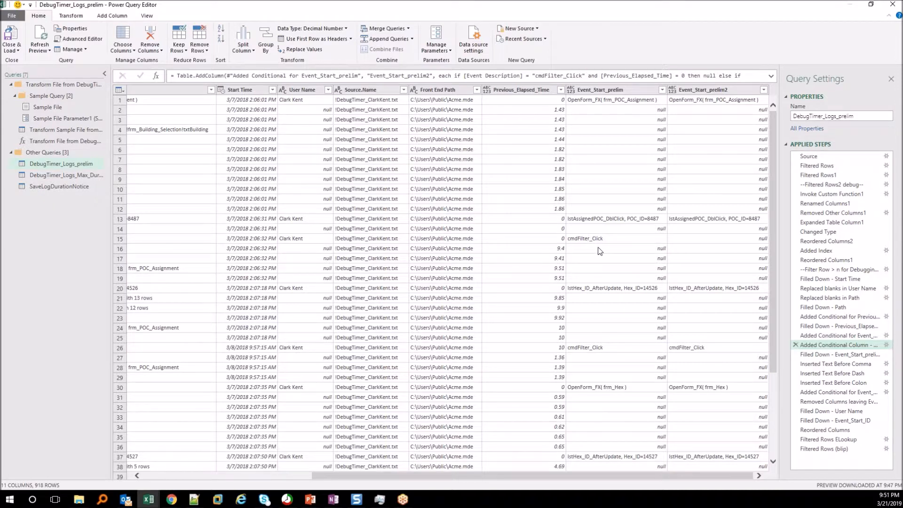
click(834, 355)
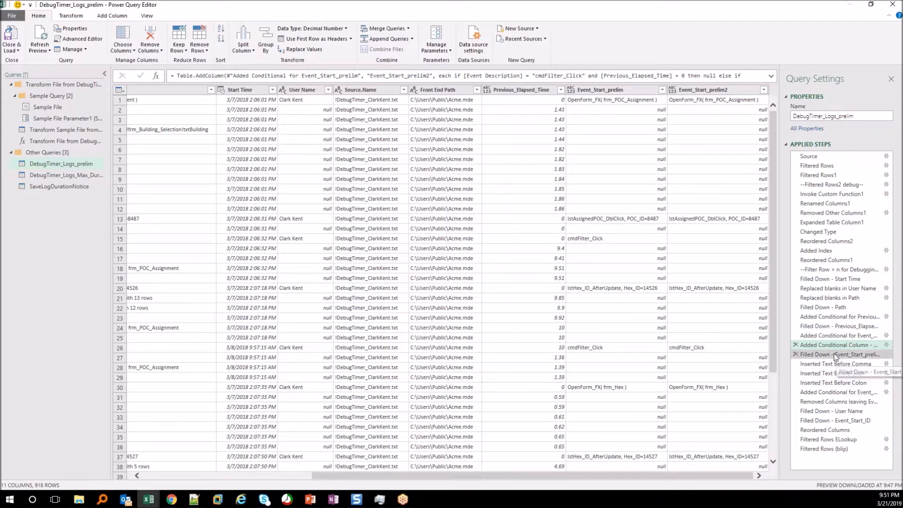
click(831, 366)
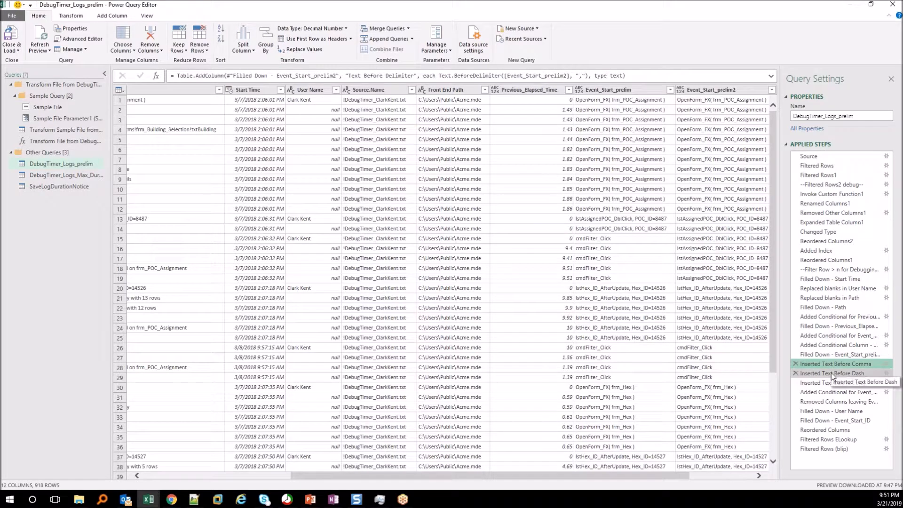
click(832, 383)
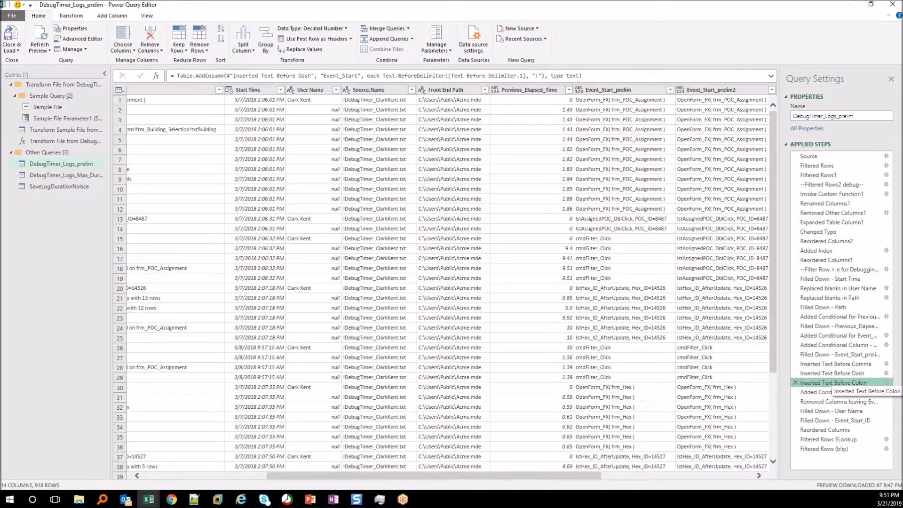
Step: Review the remaining steps from the conditional Event_Start_ID column to the ELookup and (blip) row filters, ending on Filtered Rows (blip)
click(832, 392)
click(827, 411)
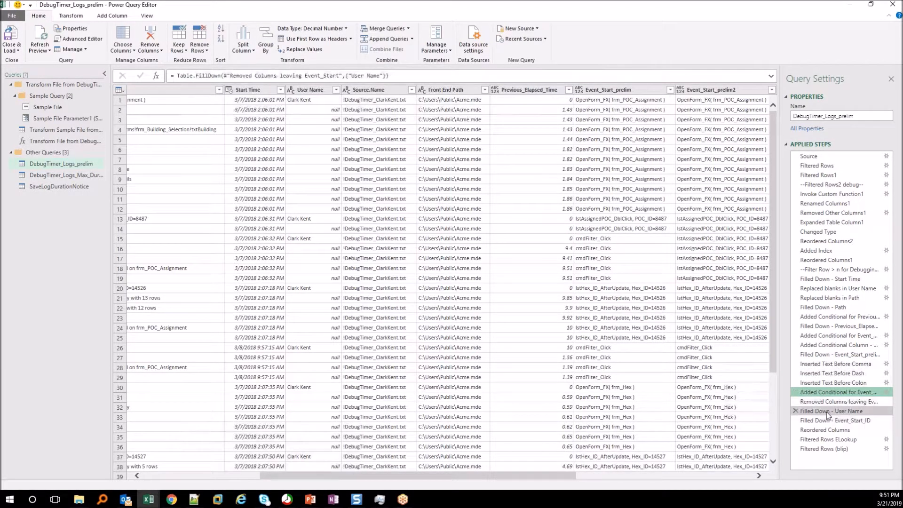
click(837, 421)
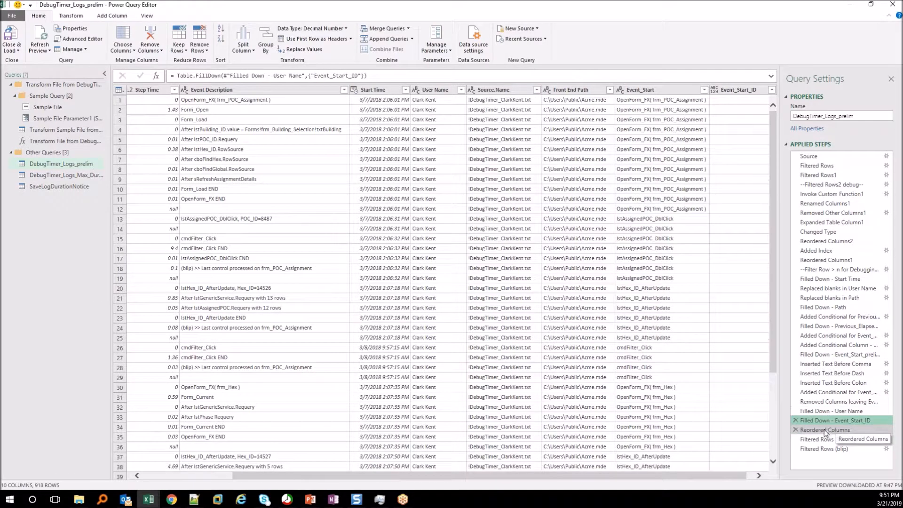
click(825, 431)
click(821, 440)
click(821, 449)
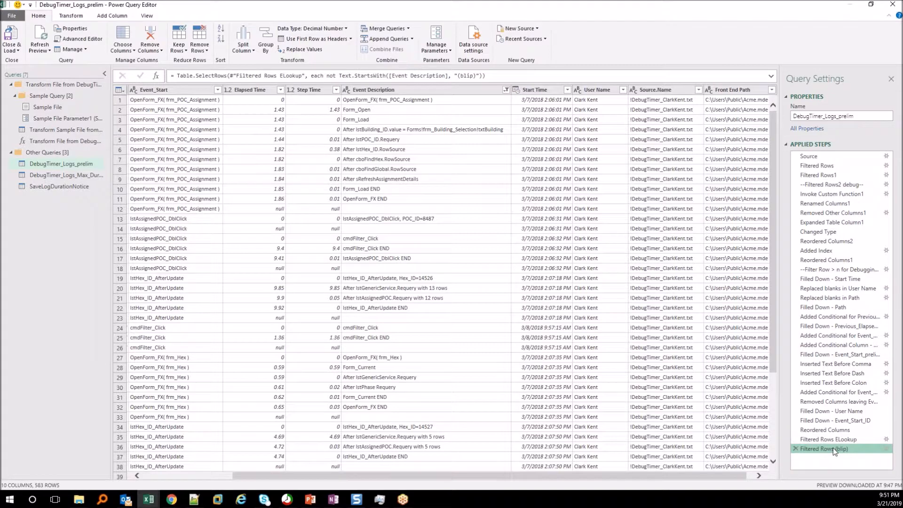
key(Up)
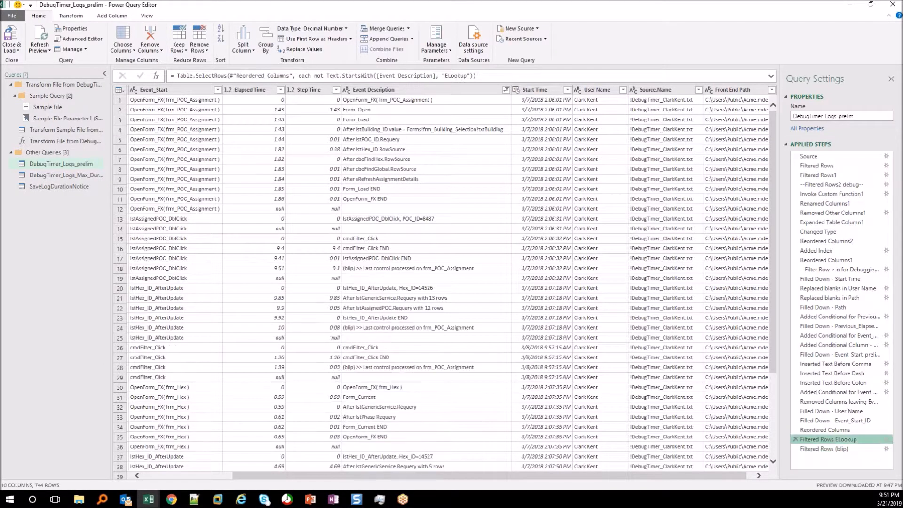
click(820, 451)
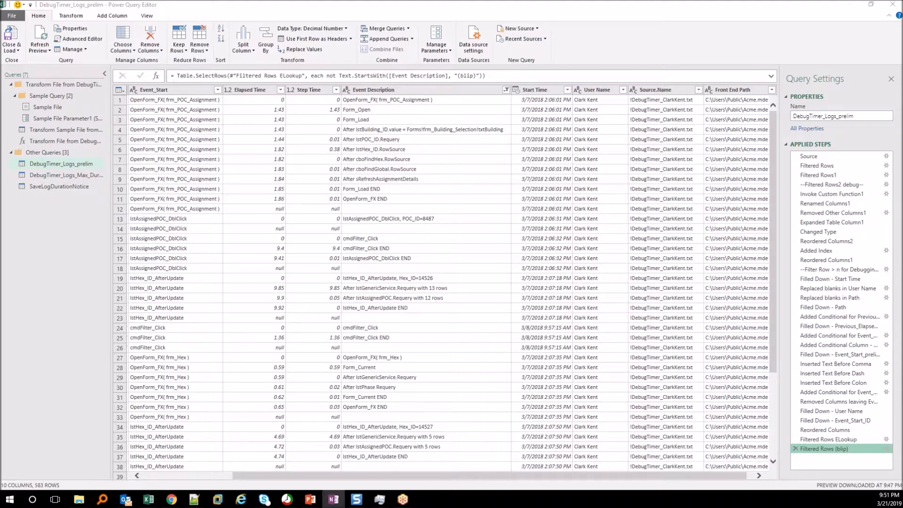
Step: Close the Power Query Editor and minimize the DebugTimer_Log_Viewer_PQ.xlsx workbook
click(845, 3)
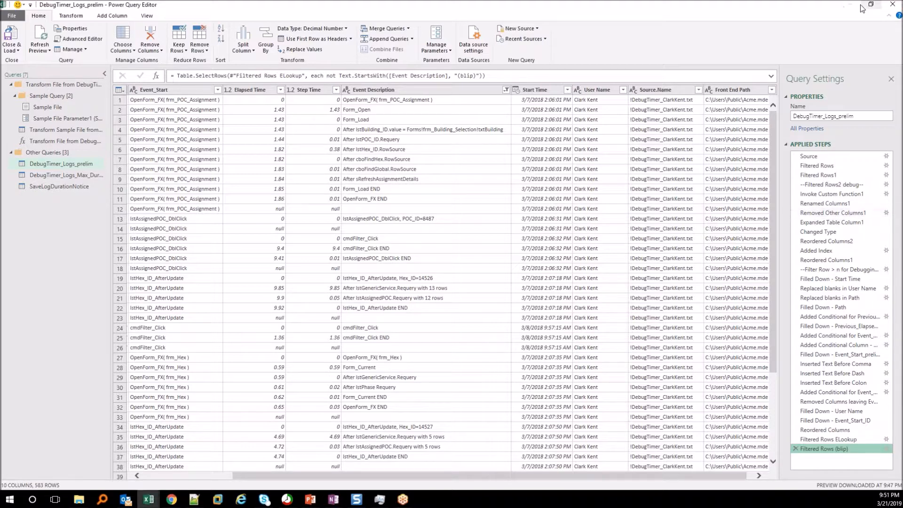
click(899, 4)
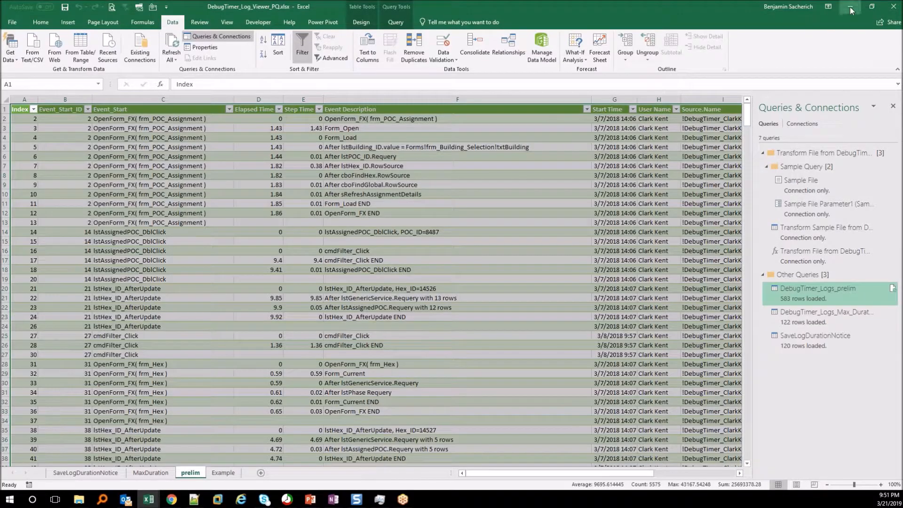
click(851, 7)
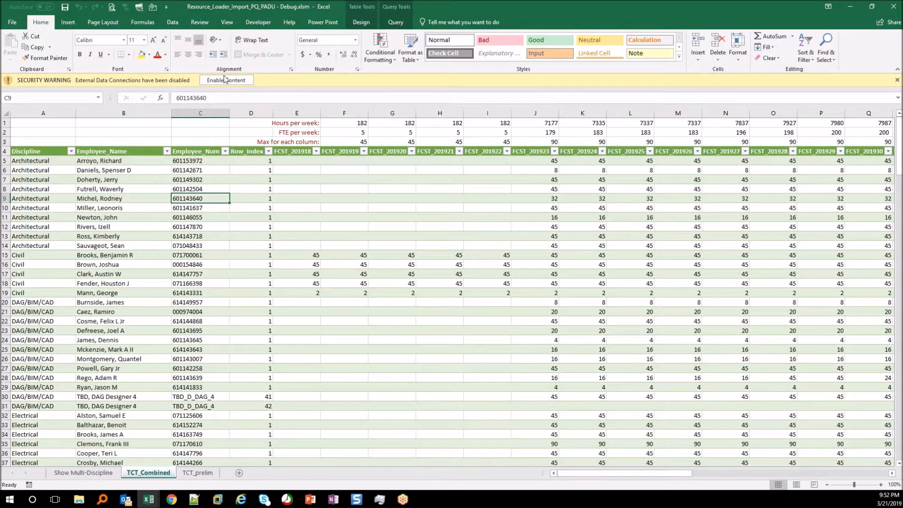
Step: Enable external data connections in Resource_Loader_Import_PQ_PADU - Debug.xlsm and try to refresh the TCT_Combined table
click(225, 80)
right_click(215, 206)
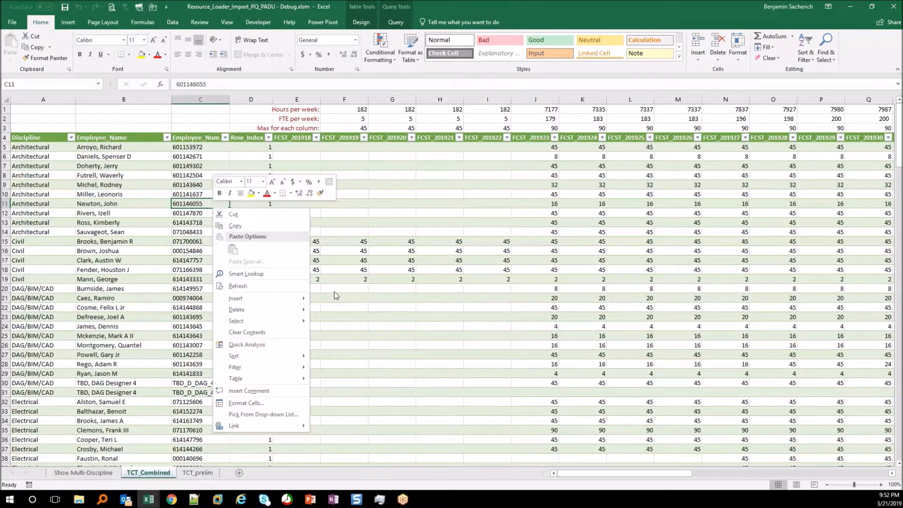
click(245, 286)
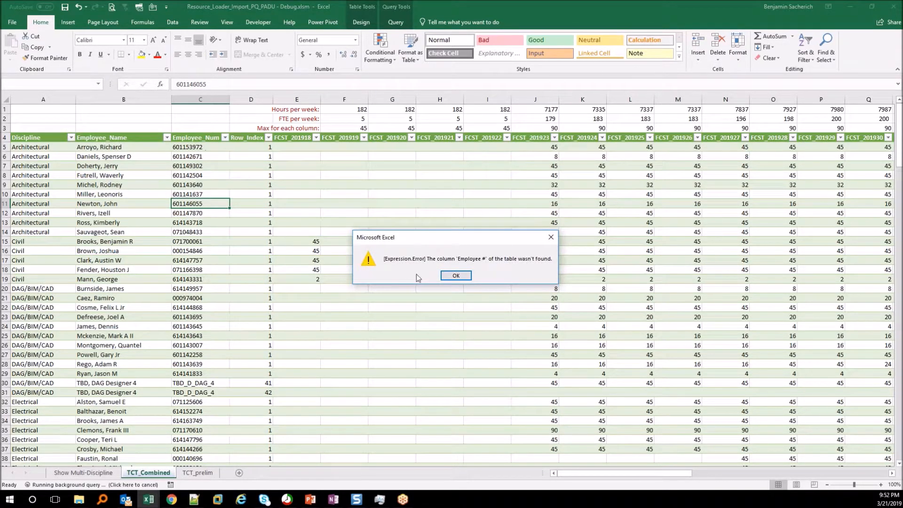
click(456, 276)
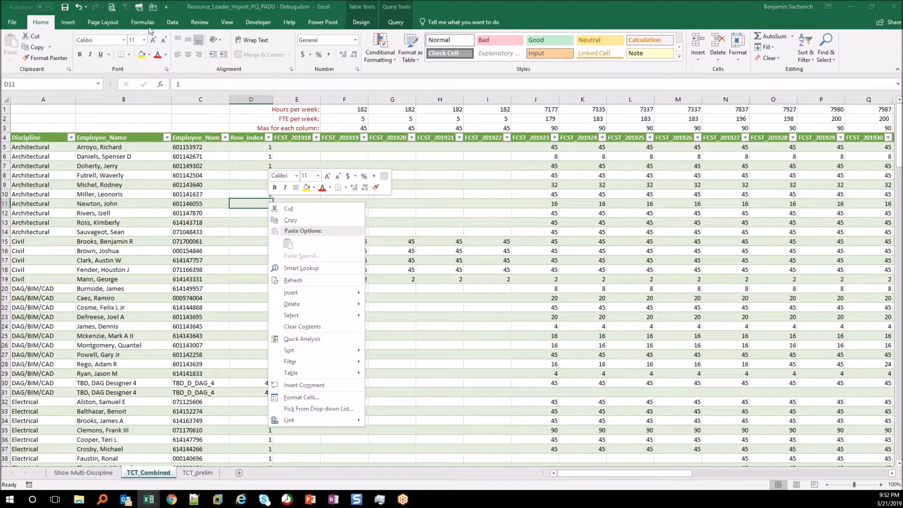
Step: Show the workbook's queries and connections, and open the TCT_prelim query for editing
click(173, 22)
click(206, 37)
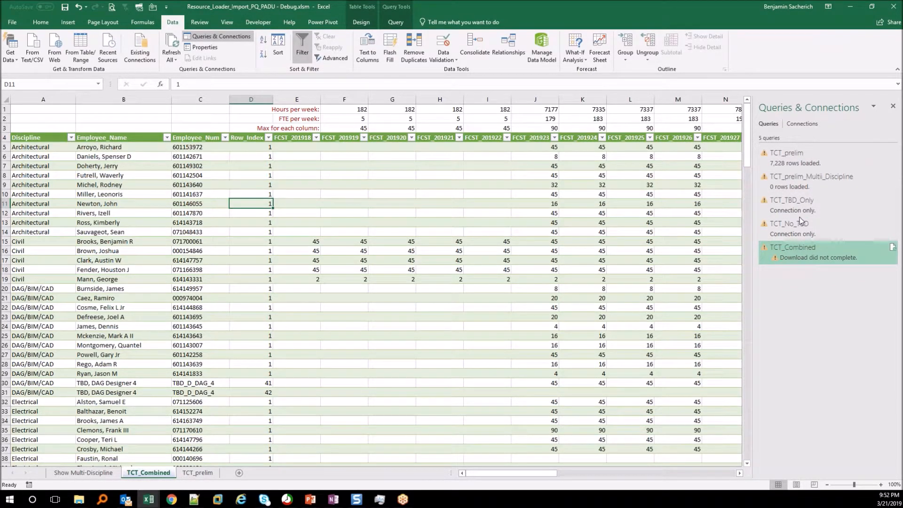
click(792, 155)
right_click(792, 155)
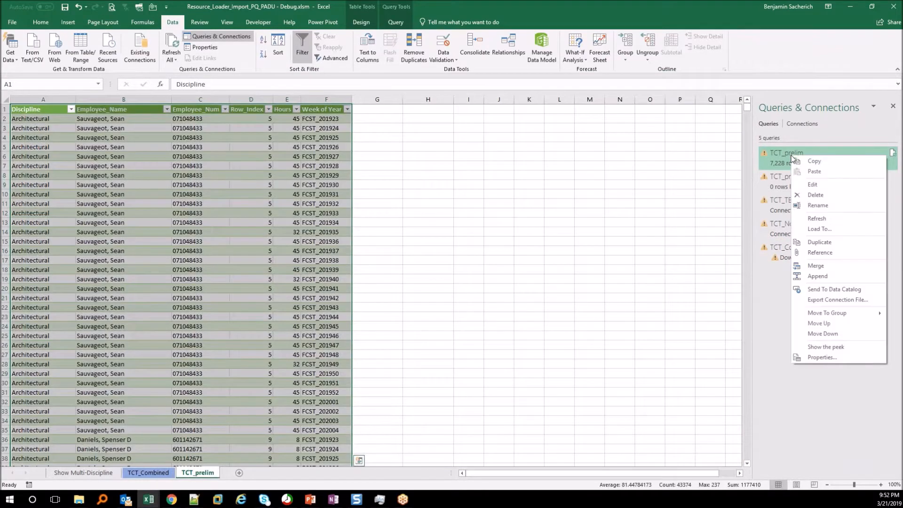
click(817, 186)
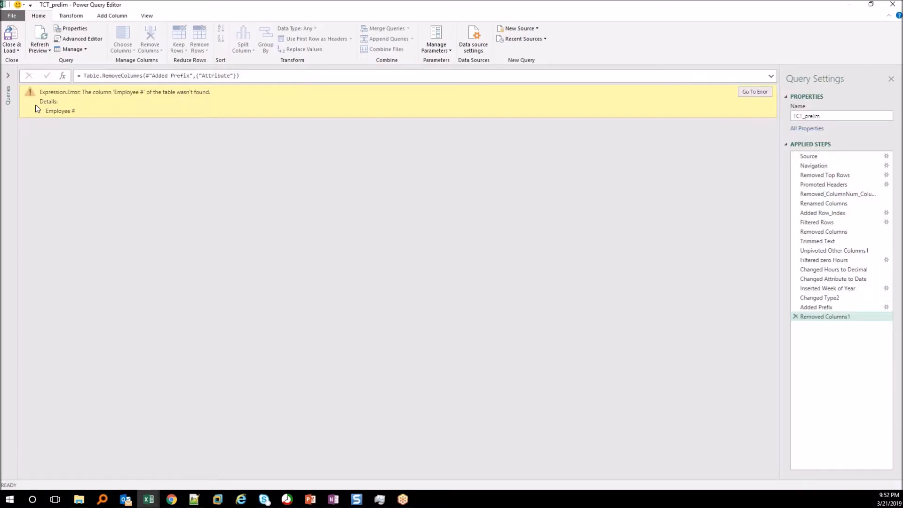
Step: Expand the query list, check the error in TCT_Combined, and go to the step causing the error in TCT_prelim
click(10, 77)
click(46, 129)
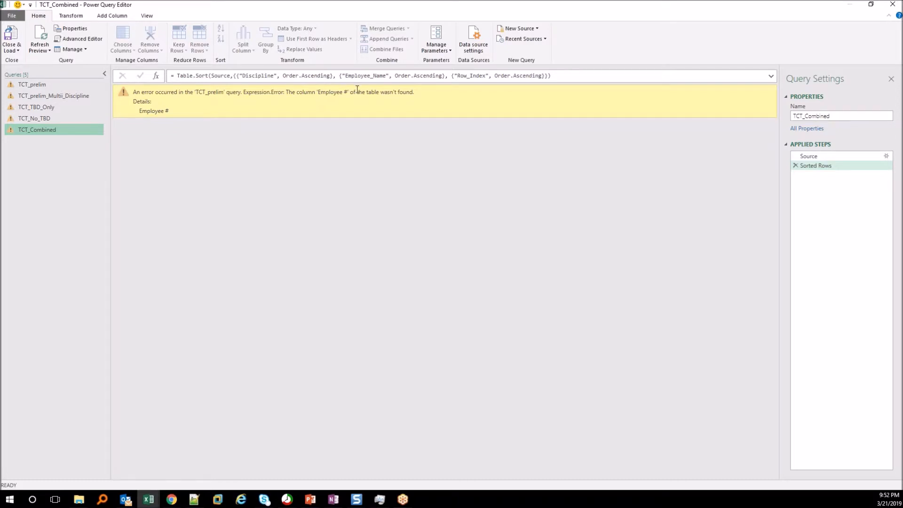
click(33, 84)
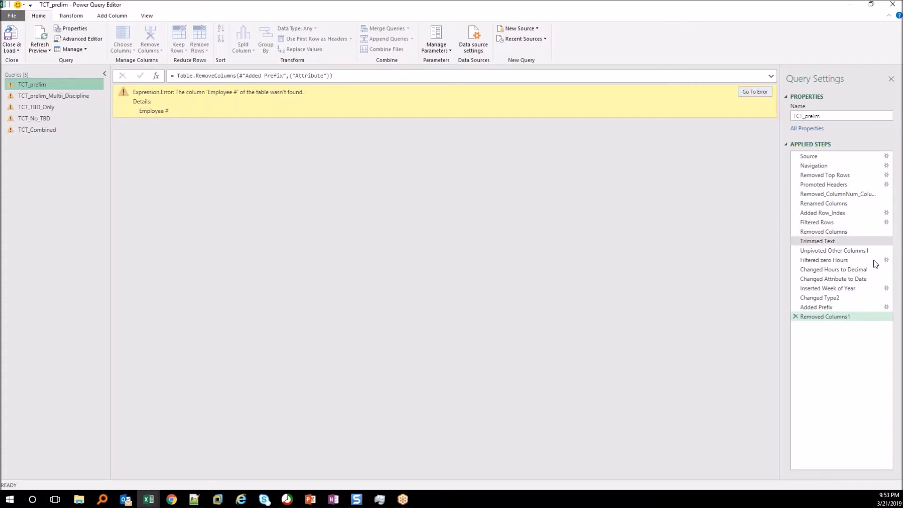
click(755, 92)
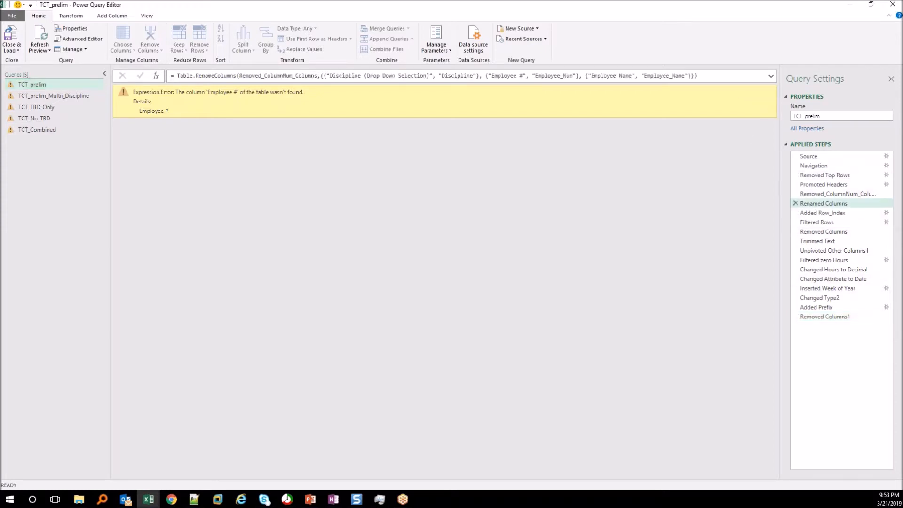
Step: Correct the Renamed Columns formula in TCT_prelim to rename "Employee Num" instead of the missing "Employee #", checking the preceding step's column names
click(844, 191)
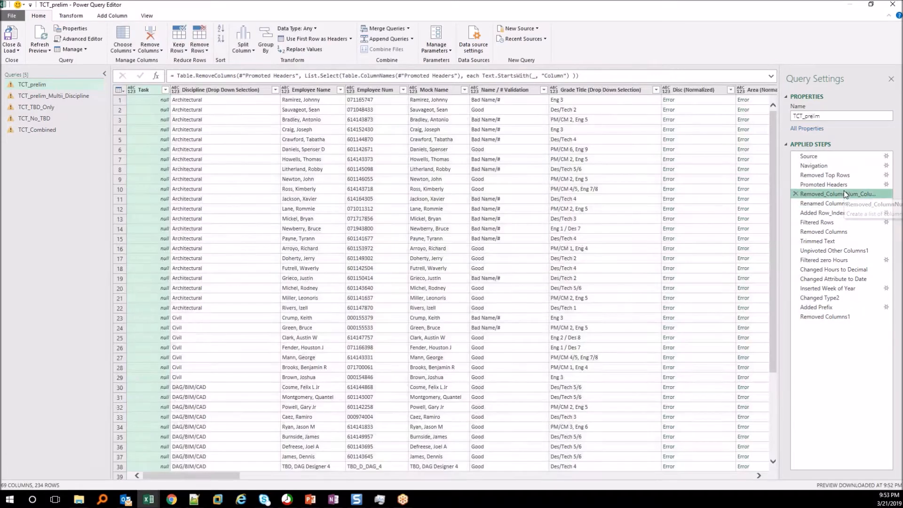
click(820, 203)
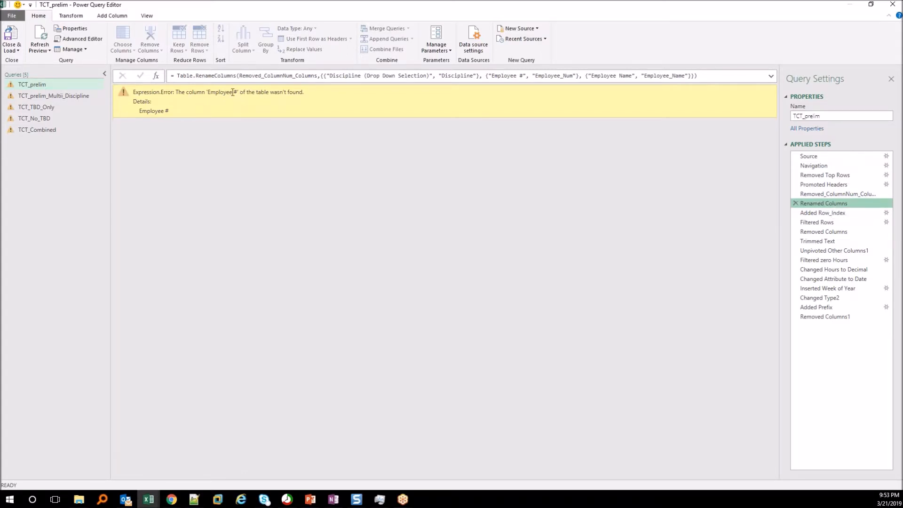
click(522, 75)
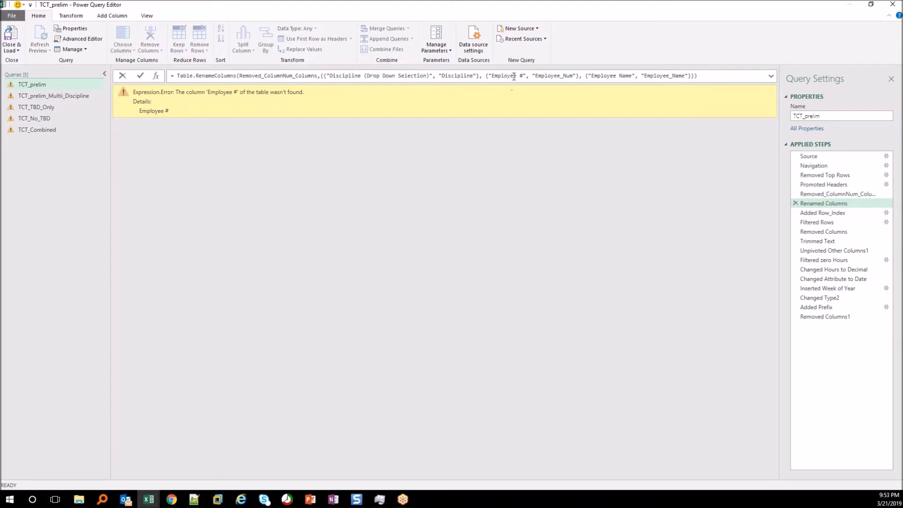
click(813, 195)
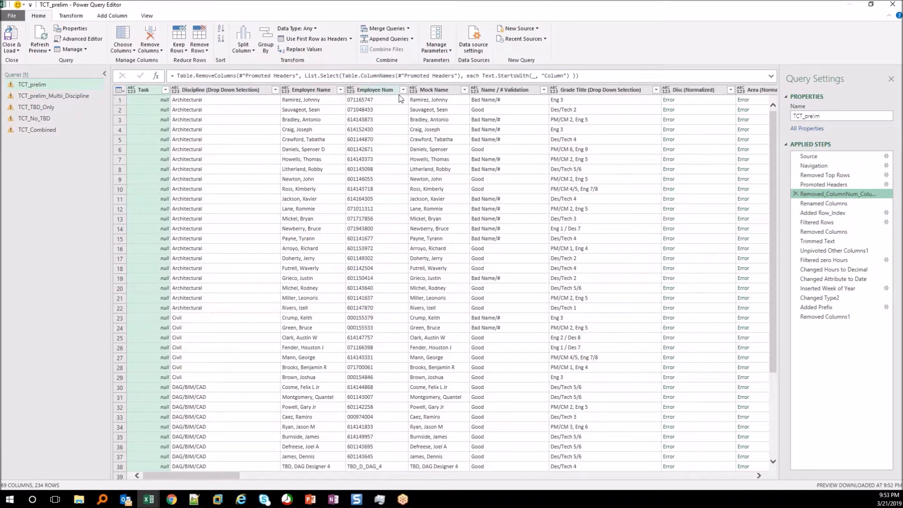
click(828, 204)
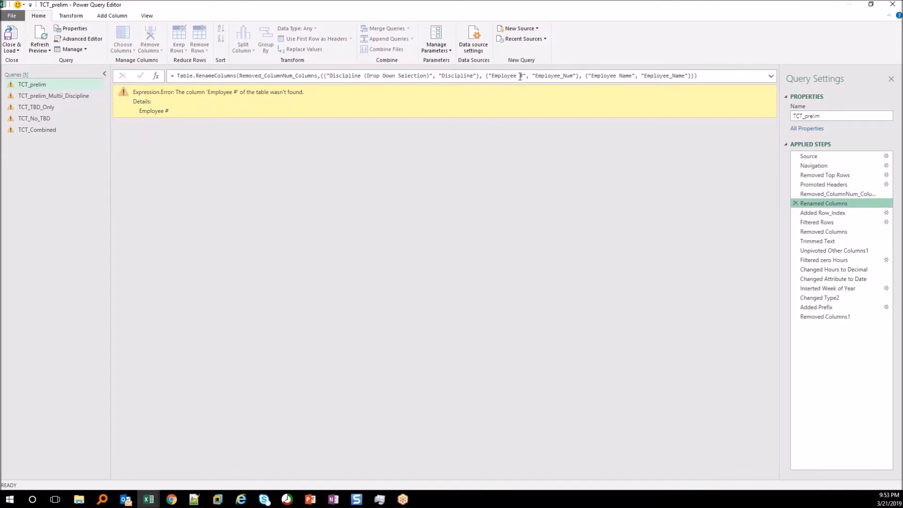
click(520, 76)
key(BackSpace)
text(Num)
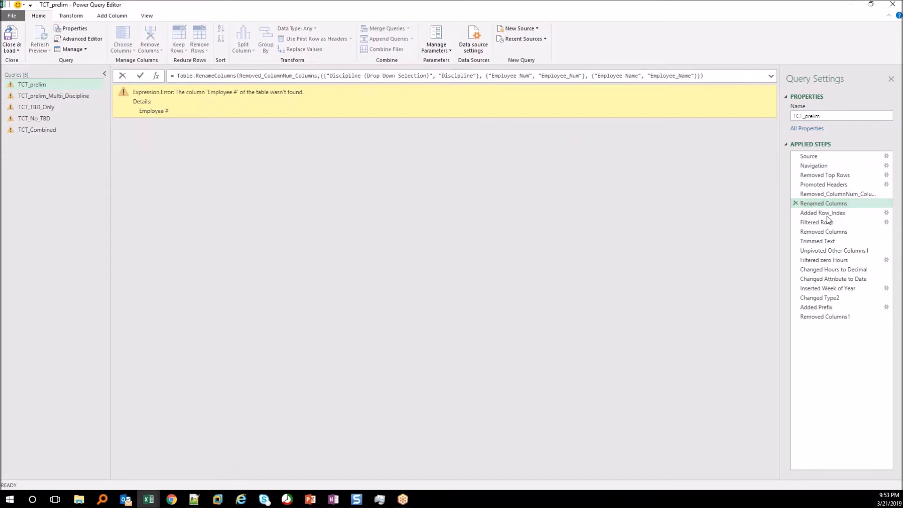
key(Return)
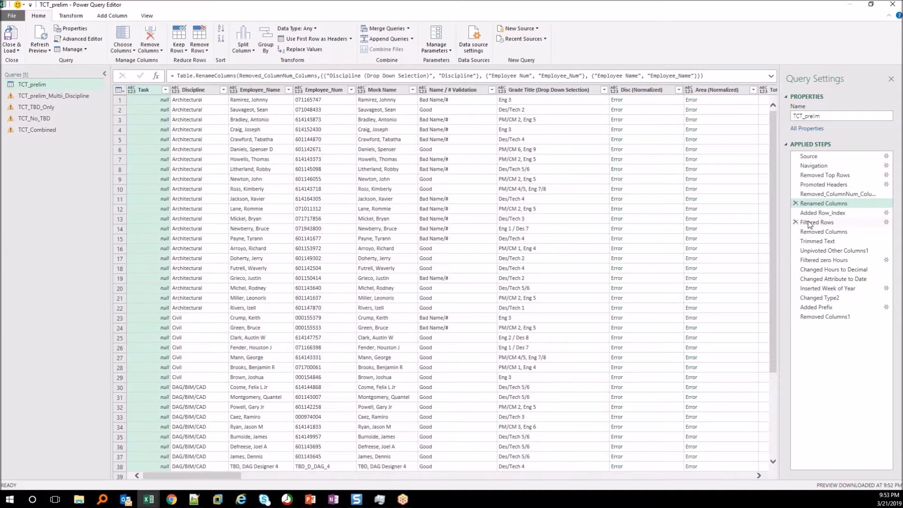
Step: Refresh the preview at TCT_prelim's last step and check the TCT_Combined query
click(825, 318)
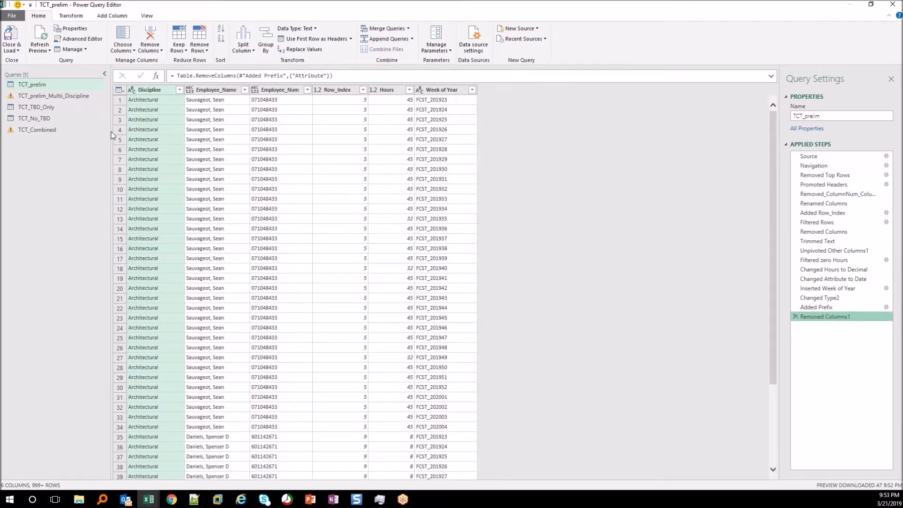
click(42, 36)
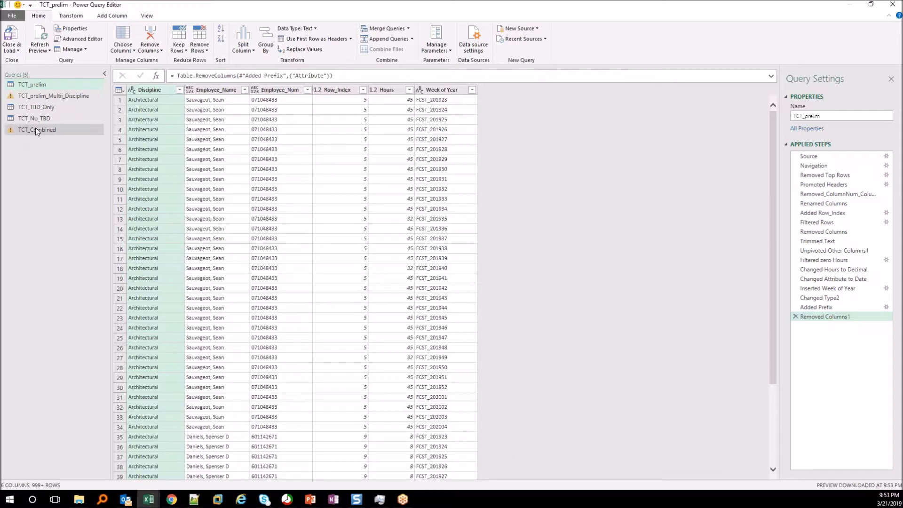
click(24, 128)
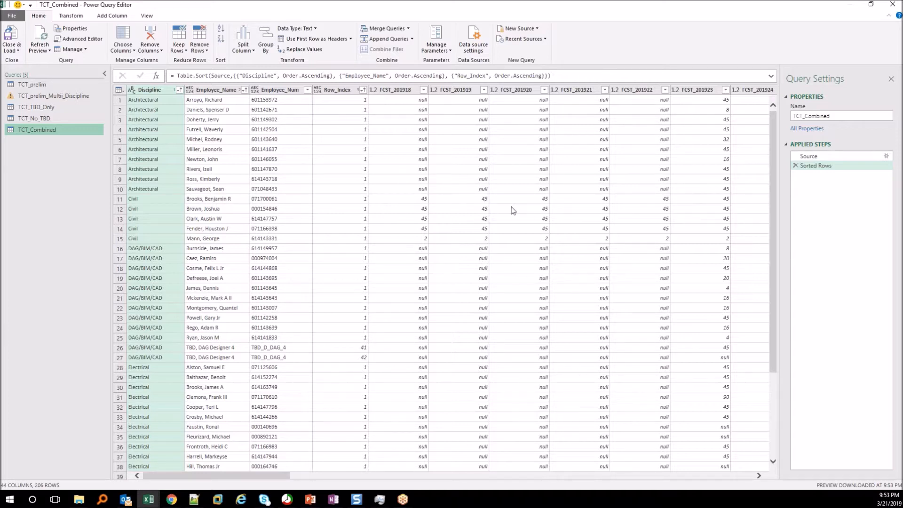
click(502, 189)
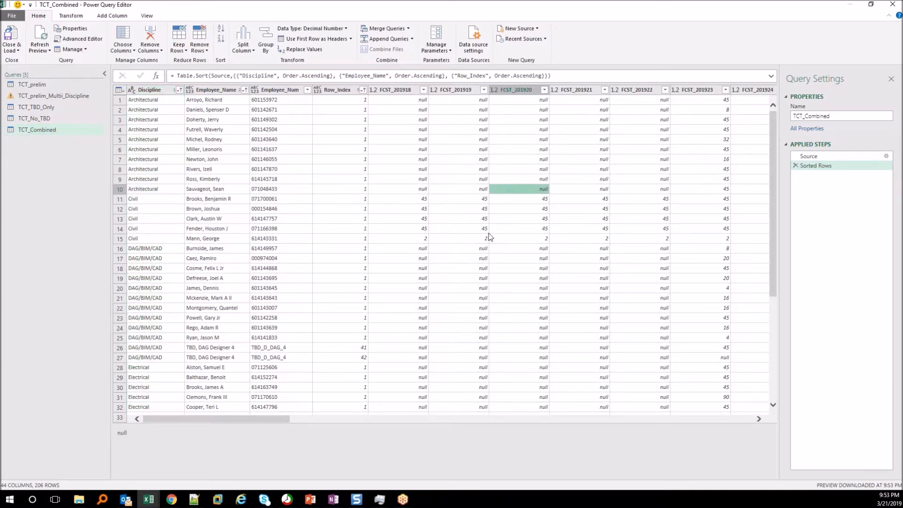
Step: In the TCT_No_TBD_Package_List query, examine the Source, Filter = No TBD and Grouped Rows steps, including the package and employee columns
click(573, 492)
drag(578, 506, 436, 507)
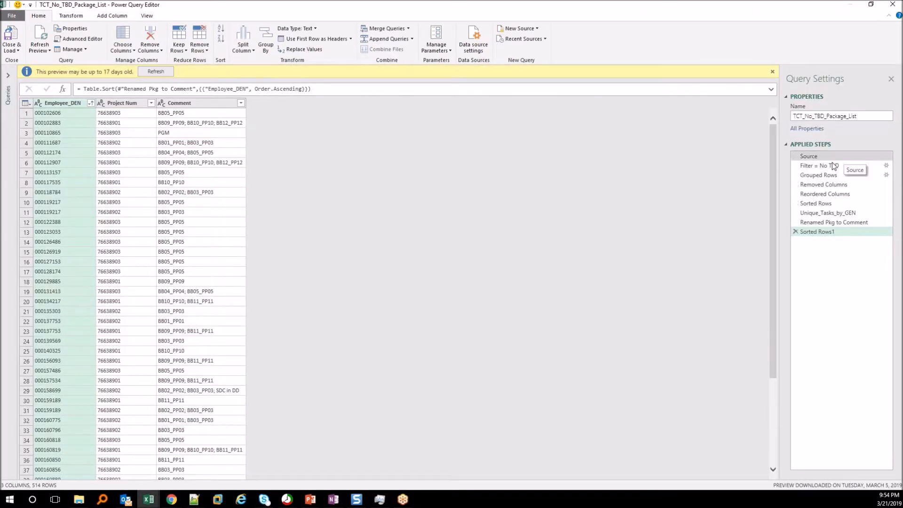
click(805, 156)
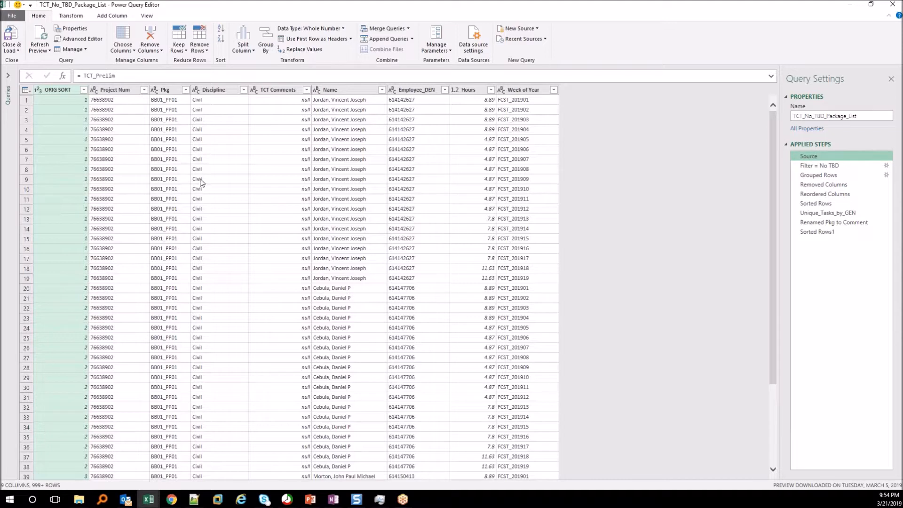
click(166, 89)
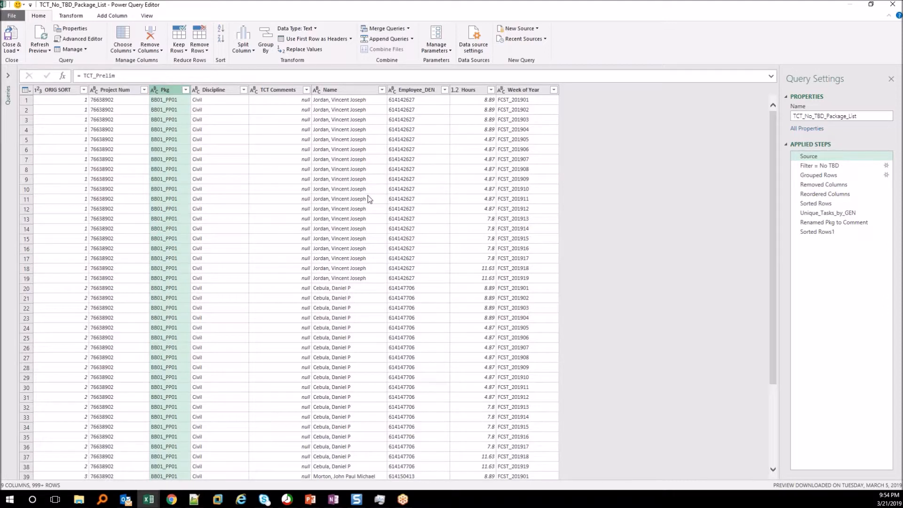
click(821, 166)
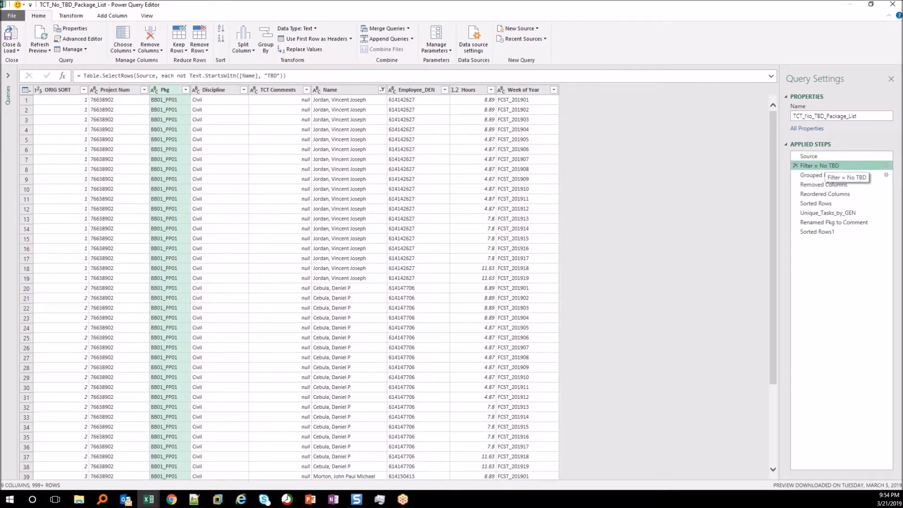
click(821, 175)
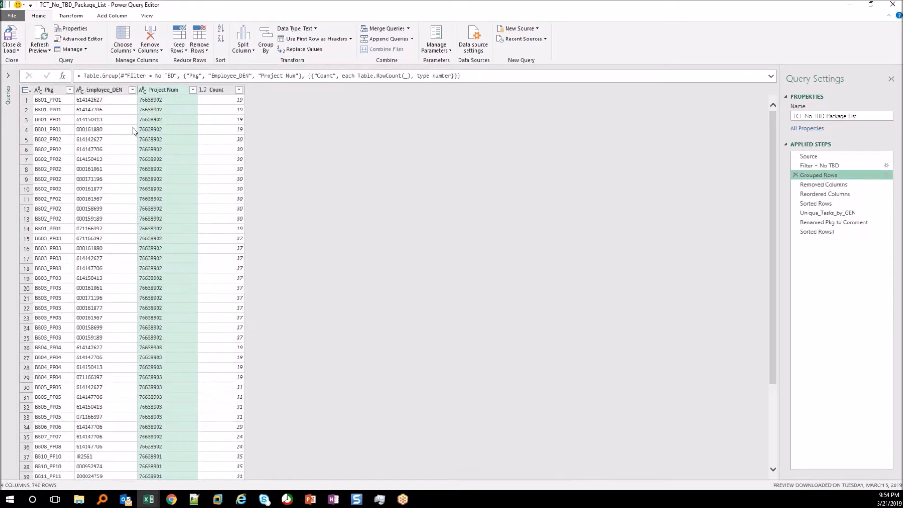
click(85, 101)
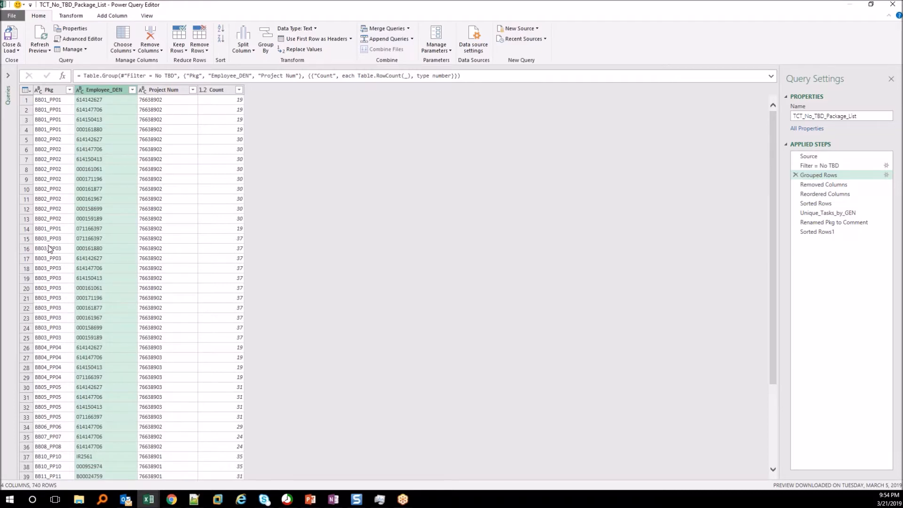
click(53, 162)
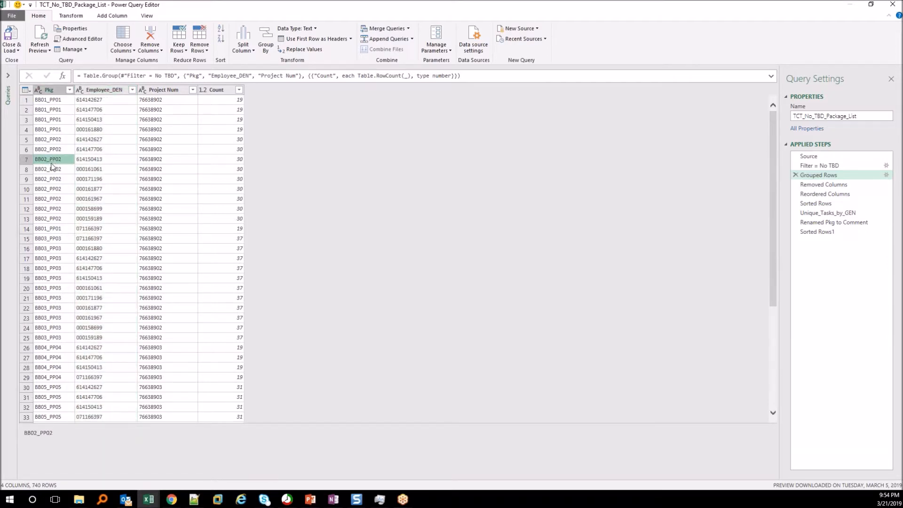
Step: Insert a filter after the Filter = No TBD step that keeps only one employee in the Name column
click(821, 166)
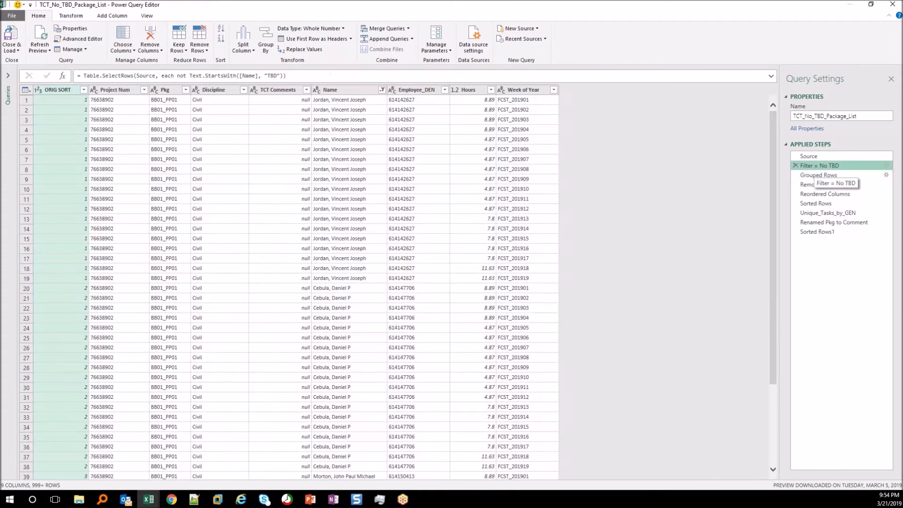
click(382, 90)
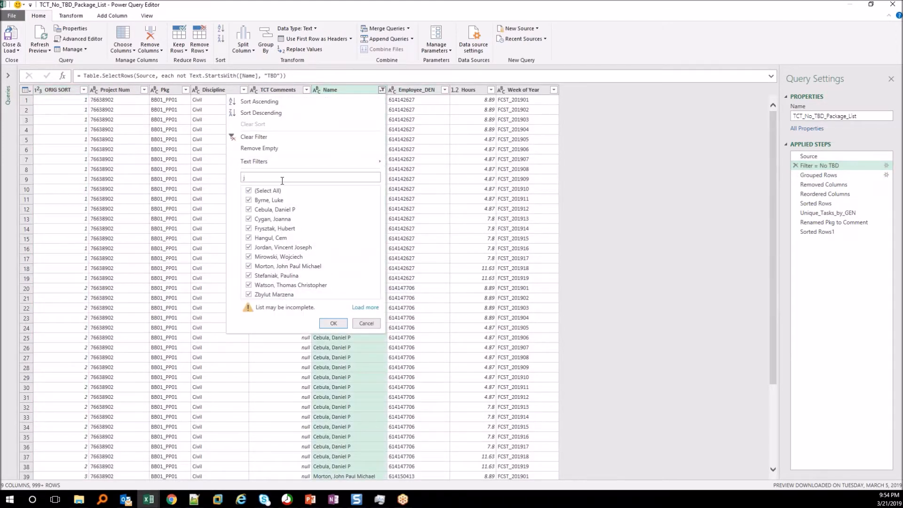
click(333, 323)
Step: Trace the filtered rows from Grouped Rows through Unique_Tasks_by_GEN, widening the Pkg column to read the combined packages
click(821, 185)
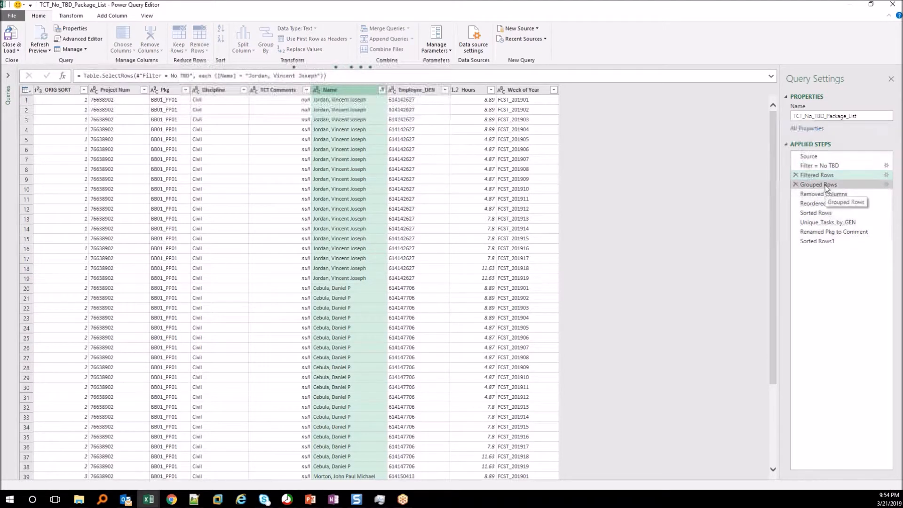
click(821, 194)
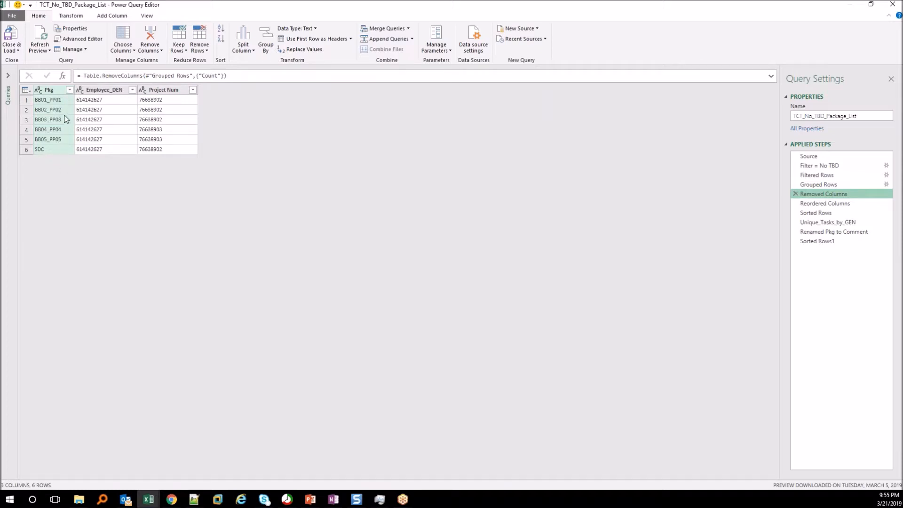
click(834, 203)
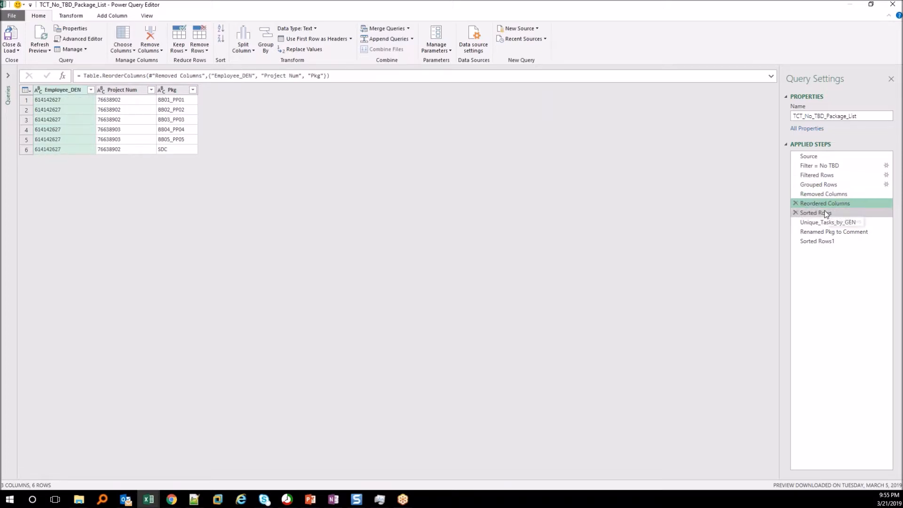
click(824, 214)
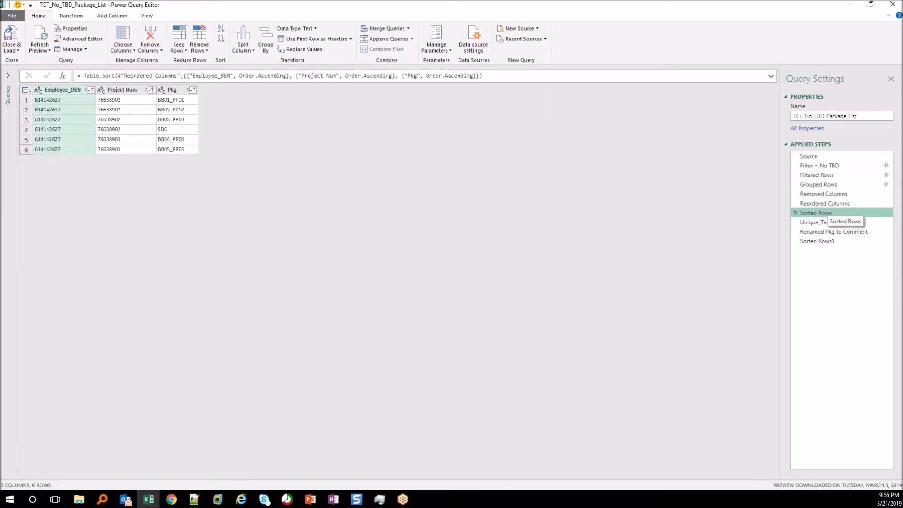
click(823, 224)
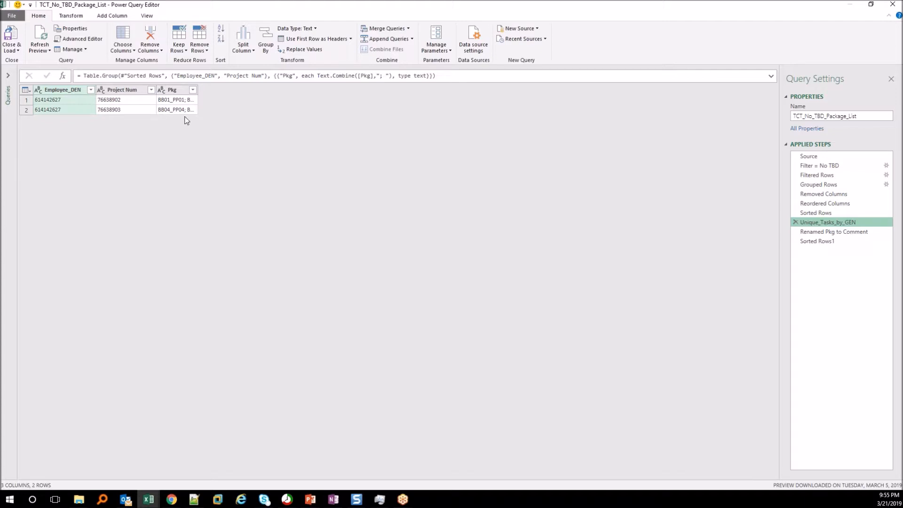
drag(198, 89, 439, 88)
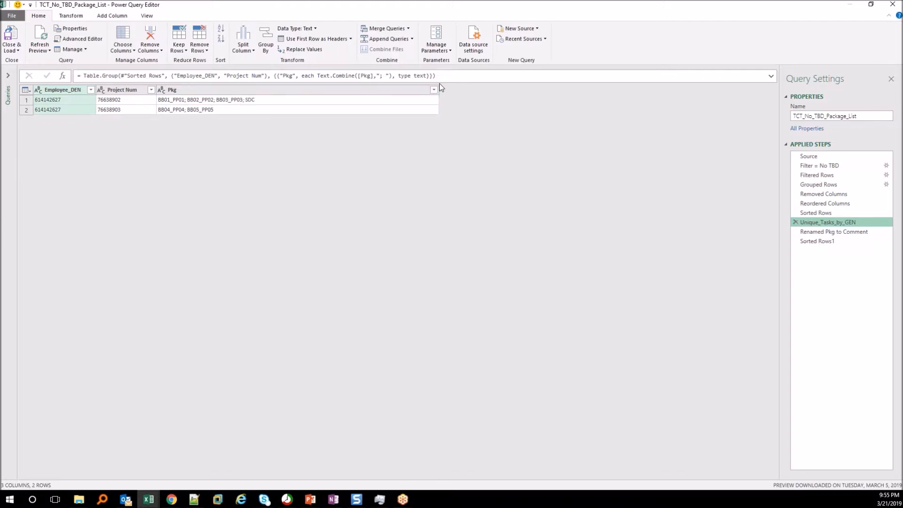
Step: Examine the Text.Combine separator and compare Sorted Rows with the packages combined per project number in Unique_Tasks_by_GEN
double_click(383, 75)
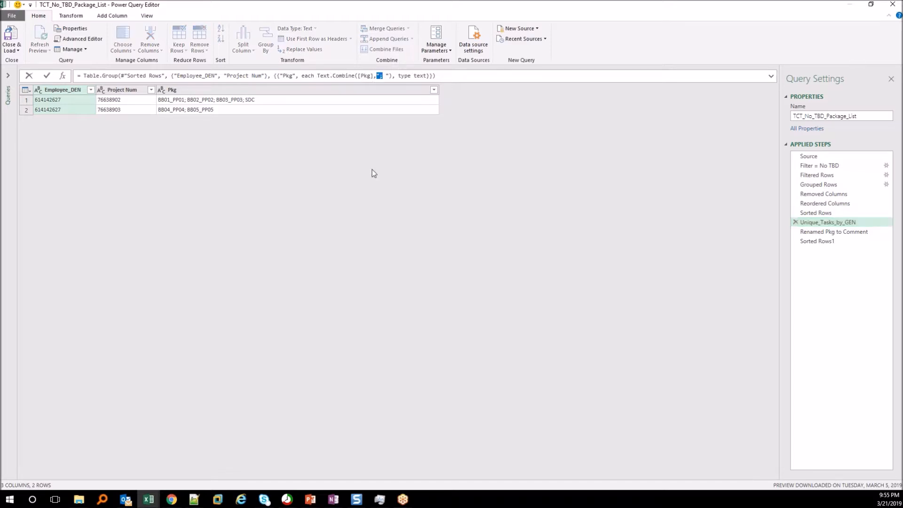
click(385, 75)
key(BackSpace)
click(818, 213)
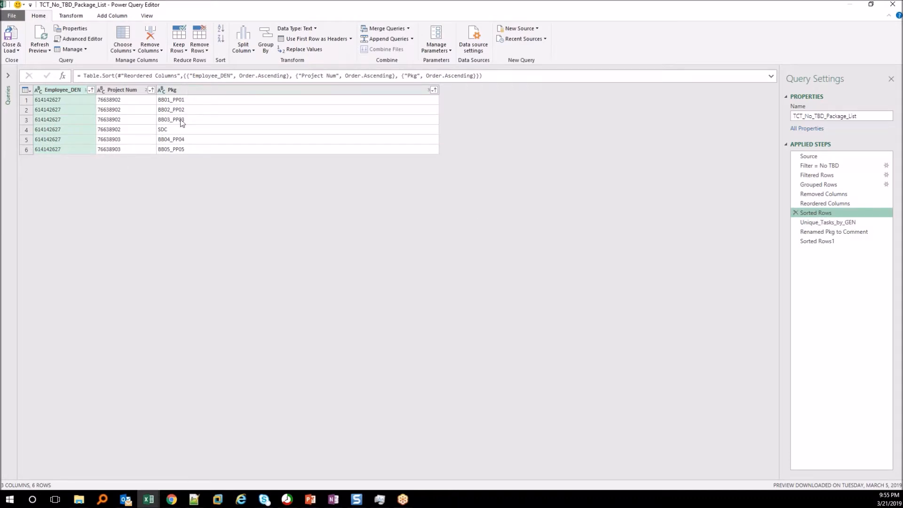
click(826, 223)
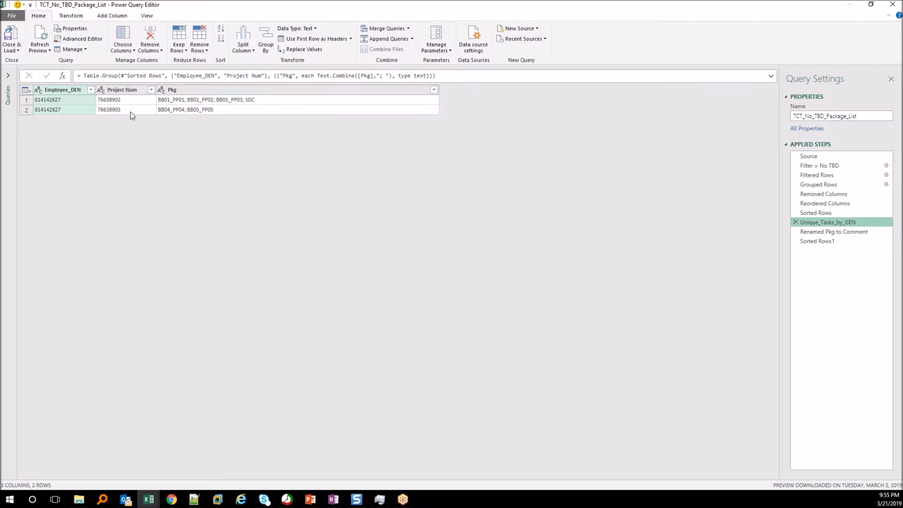
click(119, 101)
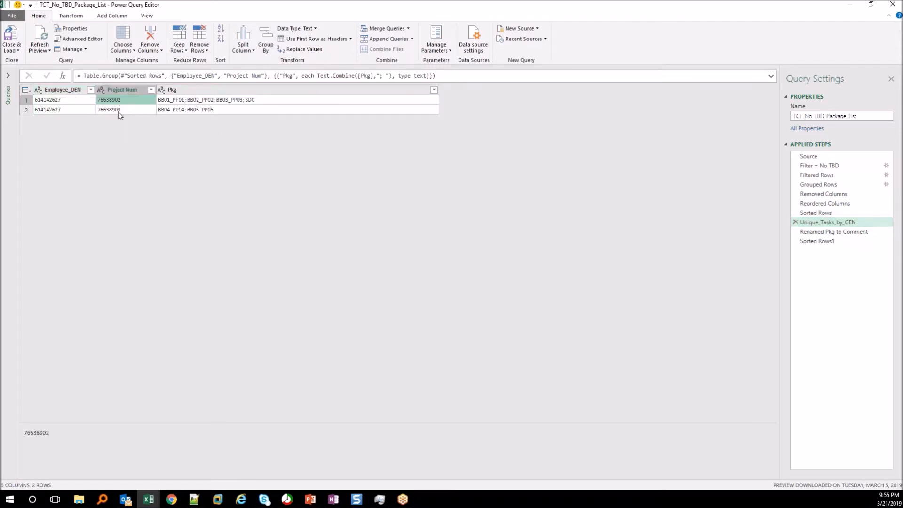
click(123, 111)
click(127, 100)
click(127, 110)
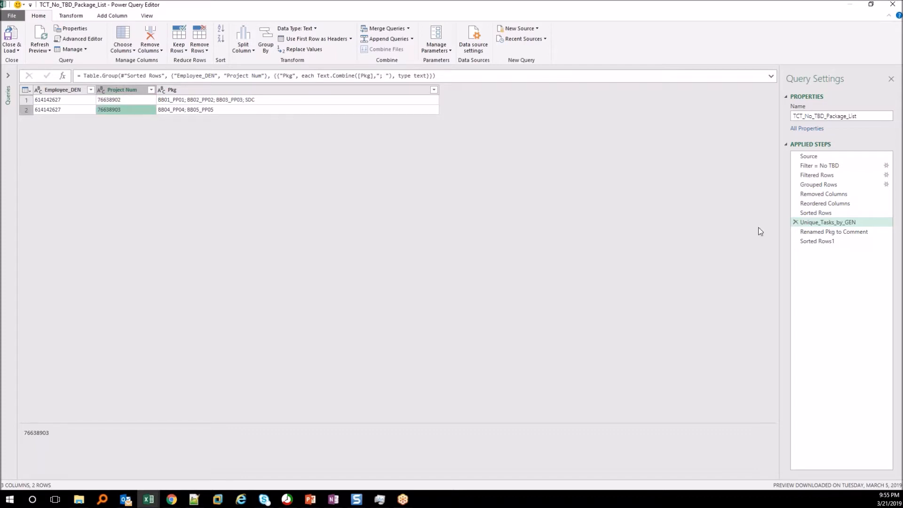
Step: Examine the Renamed Pkg to Comment step with a widened Comment column, and the employee and project columns in Sorted Rows1
click(839, 233)
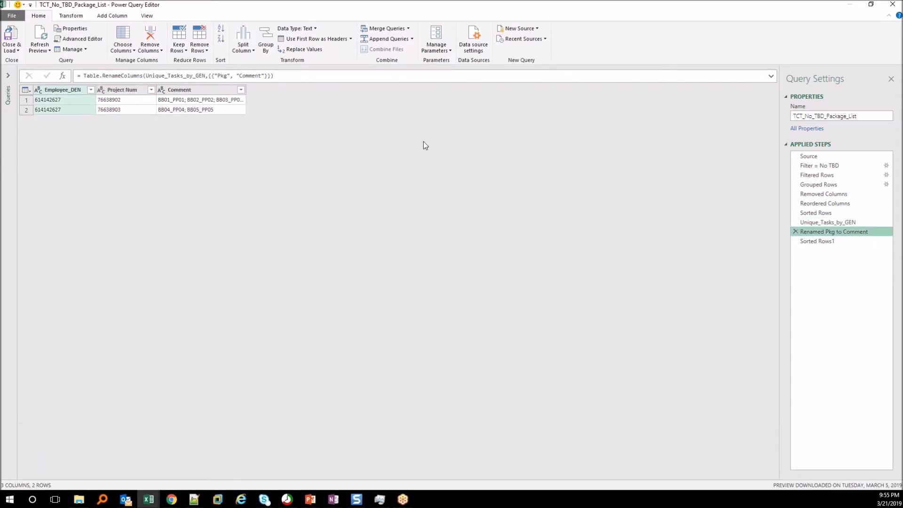
double_click(247, 89)
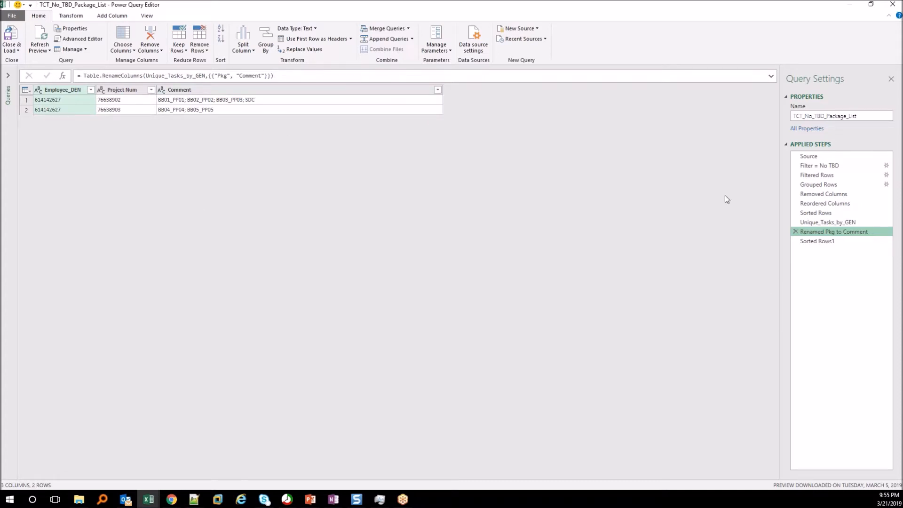
click(817, 241)
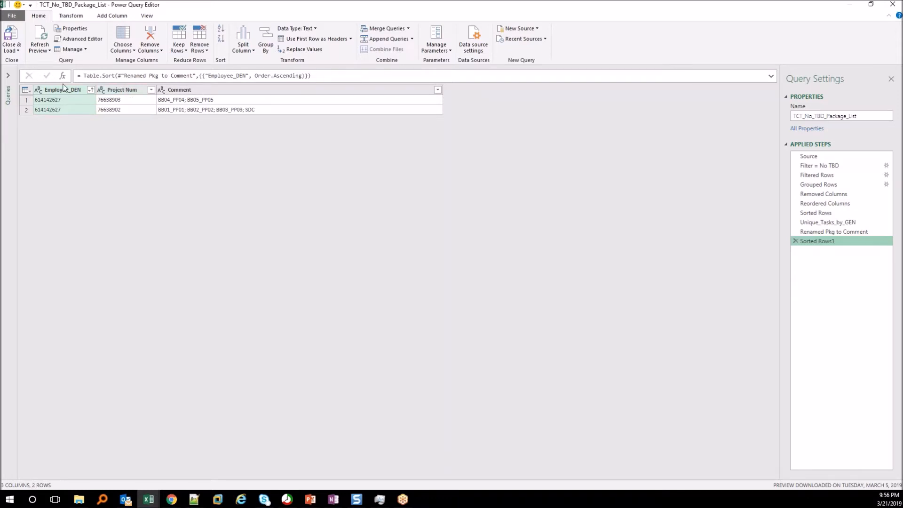
click(143, 91)
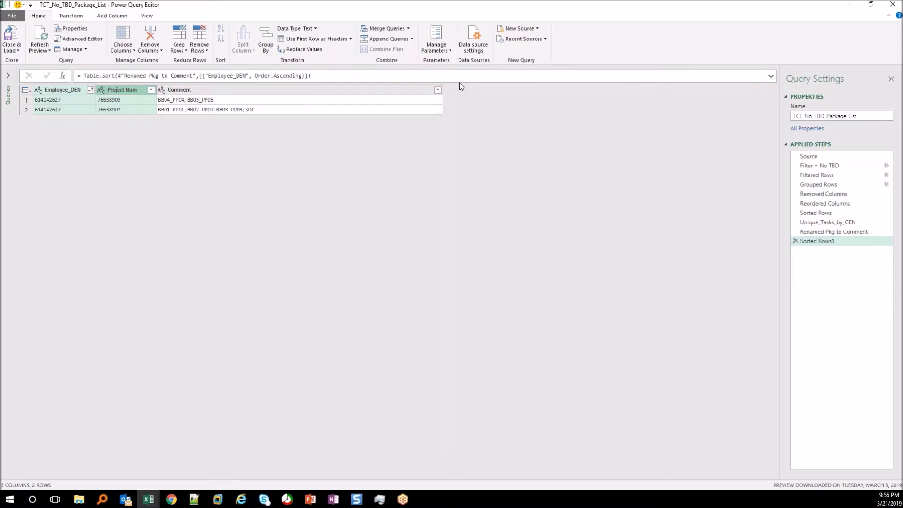
Step: Start merging TCT_No_TBD_Package_List with TCT_Prelim as the second table
click(408, 29)
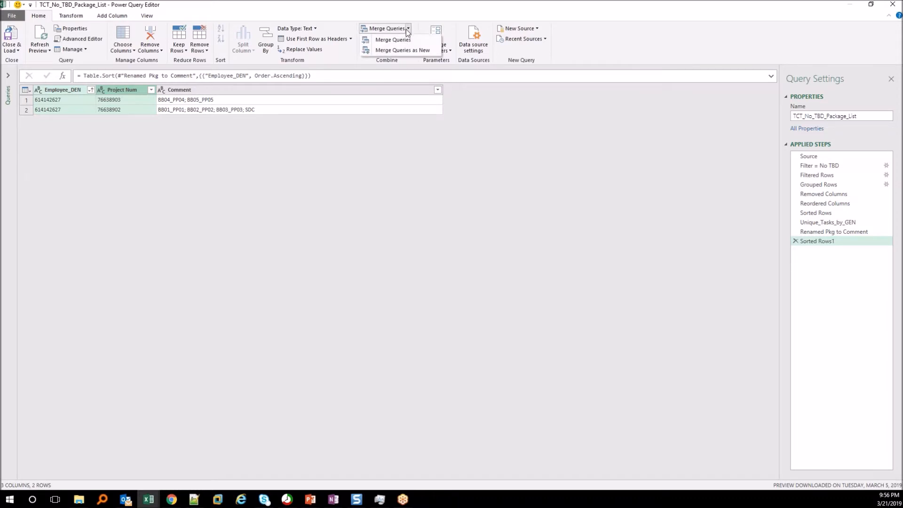
click(400, 43)
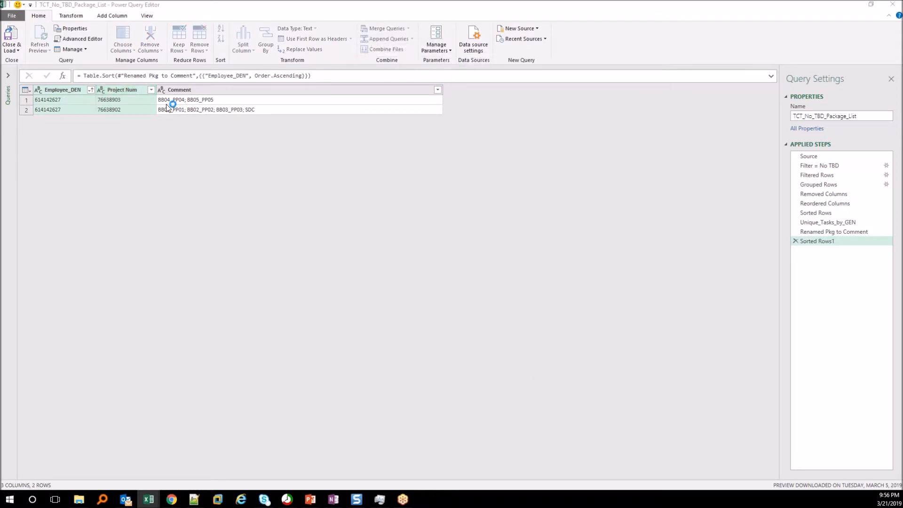
click(406, 248)
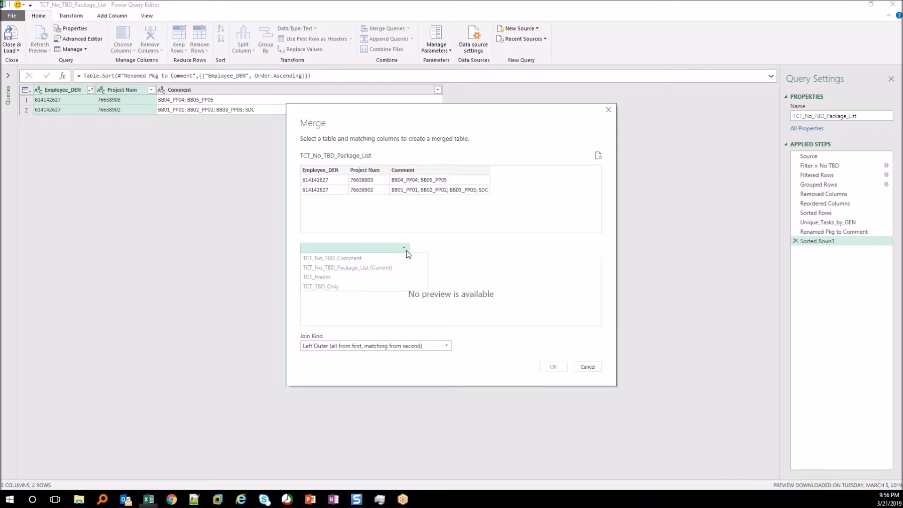
click(335, 277)
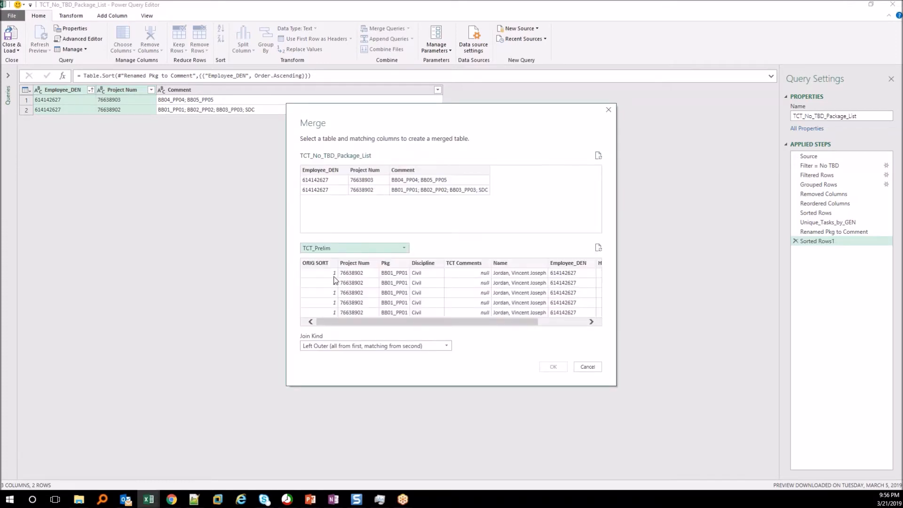
Step: Try a single-column match between the two tables, first on Employee_DEN and then on Project Num
click(328, 170)
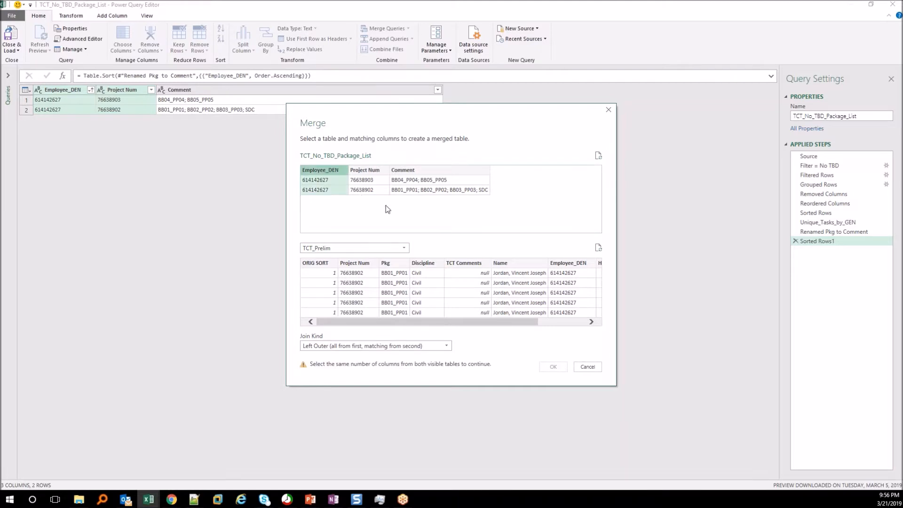
click(572, 263)
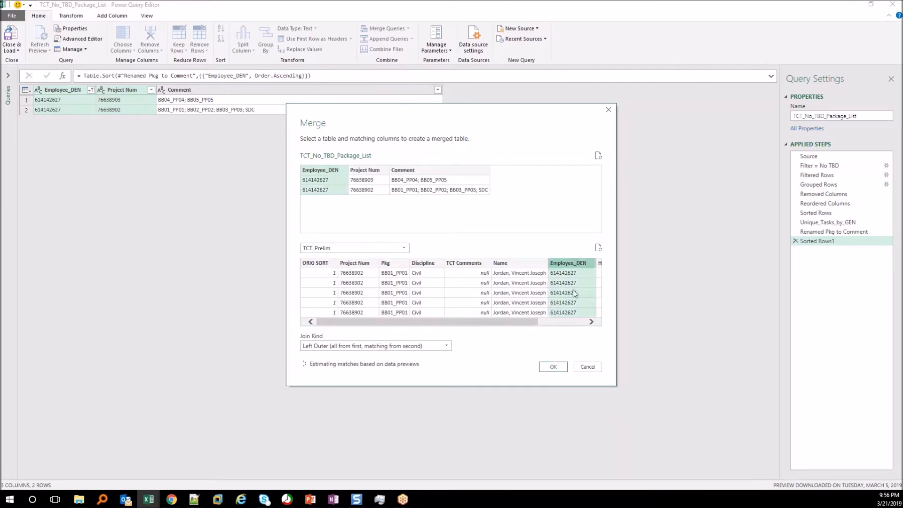
click(591, 322)
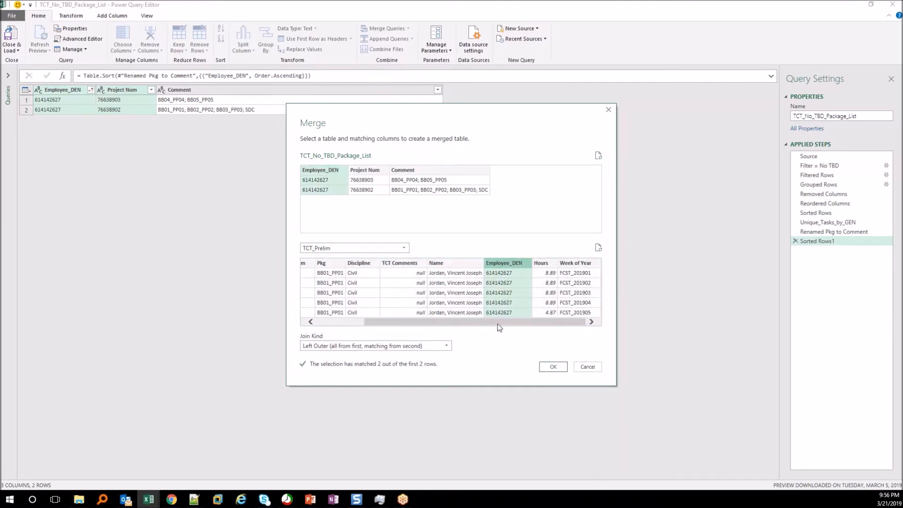
drag(534, 323, 417, 323)
click(367, 171)
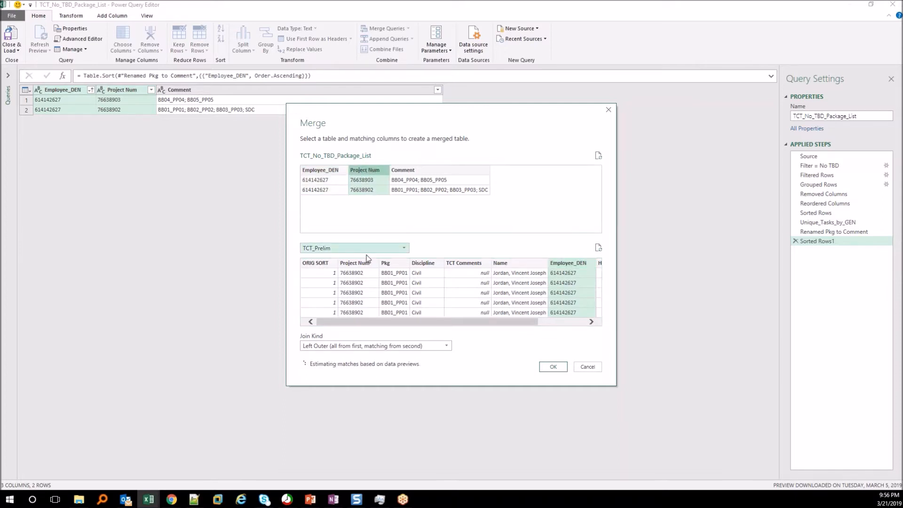
click(362, 263)
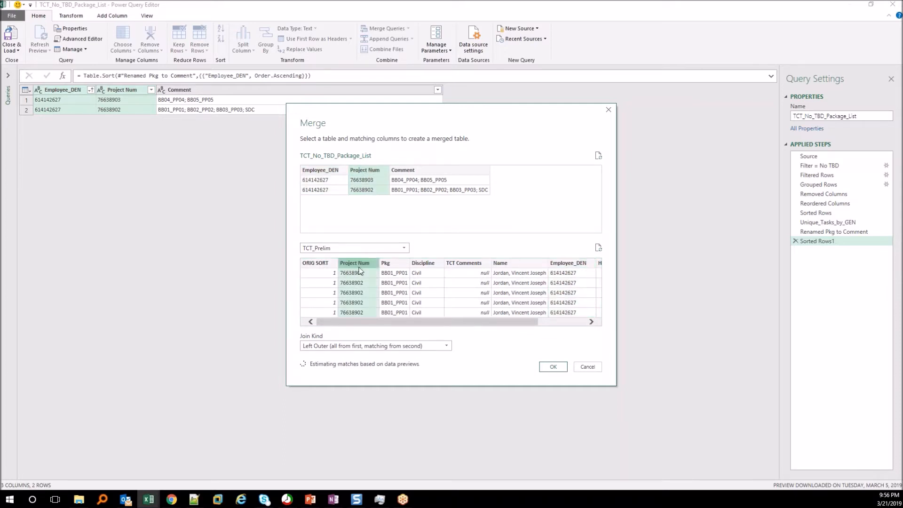
Step: Complete the Left Outer merge on Employee_DEN plus Project Num, and view the TCT_Prelim columns available to expand without expanding them
click(335, 170)
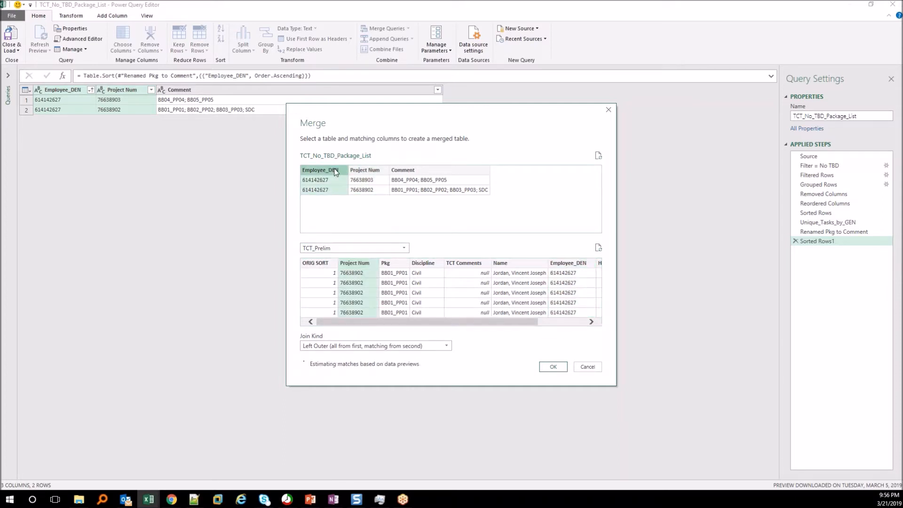
click(568, 263)
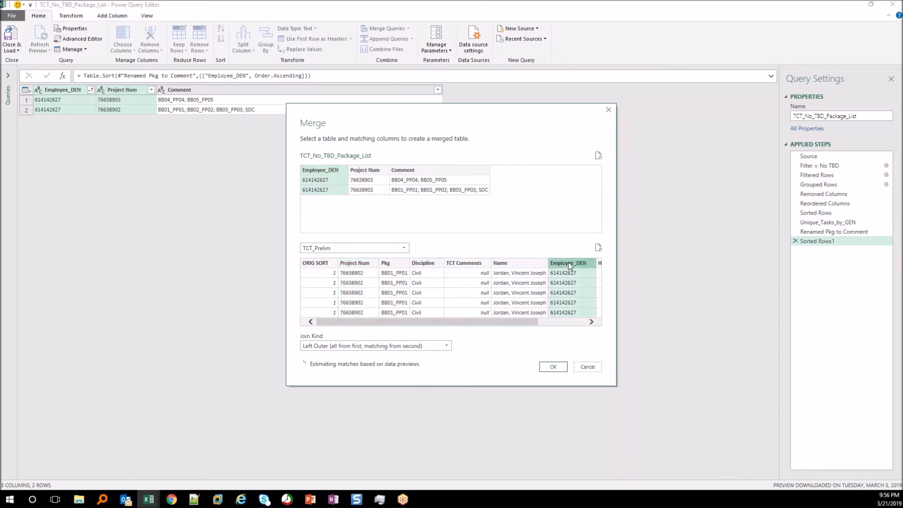
ctrl+click(366, 170)
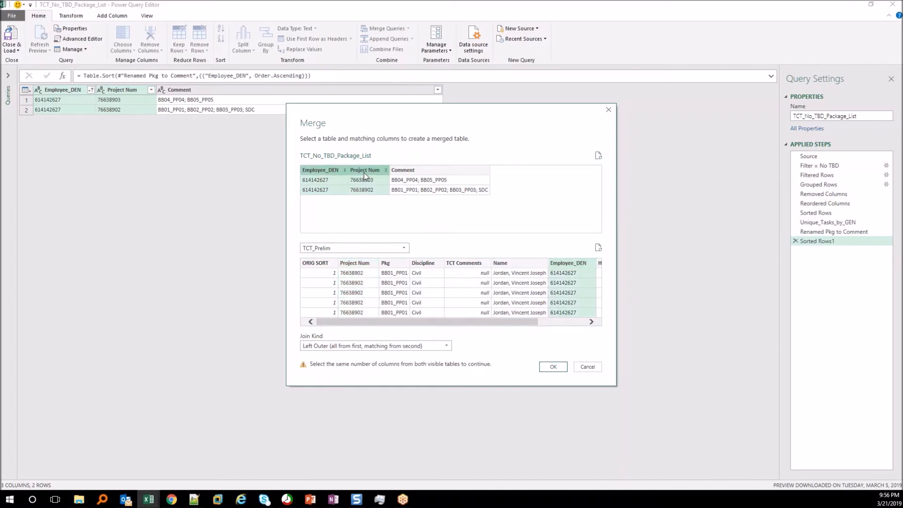
ctrl+click(361, 264)
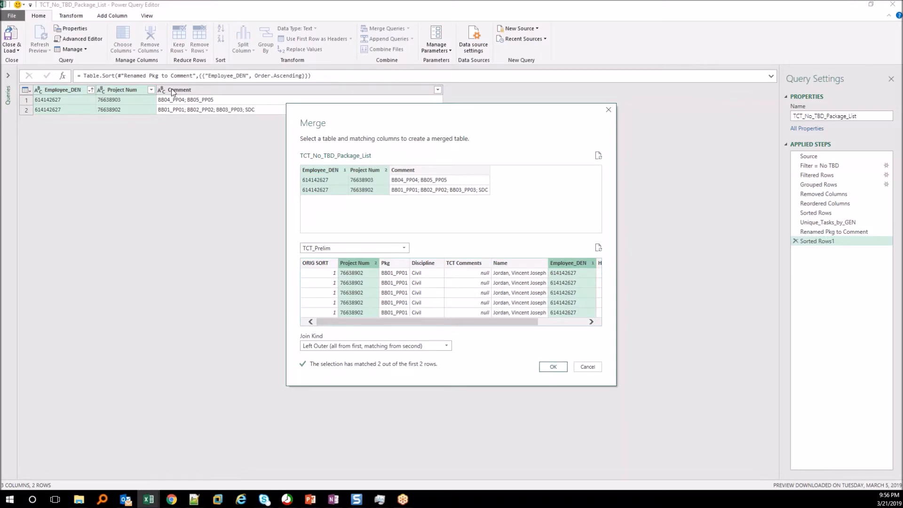
click(555, 367)
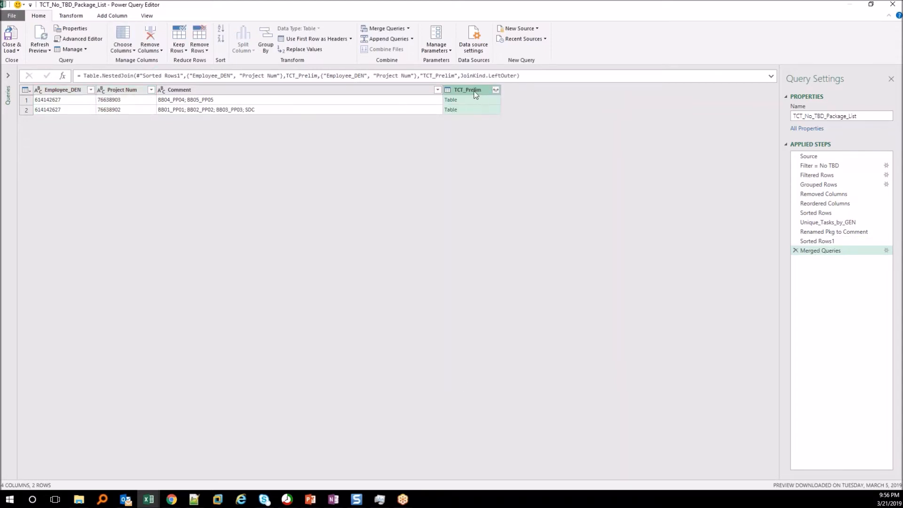
click(496, 89)
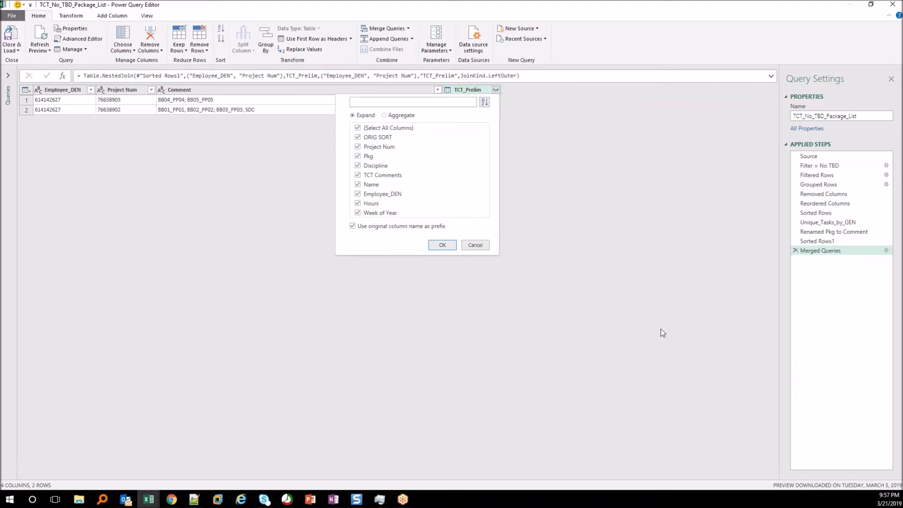
click(479, 246)
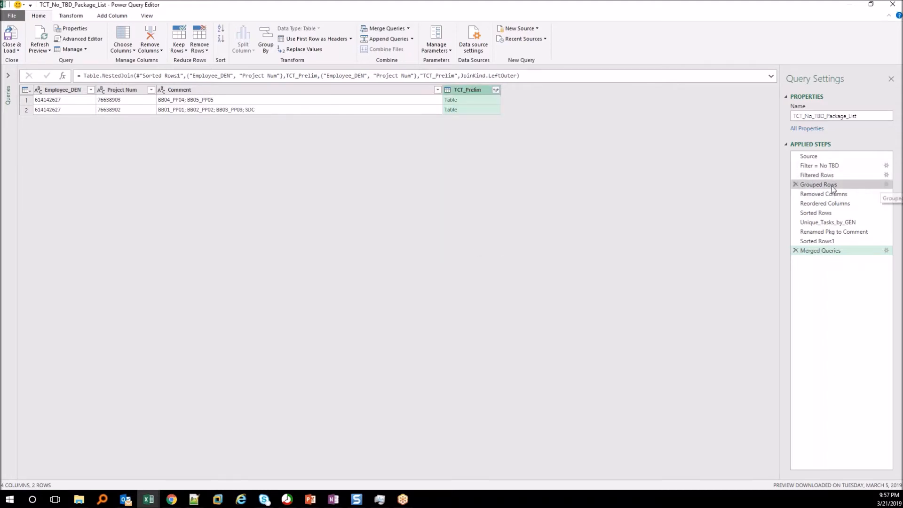
Step: Delete the Filtered Rows step that restricts TCT_No_TBD_Package_List to one employee
click(818, 175)
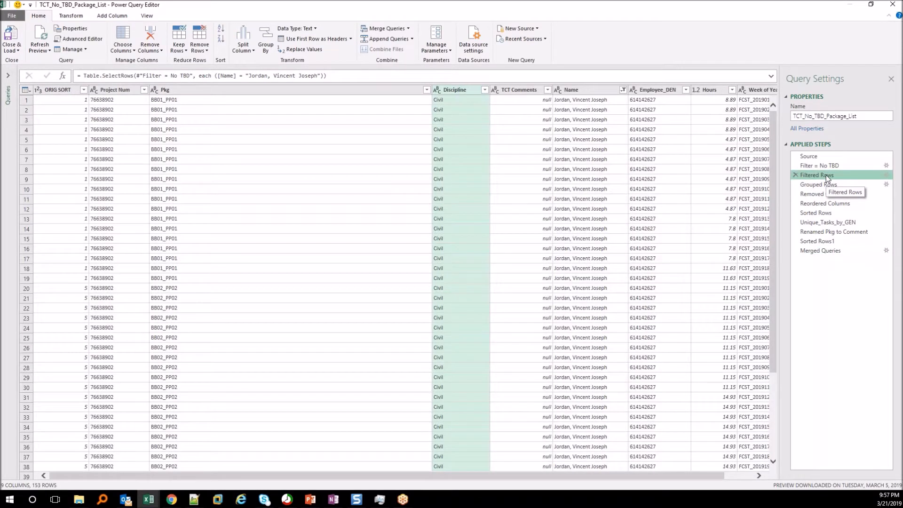
click(795, 175)
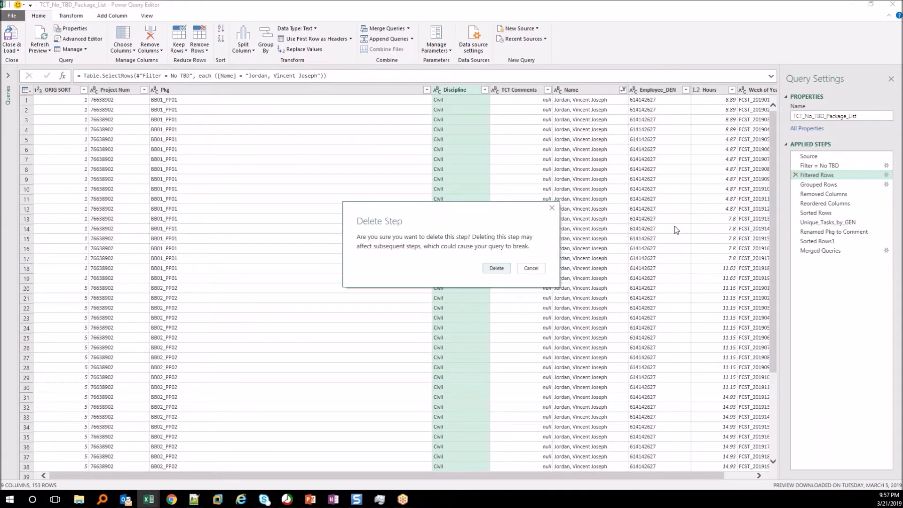
click(497, 270)
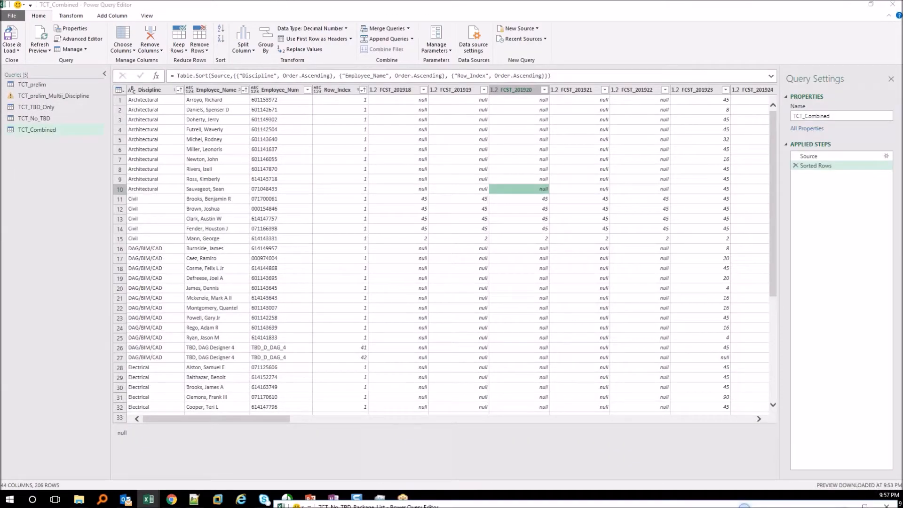
Step: Inspect the Civil and Architectural rows of TCT_Combined, moving the package list editor out of the way
click(480, 243)
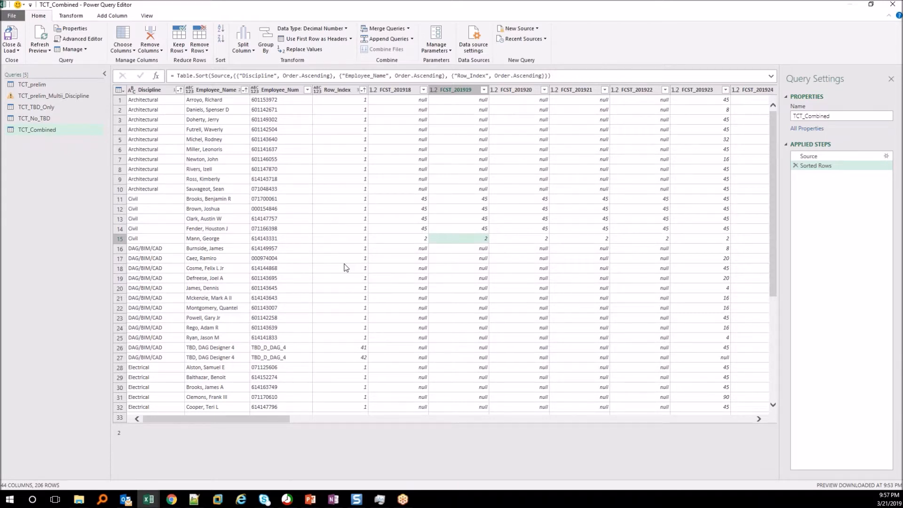
click(194, 189)
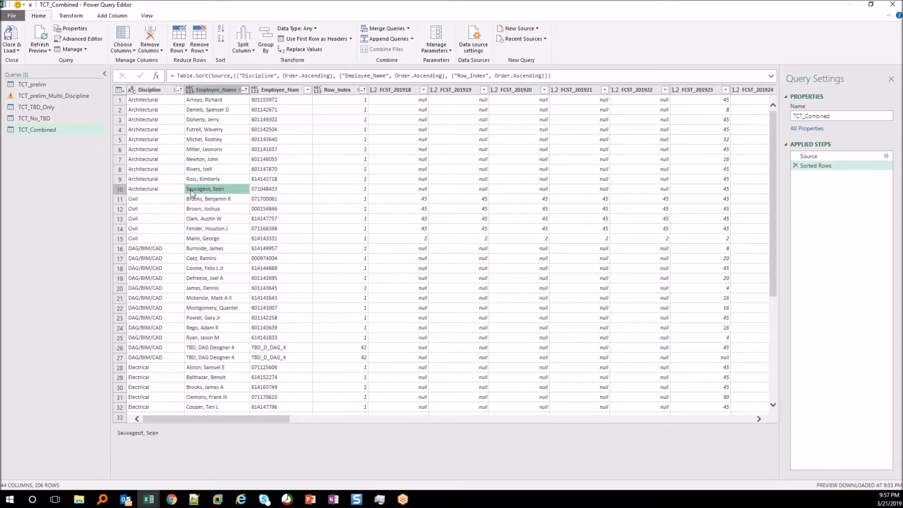
click(157, 190)
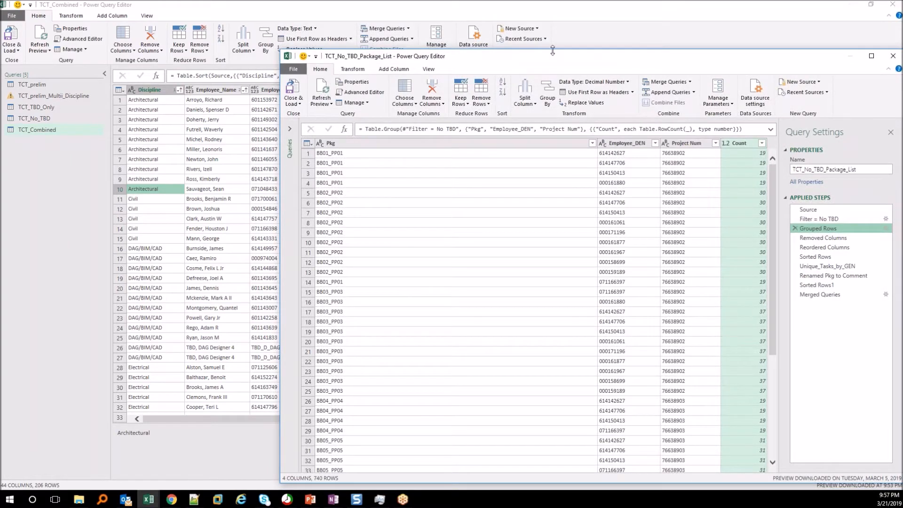
drag(552, 58, 603, 507)
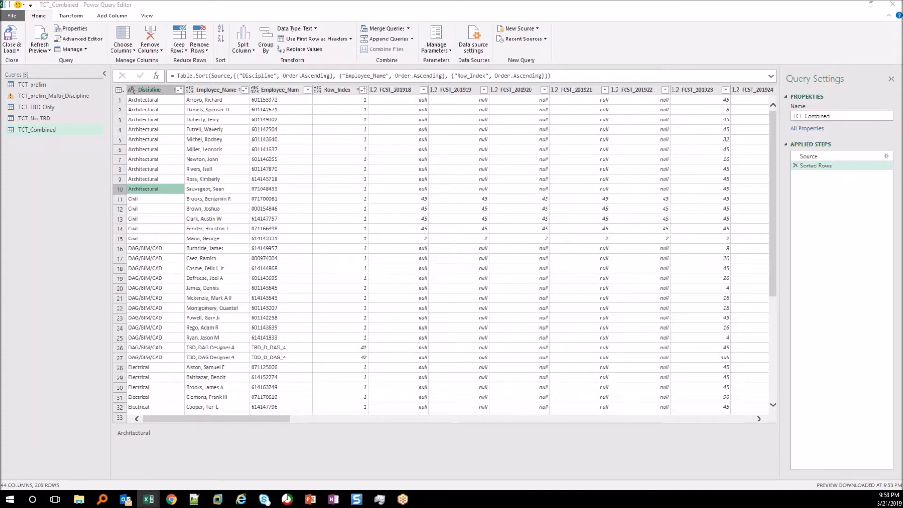
Step: Switch to Blue_Jay_Importer_PQ.xlsx and examine the combined packages on the TCT_No_TBD_Package_List sheet
drag(703, 431, 617, 102)
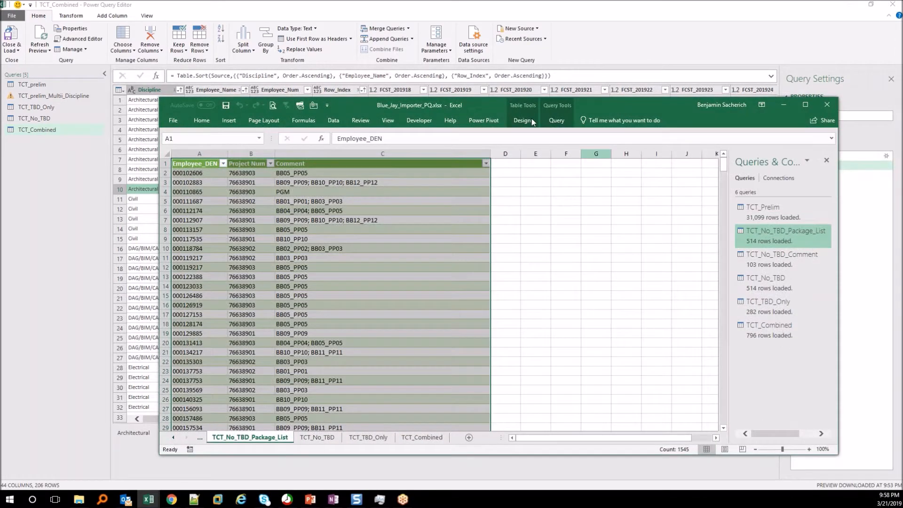
drag(352, 117, 329, 220)
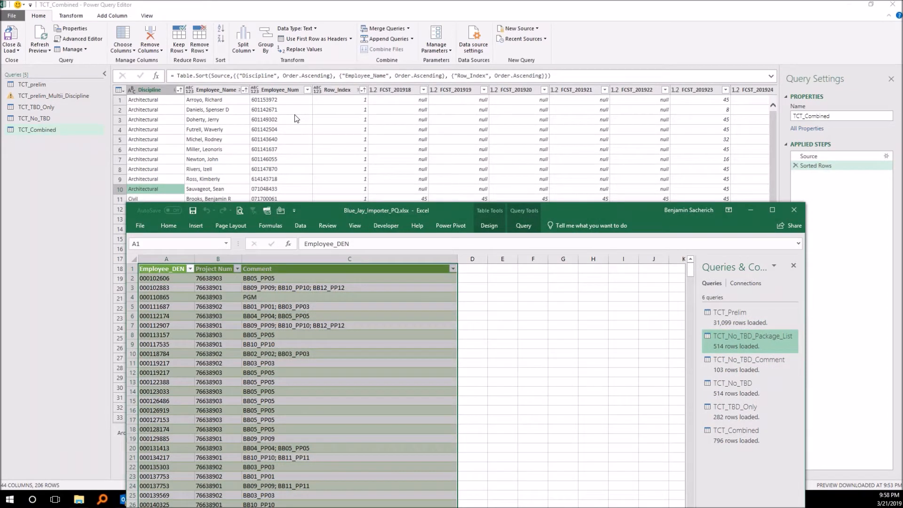
click(385, 344)
drag(450, 209, 470, 78)
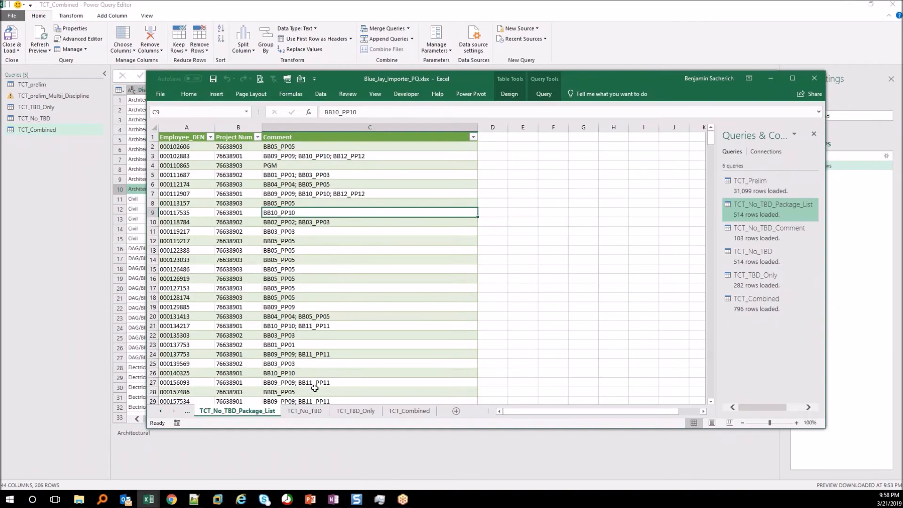
click(308, 411)
click(238, 411)
drag(478, 76, 376, 507)
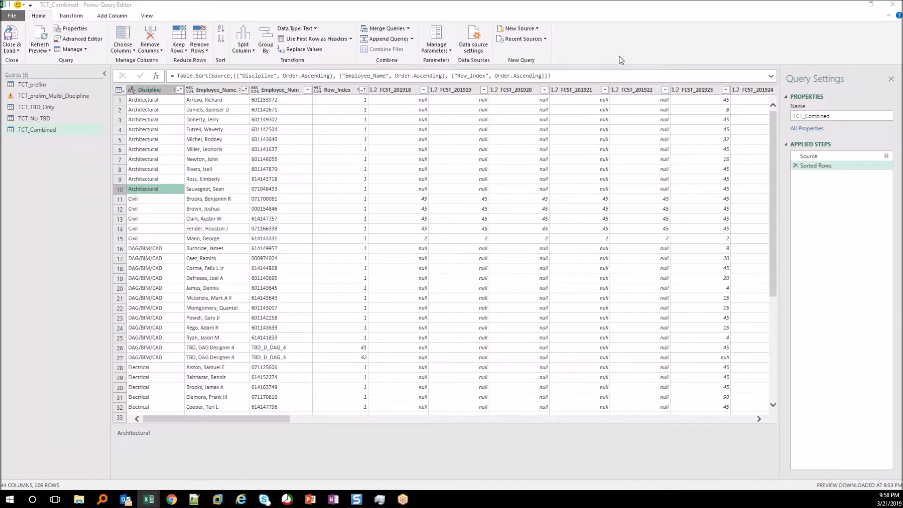
Step: Close the TCT_Combined query editor and discard its changes
click(790, 20)
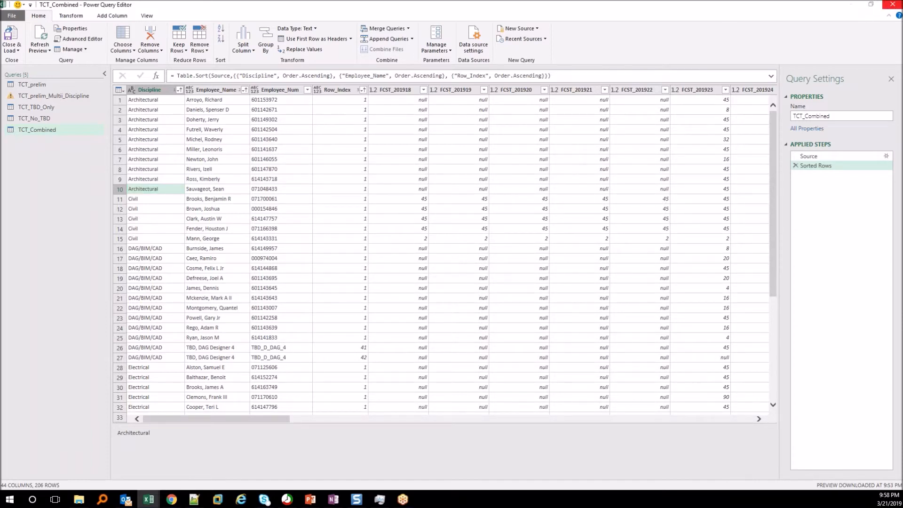
click(894, 5)
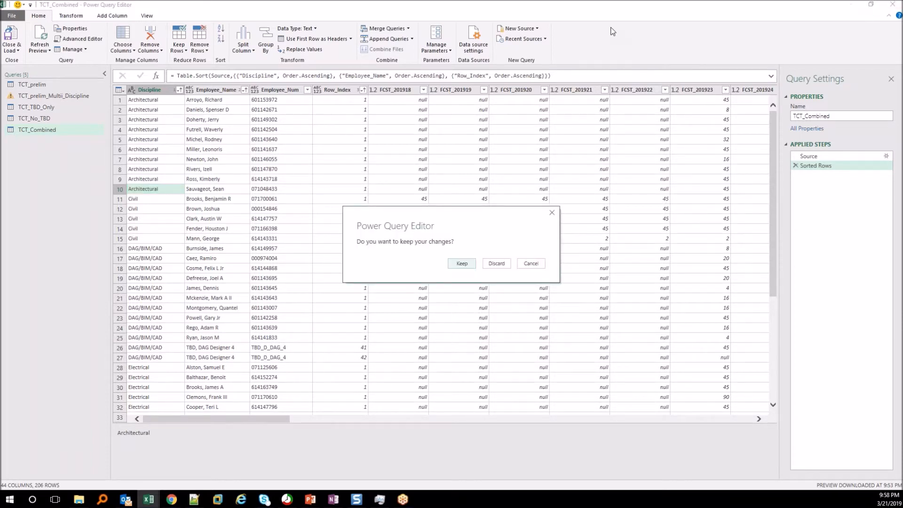
click(541, 264)
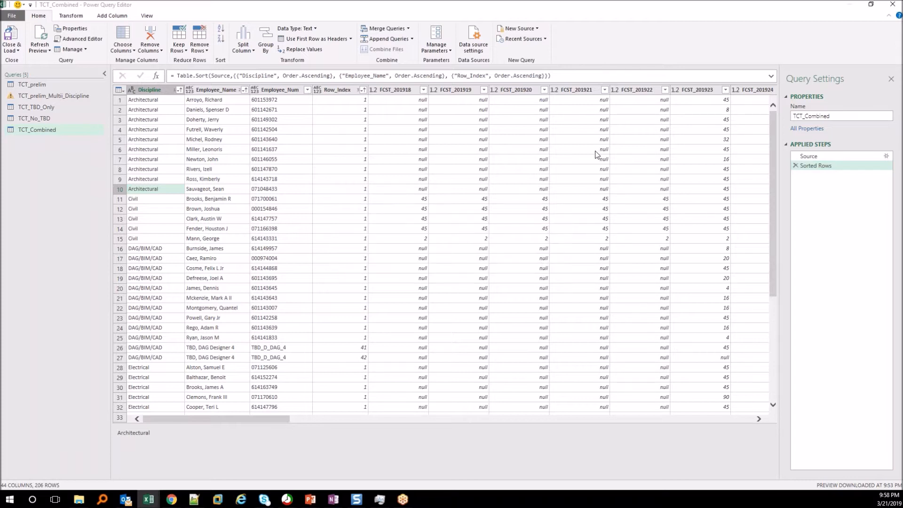
click(896, 6)
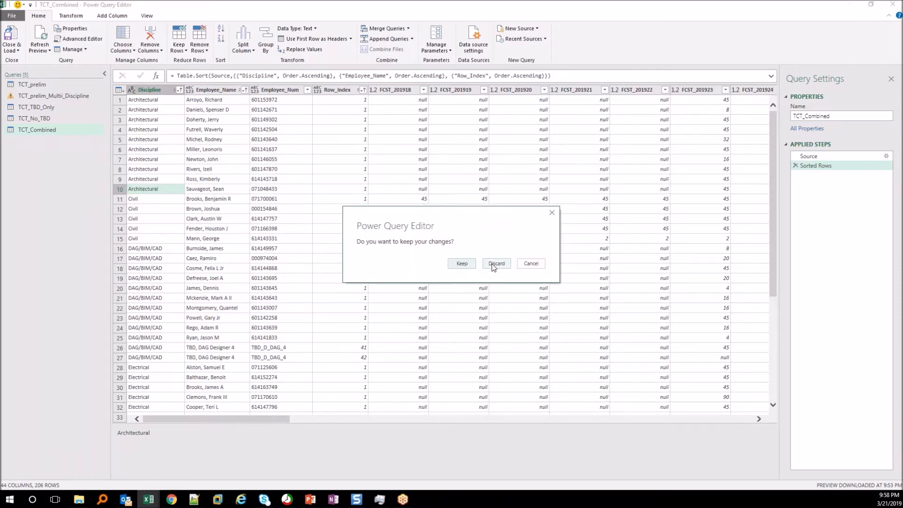
click(496, 264)
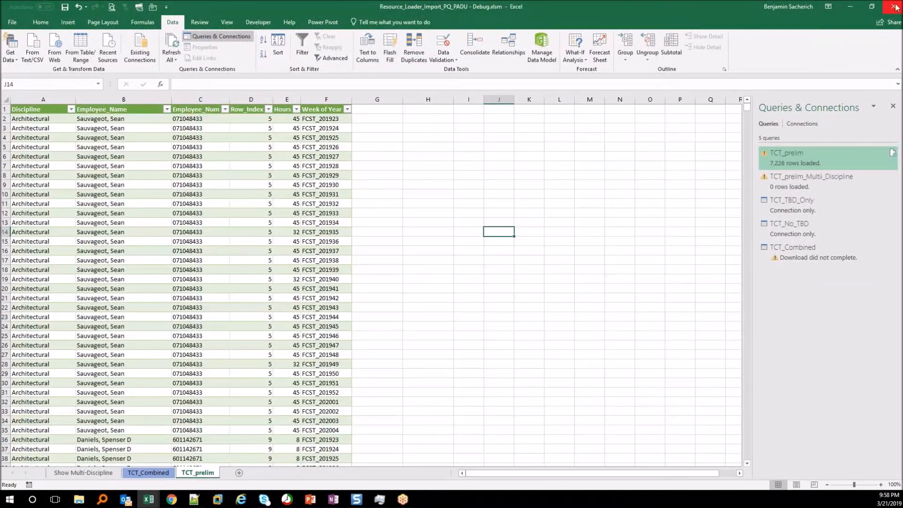
Step: Refresh all queries in Resource_Loader_Import_PQ_PADU - Debug.xlsm, and minimize it and DebugTimer_Log_Viewer_PQ.xlsx to return to Resource_Loader_PADU.xlsm
click(489, 189)
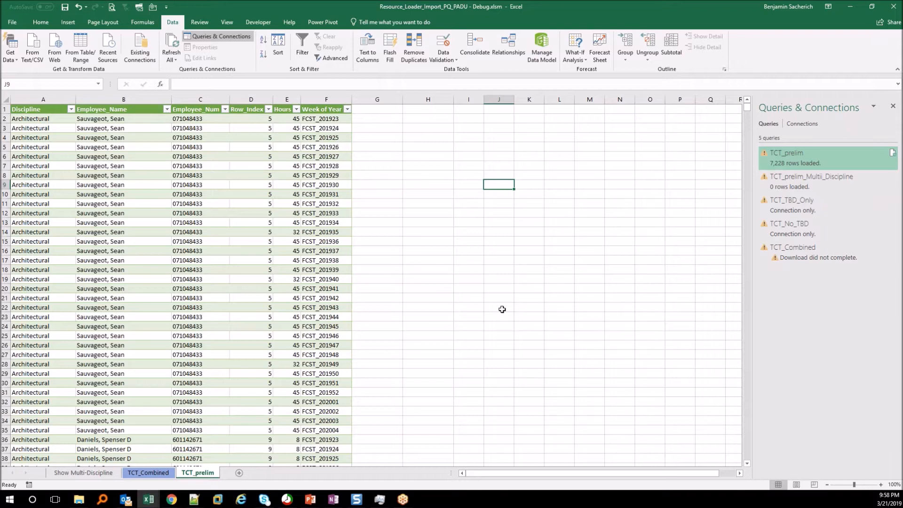
click(175, 40)
click(853, 6)
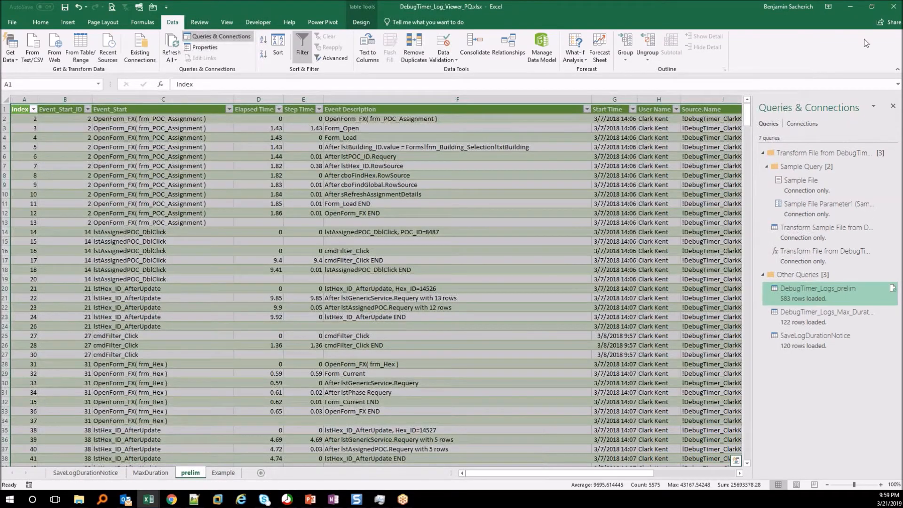
click(850, 6)
click(850, 6)
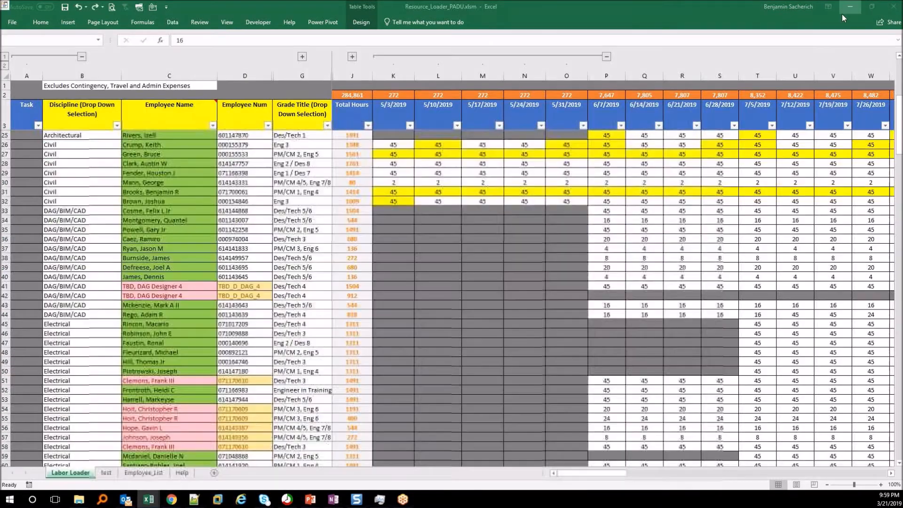
Step: On the Labor Loader sheet, replace the employee in C28 with the sixth match of a first-name search in the employee search form
click(157, 478)
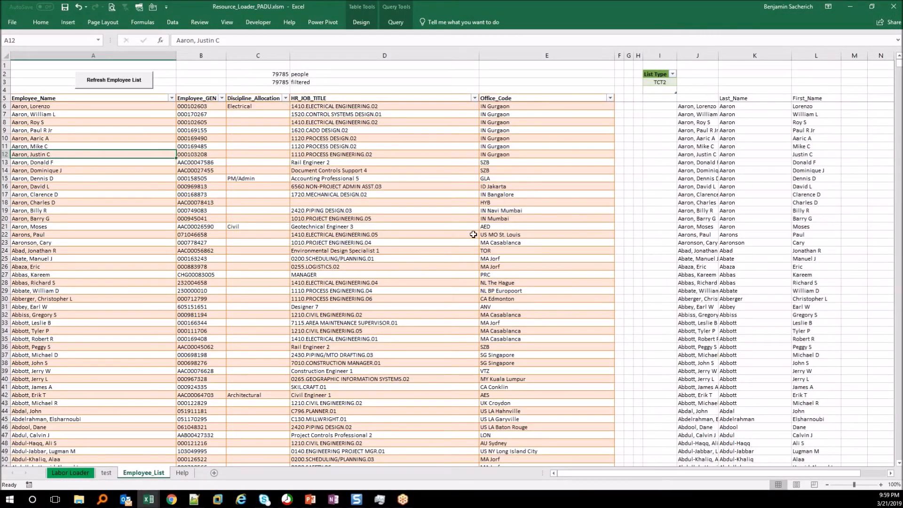
click(70, 473)
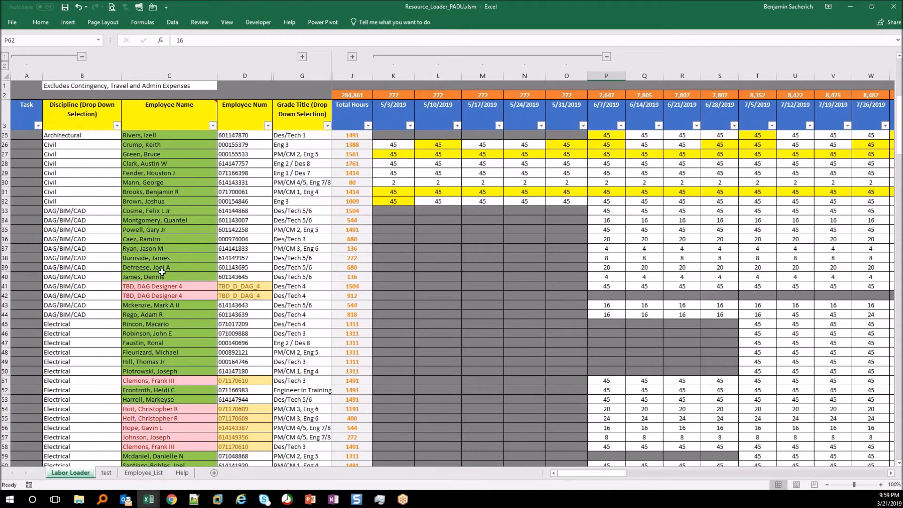
click(162, 164)
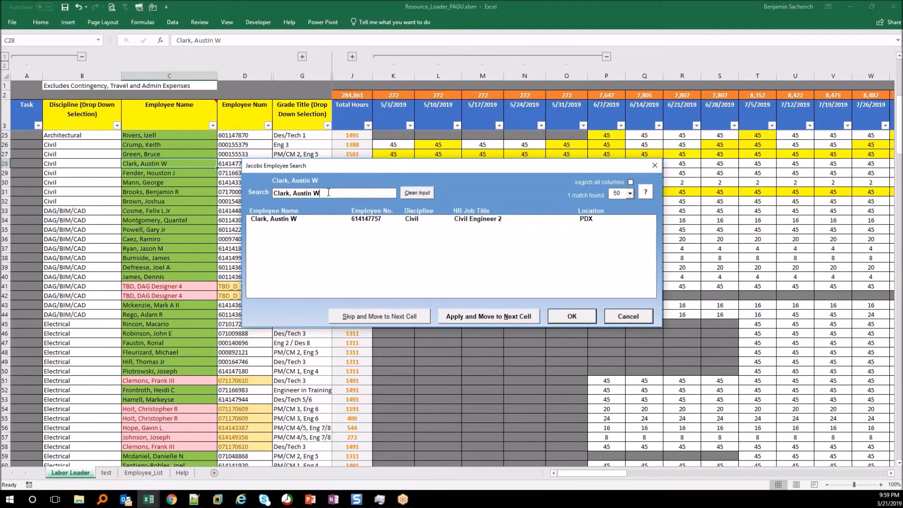
text(bill)
click(323, 257)
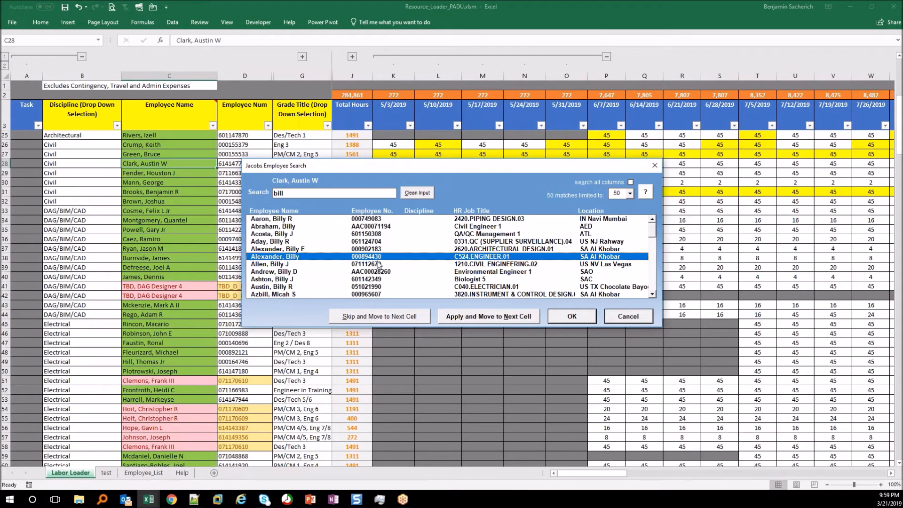
click(575, 317)
click(210, 173)
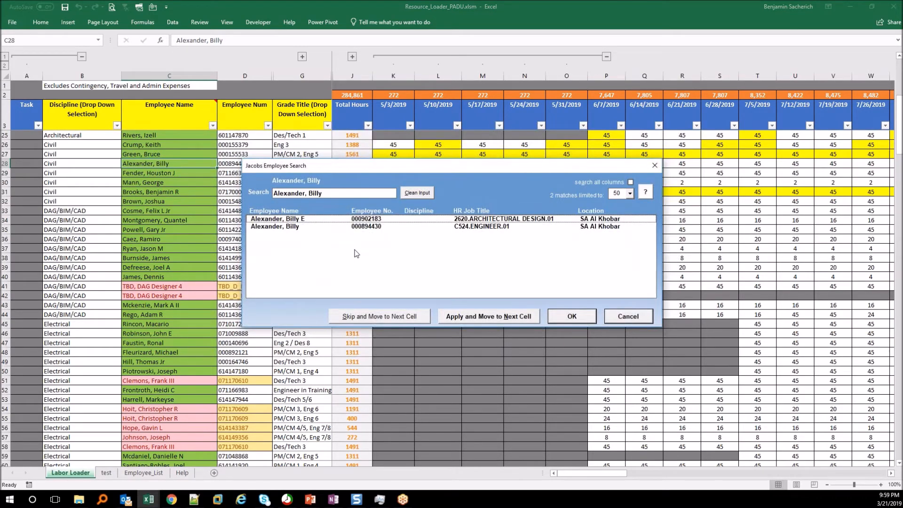
click(628, 317)
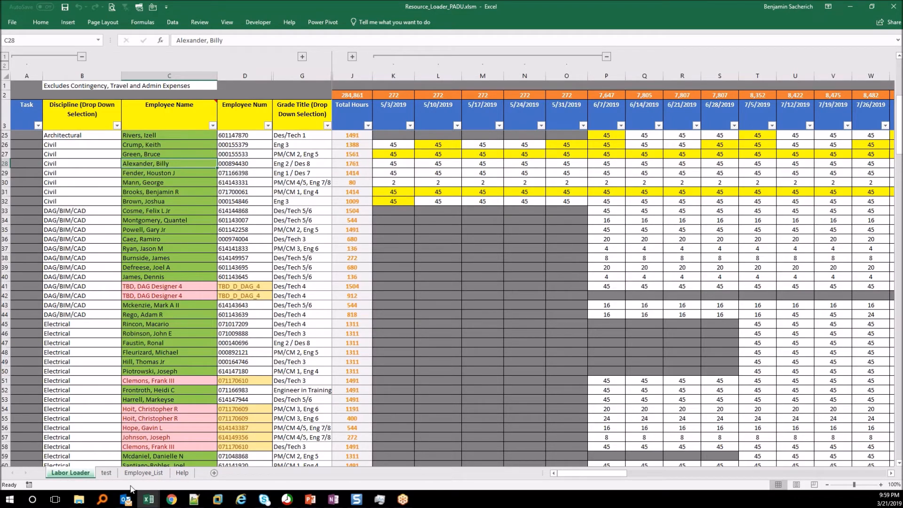
Step: On the Employee_List sheet, examine the List Type cell and the empty column F beside the employee table
click(153, 474)
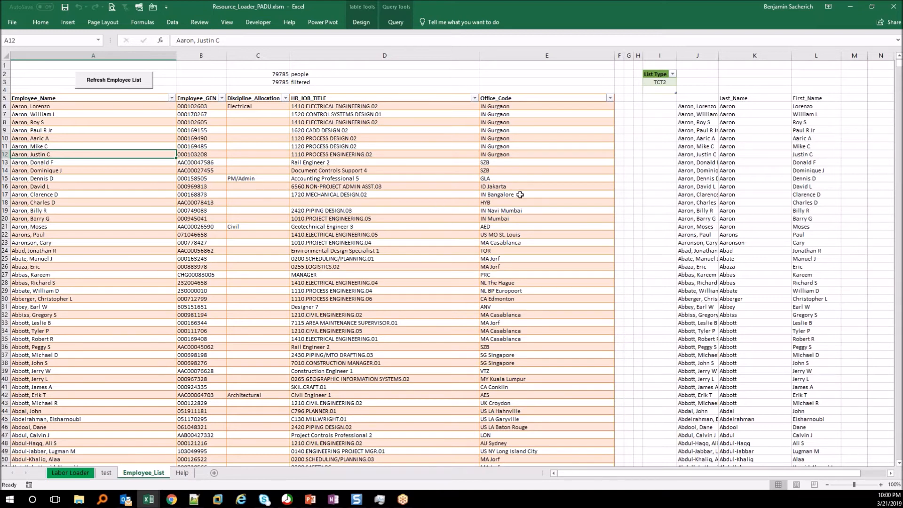
click(663, 82)
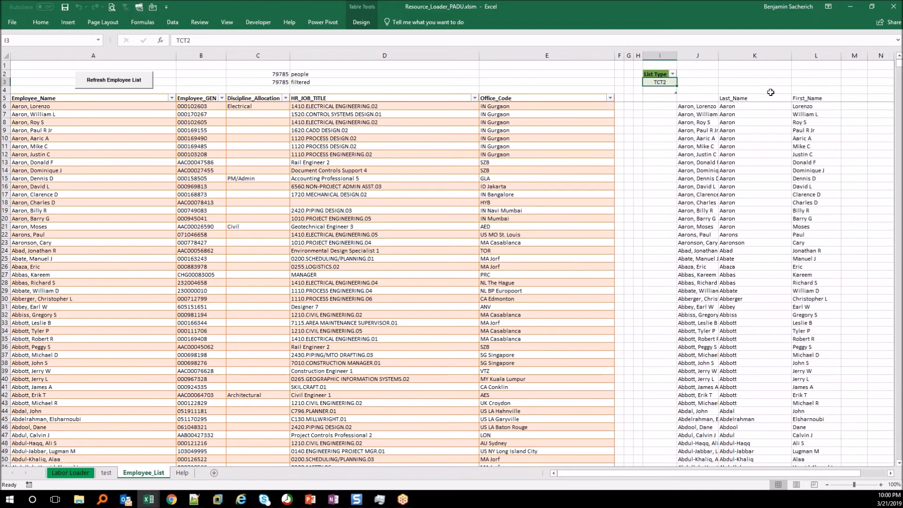
key(F2)
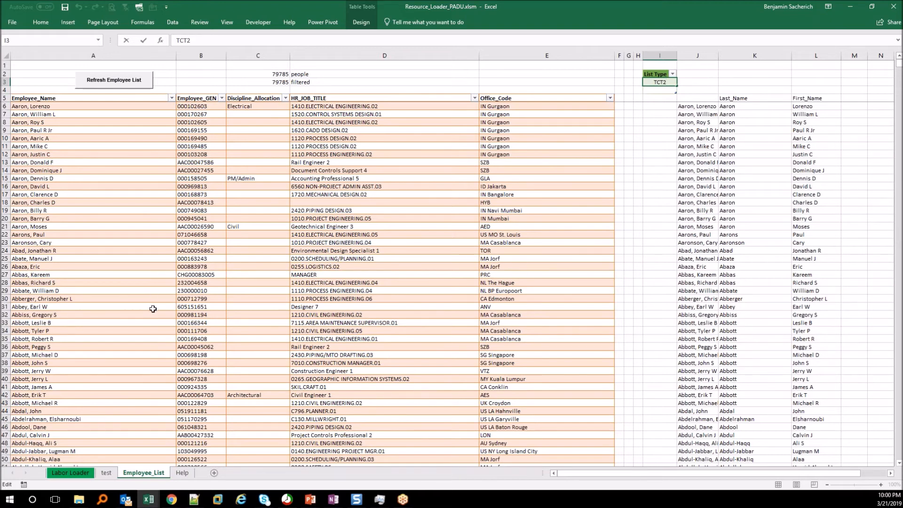
drag(153, 308, 163, 147)
drag(536, 226, 541, 219)
click(621, 104)
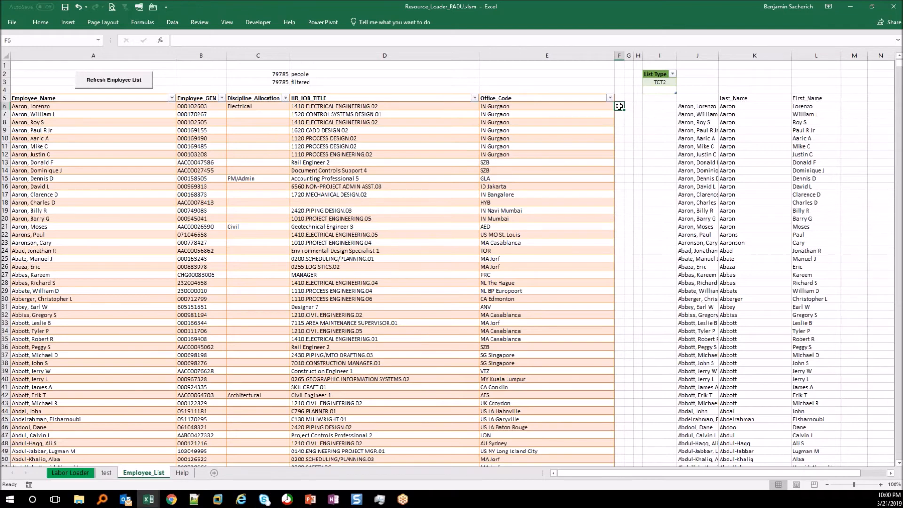
drag(620, 105, 613, 378)
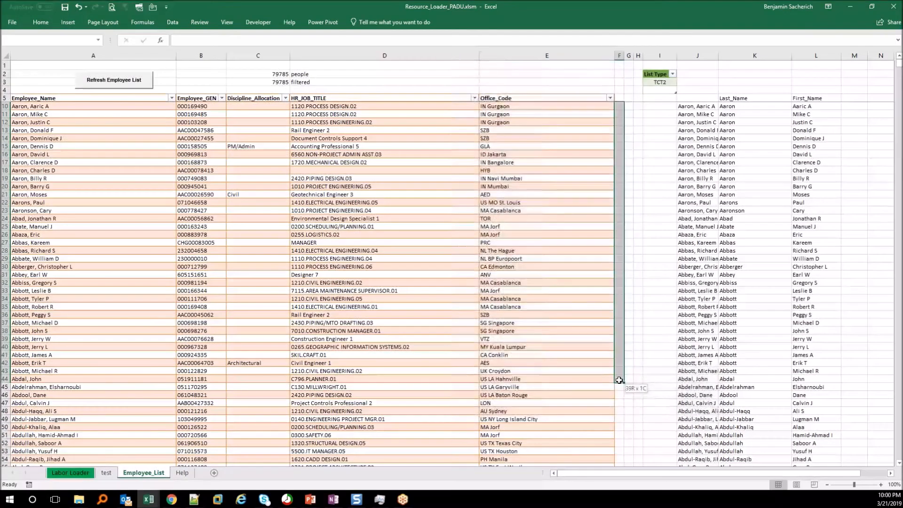
scroll(612, 379, up, 2)
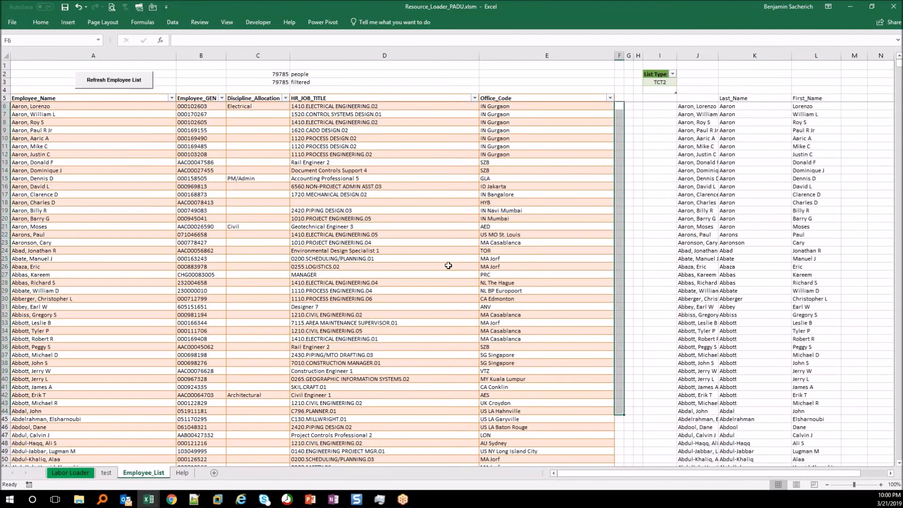
click(413, 258)
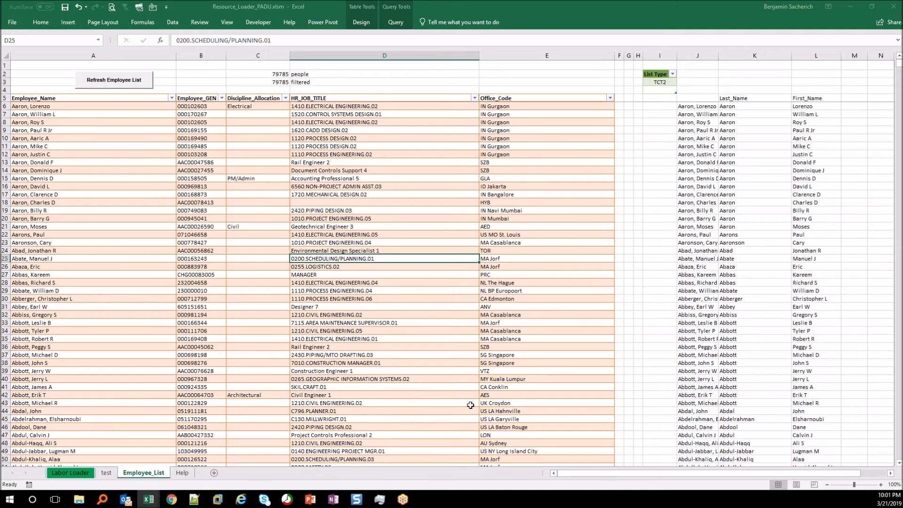
Step: Open the VBA code of Resource_Loader_PADU.xlsm and examine the MyQuery_AfterRefresh event procedure in the clsQuery class
key(alt+F11)
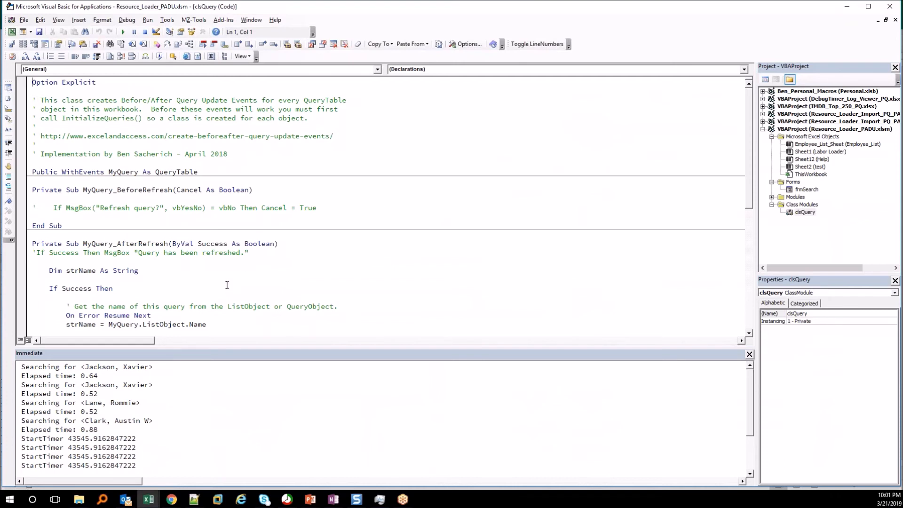
double_click(127, 243)
click(116, 244)
drag(116, 243, 169, 241)
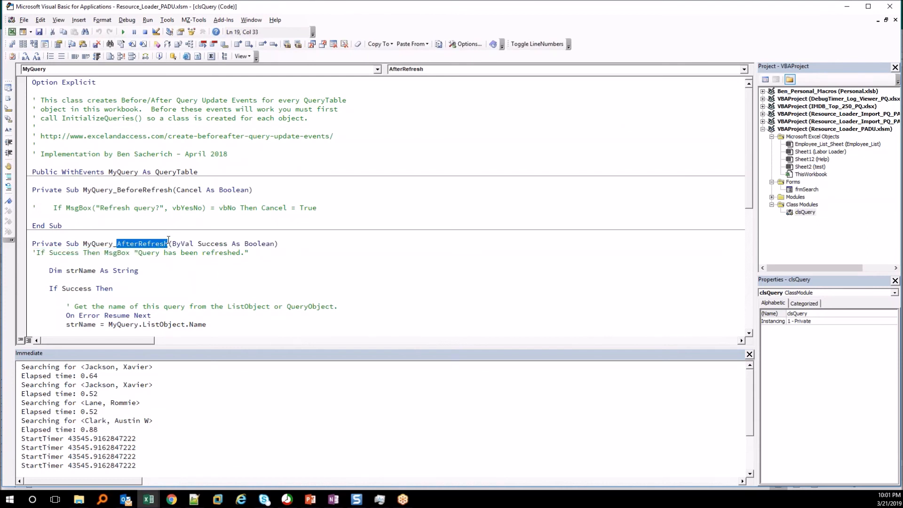
scroll(178, 255, down, 3)
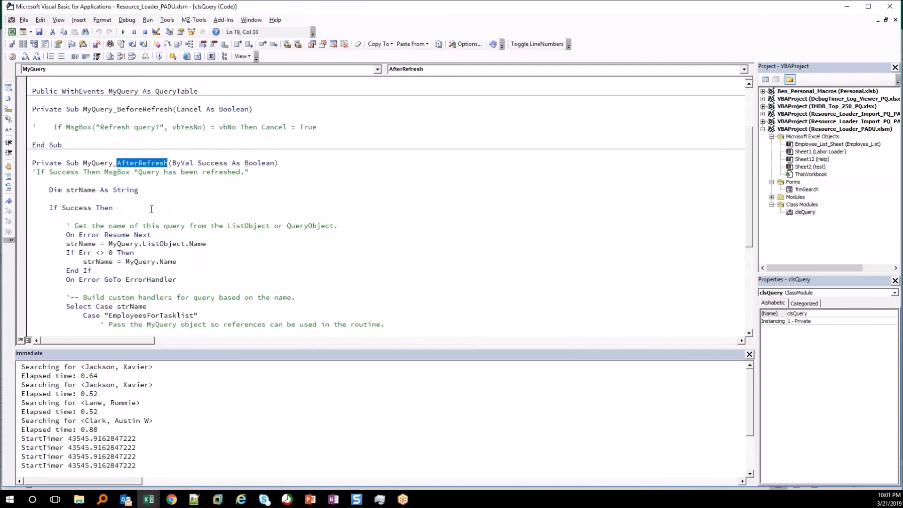
scroll(155, 204, down, 3)
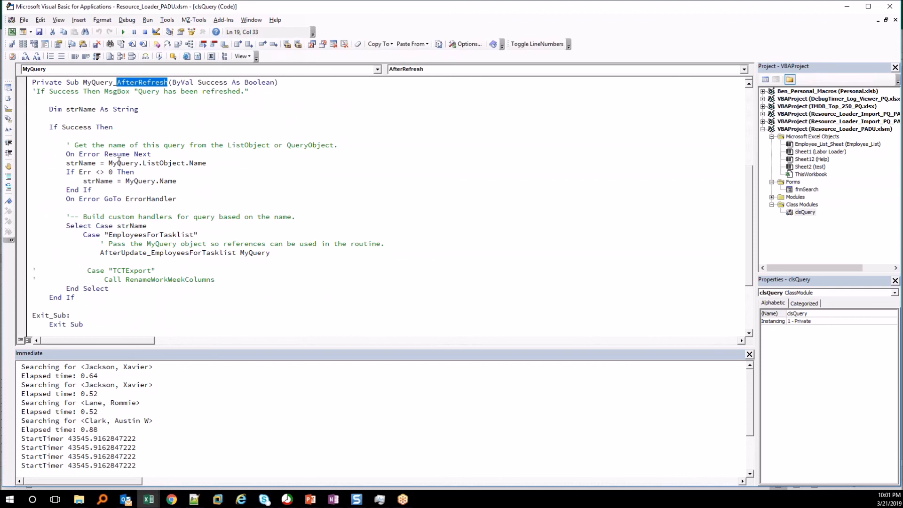
Step: Examine the EmployeesForTasklist case and its AfterUpdate_EmployeesForTasklist call in the refresh handler
click(136, 236)
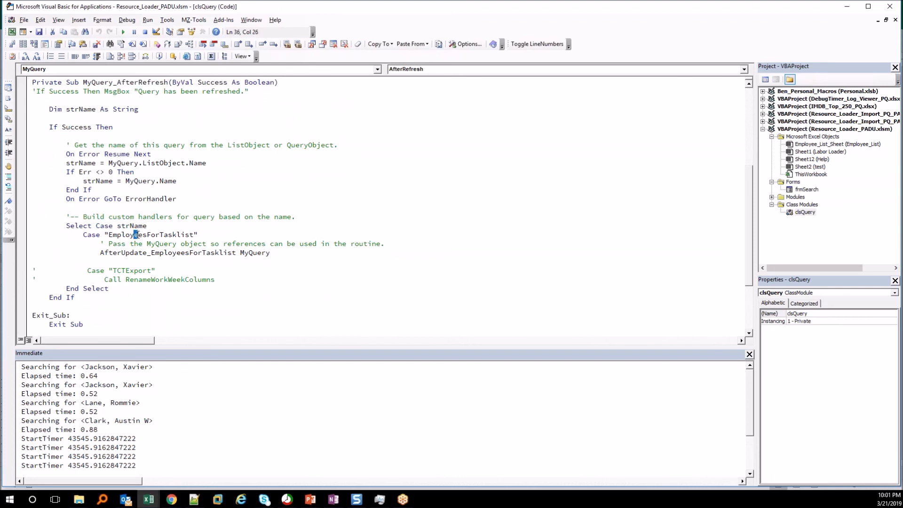
double_click(148, 234)
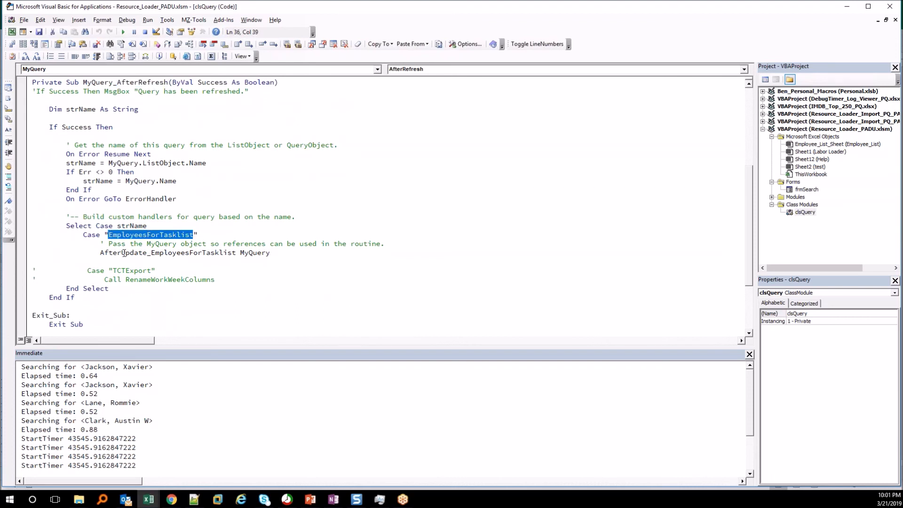
double_click(124, 253)
shift+click(270, 253)
click(289, 245)
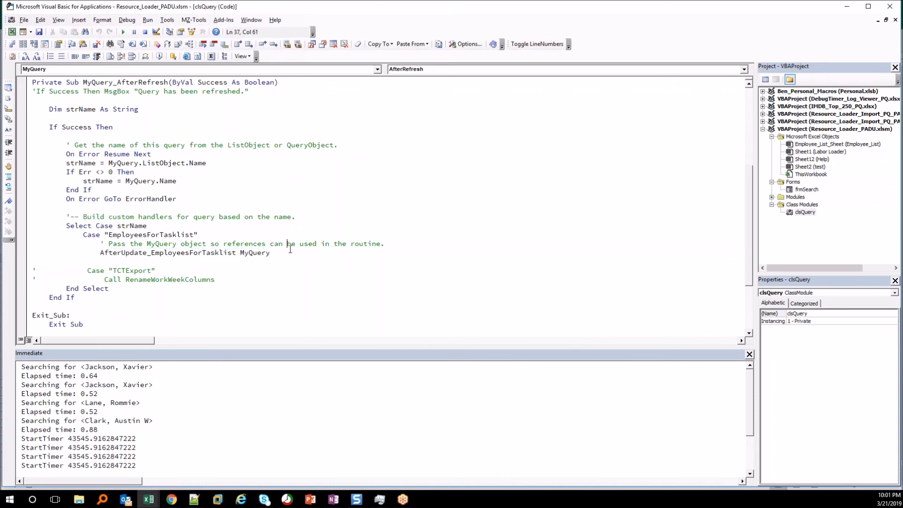
scroll(290, 249, down, 3)
scroll(284, 254, up, 5)
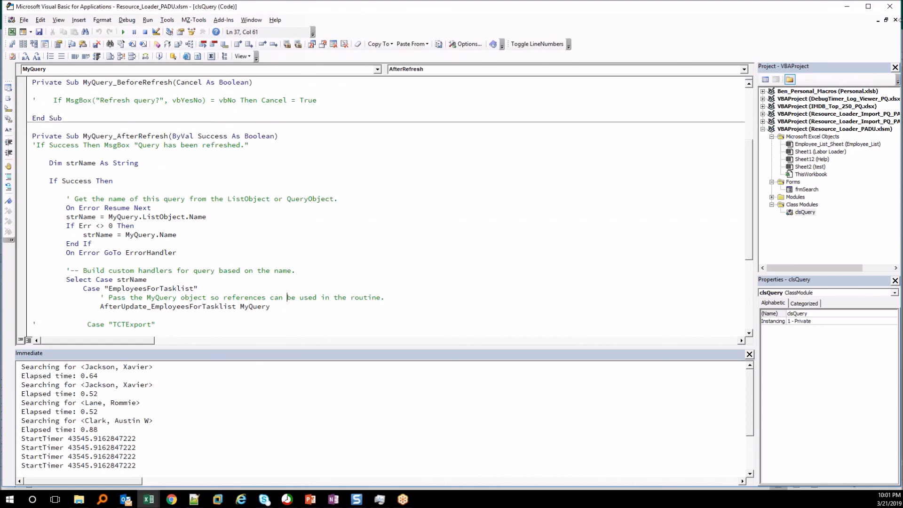
Step: Close the VBA editor and minimize the open workbook windows to reach the desktop
click(890, 6)
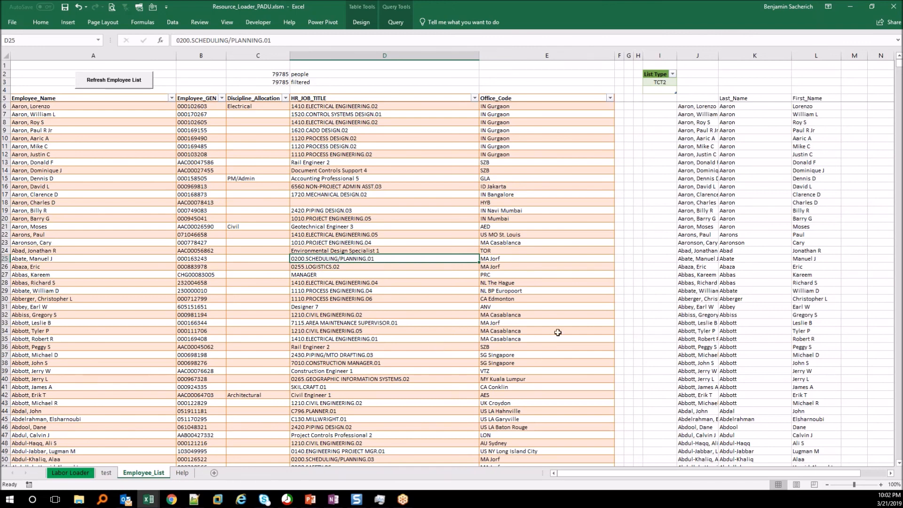
click(406, 217)
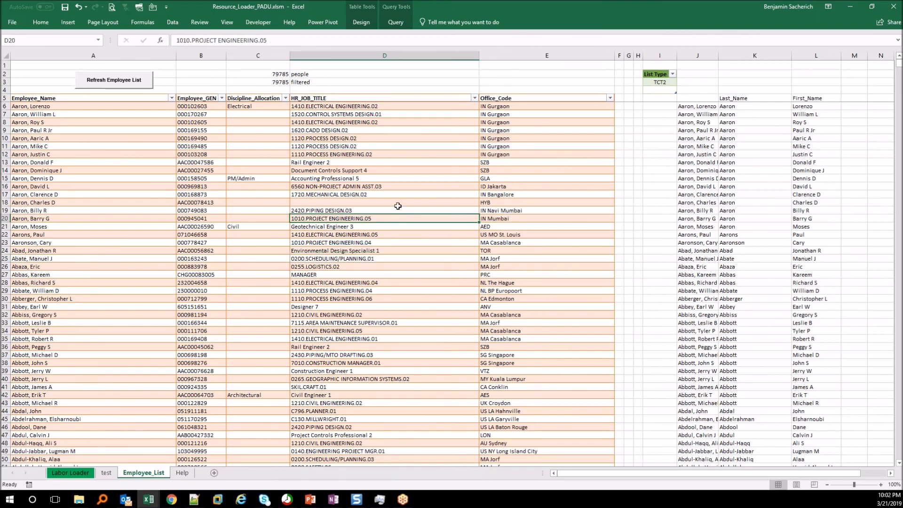
click(845, 7)
click(850, 4)
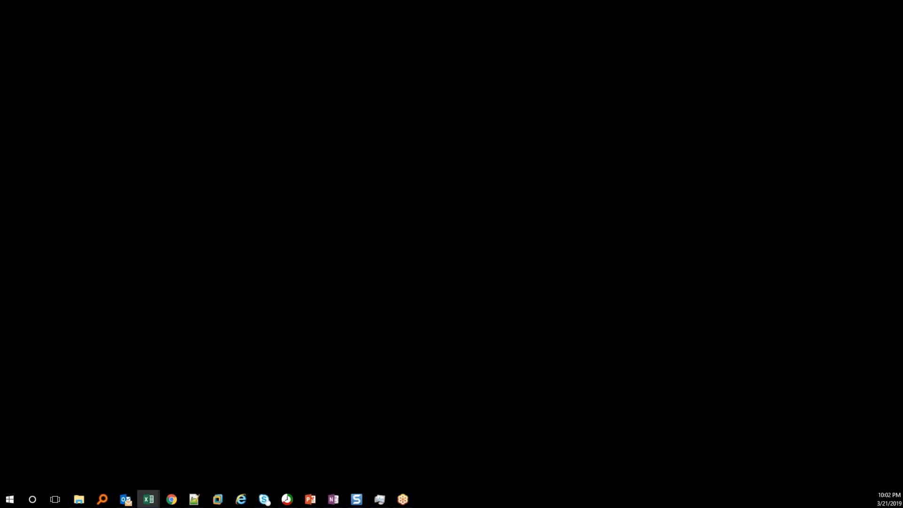
Step: Switch to Power_Query_Introduction.pptx in PowerPoint and show slide 13, Industry rating of Microsoft Power BI
click(310, 500)
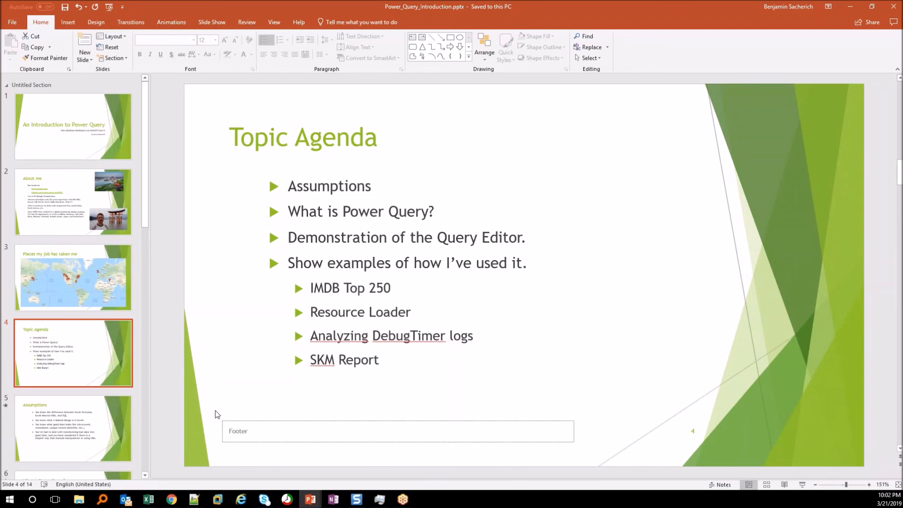
scroll(216, 411, down, 3)
scroll(120, 405, down, 5)
scroll(96, 393, down, 3)
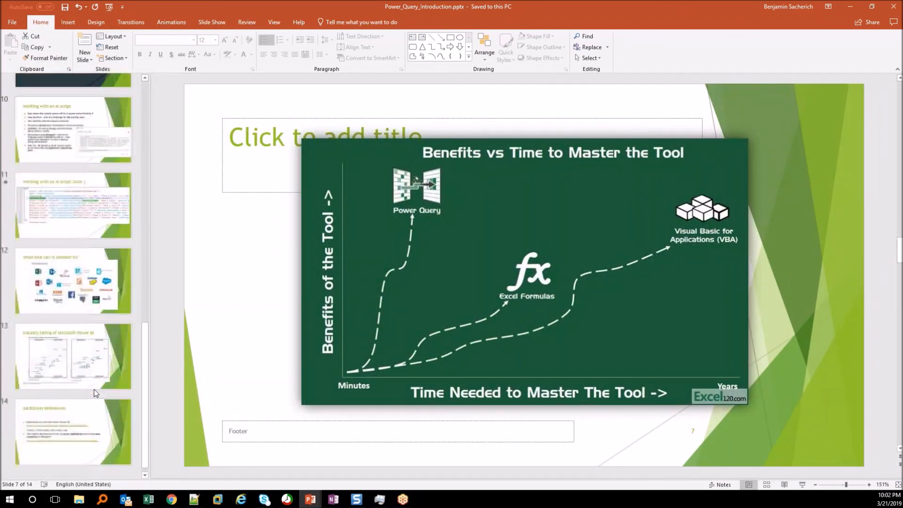
click(94, 377)
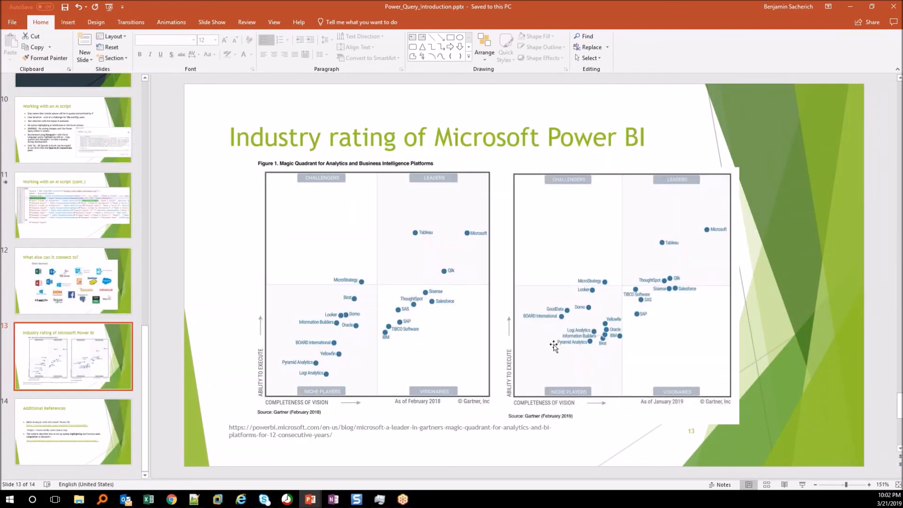